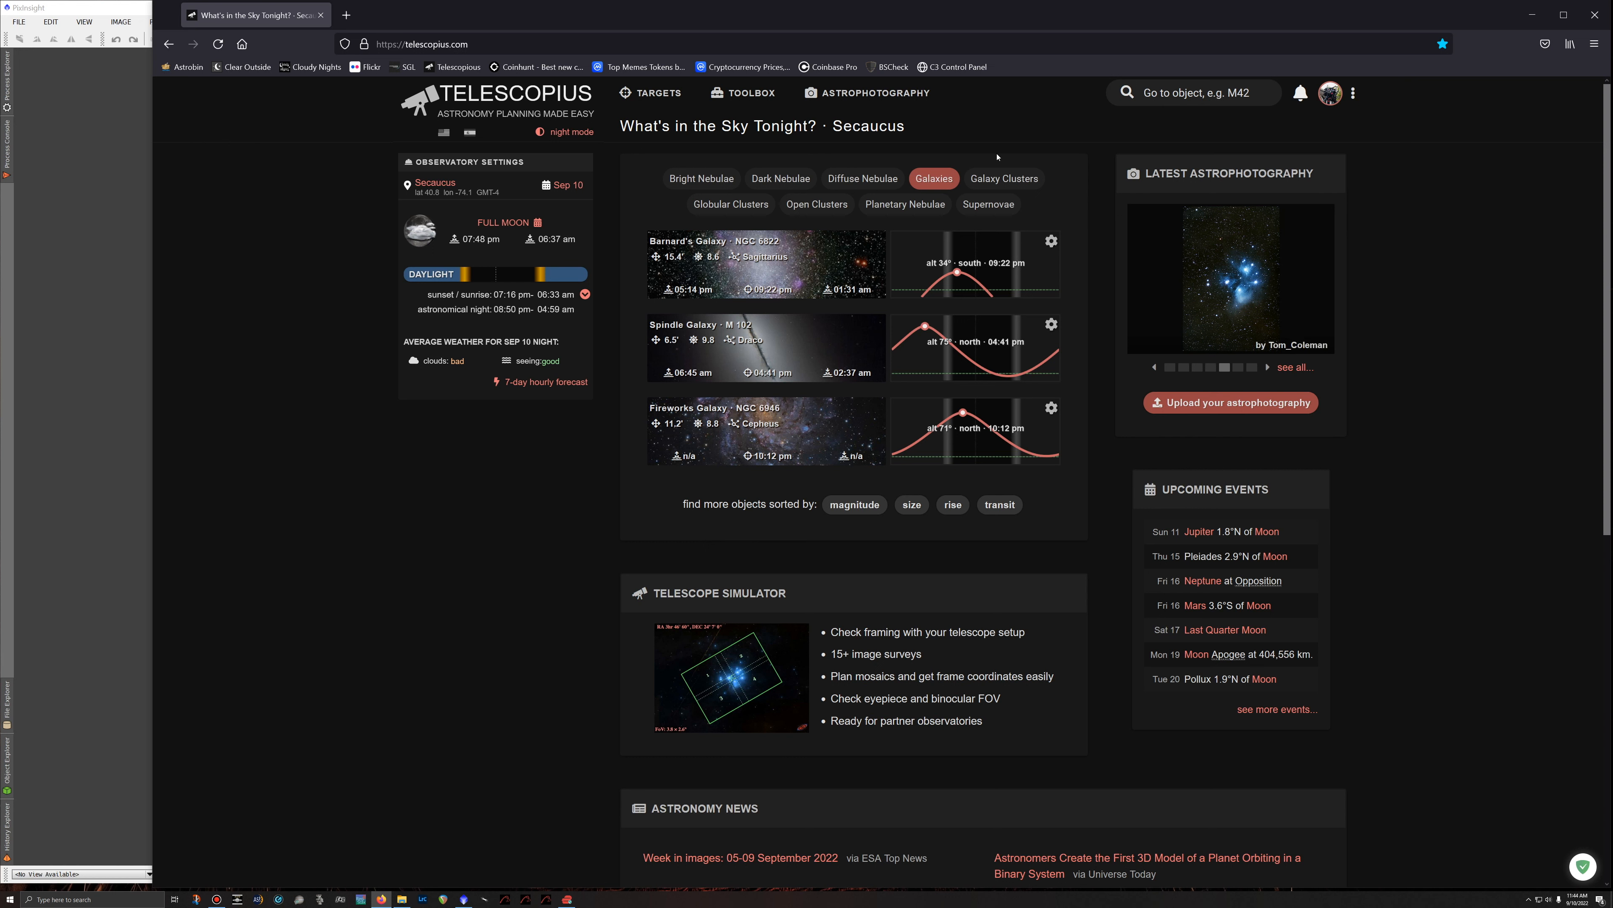
Search for m31, open the Andromeda Galaxy entry and bring up its telescope simulator.
left_click(1173, 96)
type("m31")
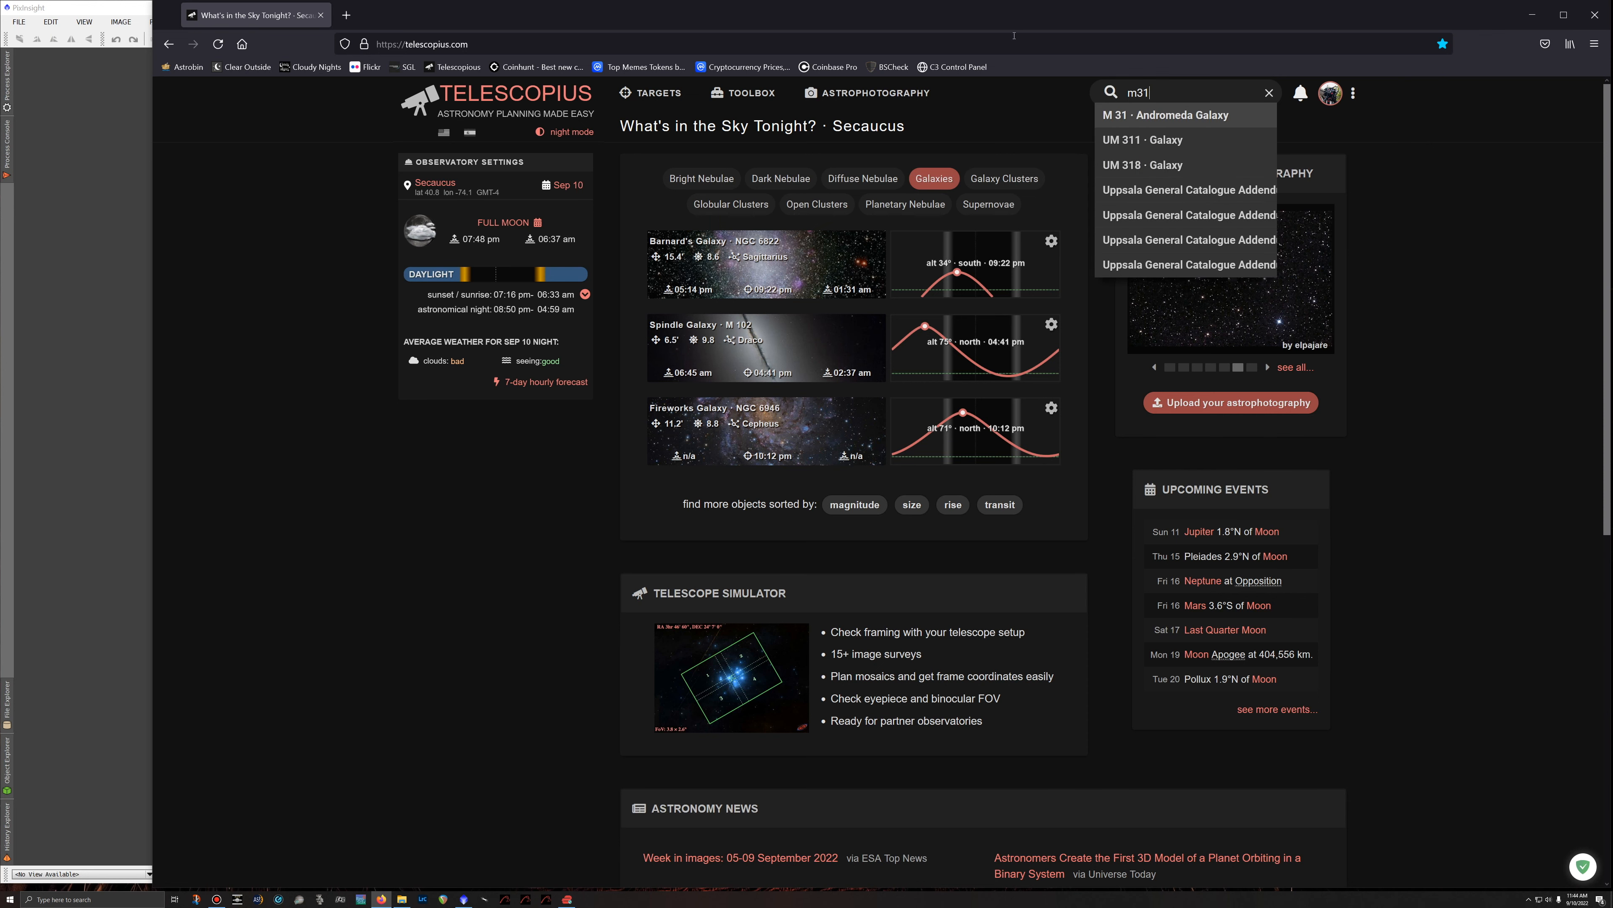
left_click(1140, 117)
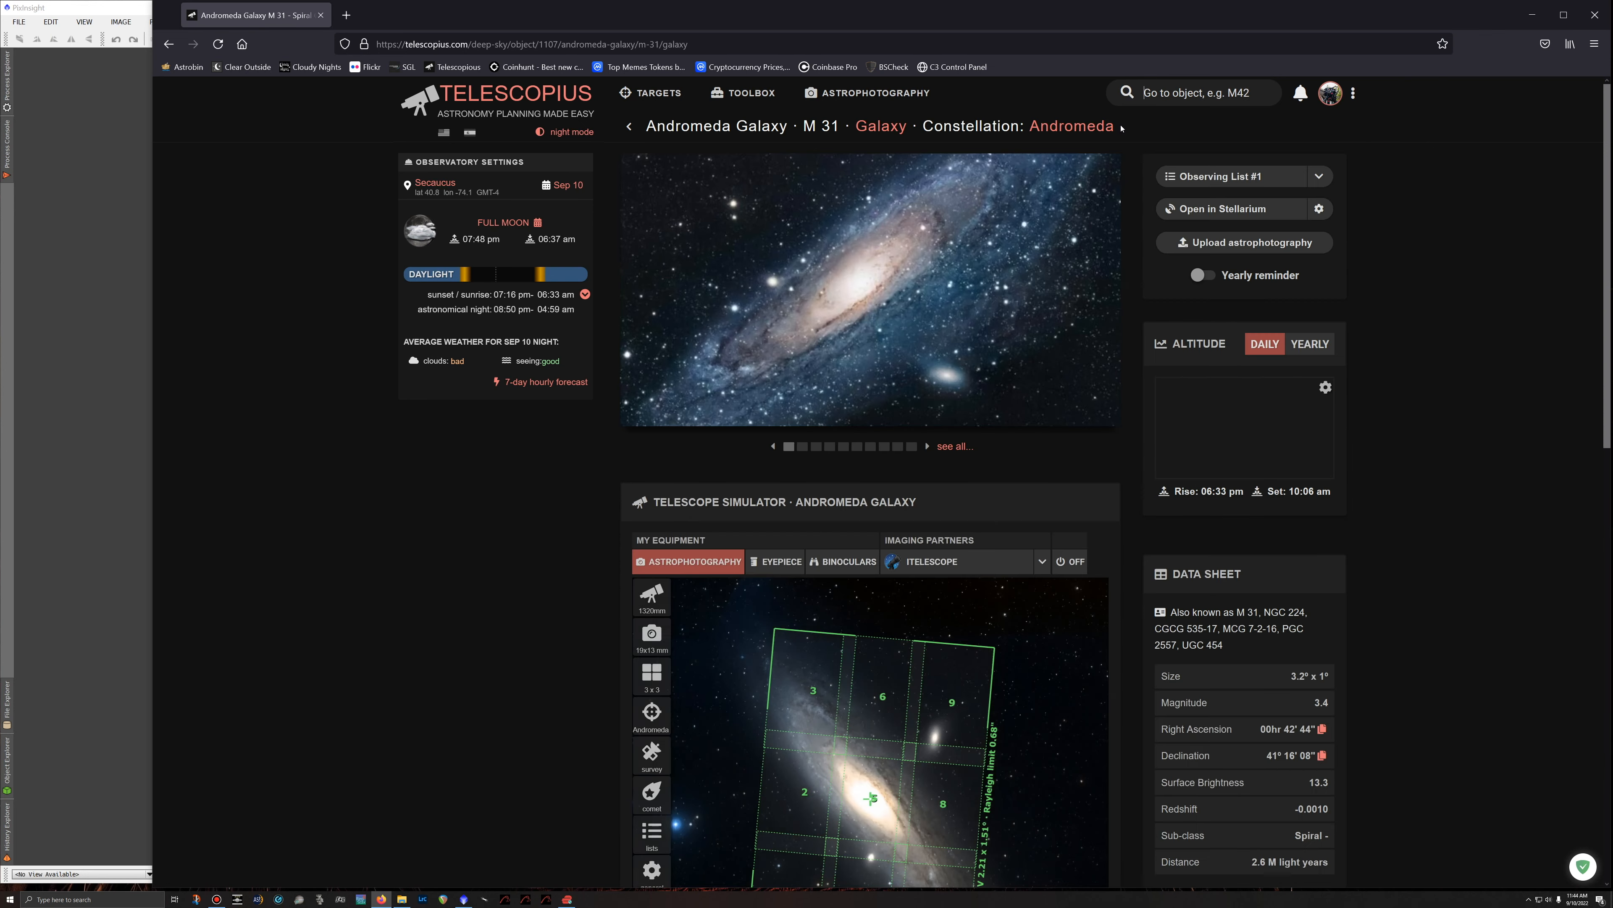
scroll(985, 534, "down", 3)
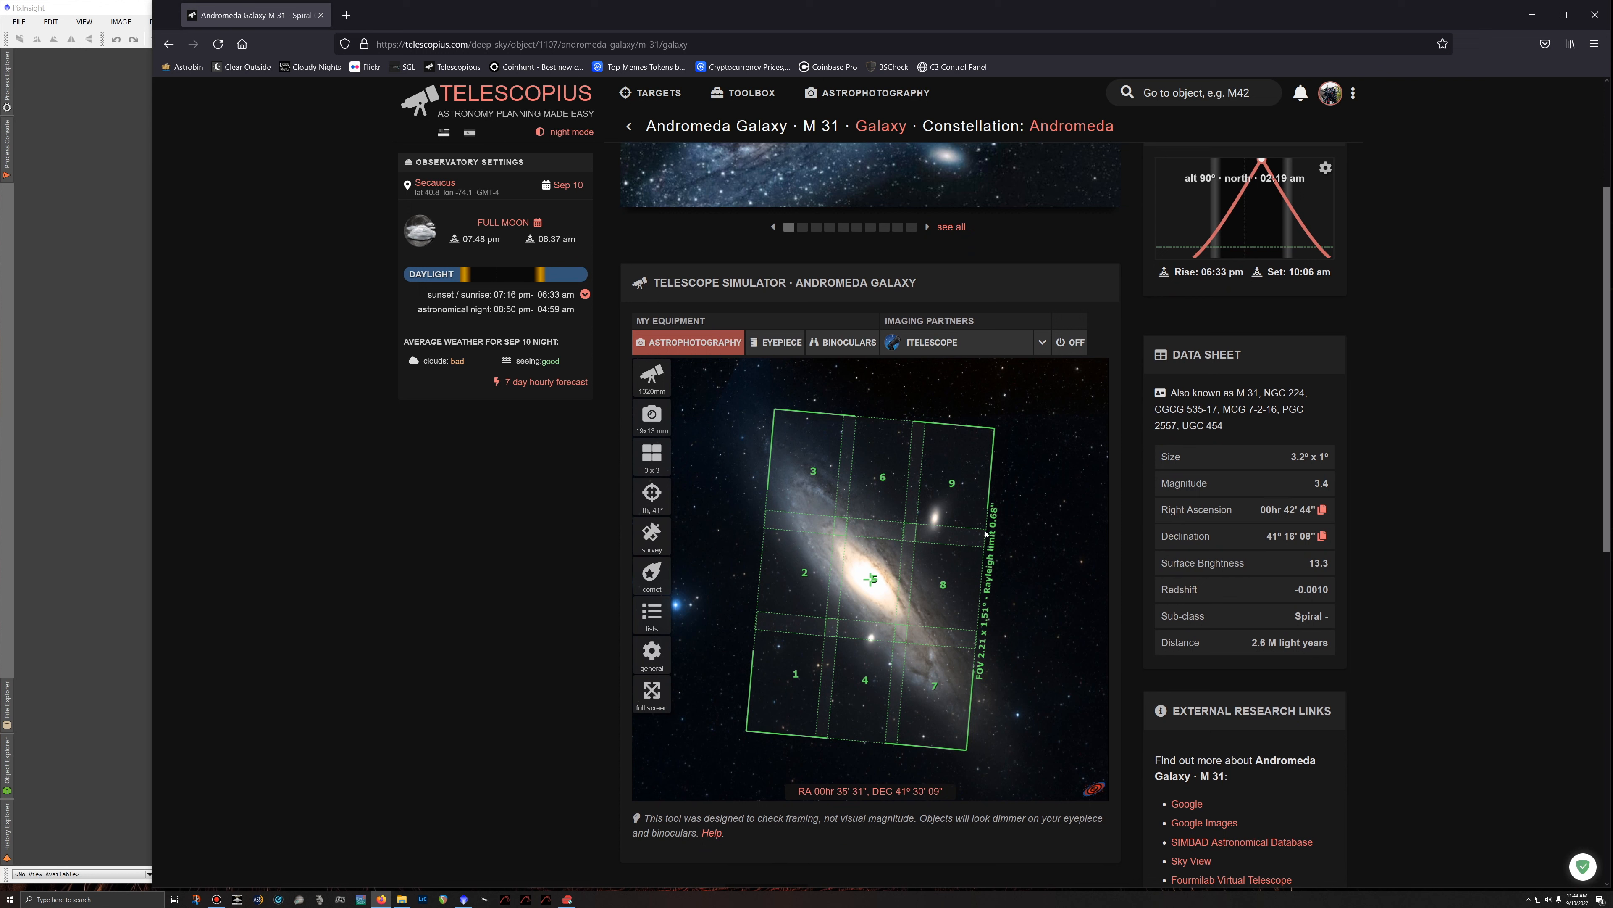
Review the simulator's telescope focal length and its camera sensor settings.
left_click(655, 380)
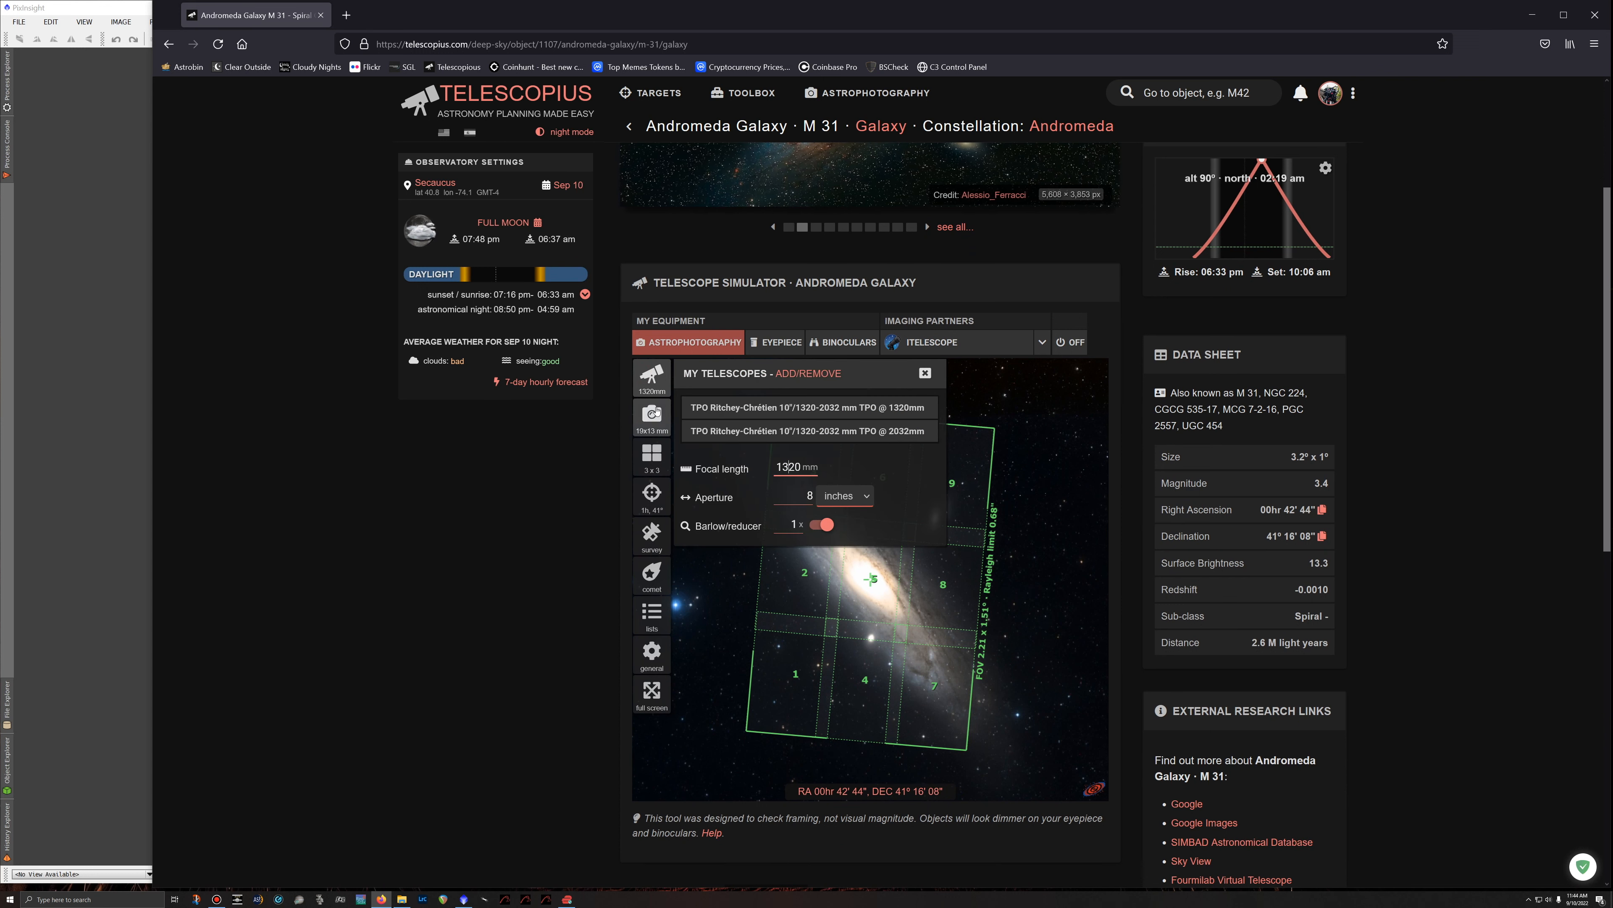
double_click(789, 468)
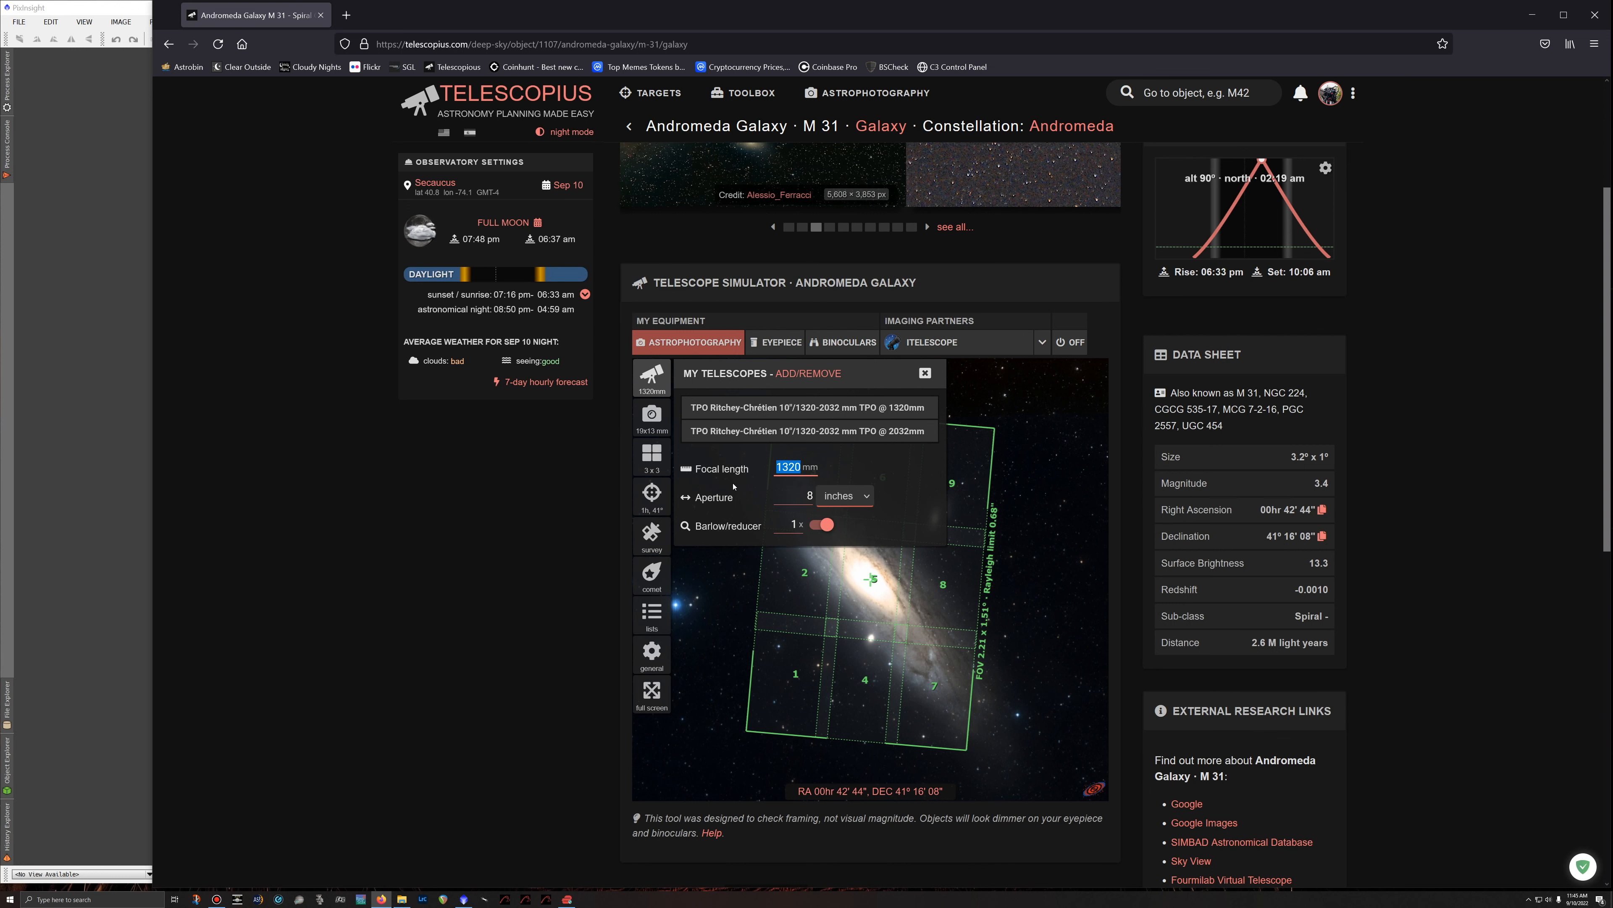
left_click(645, 415)
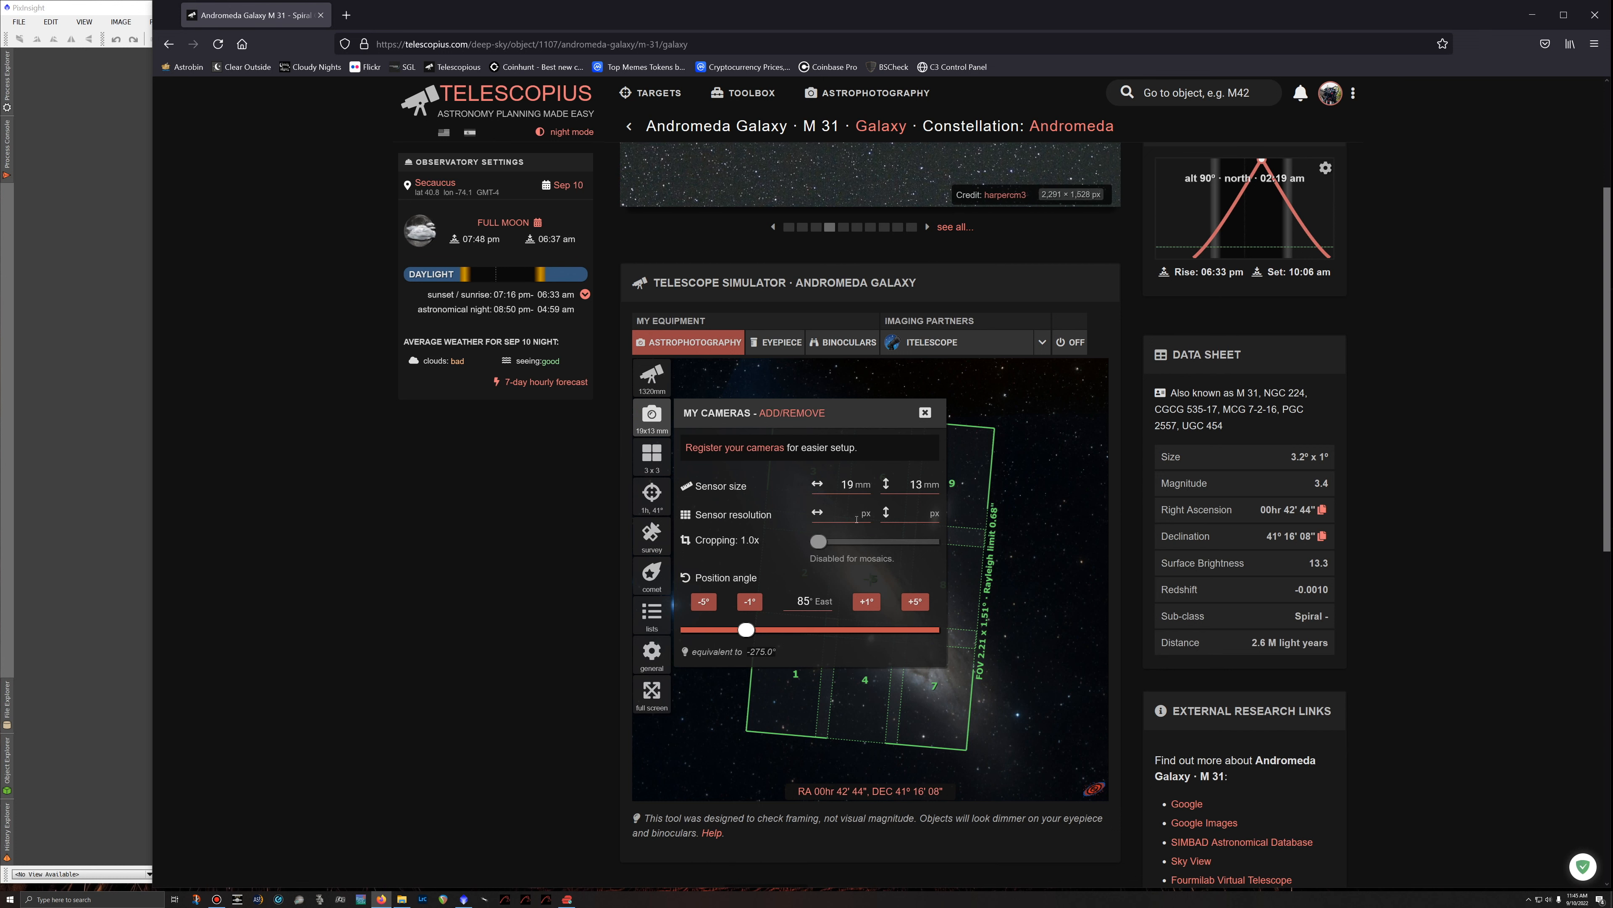
Examine the mosaic's grid size and overlap settings, choosing 3 for the first grid dimension.
left_click(651, 455)
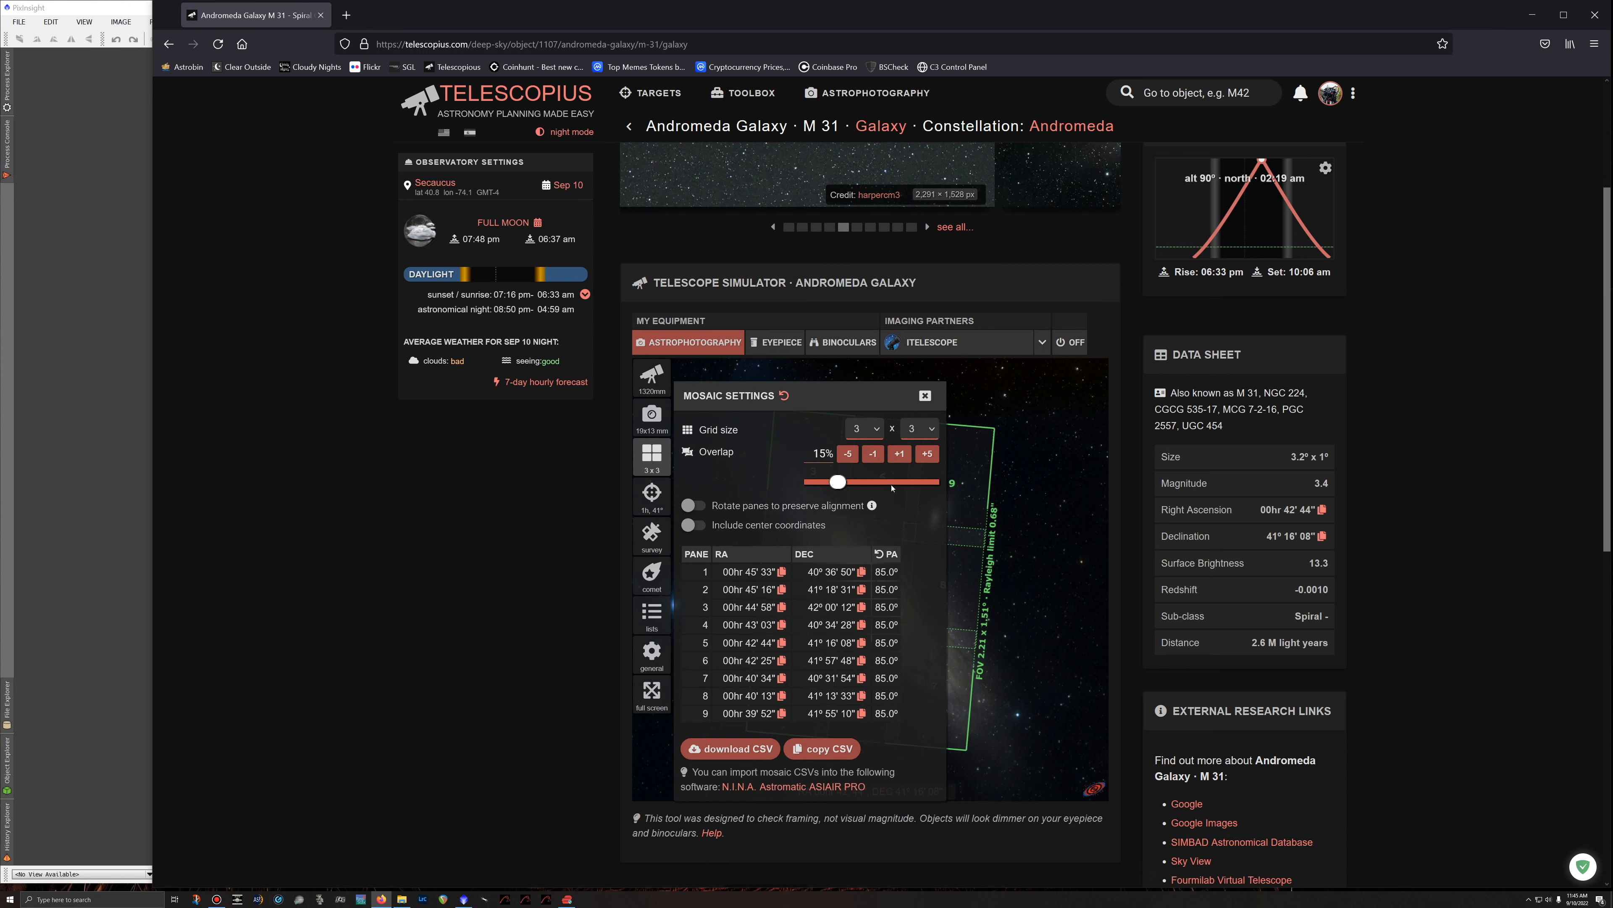
left_click(861, 429)
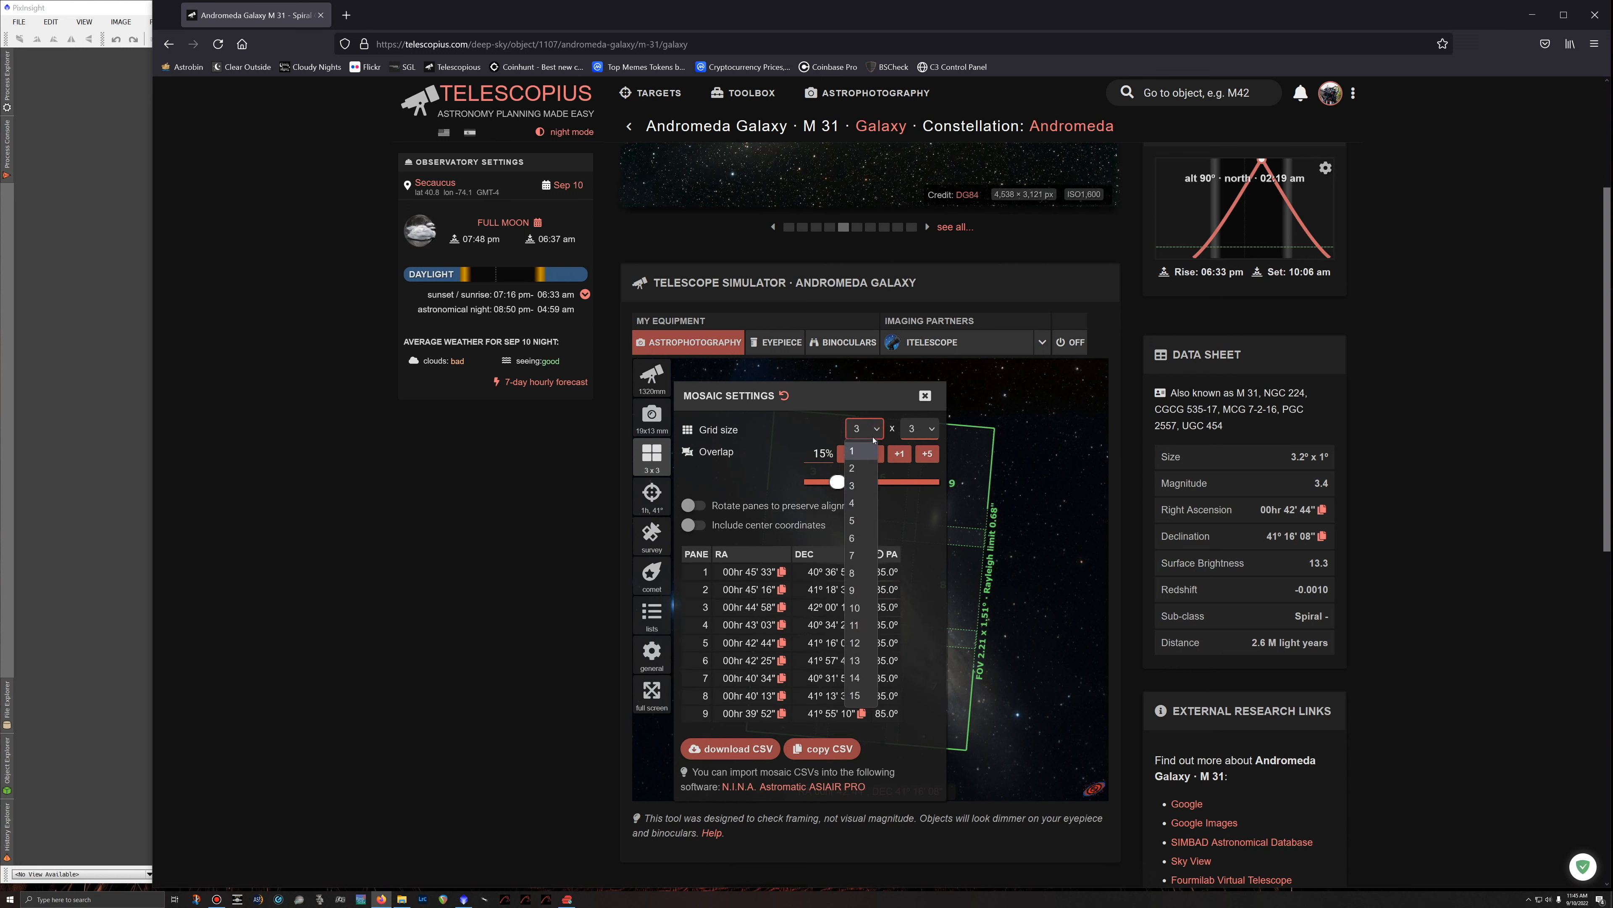
left_click(856, 485)
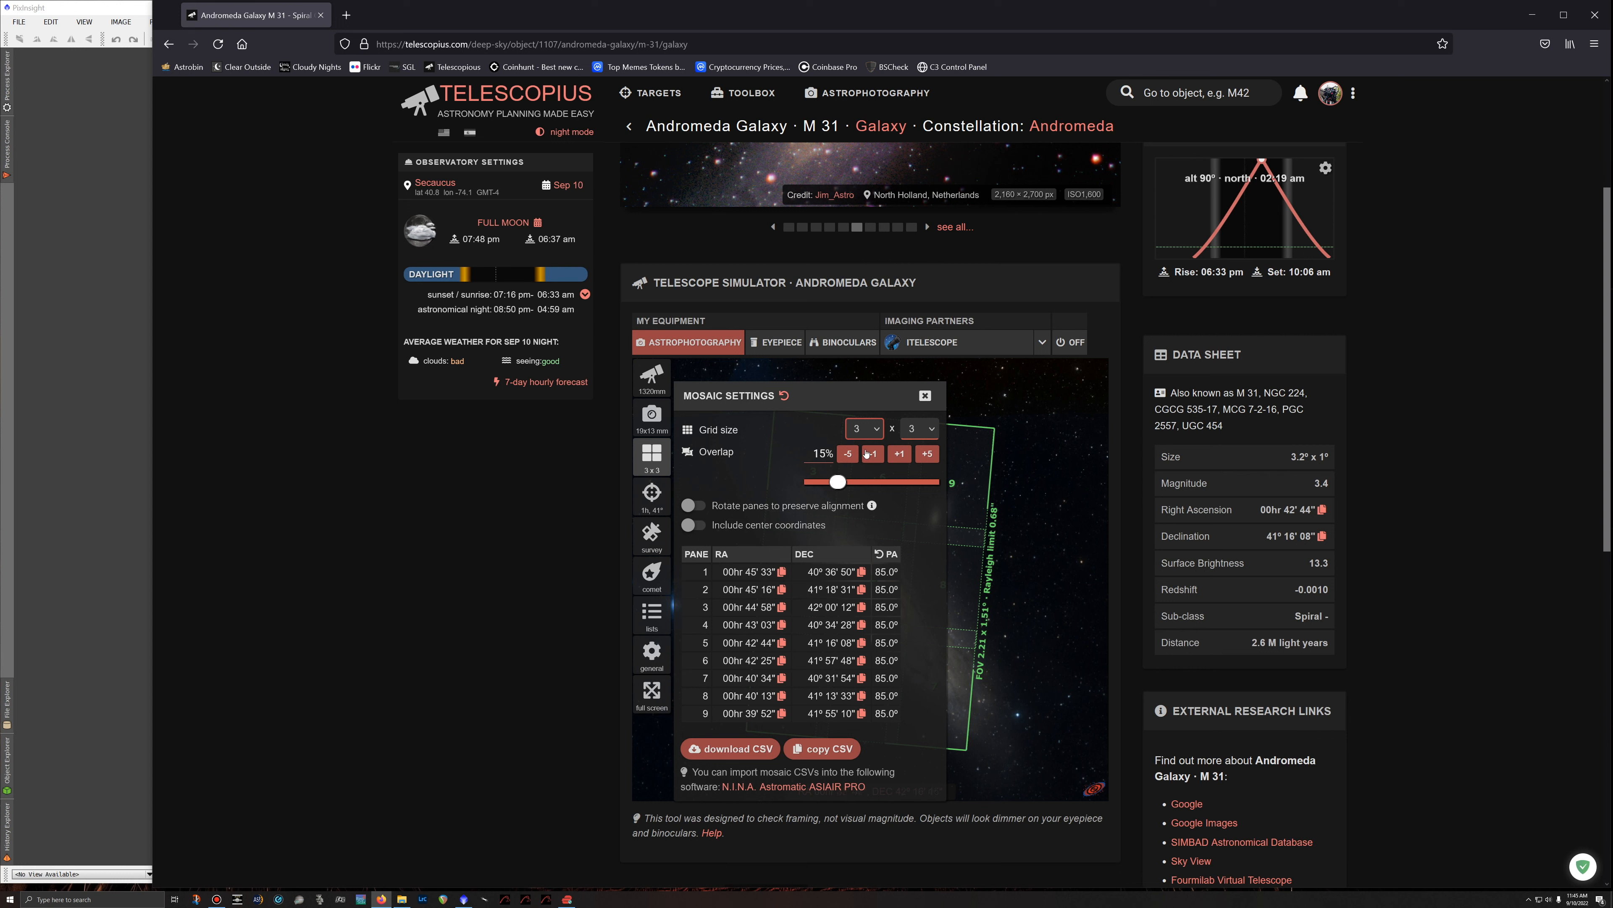
double_click(815, 453)
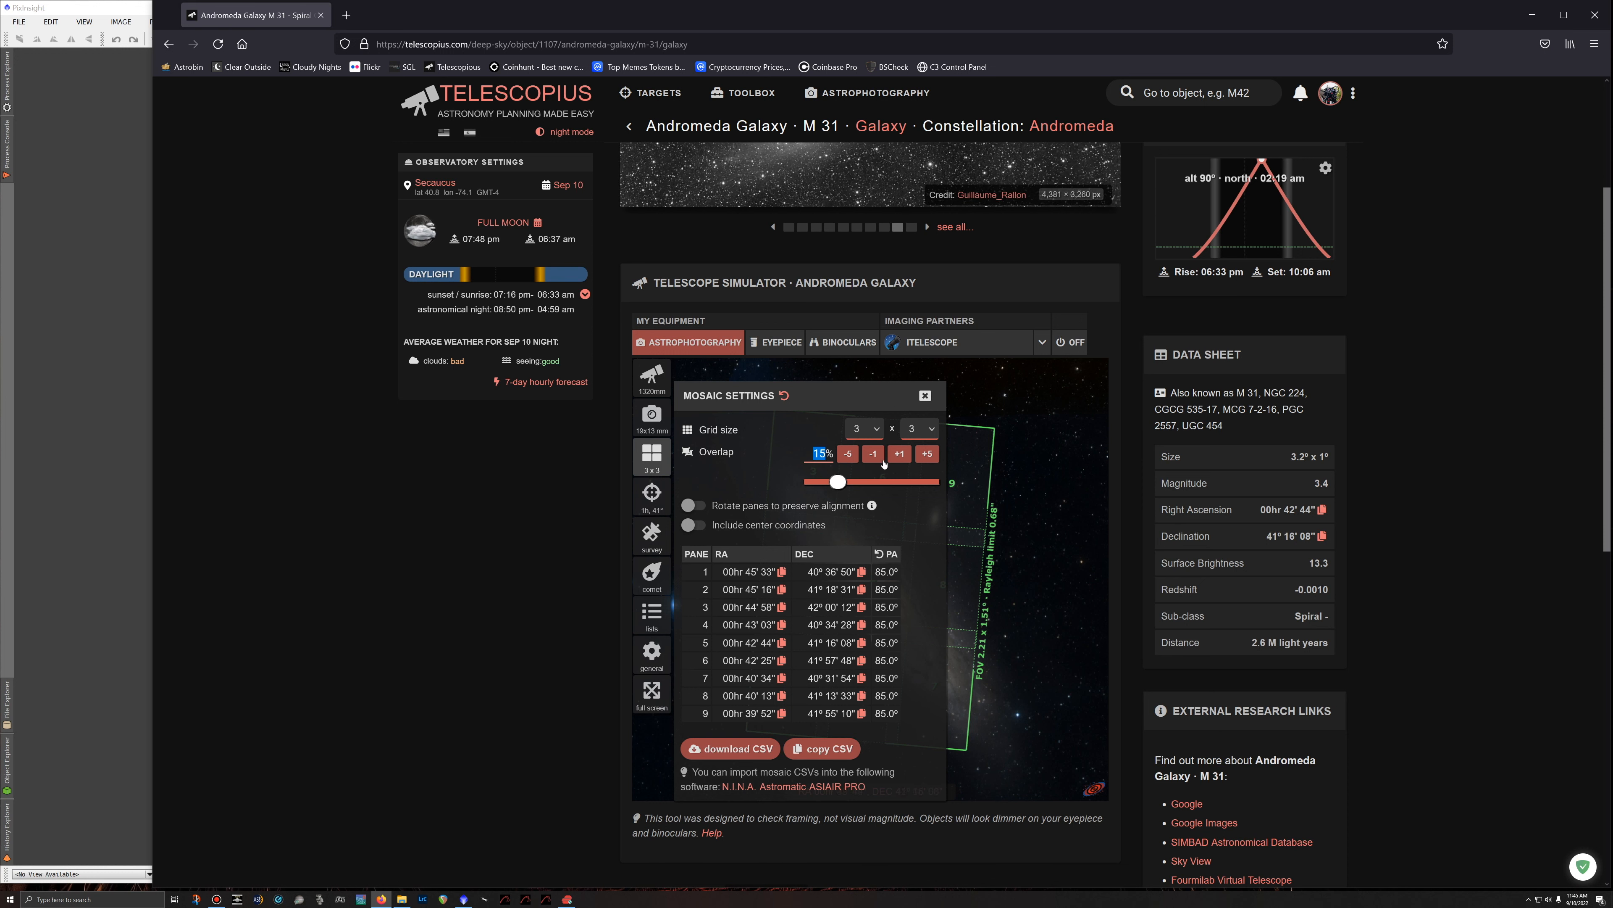
left_click(926, 395)
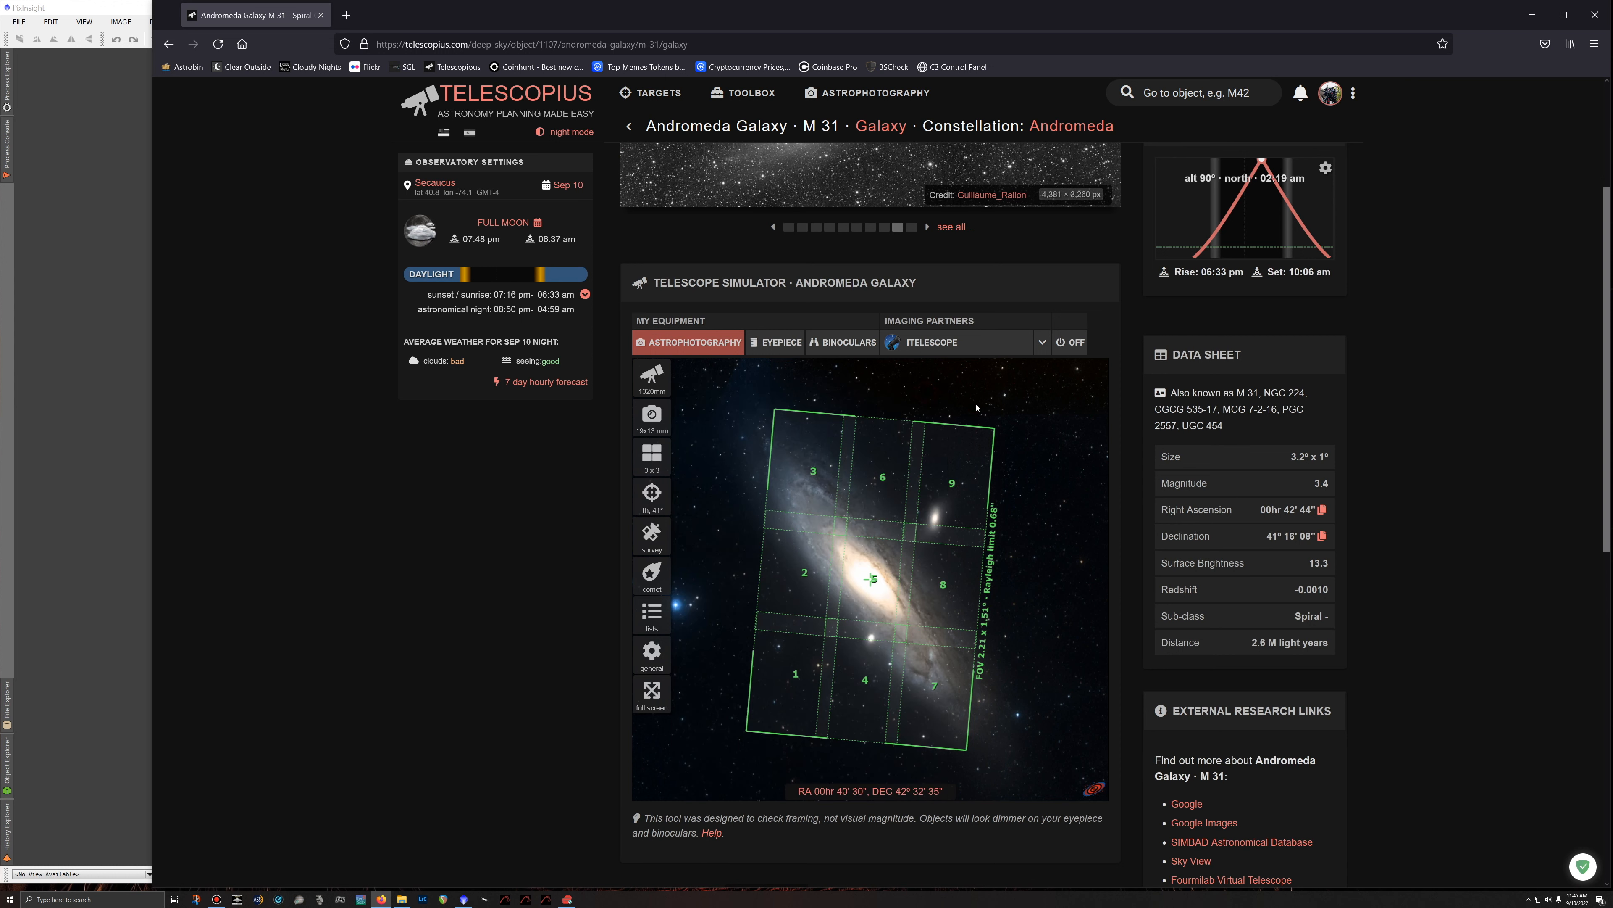
Set the camera's position angle to 0° East and view the unrotated mosaic framing.
left_click(654, 455)
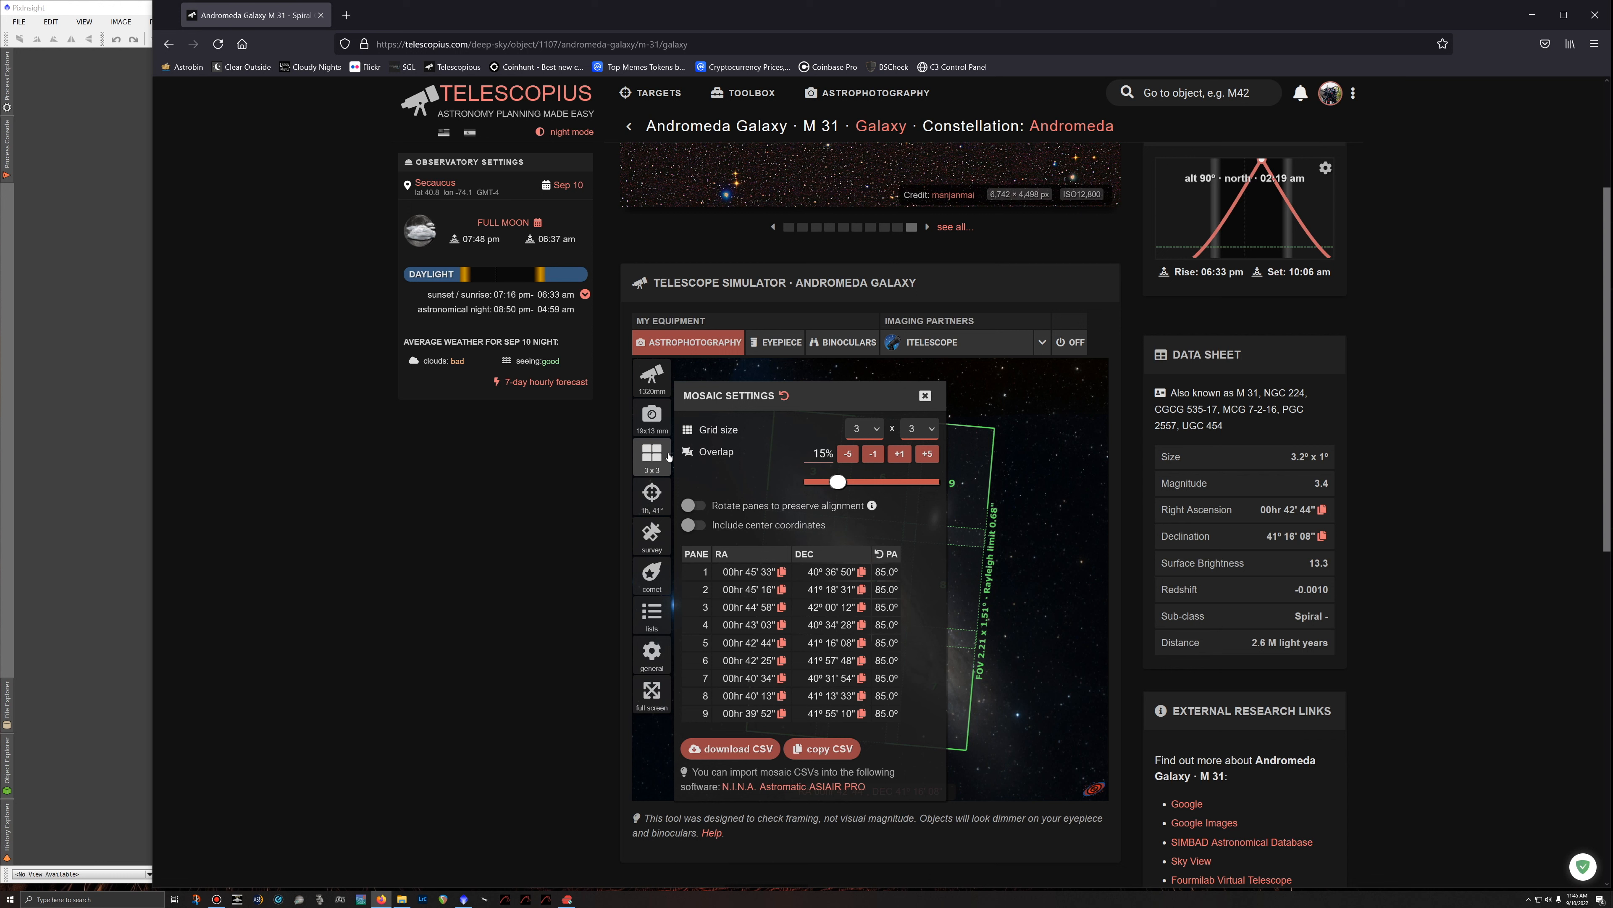
left_click(651, 417)
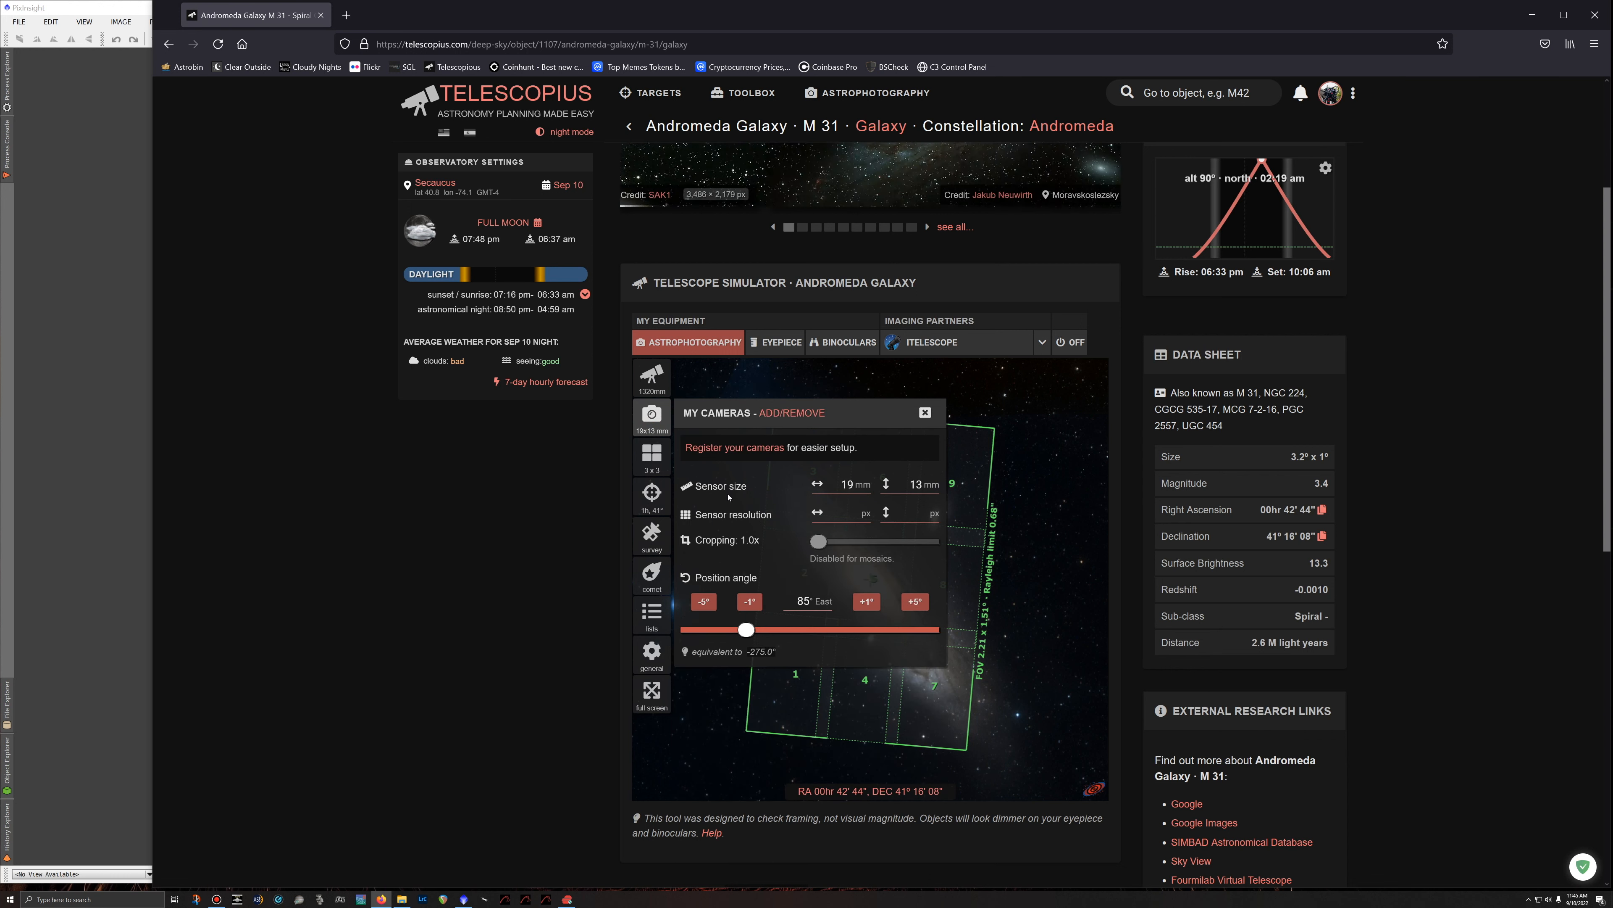
double_click(803, 601)
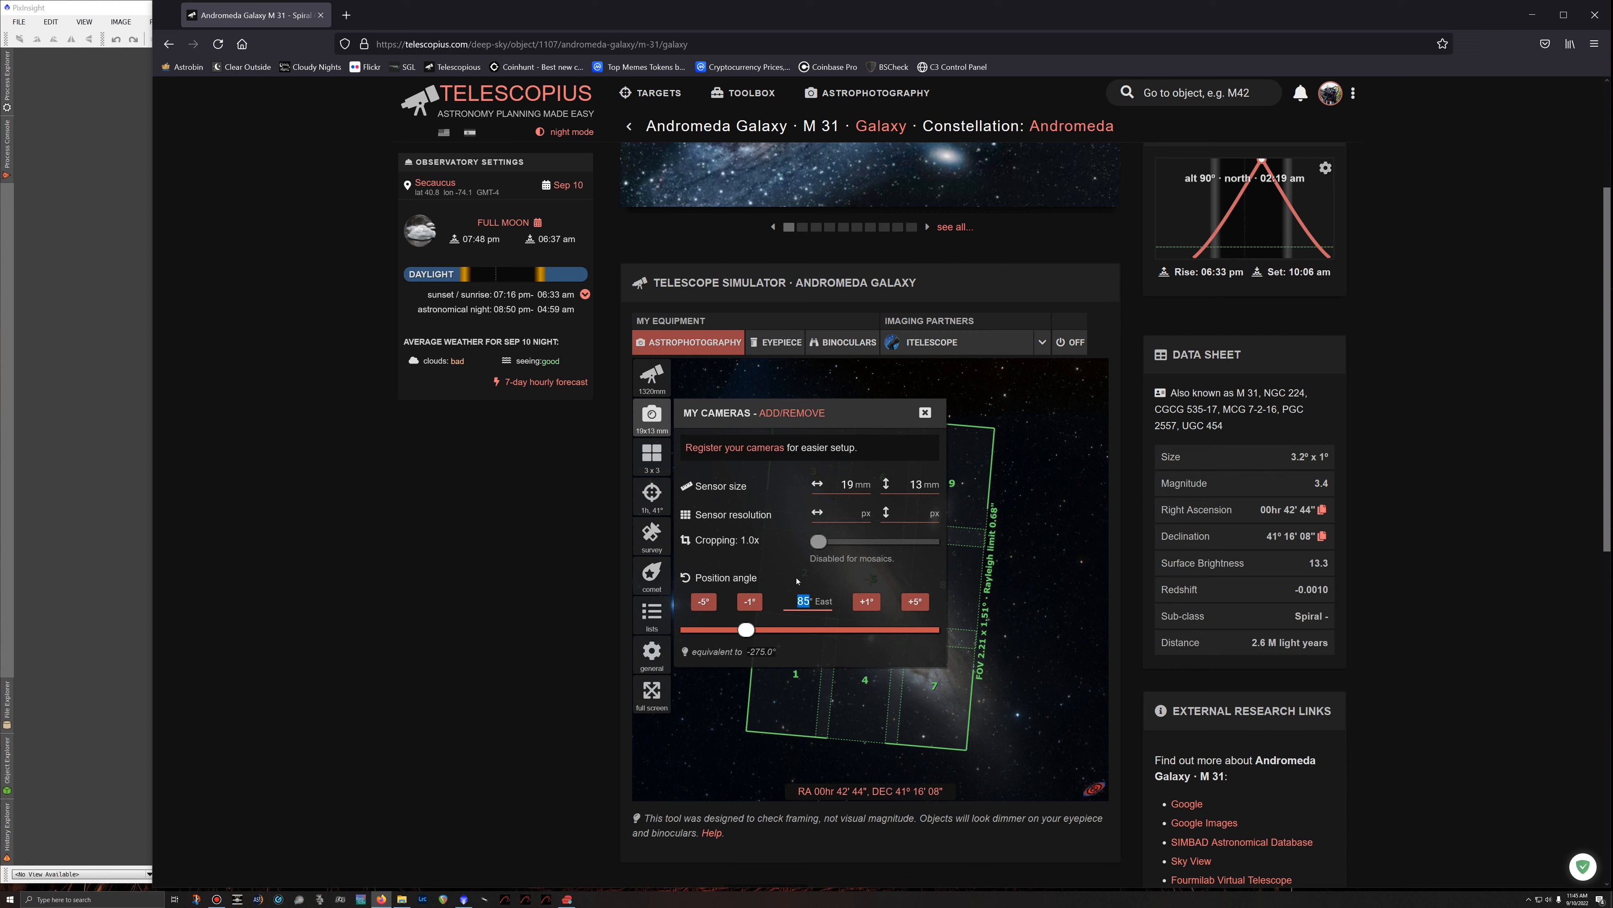
type("0")
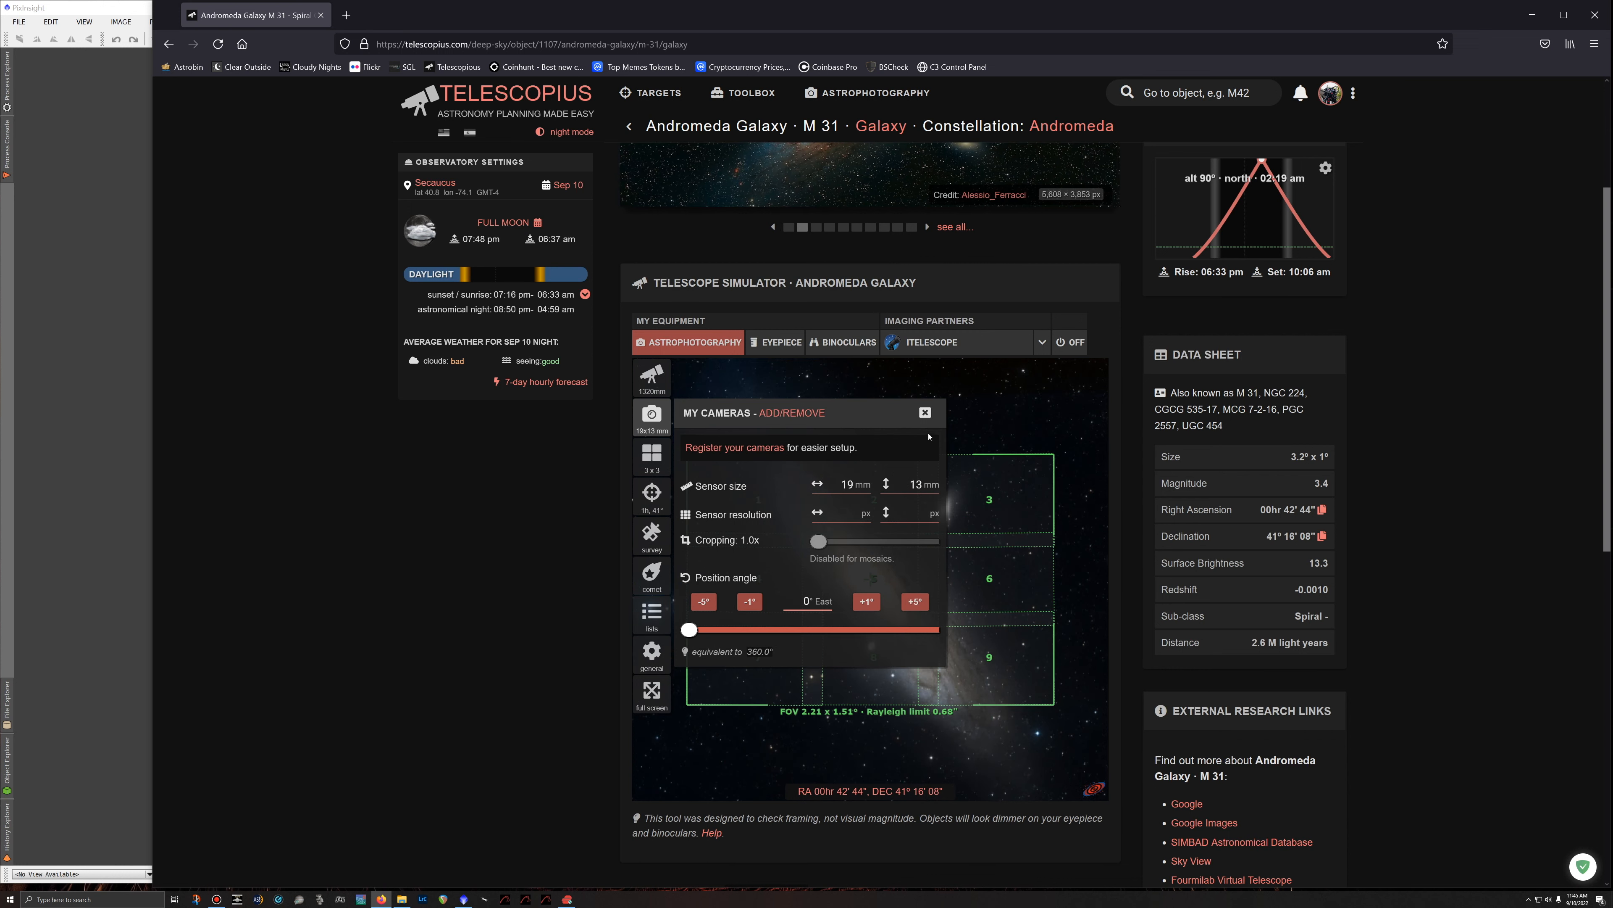
left_click(925, 413)
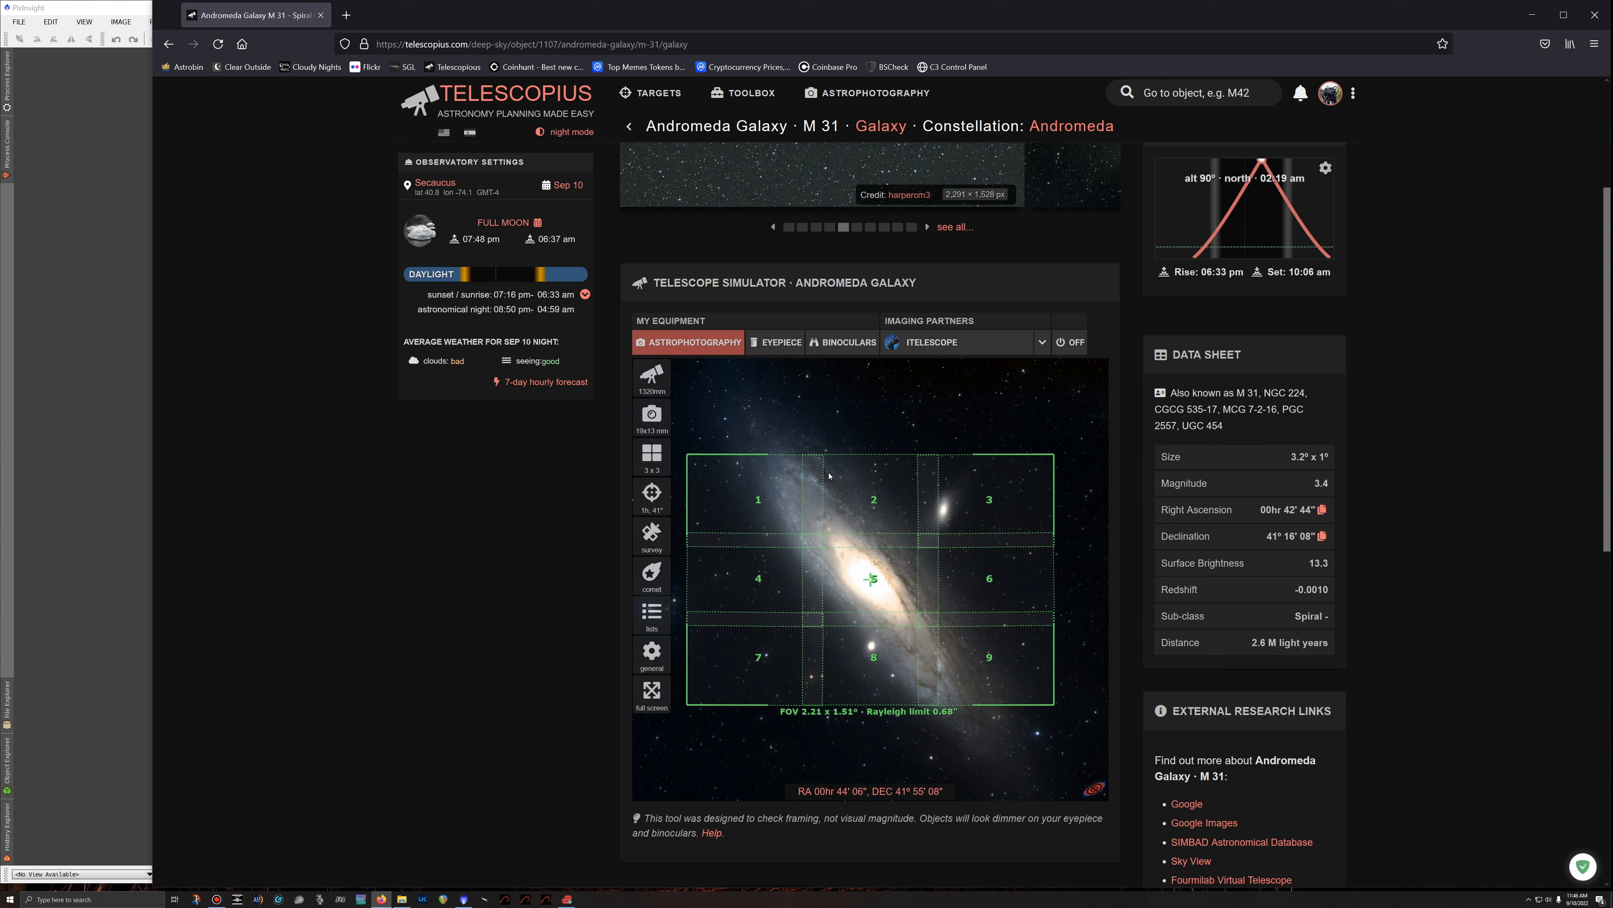
Set the camera's position angle to 85° East and close the camera settings.
left_click(652, 455)
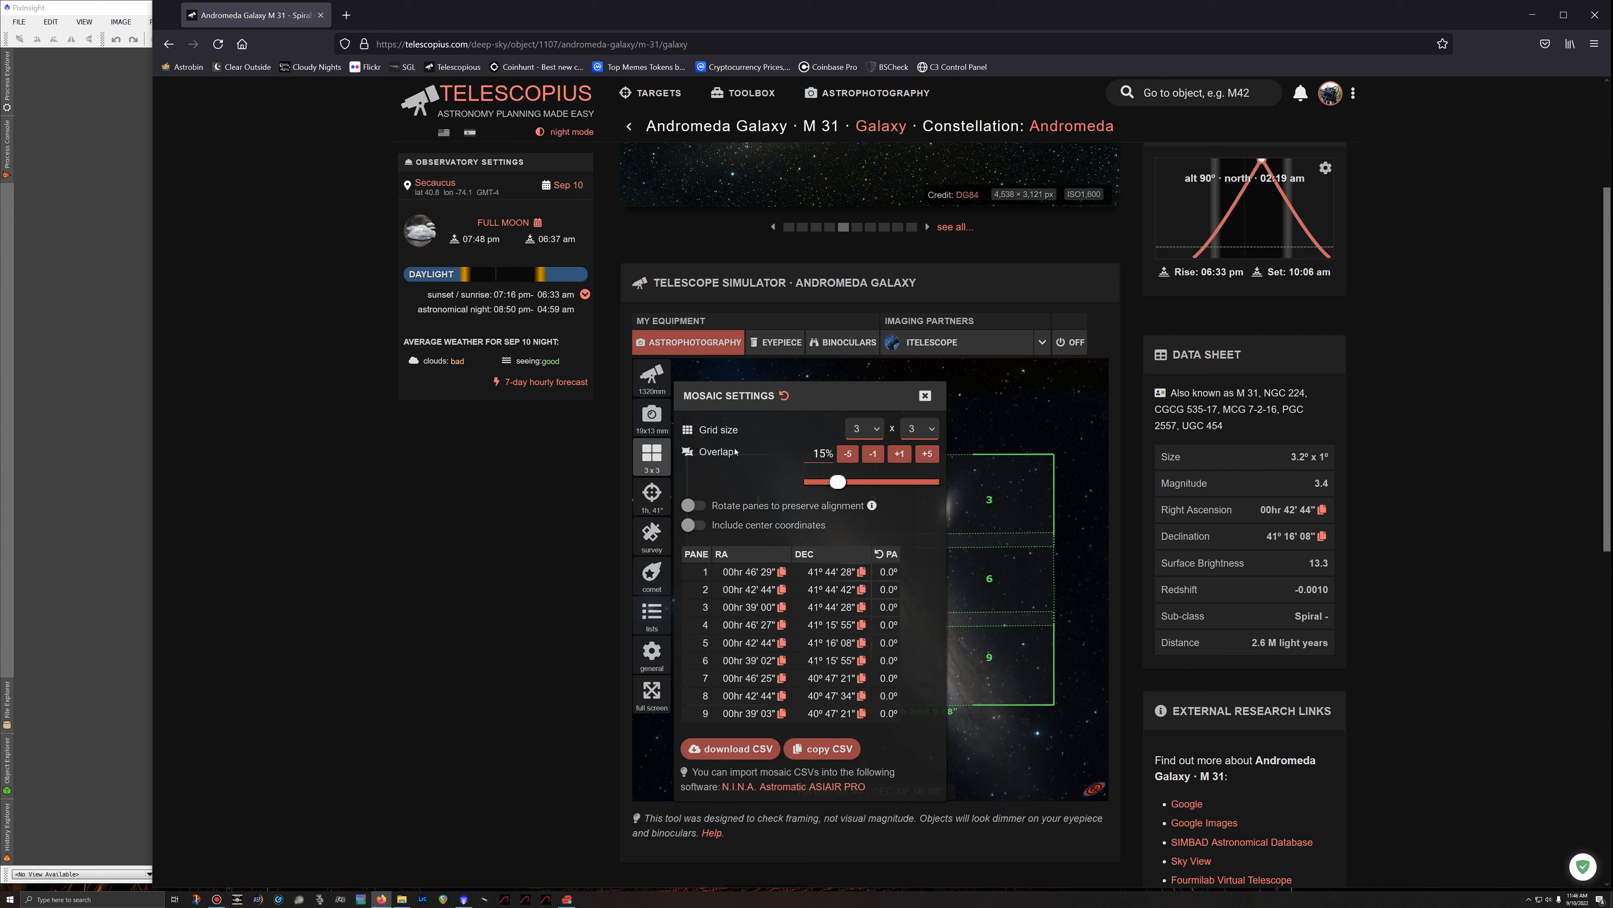
left_click(652, 417)
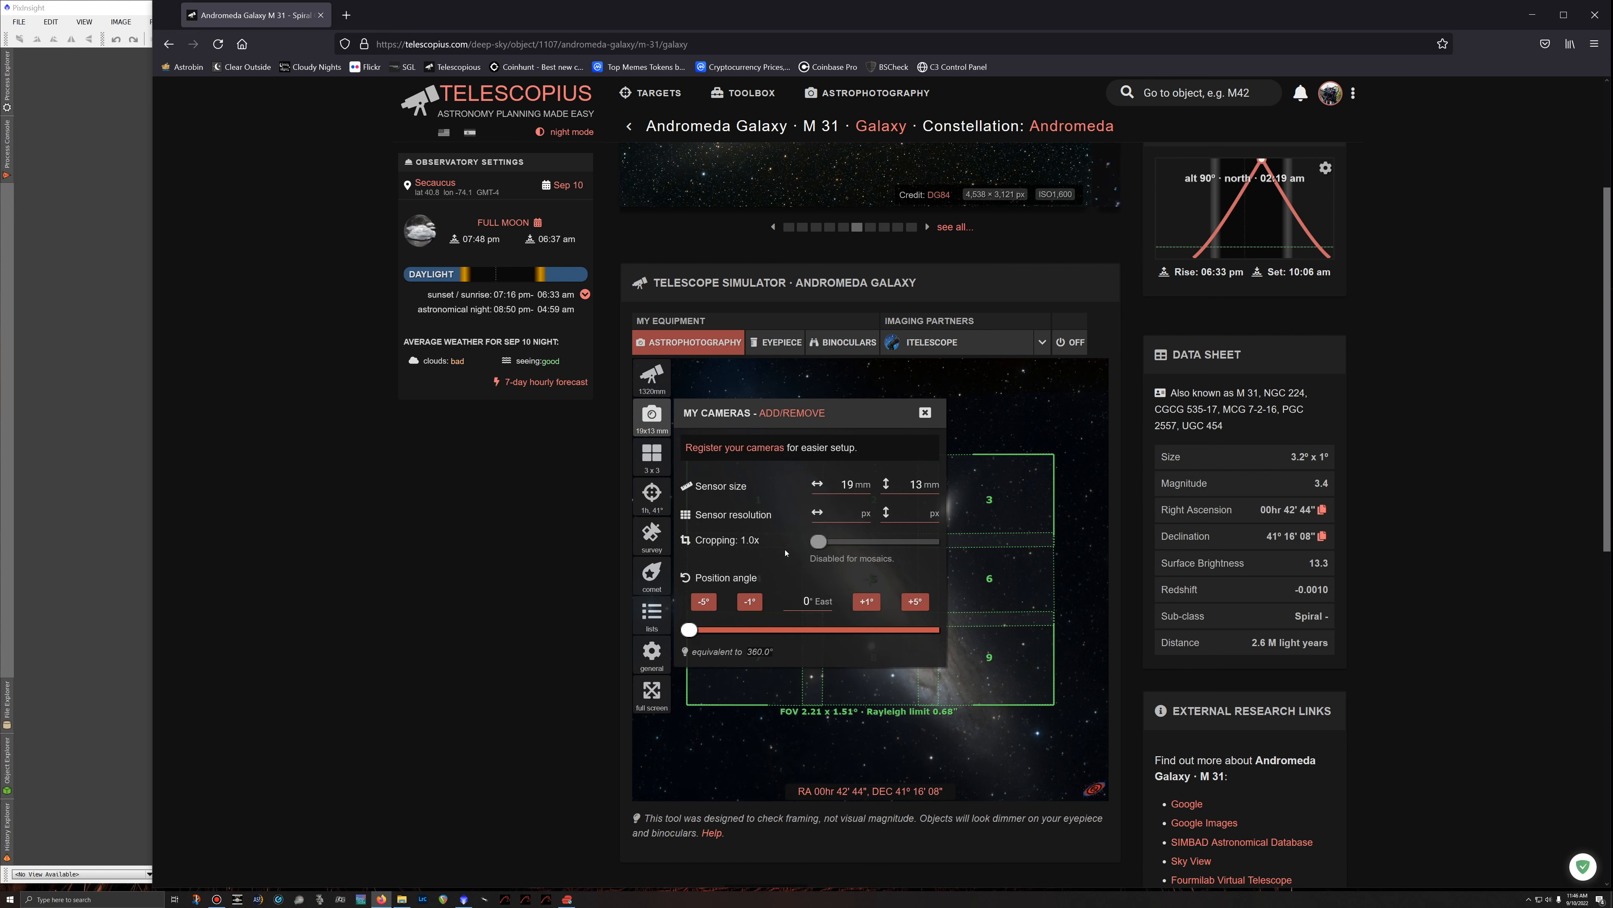
double_click(807, 602)
type("85")
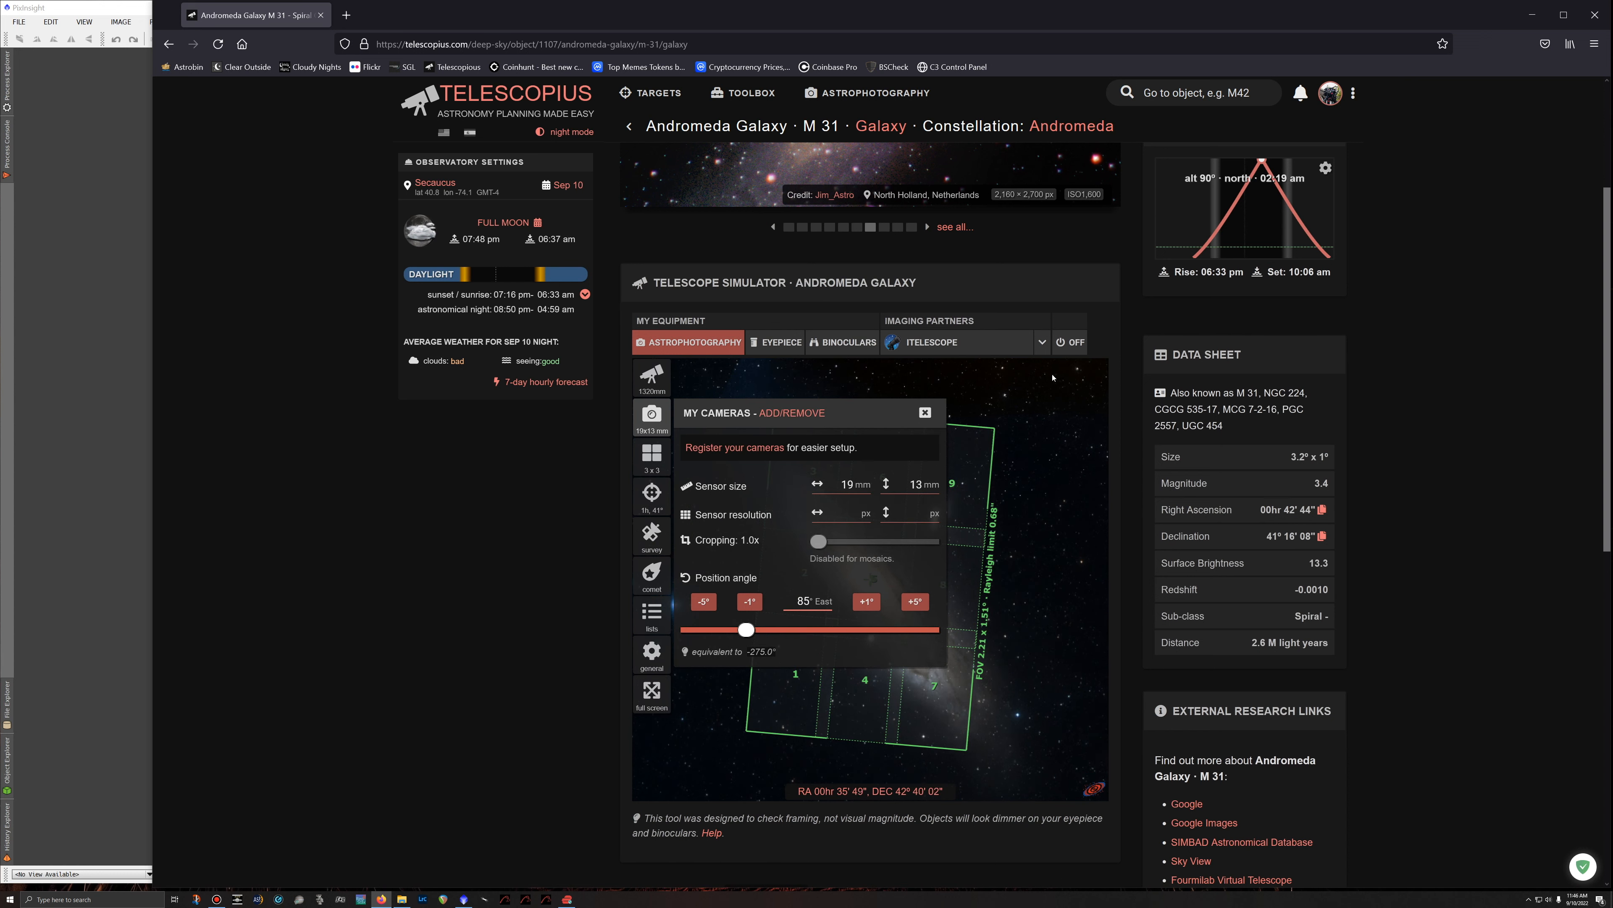
left_click(925, 414)
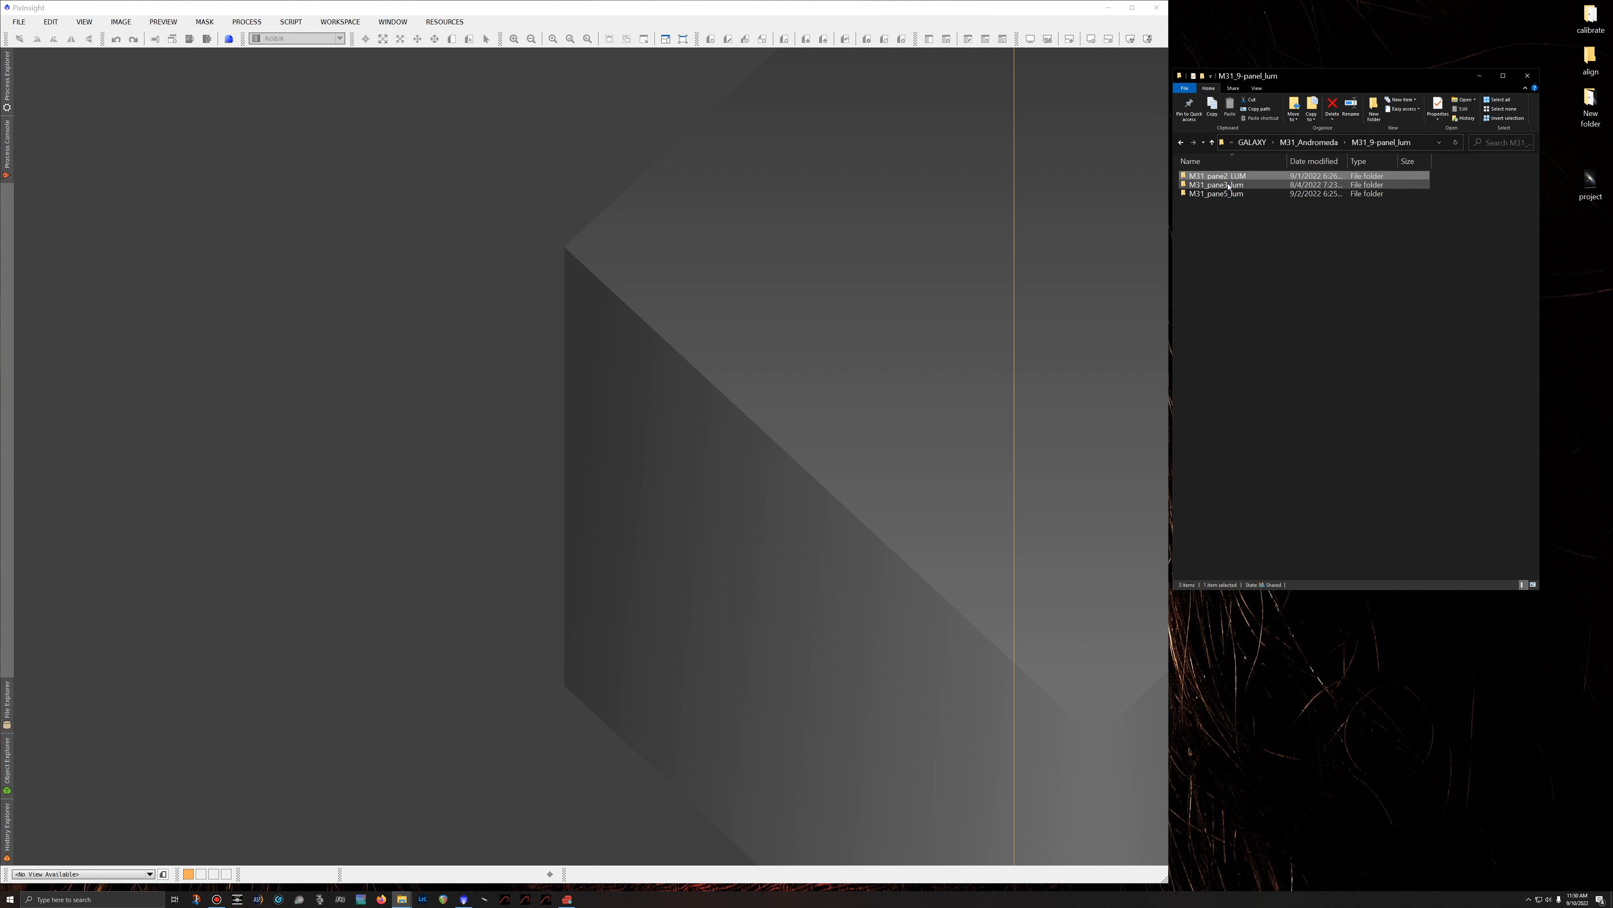
Open the M31_pane2_LUM folder in File Explorer and move its window higher on the desktop.
mouse_move(1233, 178)
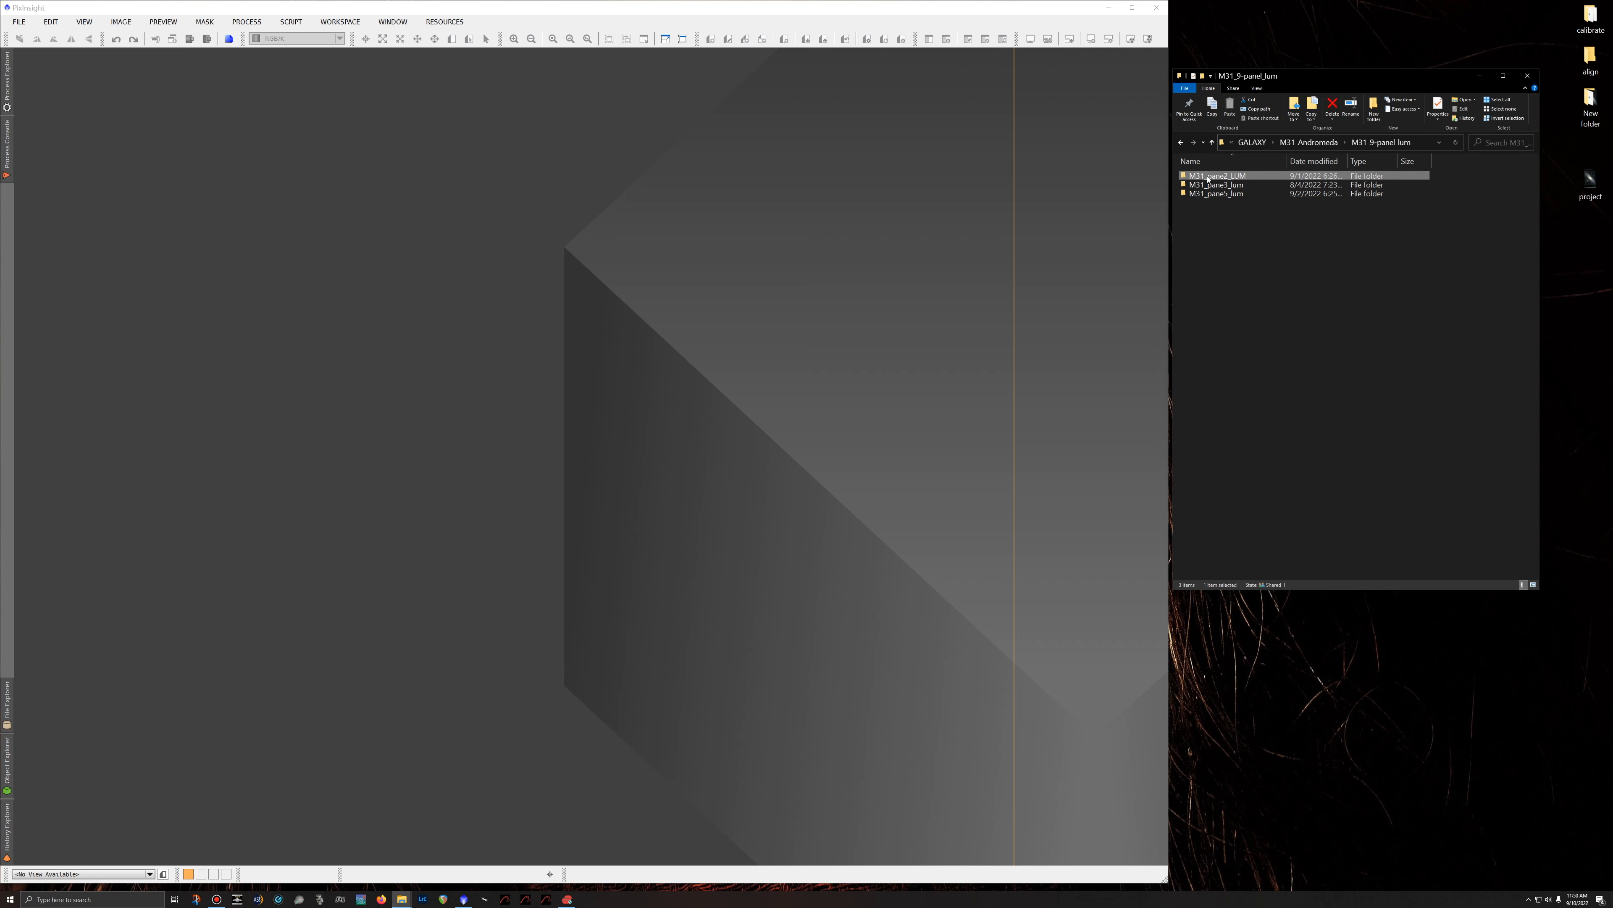
double_click(1244, 178)
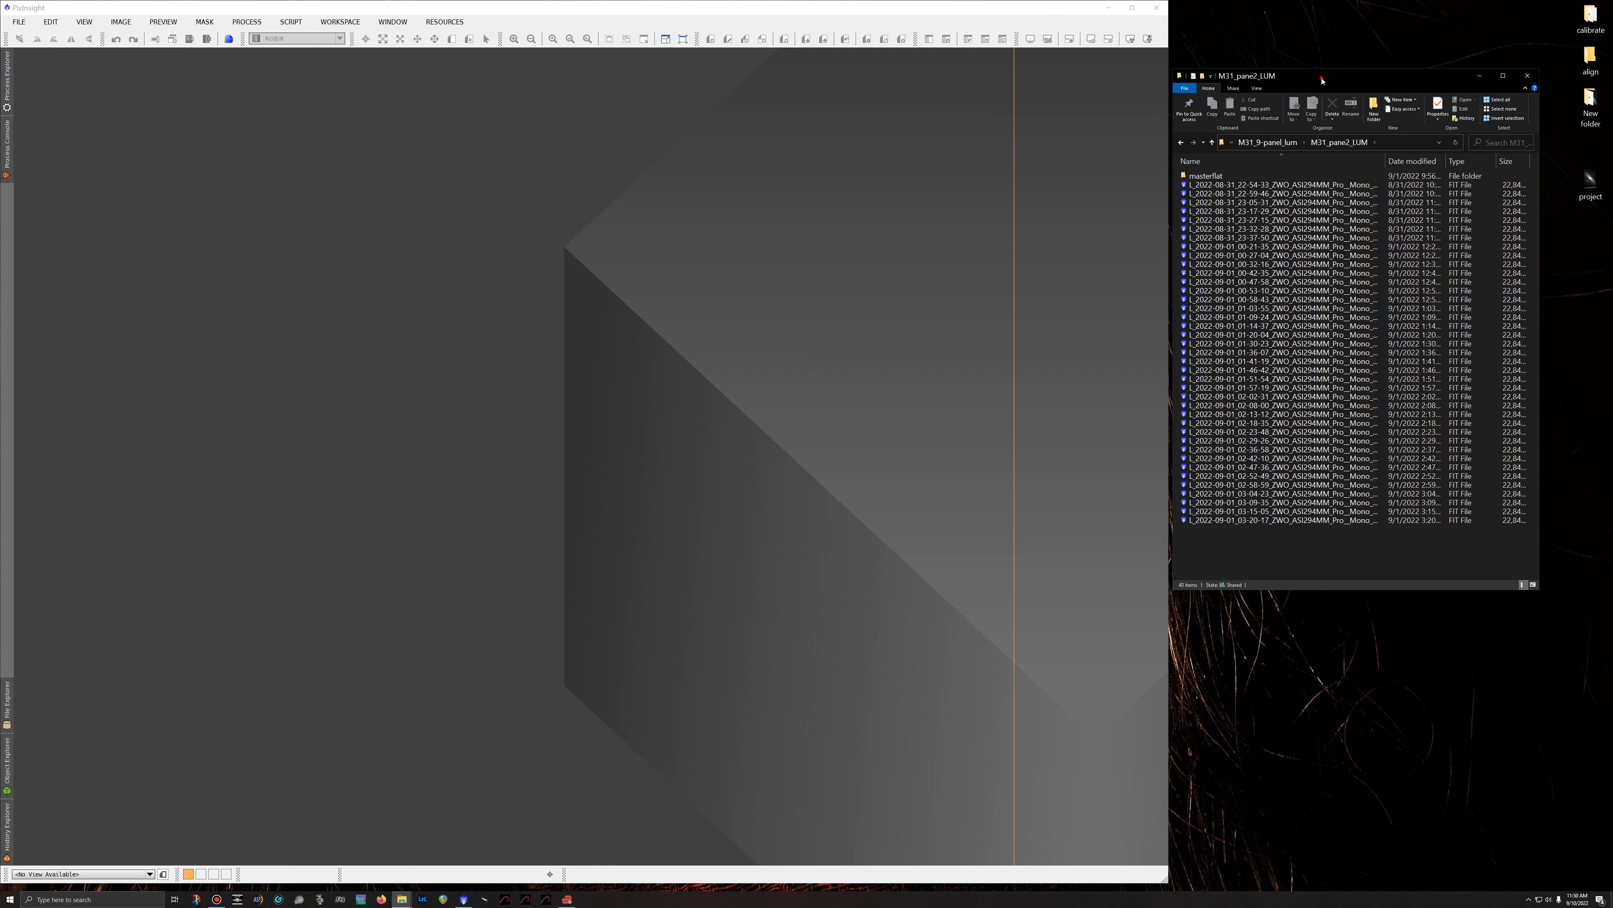
left_click_drag(1320, 80, 1325, 42)
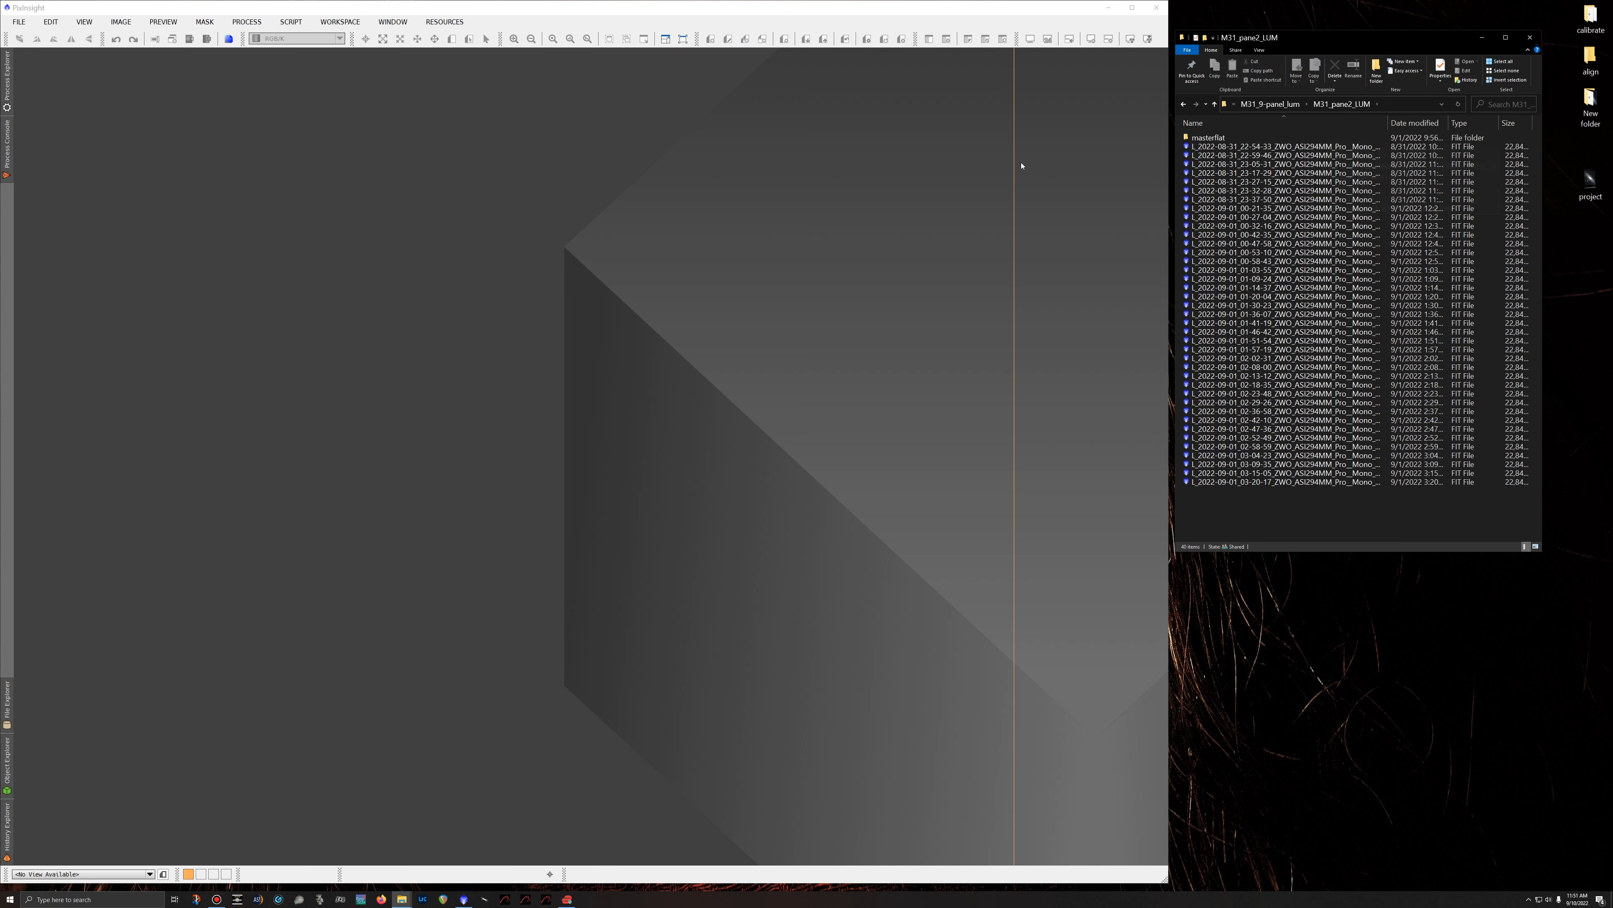
Open the 2022-08-31_23-05-31 light frame in PixInsight, auto-stretch it to inspect its uncalibrated background, and close it.
left_click(1242, 165)
left_click_drag(1242, 166, 677, 244)
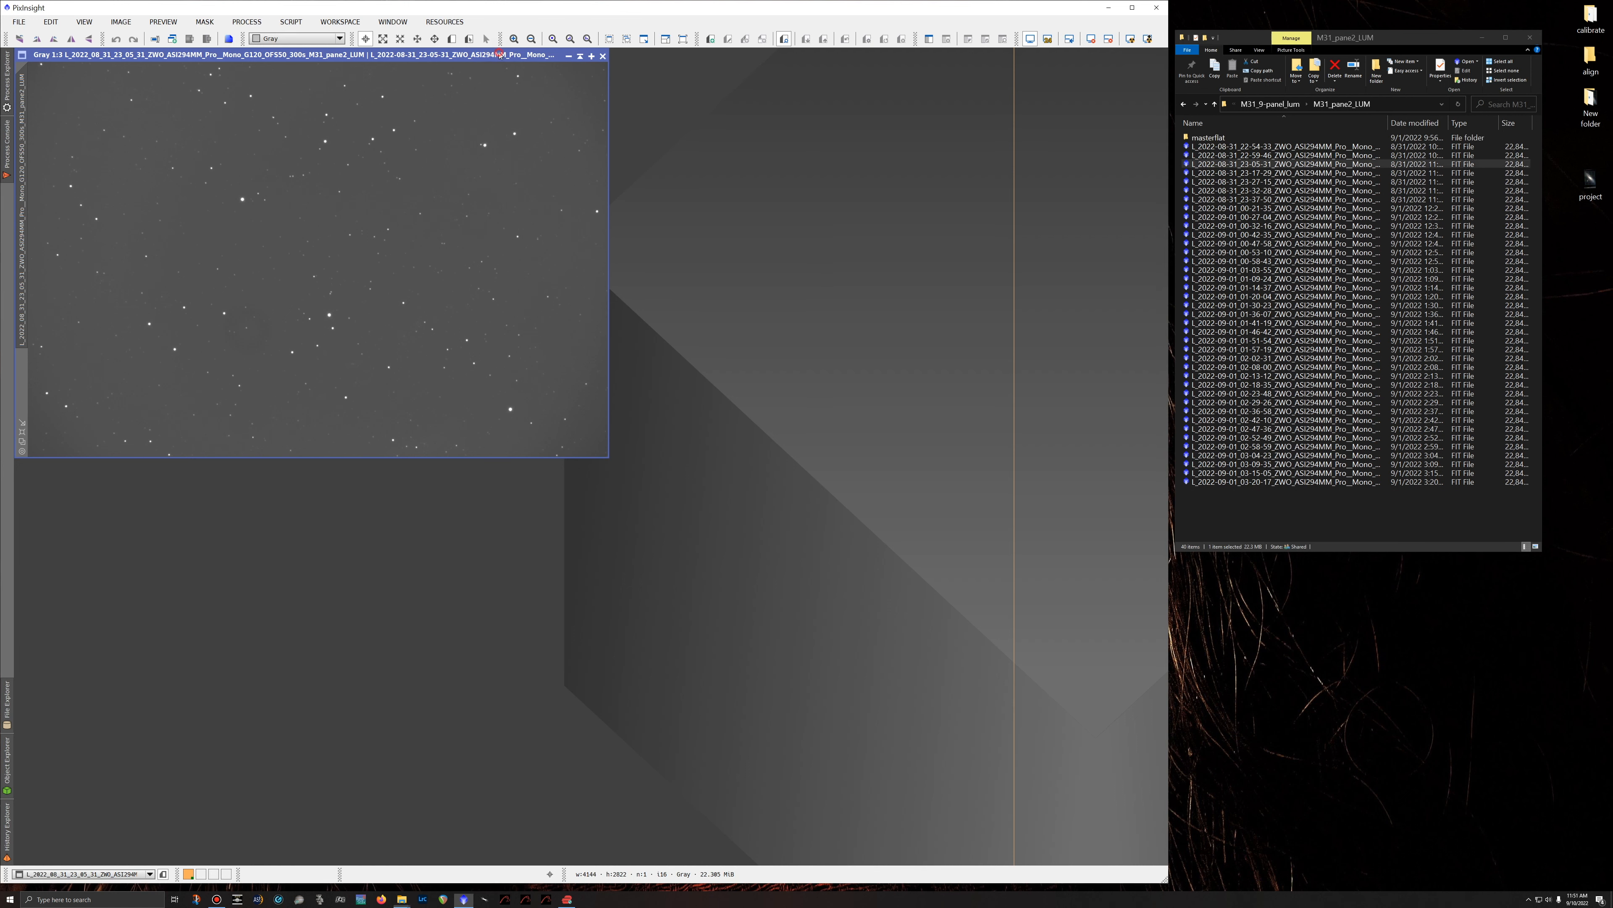
left_click_drag(501, 56, 564, 124)
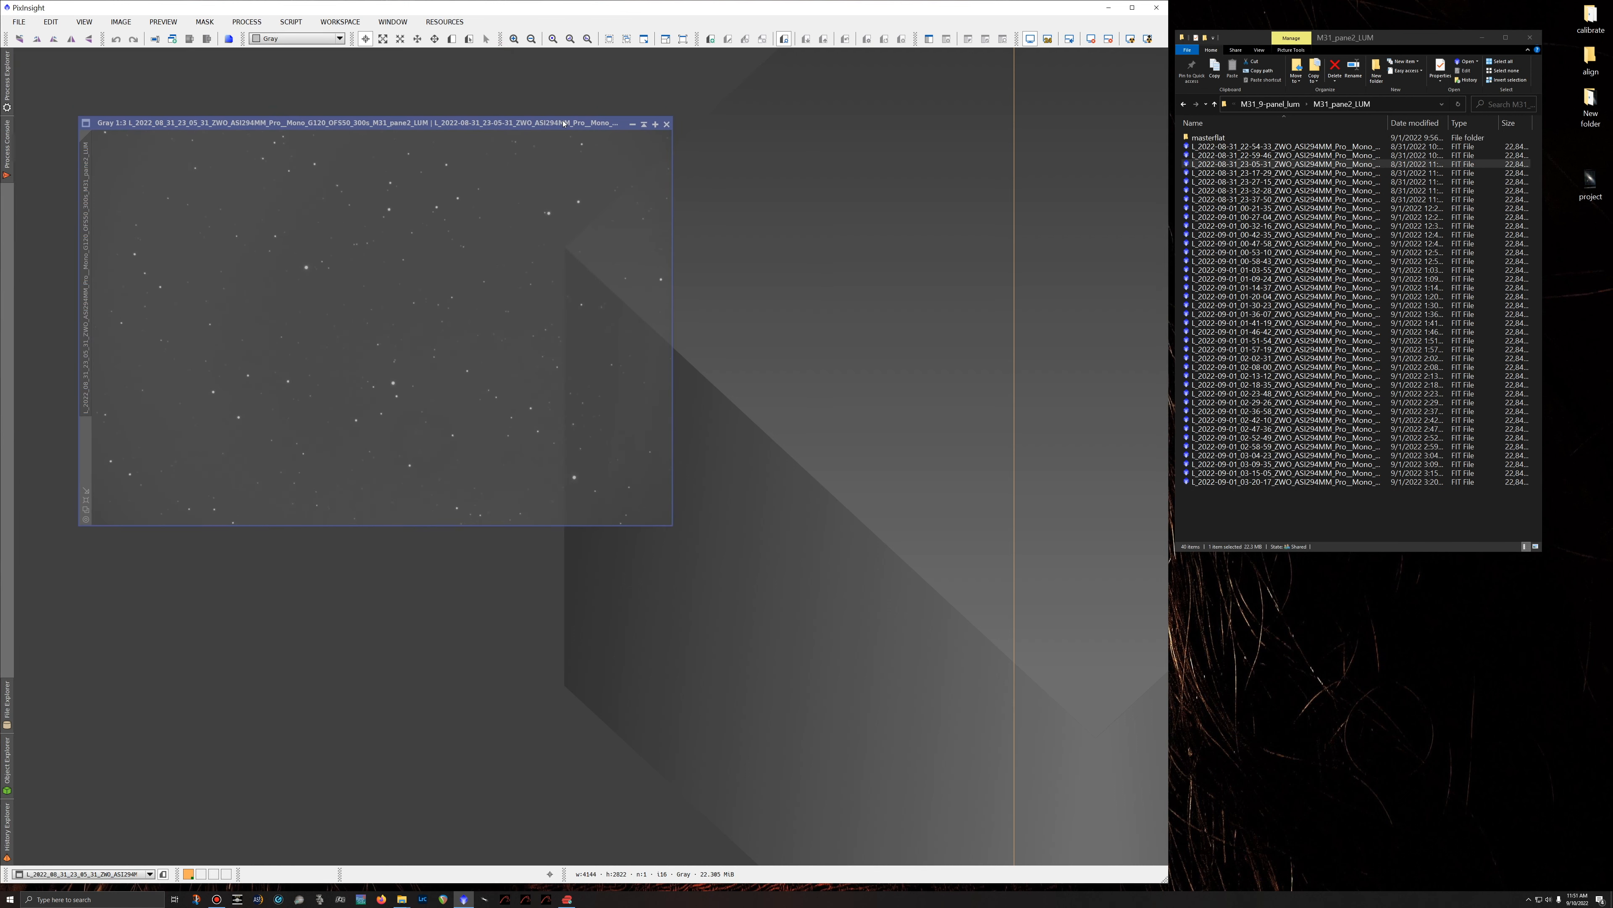
left_click(1130, 38)
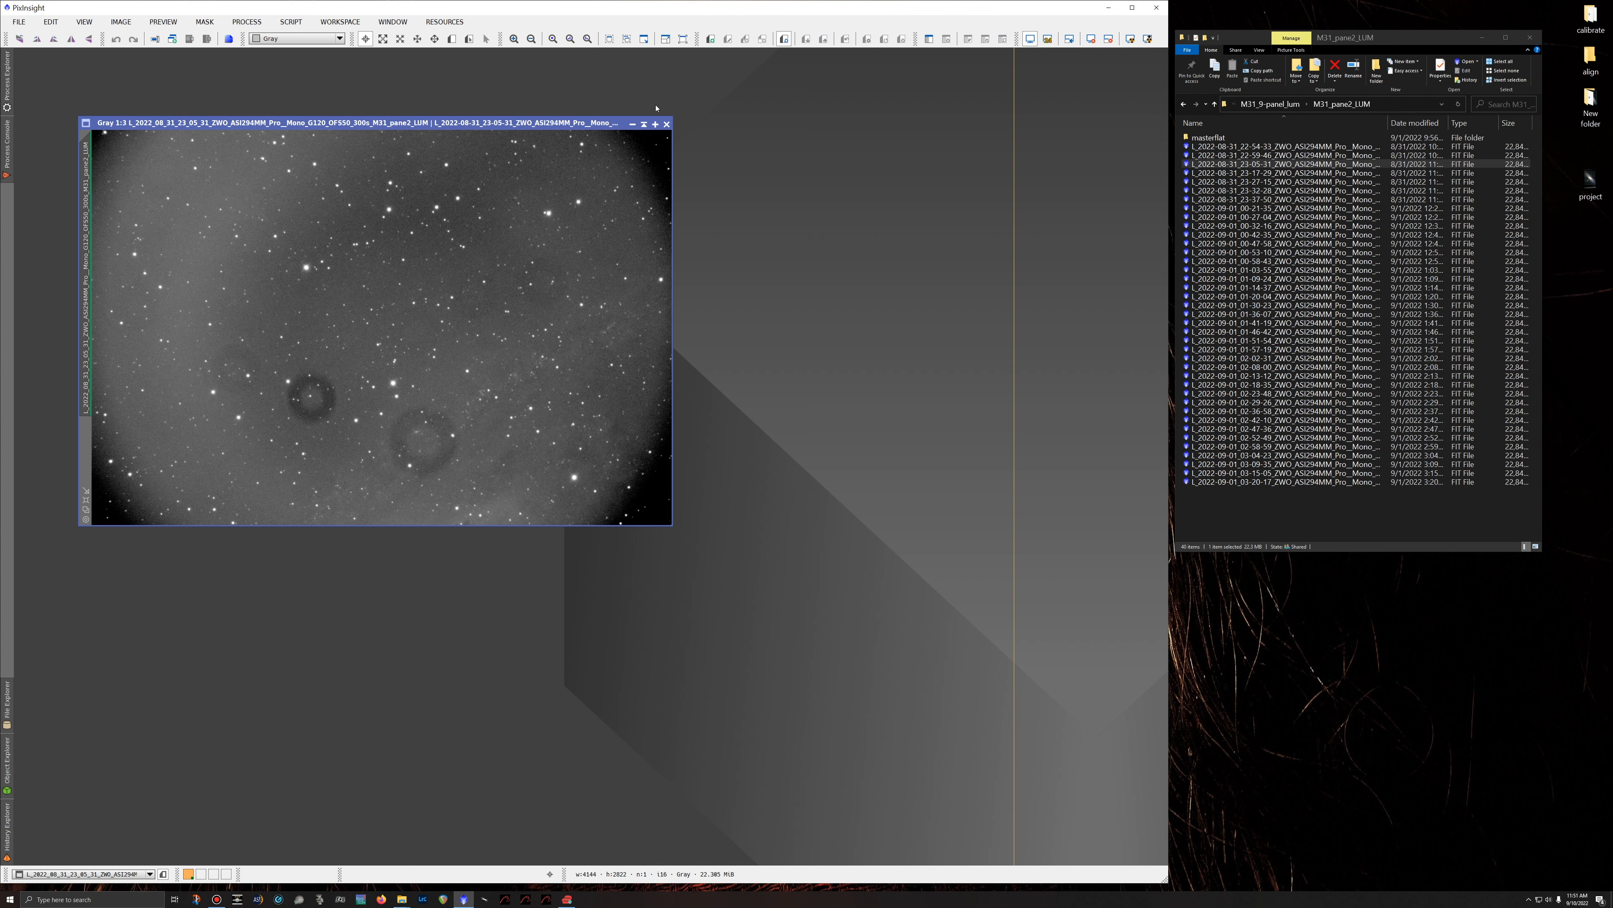
left_click_drag(568, 128, 564, 107)
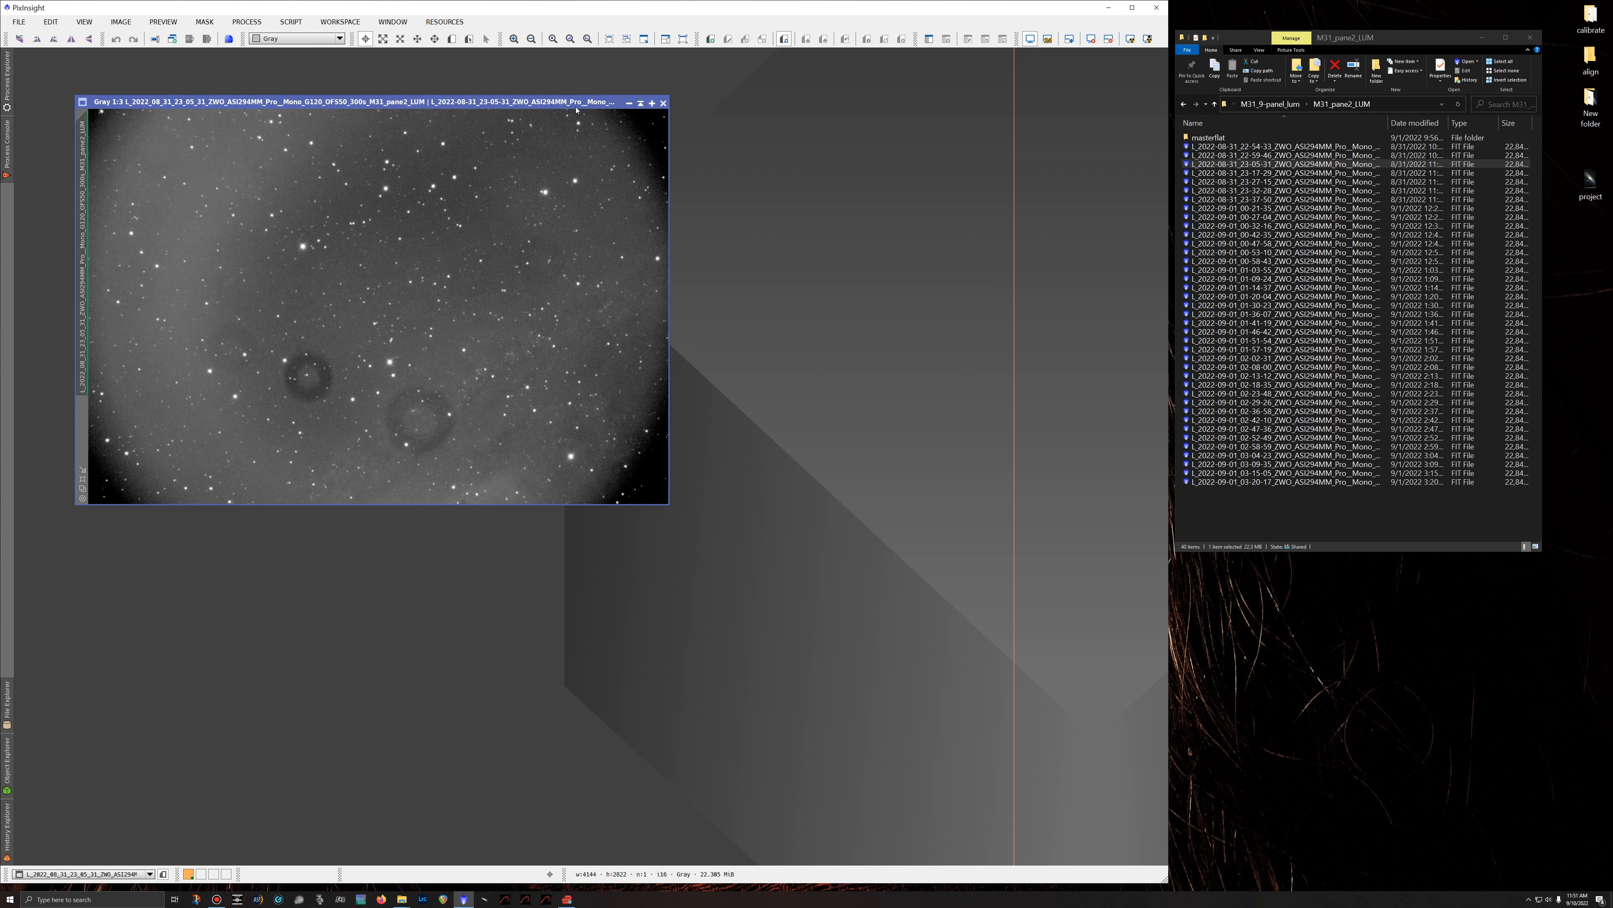
left_click(663, 104)
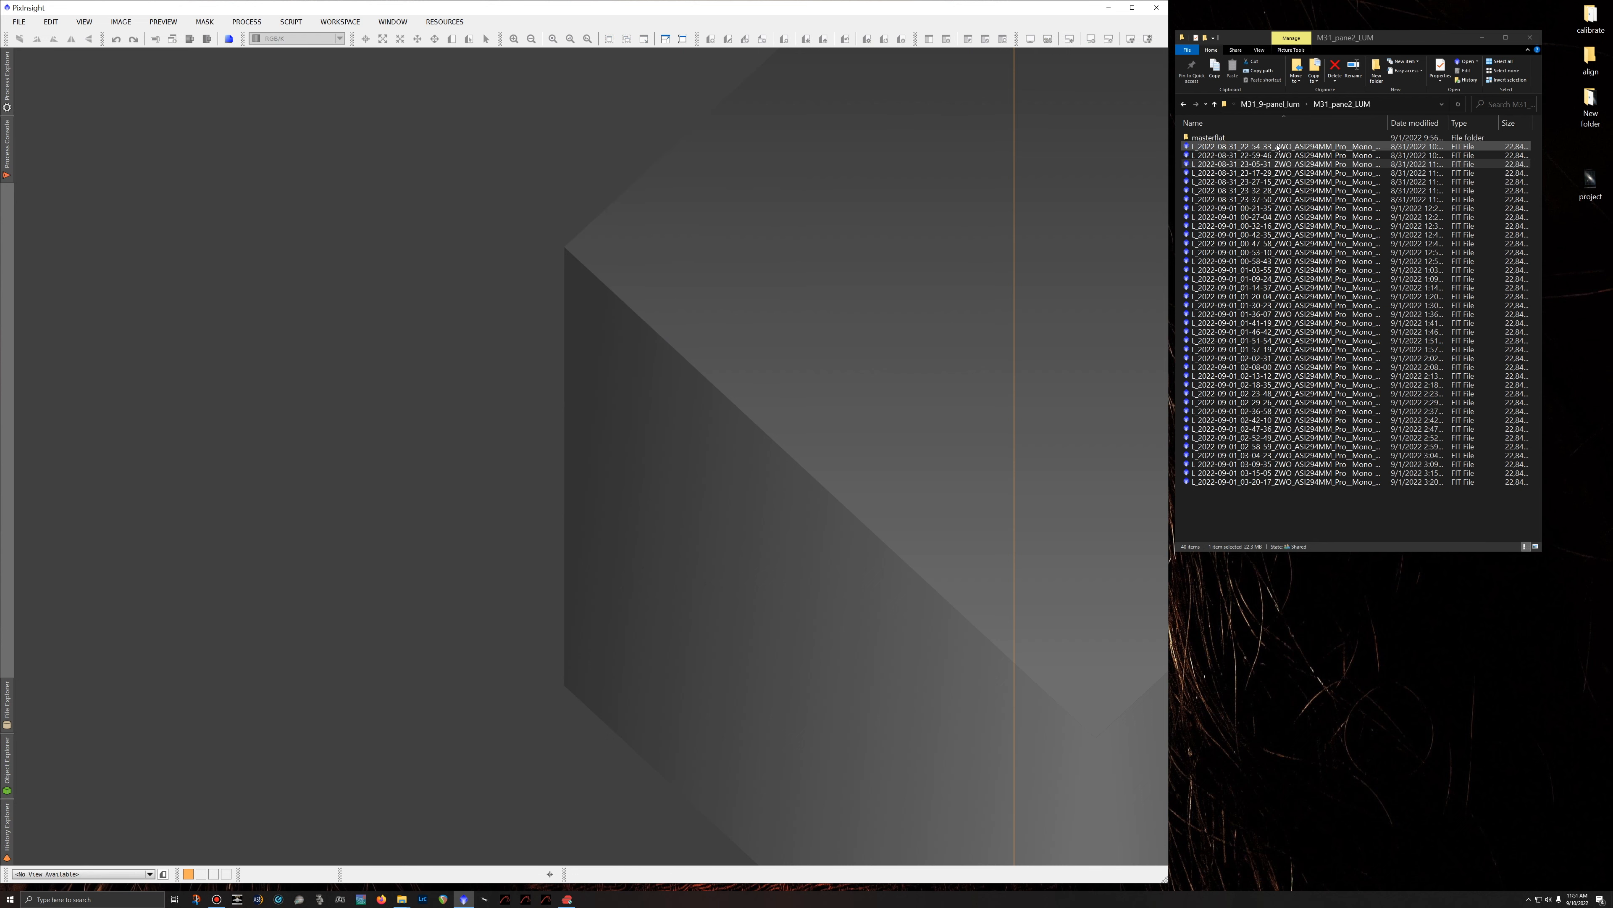
Check the masterflat folder, open the ImageCalibration process and clear its old target frames.
double_click(1223, 138)
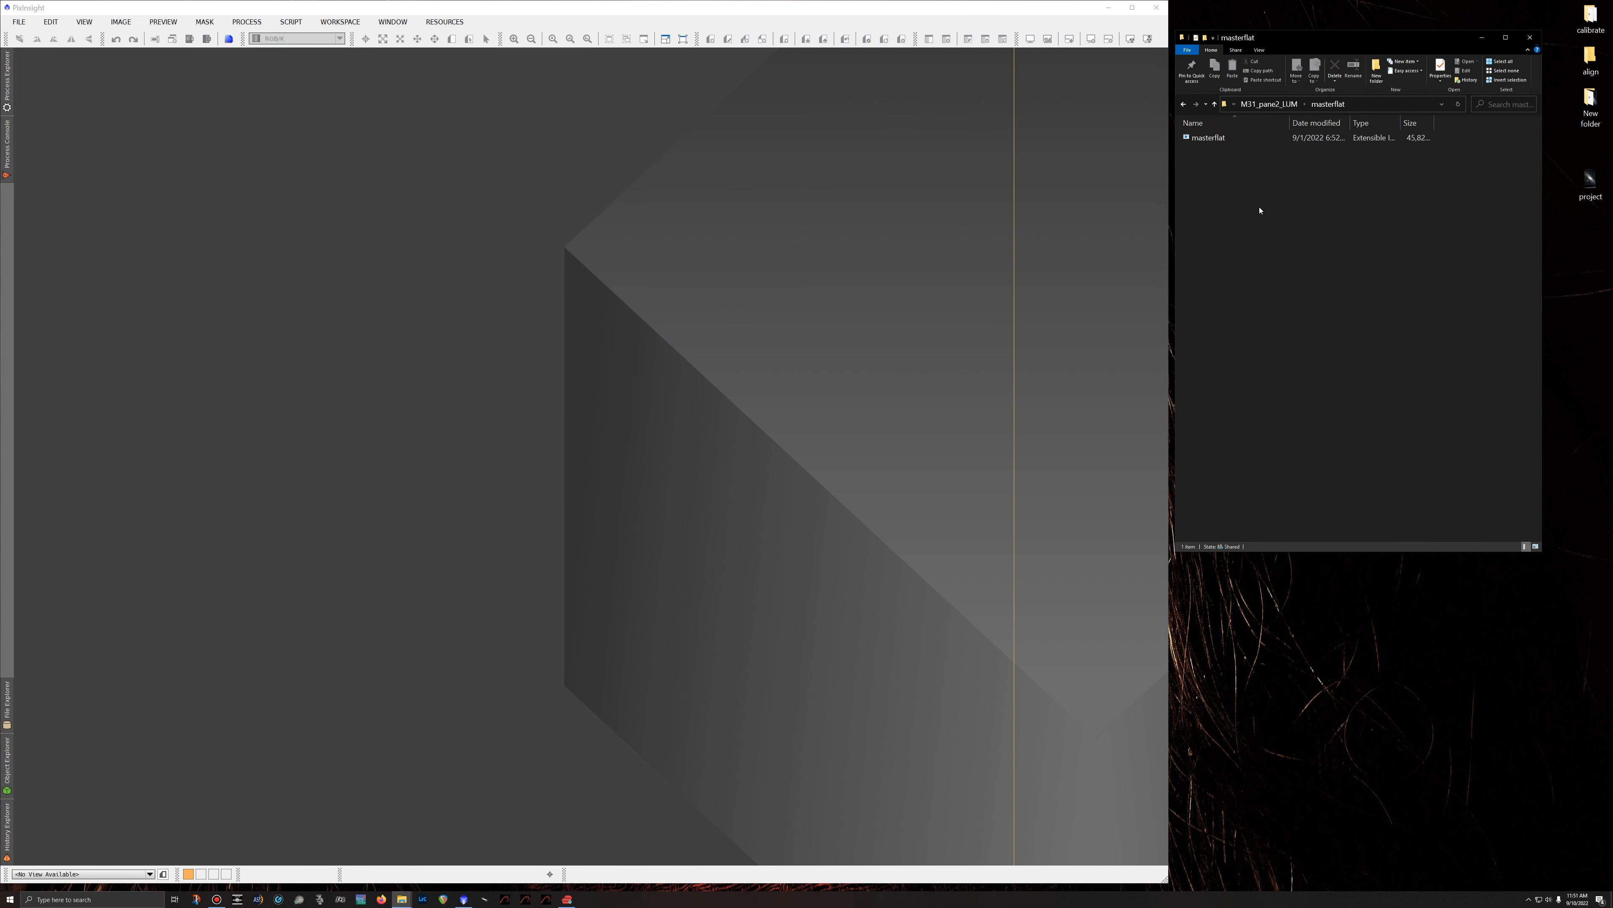
mouse_move(7, 92)
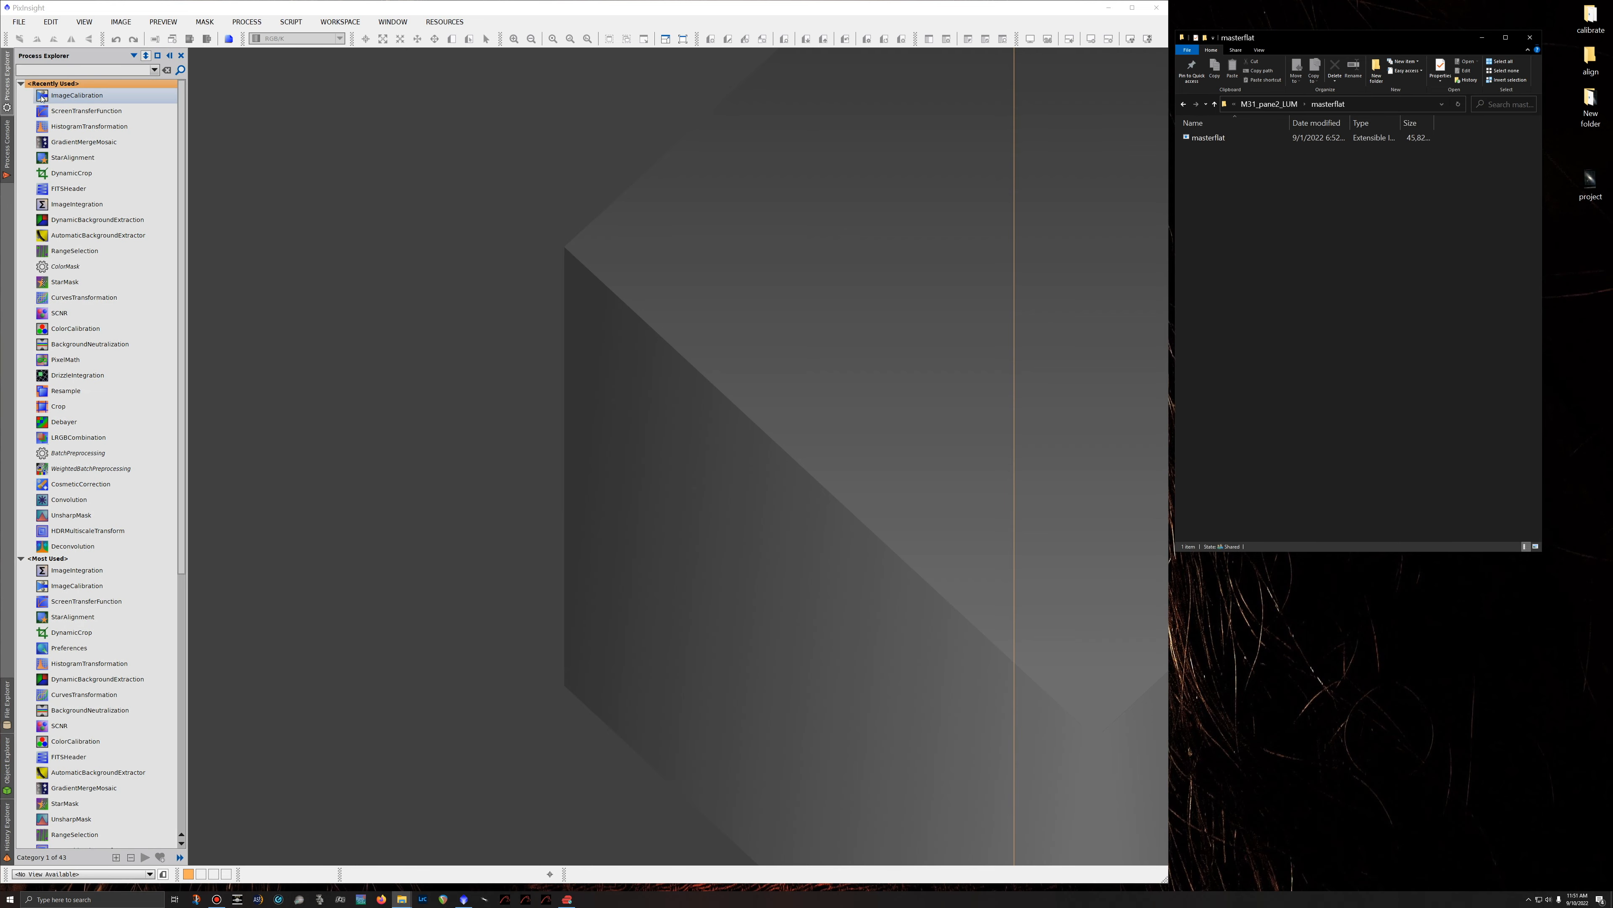
double_click(60, 96)
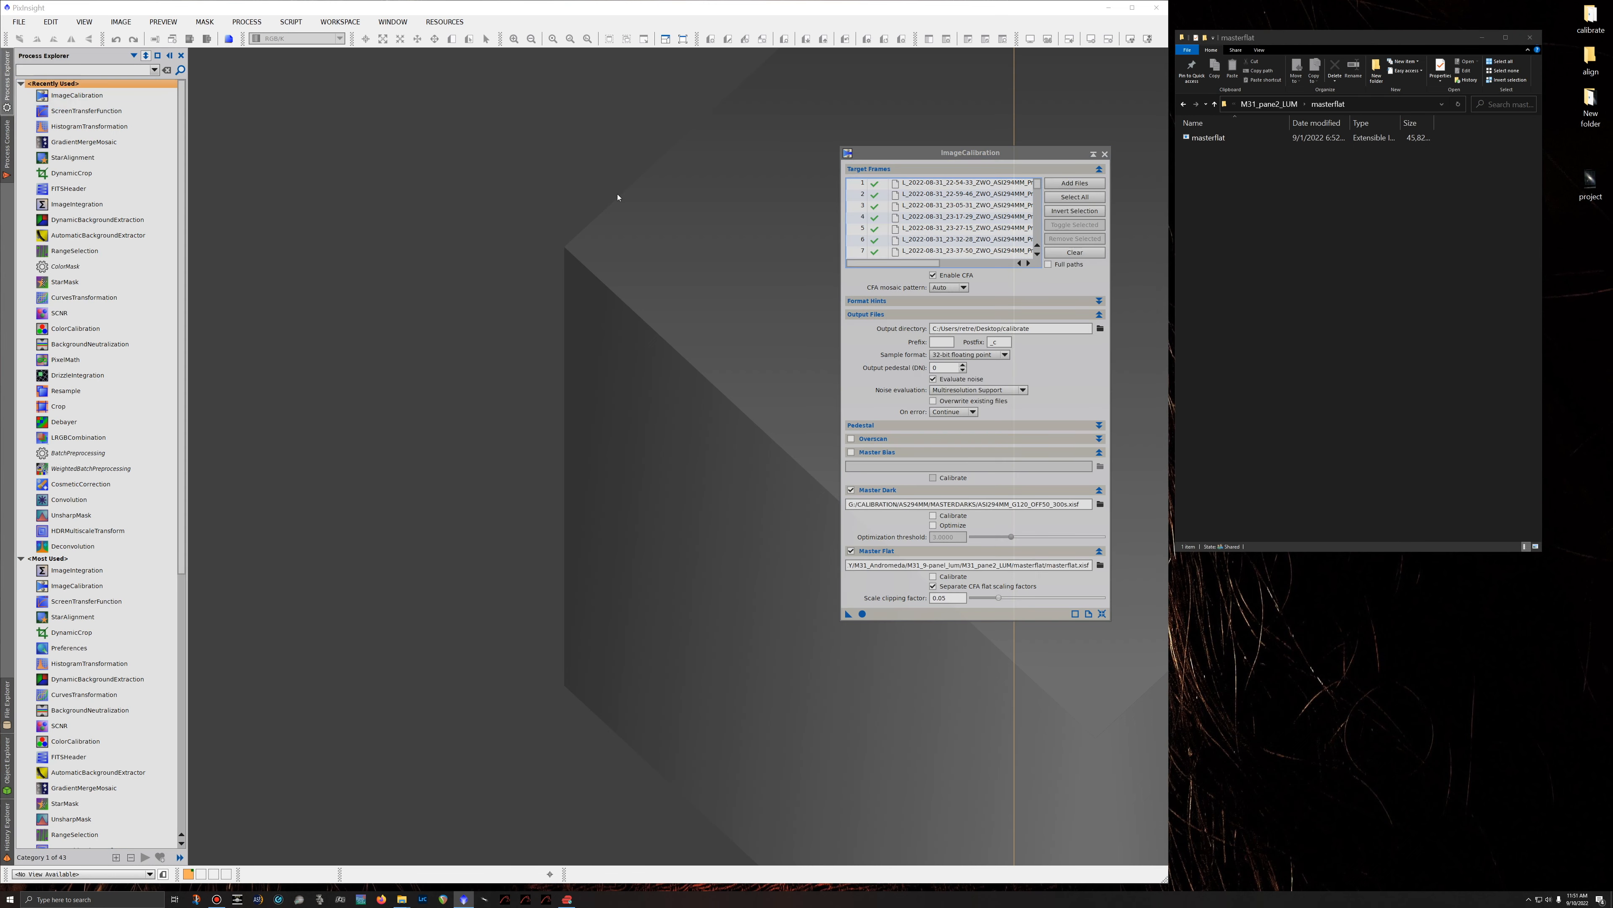
left_click(1052, 257)
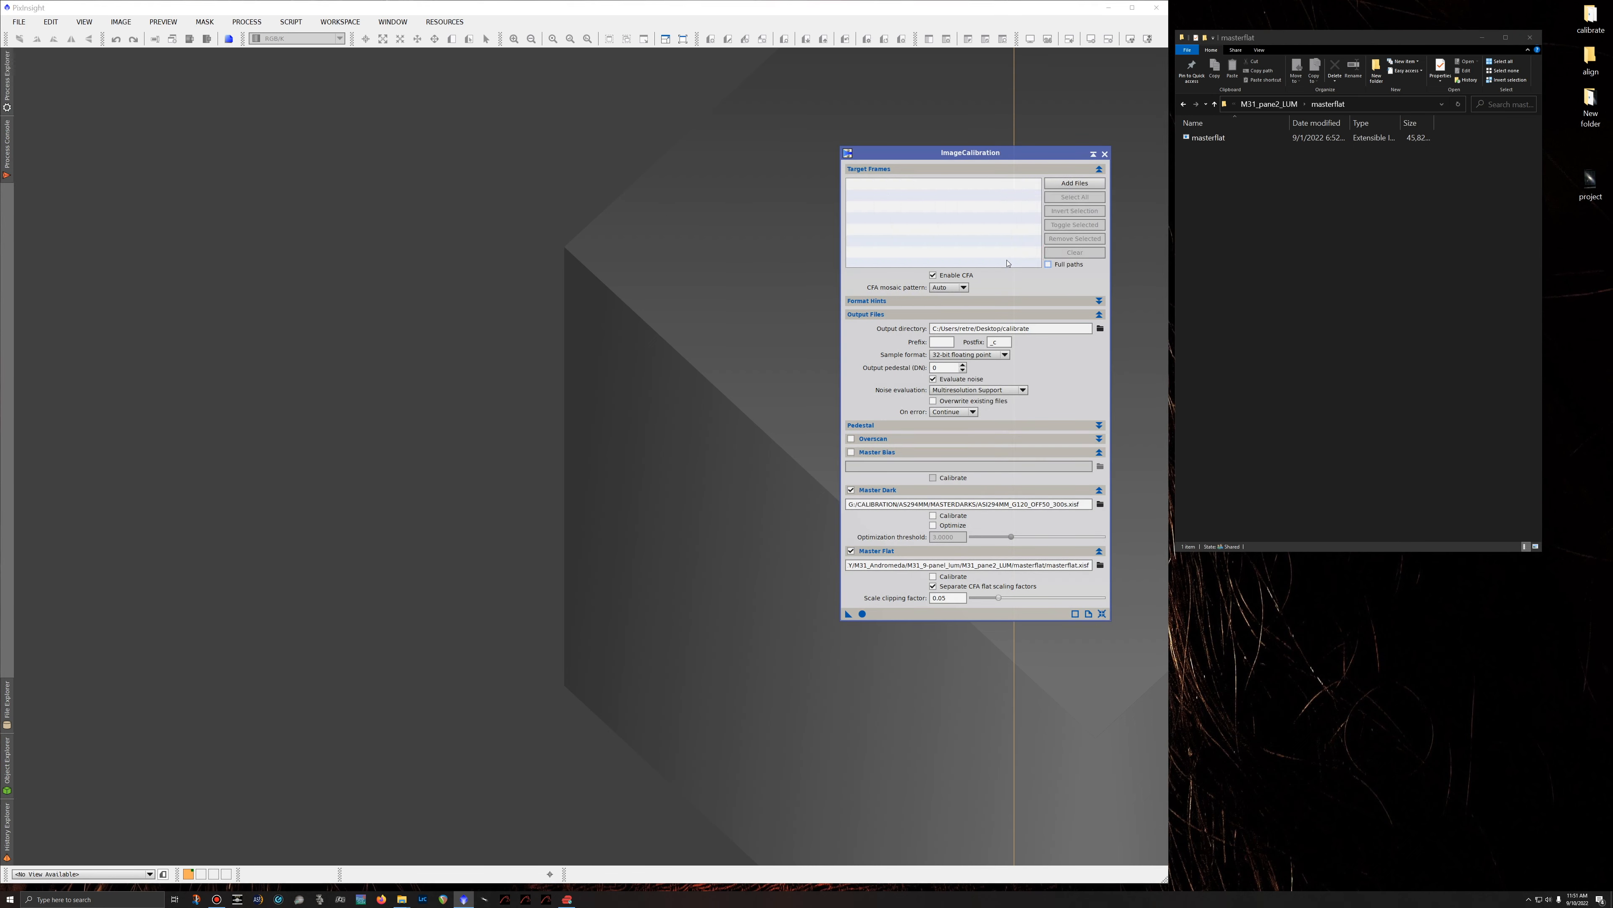
Add all FIT light frames from M31_pane2_LUM as calibration target frames and open the output directory path for editing.
left_click(1268, 104)
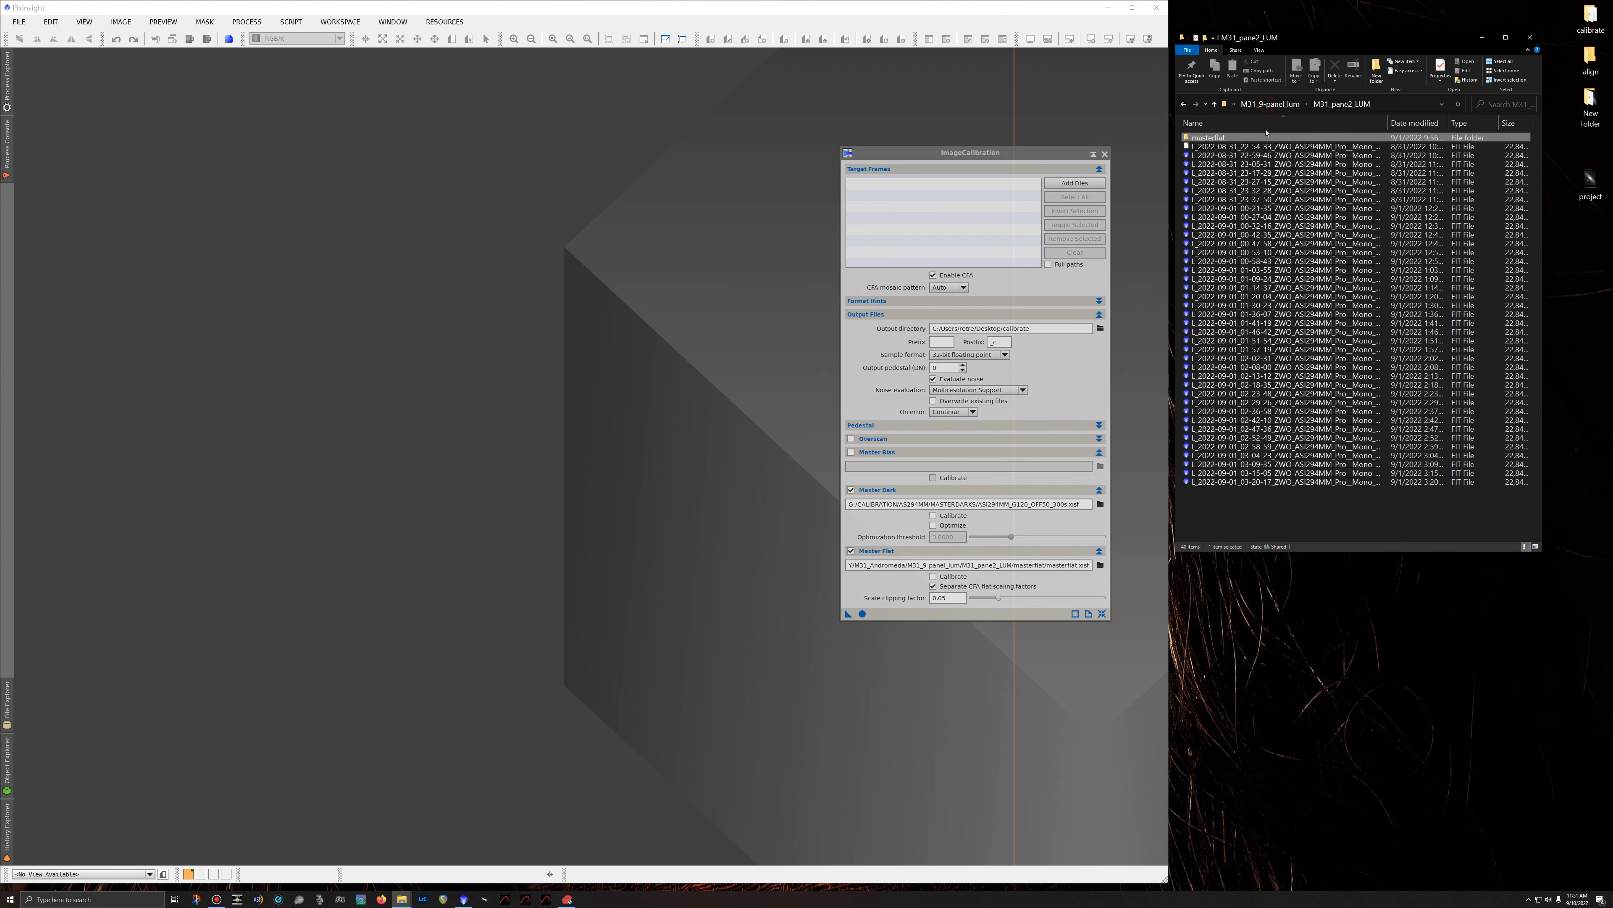
left_click_drag(1198, 506, 959, 222)
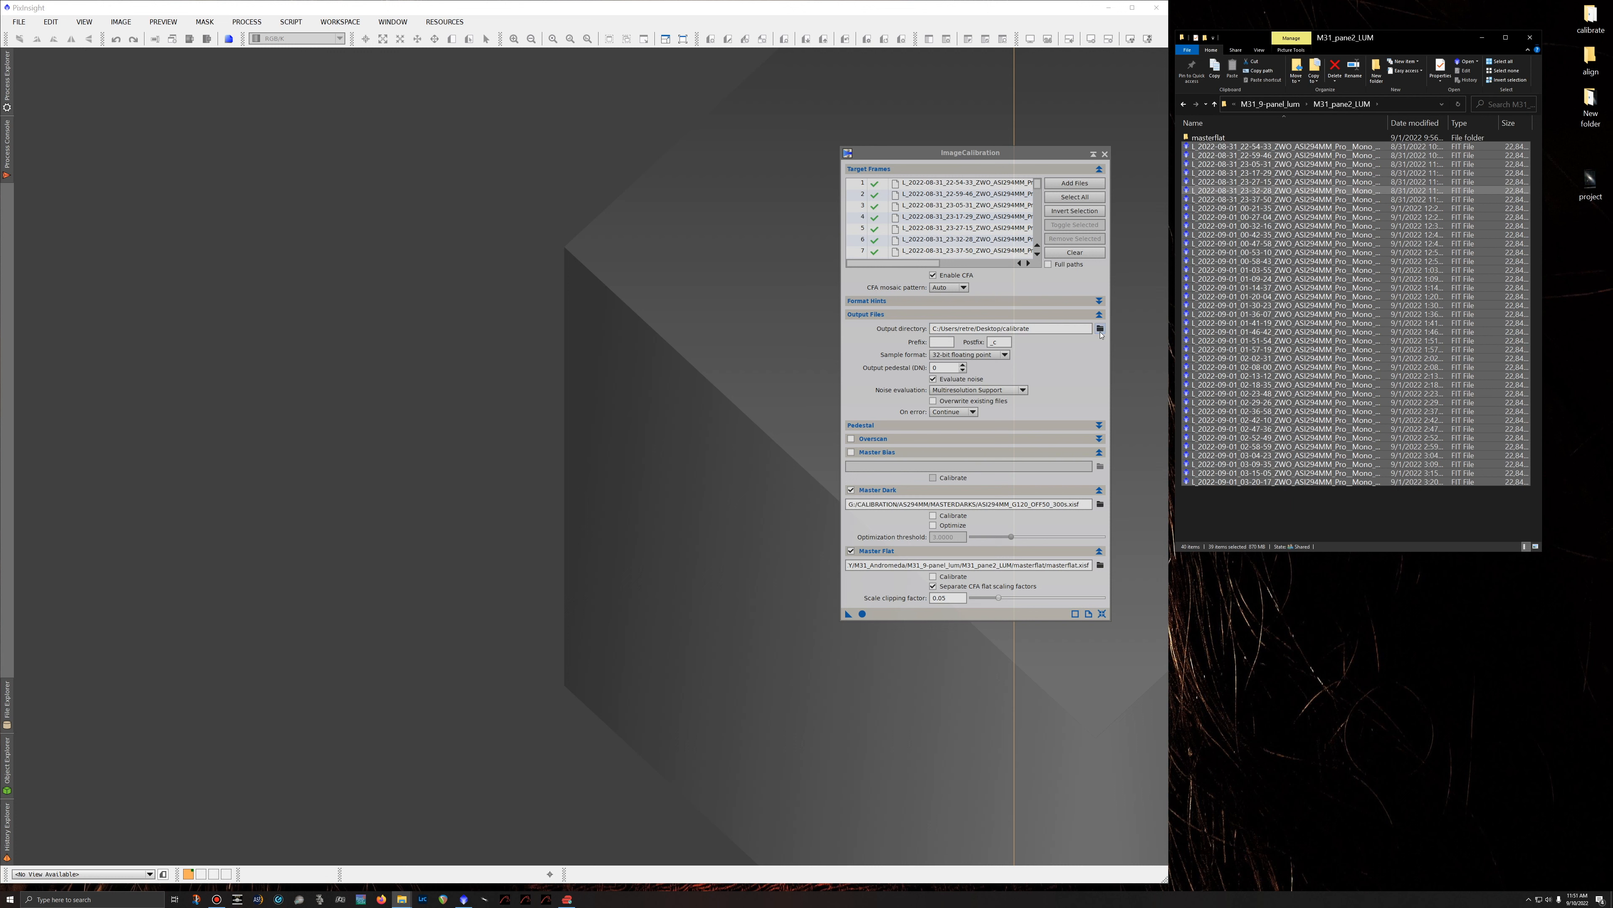
left_click(1021, 331)
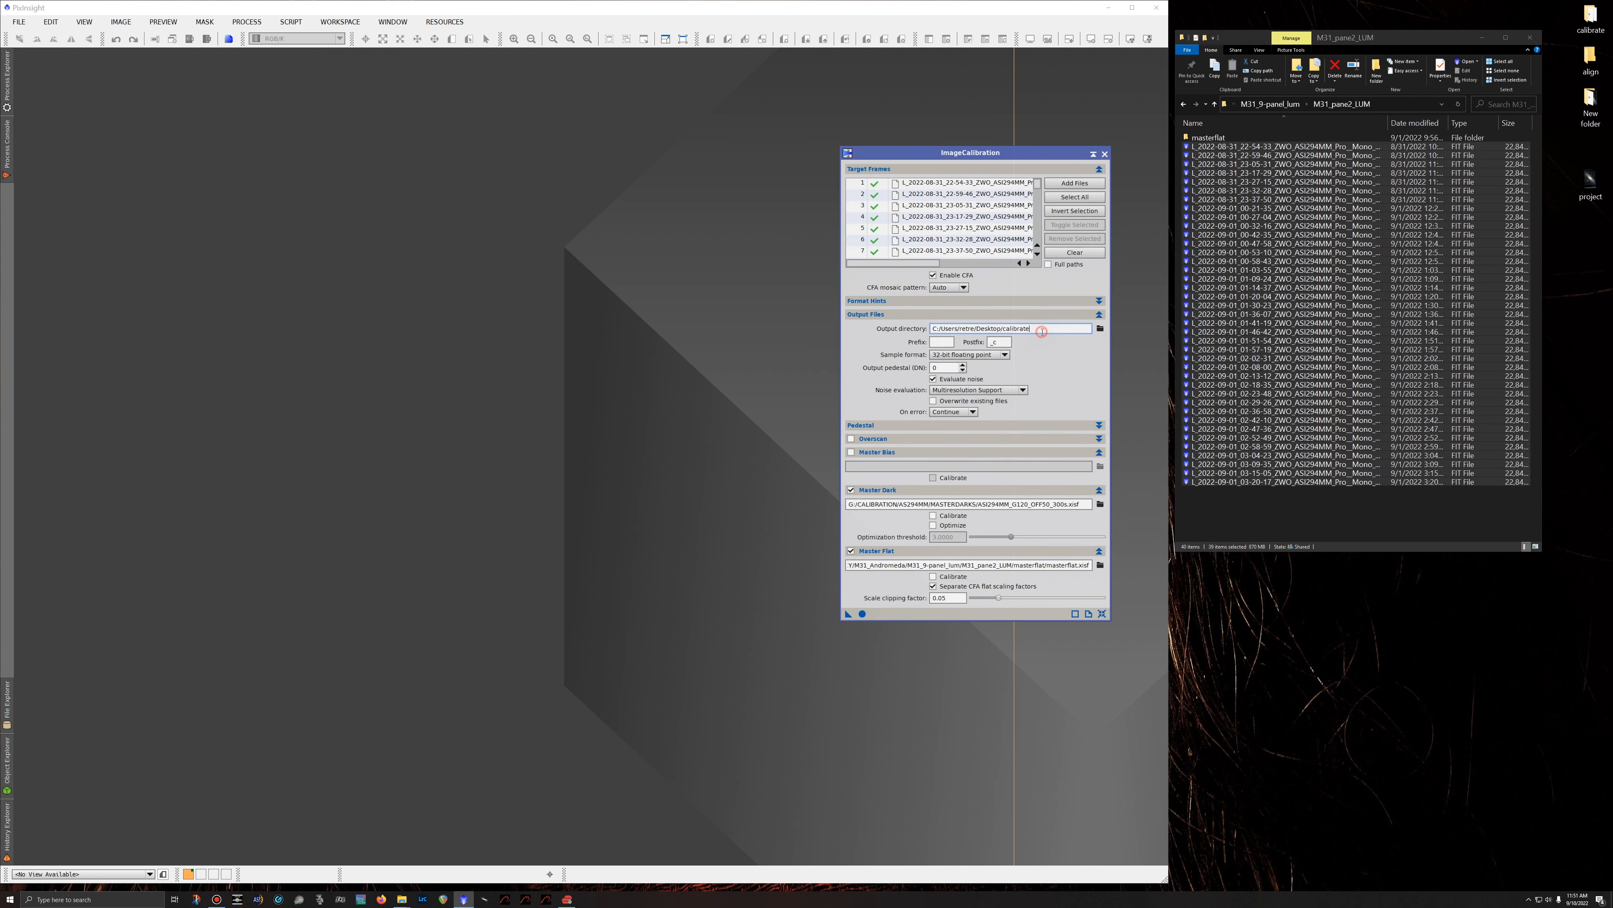
Set the calibration output directory to the desktop calibrate folder and delete all old frames from that folder.
left_click_drag(1030, 331, 931, 329)
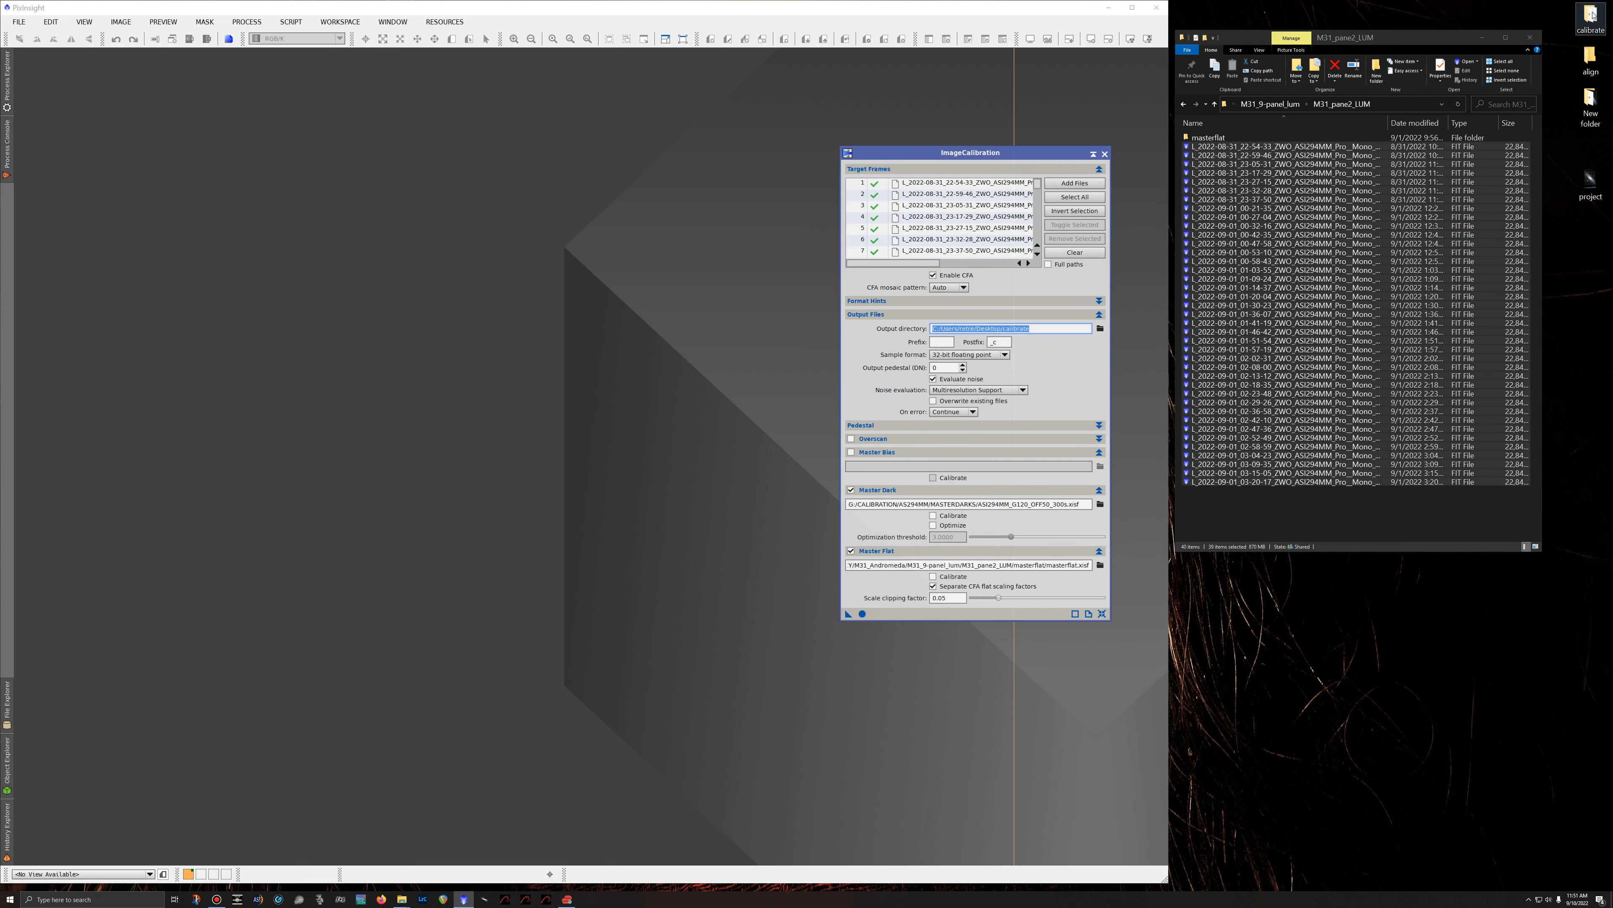
left_click_drag(1592, 14, 1019, 329)
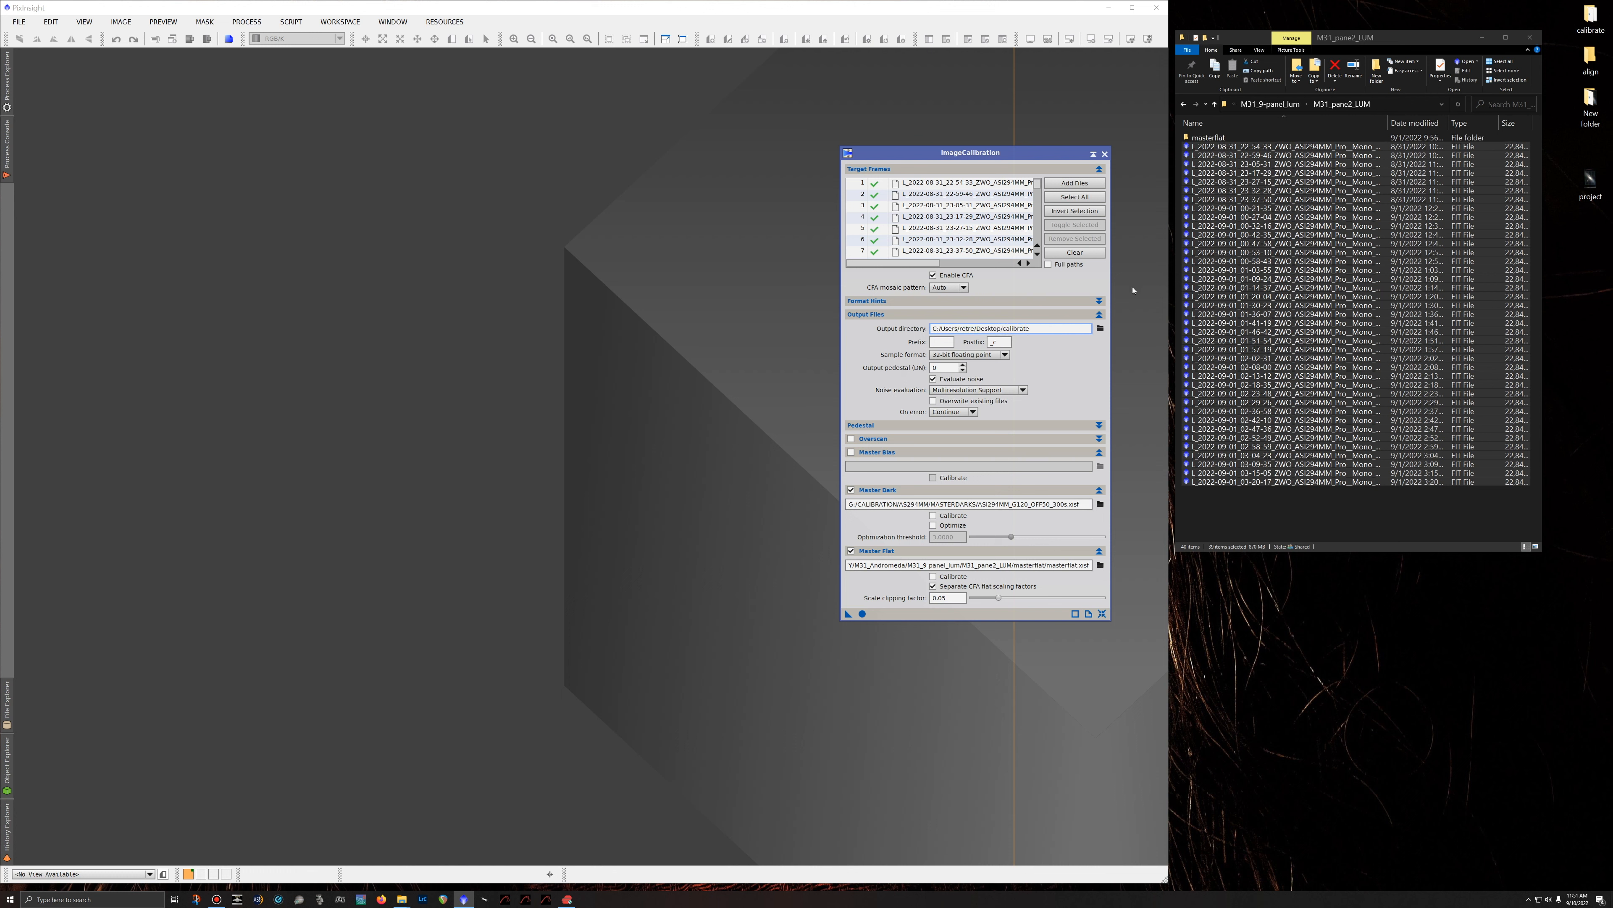
double_click(1590, 14)
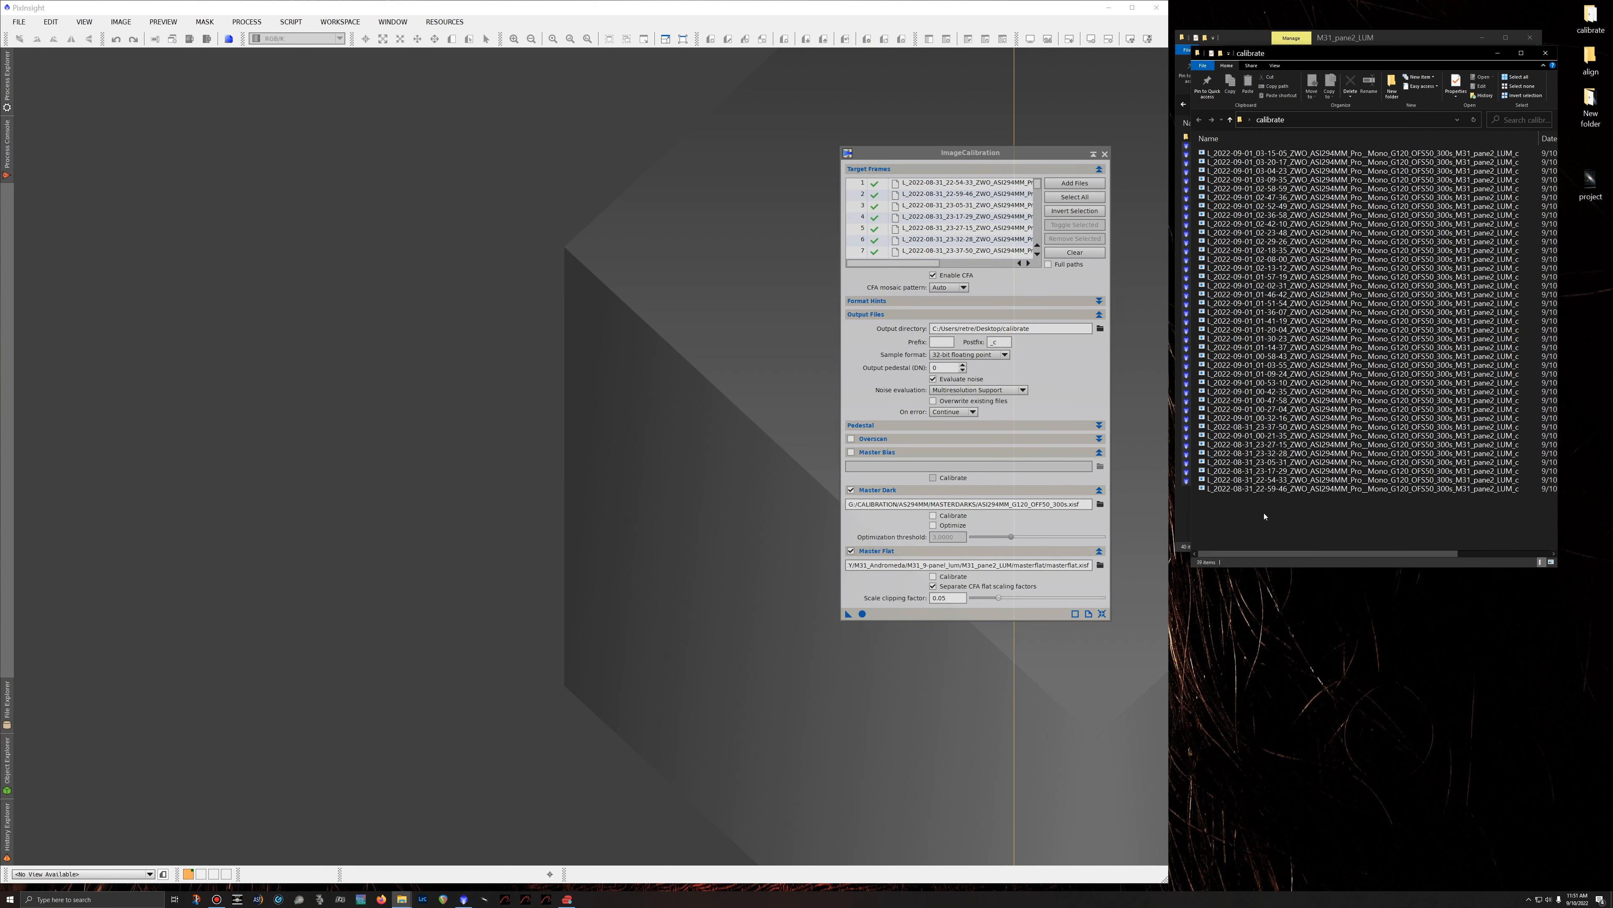
left_click_drag(1225, 527, 1389, 144)
left_click(1350, 85)
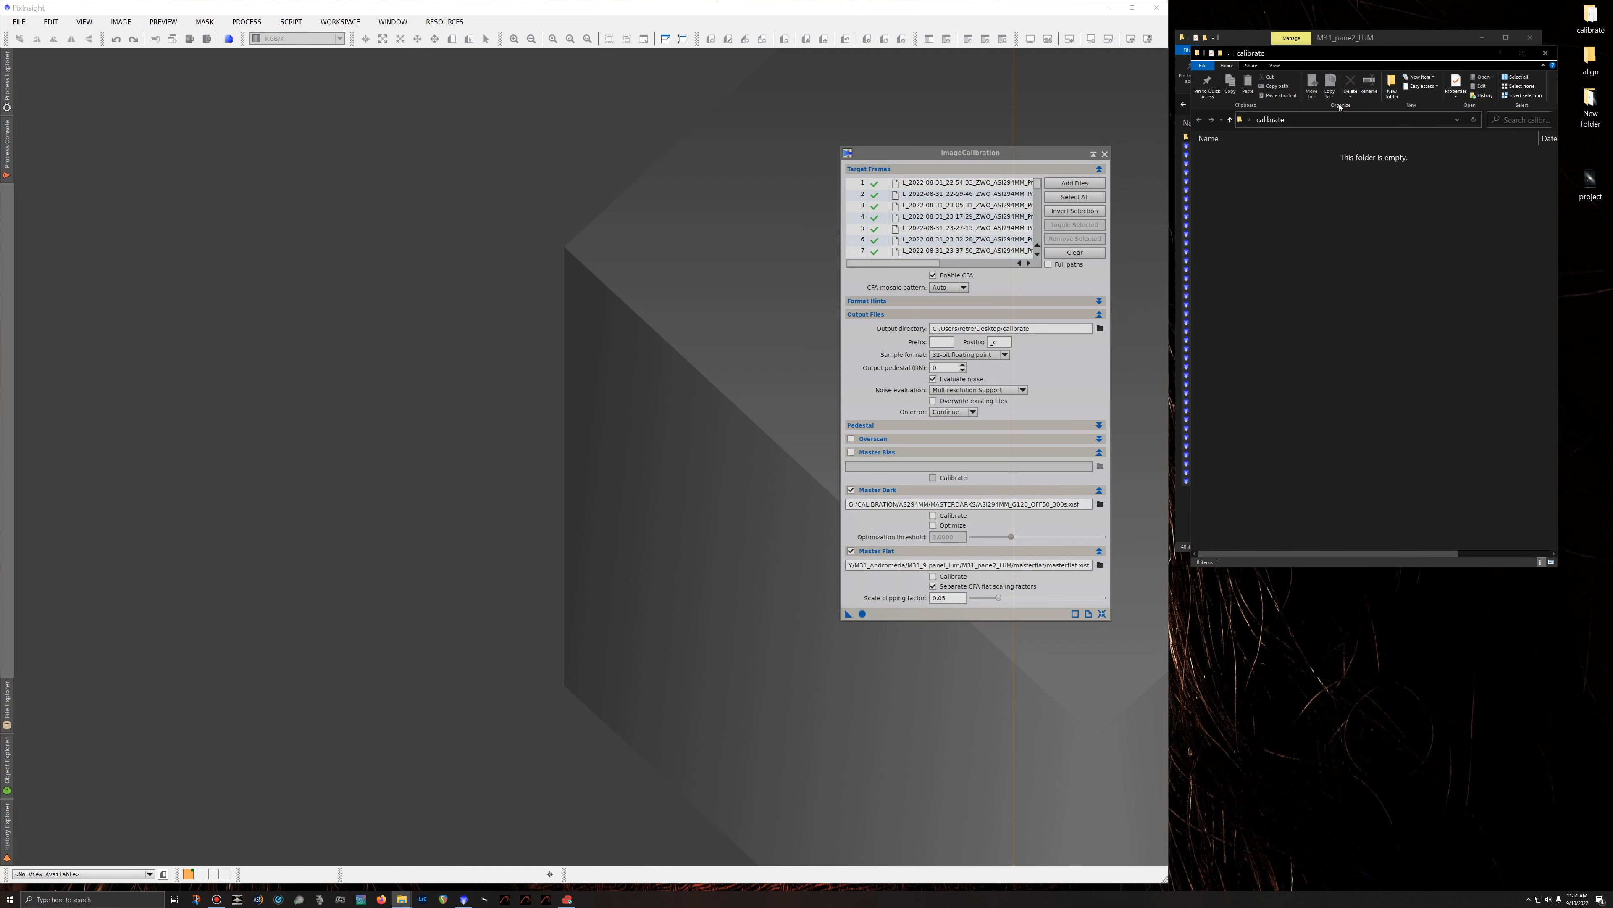
left_click(1545, 53)
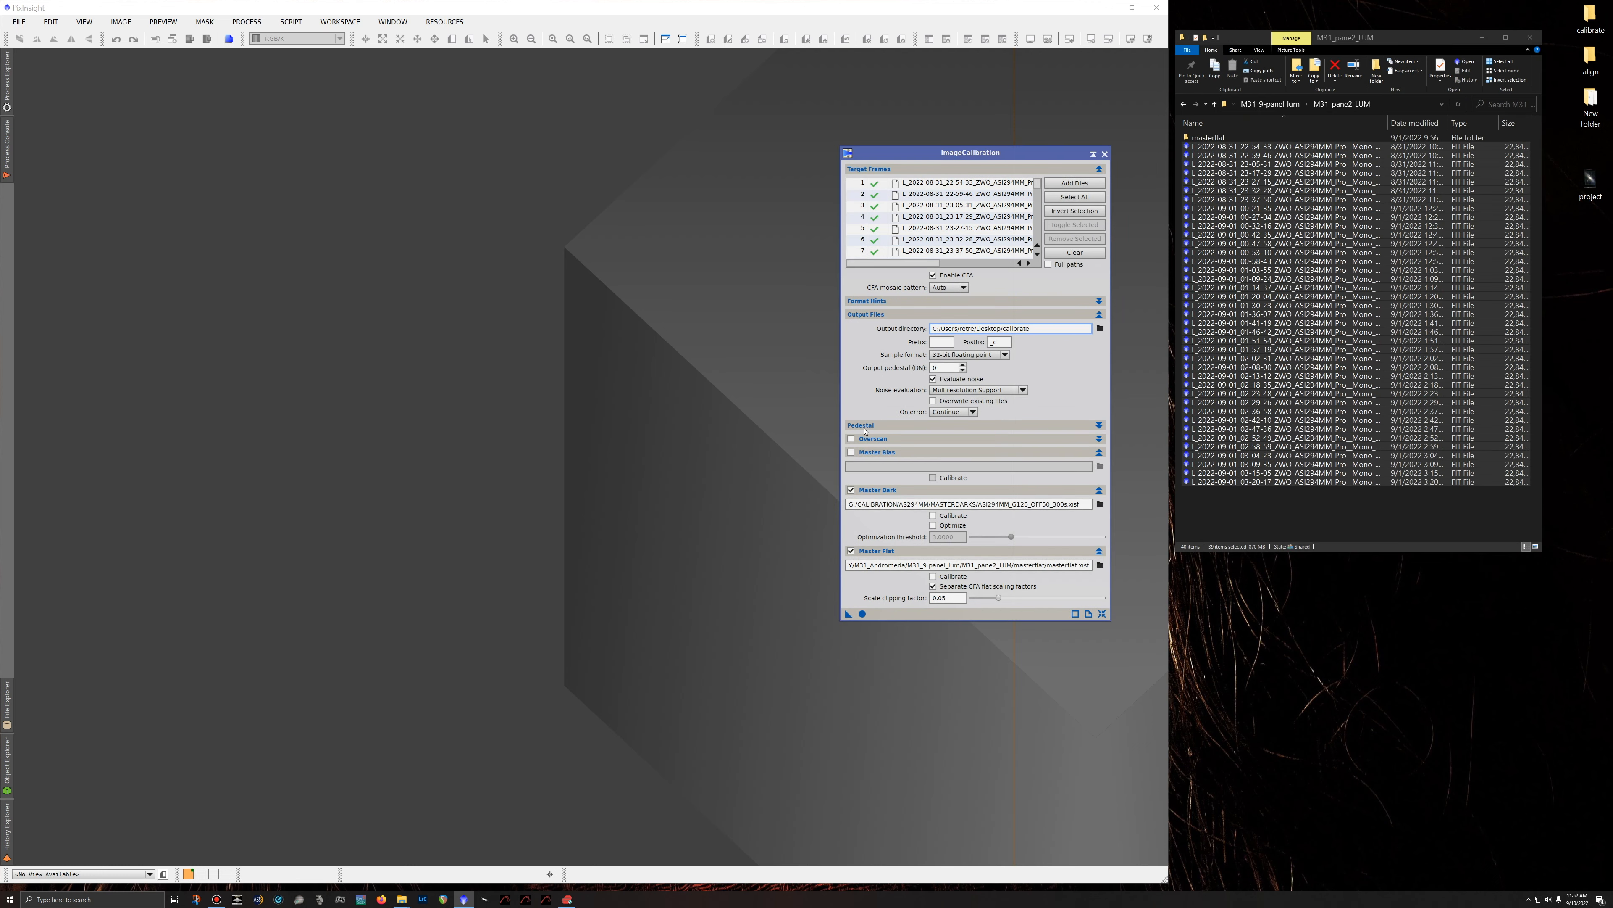
Assign ASI294MM_G120_OFF50_300s as the master dark and the masterflat file from M31_pane2_LUM as the master flat.
left_click(1100, 504)
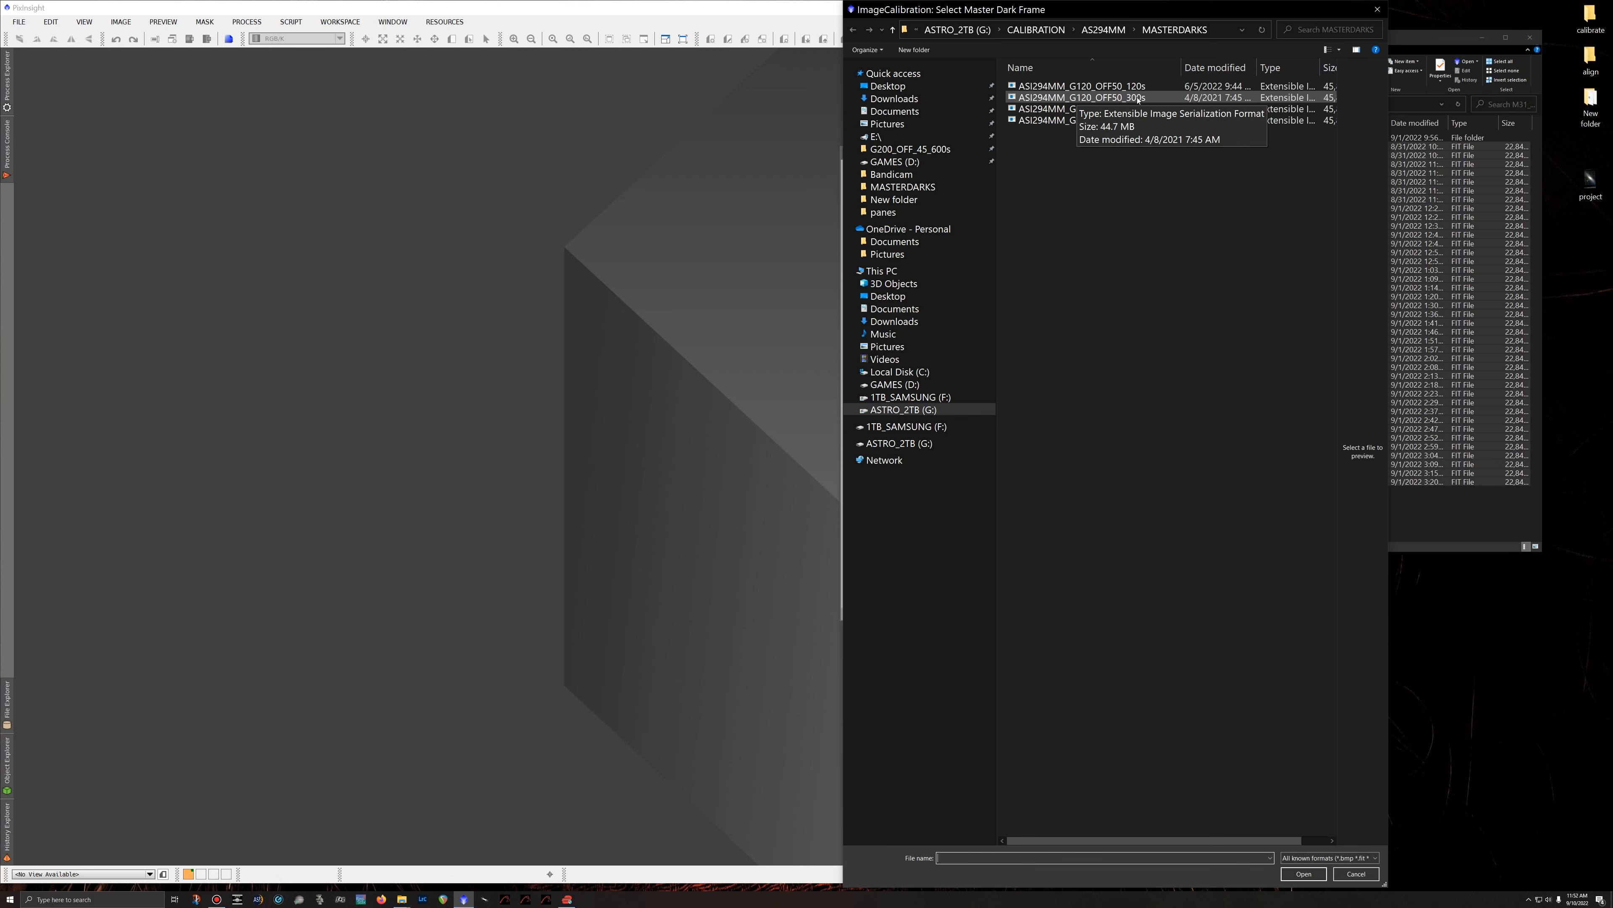
double_click(1111, 99)
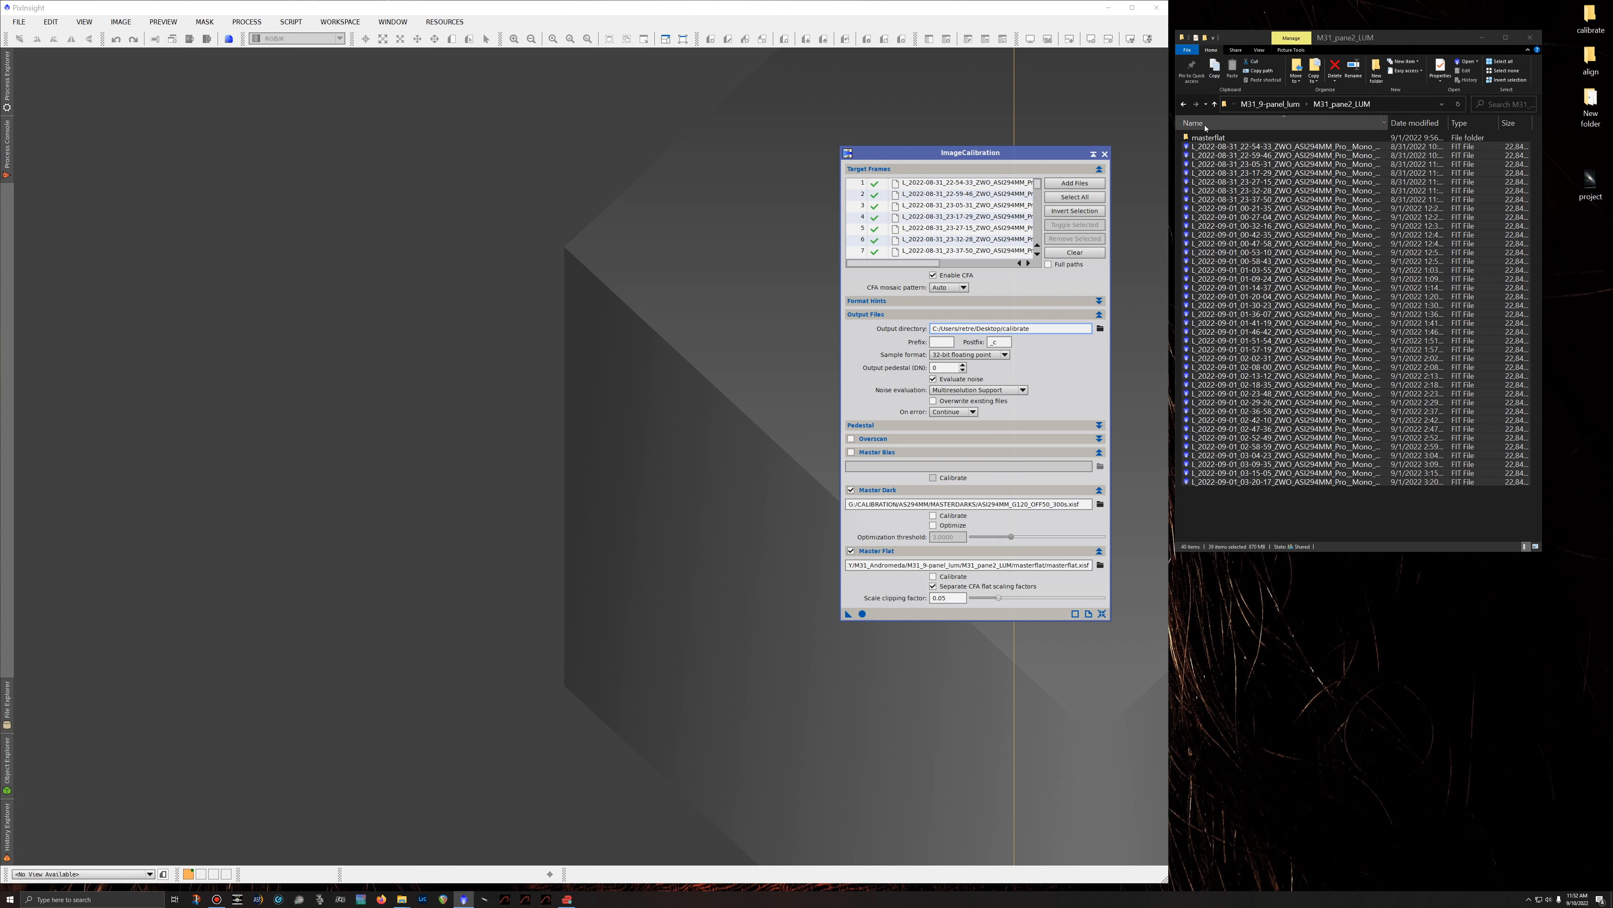
double_click(1196, 139)
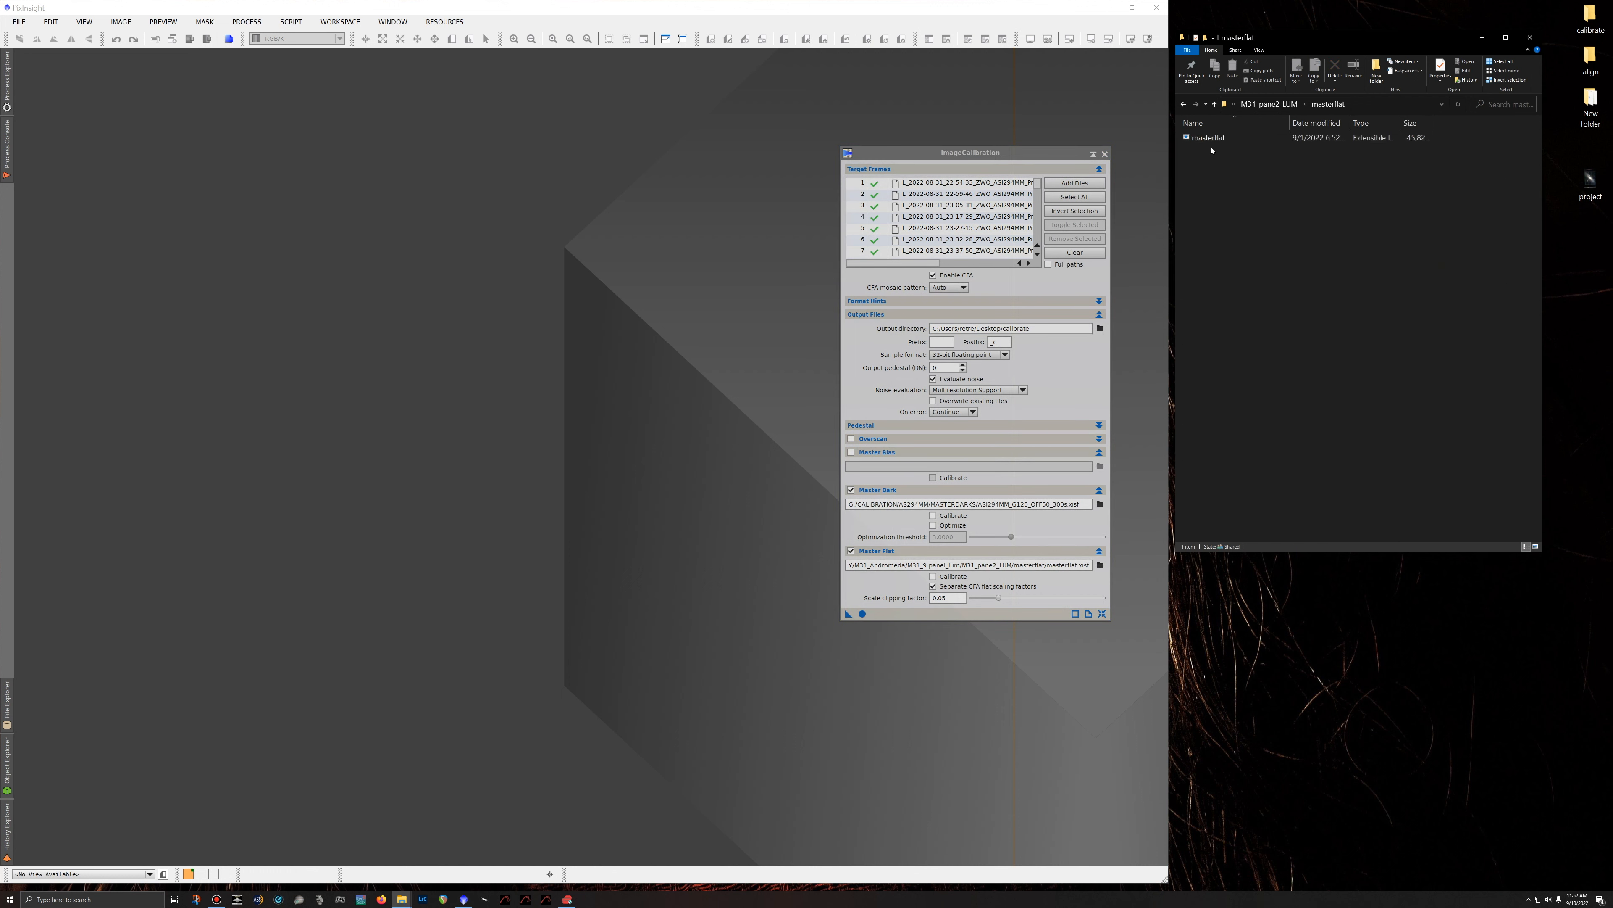
left_click_drag(1215, 144, 1026, 561)
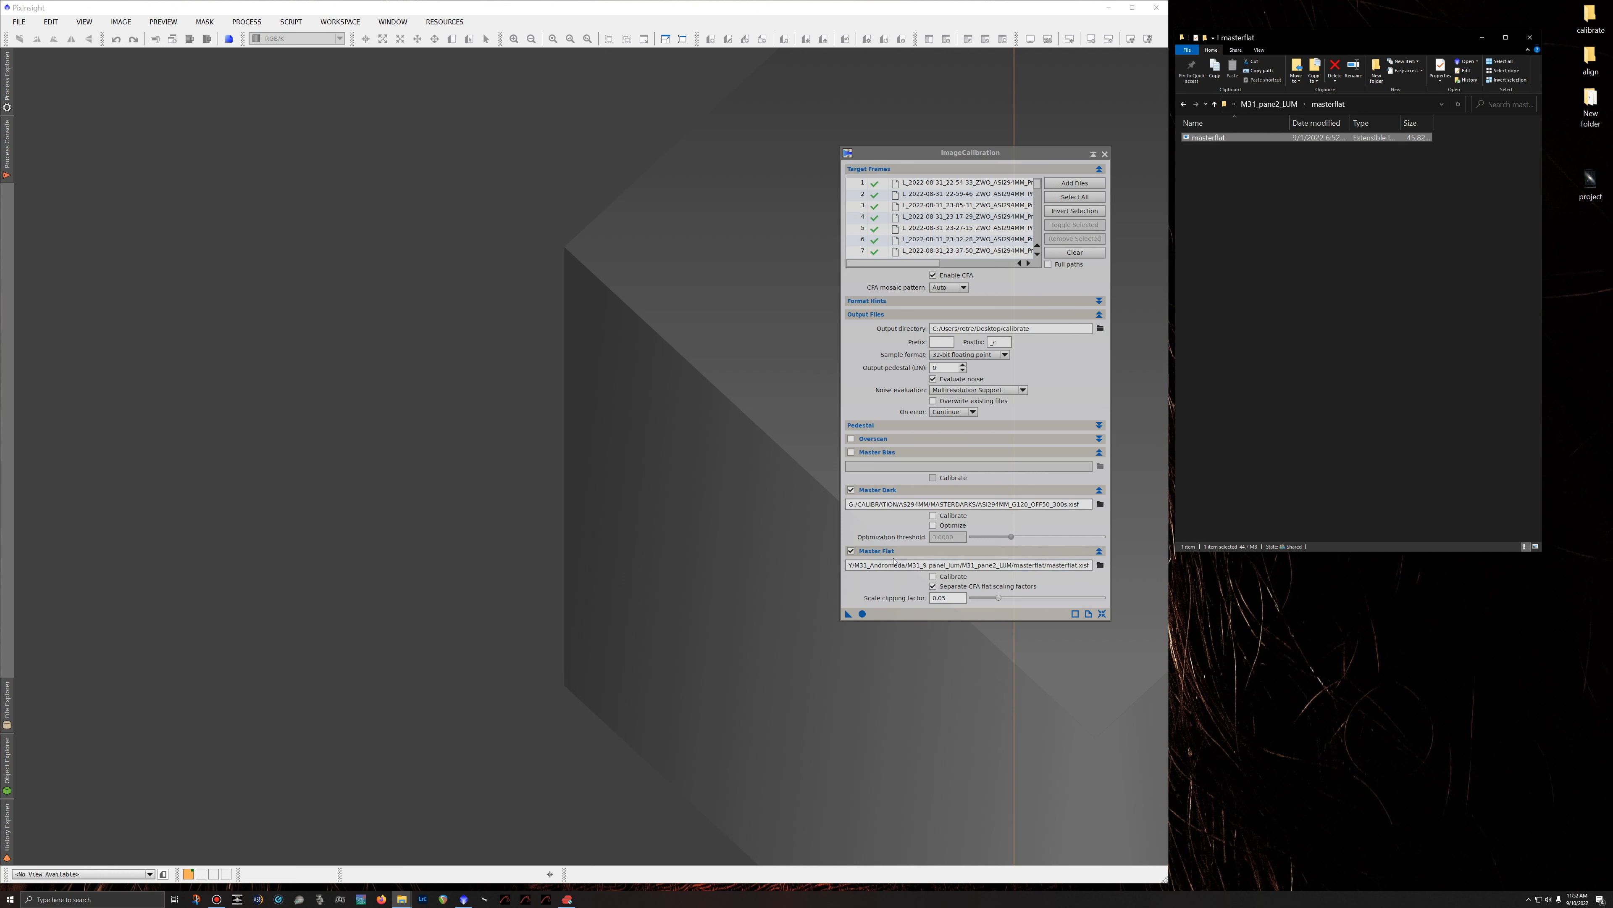
Leave master dark optimization disabled, run ImageCalibration on the target frames and close the process window.
left_click(934, 526)
left_click(933, 525)
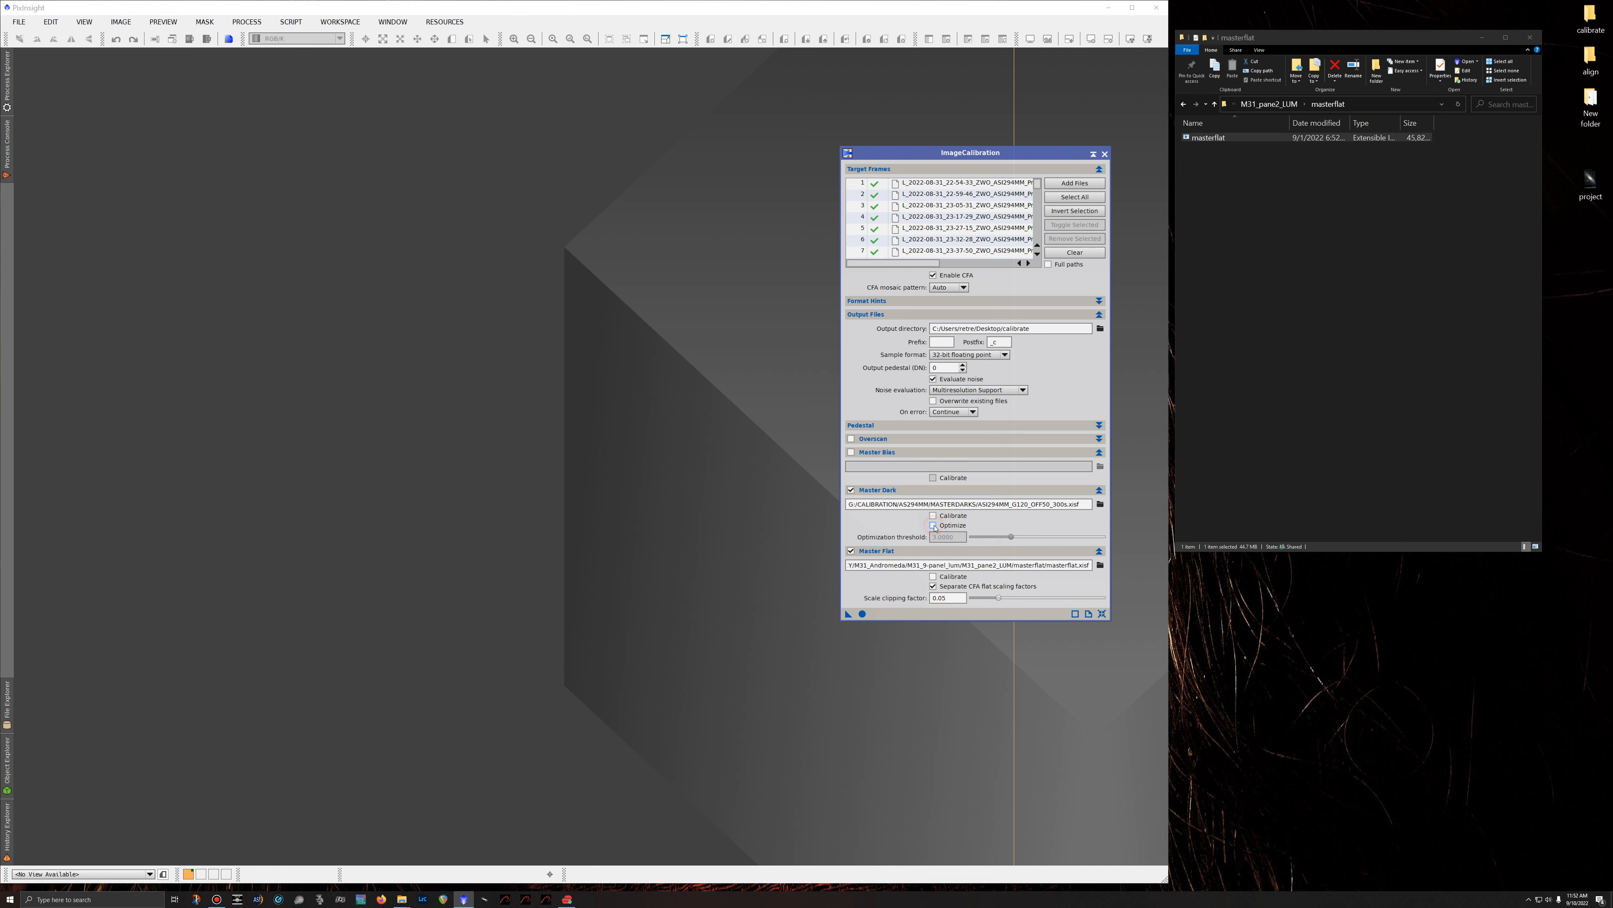
left_click(934, 525)
left_click(934, 526)
left_click(862, 614)
left_click(1105, 155)
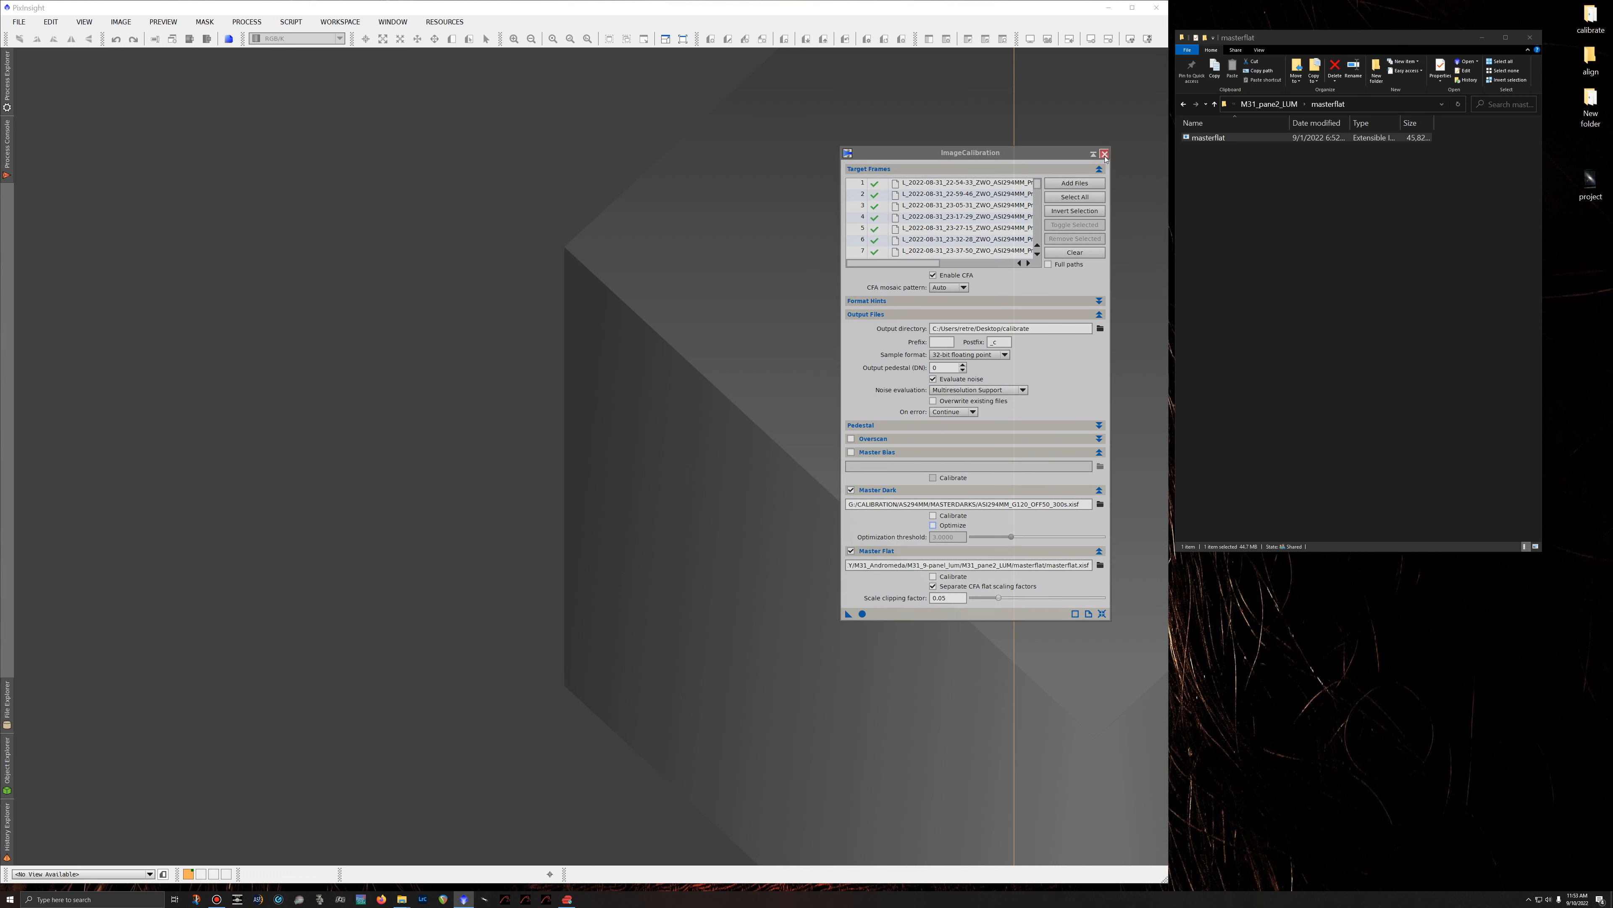
Open the desktop calibrate folder and load the calibrated 2022-09-01_03-20-17 pane 2 frame in PixInsight.
double_click(1591, 17)
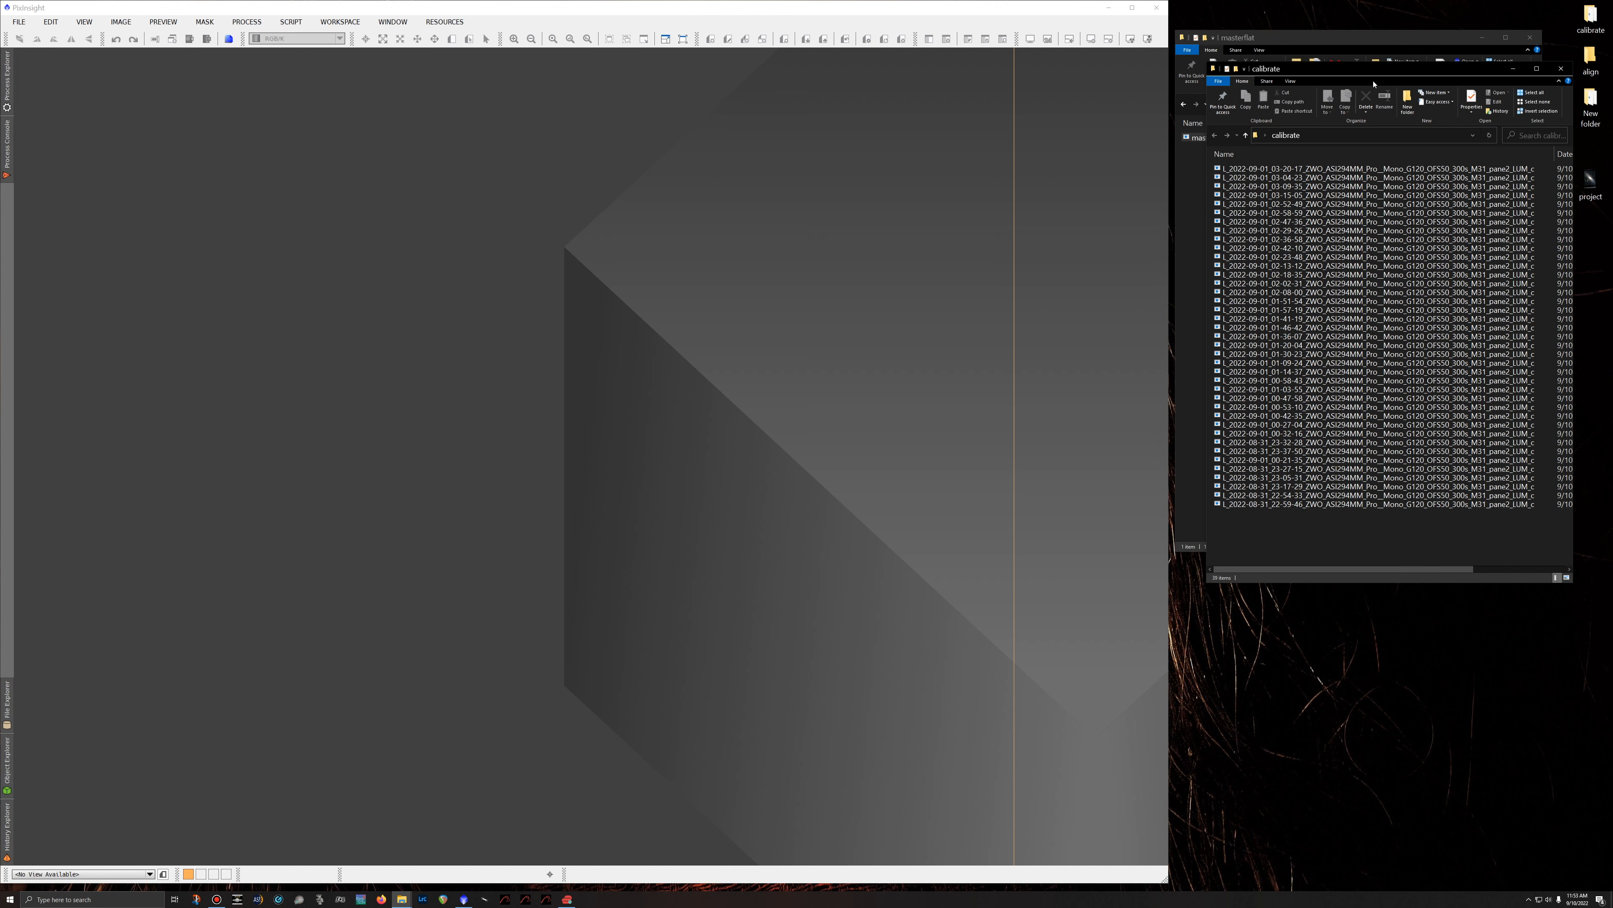
left_click_drag(1364, 70, 1355, 133)
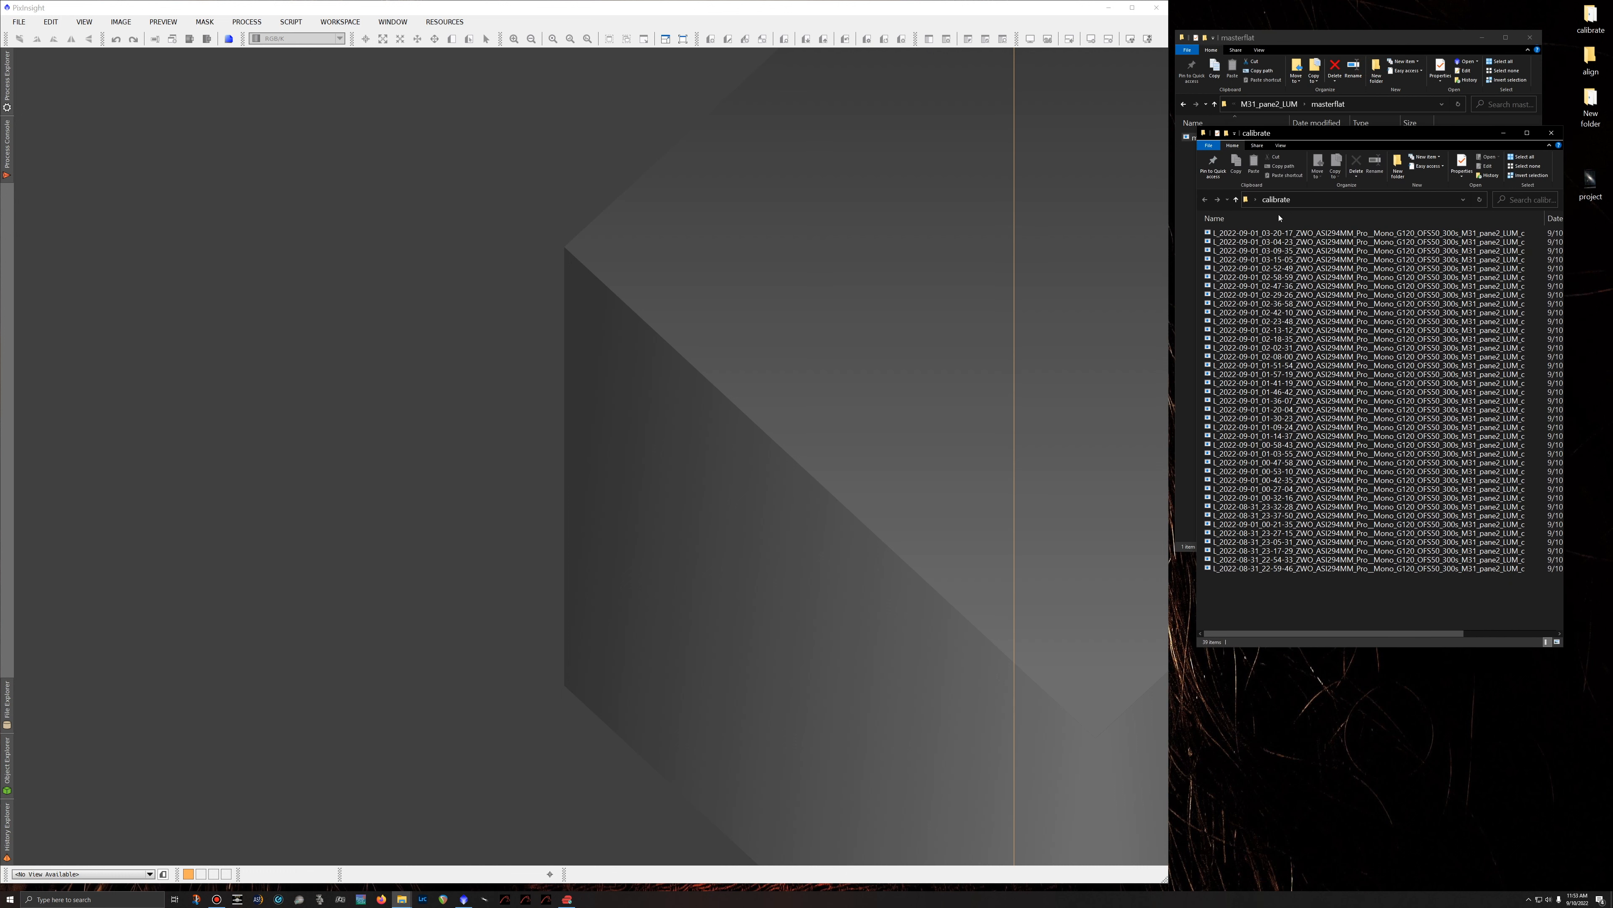
left_click_drag(1259, 234, 436, 262)
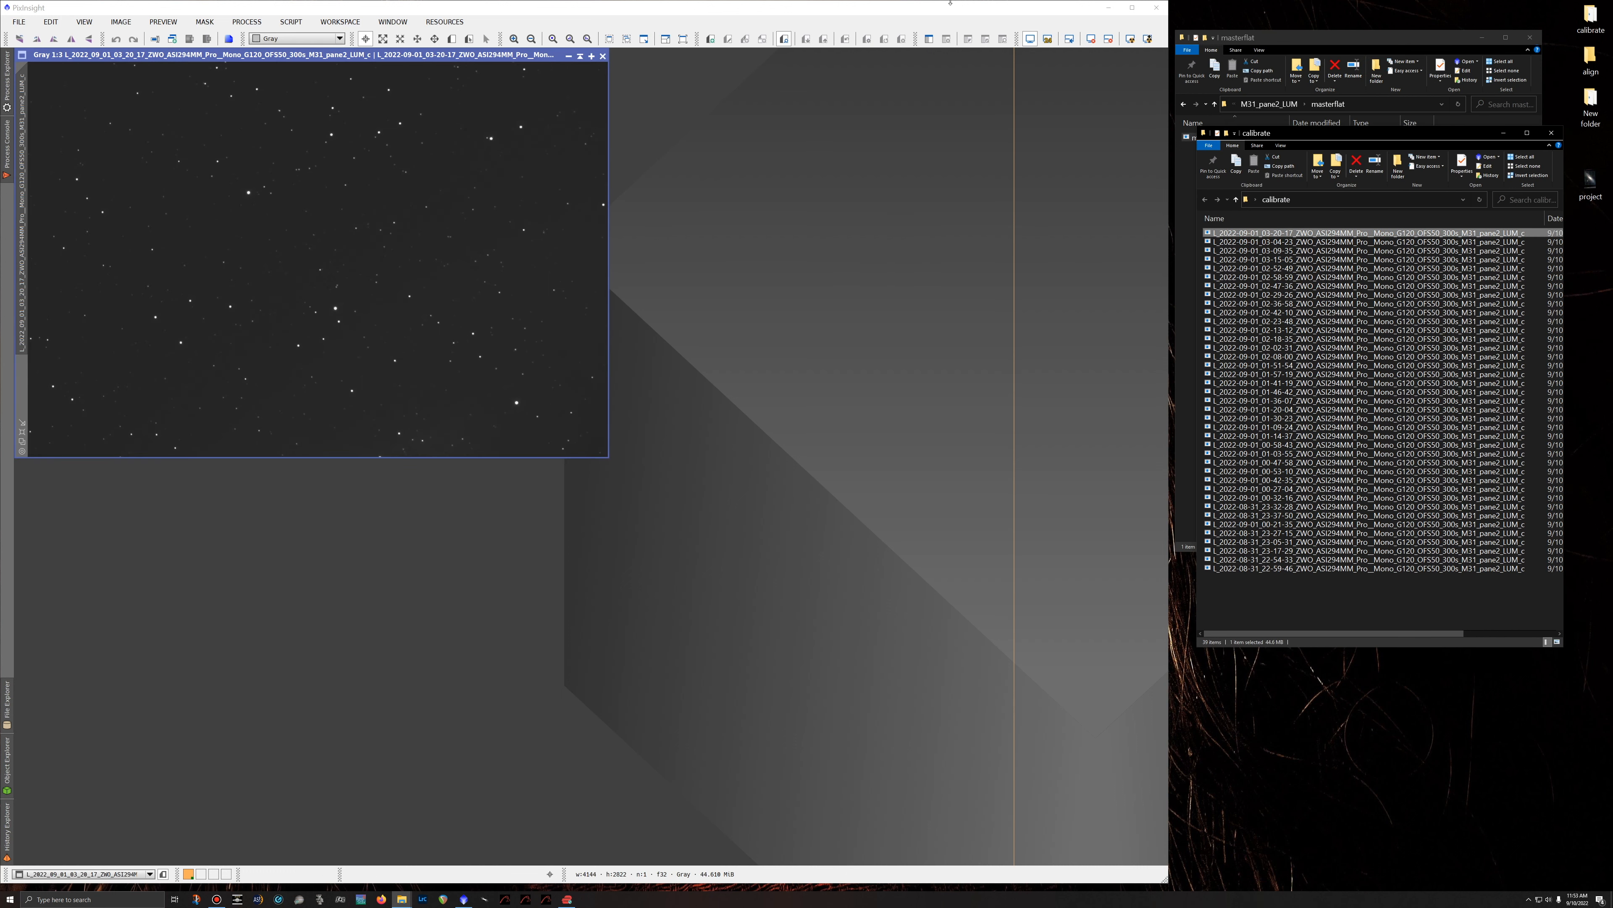
Return to the M31_pane2_LUM folder and load the uncalibrated 2022-08-31_23-17-29 frame for comparison.
left_click(1185, 214)
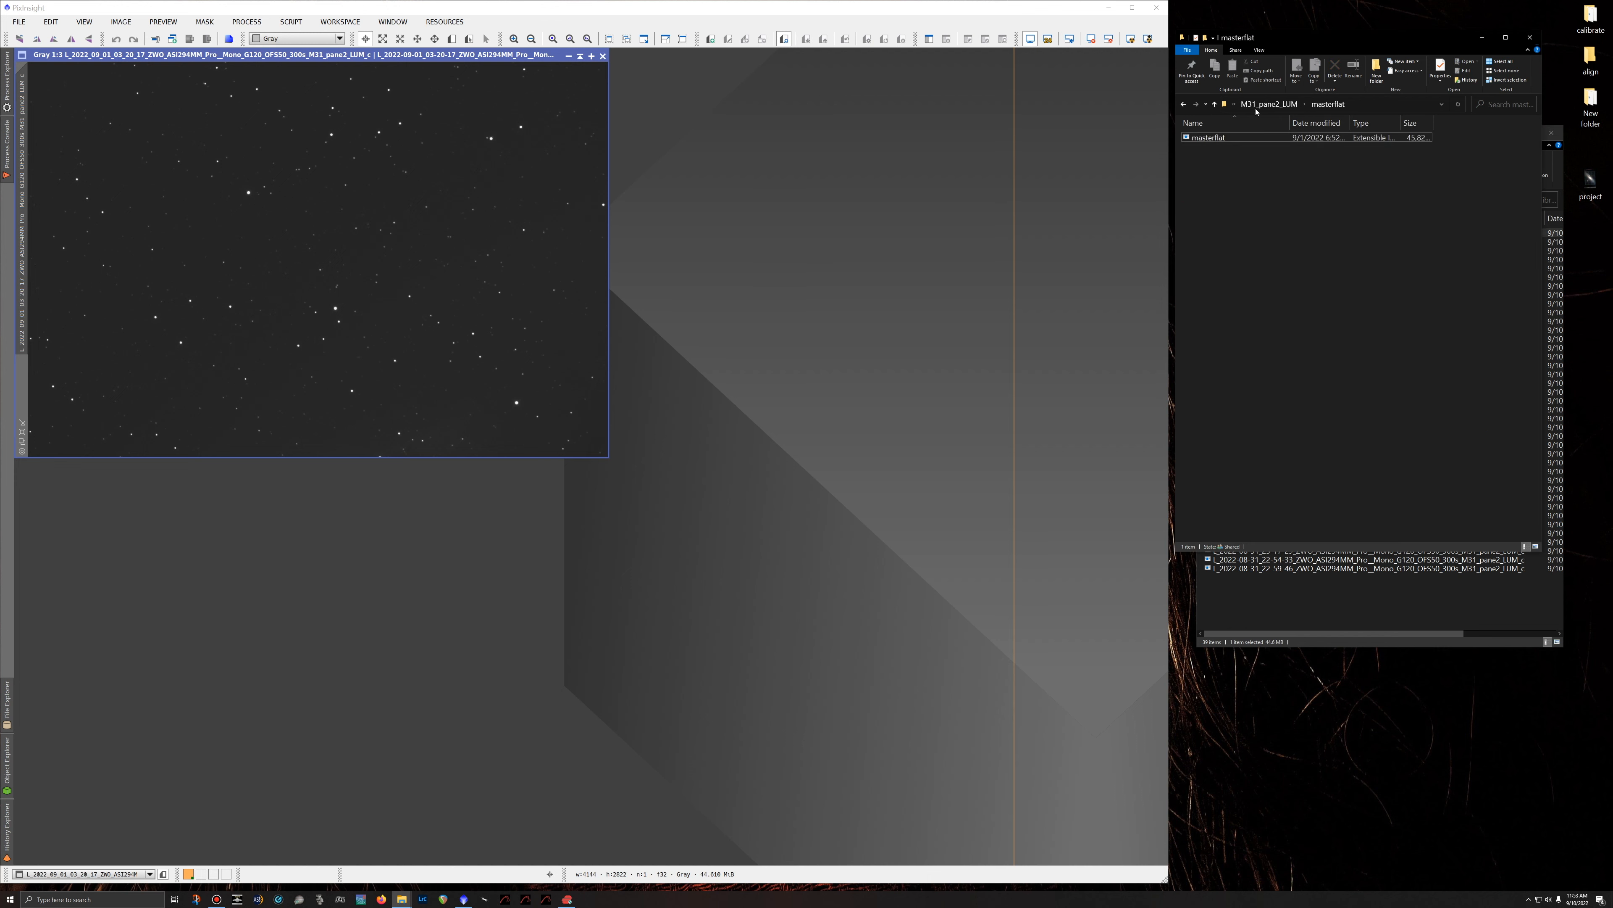
left_click(1268, 104)
left_click_drag(1245, 172, 884, 253)
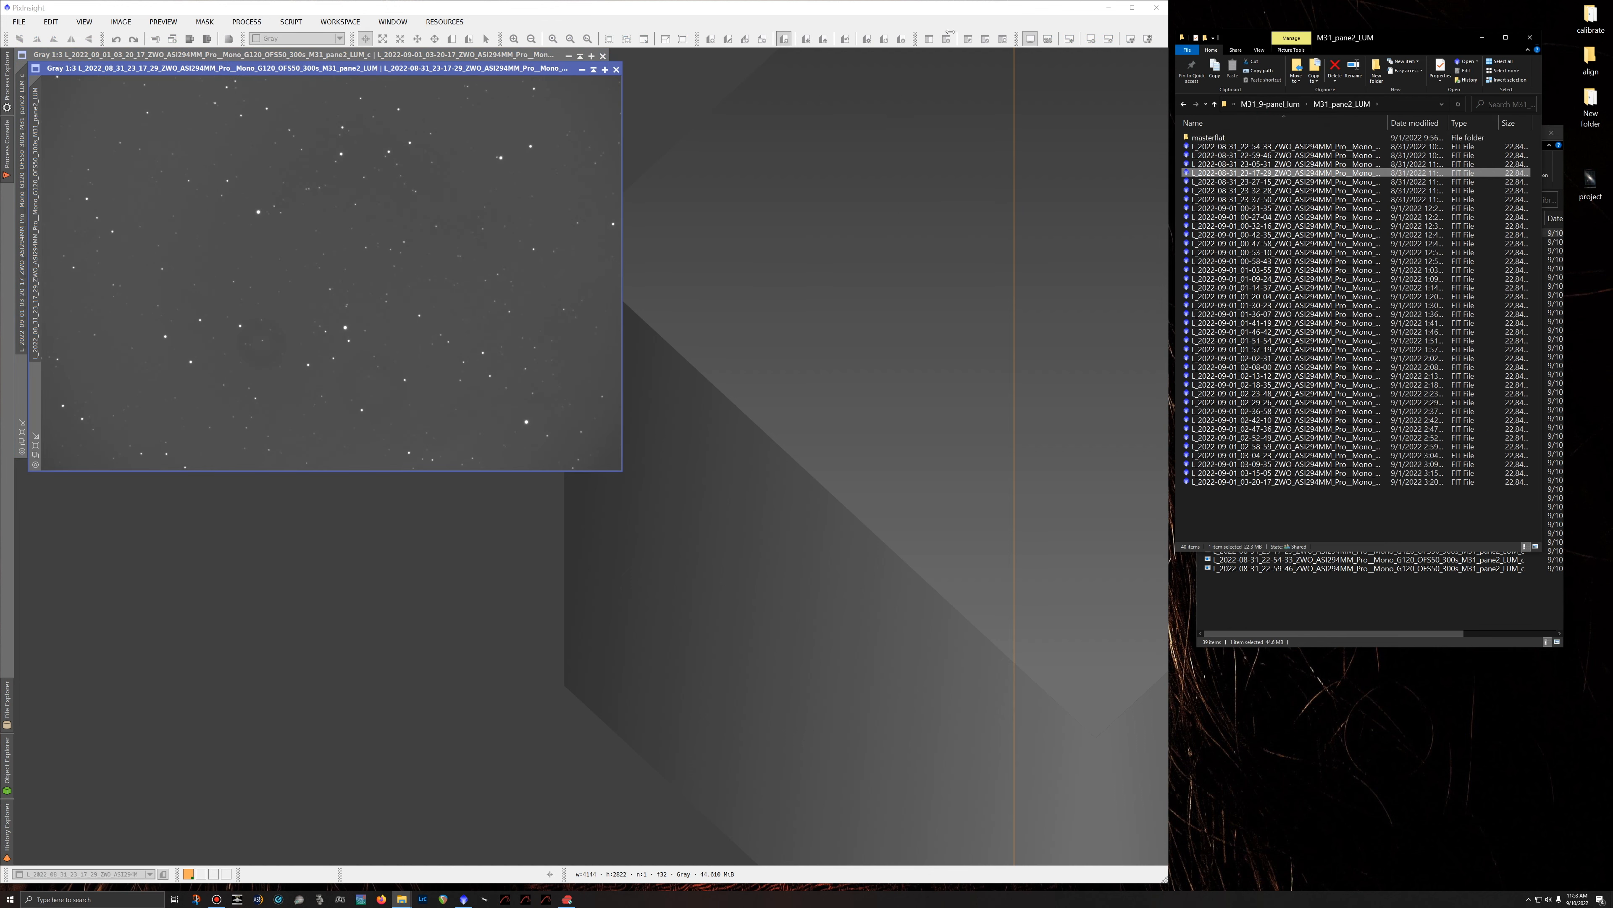
Auto-stretch the uncalibrated and calibrated frames, moving the uncalibrated image clear of the other one.
left_click(527, 74)
key("ctrl+a")
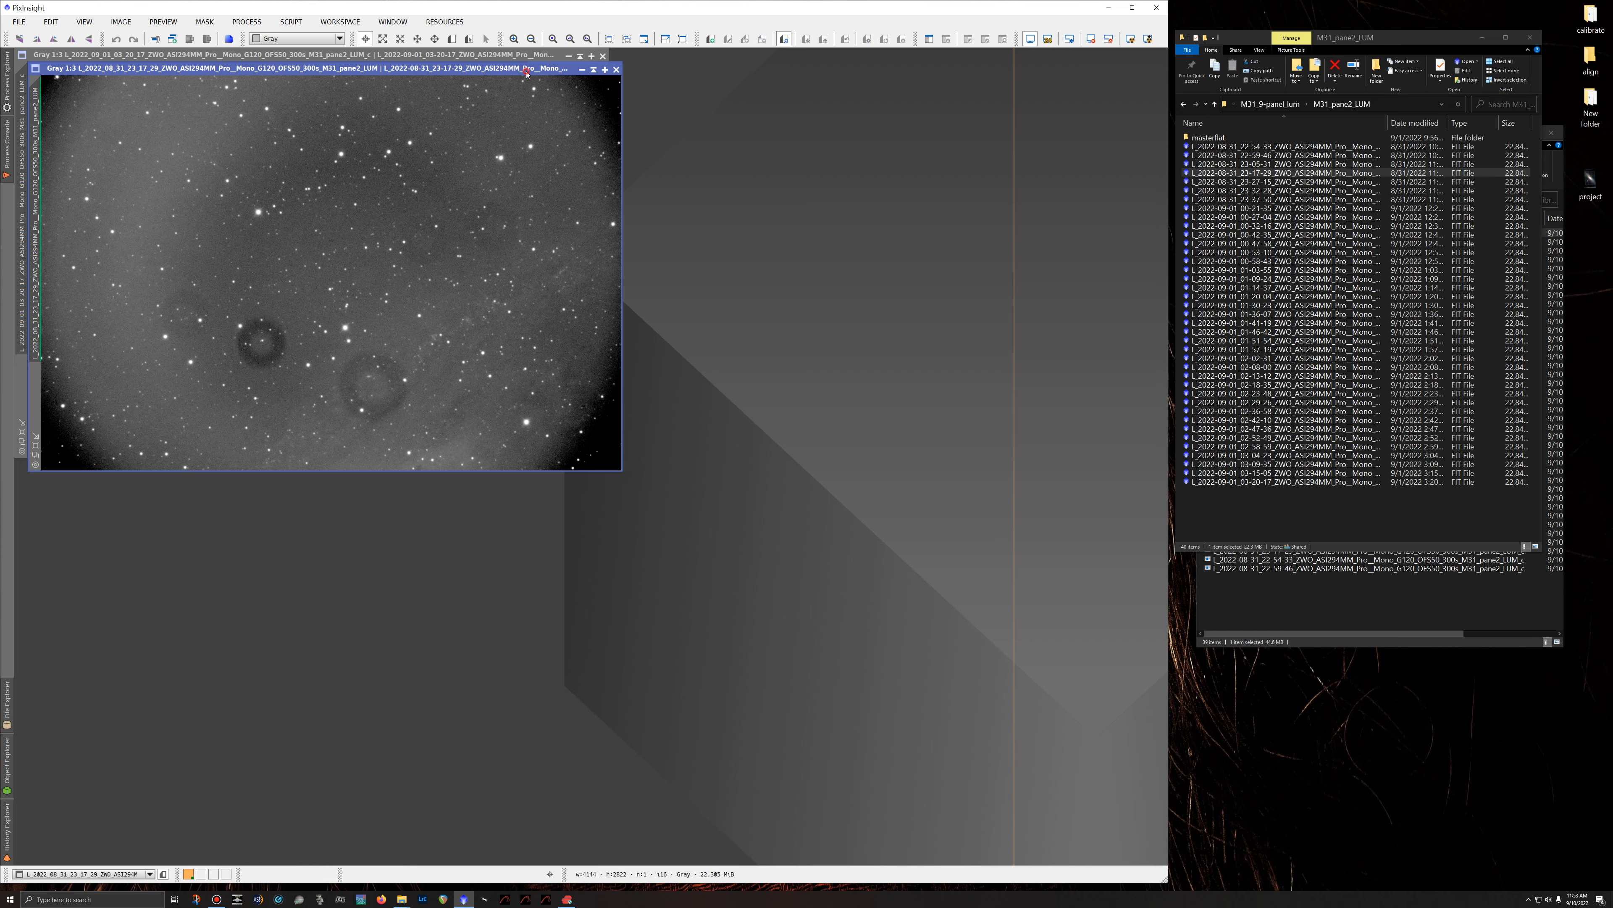
left_click_drag(526, 73, 1045, 375)
left_click(498, 56)
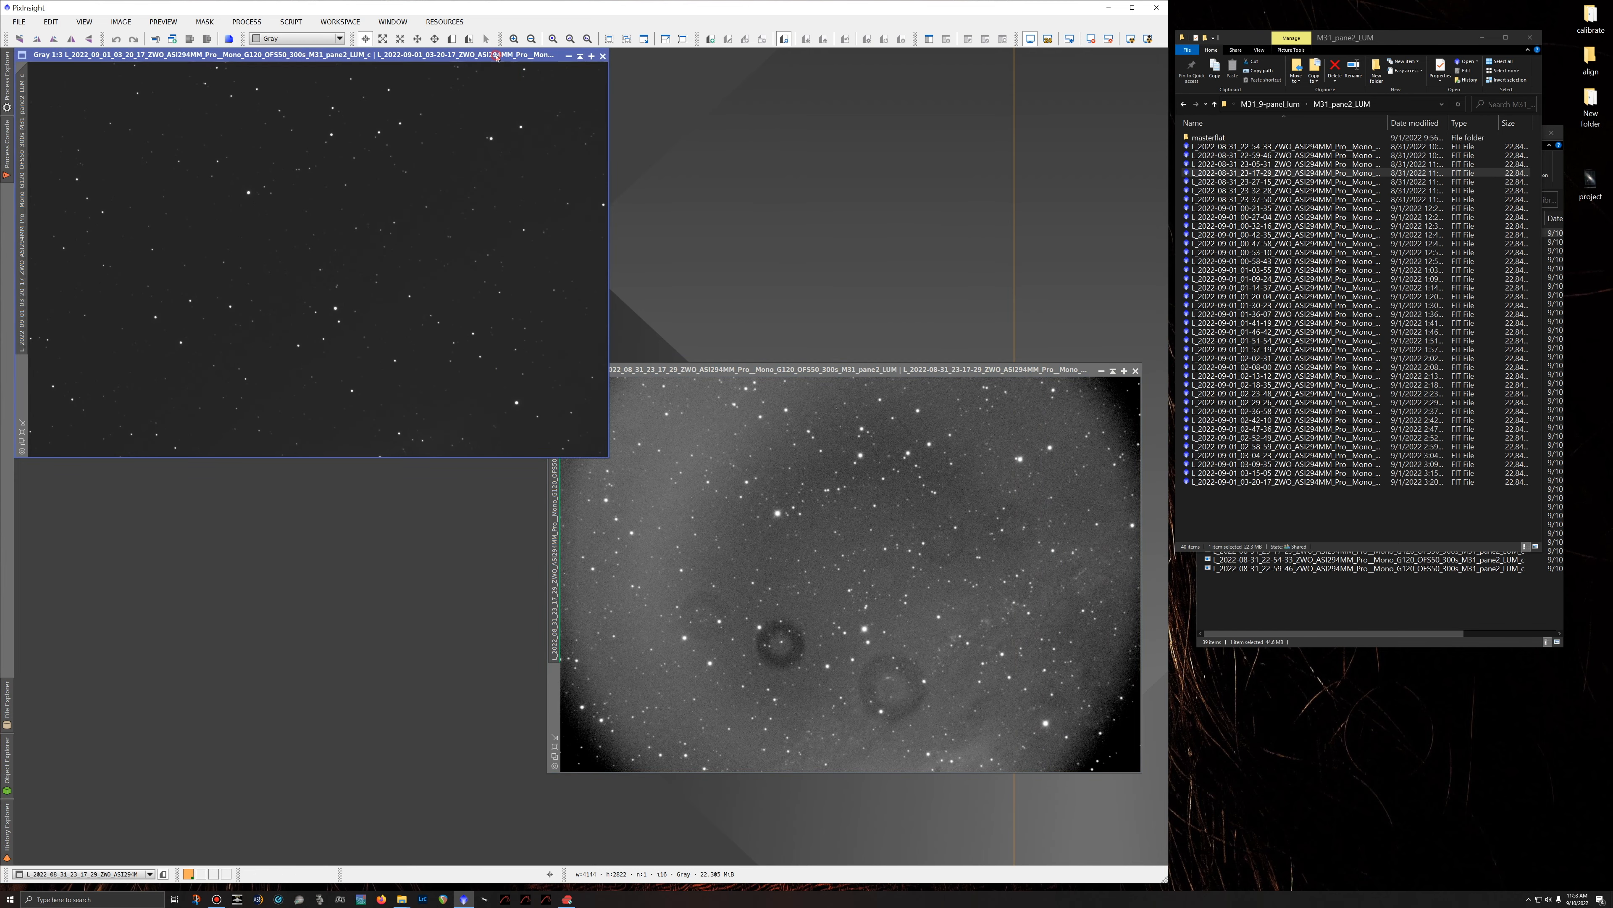
key("ctrl+a")
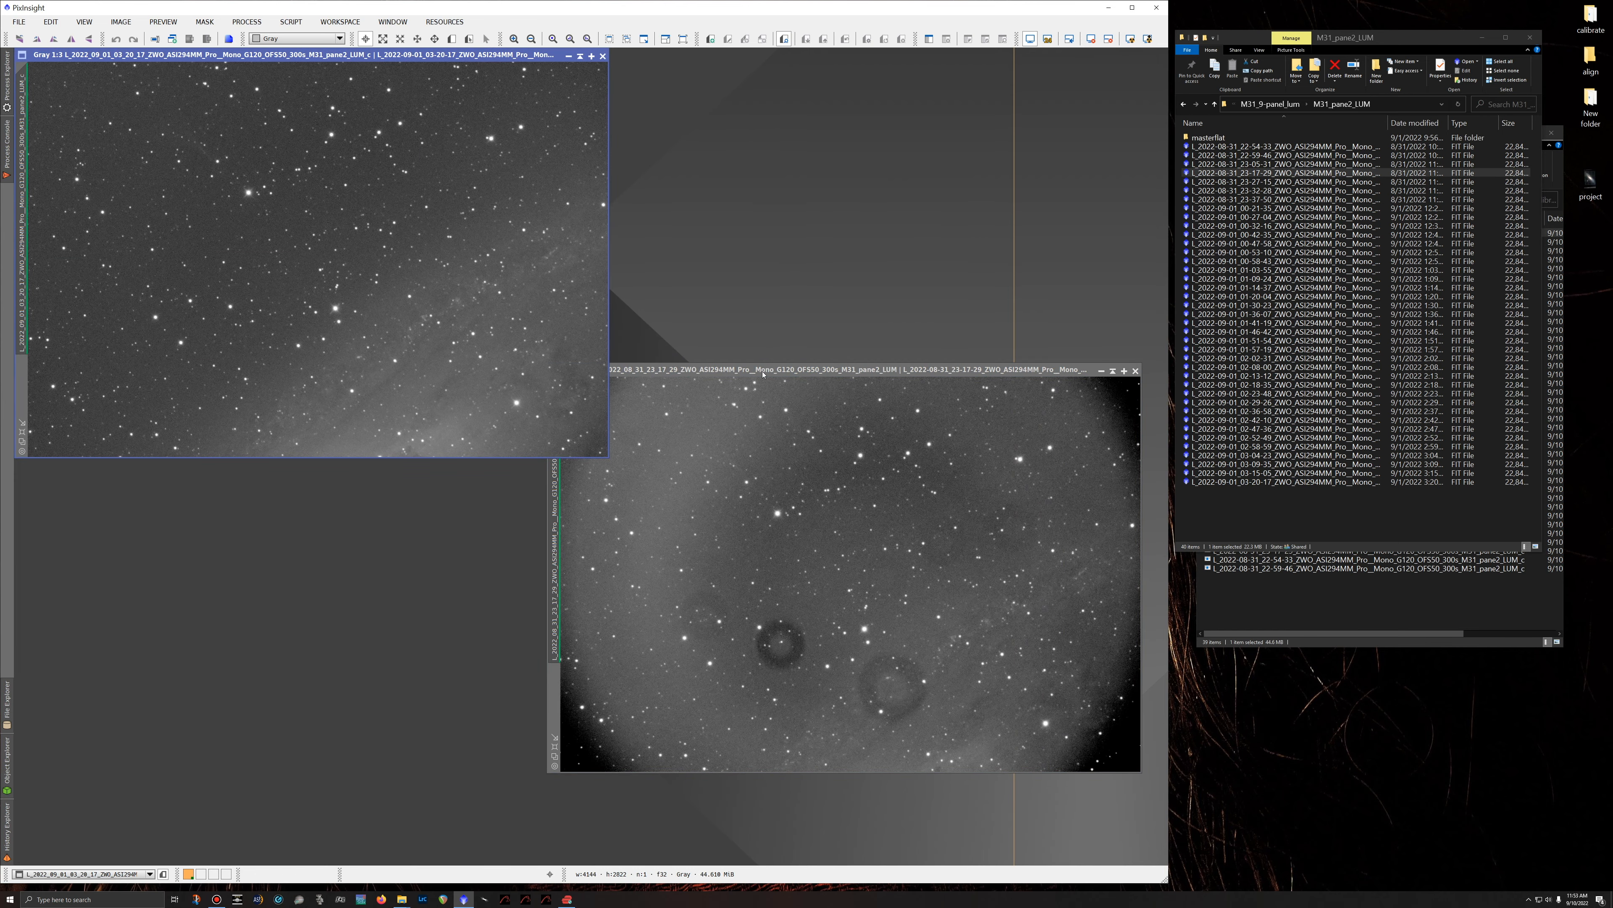
Arrange the calibrated frame above the uncalibrated one to compare their backgrounds, and close both images.
left_click_drag(763, 374, 530, 481)
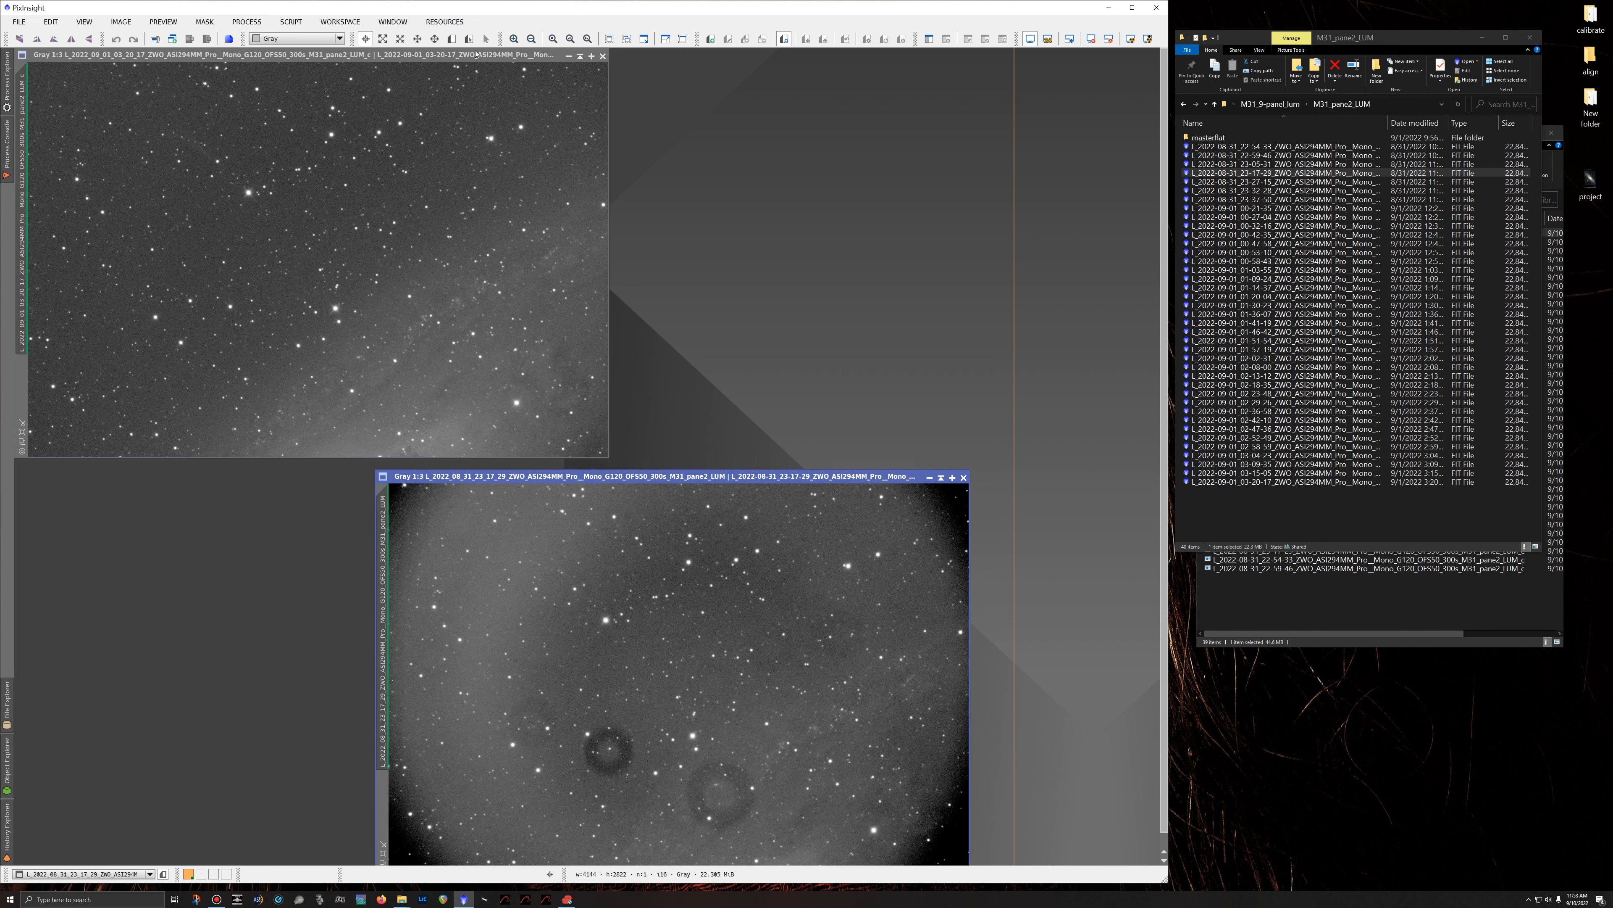
left_click_drag(472, 57, 764, 59)
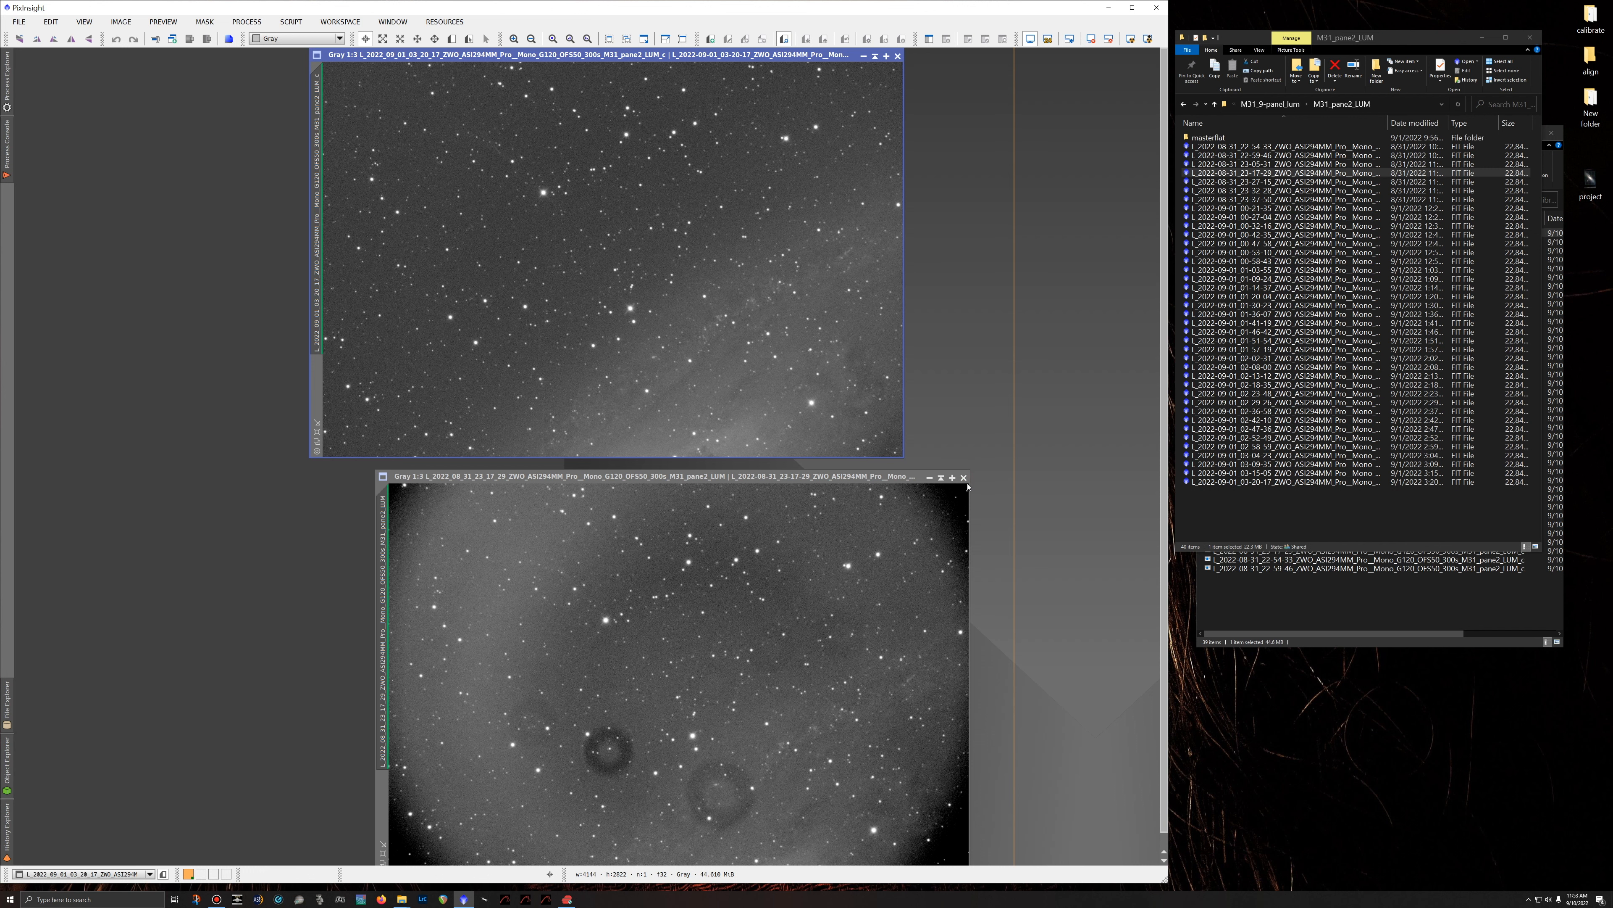
left_click(963, 477)
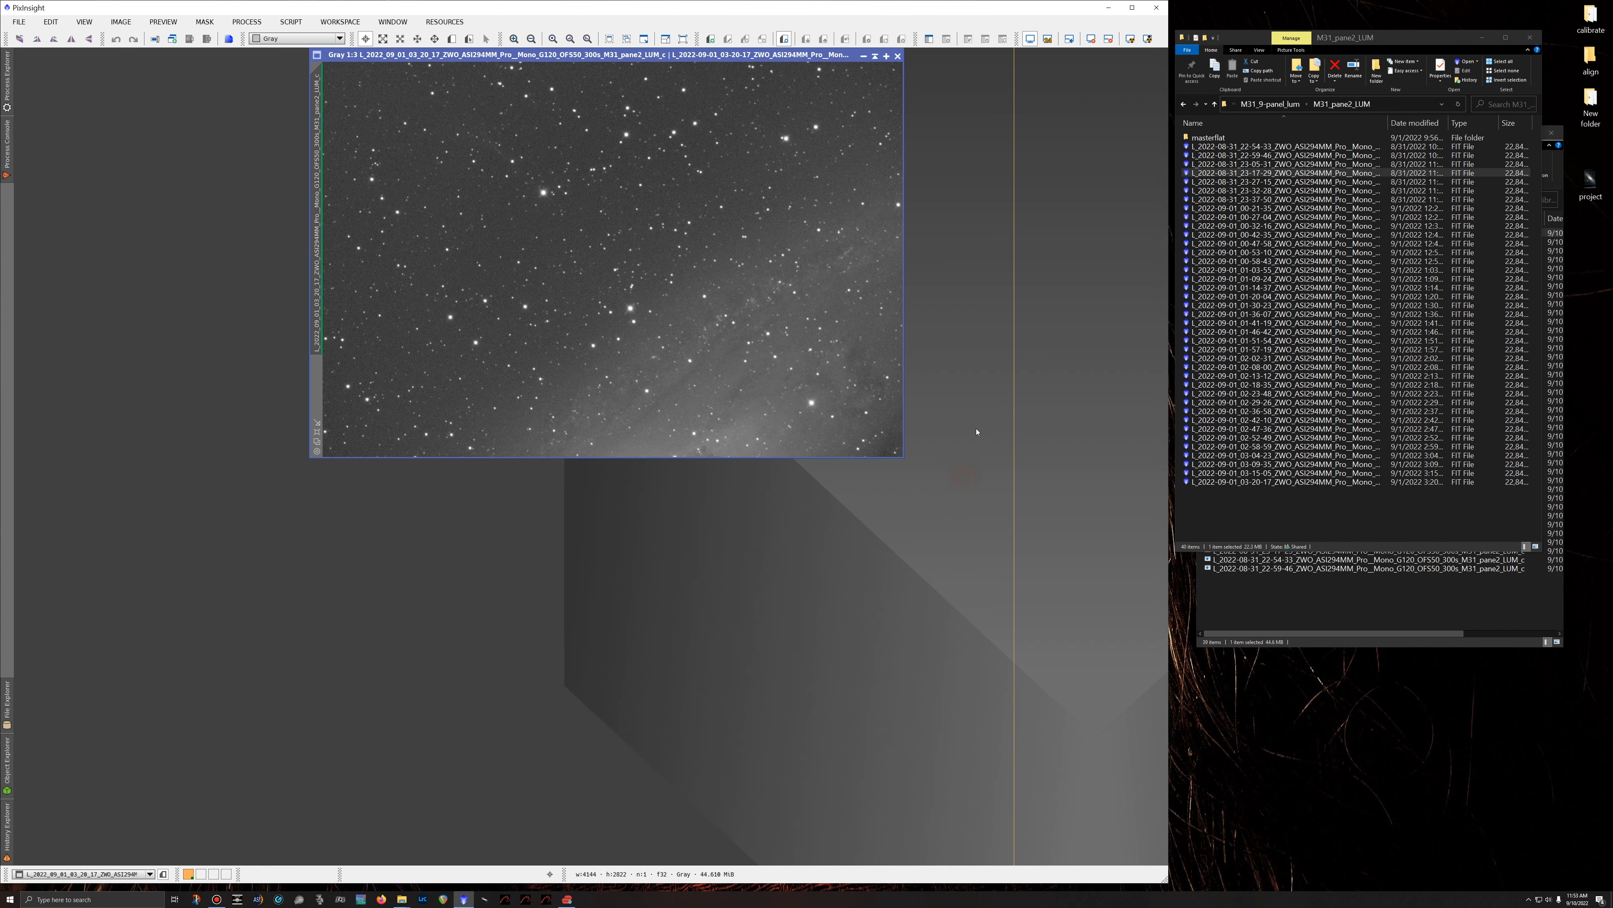
left_click(898, 55)
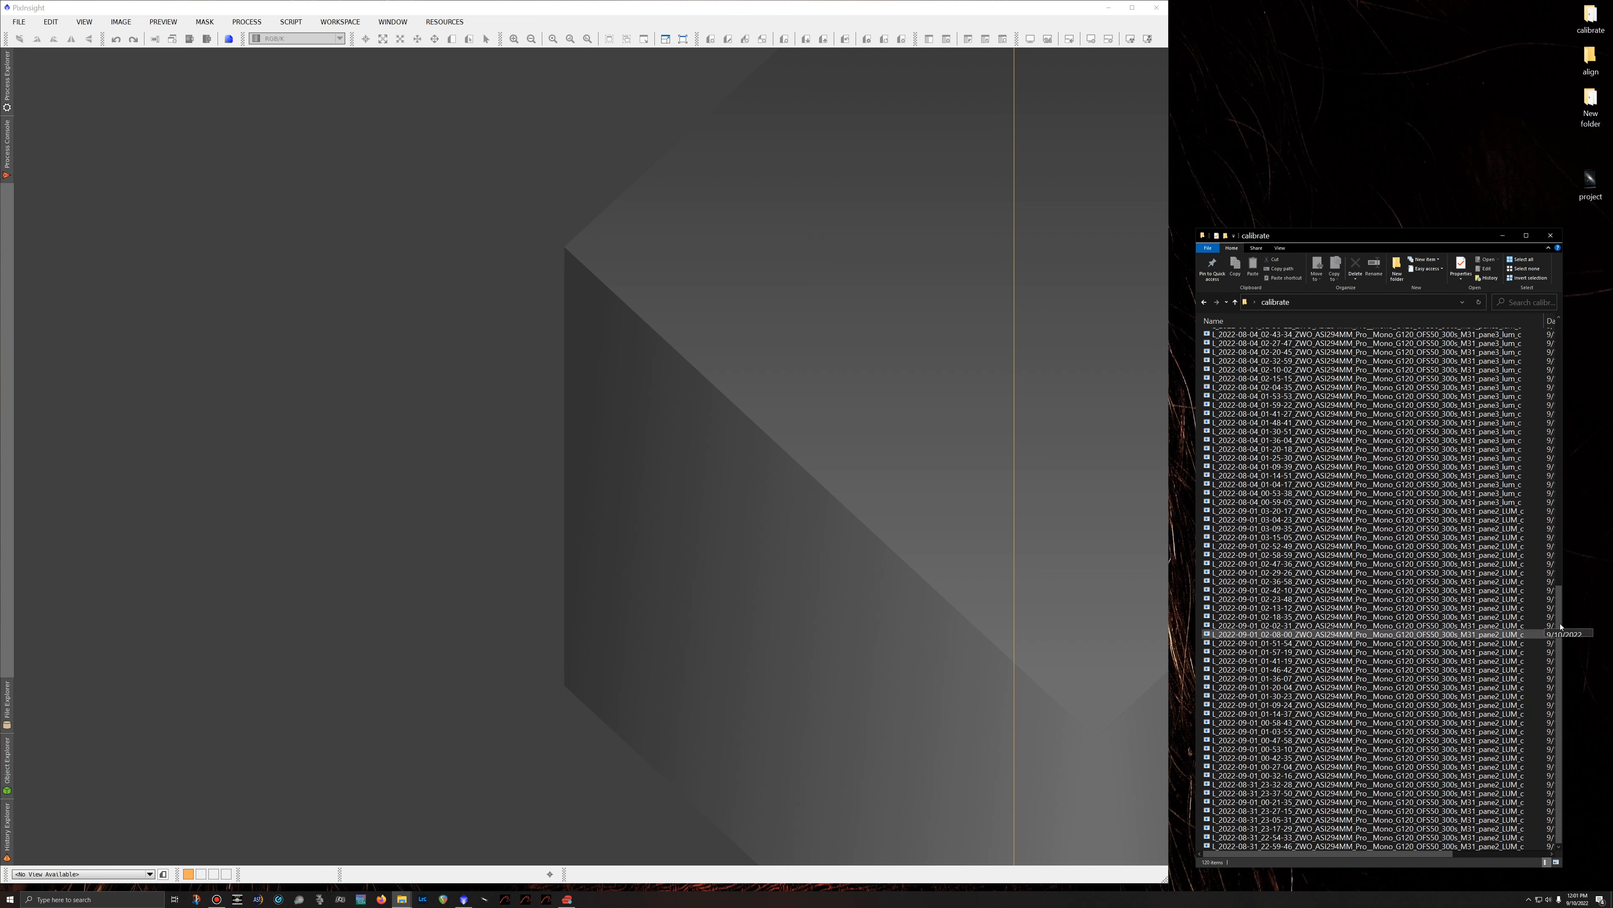
Look through the calibrated frames of all panes in the calibrate folder and check the ImageCalibration log.
left_click_drag(1562, 624, 1601, 315)
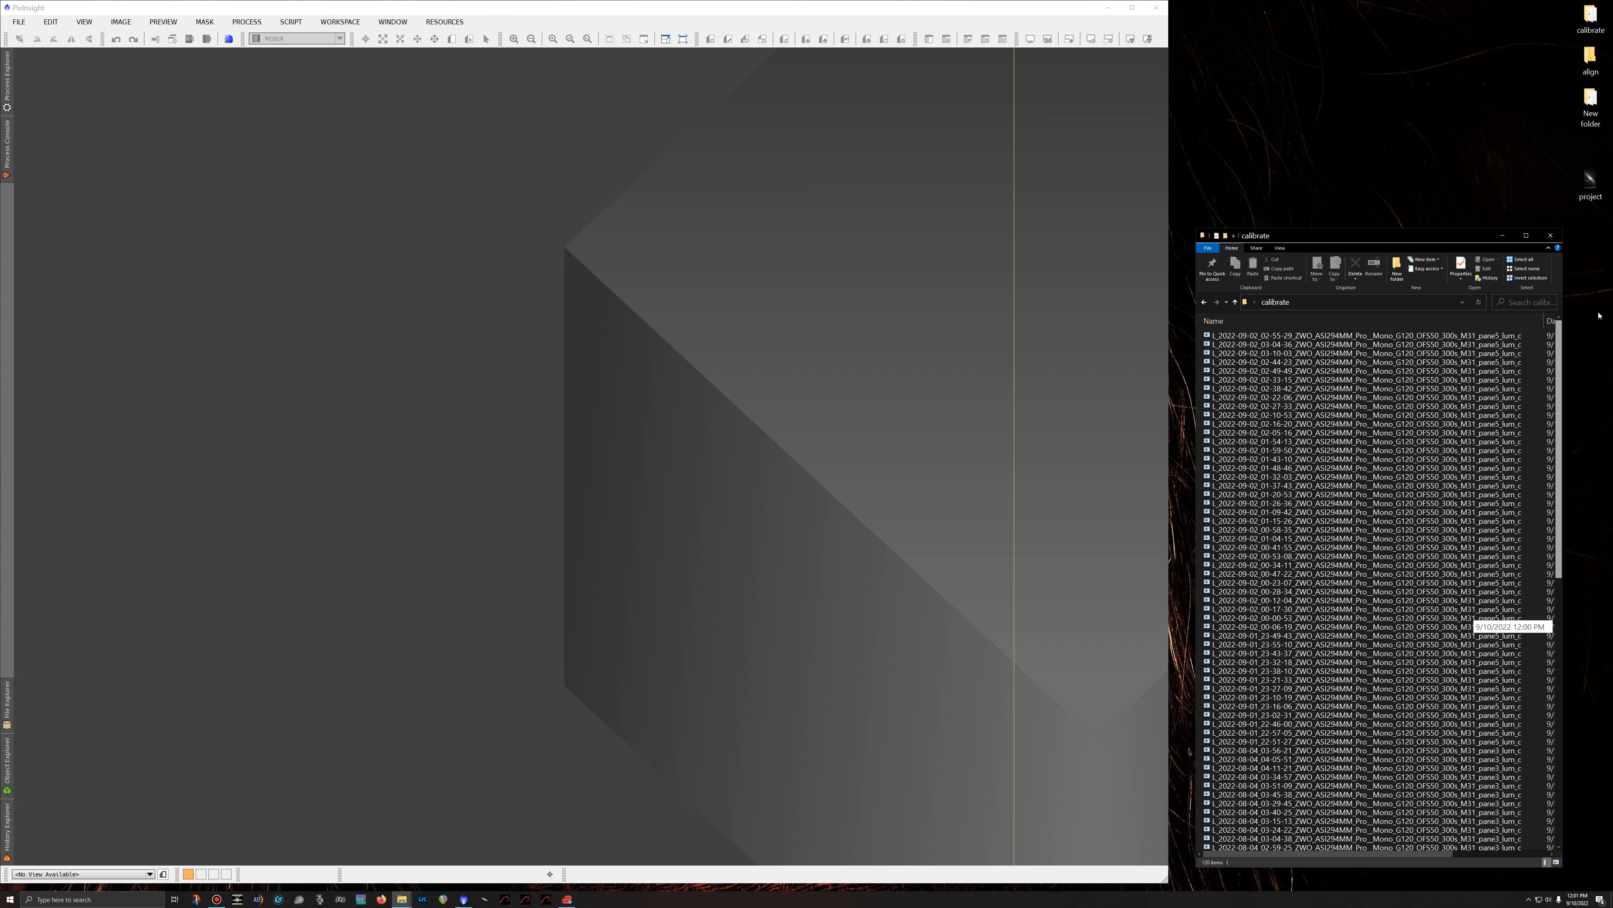
left_click_drag(1601, 315, 1552, 235)
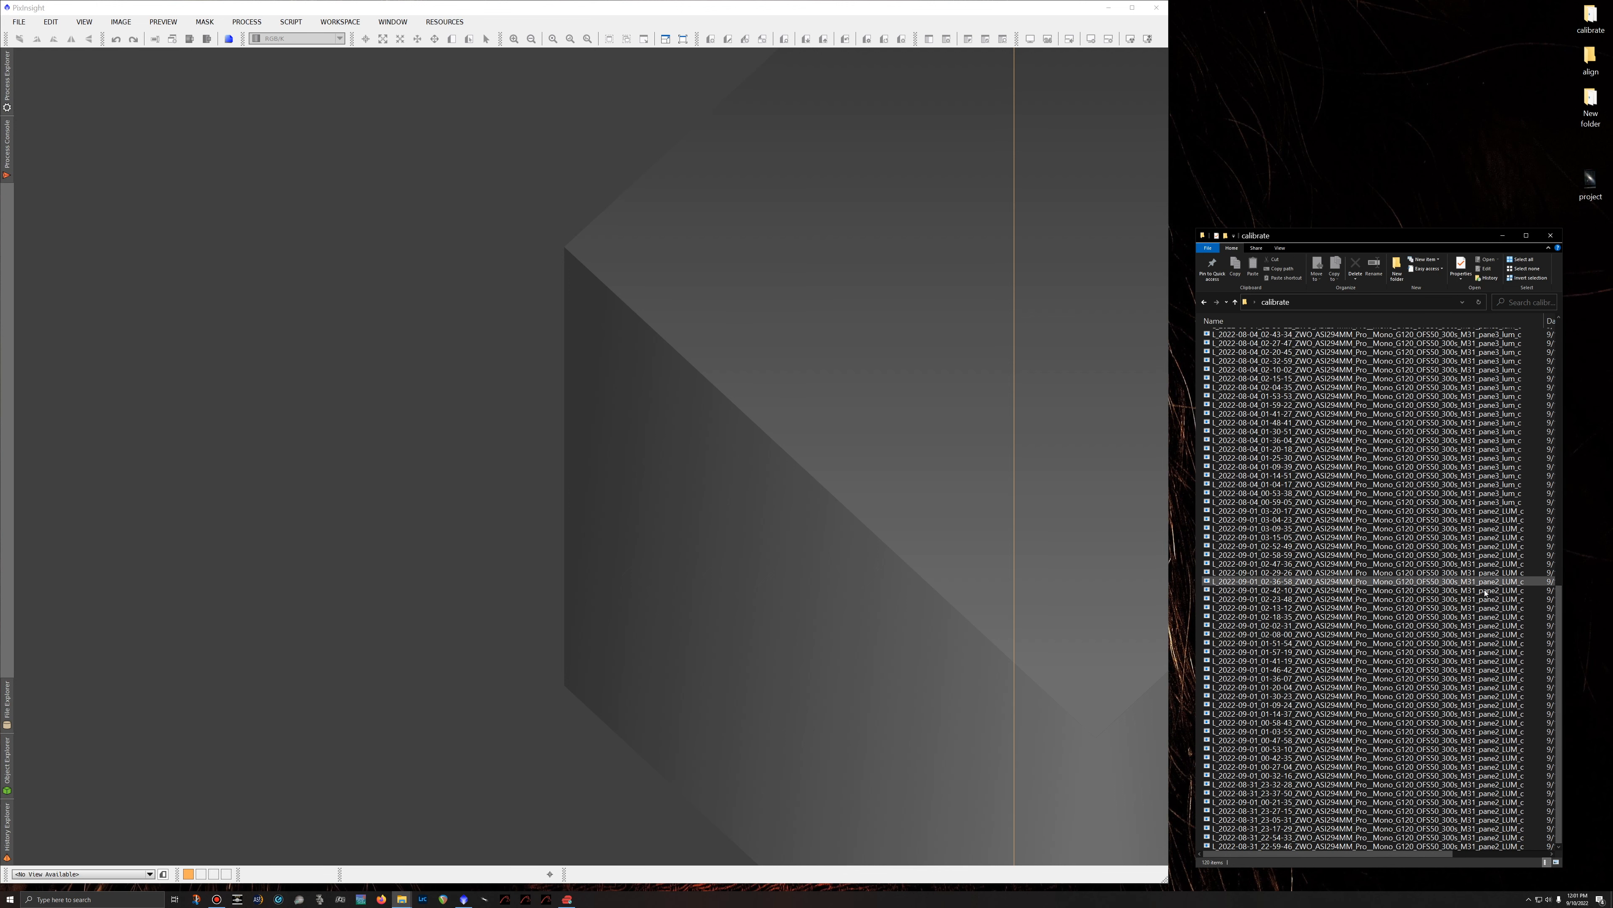
scroll(1561, 614, "up", 20)
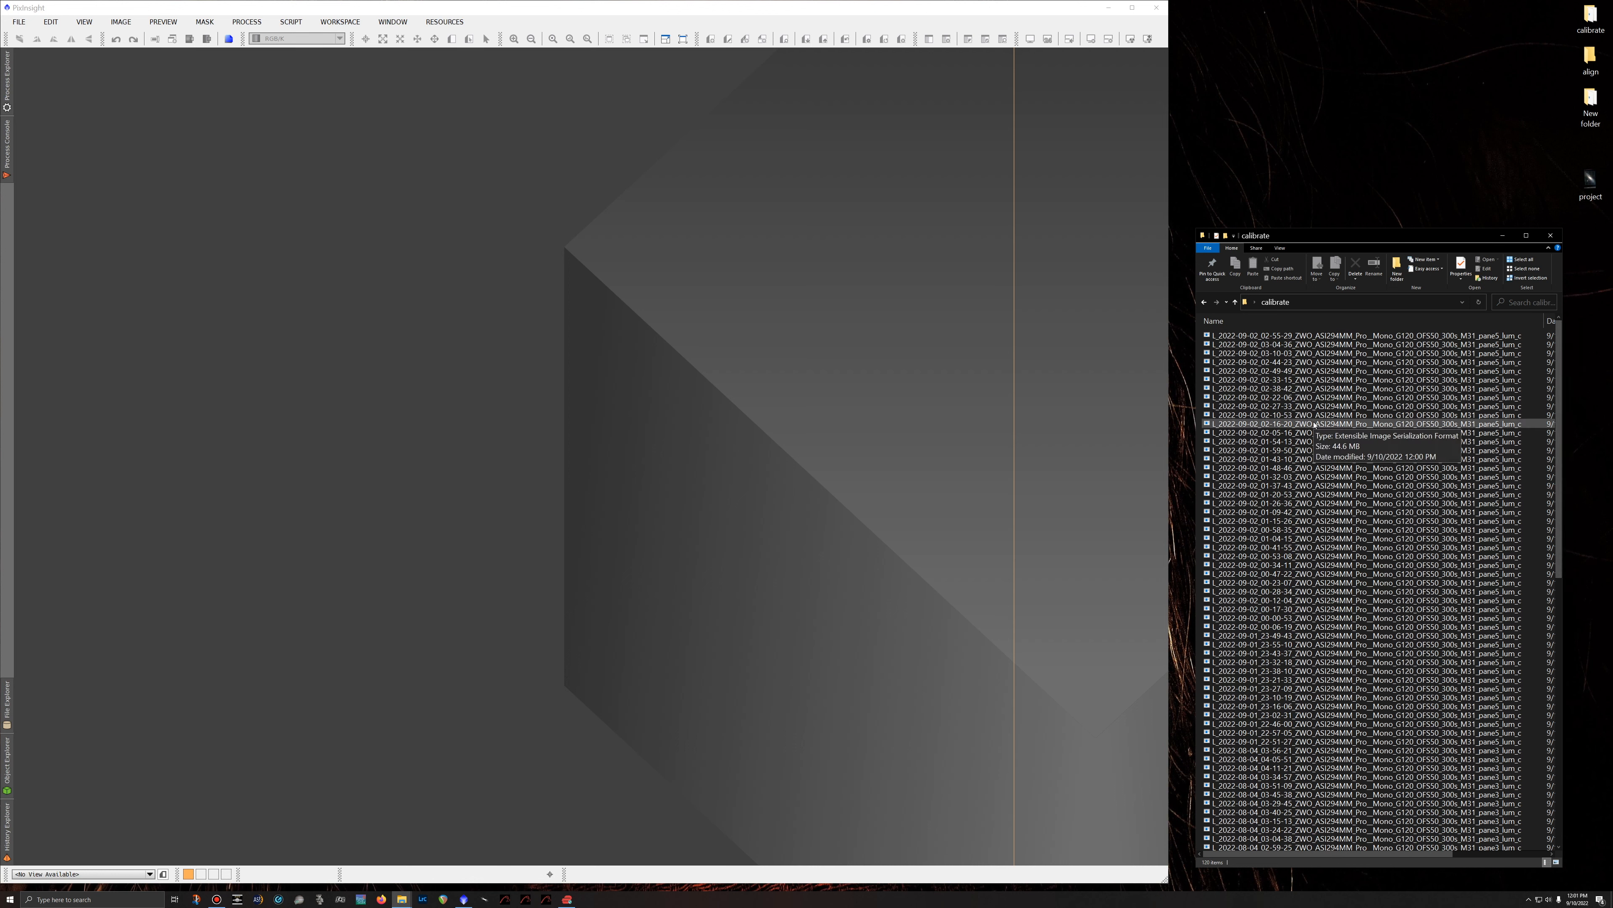
left_click(4, 143)
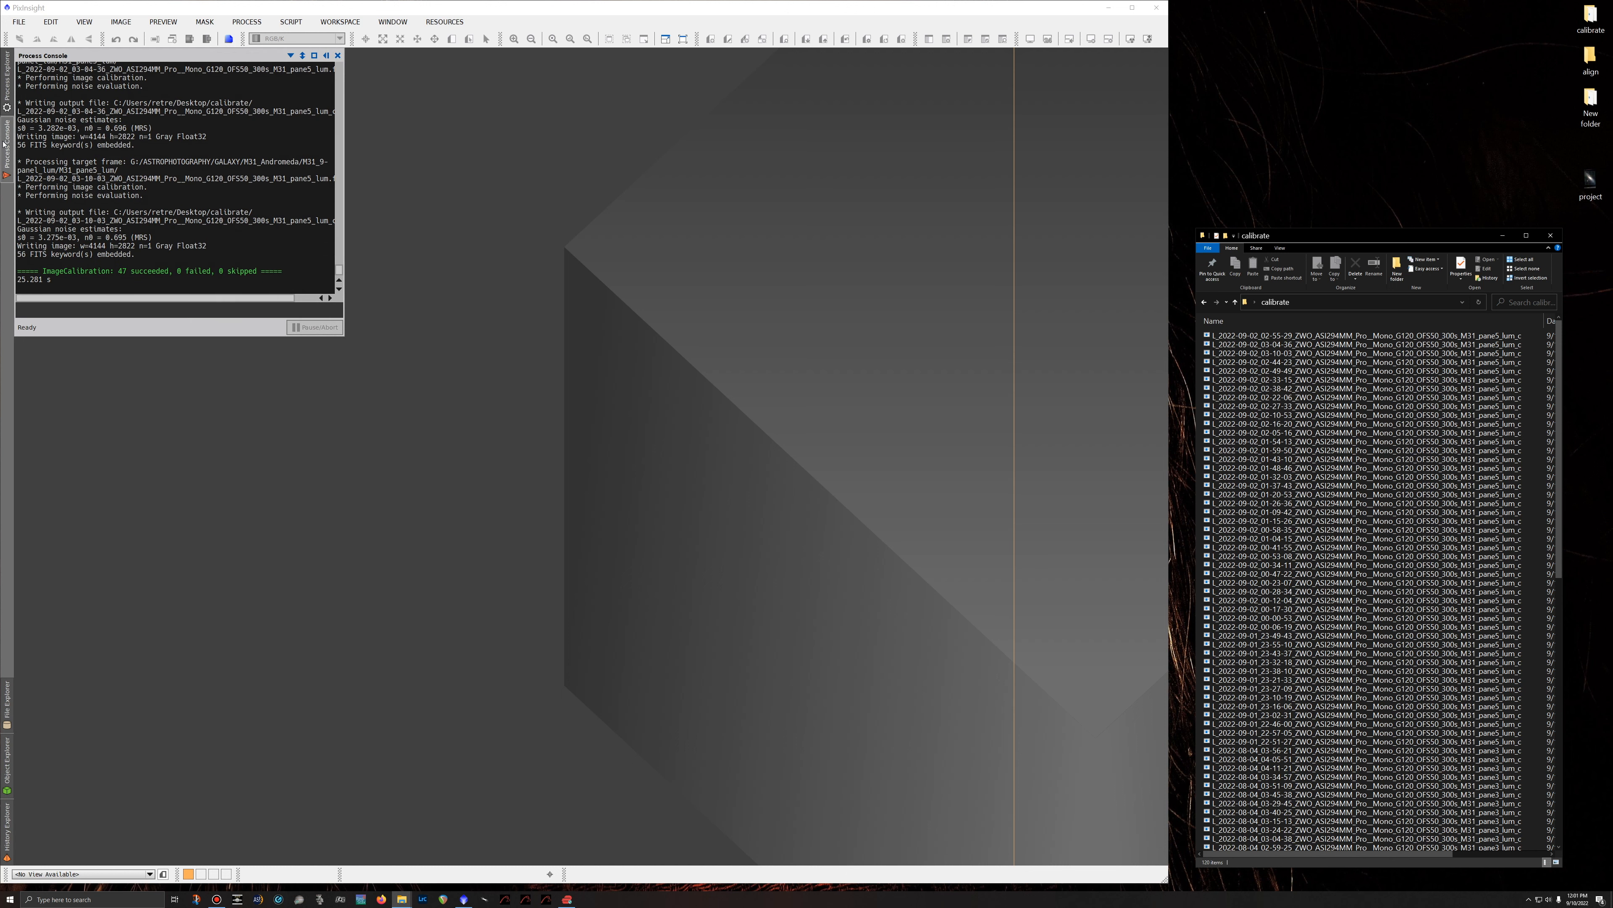
Open the StarAlignment process and move its window into the PixInsight workspace.
left_click(8, 89)
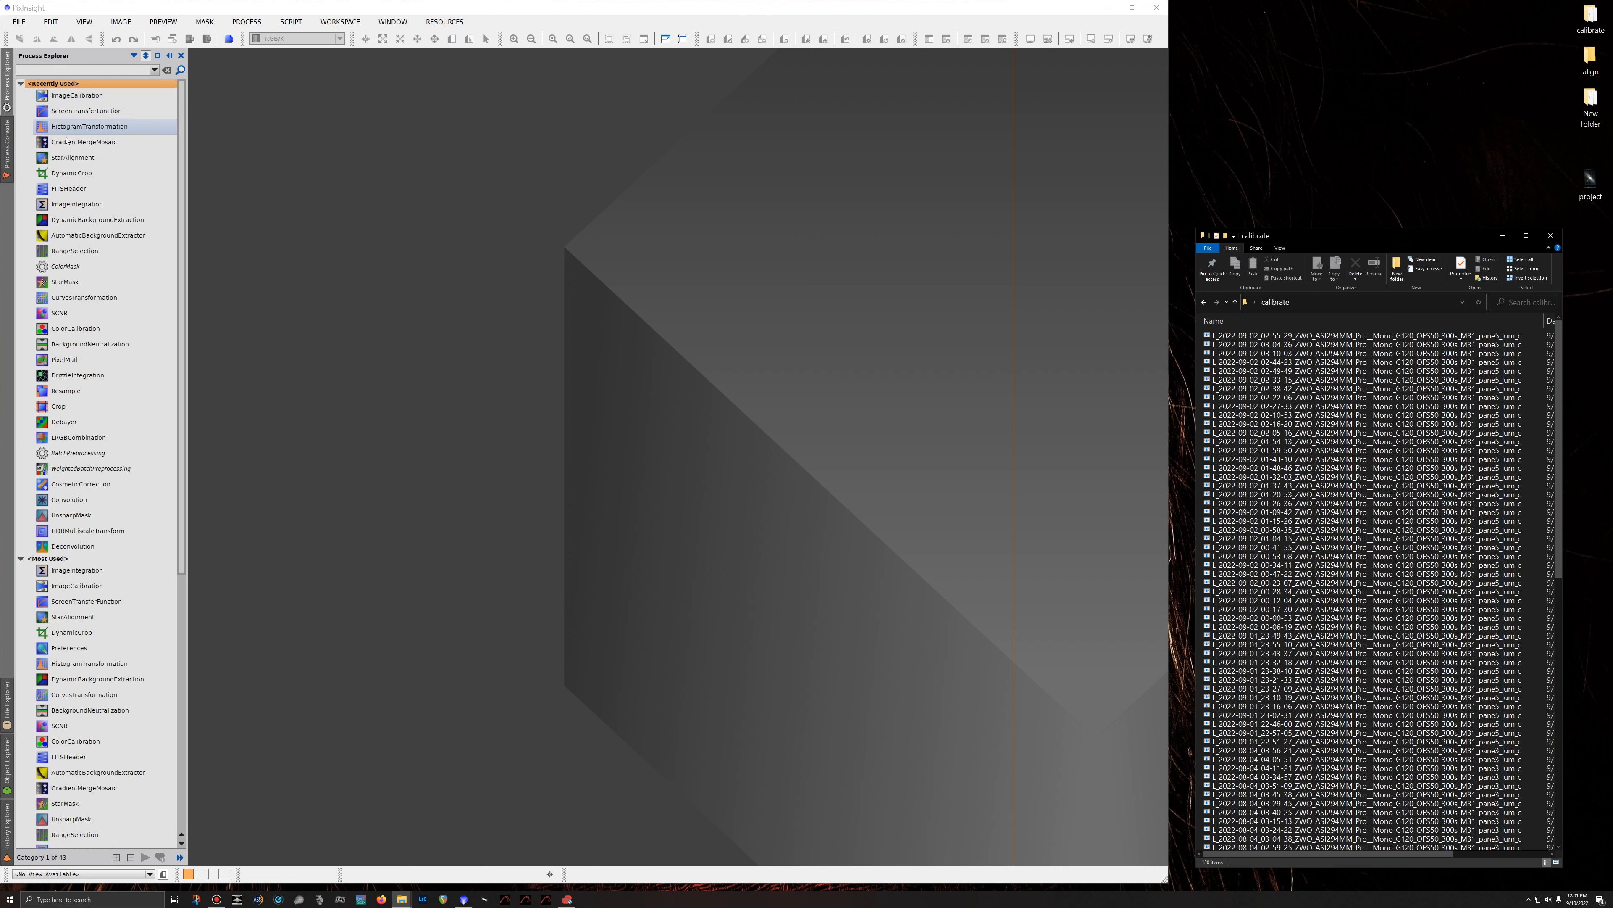
double_click(58, 158)
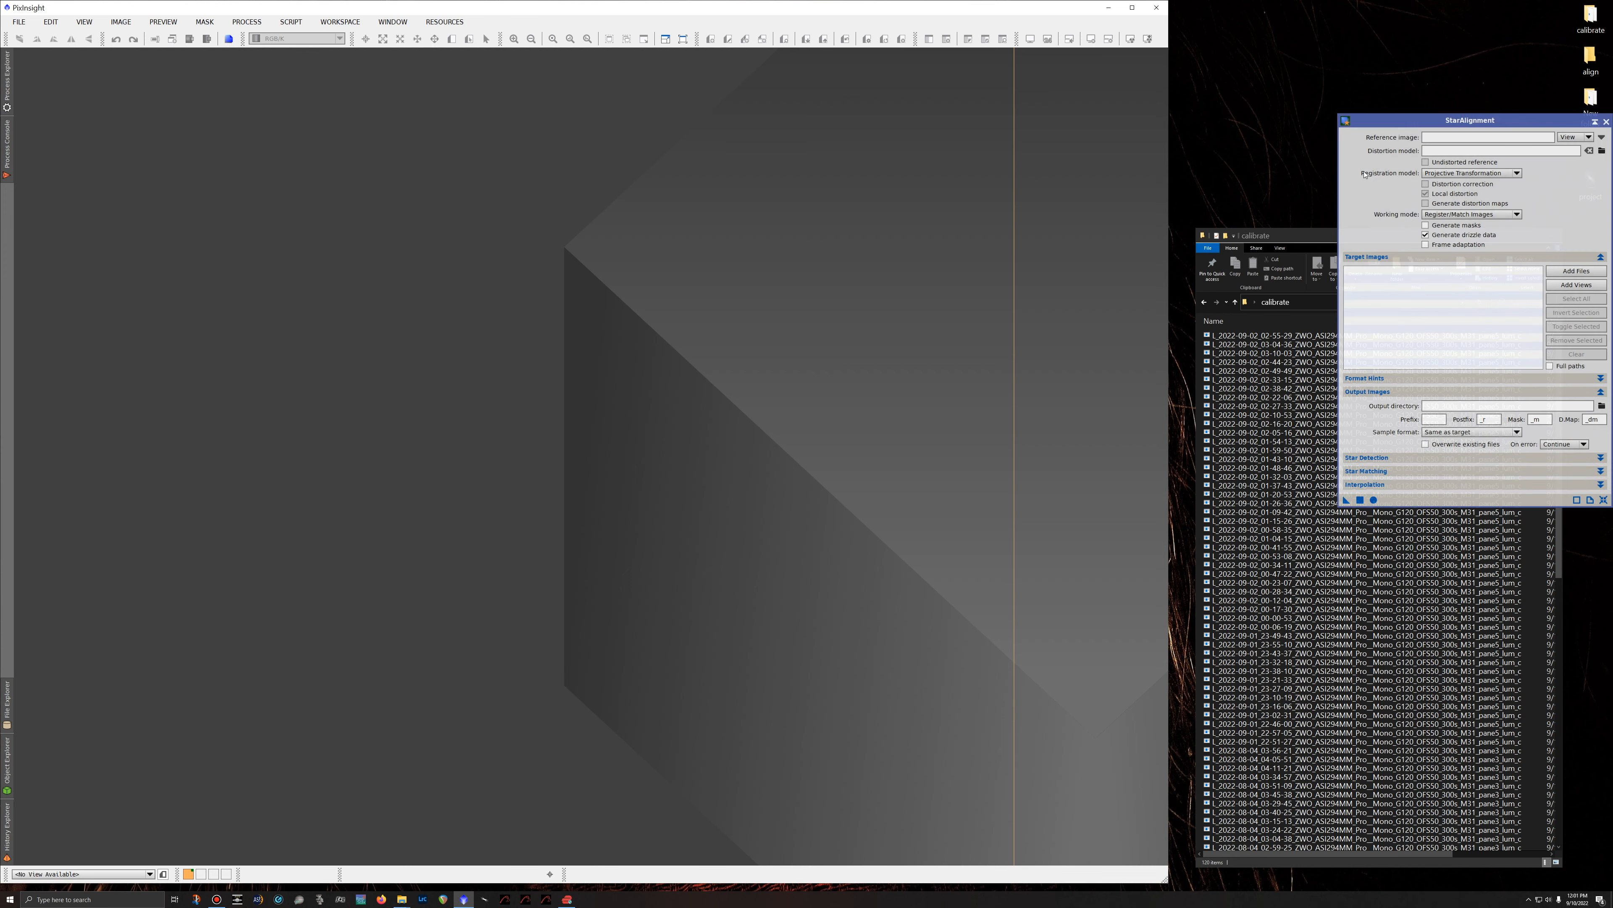
left_click_drag(1439, 125, 895, 118)
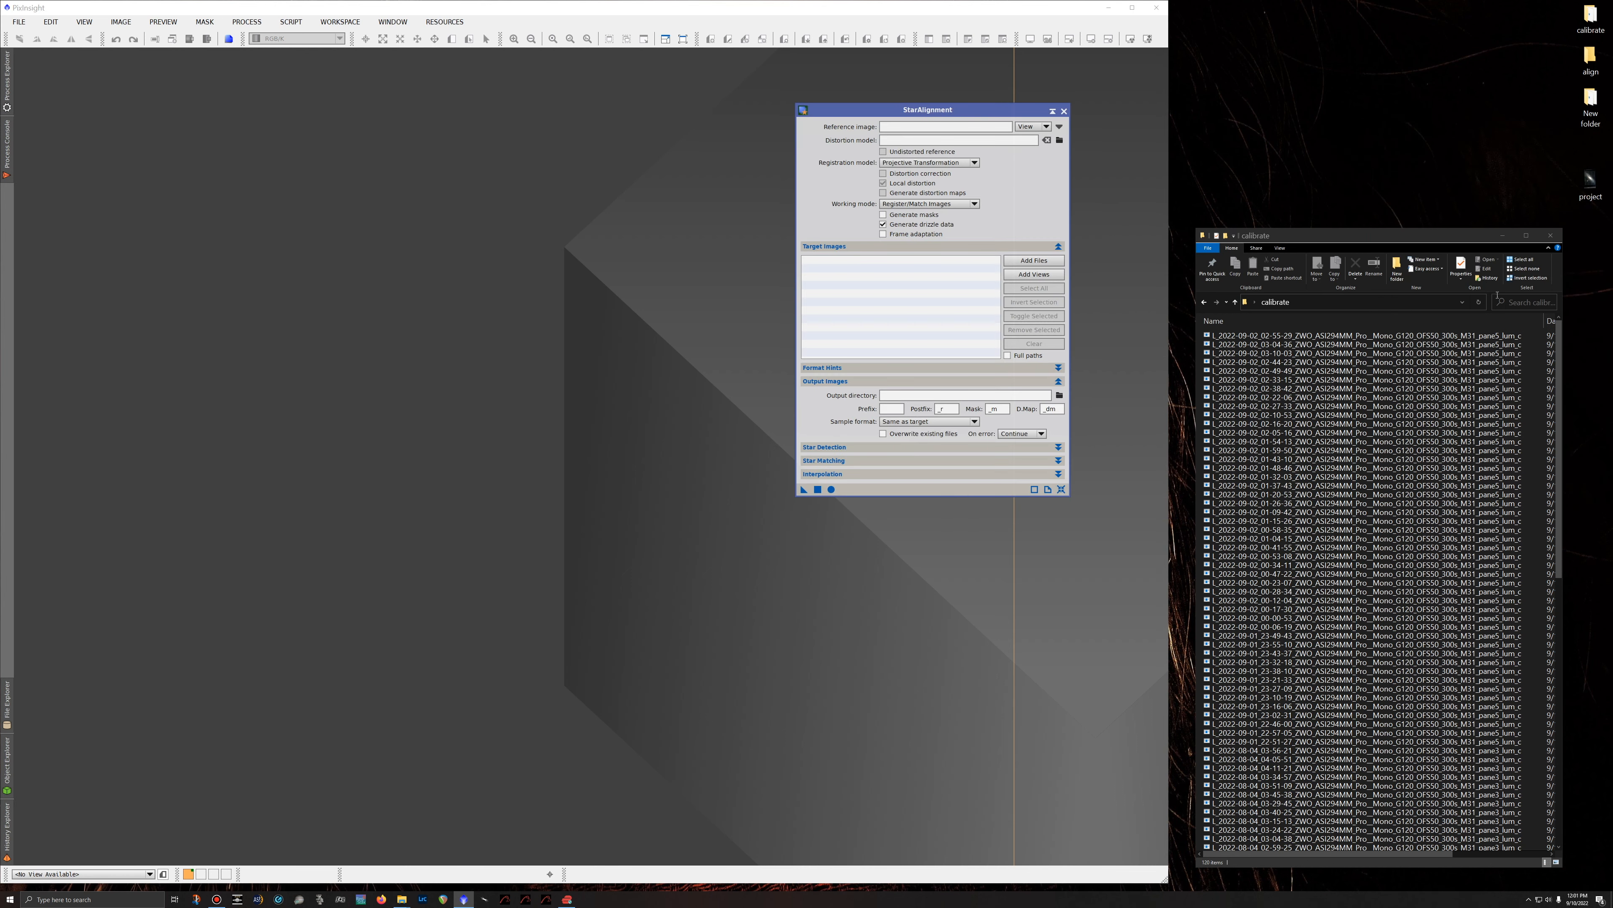
Search the calibrate folder for pane2 and open the calibrated 2022-09-01_03-20-17 frame in PixInsight.
left_click(1517, 303)
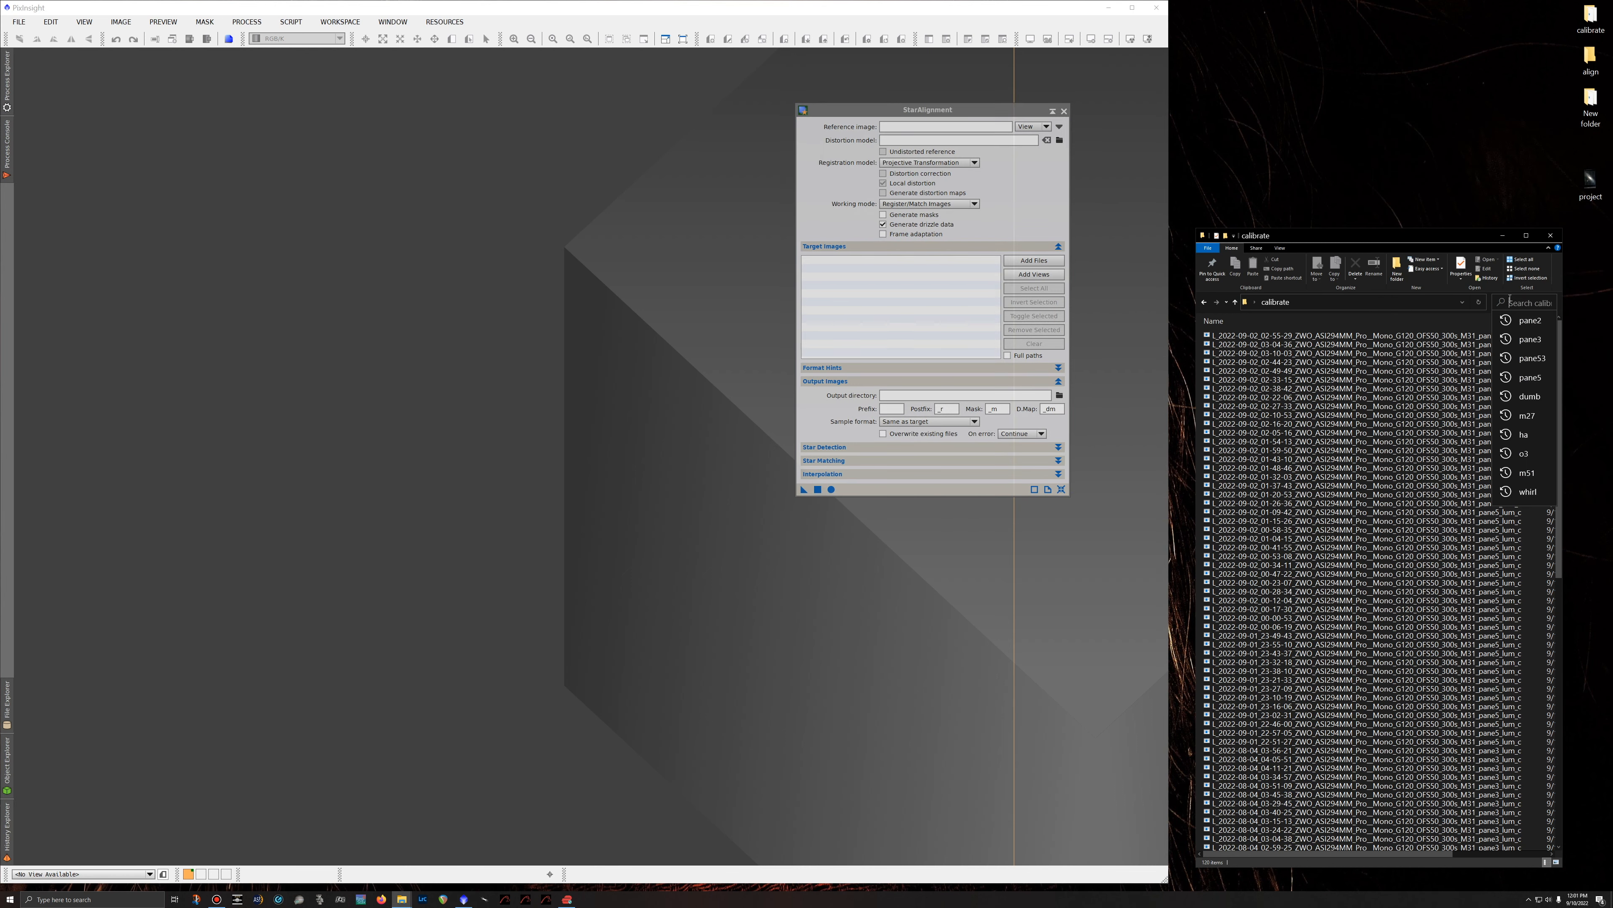
type("pane")
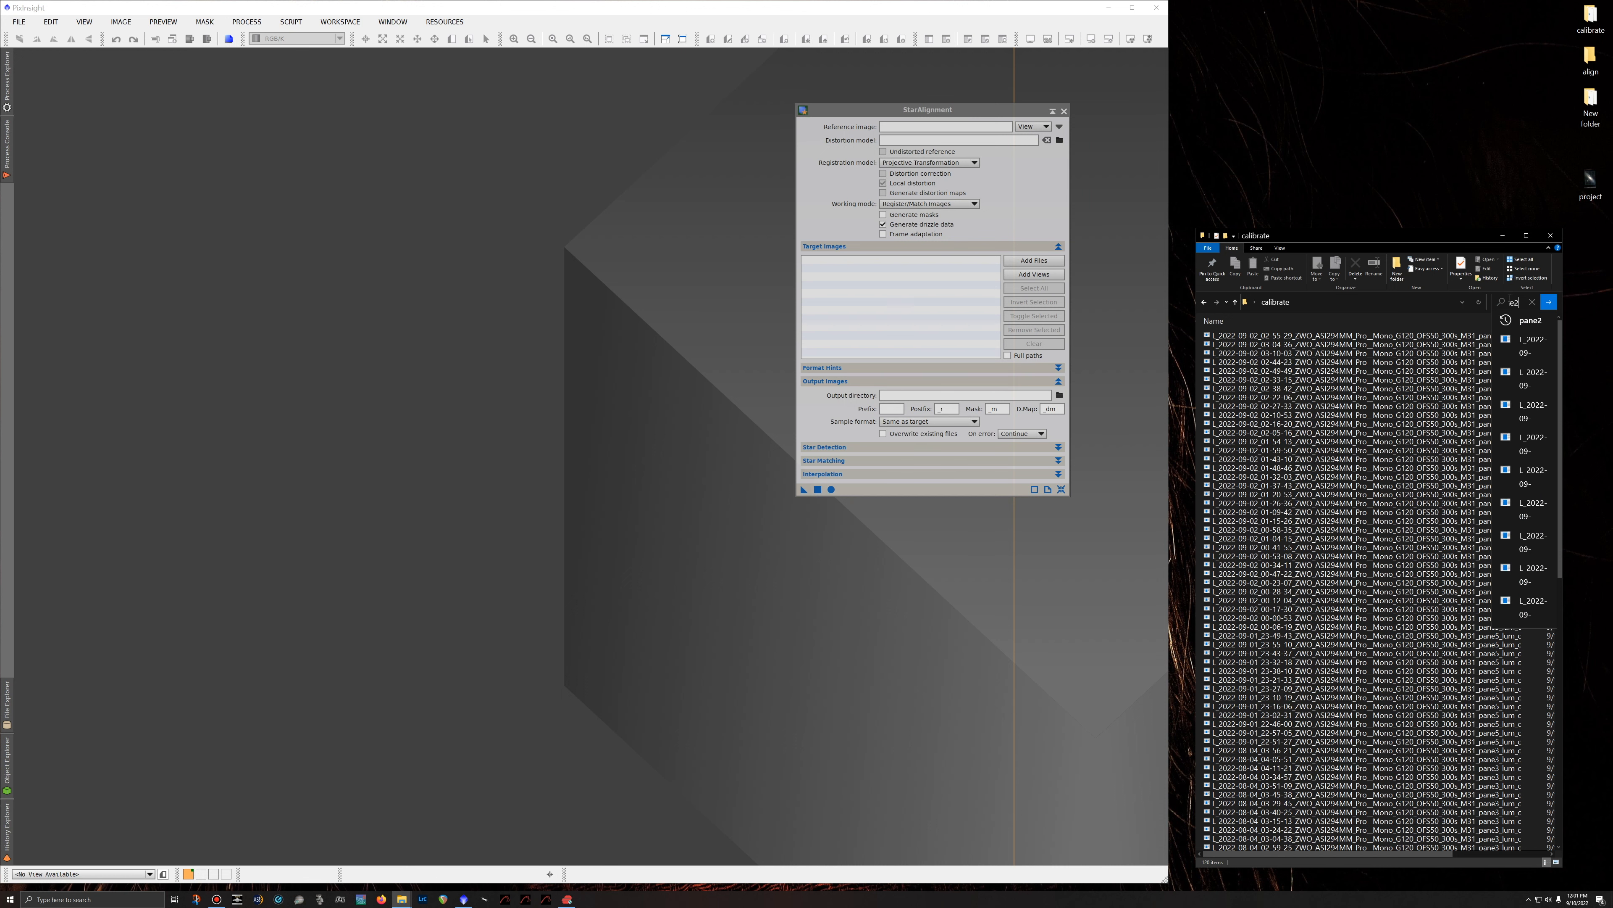
type("2")
key("Return")
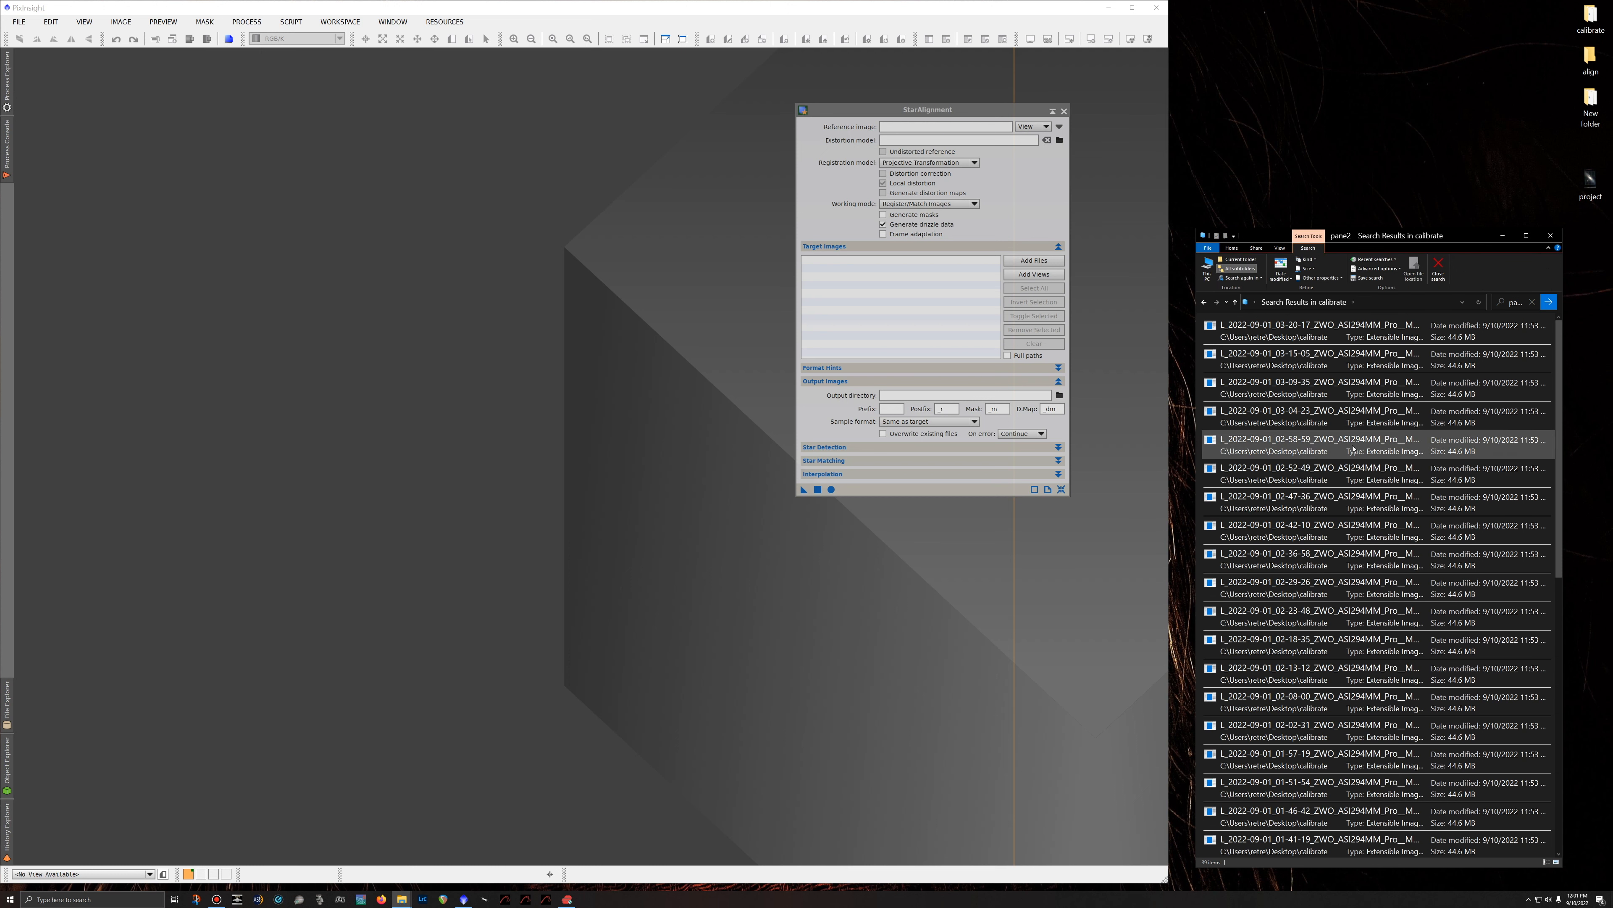
scroll(1343, 572, "down", 5)
scroll(1345, 578, "up", 5)
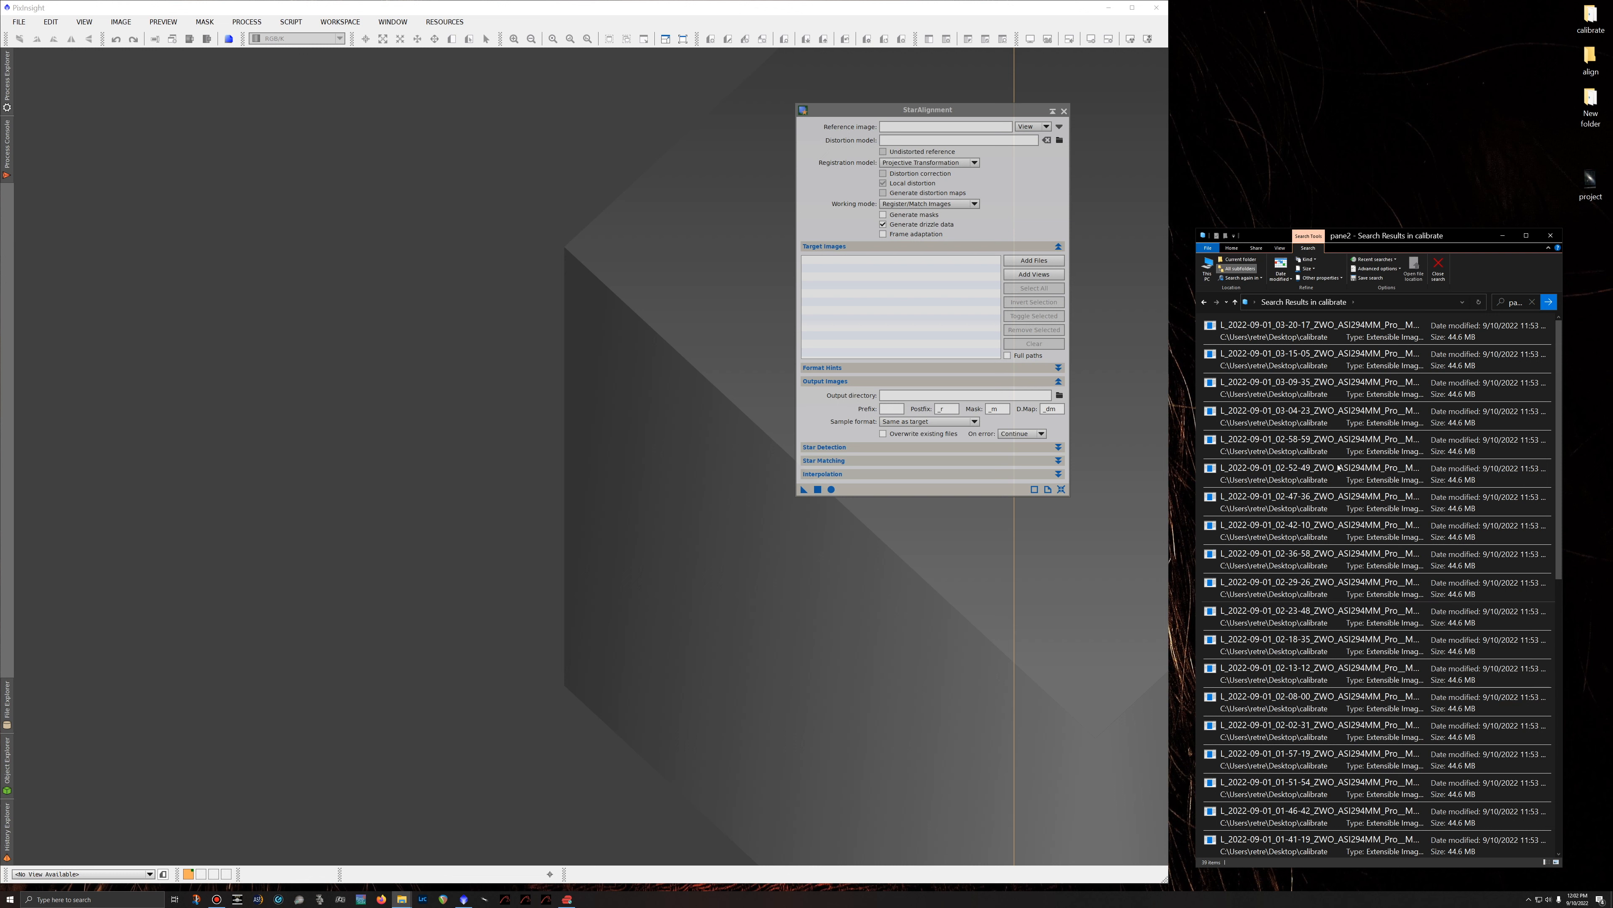
left_click_drag(1338, 335, 356, 299)
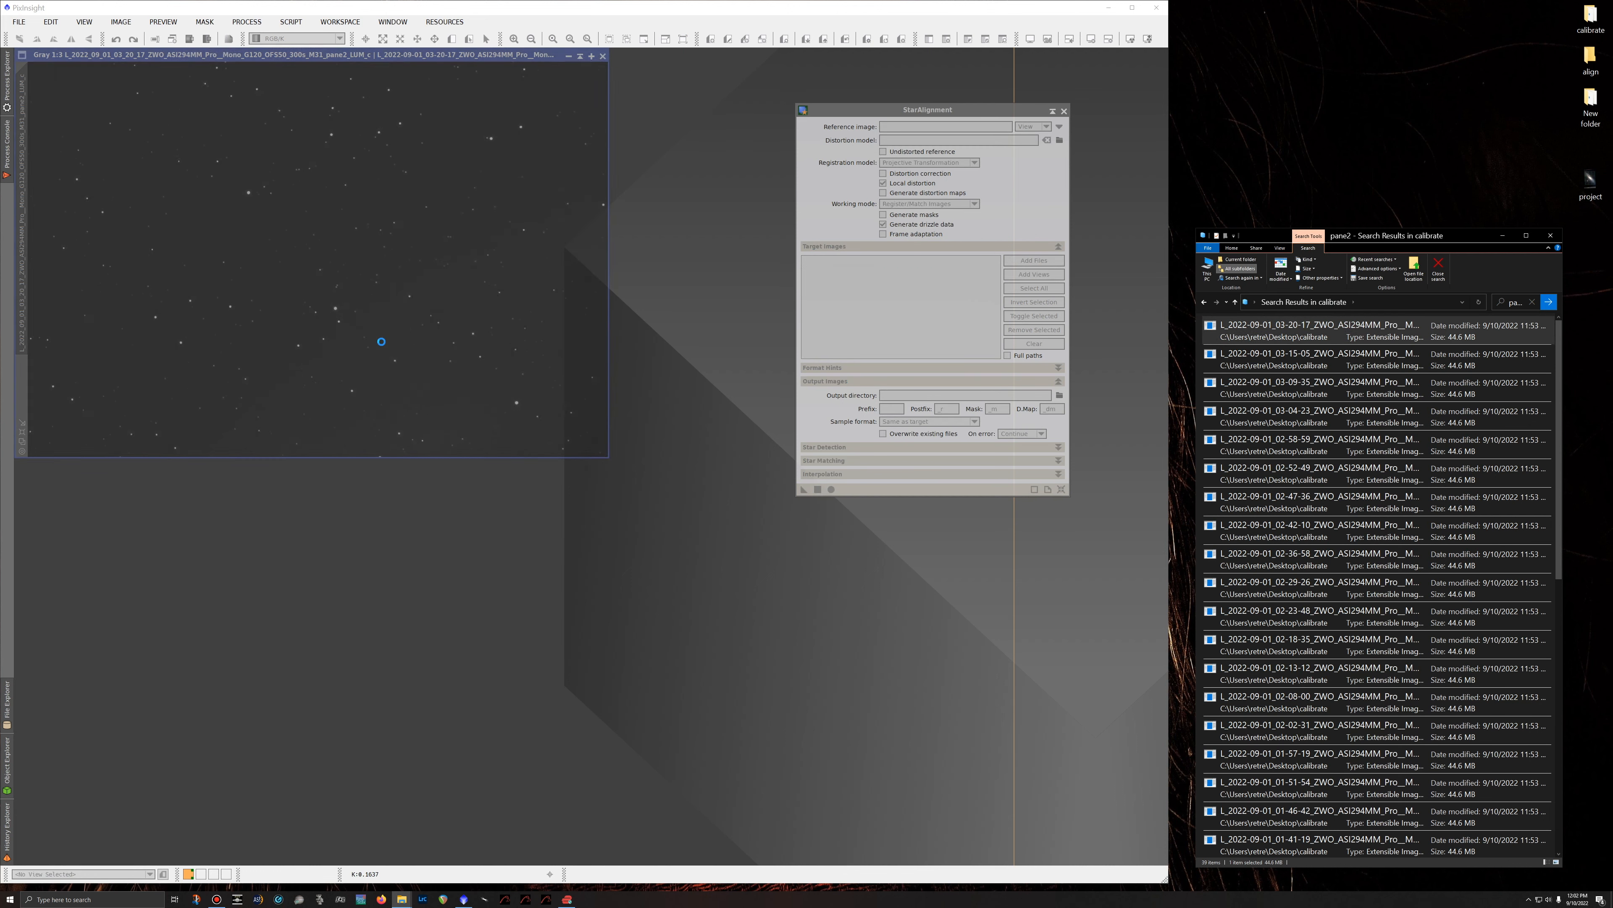
Auto-stretch the calibrated pane 2 frame and select its view as the StarAlignment reference image.
left_click(1130, 39)
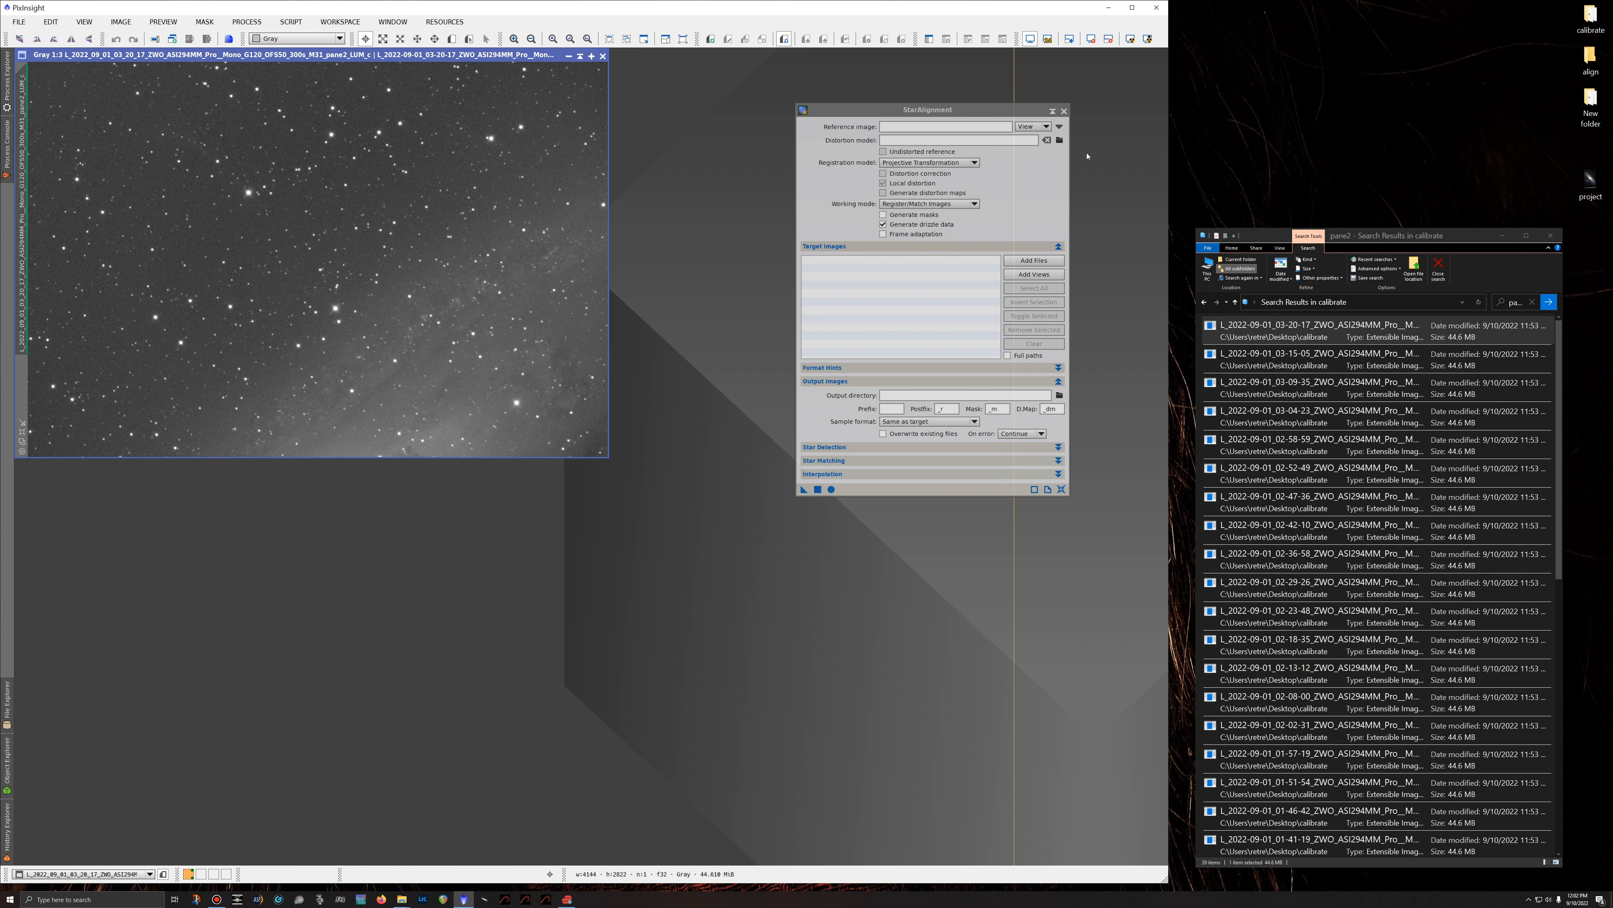
left_click(1060, 127)
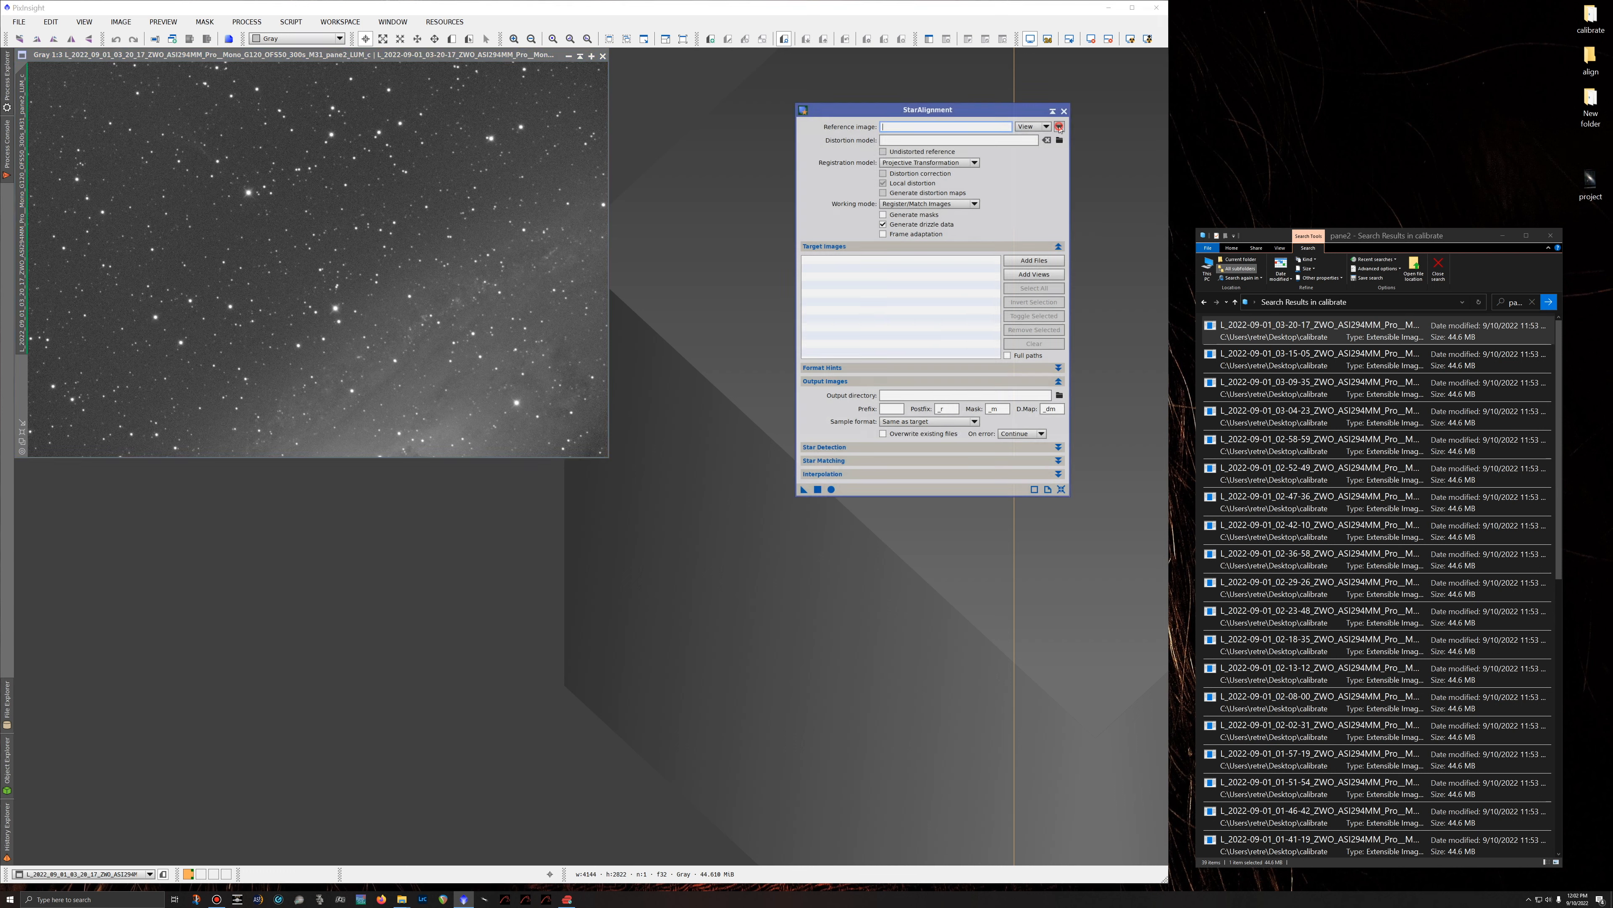
left_click(564, 428)
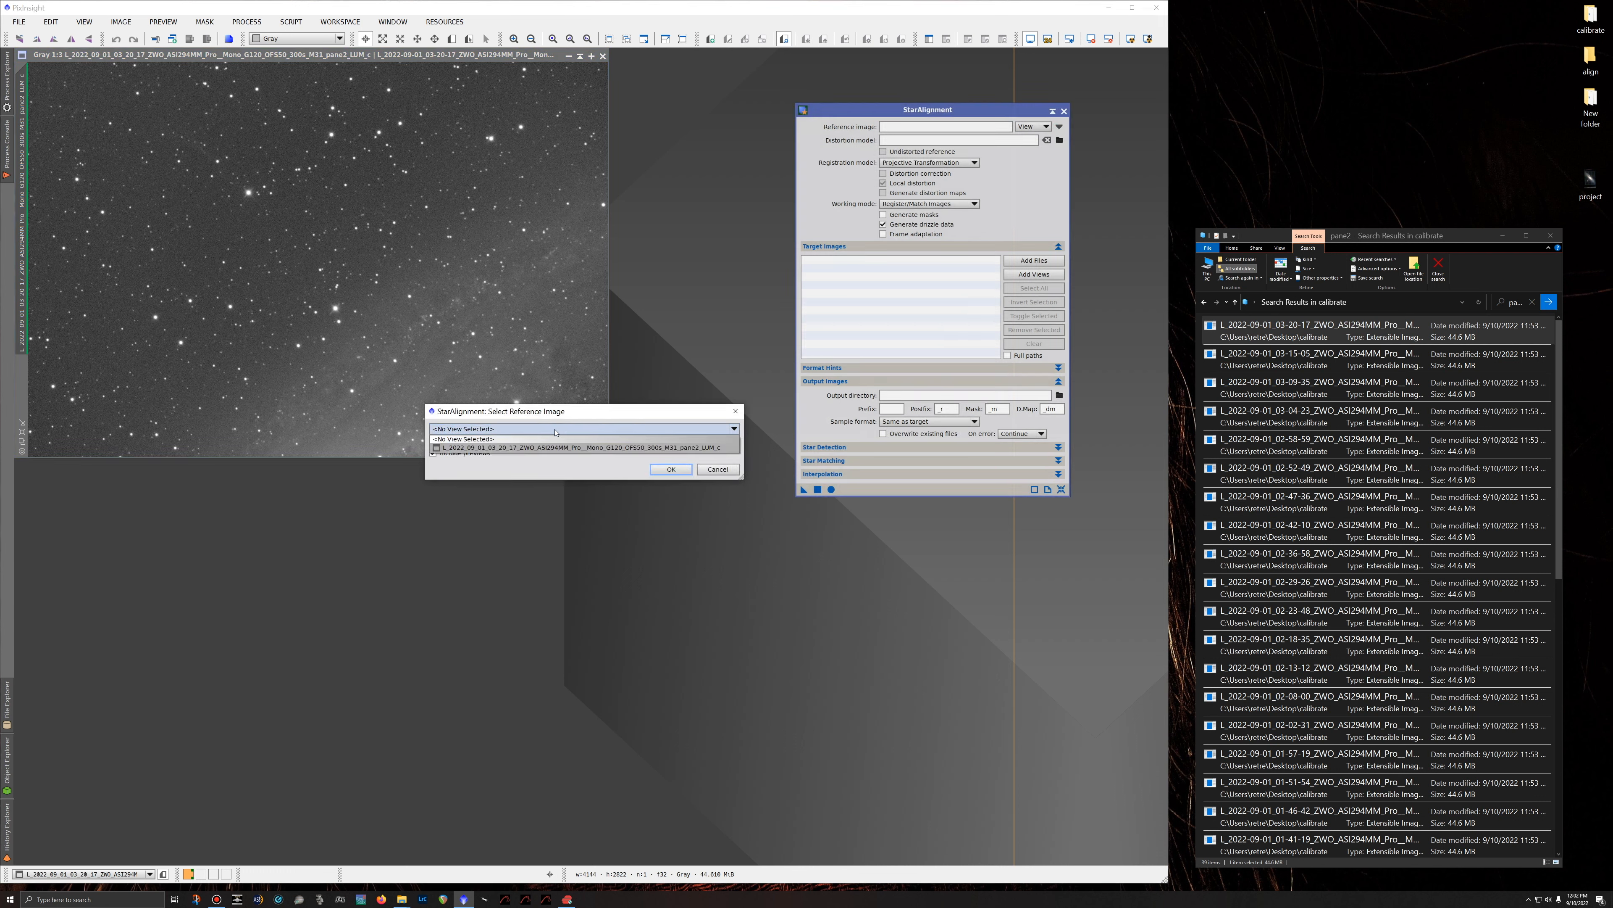
left_click(500, 448)
left_click(679, 470)
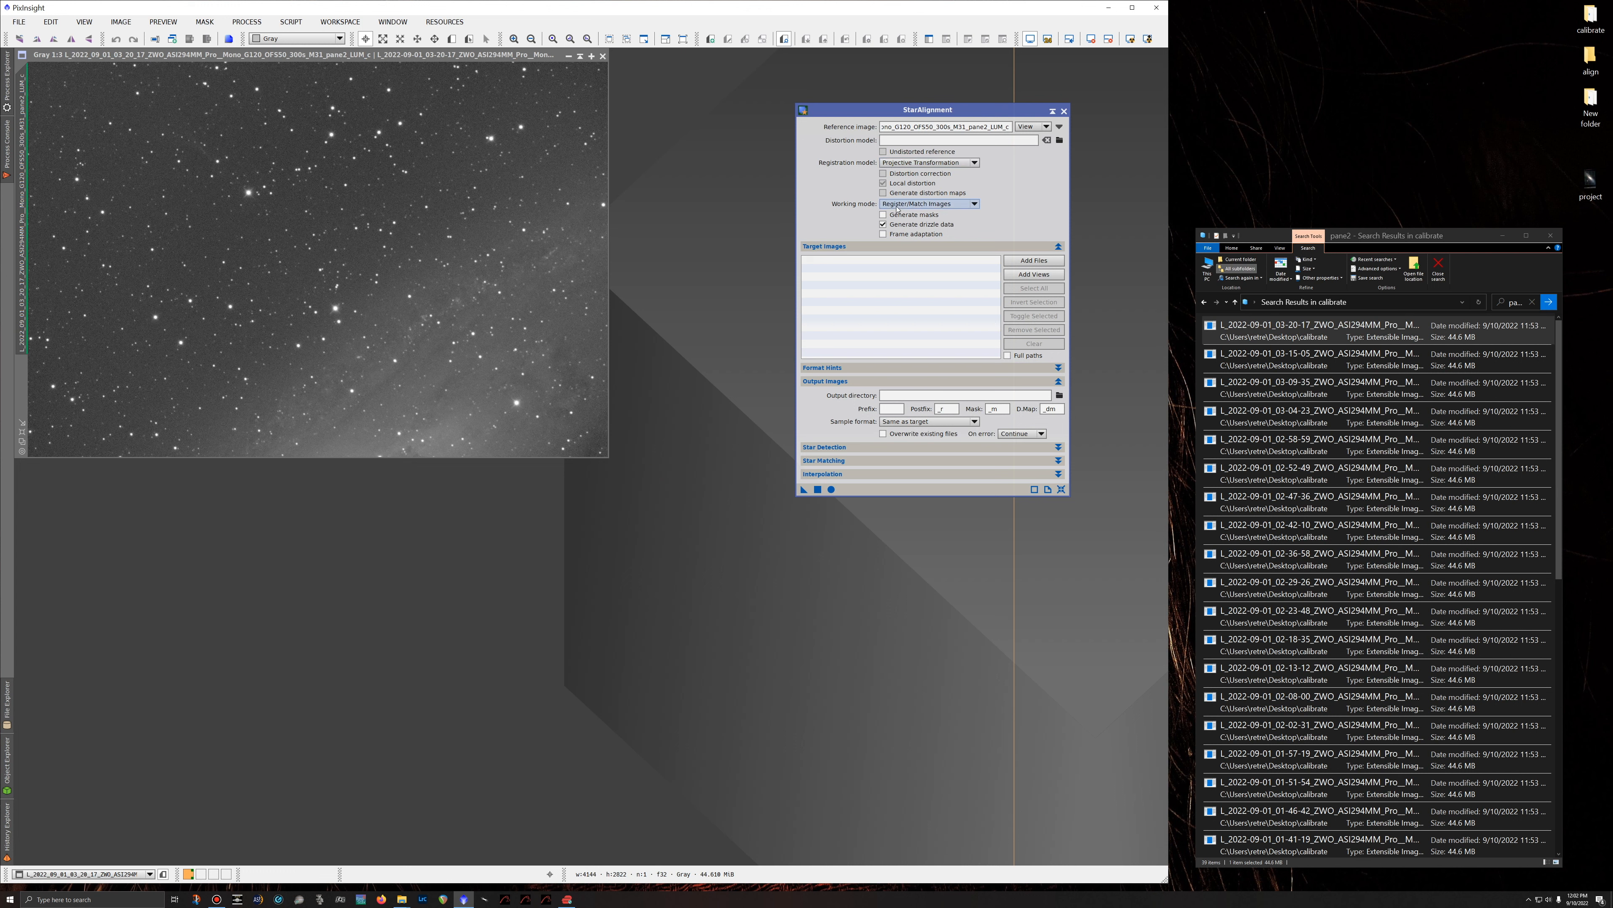
Add all calibrated pane2 frames as StarAlignment target images and set the output directory to the align folder on the desktop.
left_click(1297, 336)
key("ctrl+a")
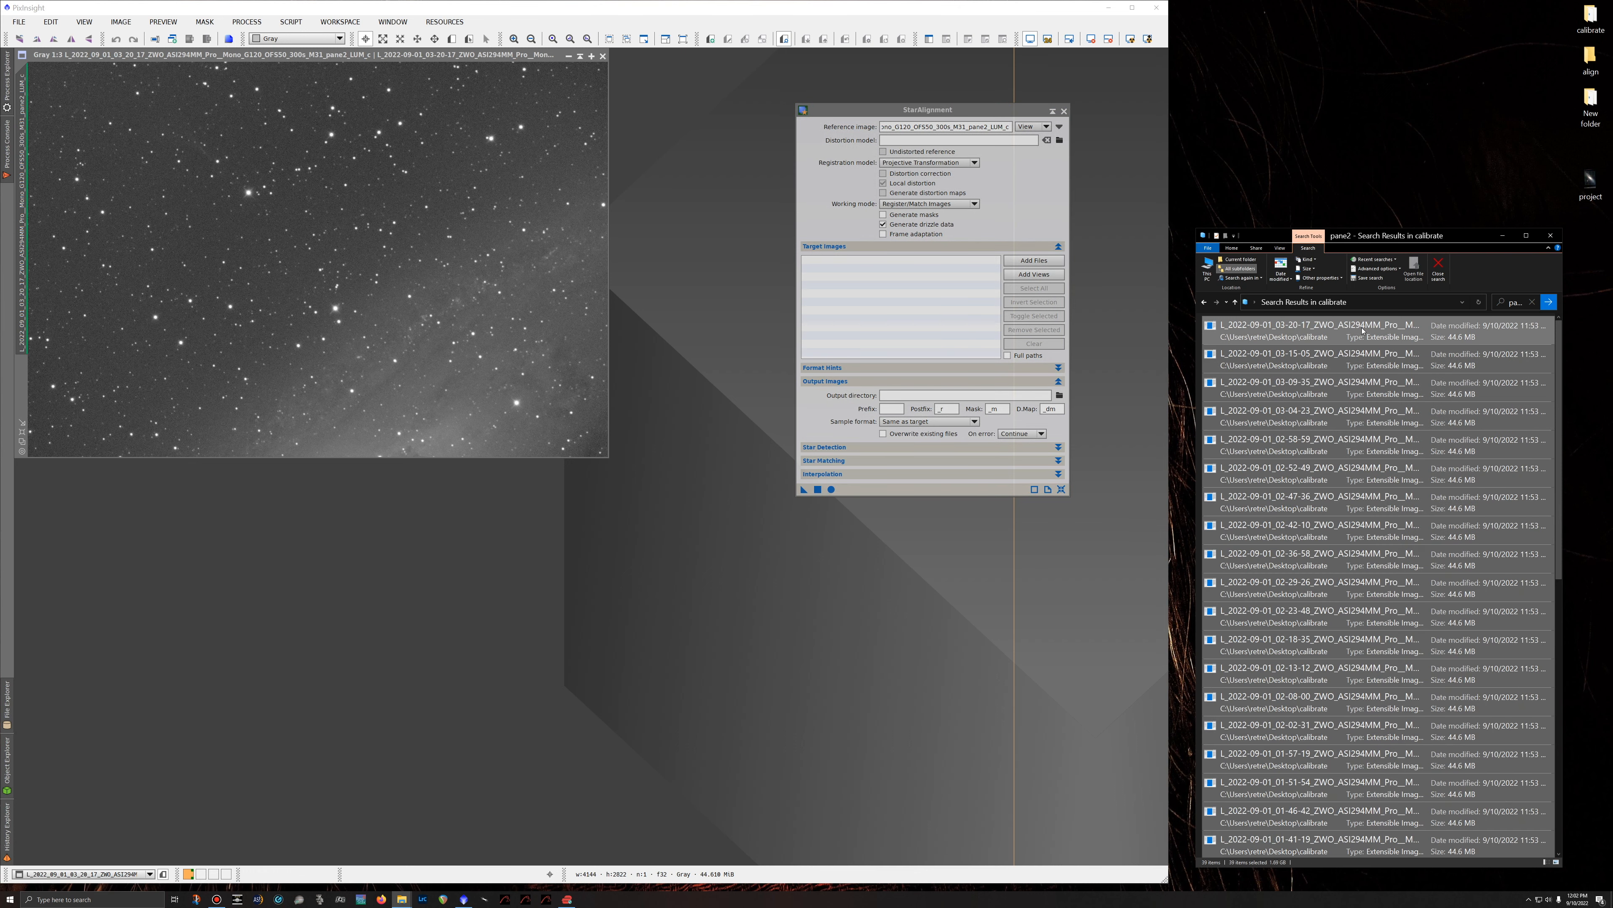
left_click_drag(1407, 330, 935, 298)
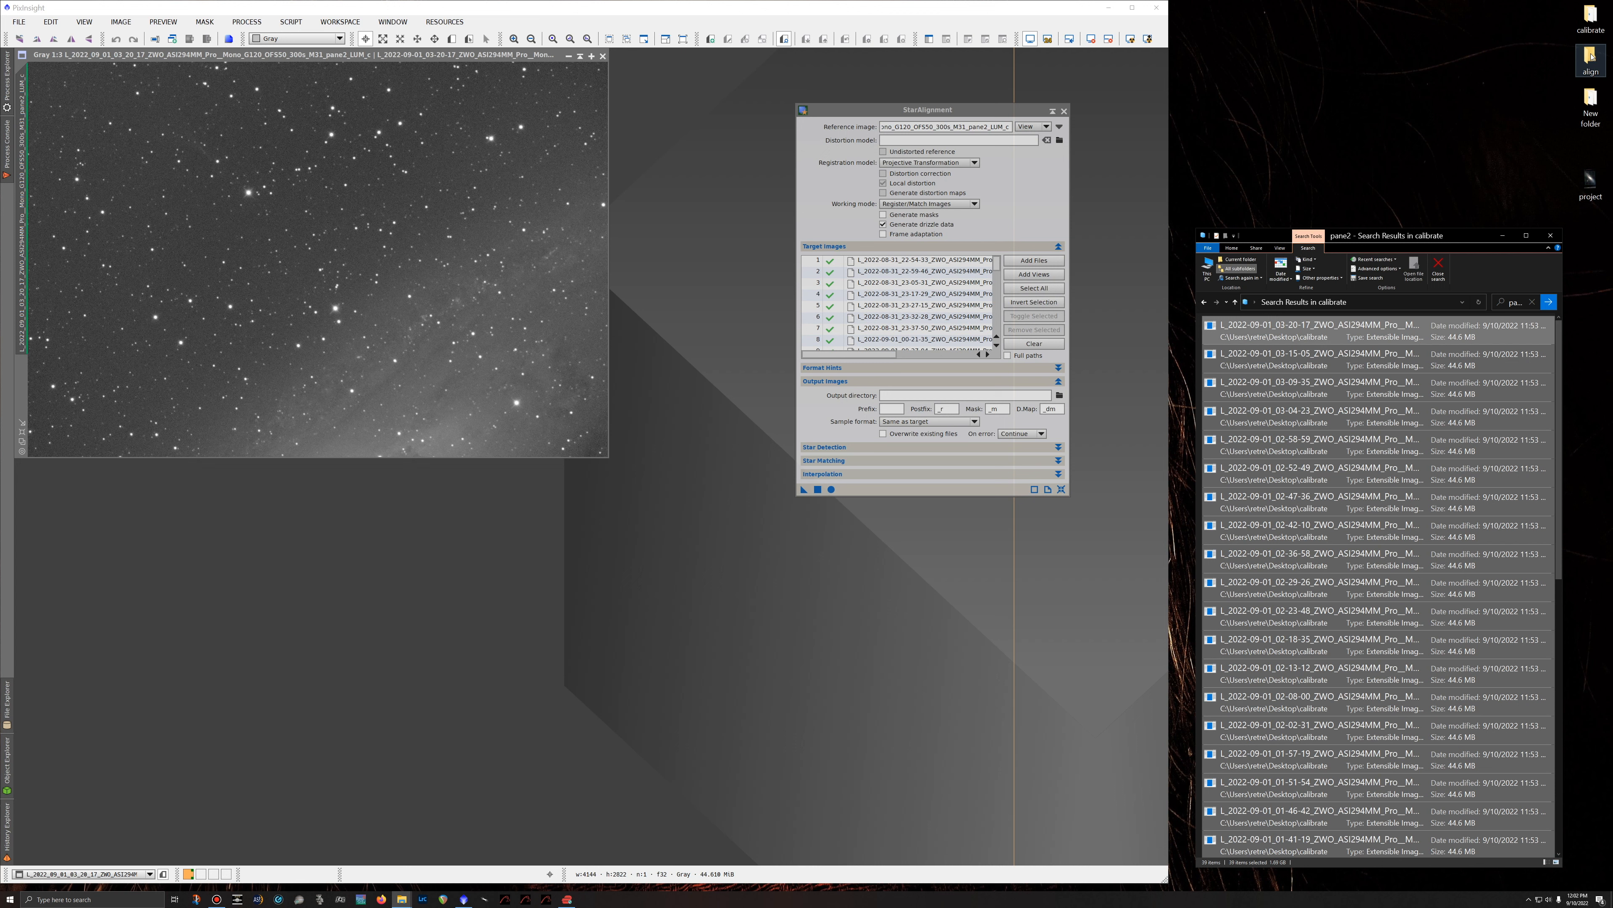
left_click_drag(1592, 56, 922, 391)
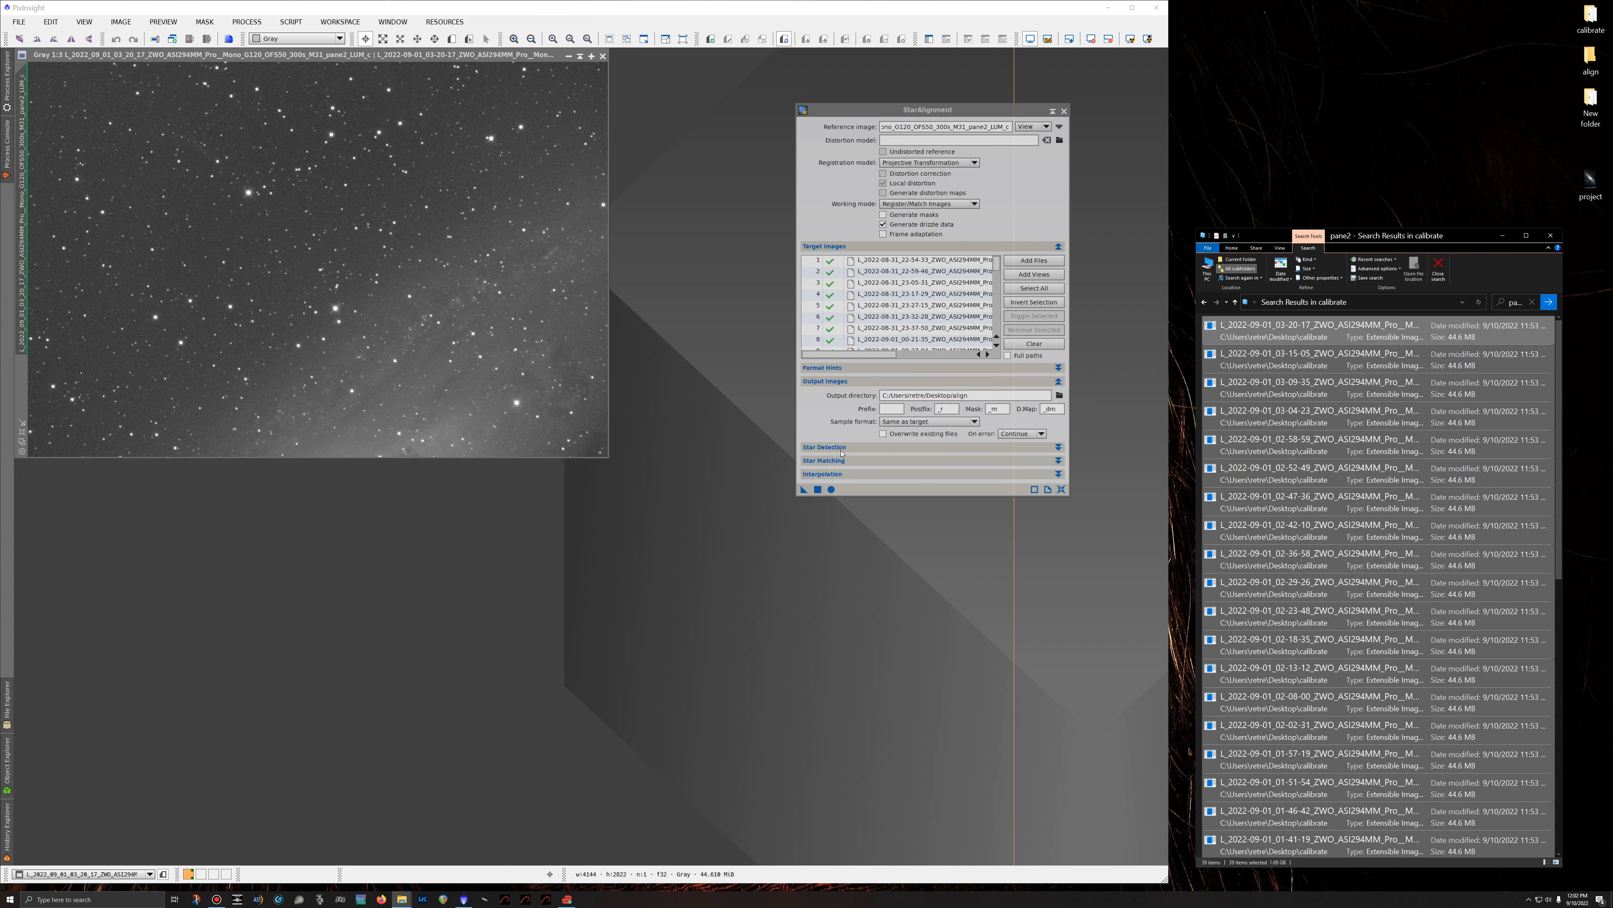
Check the Star Detection and Star Matching sections and run StarAlignment on the pane 2 frames.
left_click(822, 447)
left_click(824, 448)
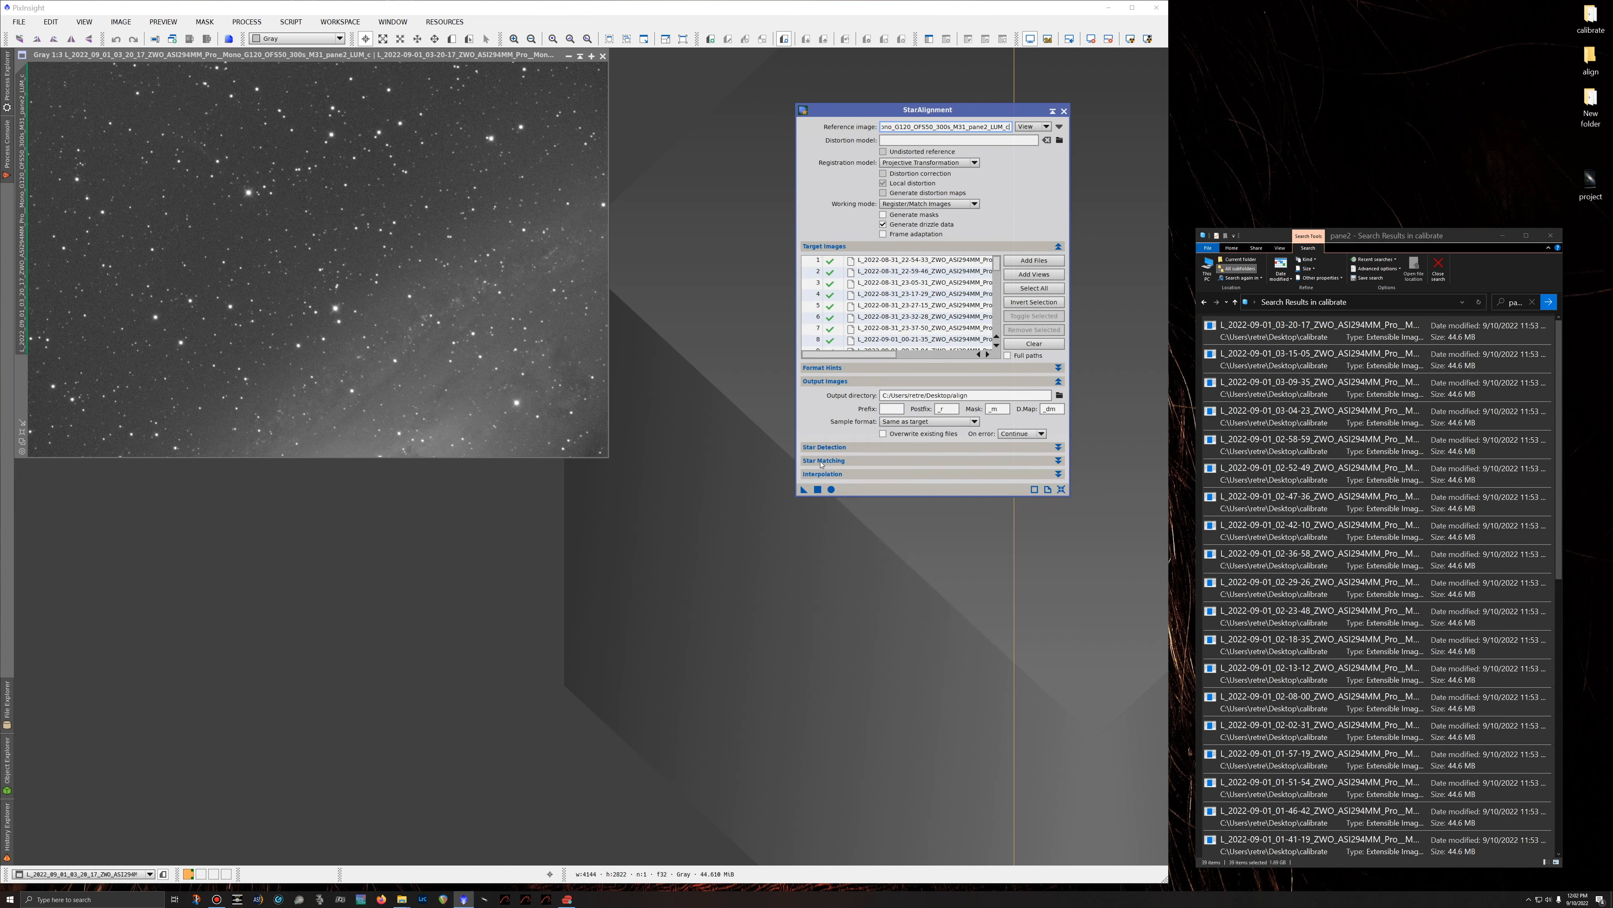
left_click(820, 462)
left_click(825, 460)
left_click(832, 490)
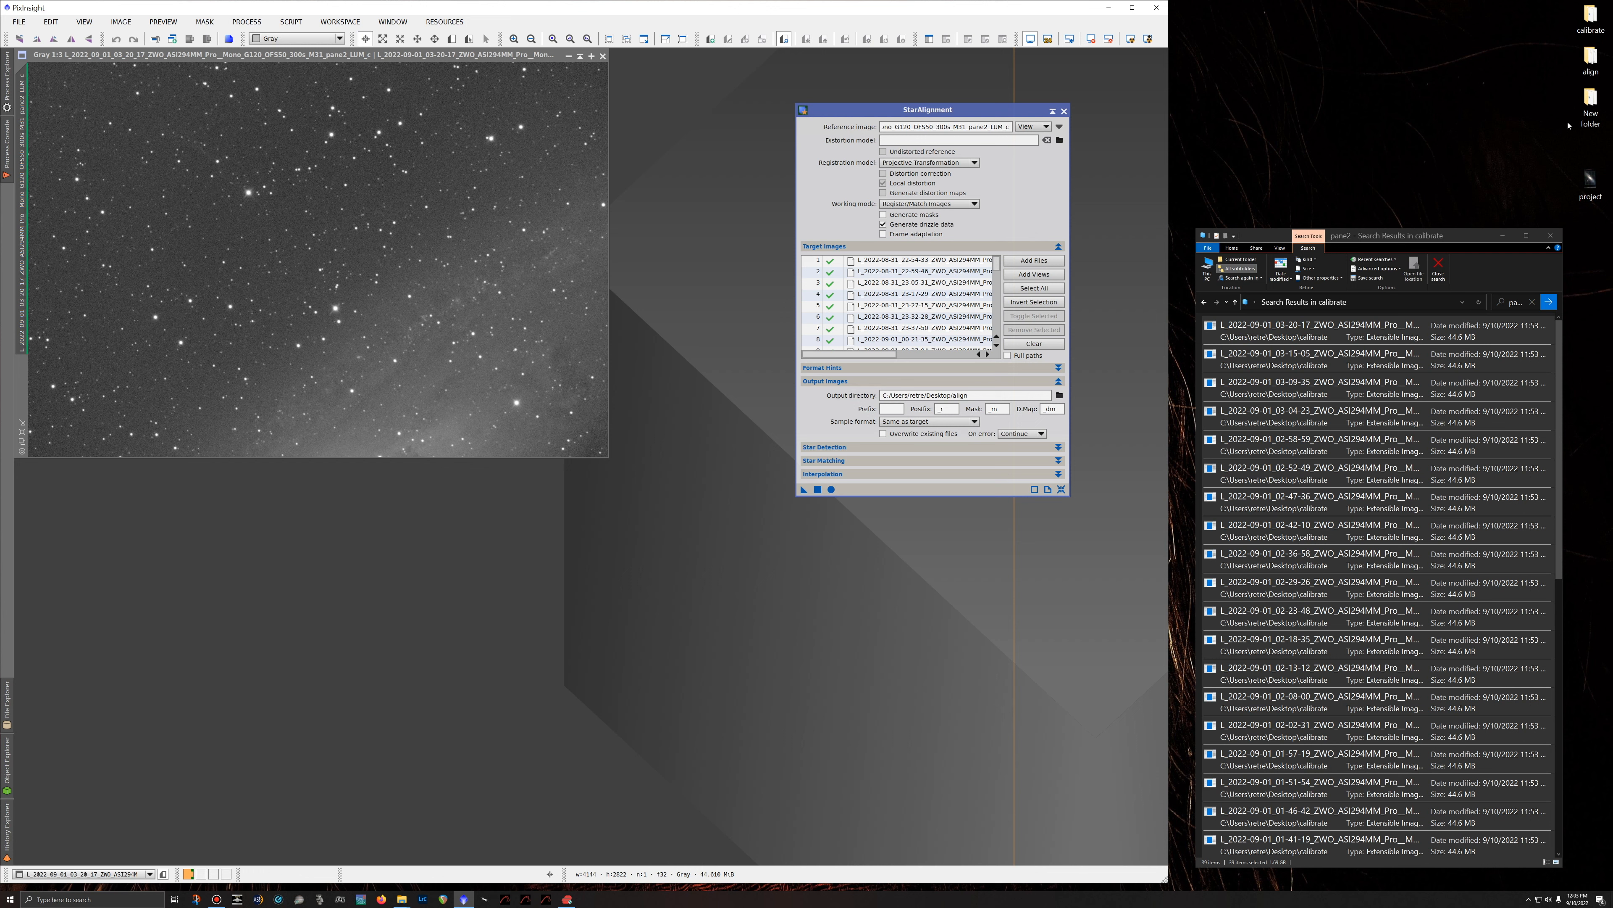
Open the align folder from the desktop, place its window clear of the search results, and close the pane 2 reference image.
double_click(1590, 58)
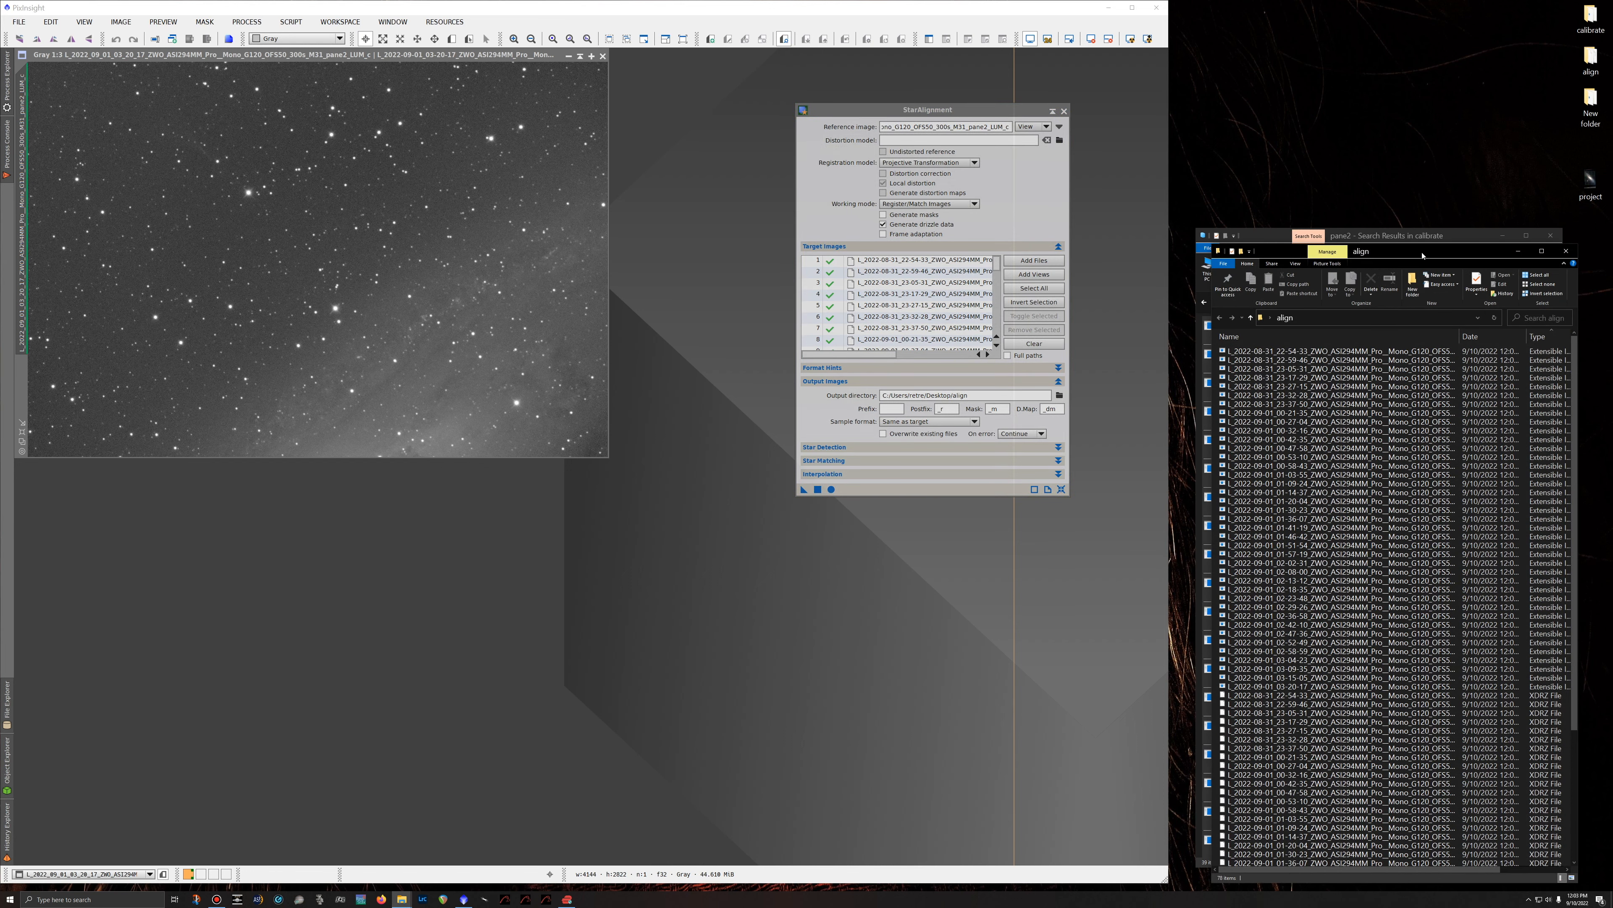
left_click_drag(1421, 254, 1417, 113)
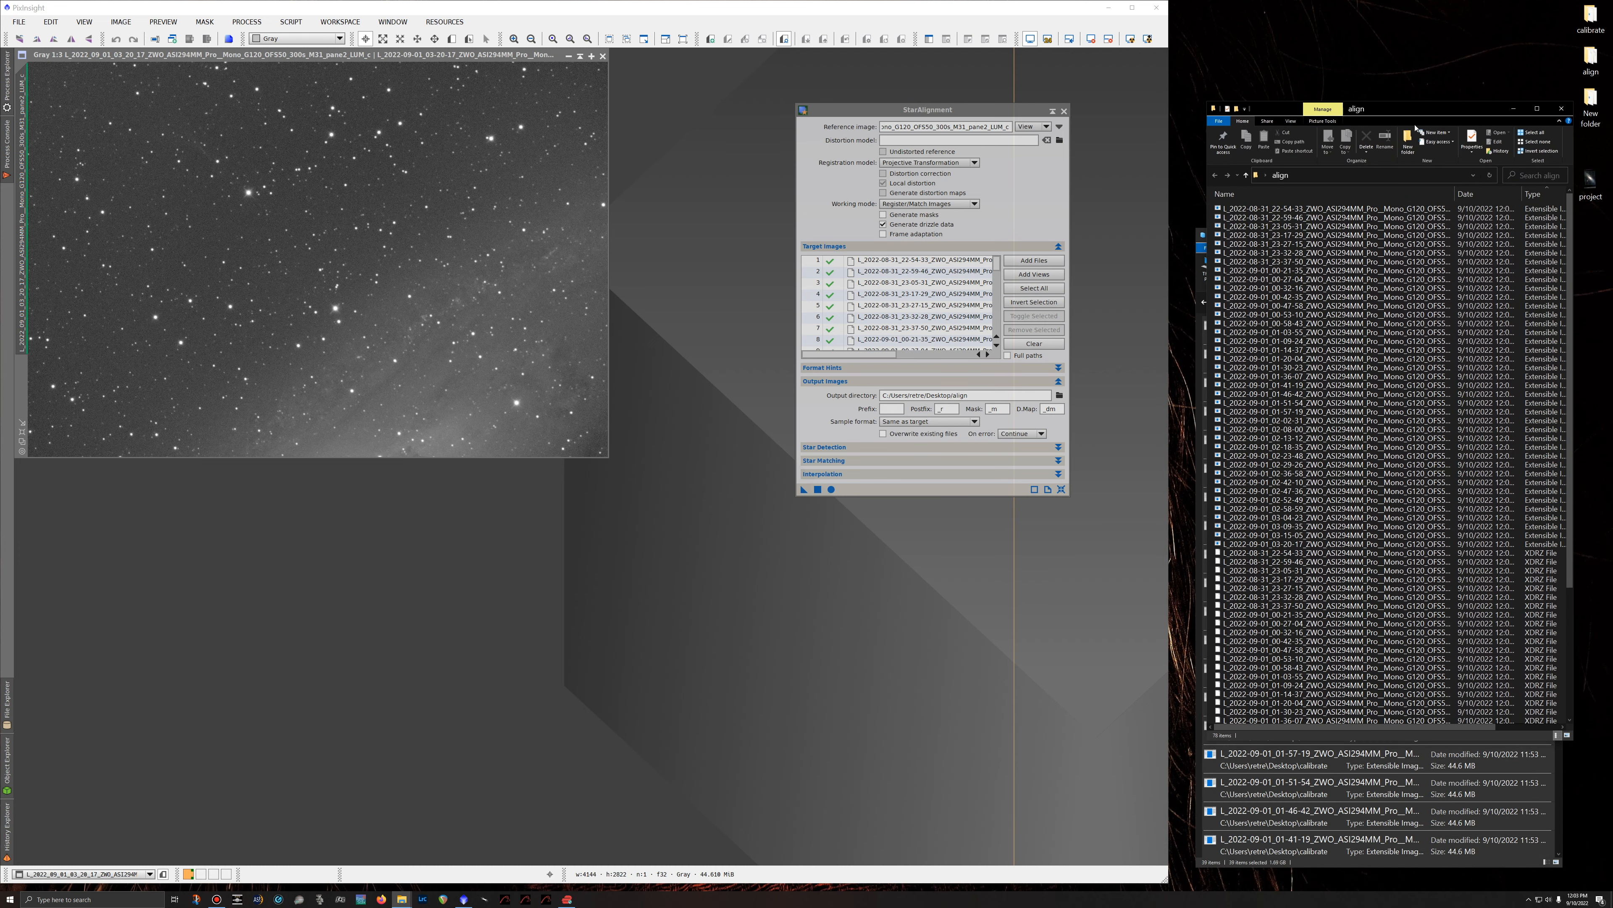
left_click(603, 56)
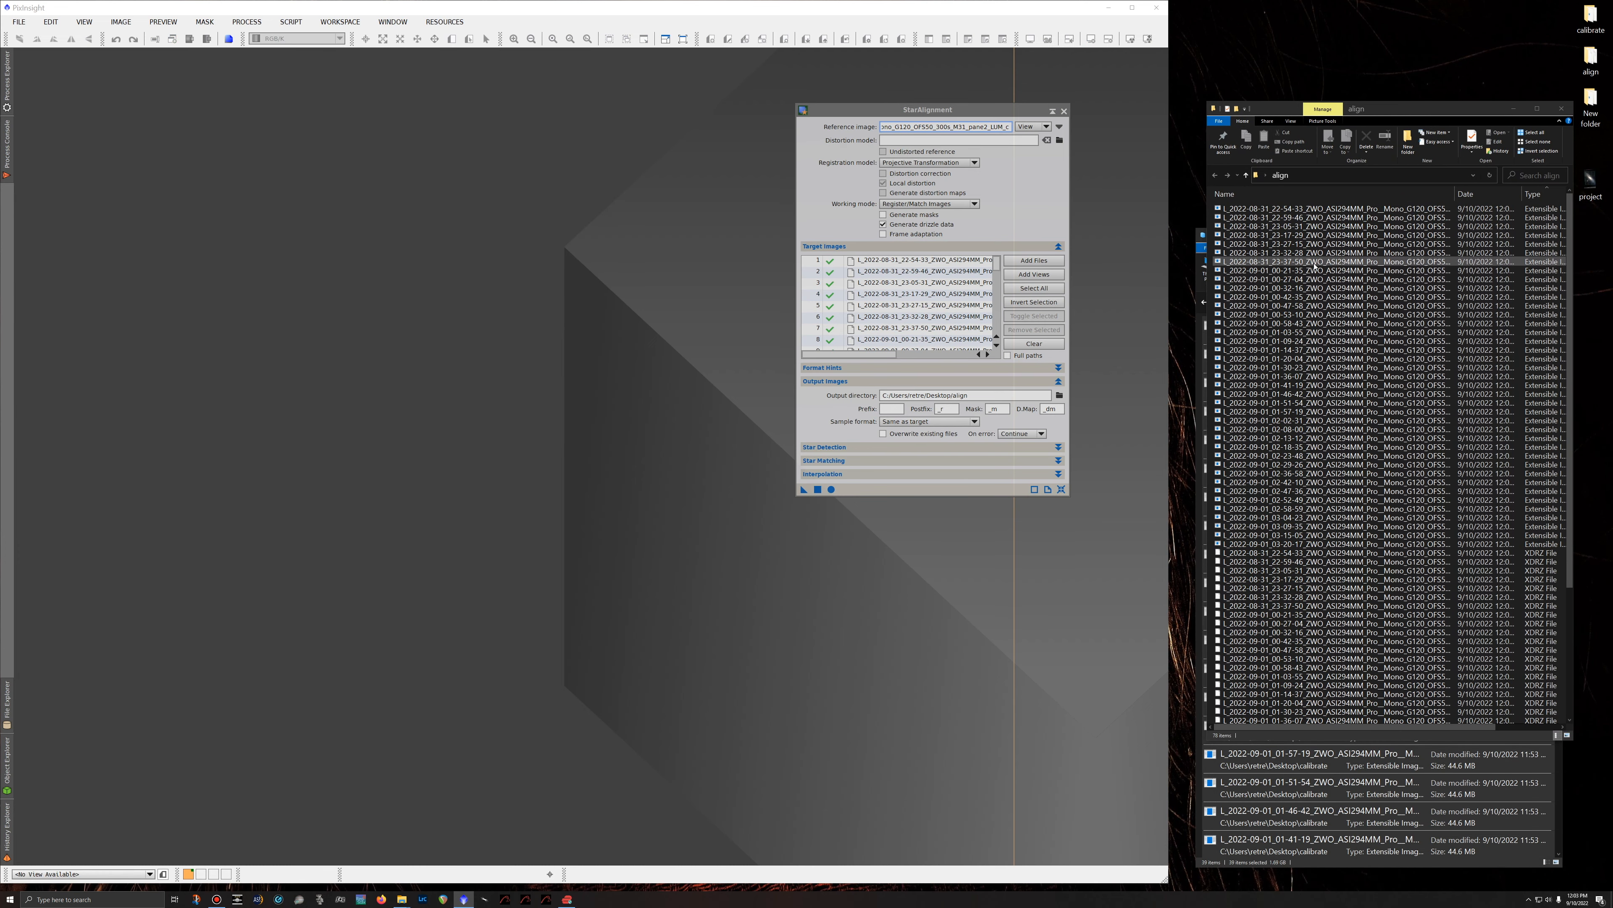
Open the aligned 2022-08-31_23-32-28 frame in PixInsight, auto-stretch it, and move it higher in the workspace.
left_click_drag(1327, 253, 535, 300)
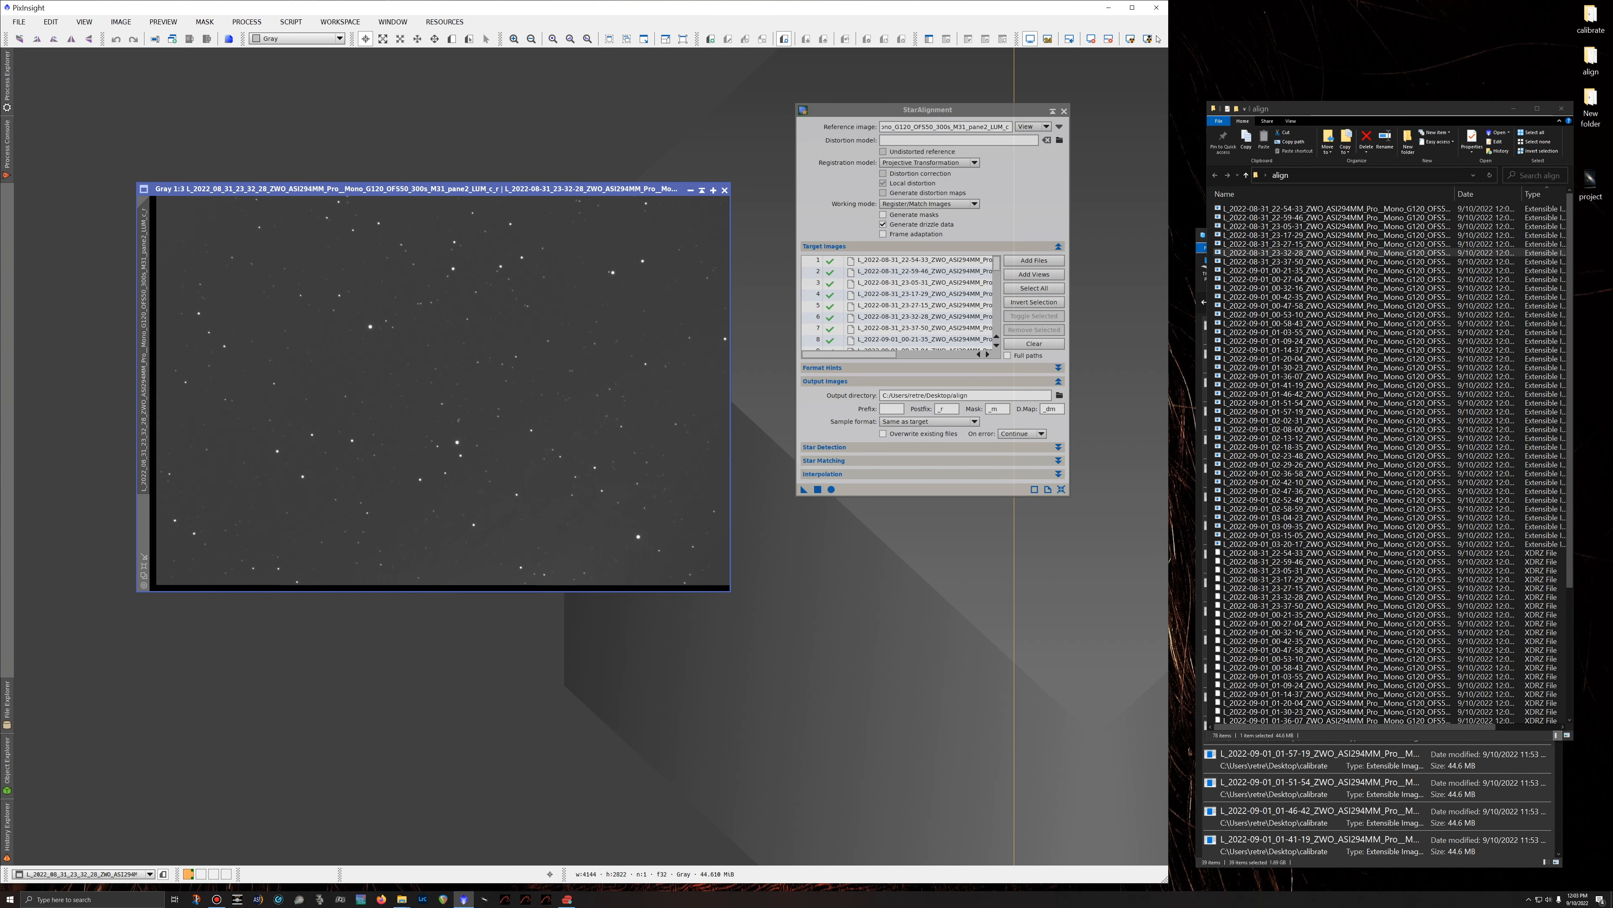
left_click(1131, 40)
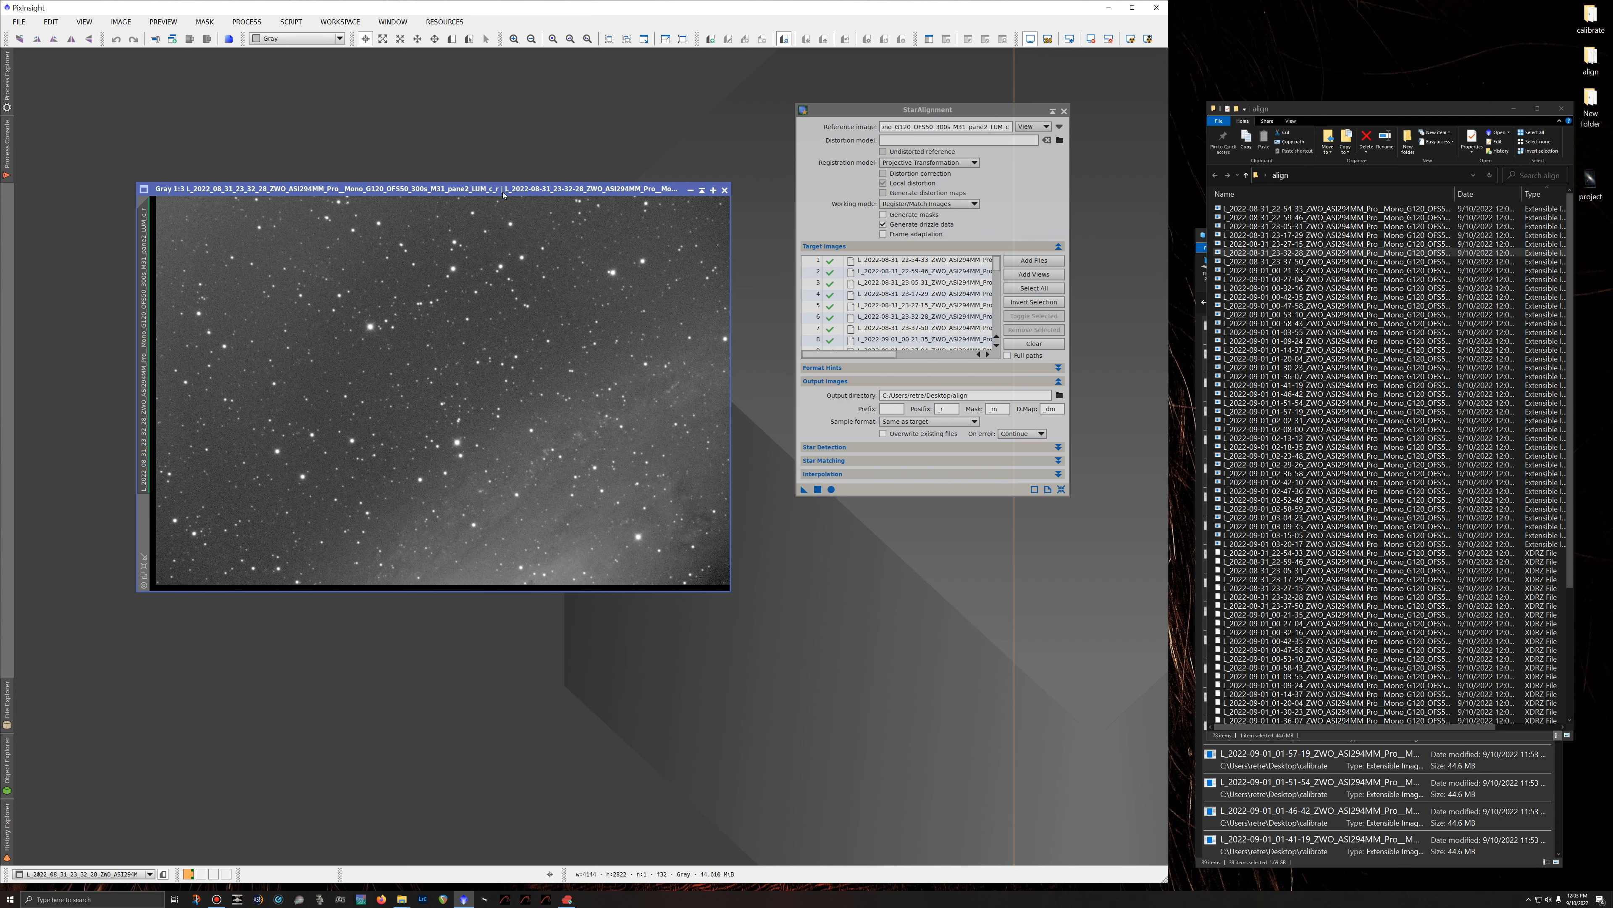
left_click_drag(502, 189, 467, 117)
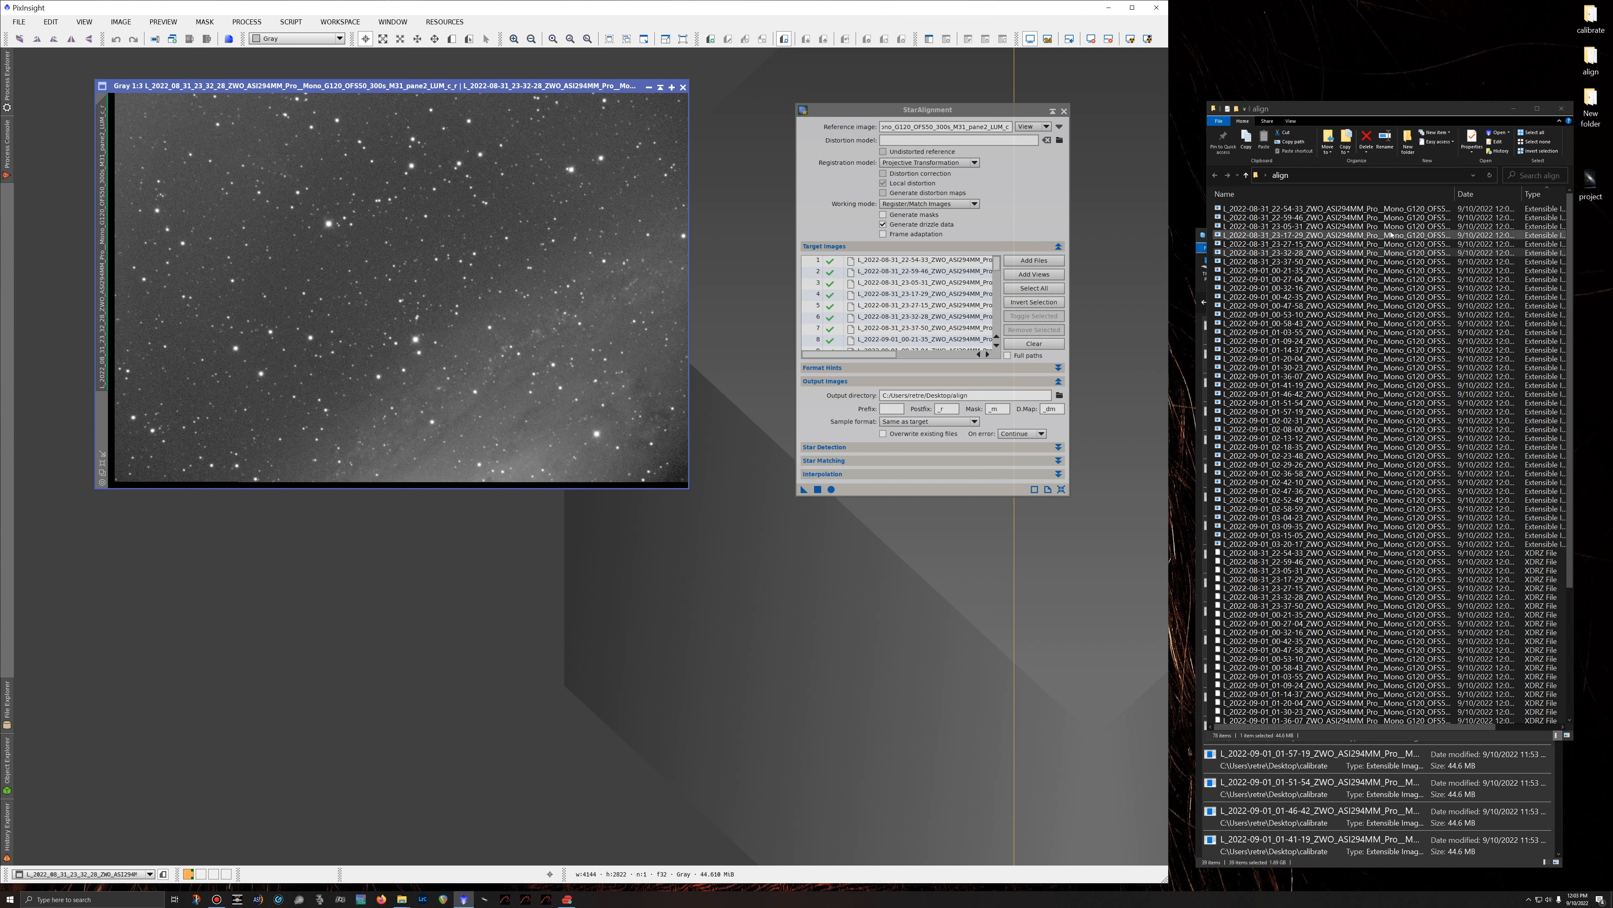
Open the aligned 2022-08-31_22-59-46 frame, auto-stretch it, and lay it exactly over the first frame to compare star positions.
left_click_drag(1383, 217, 499, 518)
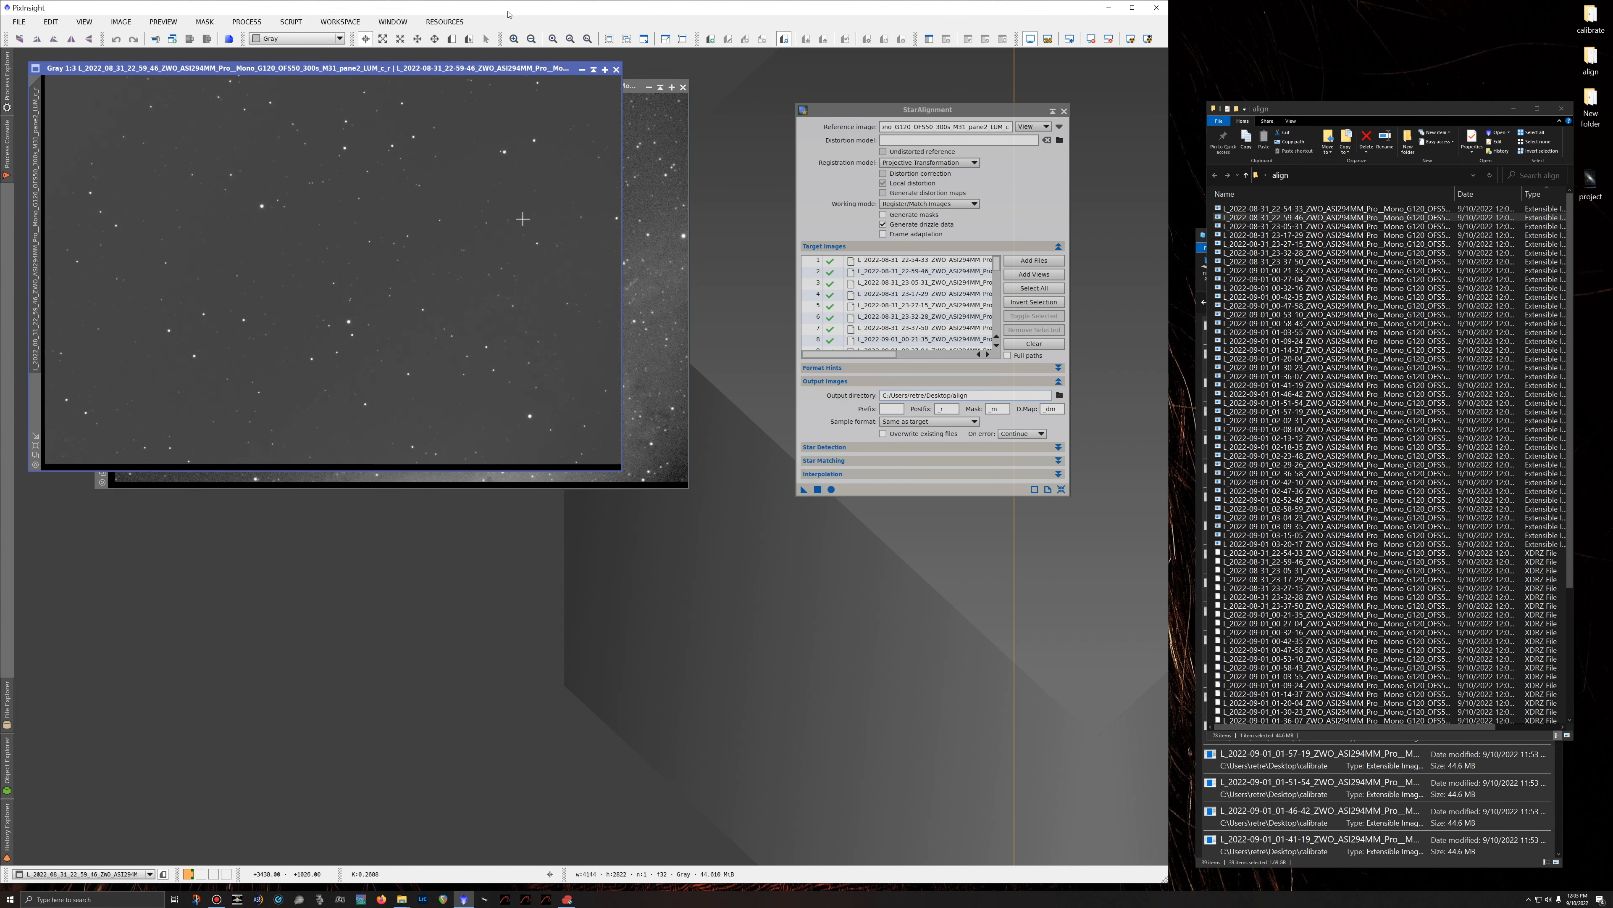
left_click(1130, 40)
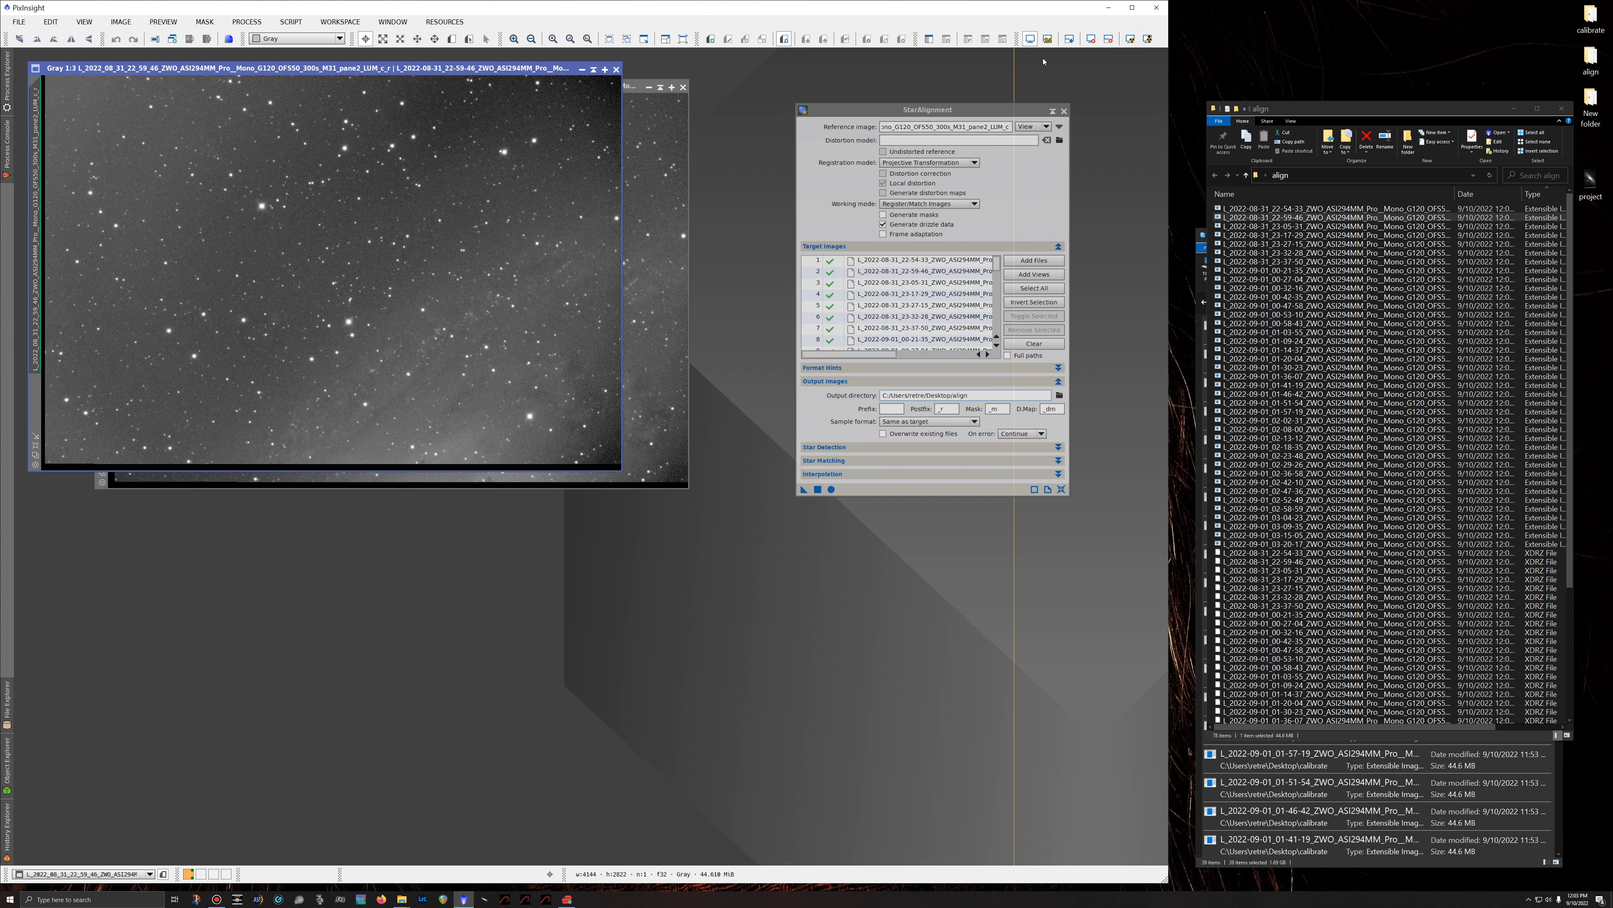
left_click_drag(416, 69, 486, 91)
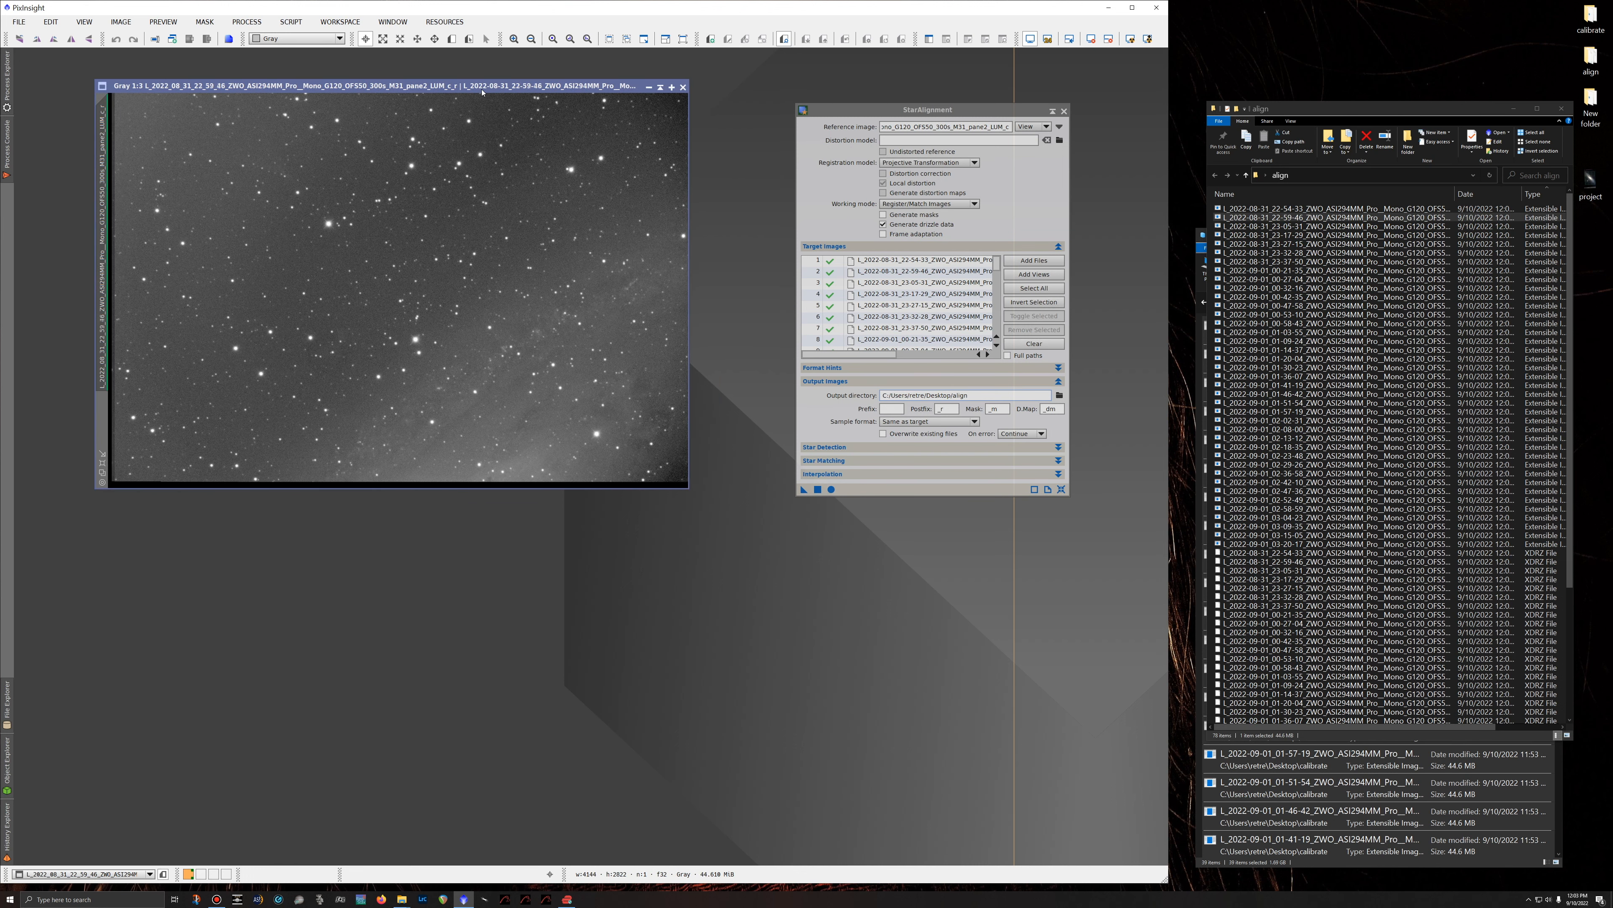
Move the upper aligned frame aside, then close both images and the align folder window.
left_click_drag(488, 87, 532, 137)
left_click(727, 136)
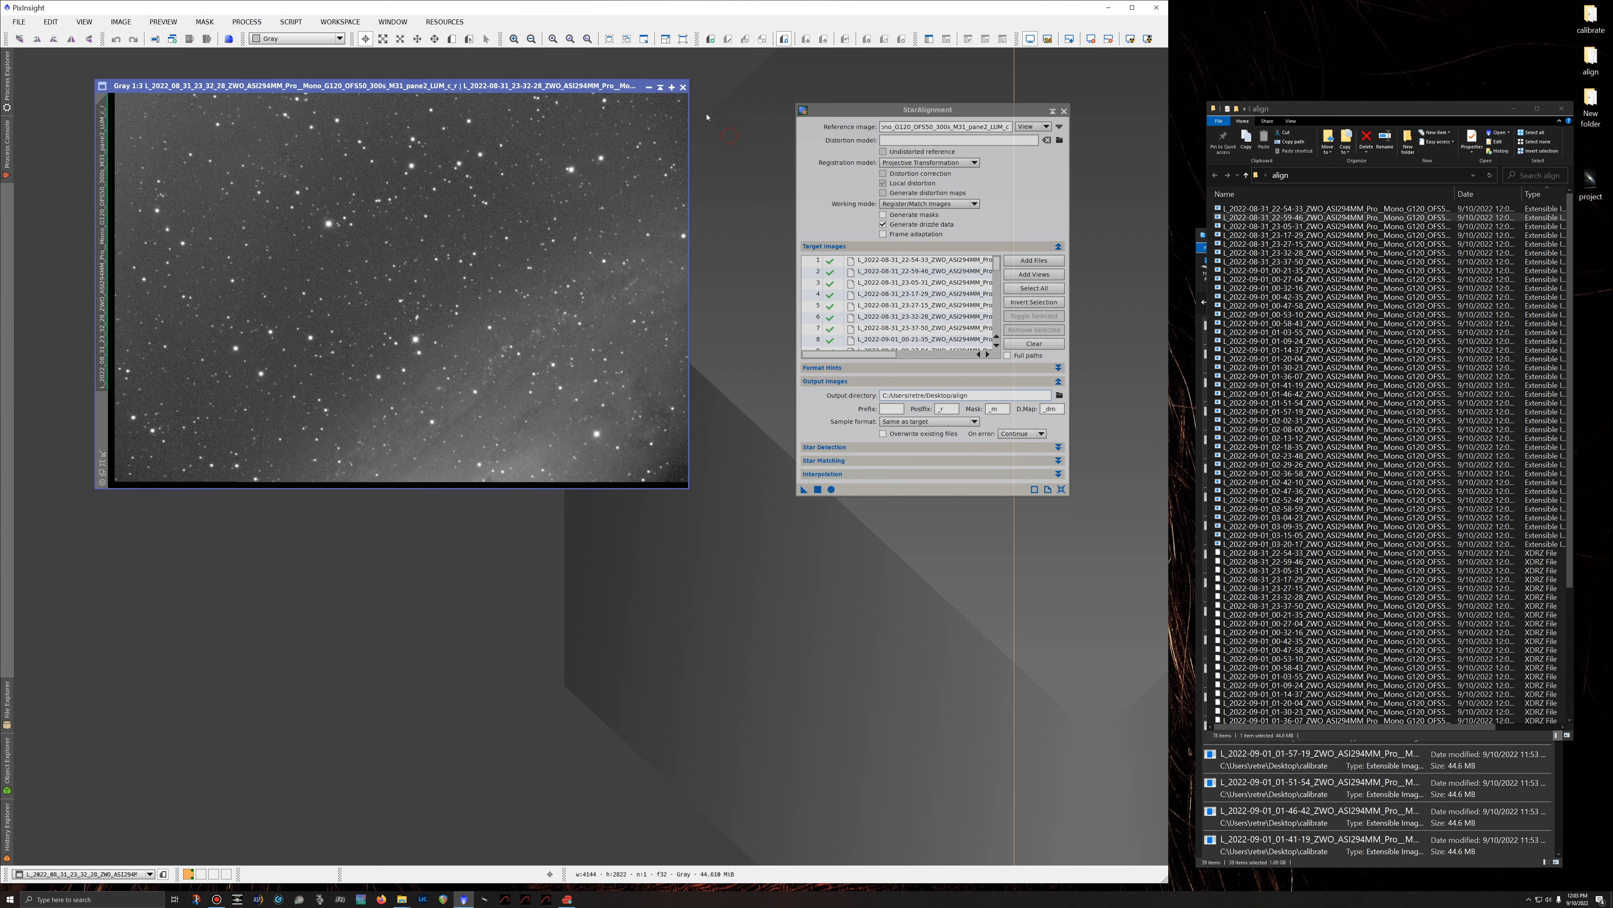
left_click(682, 87)
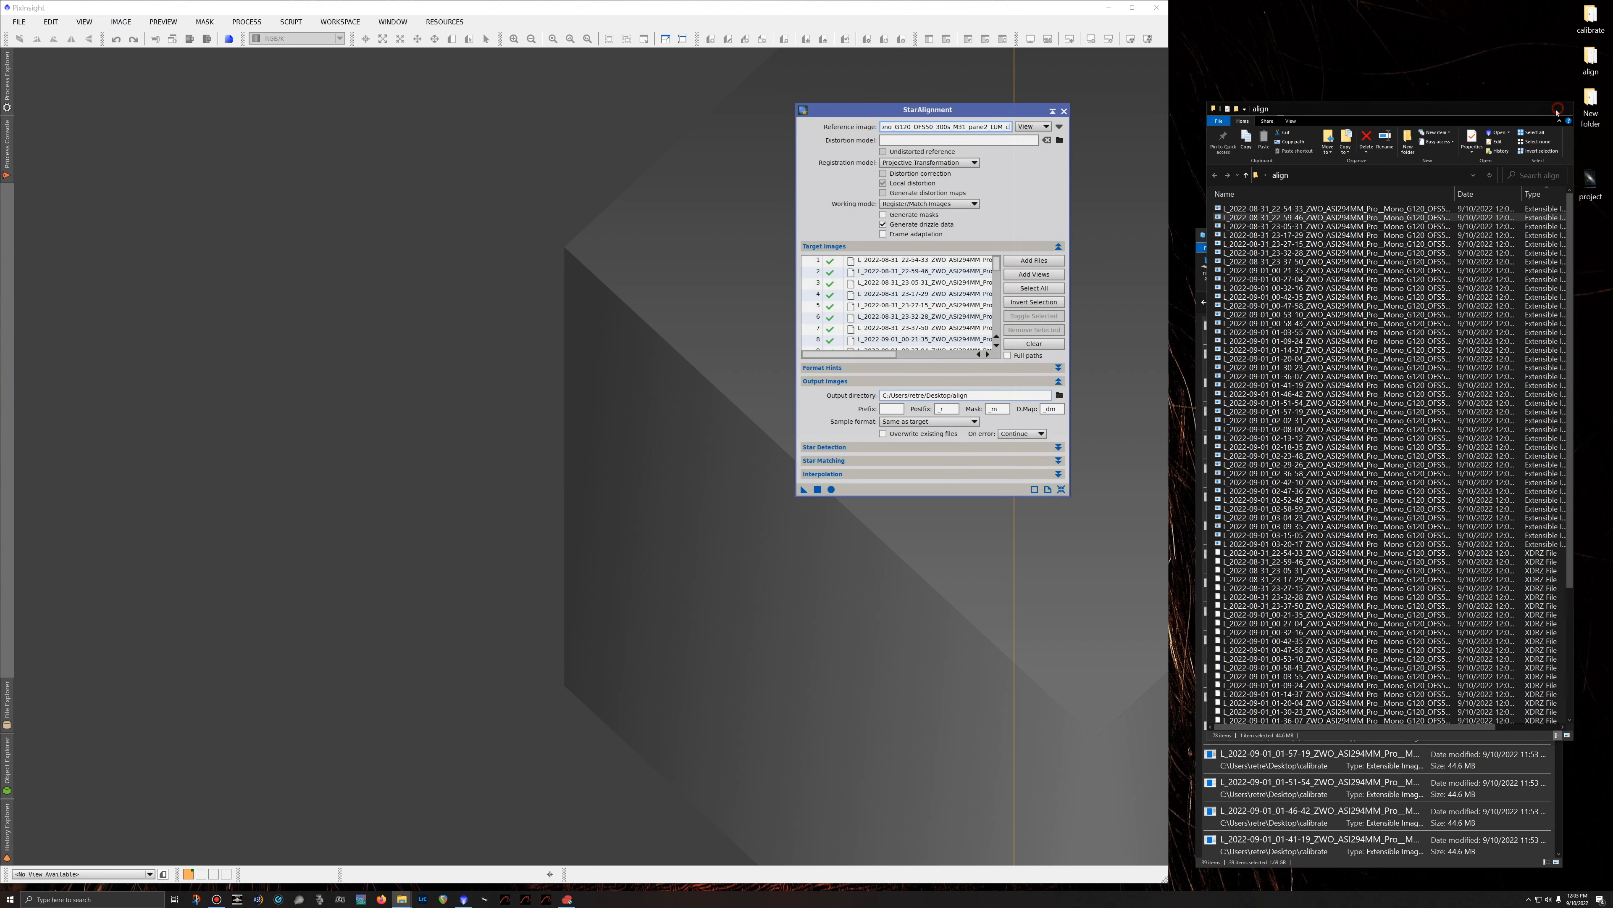
left_click(1560, 111)
Search the calibrate folder for pane3 and open the calibrated 2022-08-04_04-11-21 frame in PixInsight.
left_click(1514, 302)
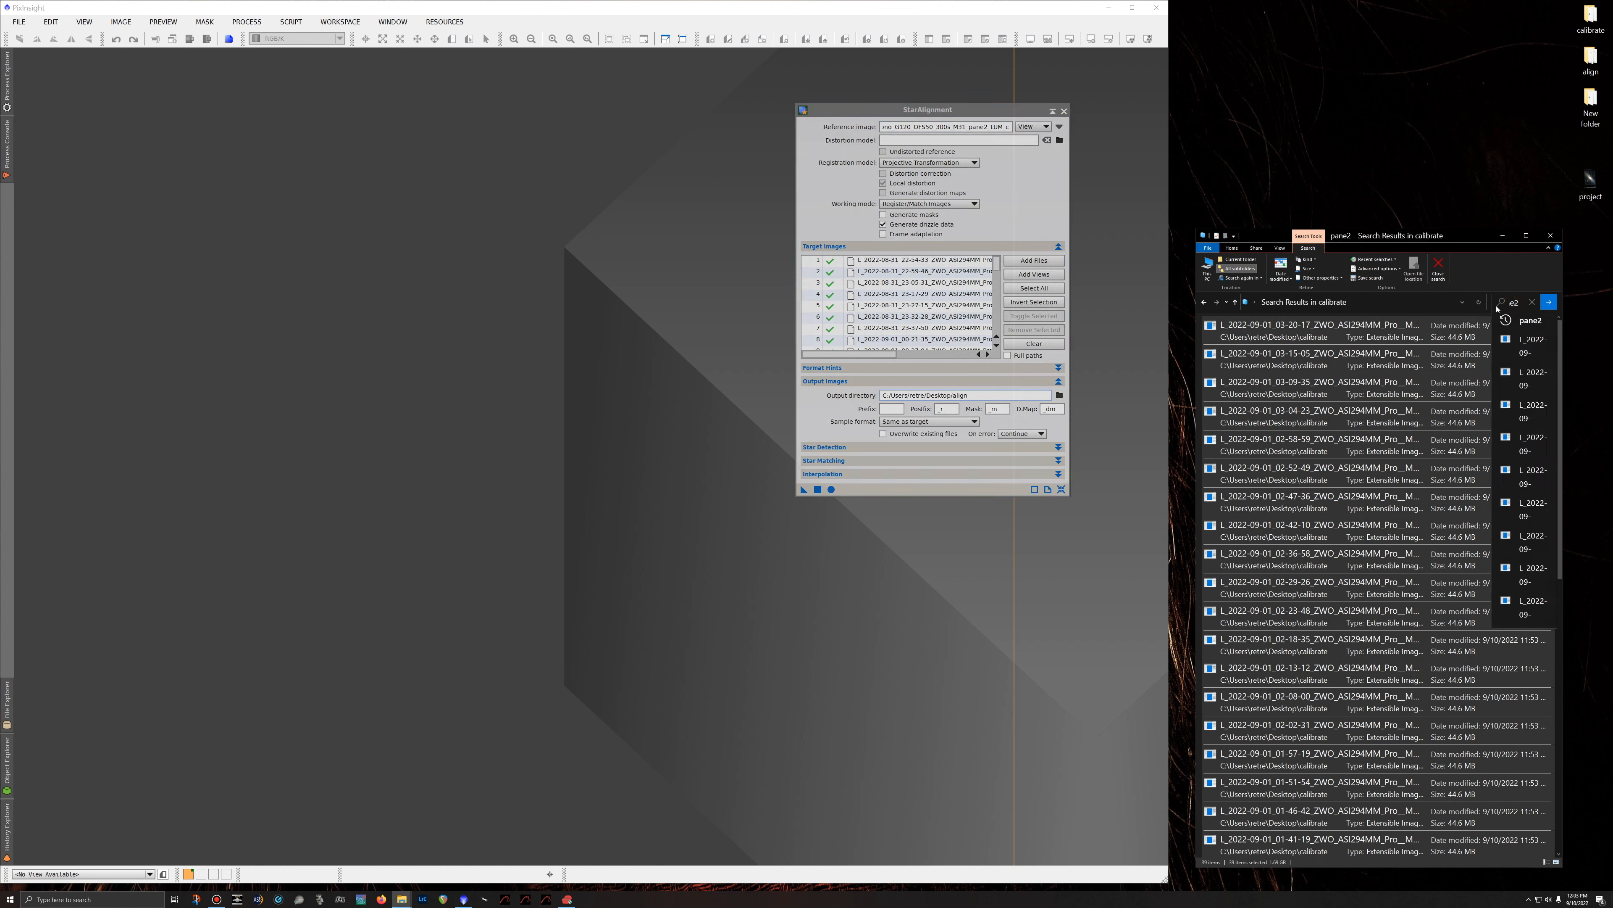
double_click(1513, 303)
type("pane3")
key("Return")
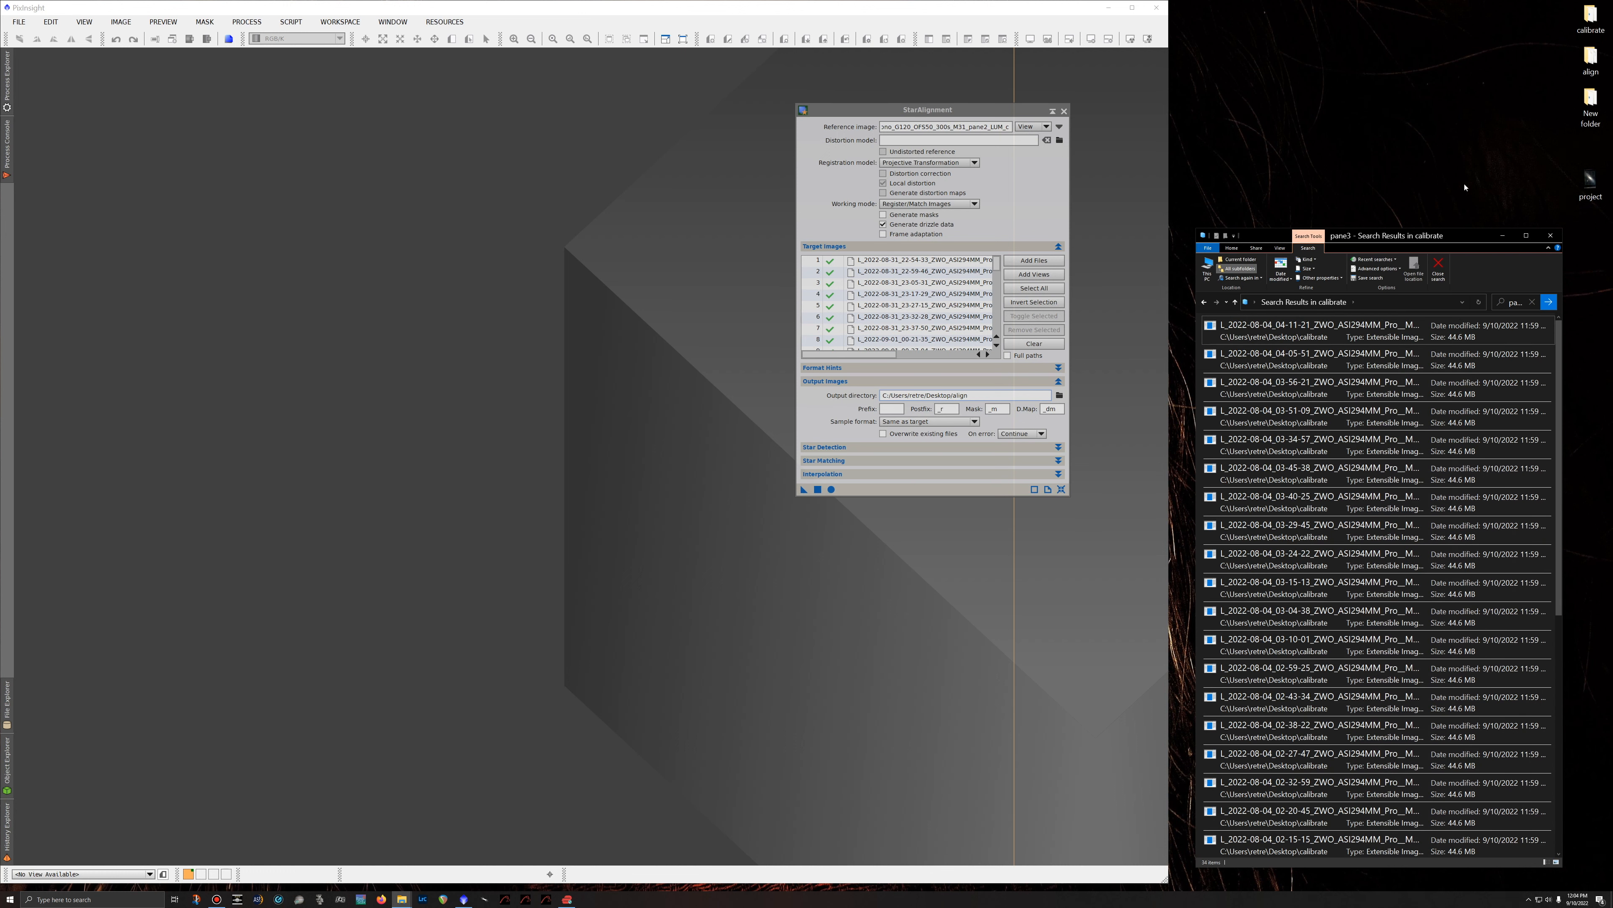
left_click_drag(1337, 329, 331, 183)
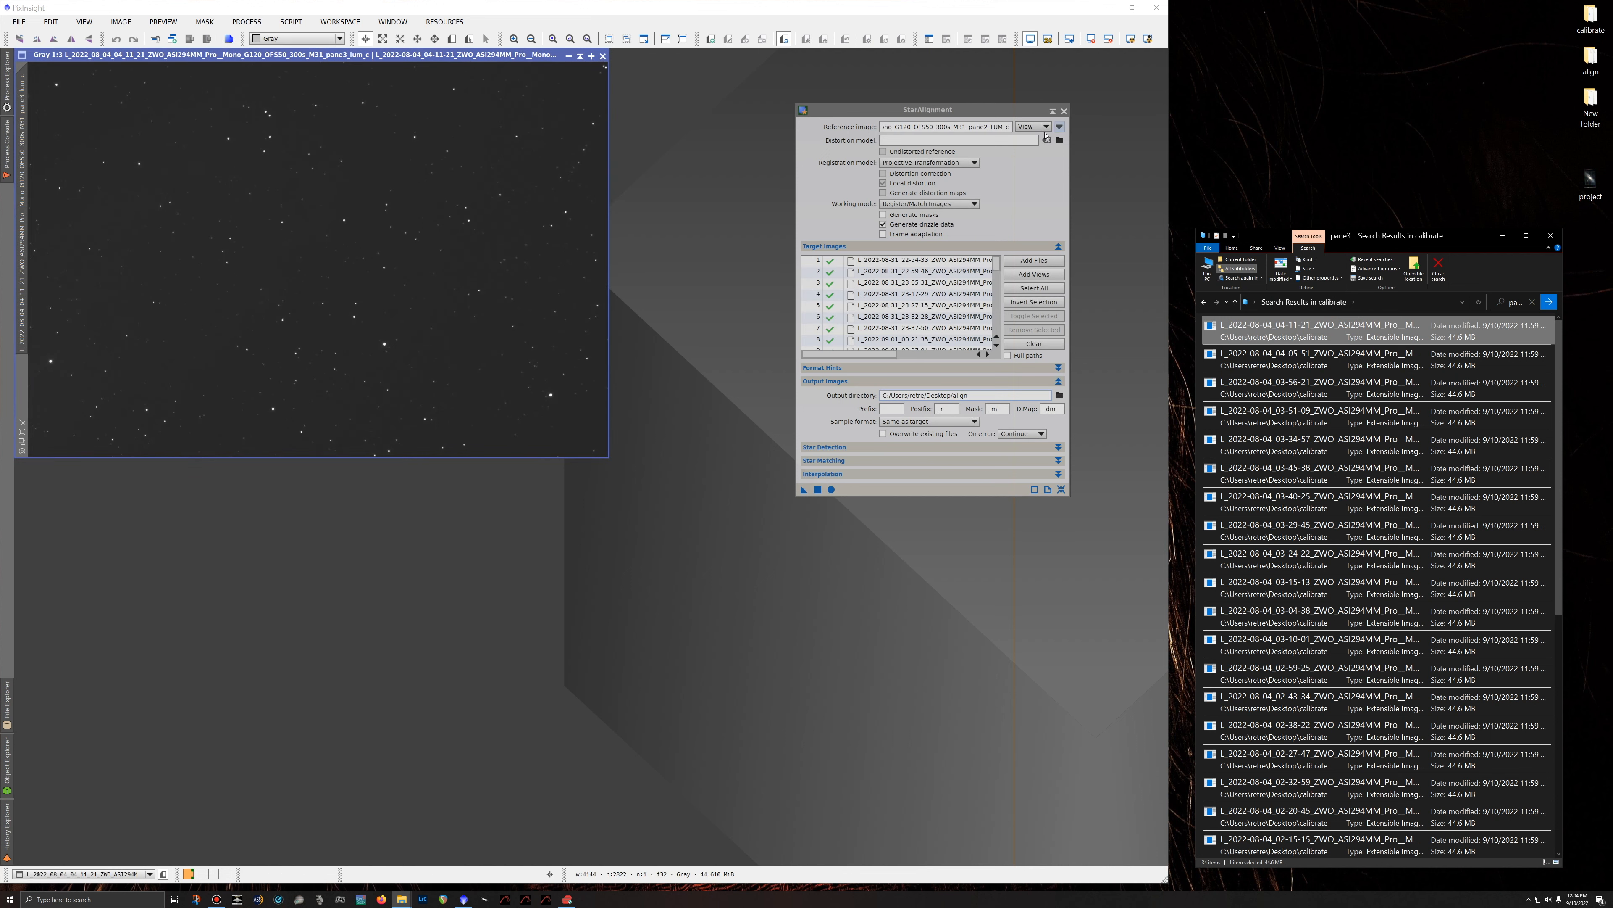
Select the open pane 3 frame's view as the StarAlignment reference image.
left_click(1059, 127)
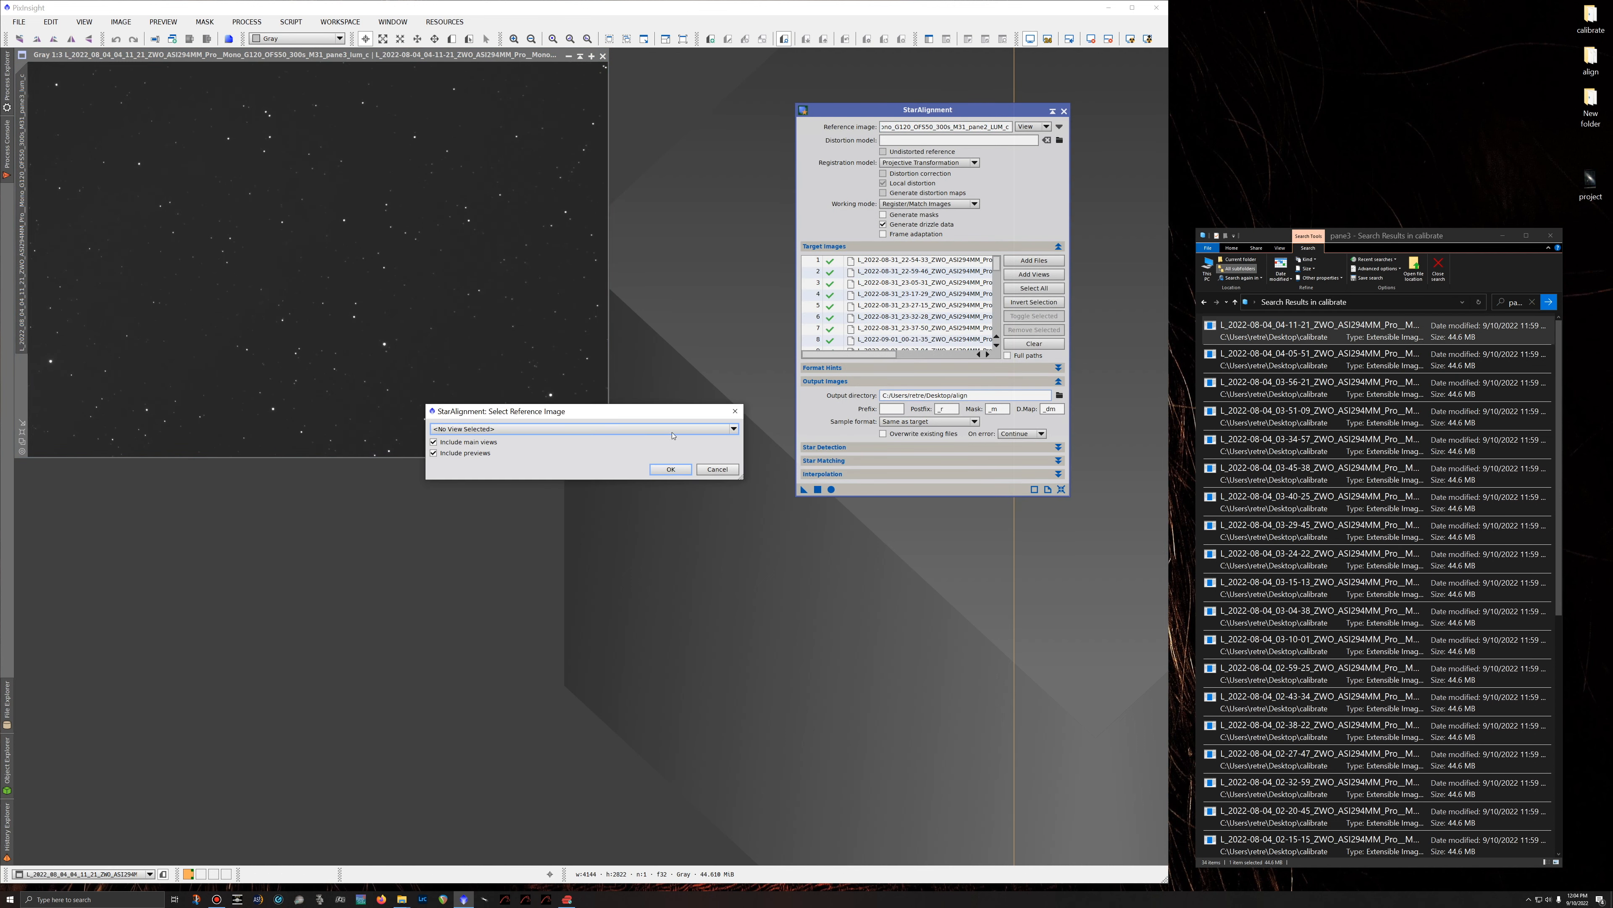
left_click(527, 429)
left_click(526, 452)
key("Return")
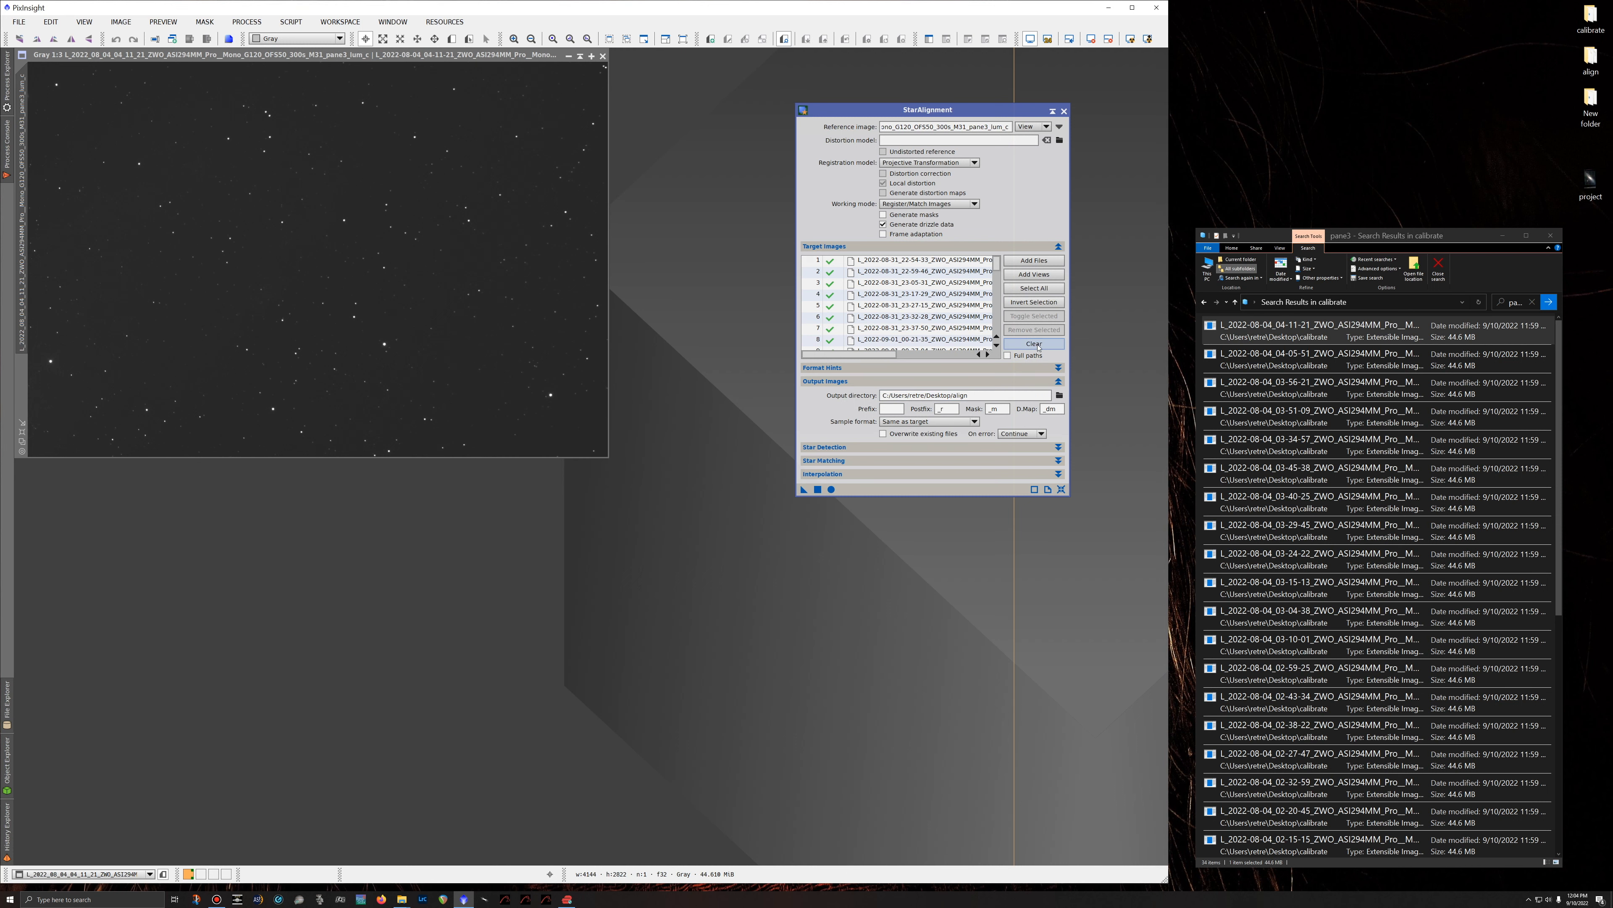
Replace the StarAlignment target list with all calibrated pane3 frames and run the alignment.
left_click(1034, 343)
left_click(1373, 329)
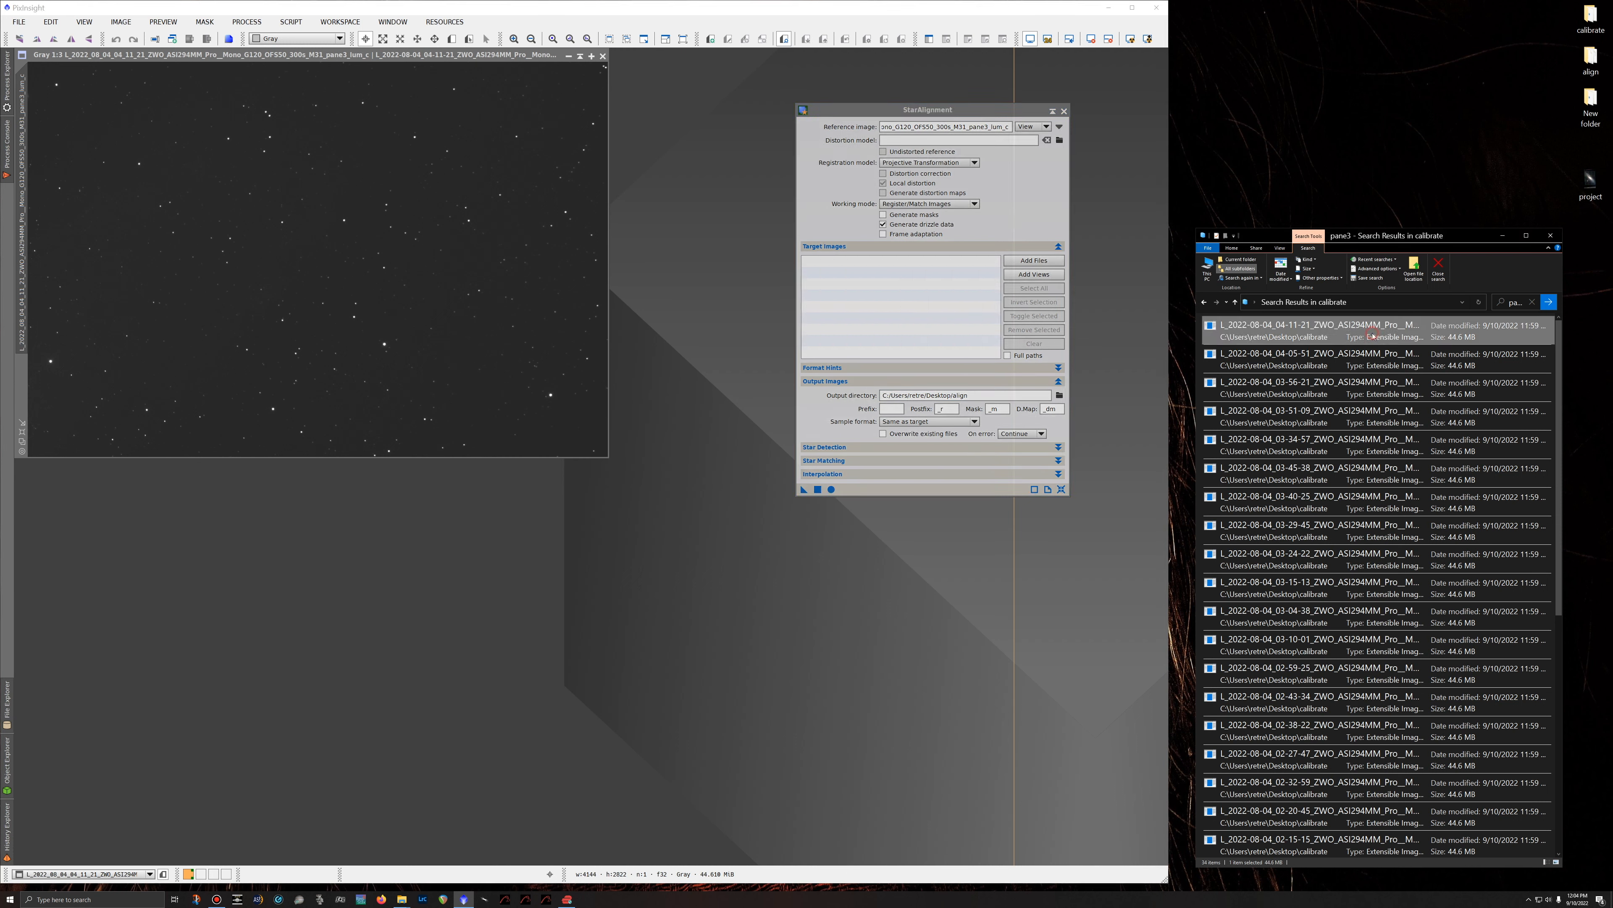
key("ctrl+a")
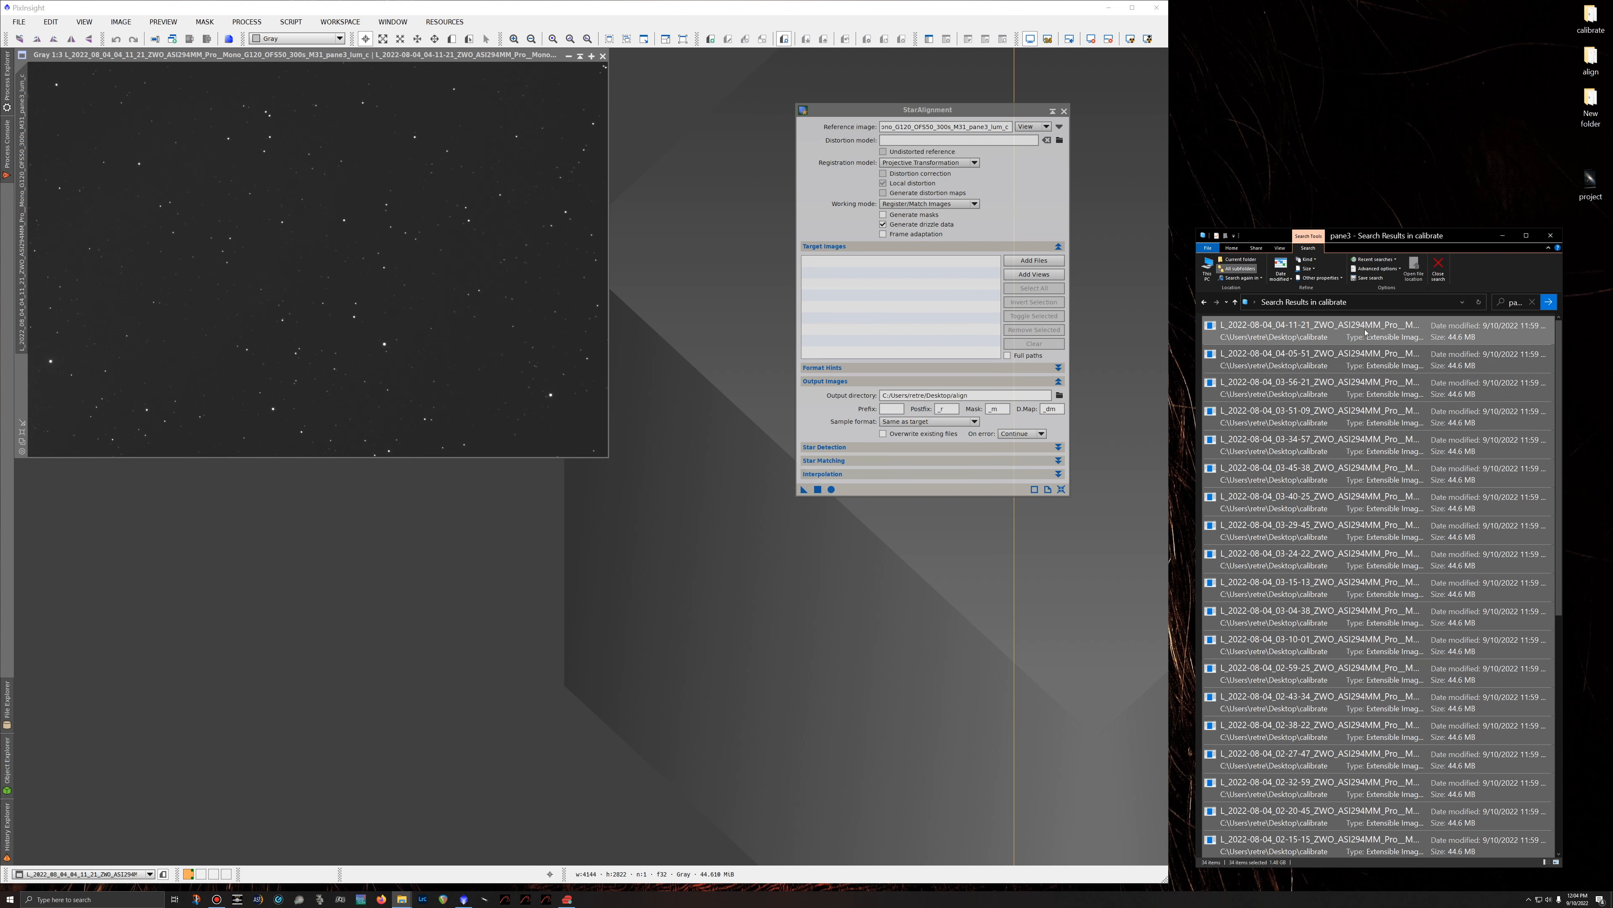
left_click_drag(1392, 328, 908, 297)
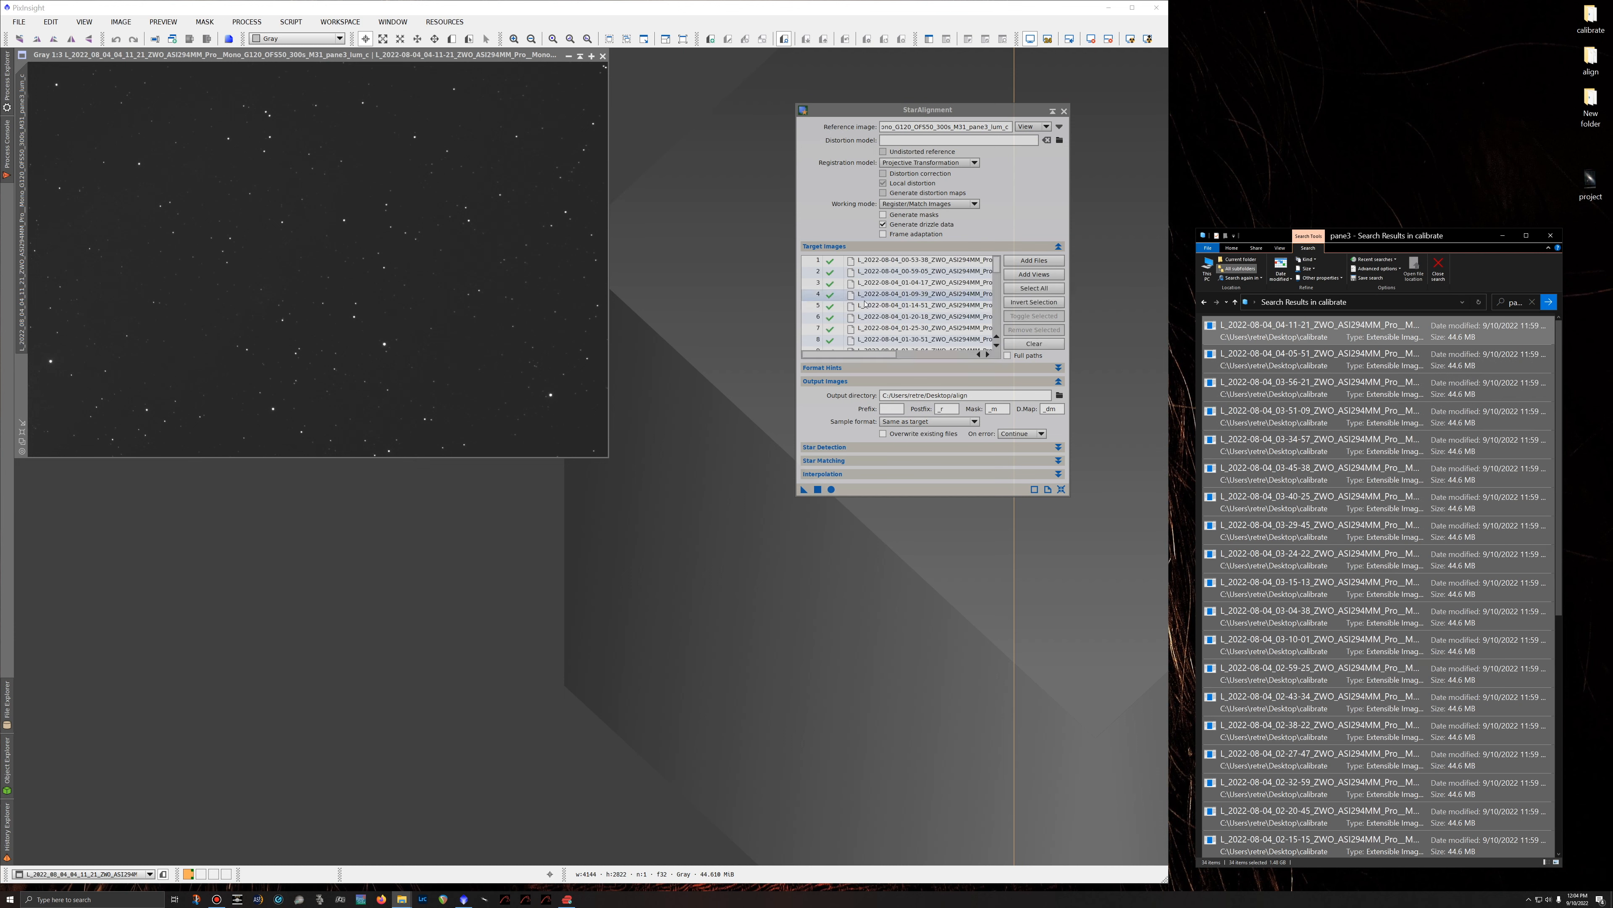
left_click(831, 488)
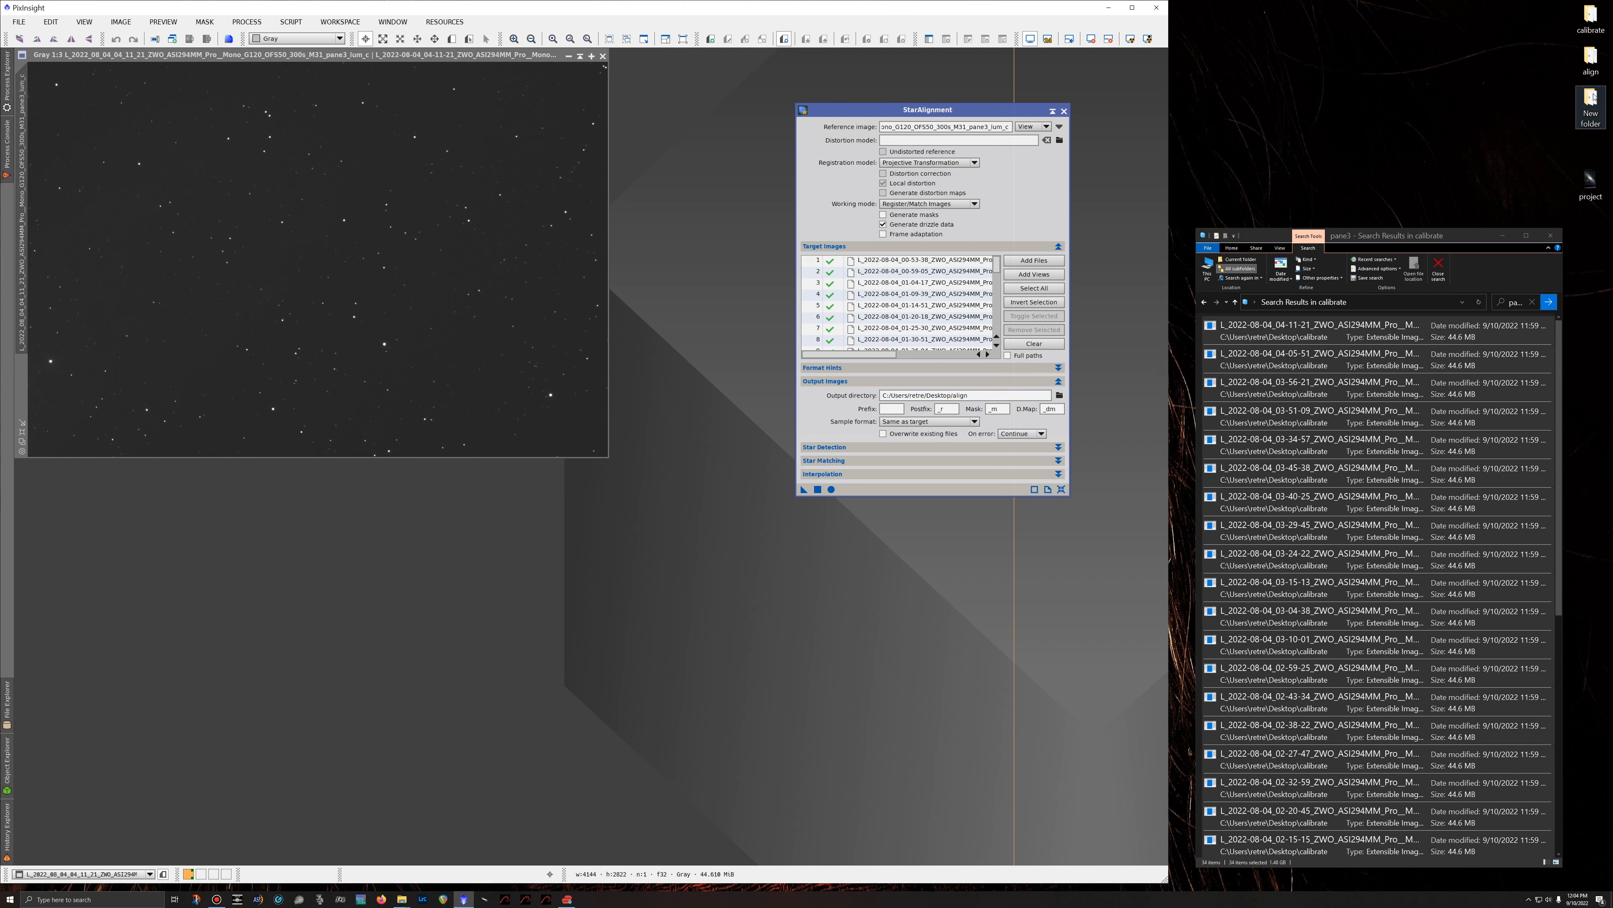
Search the calibrate folder for the pane5 frames.
left_click(1518, 303)
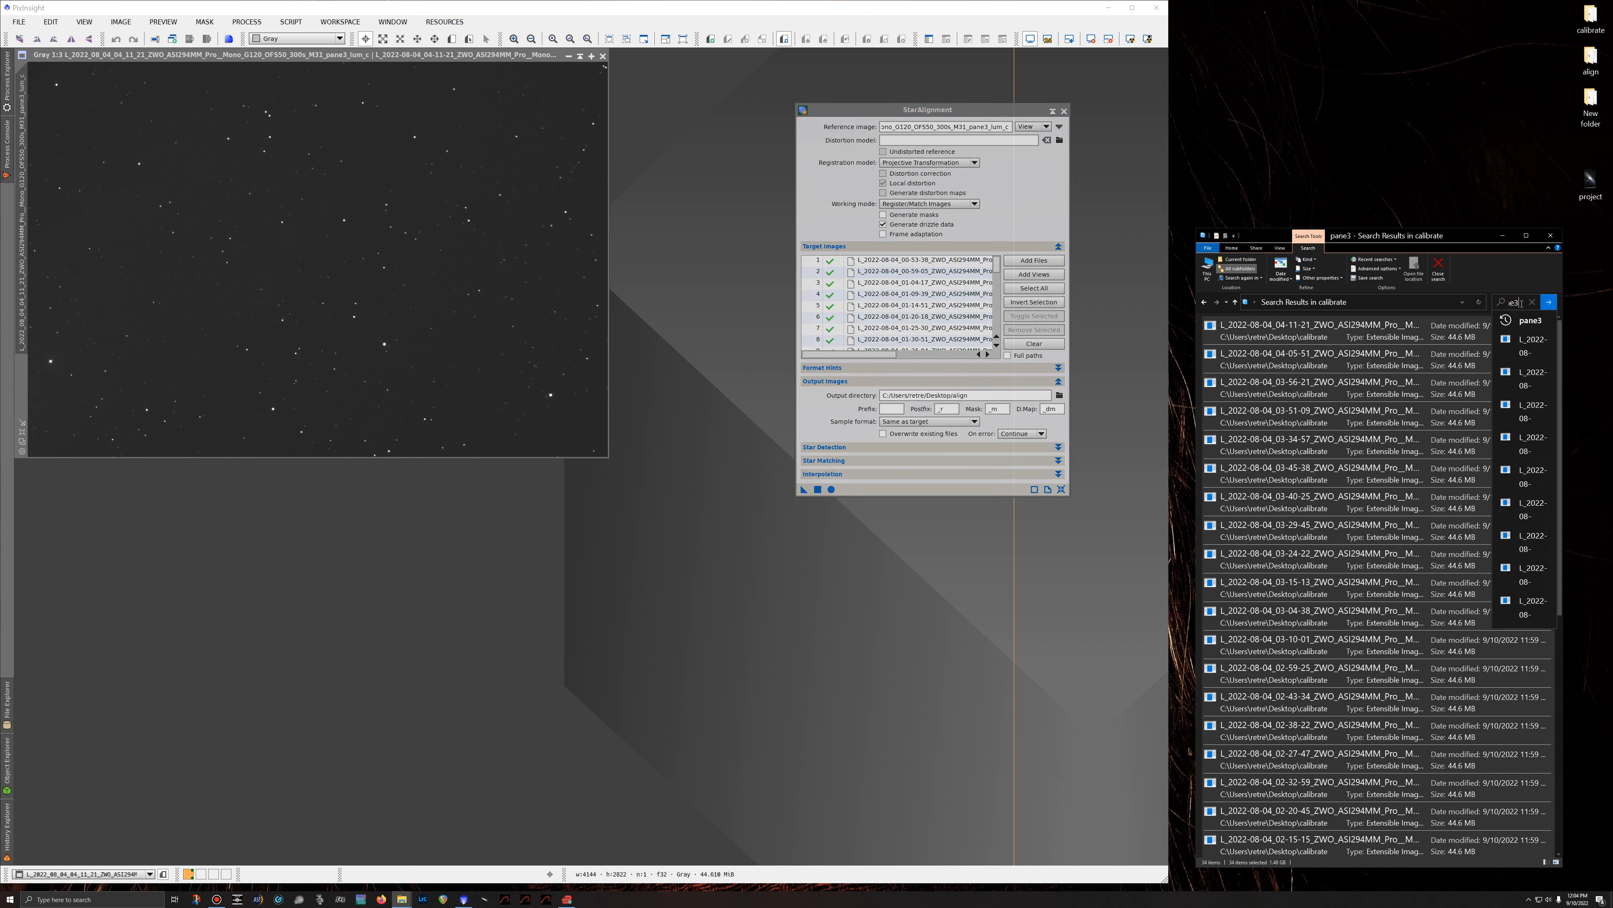
double_click(1510, 302)
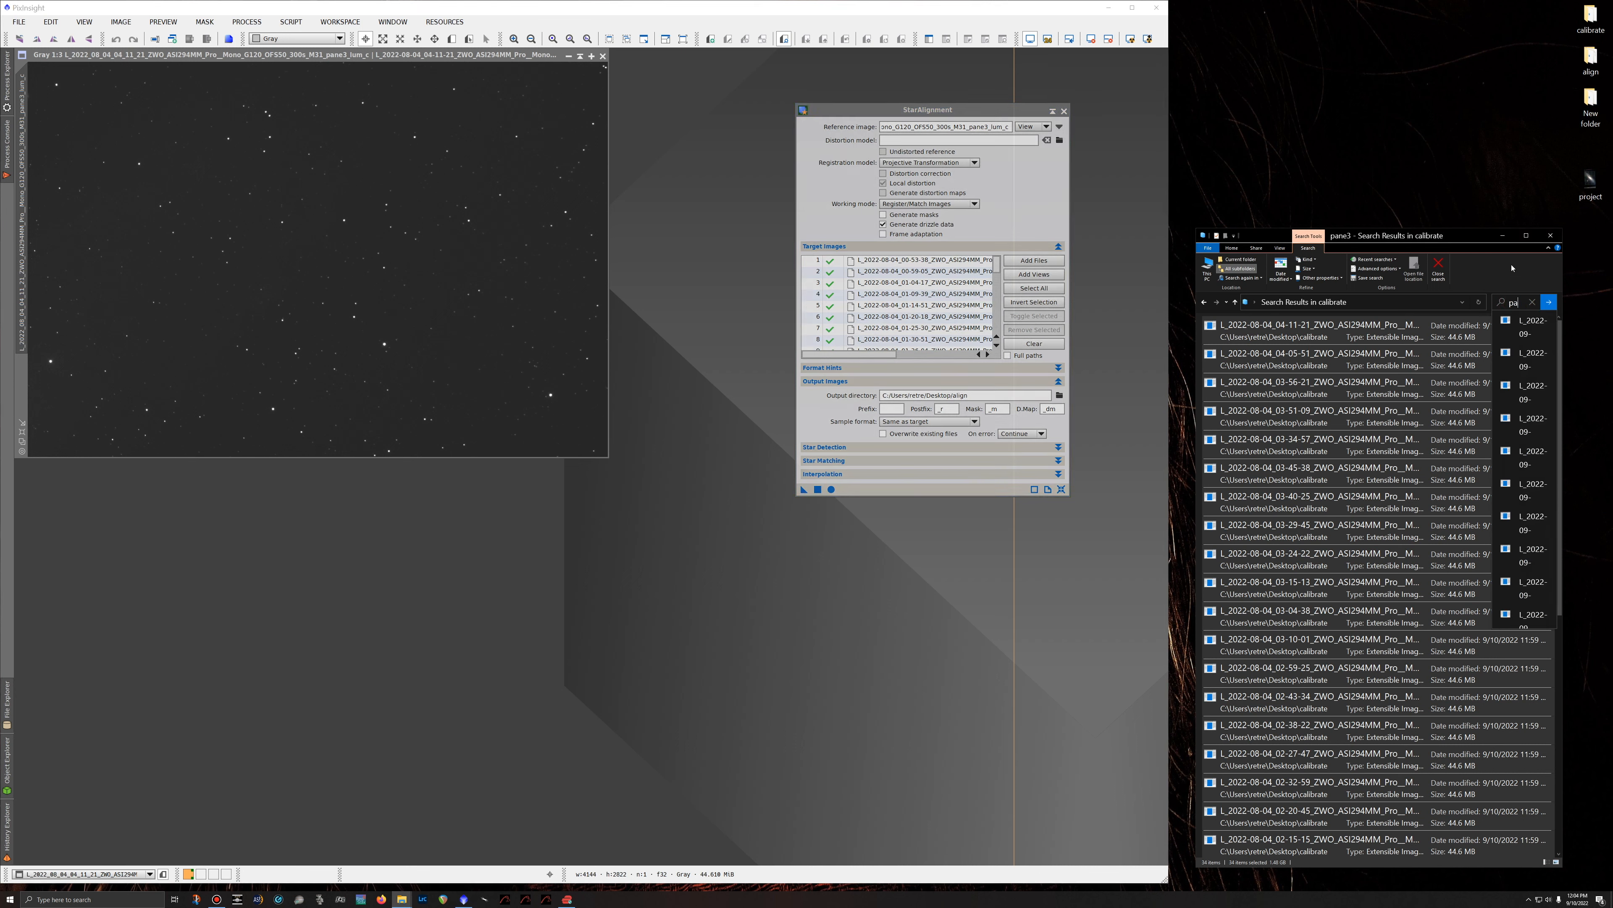
type("pane5")
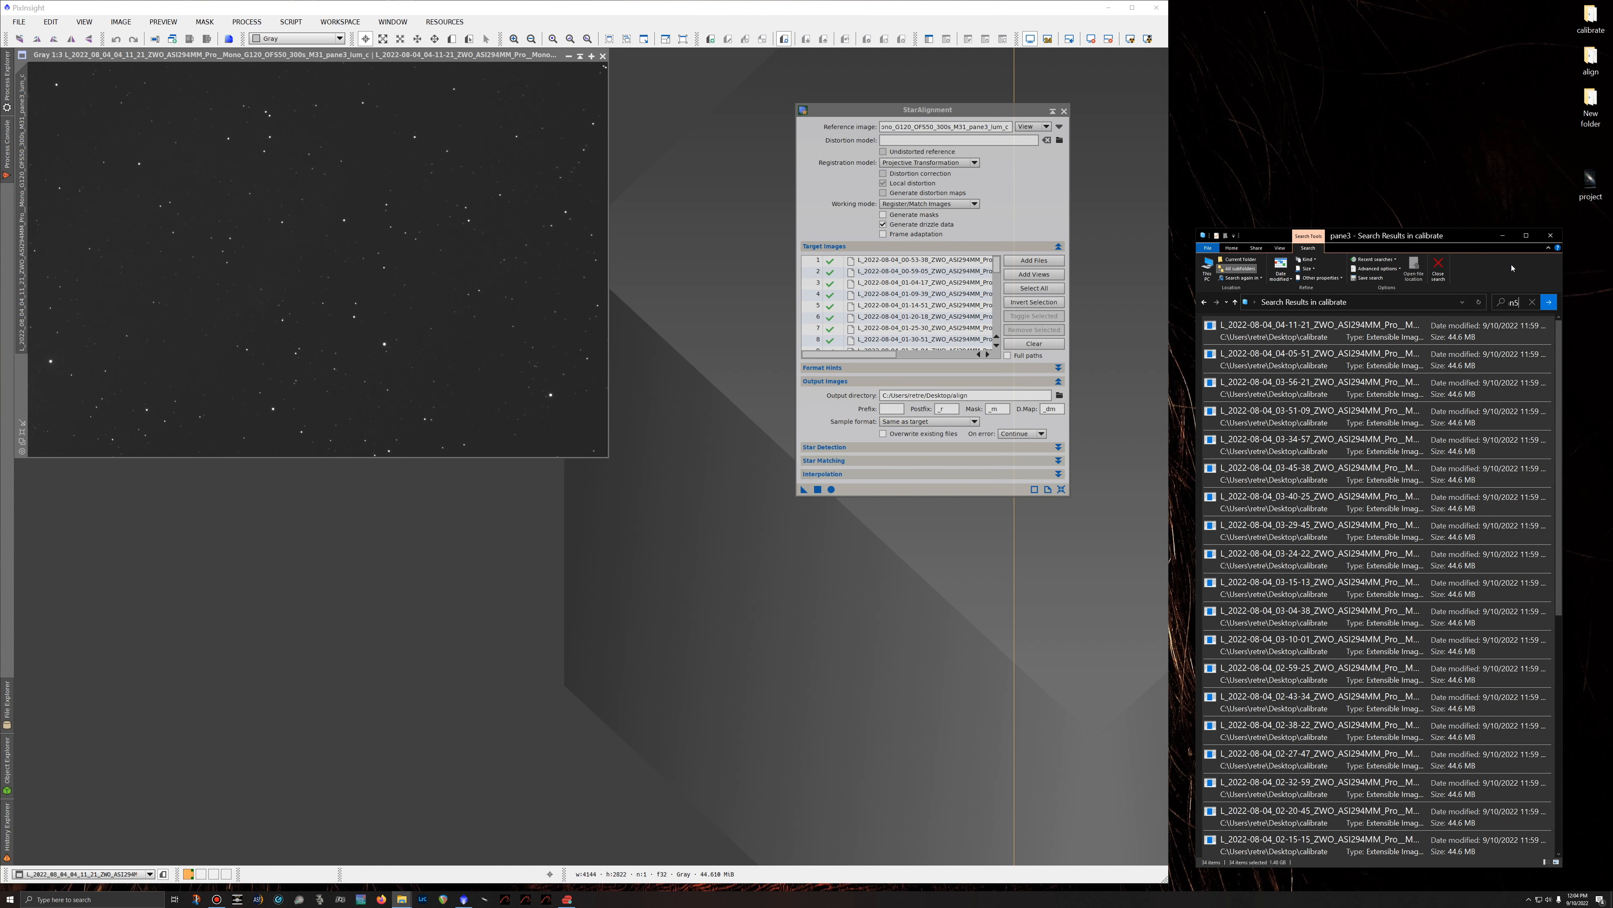
key("Return")
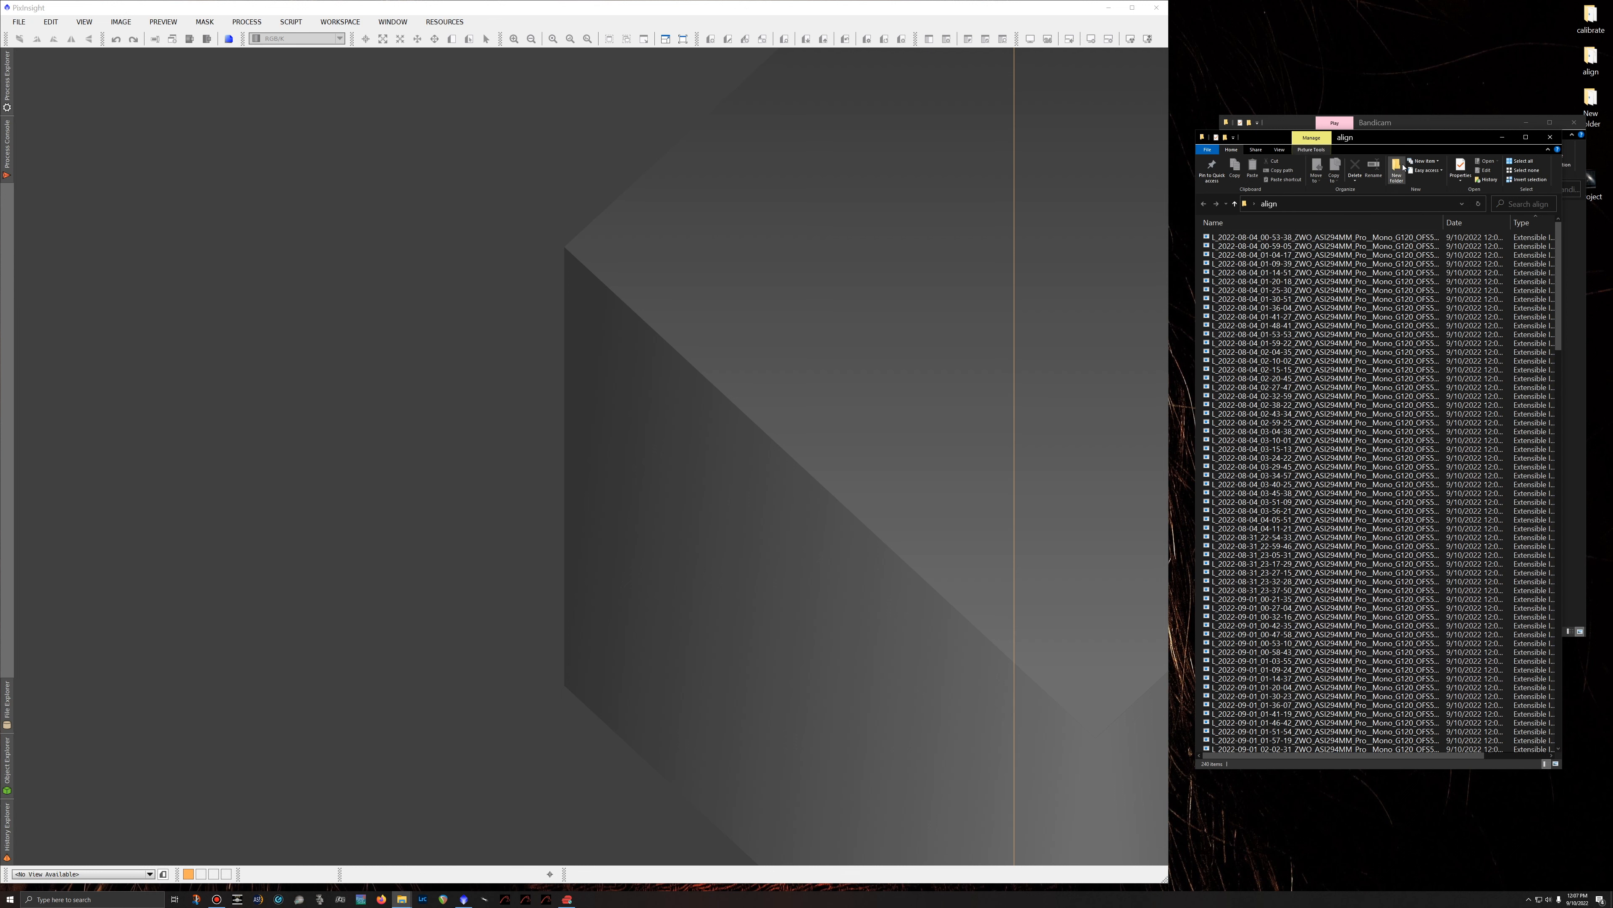
Look through the aligned frames and drizzle data files of the panes in the align folder.
left_click_drag(1401, 140, 1392, 163)
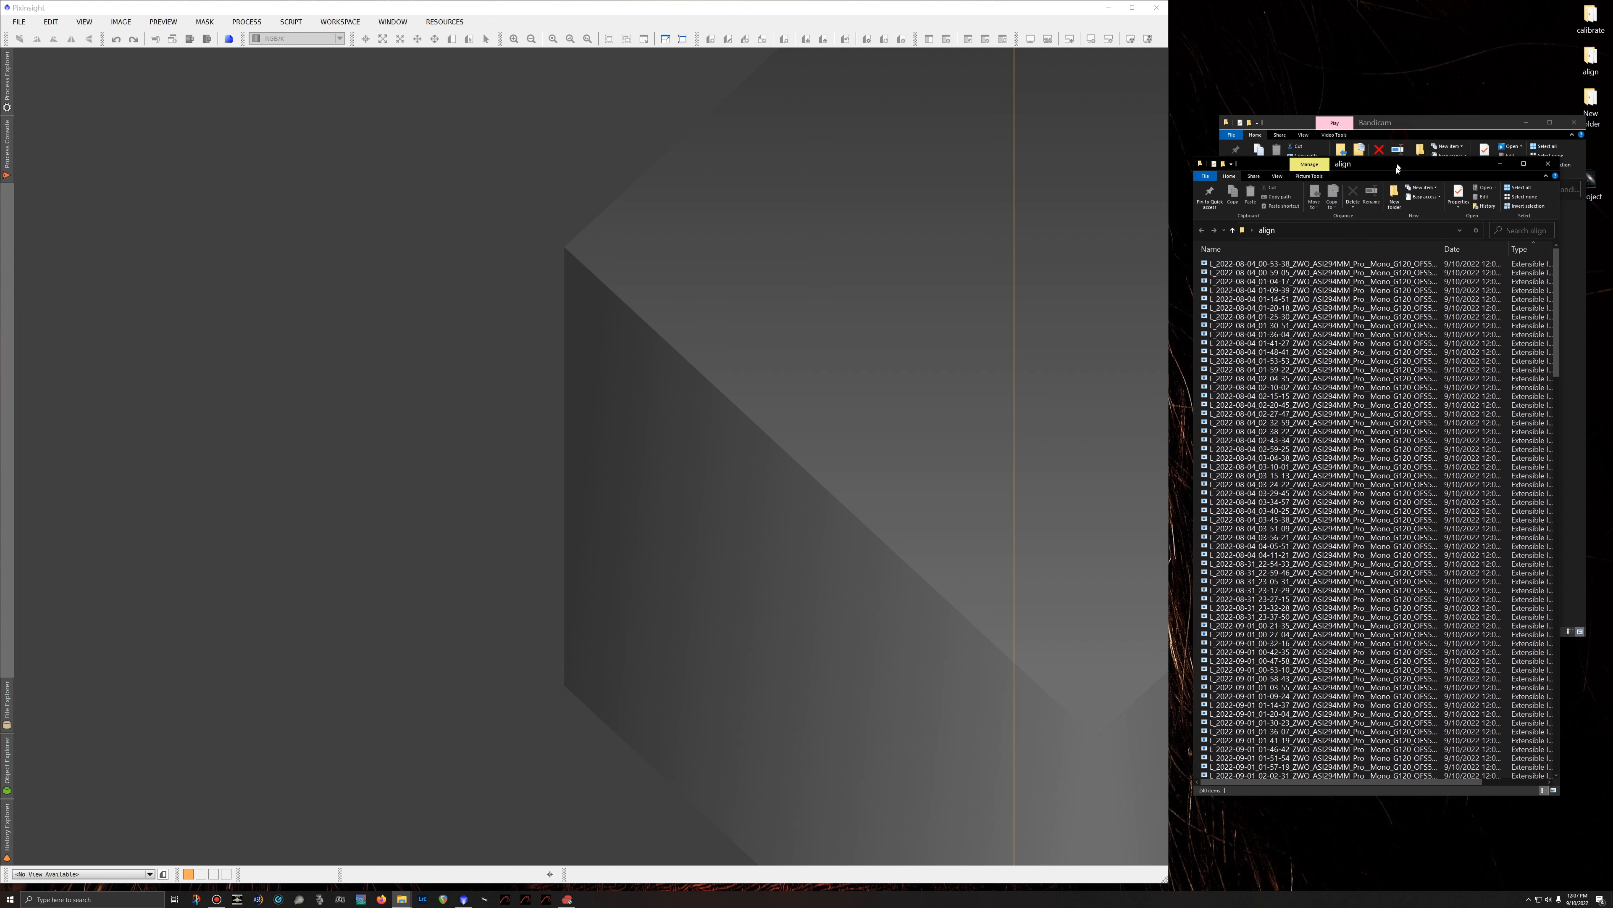
scroll(1410, 471, "down", 18)
scroll(1410, 471, "down", 20)
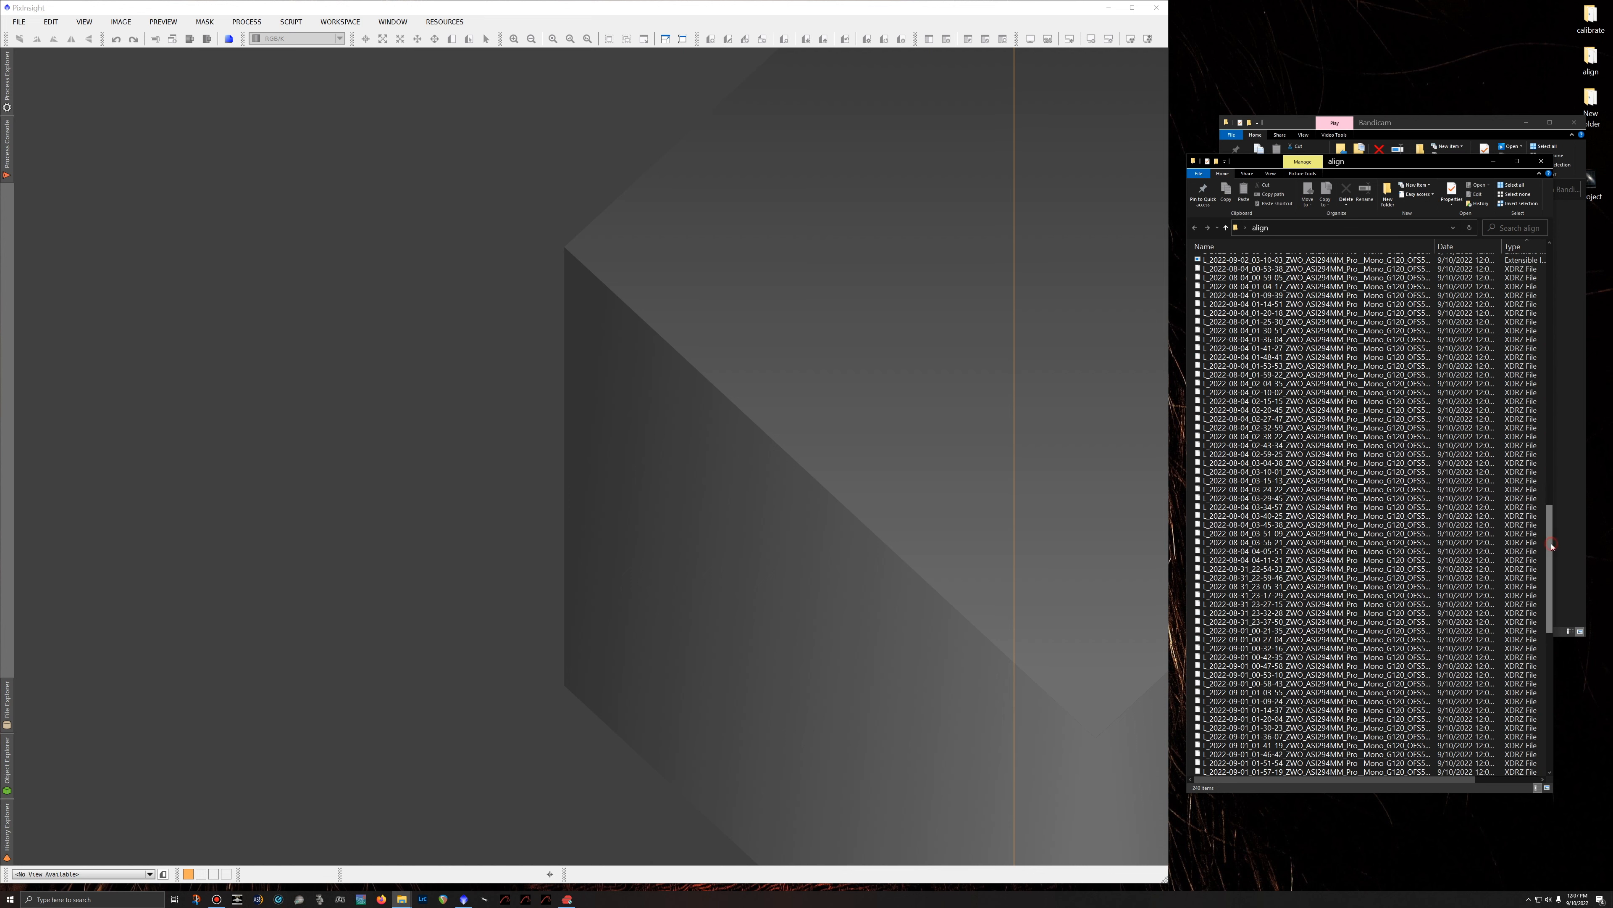
Check the list of drizzle data files down to its end in the align folder.
left_click_drag(1552, 546, 1564, 710)
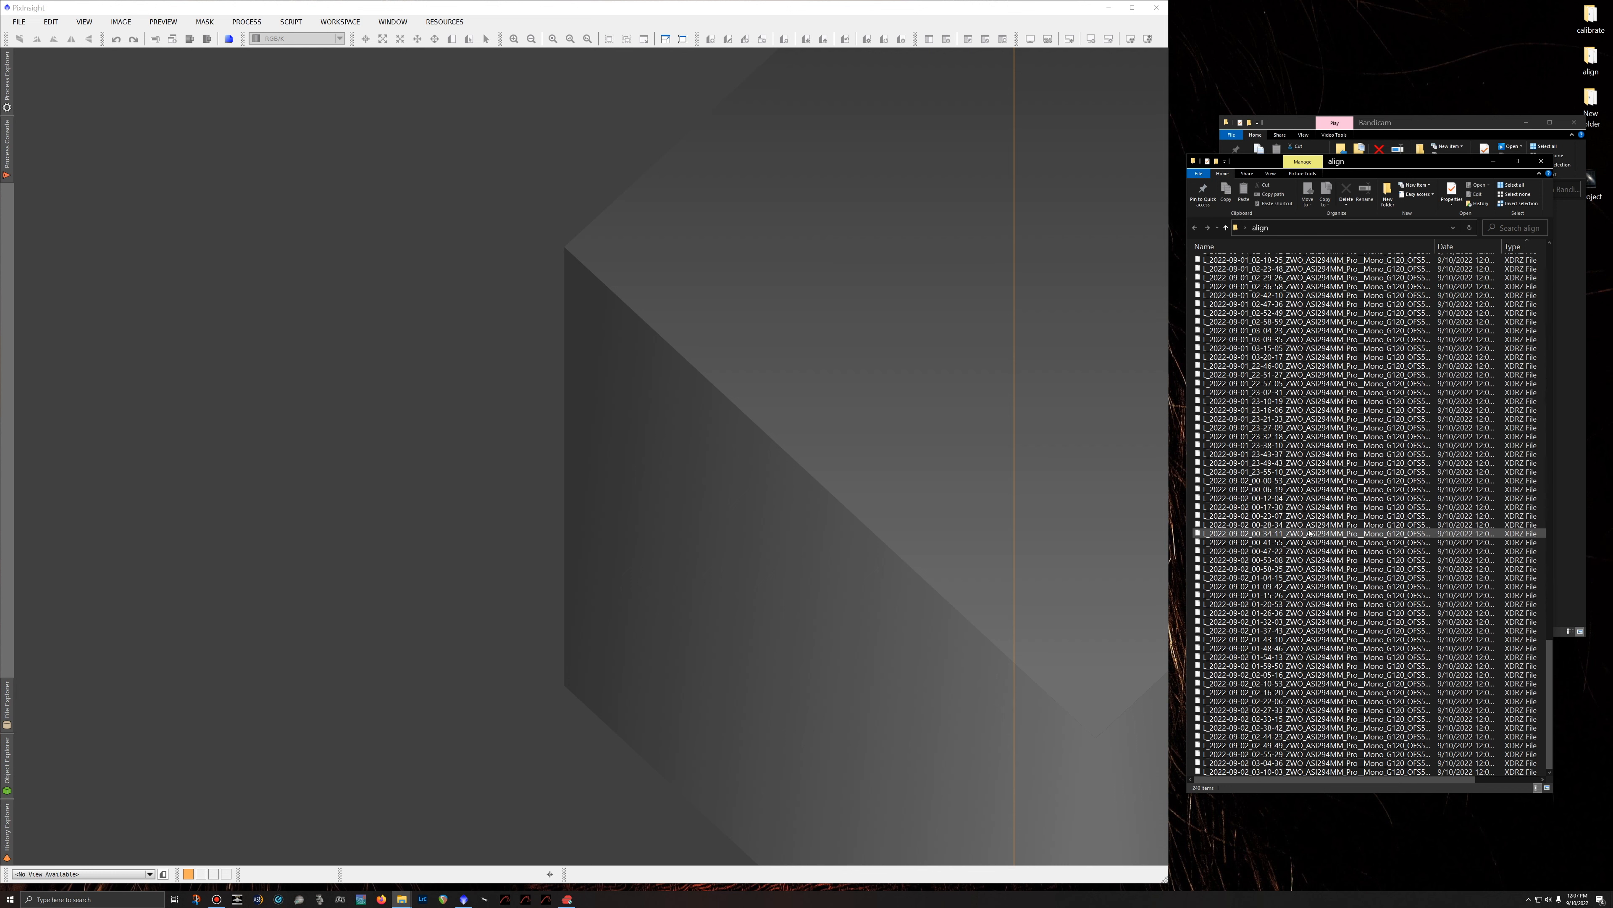
scroll(1421, 449, "up", 10)
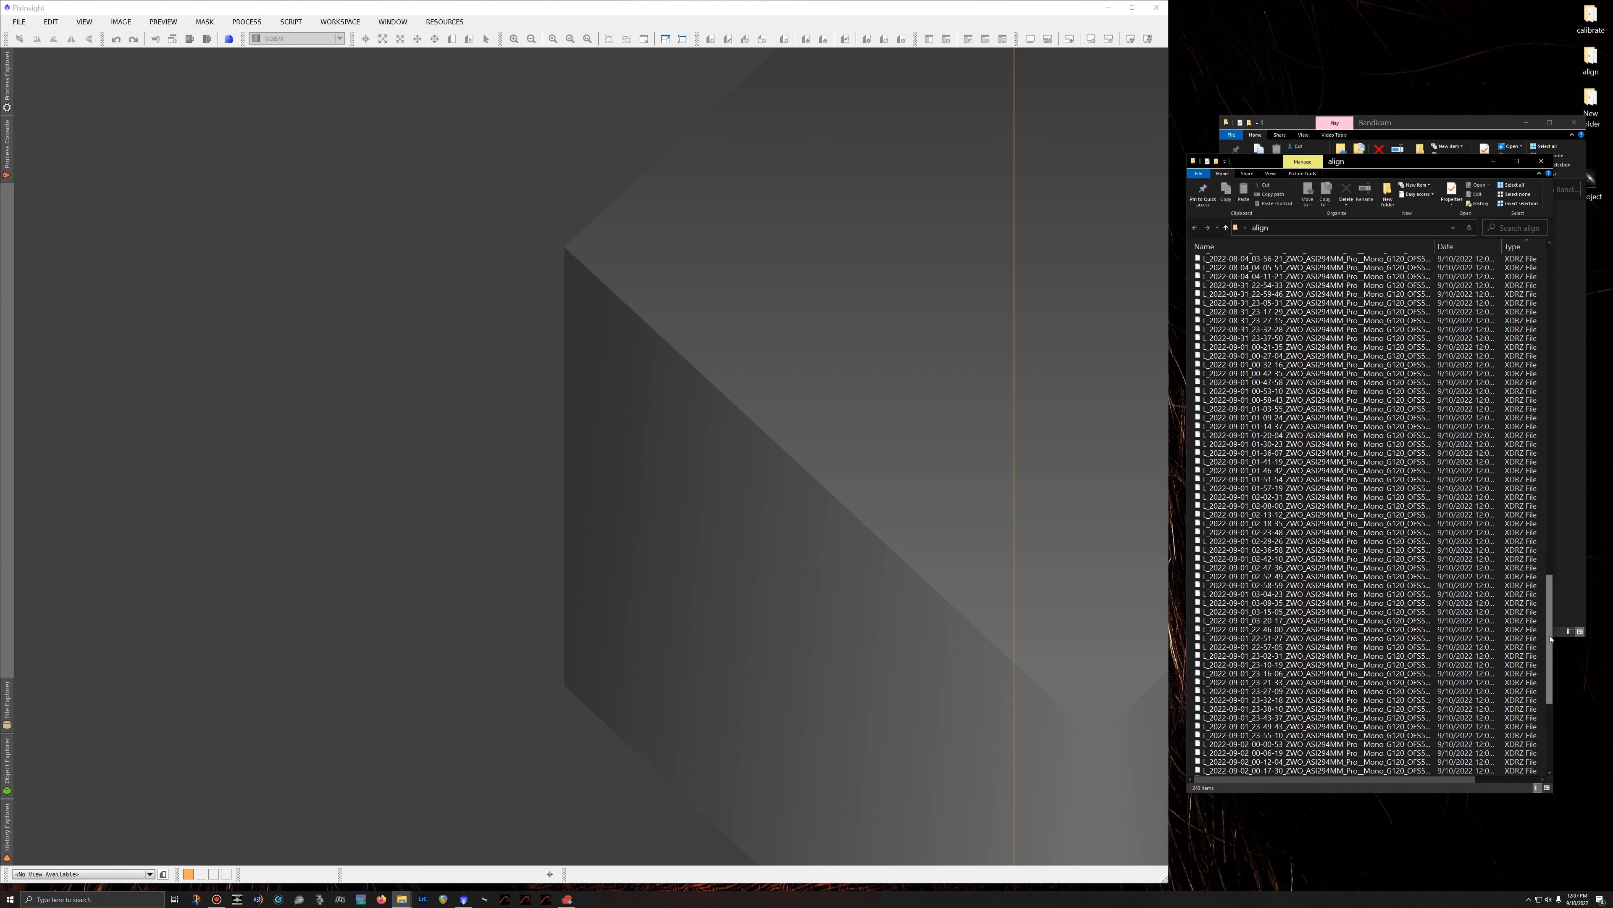
left_click_drag(1550, 638, 1556, 274)
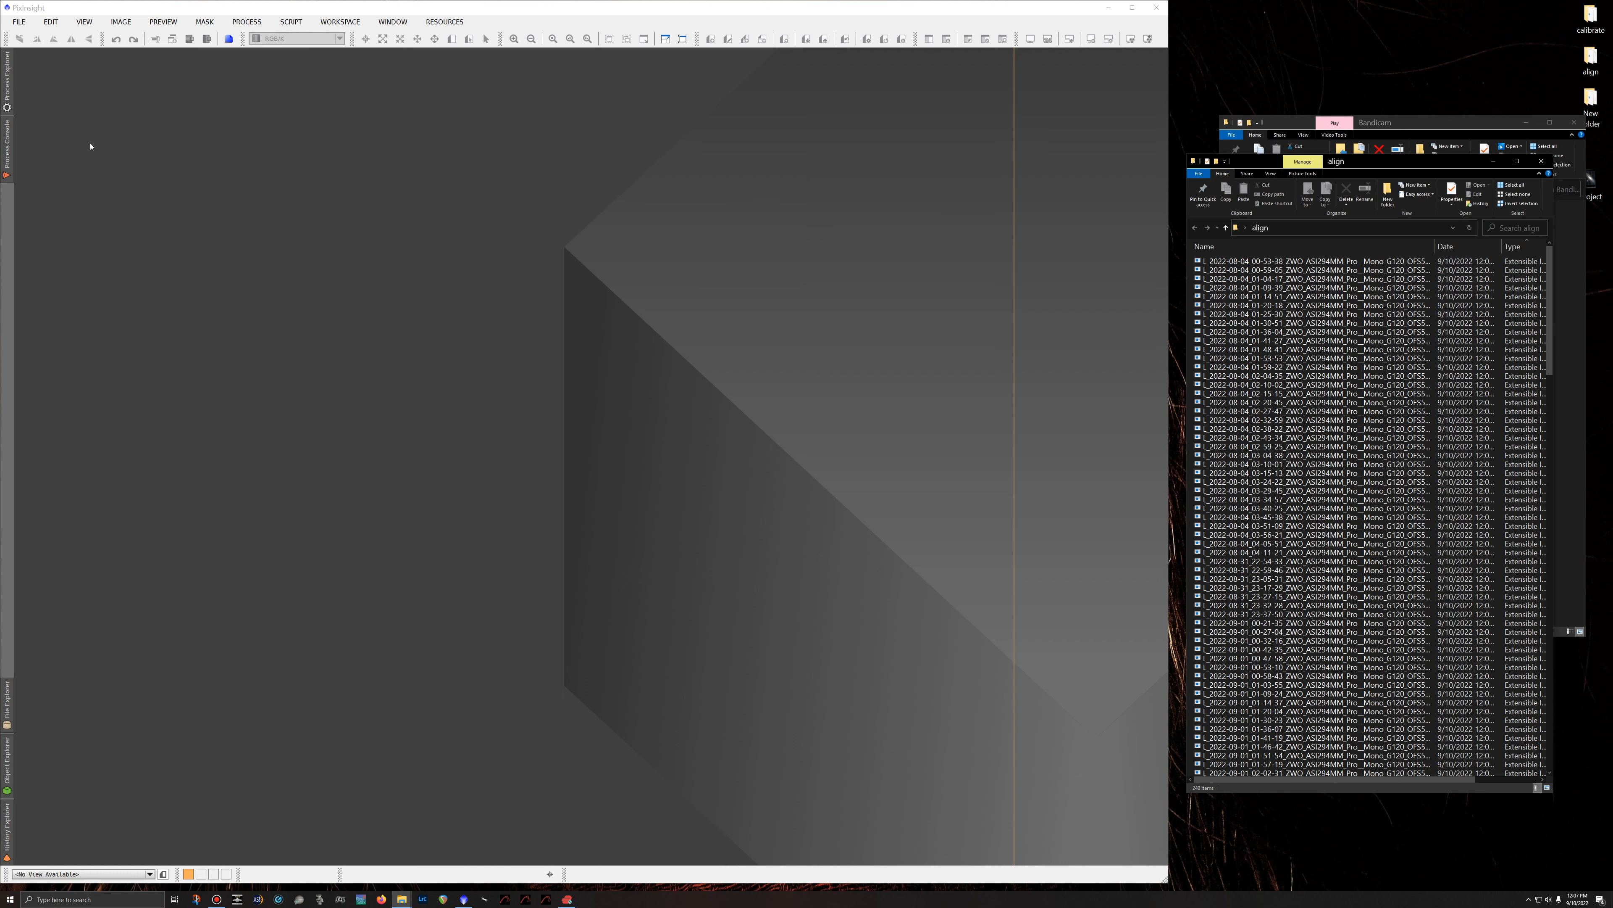
Open the ImageIntegration process in PixInsight.
left_click(7, 146)
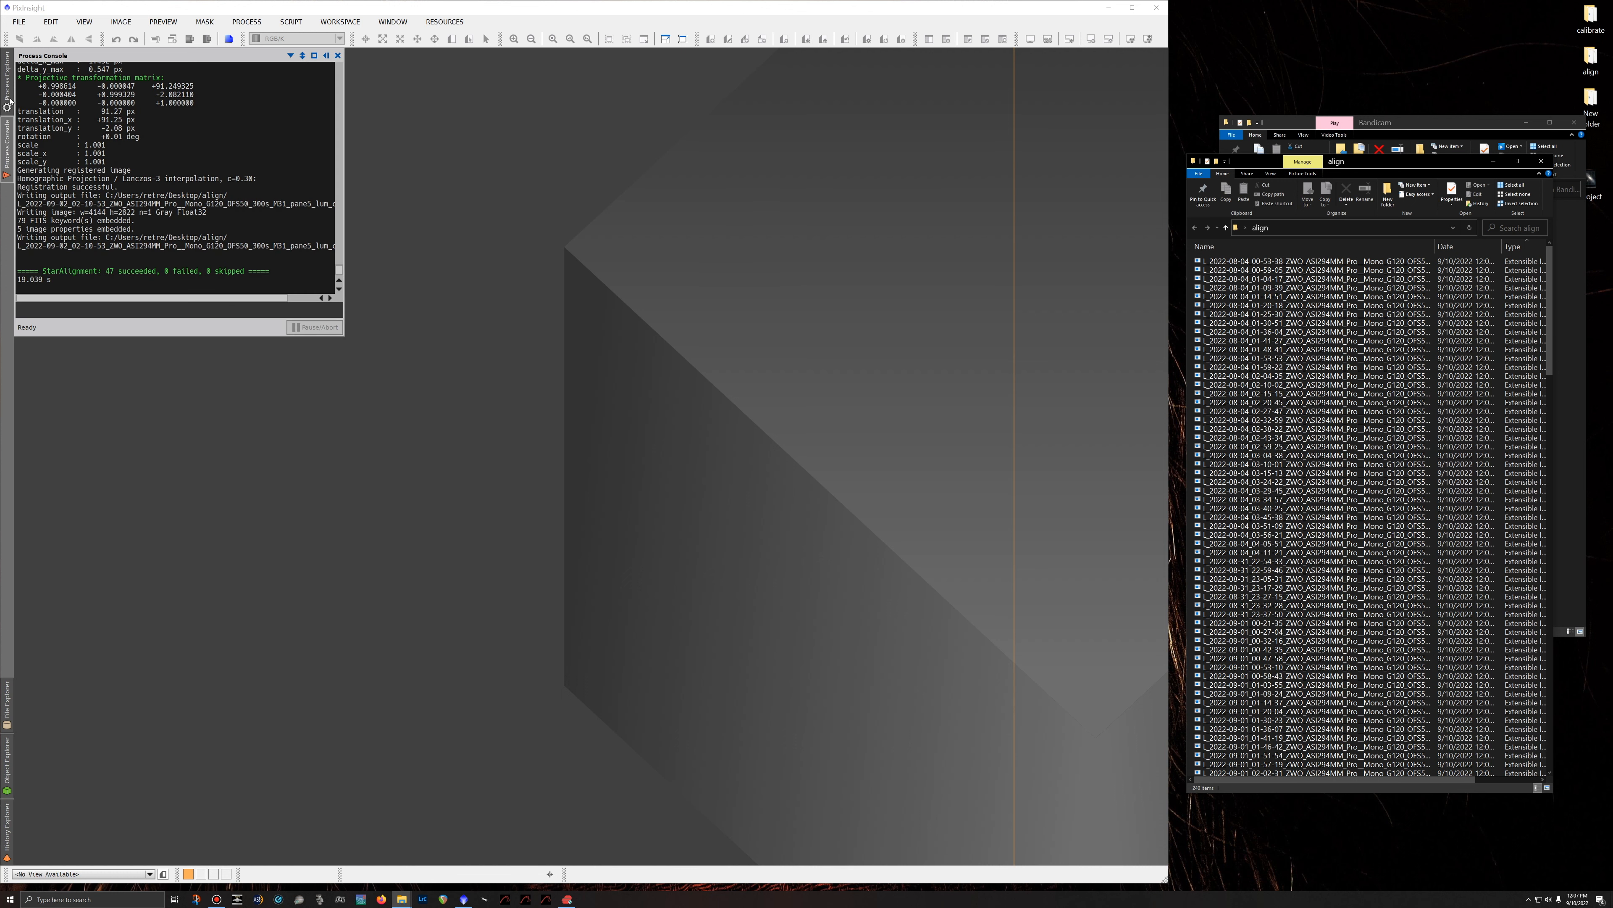
left_click(9, 98)
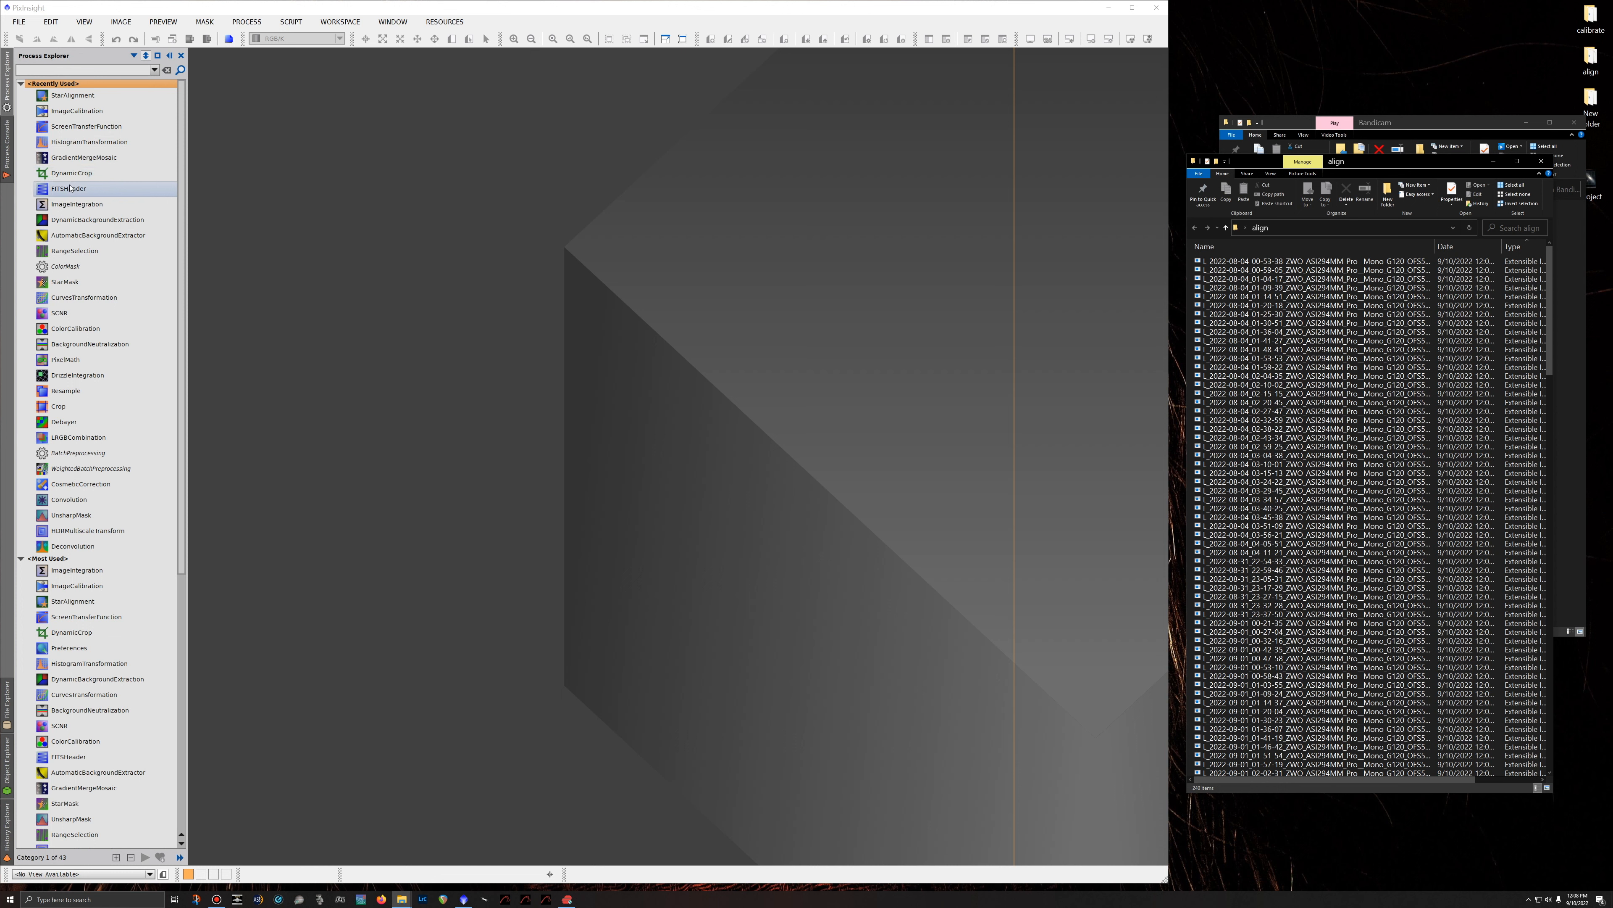
left_click(55, 69)
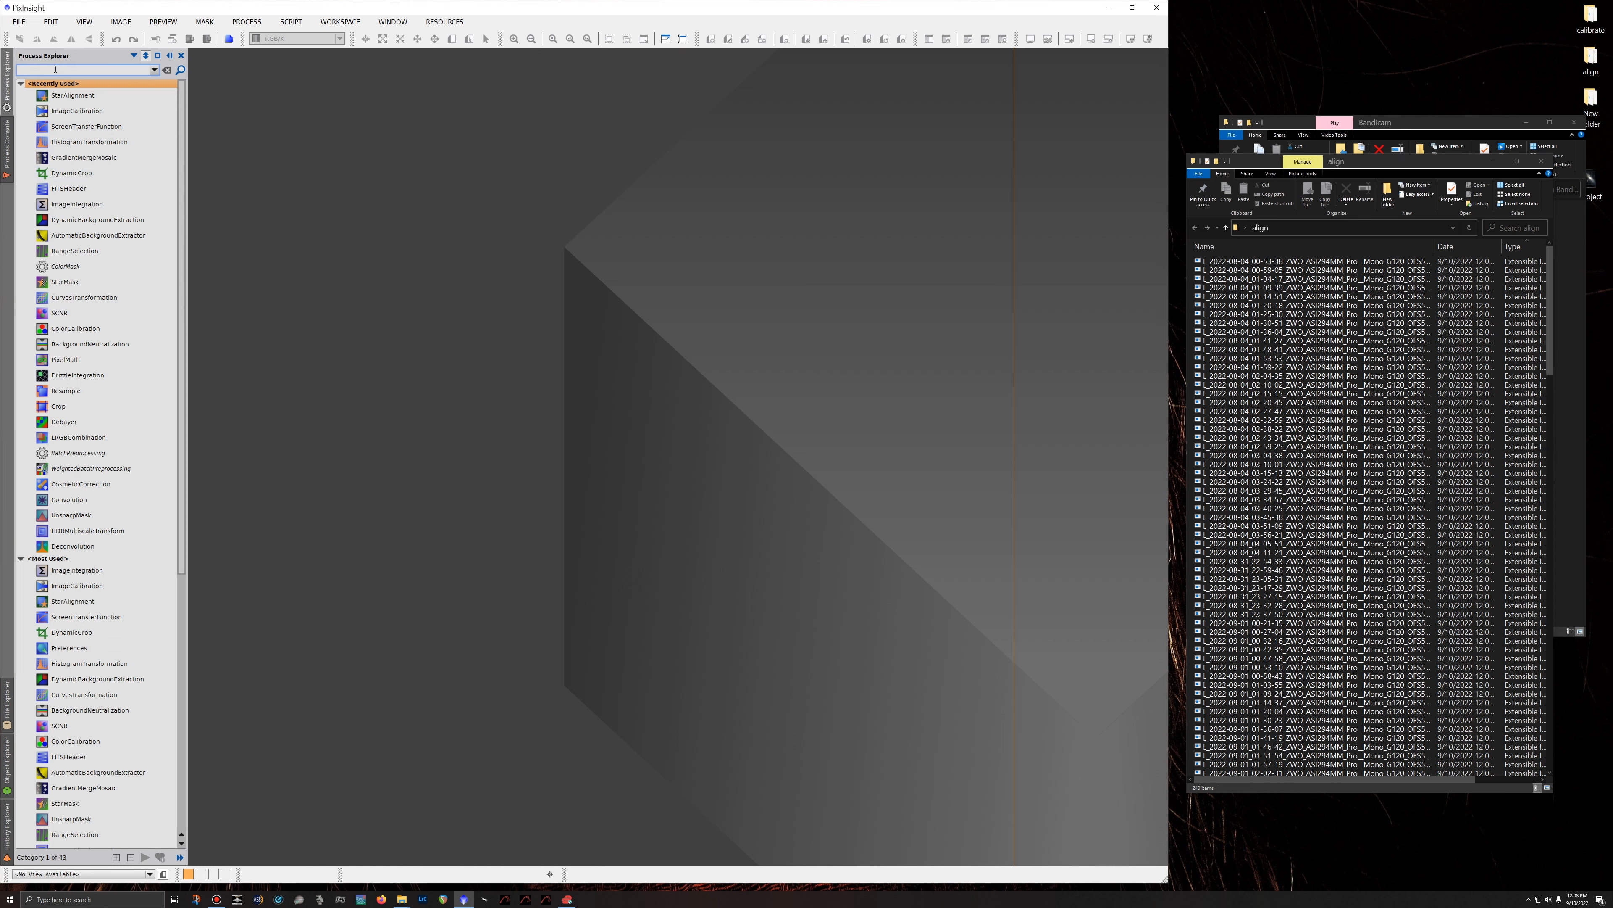
left_click(55, 205)
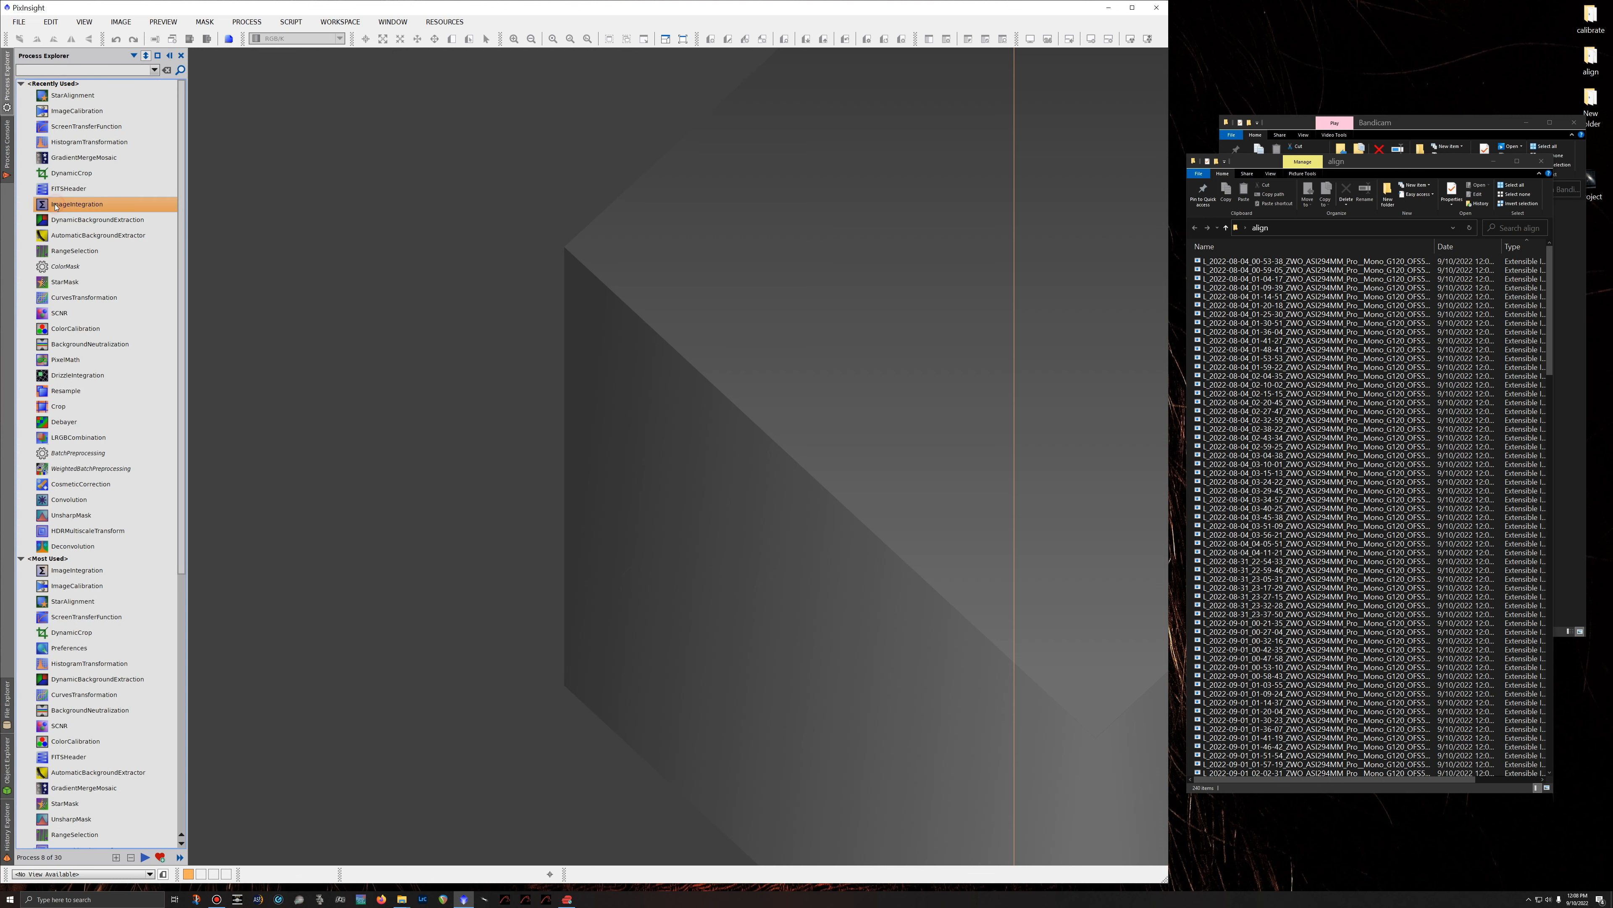
double_click(55, 204)
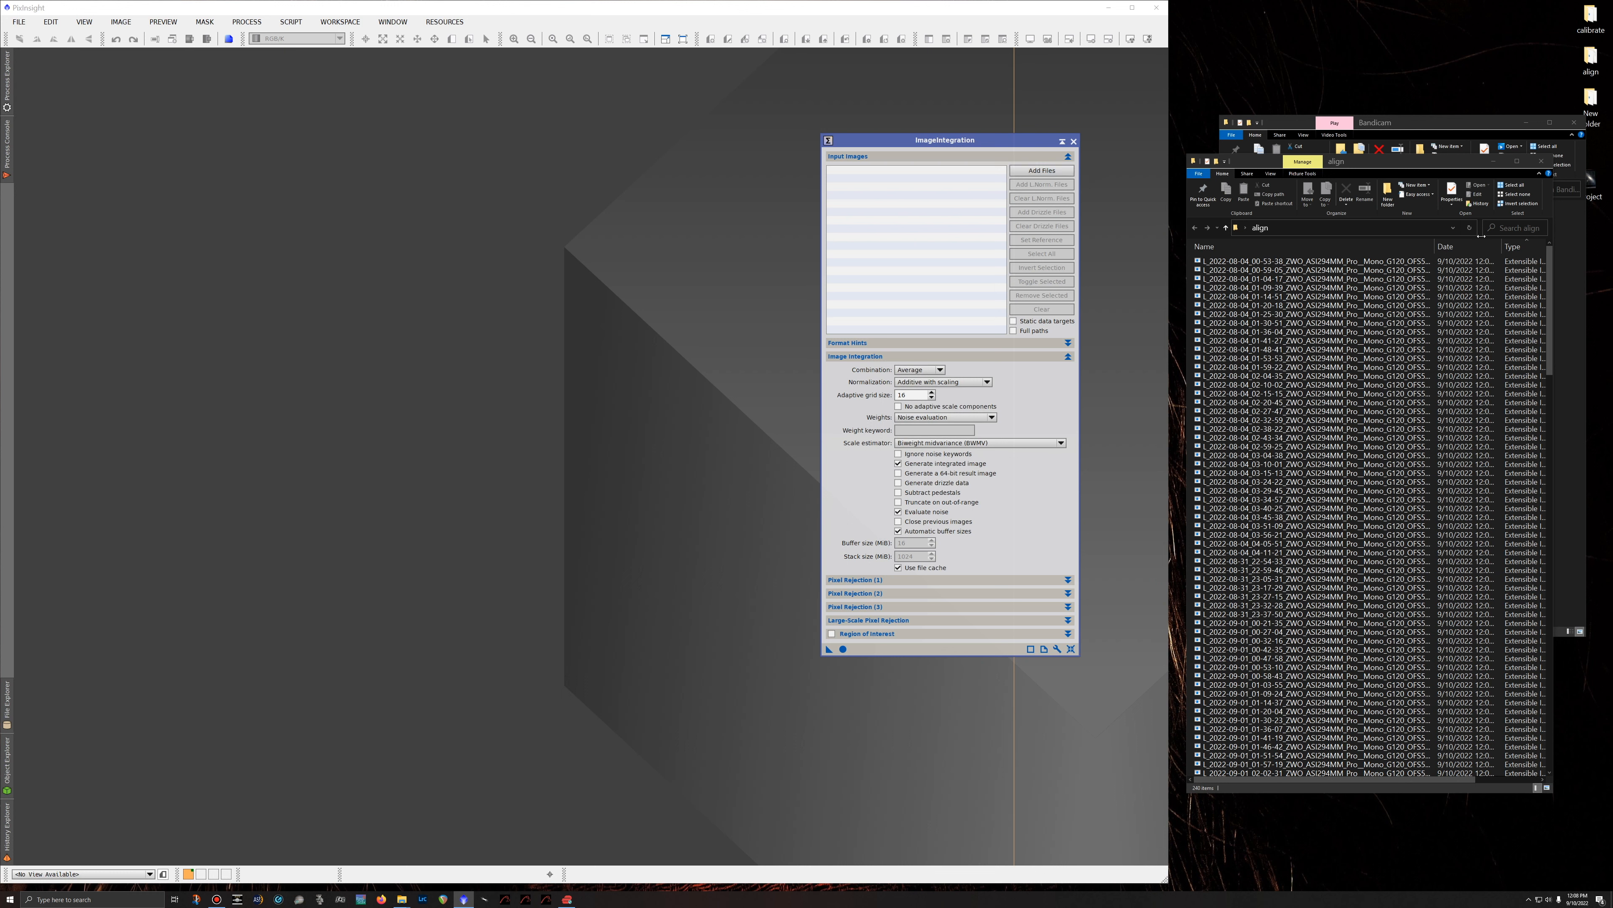
Search the align folder for pane2 and add all matching frames with their drizzle data to the ImageIntegration input images.
left_click(1509, 227)
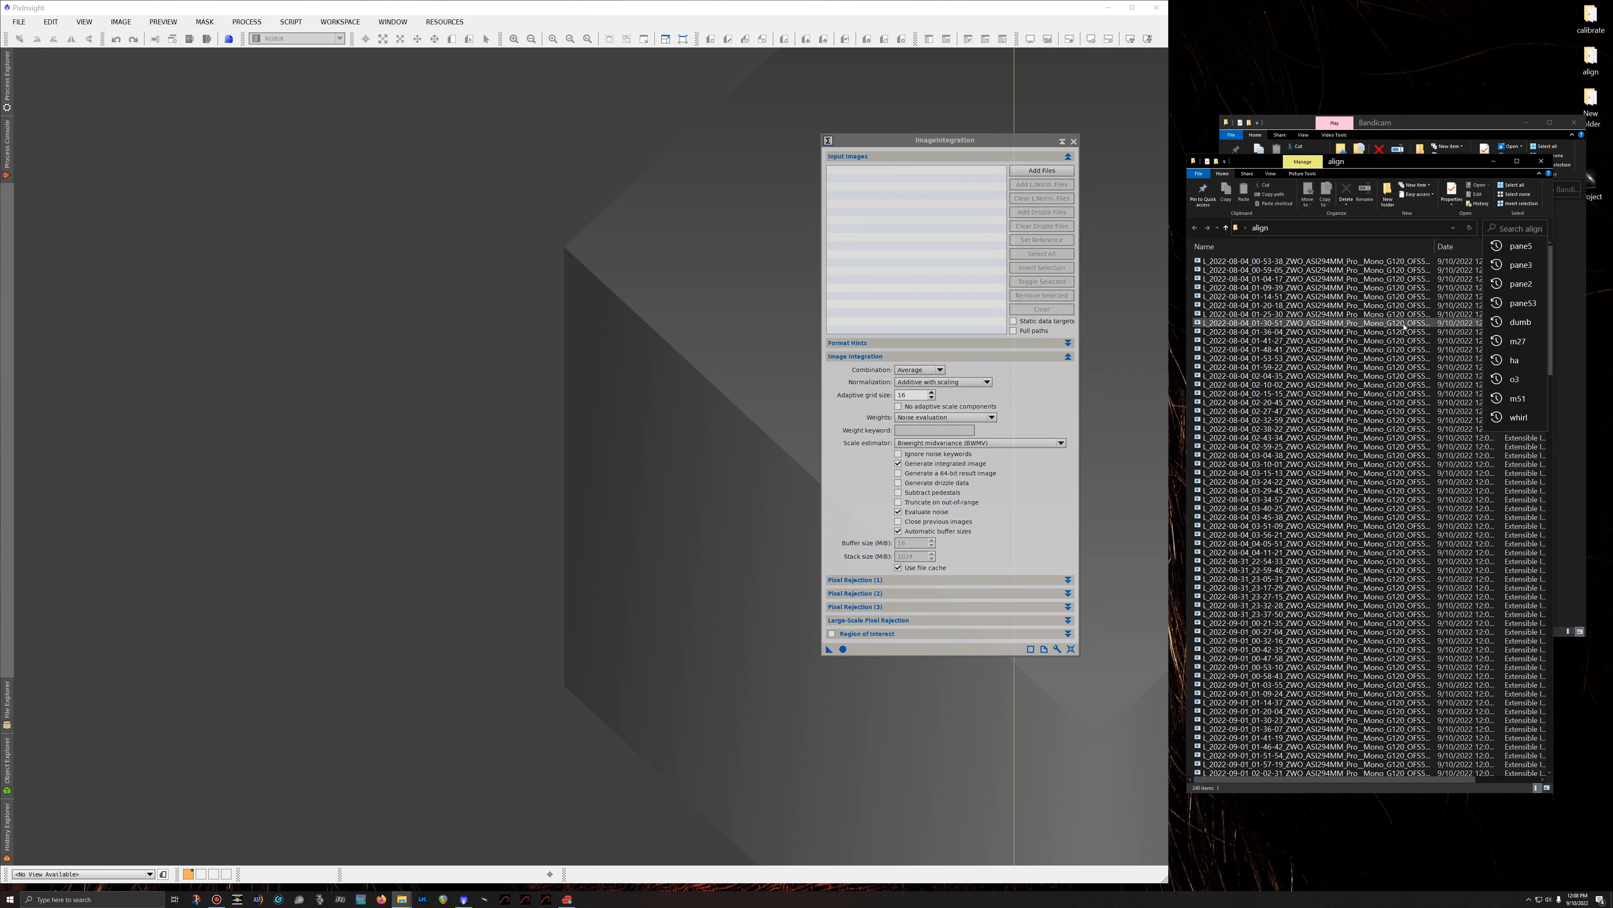
type("pane")
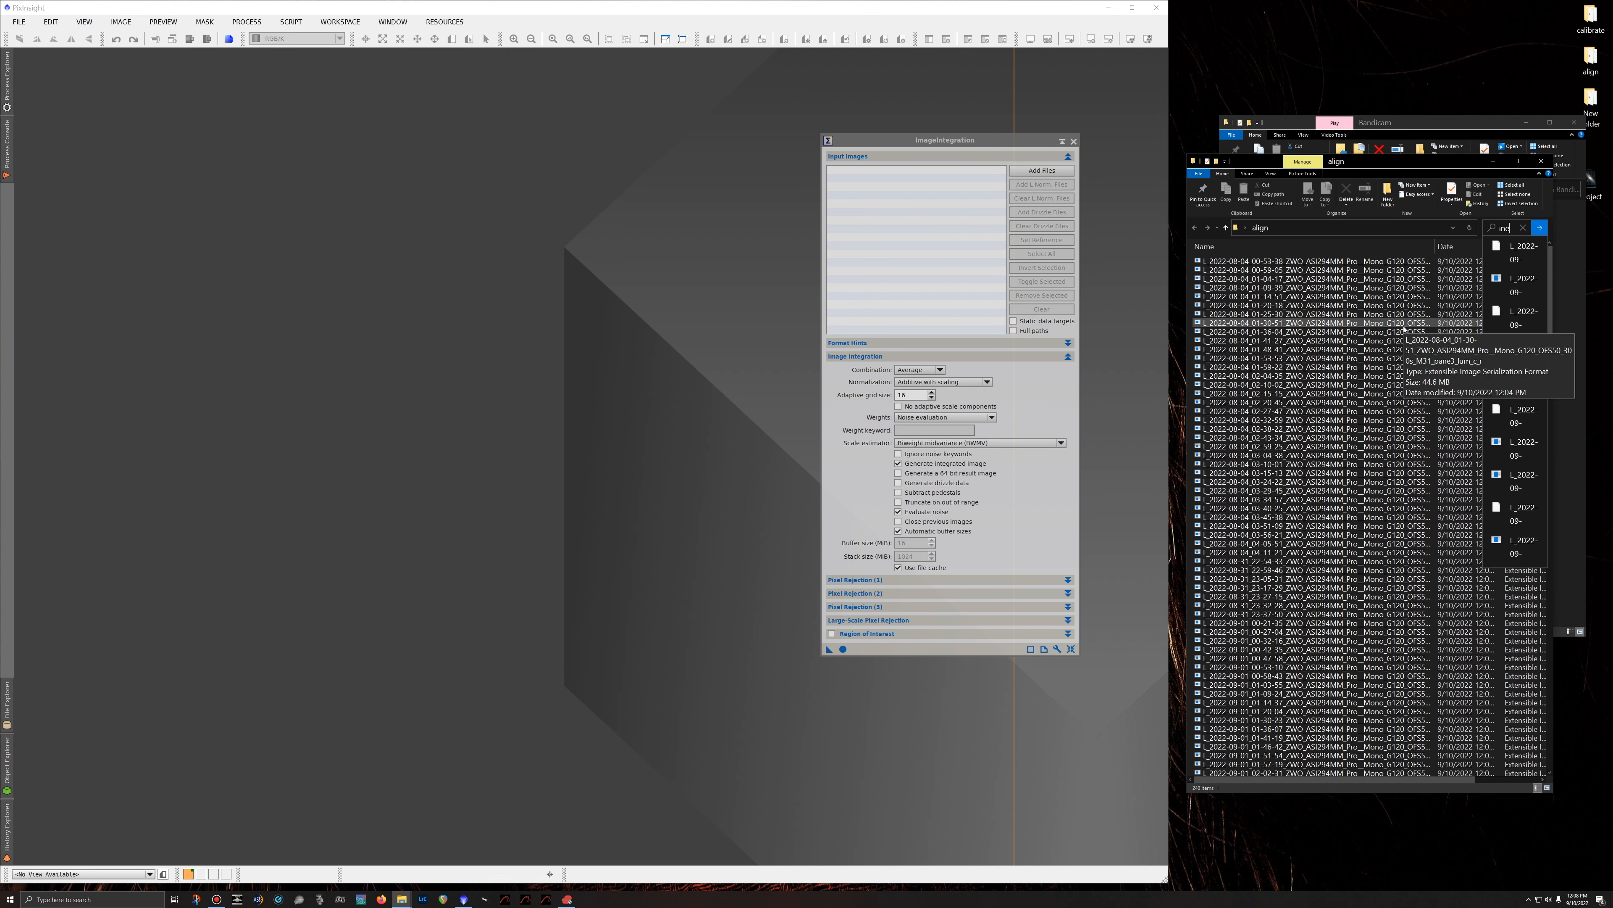
type("2")
key("Return")
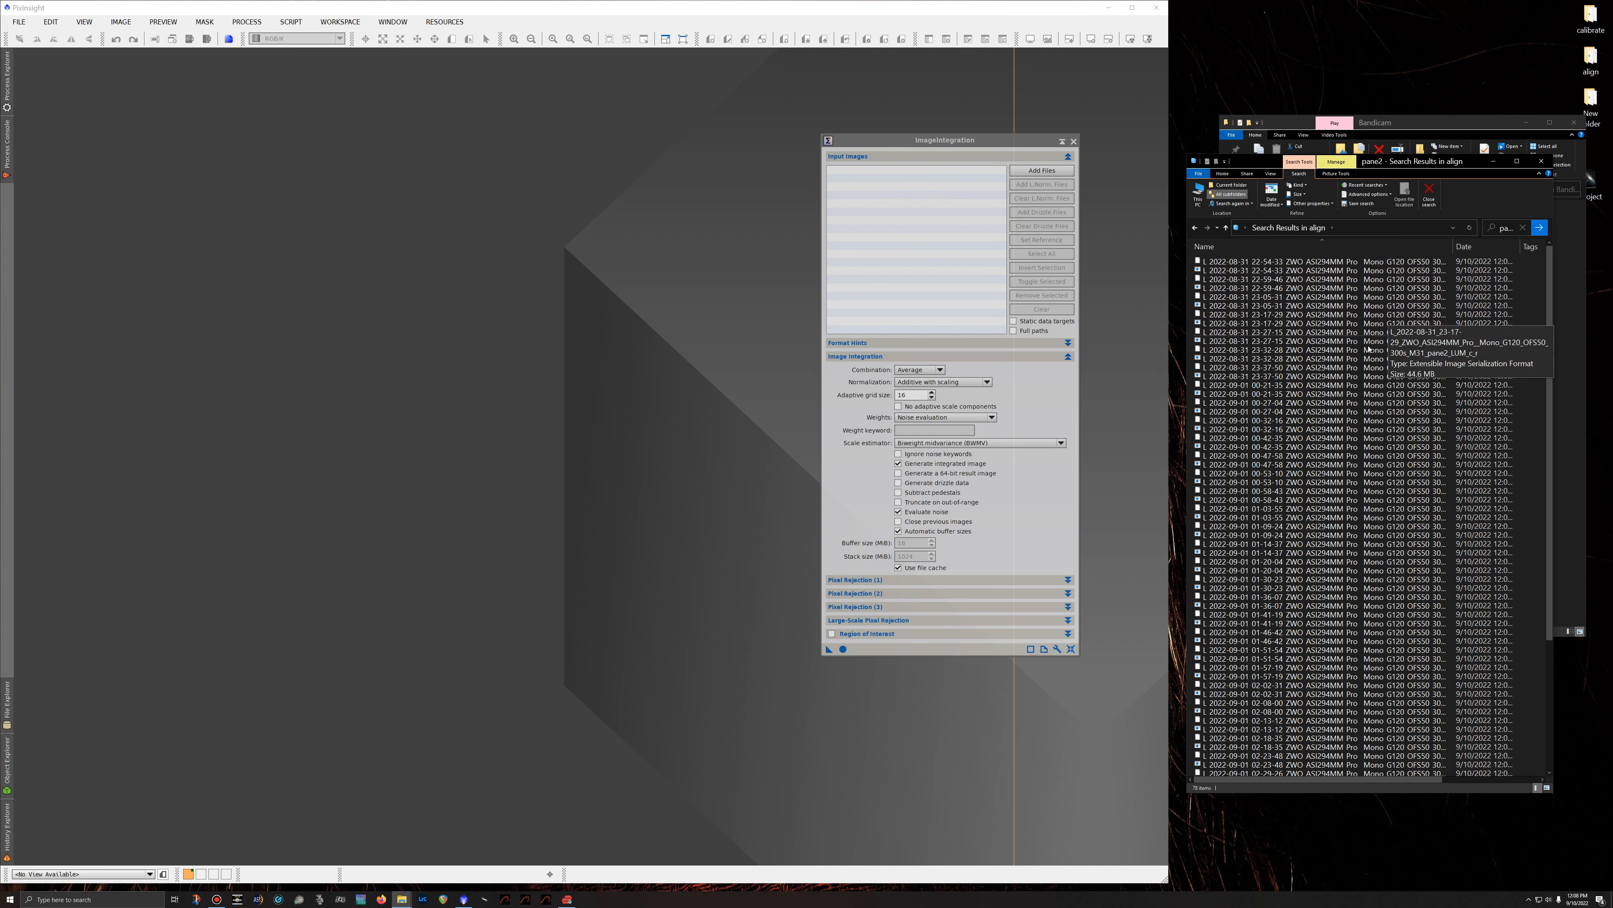
left_click(1290, 349)
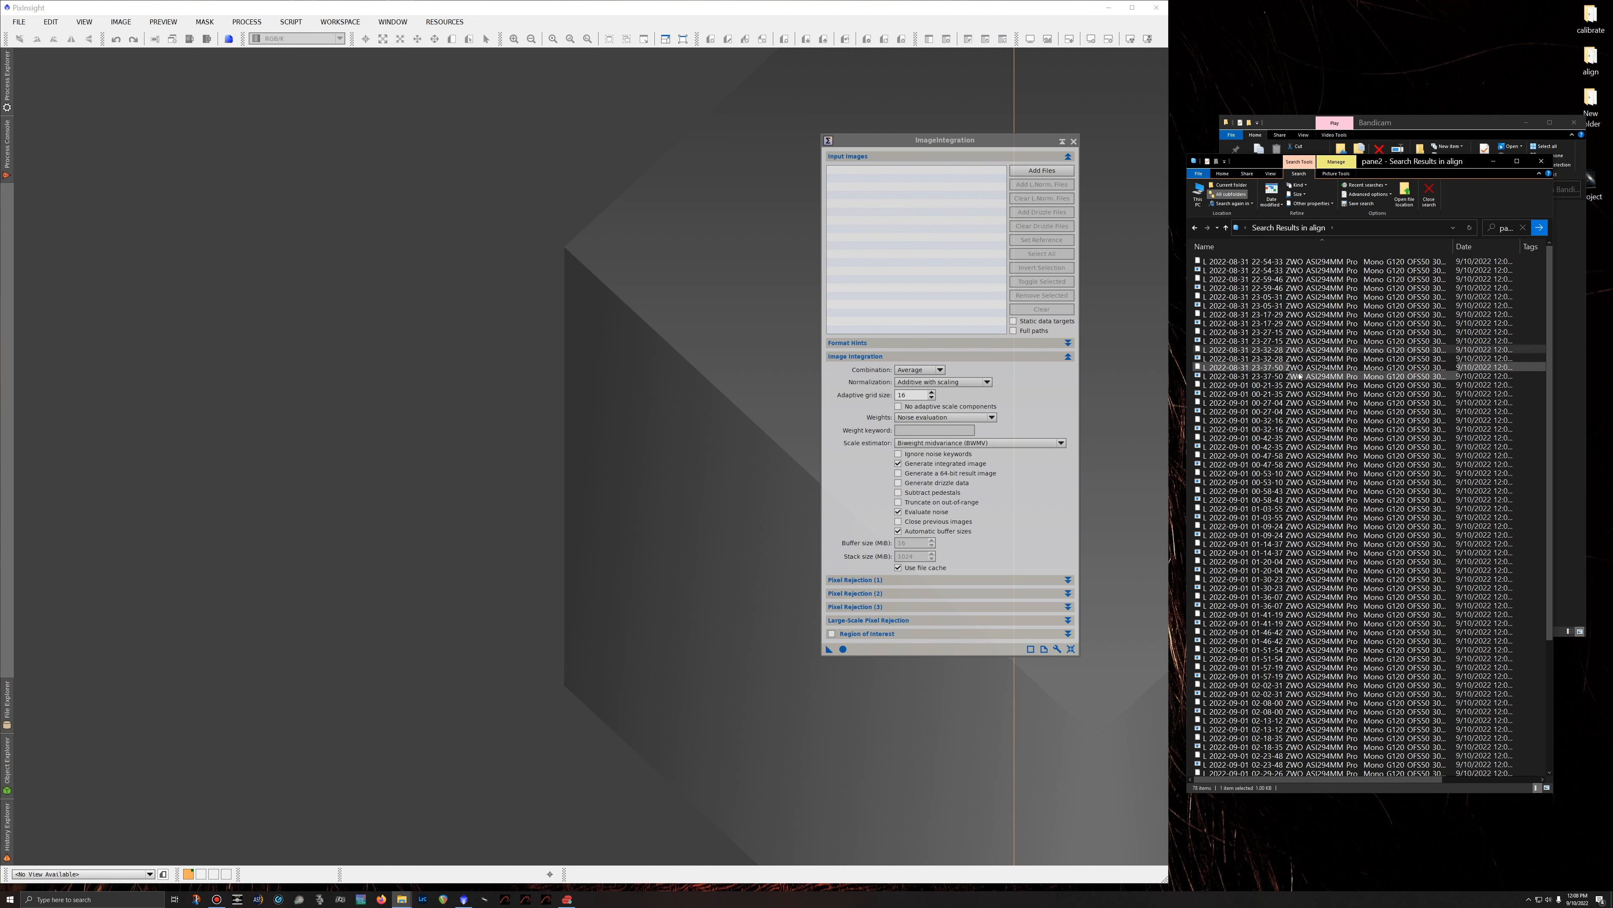
left_click(1322, 322)
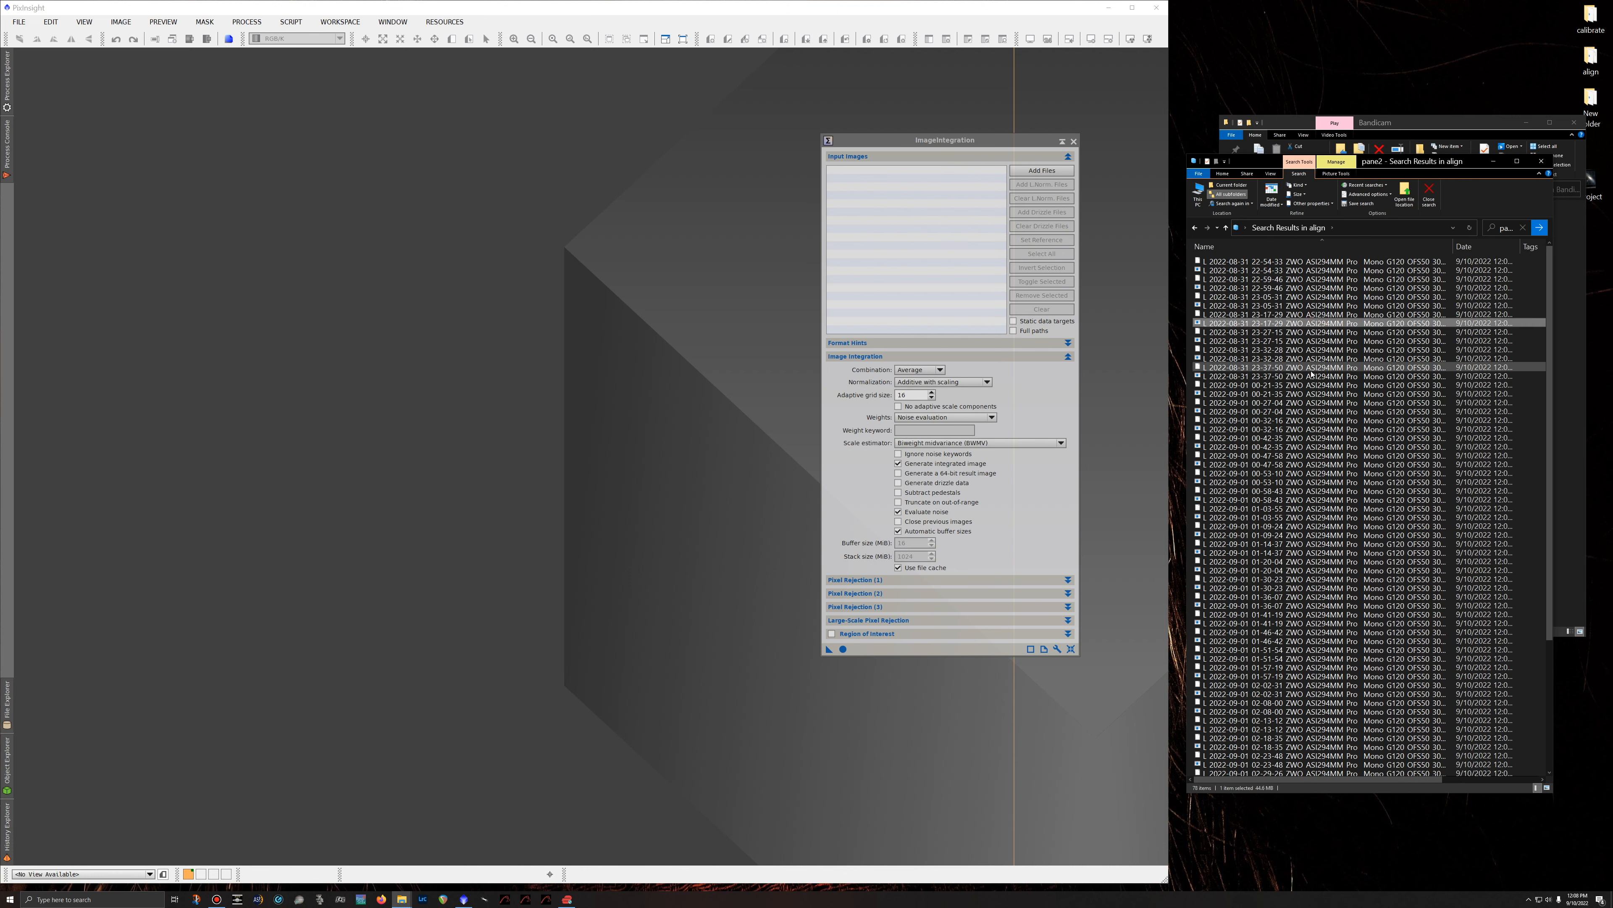
key("ctrl+a")
left_click_drag(1319, 367, 851, 256)
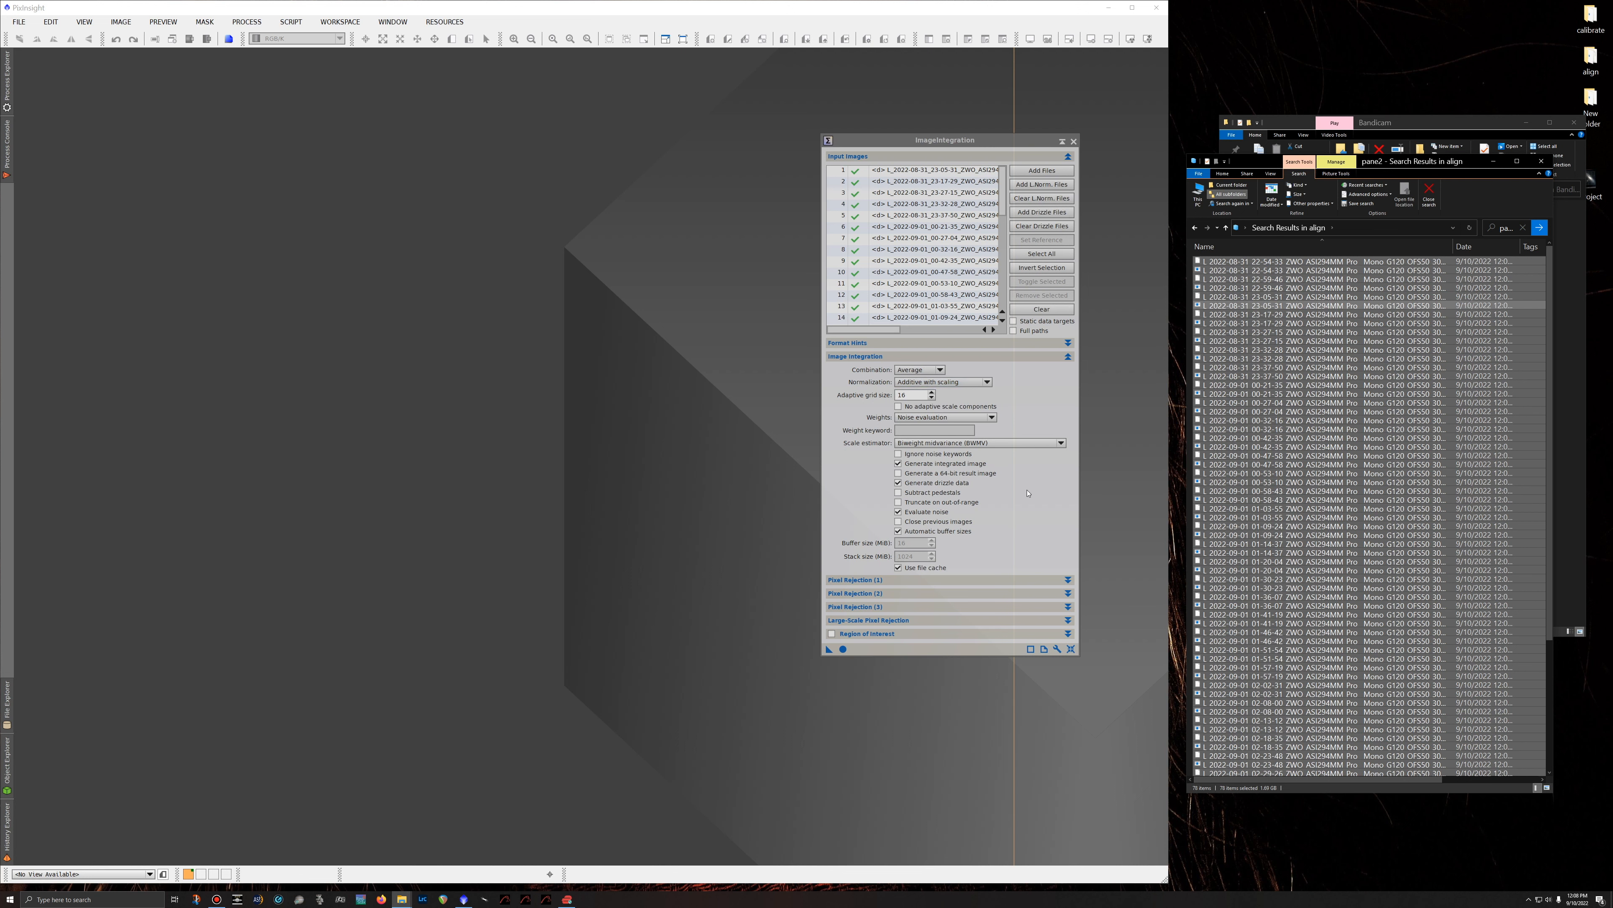
Set the pixel rejection algorithm to Winsorized Sigma Clipping and run the integration of the pane2 frames.
left_click(969, 580)
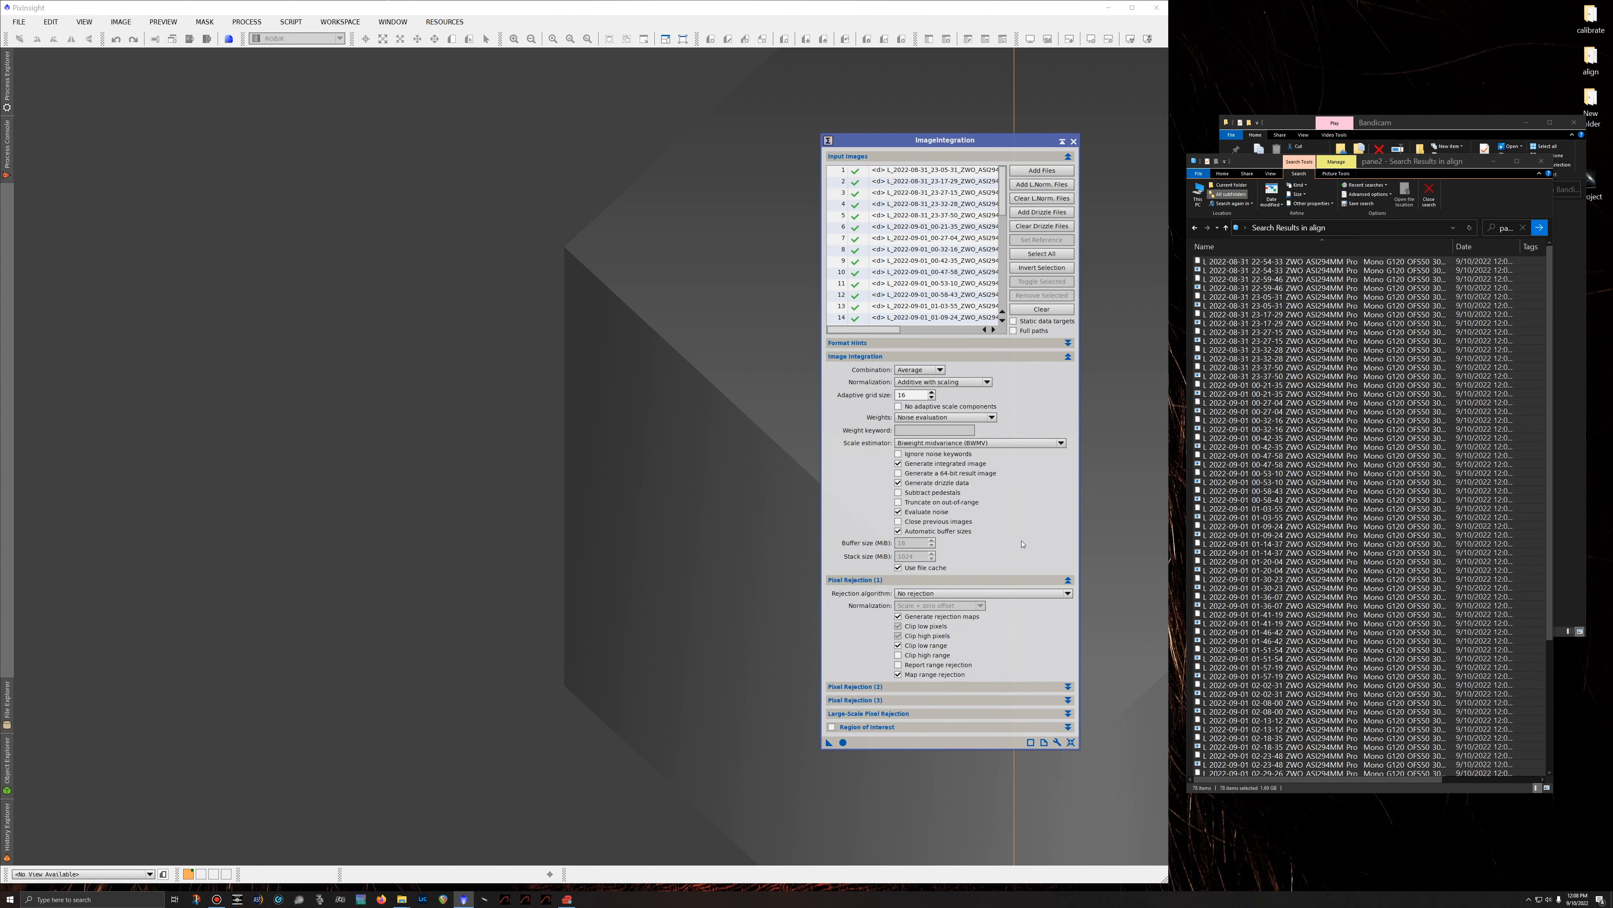
left_click(961, 593)
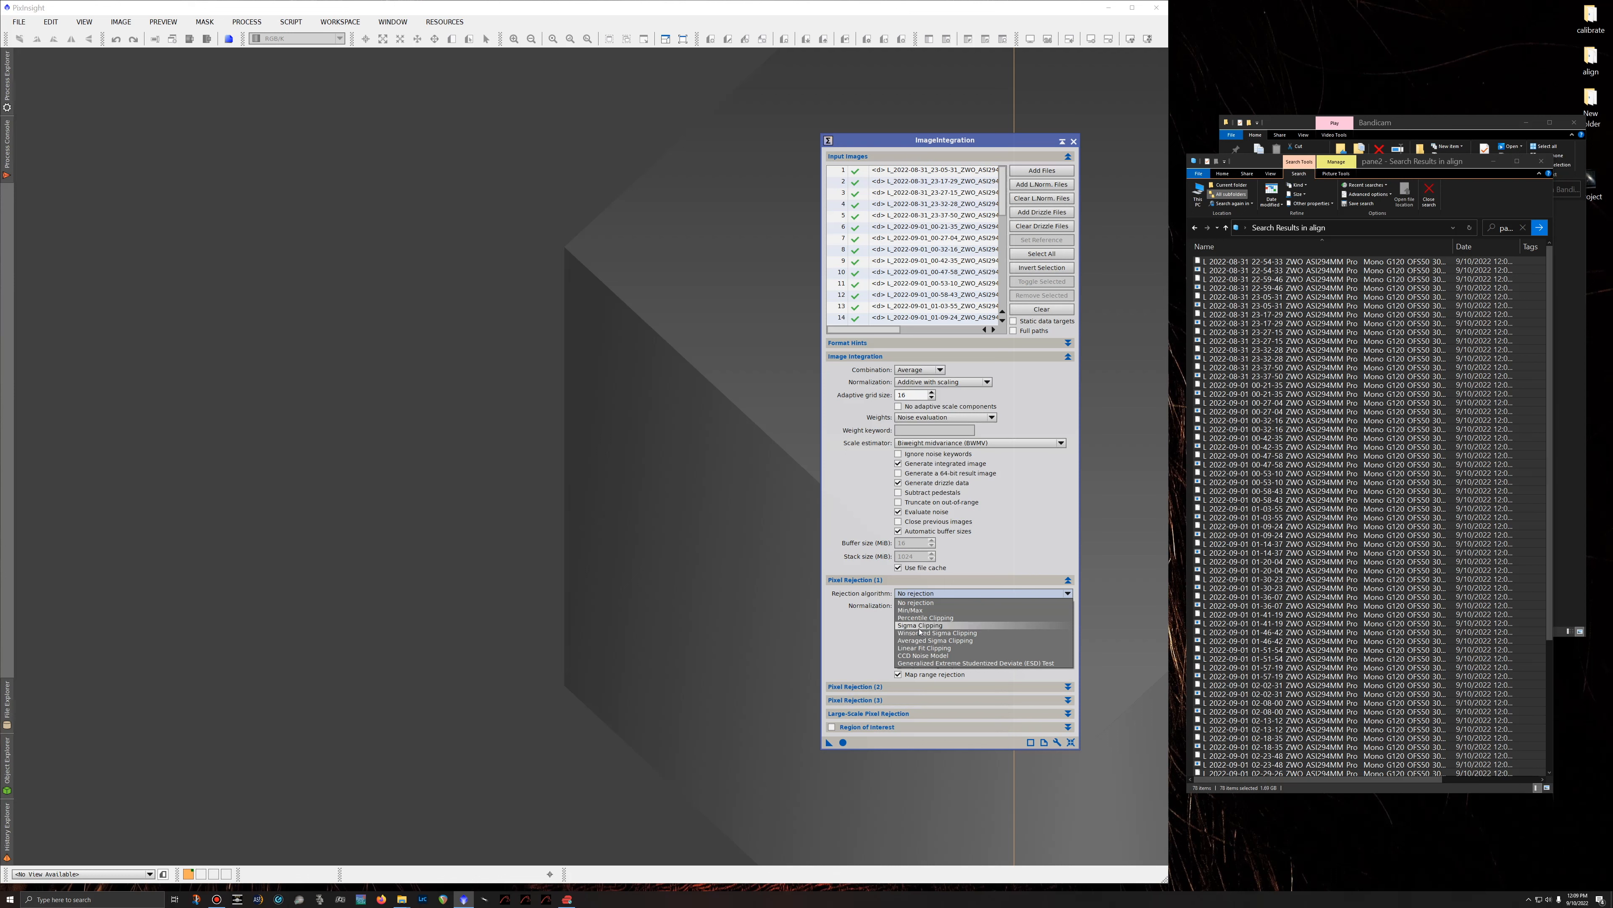
left_click(923, 634)
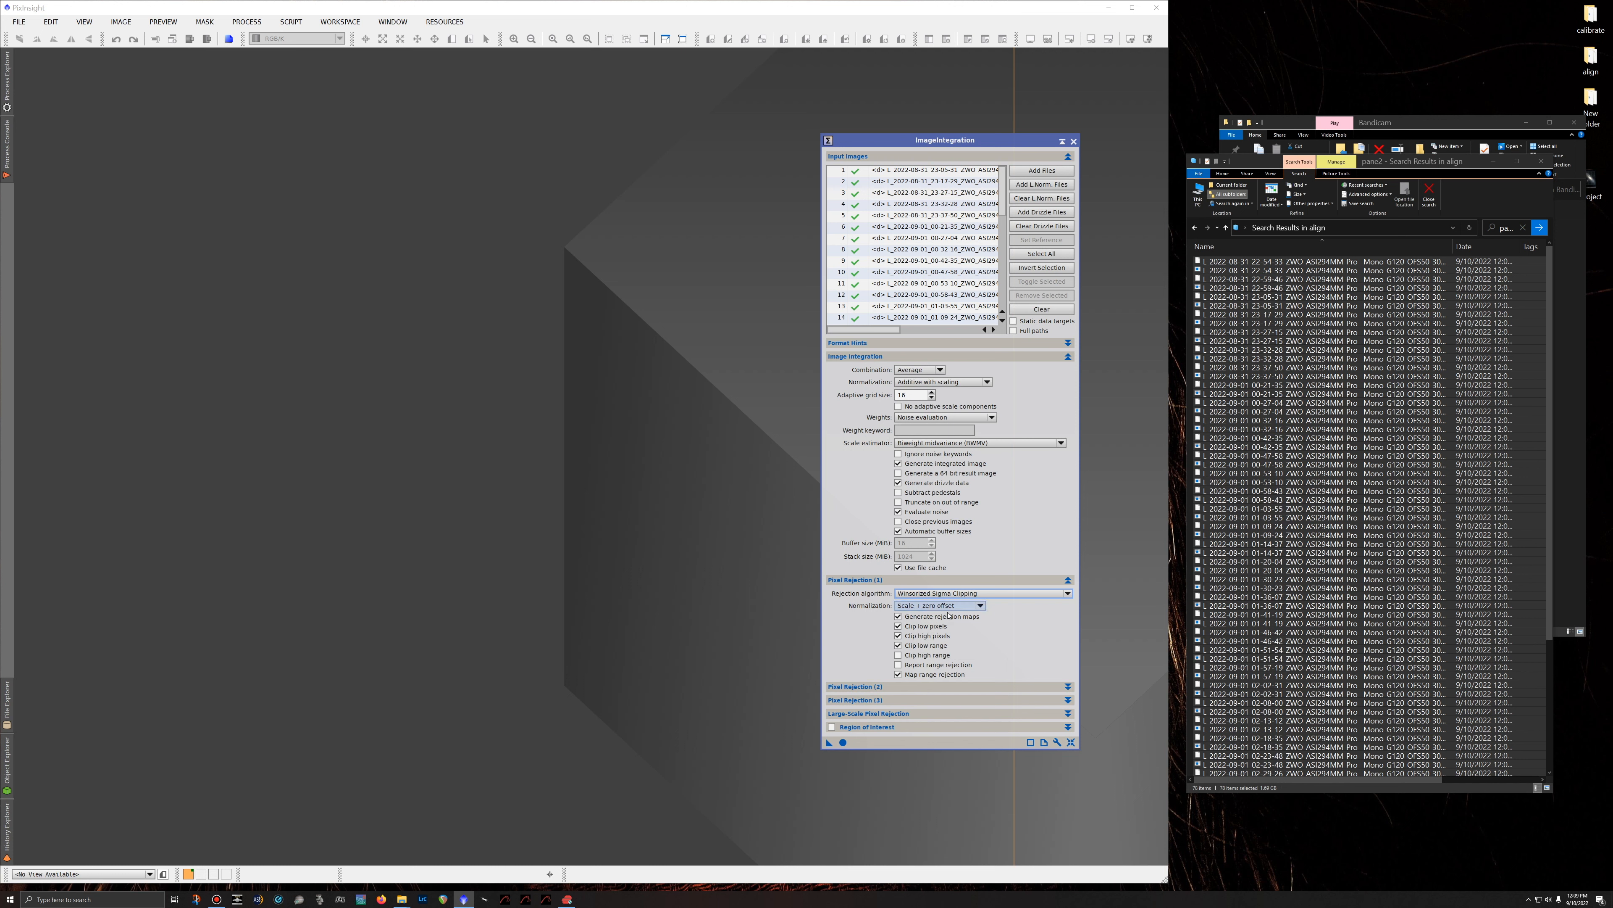
left_click(846, 742)
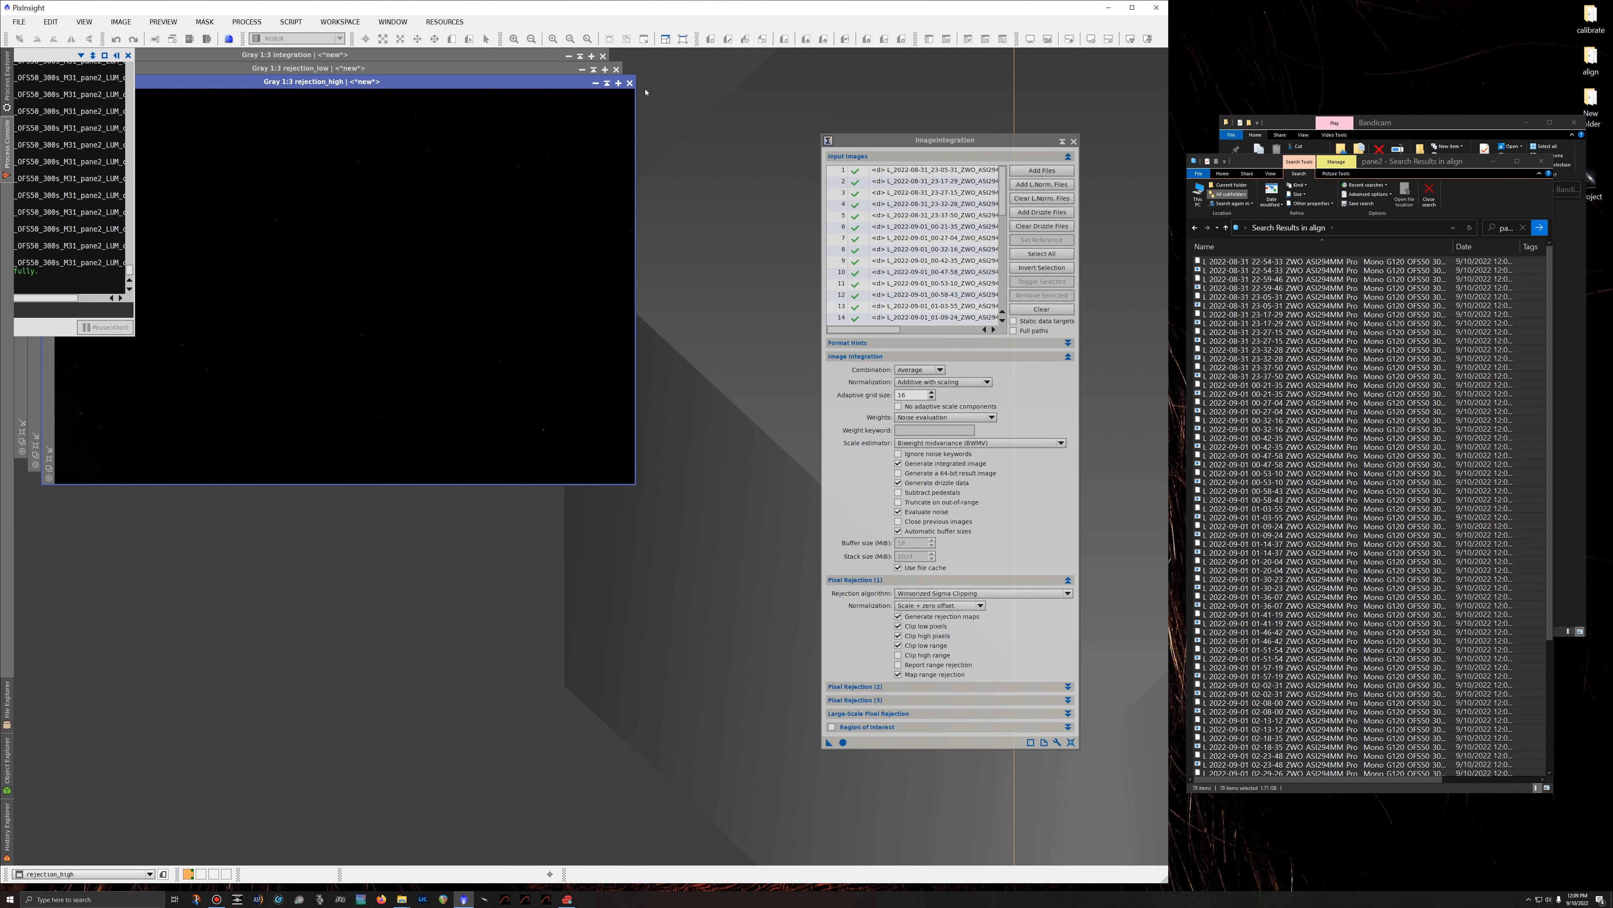
Close the rejection map images, move the integration image into clear workspace and auto-stretch its display.
left_click(616, 69)
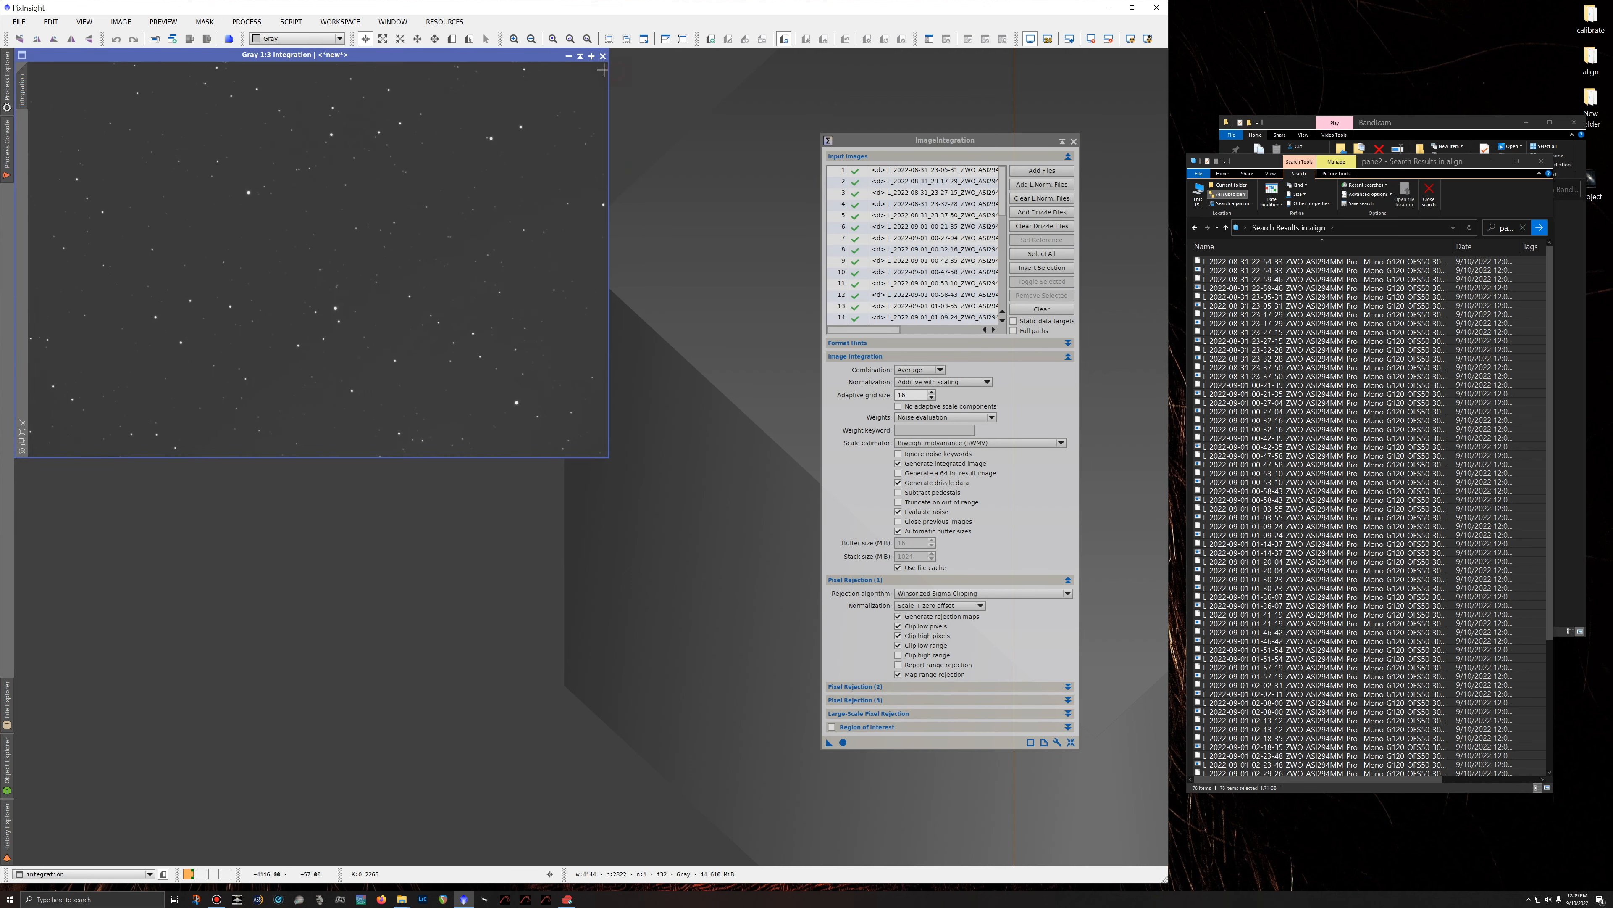
left_click_drag(518, 57, 633, 156)
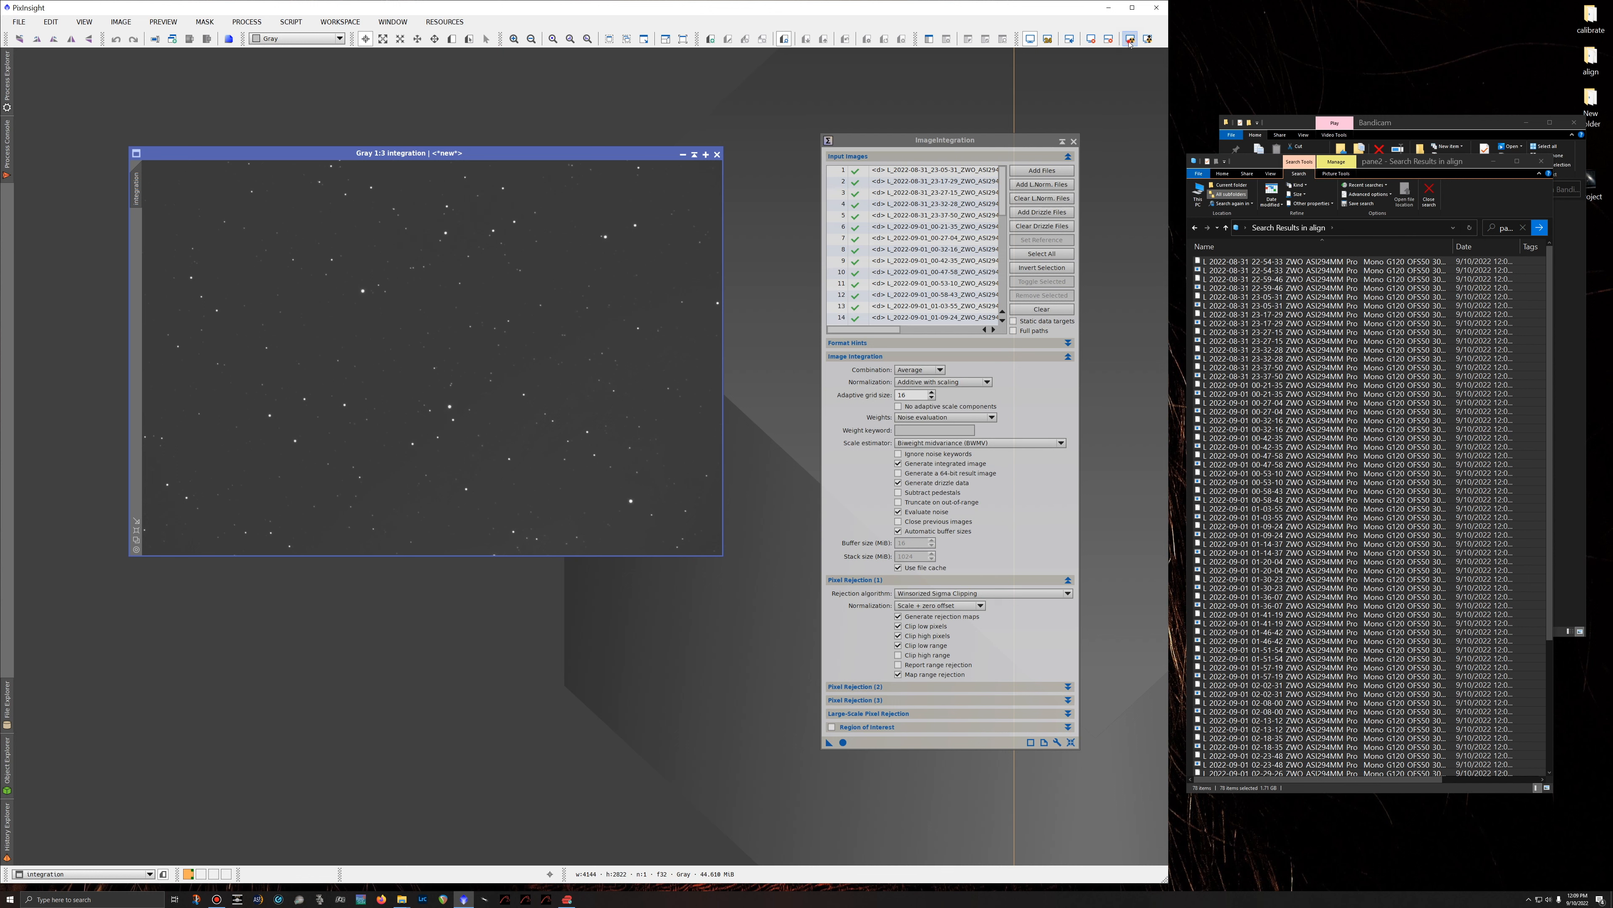
left_click(1131, 38)
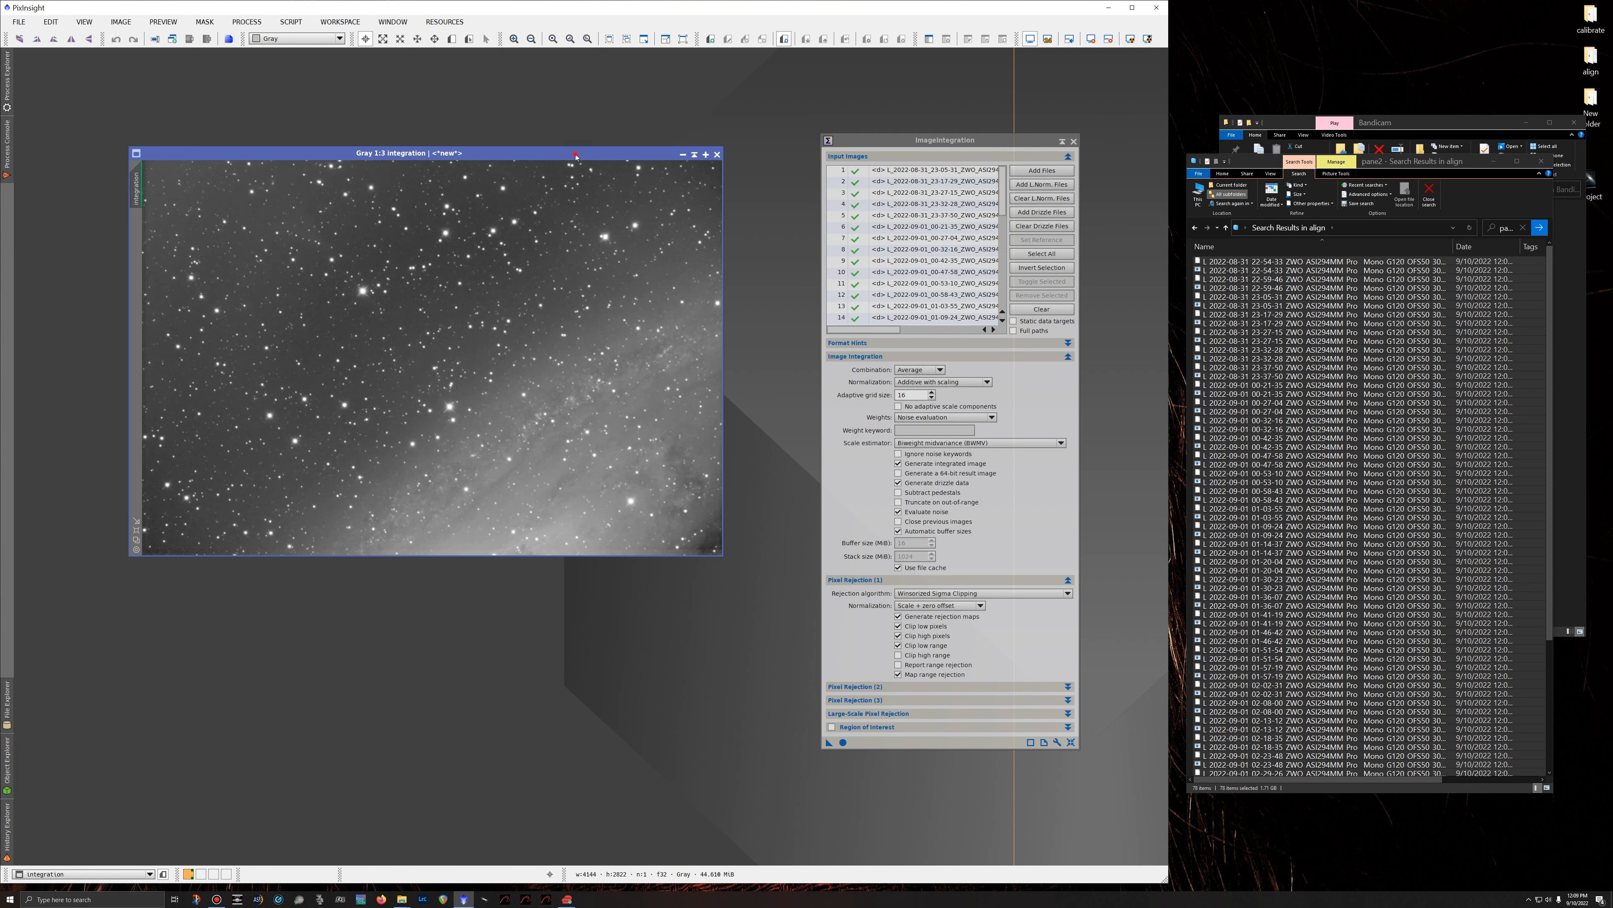
left_click_drag(575, 156, 543, 100)
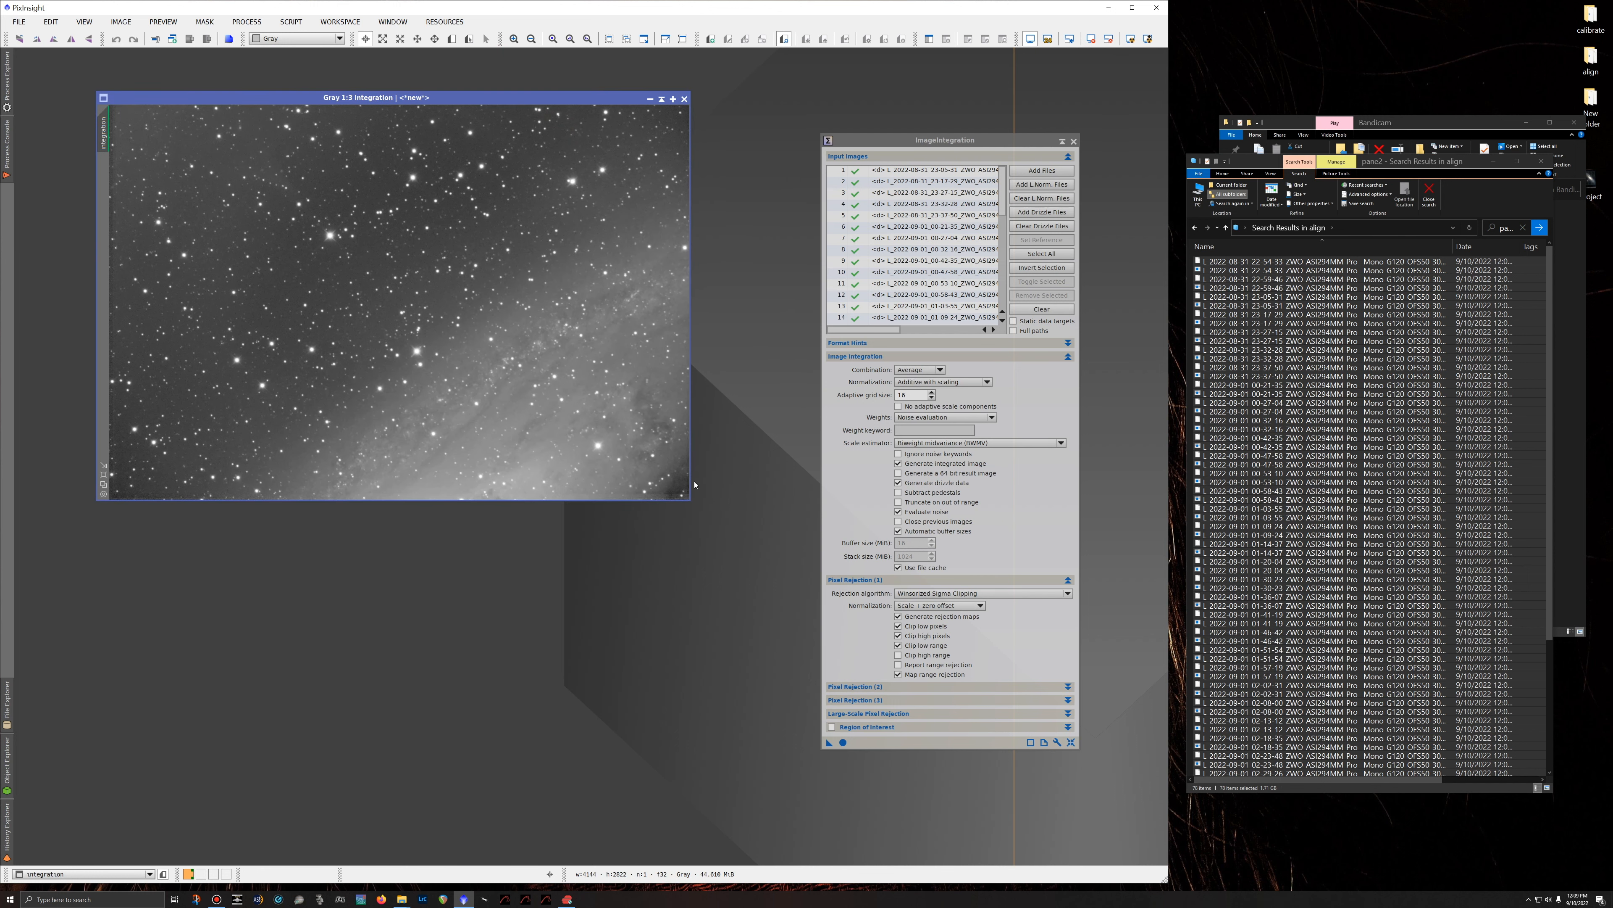
Examine the integrated pane2 image up close, especially the stars and the stacking artifacts along its lower and right edges.
scroll(653, 441, "up", 2)
scroll(651, 440, "down", 4)
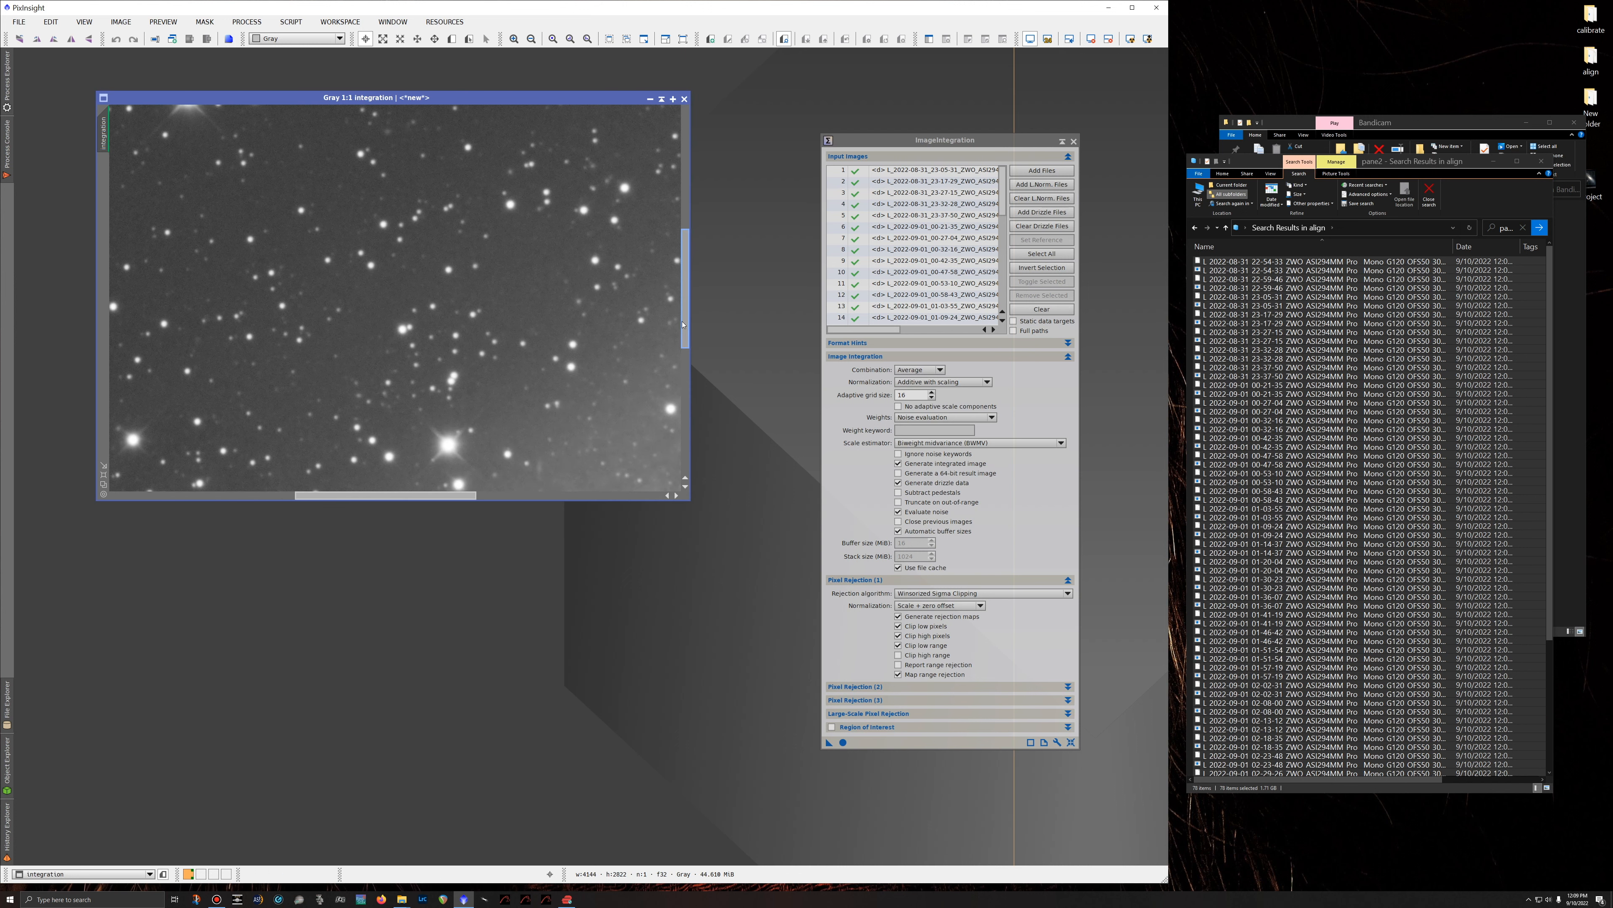
left_click_drag(682, 325, 682, 448)
left_click_drag(416, 495, 457, 497)
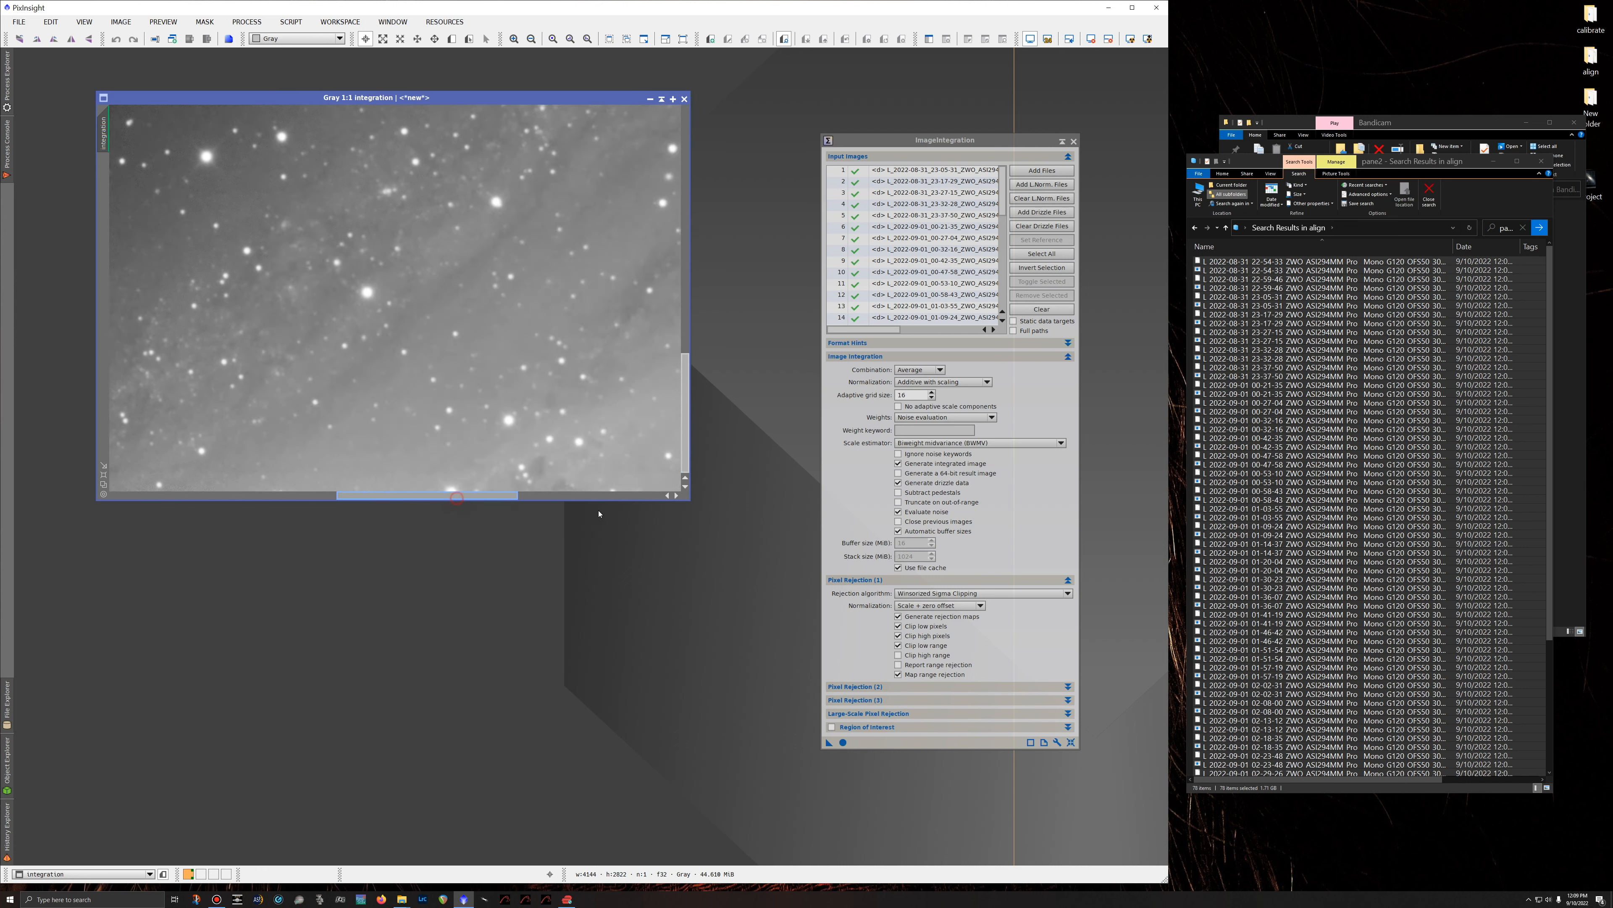
left_click_drag(599, 514, 723, 527)
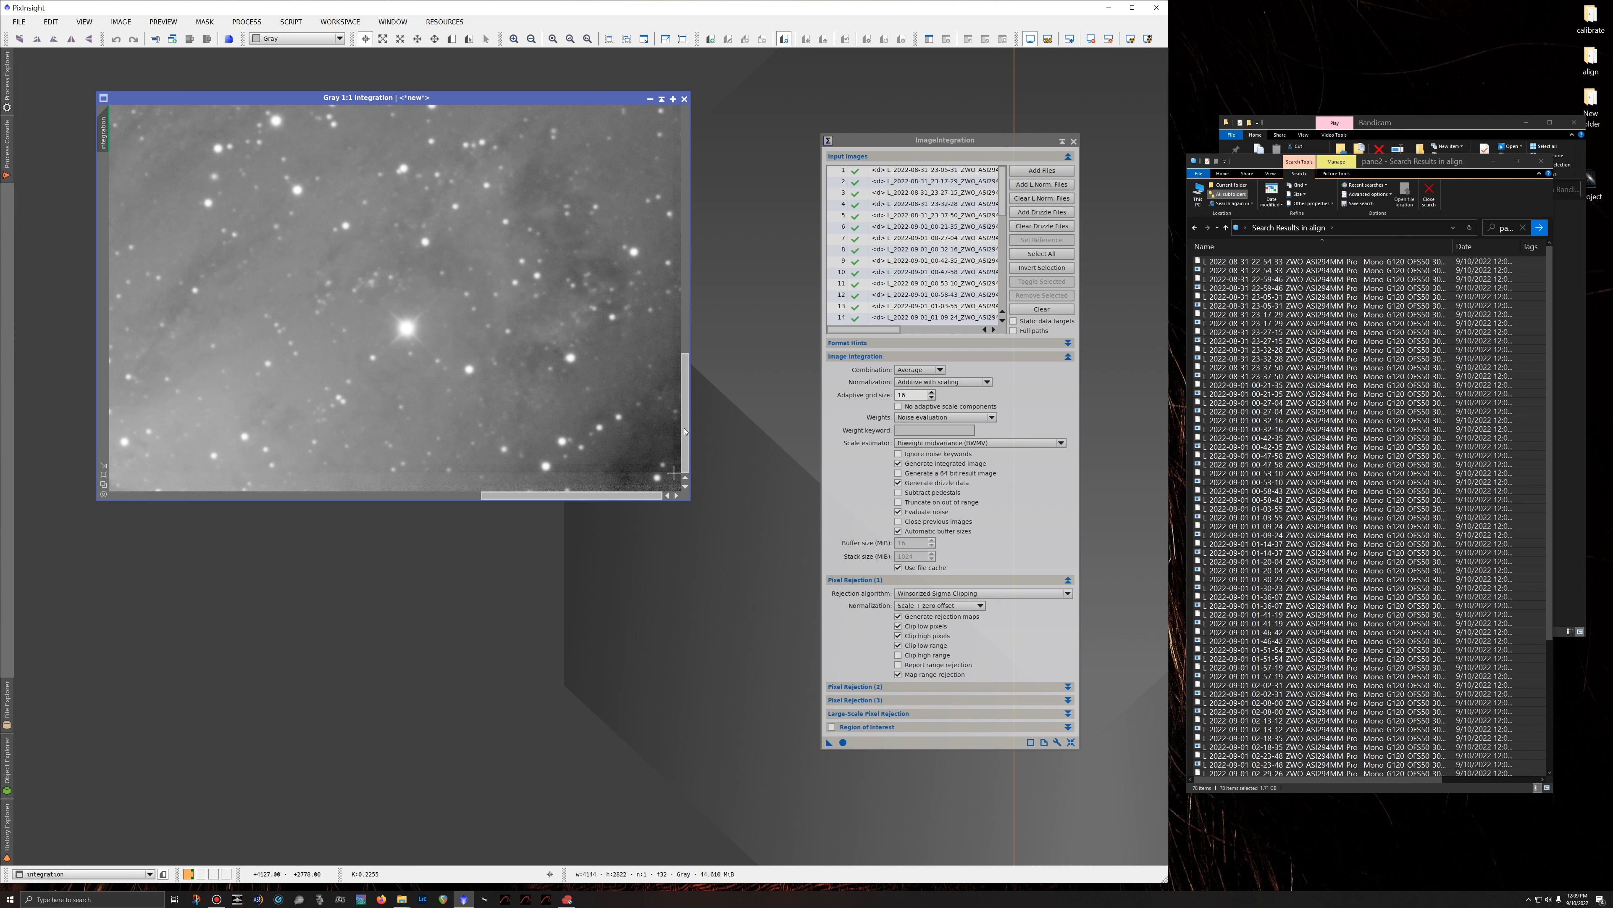
left_click_drag(684, 432, 704, 503)
scroll(489, 390, "down", 5)
scroll(502, 387, "up", 2)
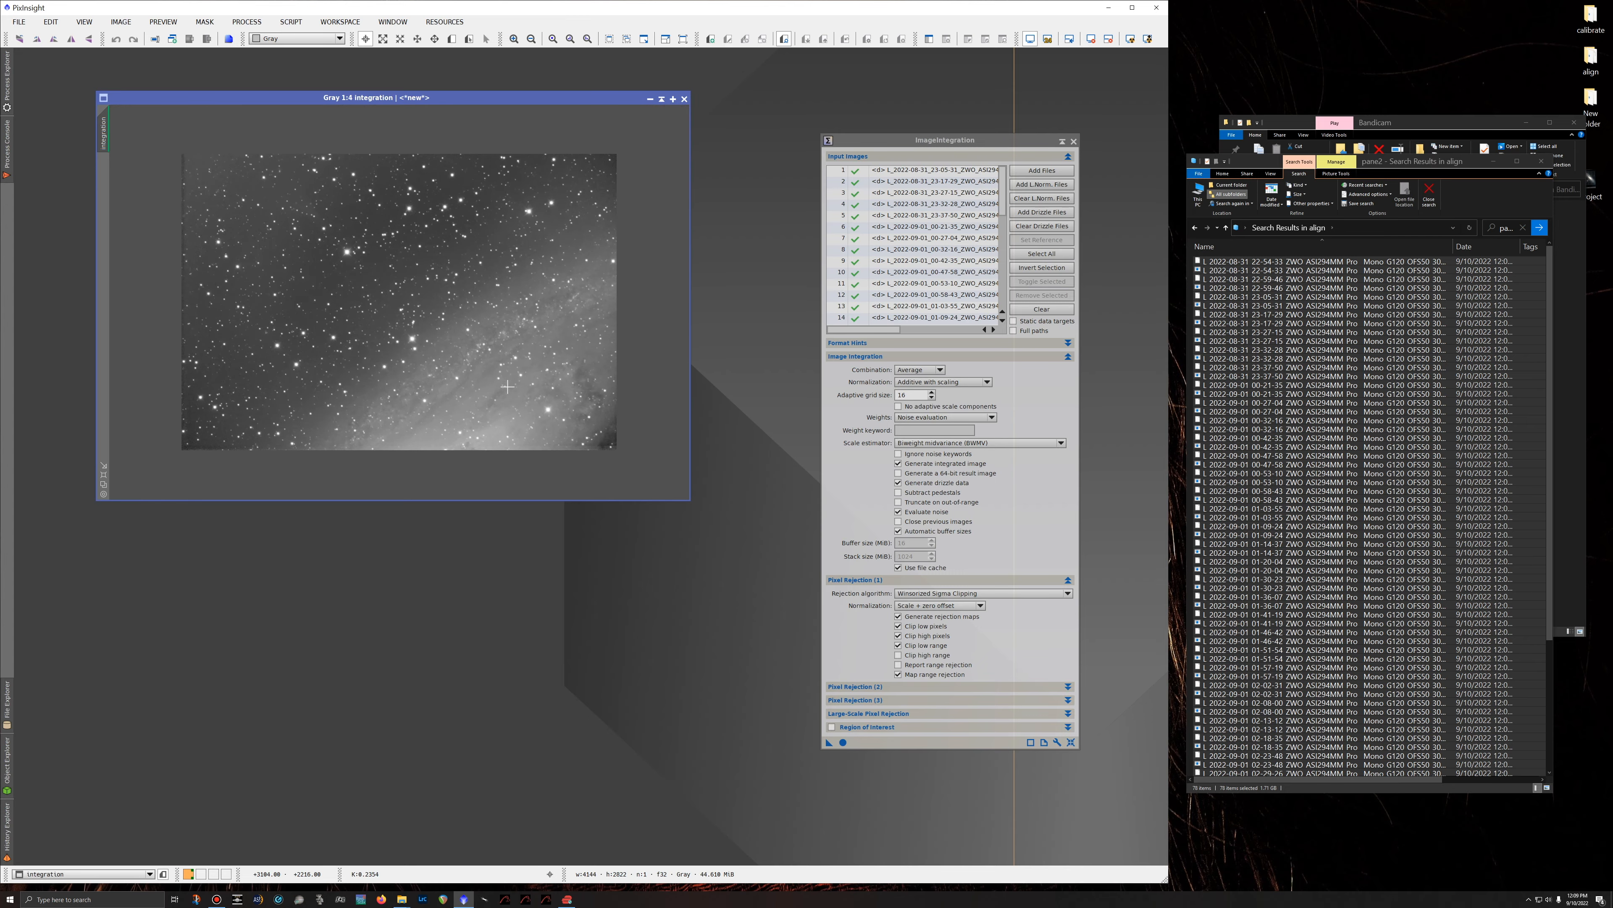
scroll(508, 385, "up", 1)
scroll(507, 386, "down", 1)
scroll(508, 385, "up", 1)
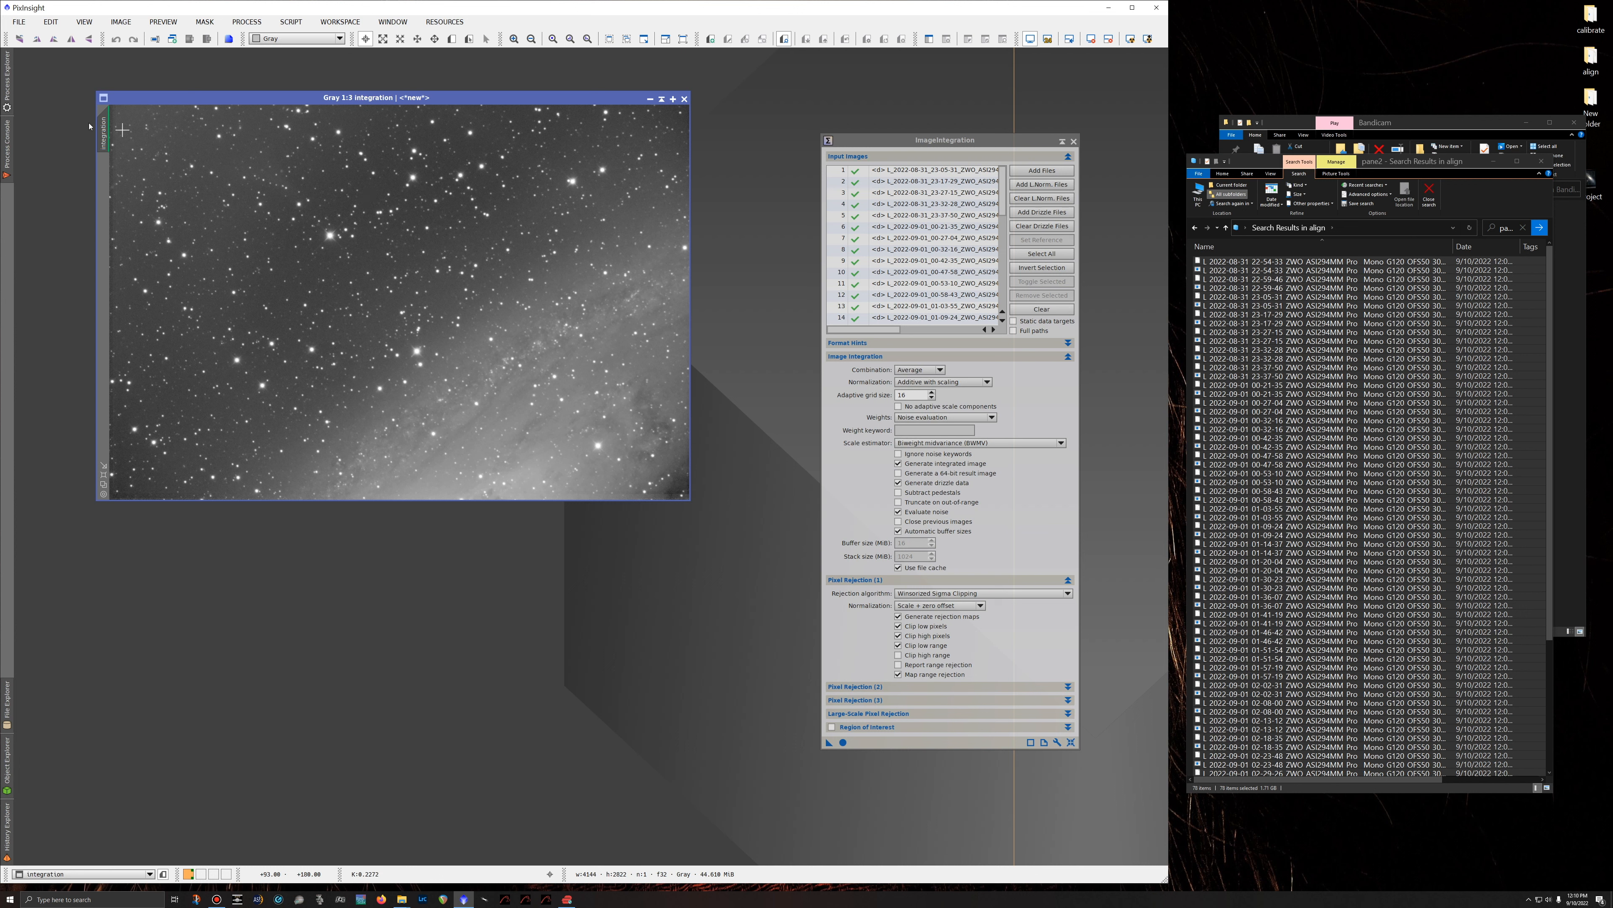
Crop the uneven edges off the integration image with DynamicCrop, to about 4095 × 2715 pixels.
left_click(8, 145)
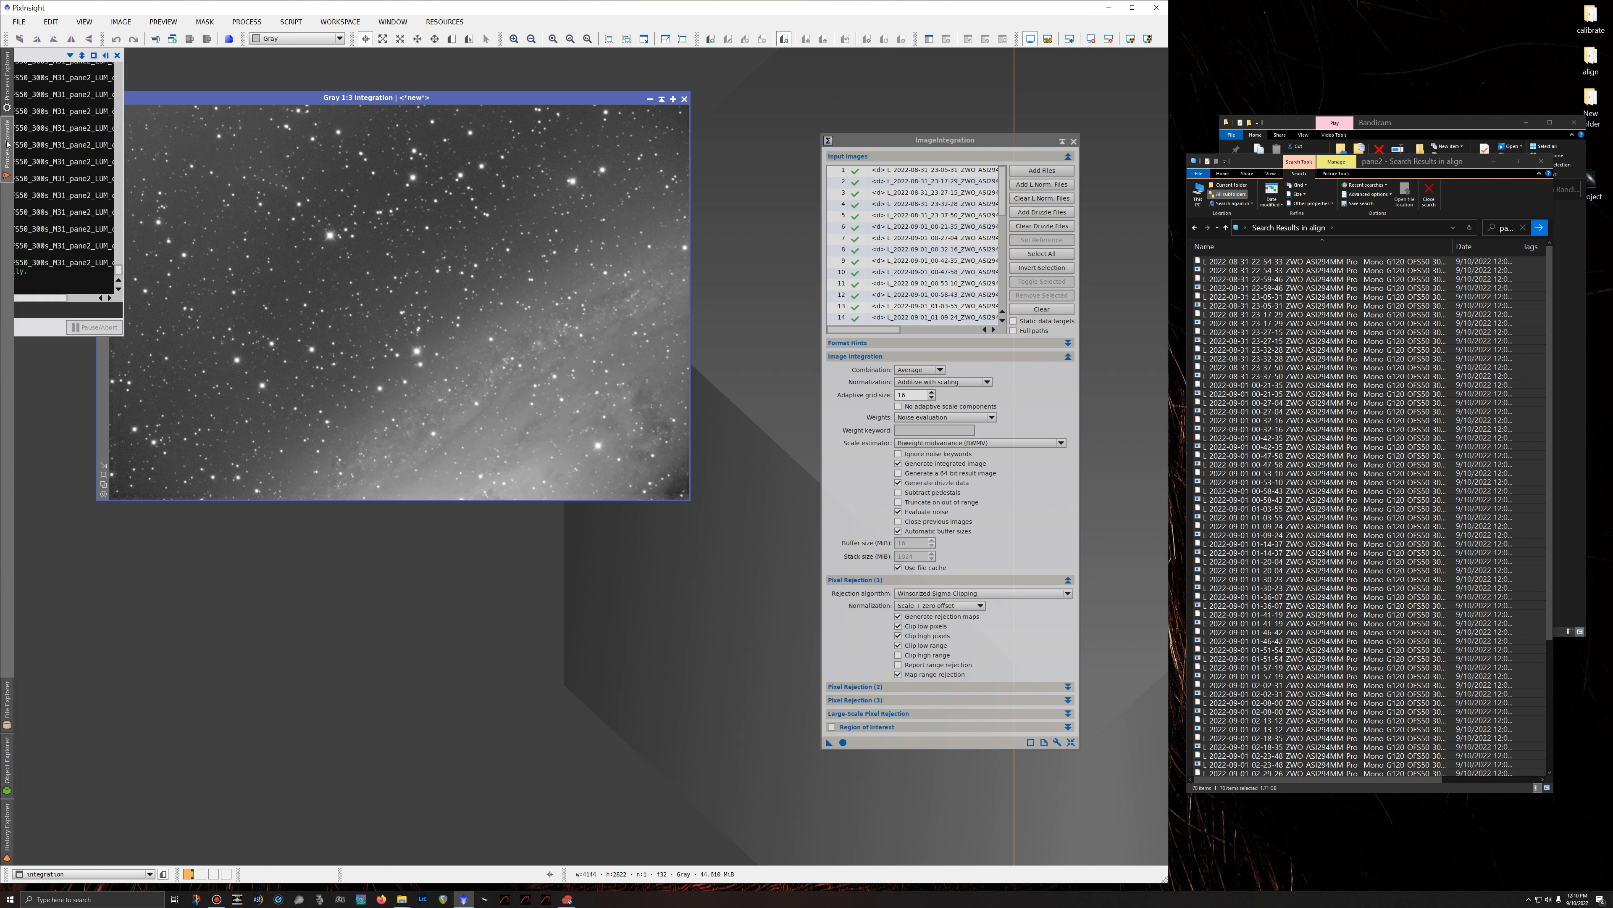
left_click(8, 83)
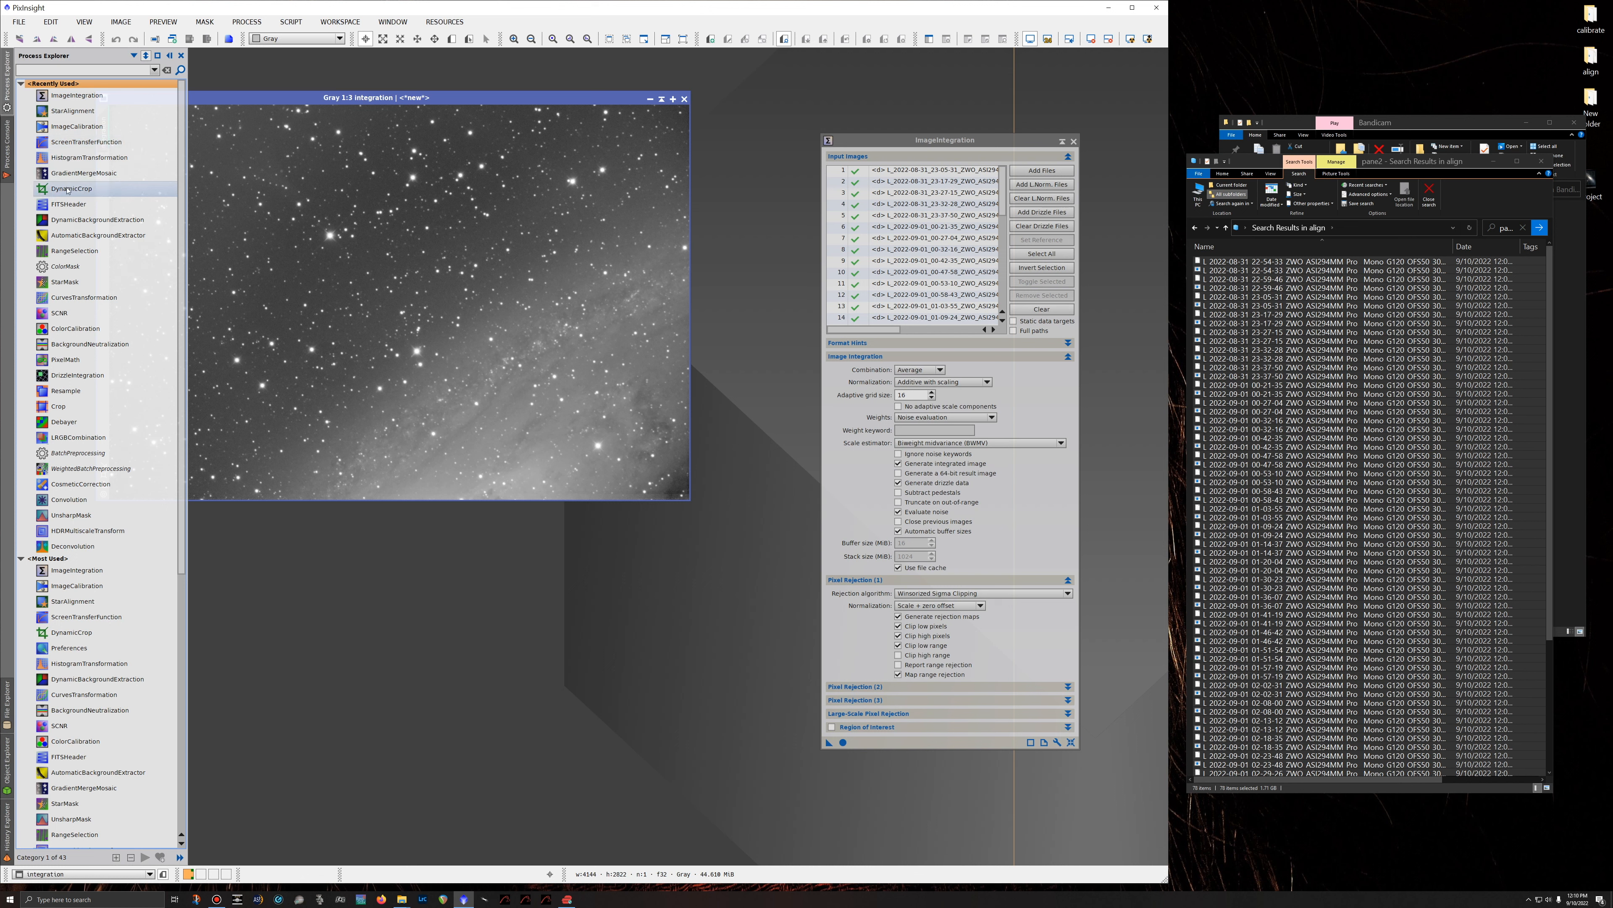
double_click(68, 191)
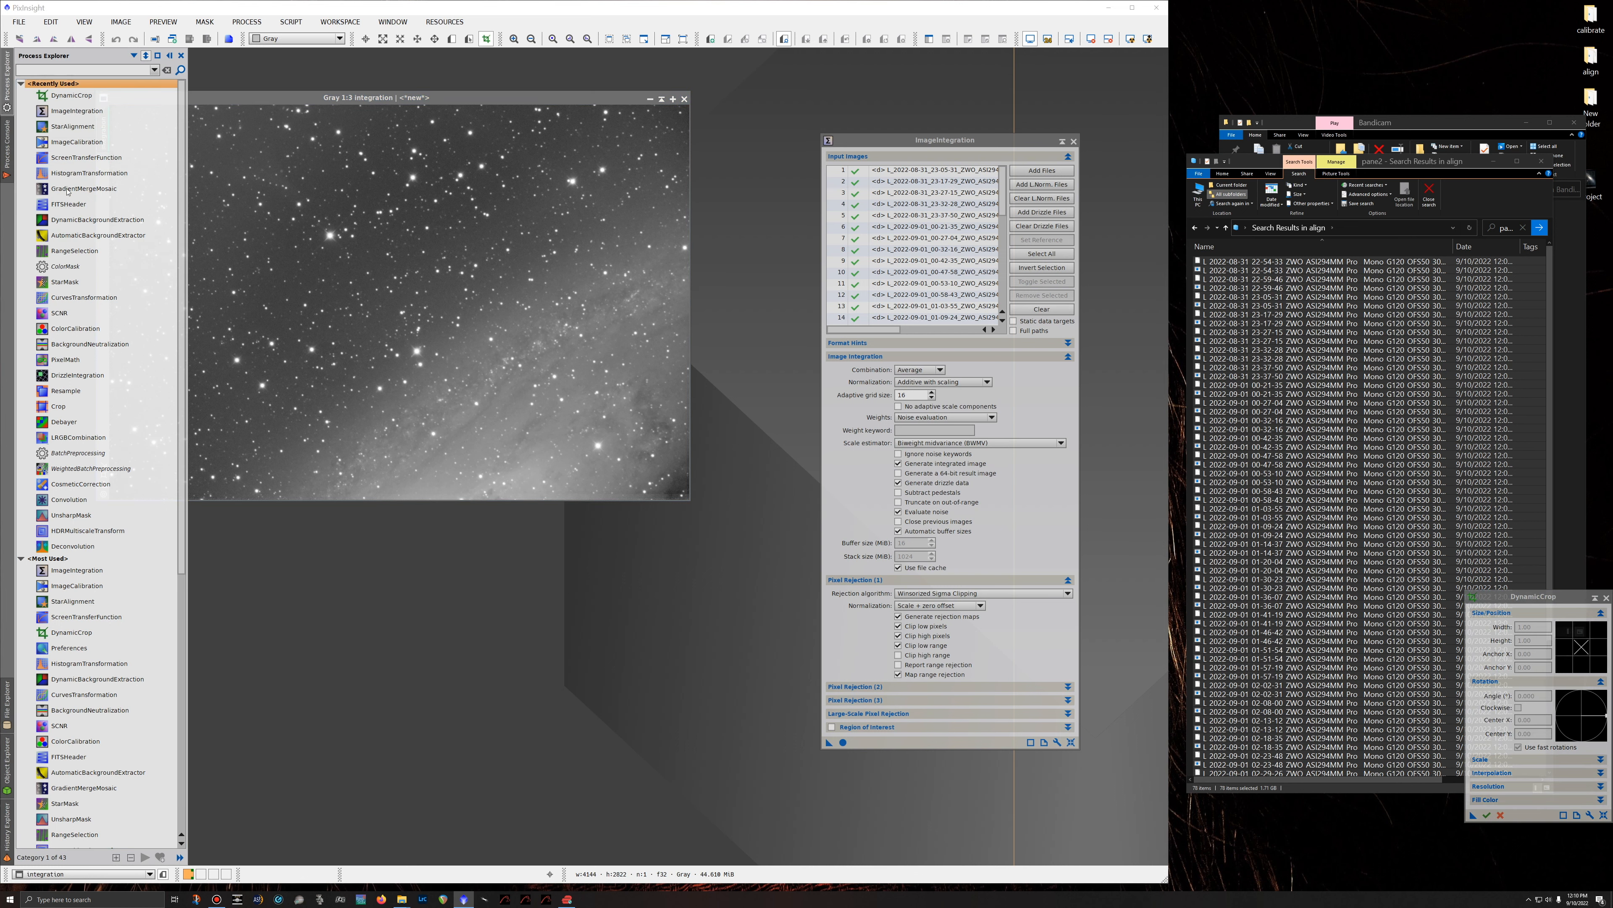
left_click_drag(1543, 594, 830, 227)
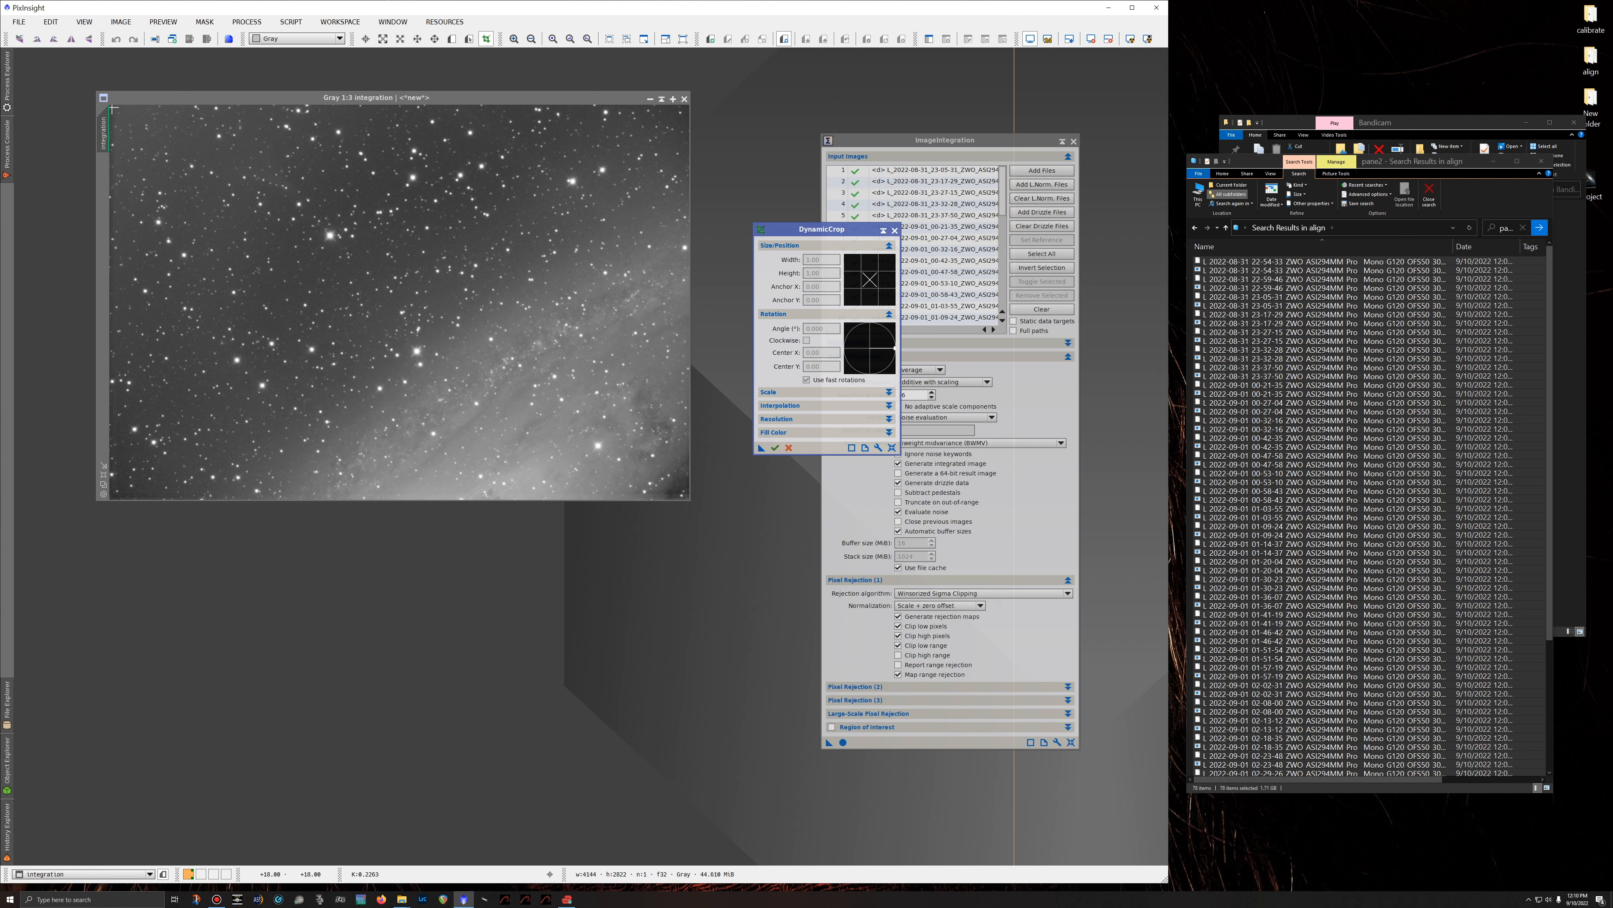
left_click_drag(114, 108, 685, 490)
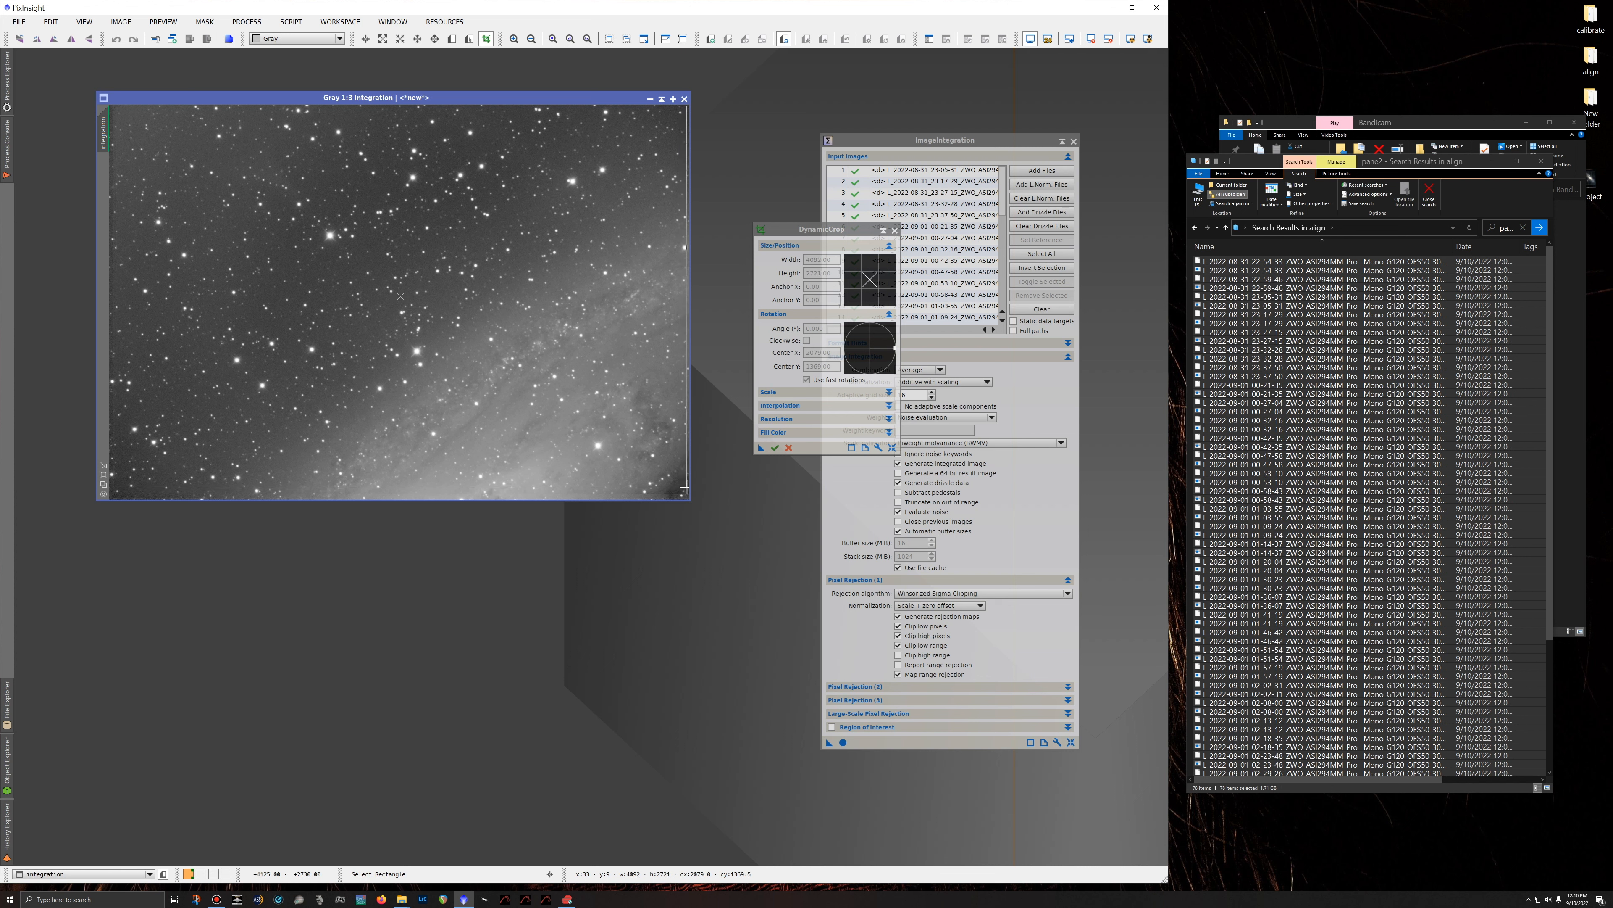
left_click_drag(685, 488, 685, 487)
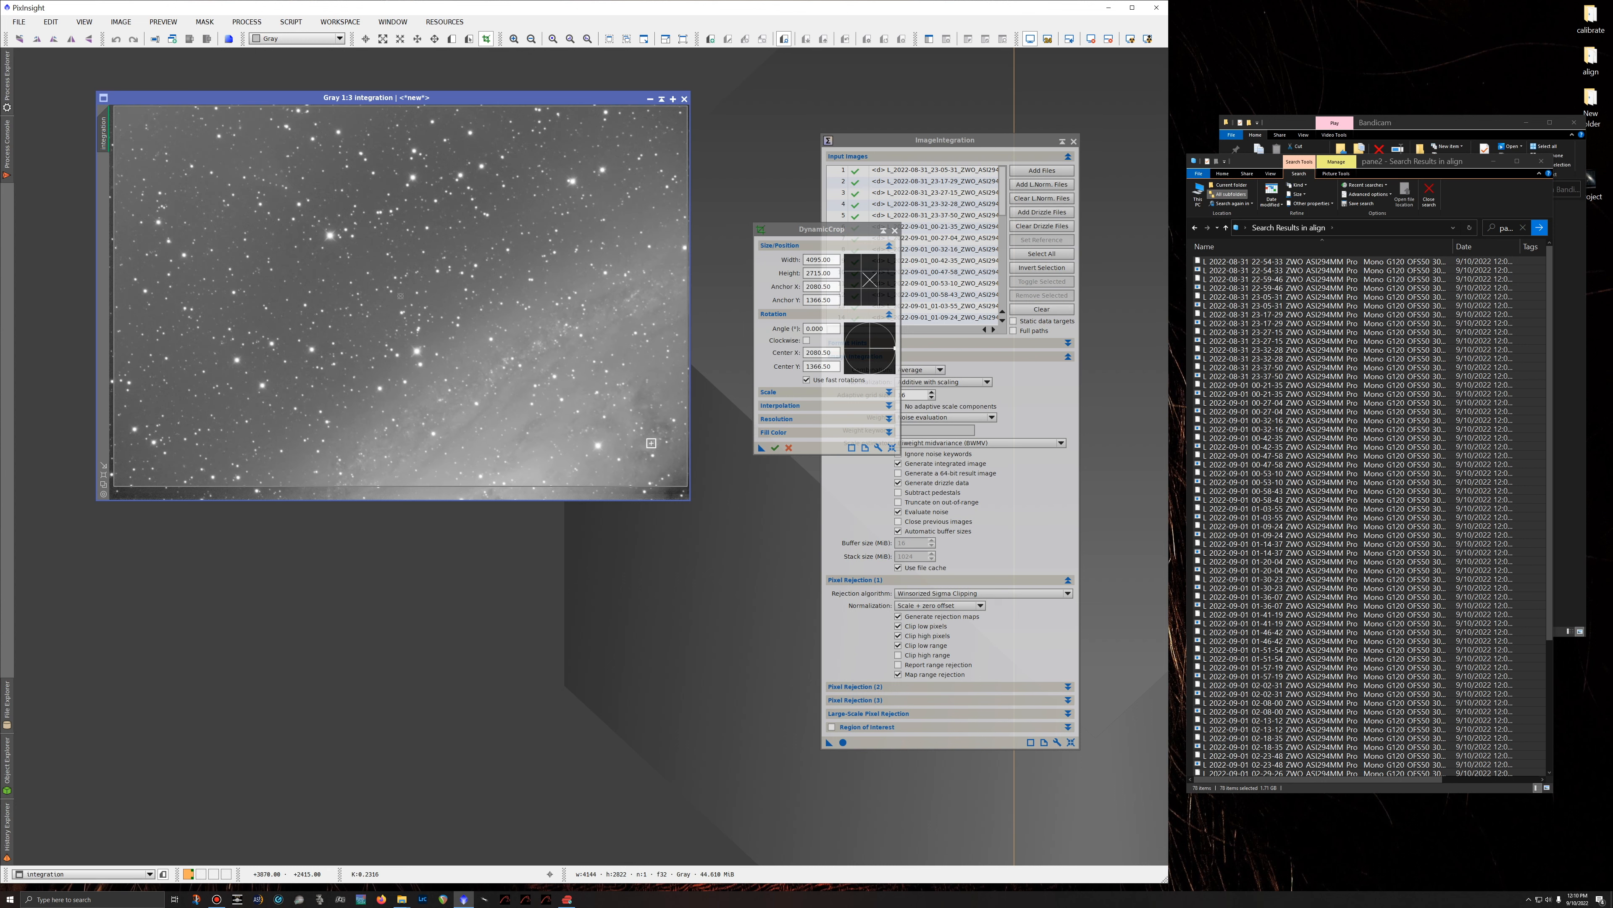
left_click(775, 447)
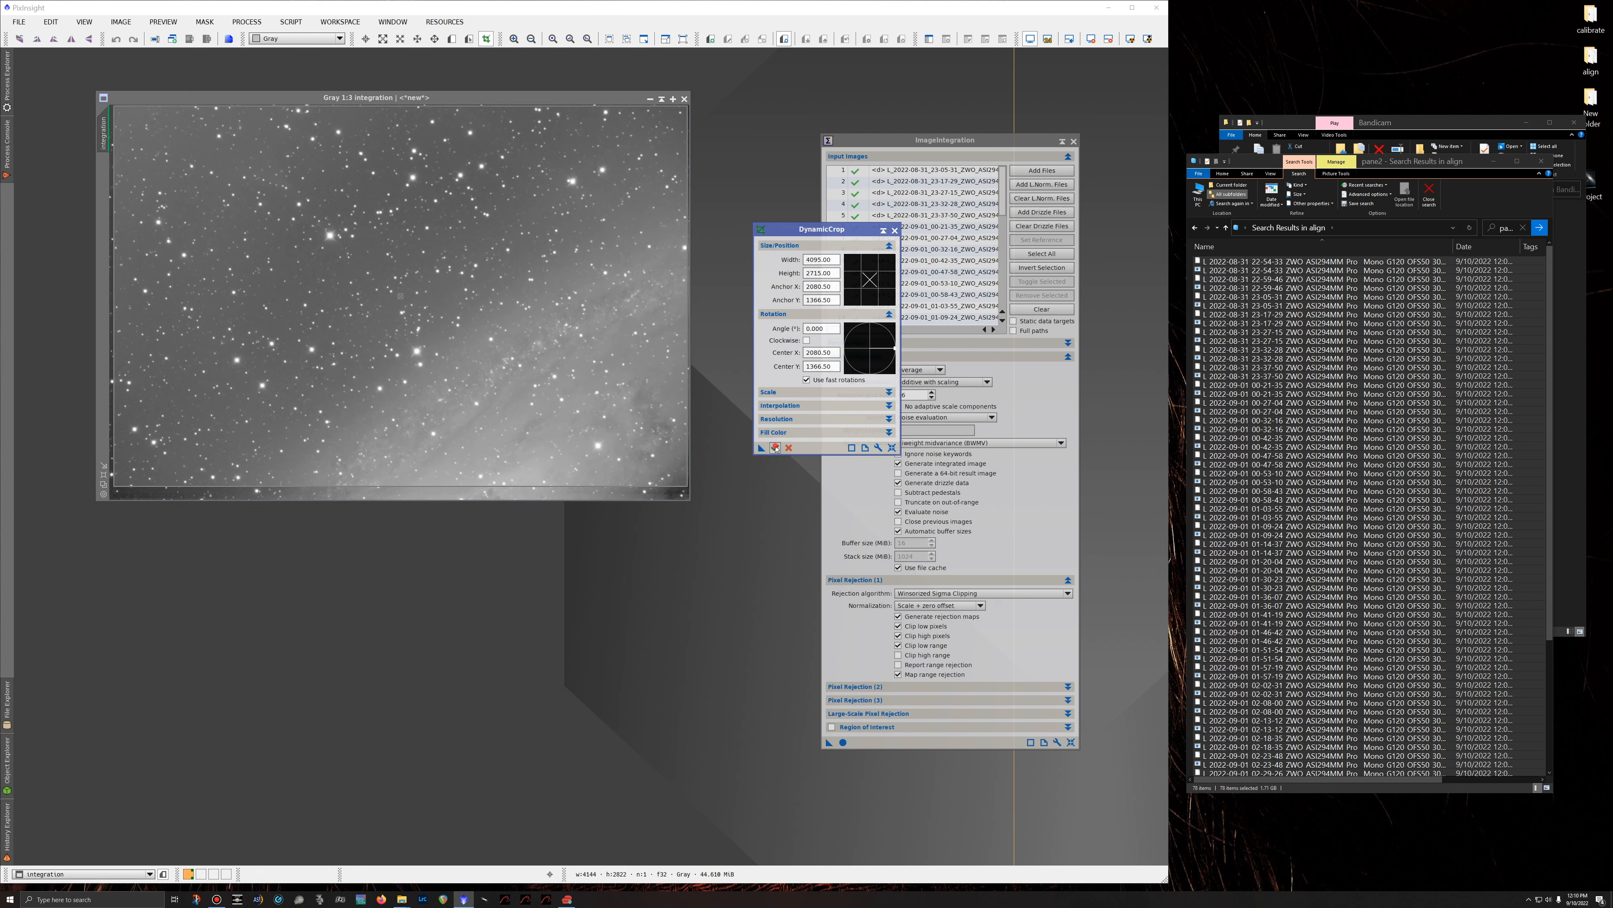
left_click(104, 465)
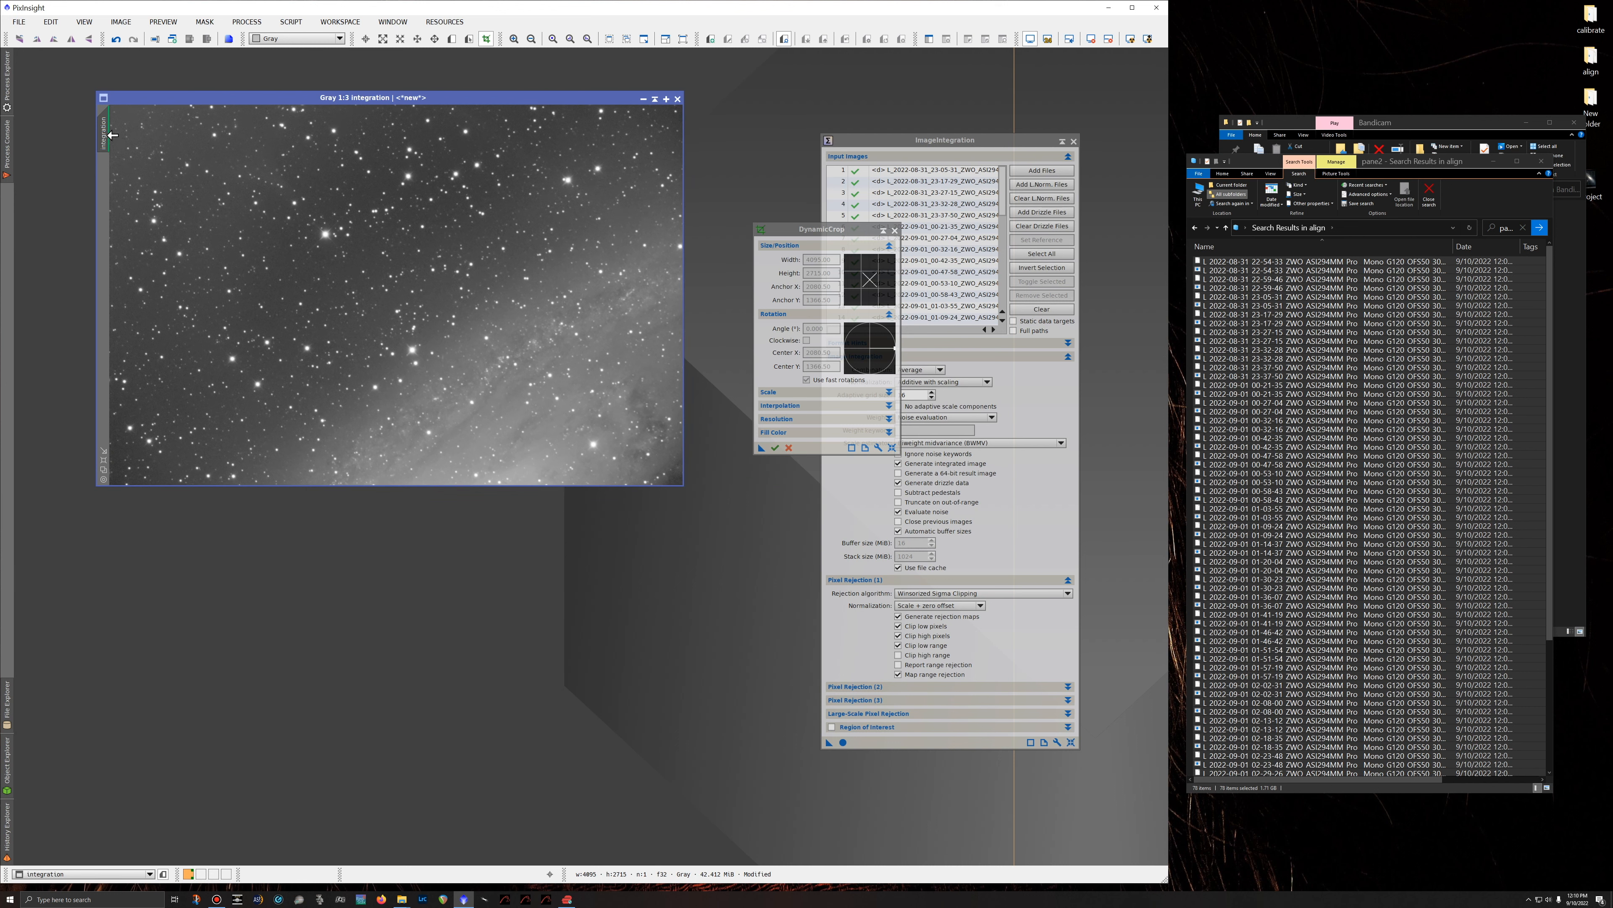
Change the identifier of the cropped integration image to pane2.
right_click(105, 136)
left_click(152, 178)
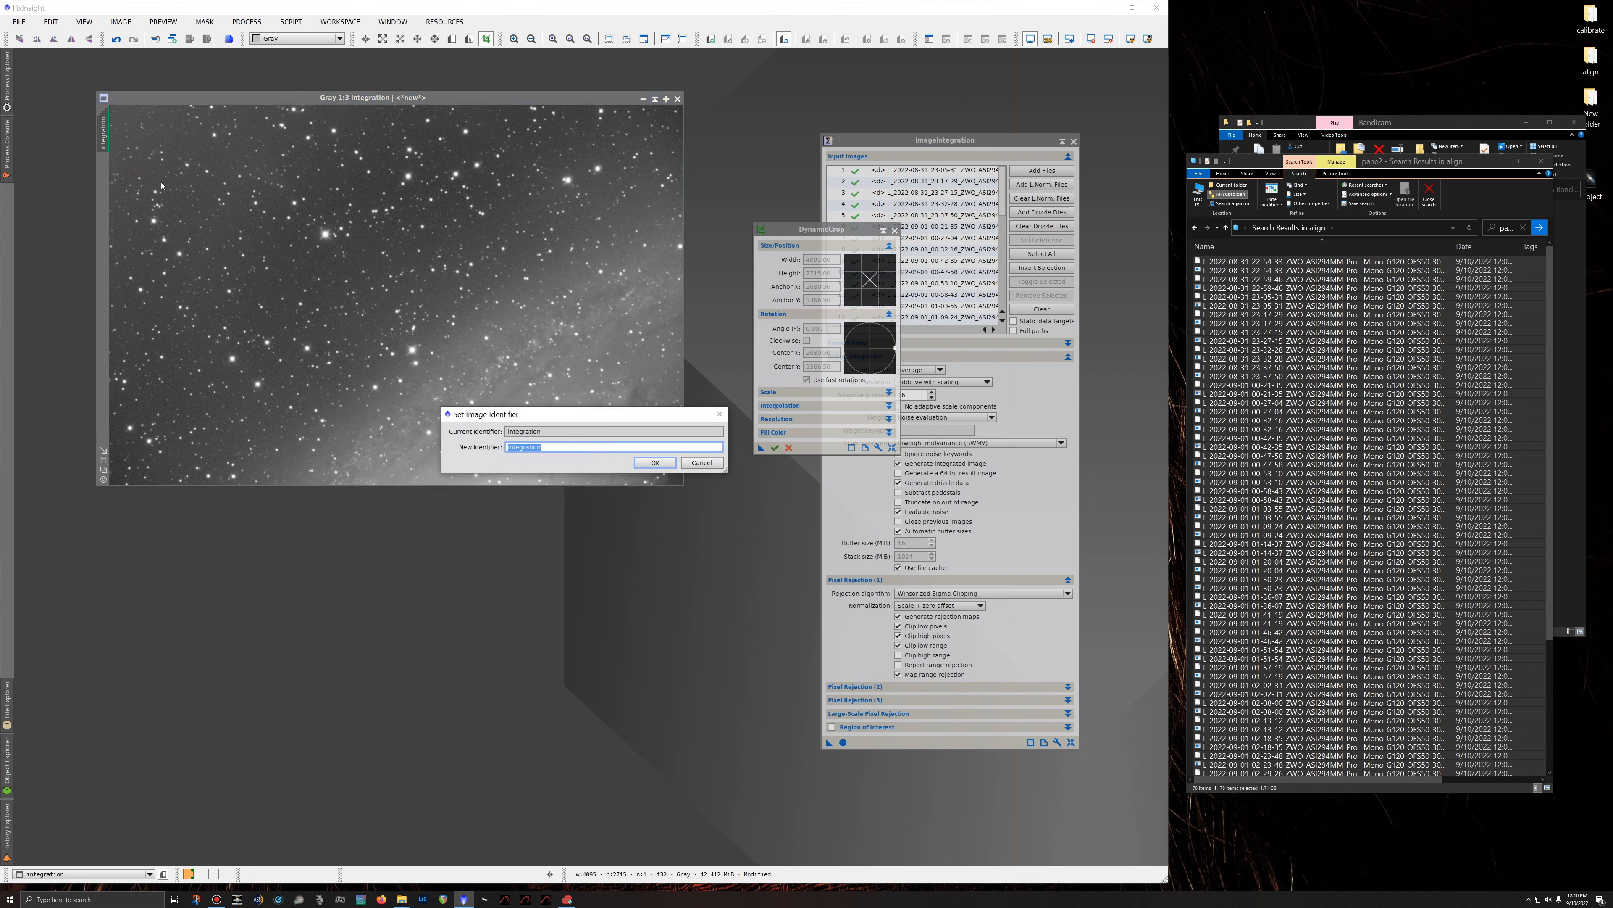
type("pane2")
key("Return")
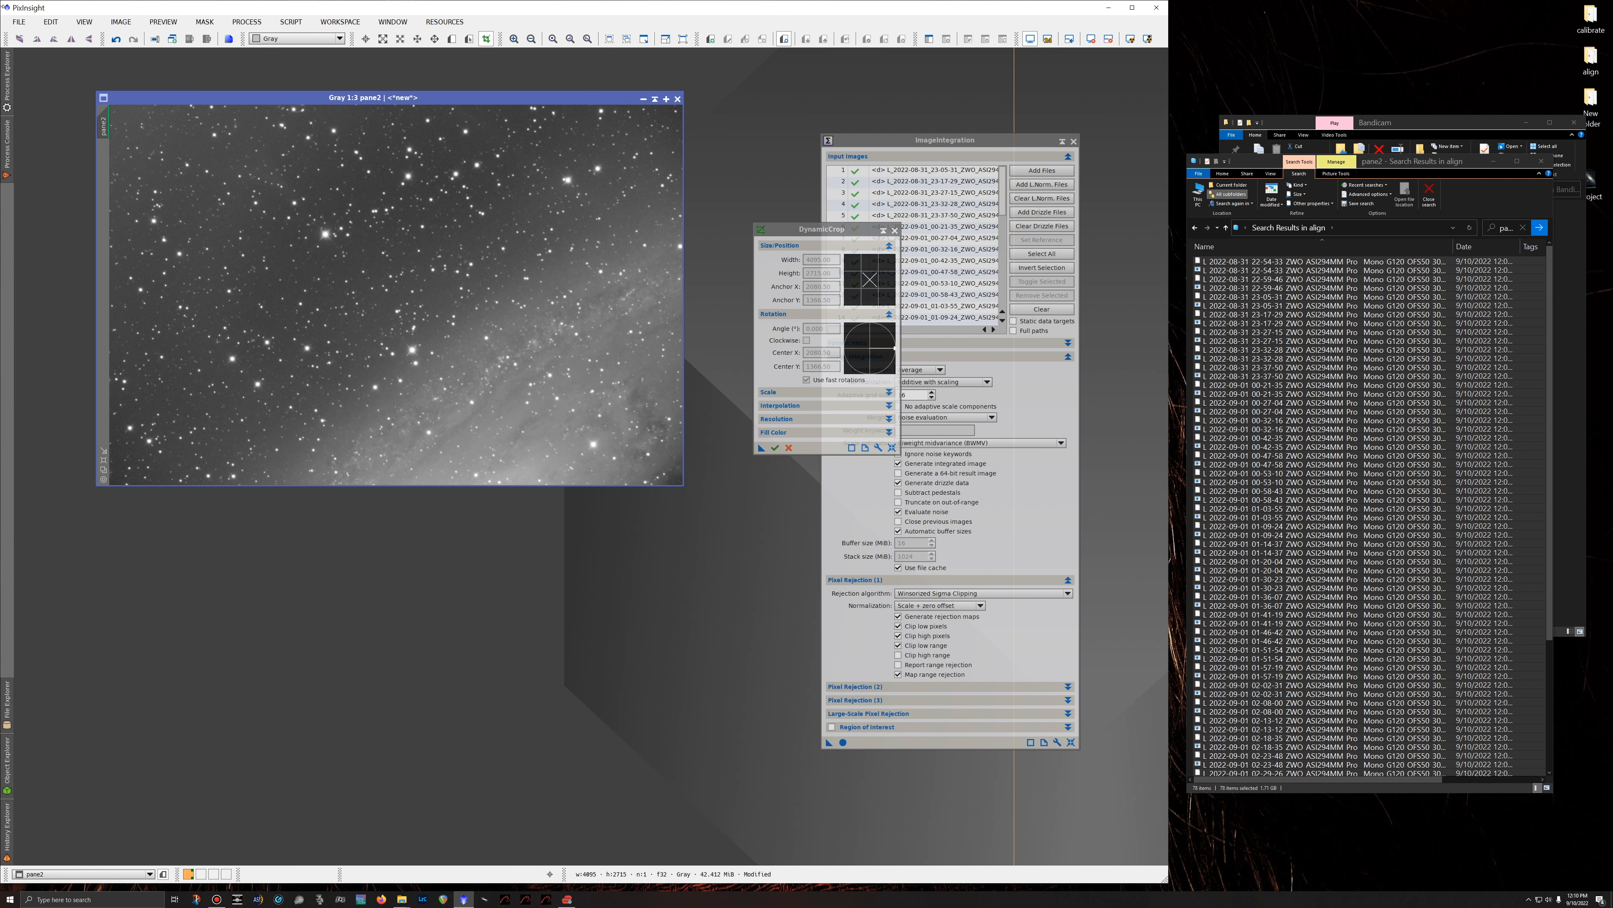
Start saving the pane2 image under a new name, creating a Panes folder on the Desktop and opening it as the destination.
left_click(13, 23)
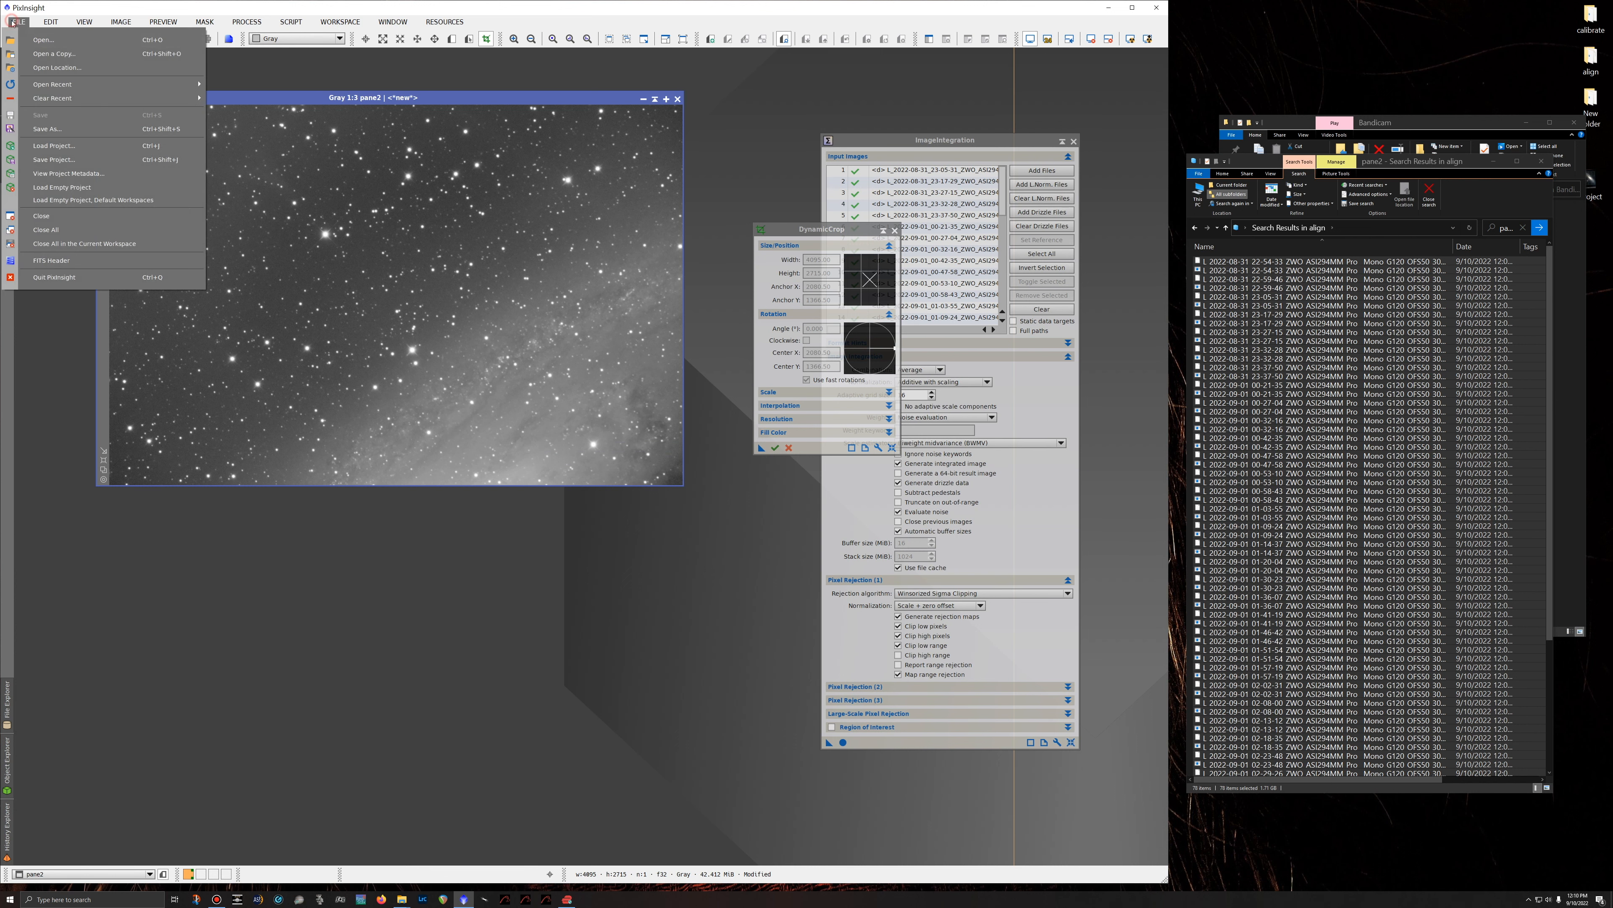
left_click(126, 145)
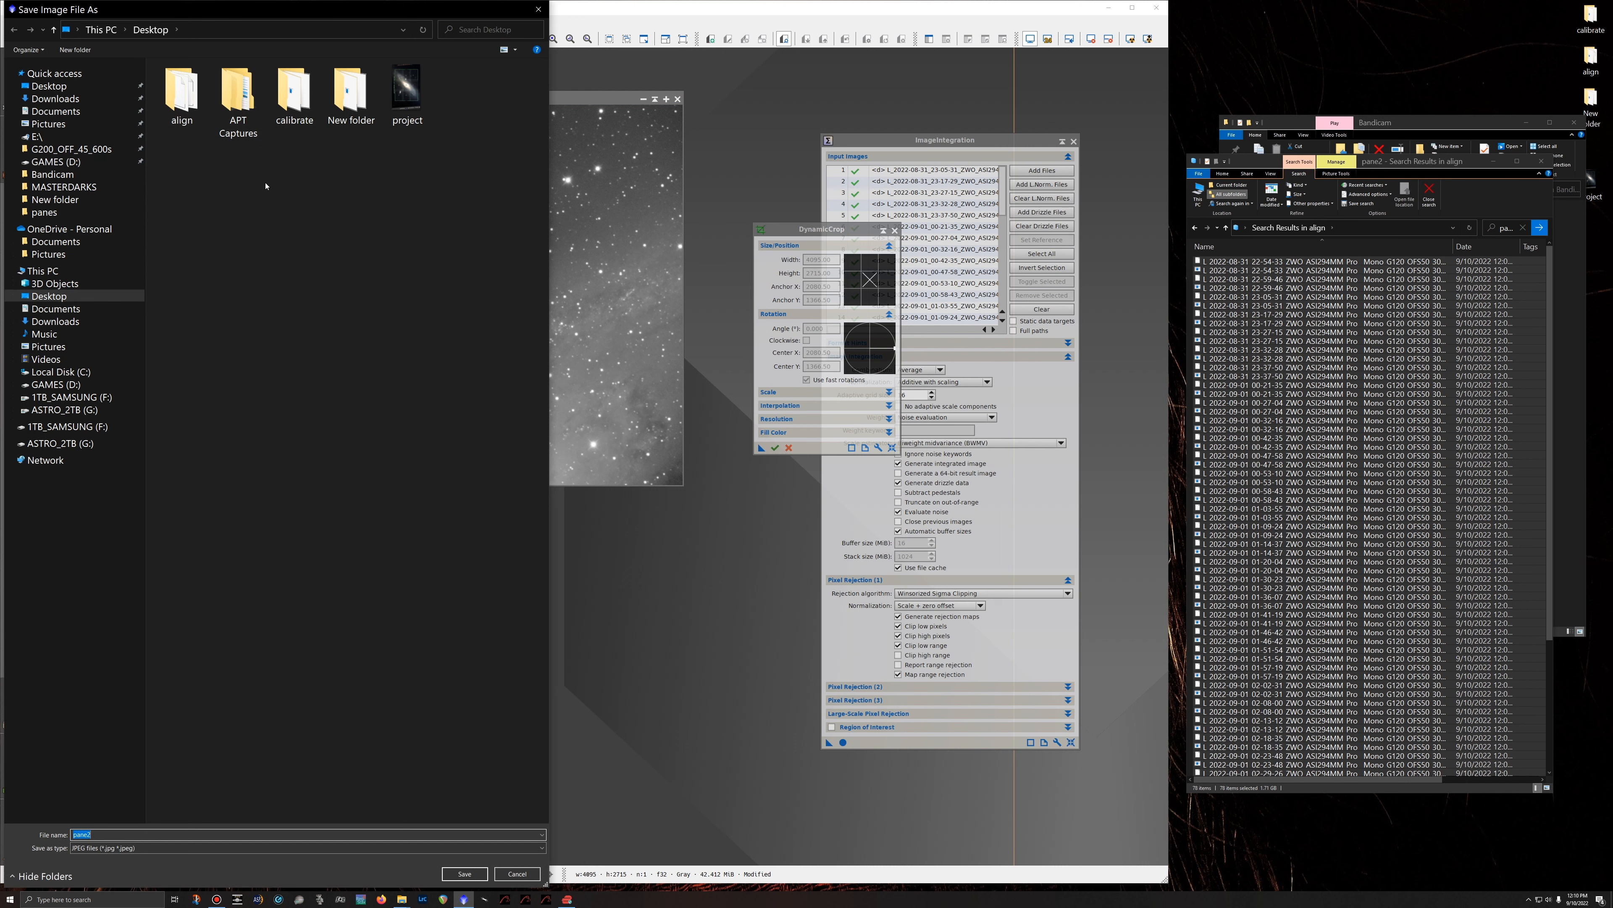
right_click(232, 240)
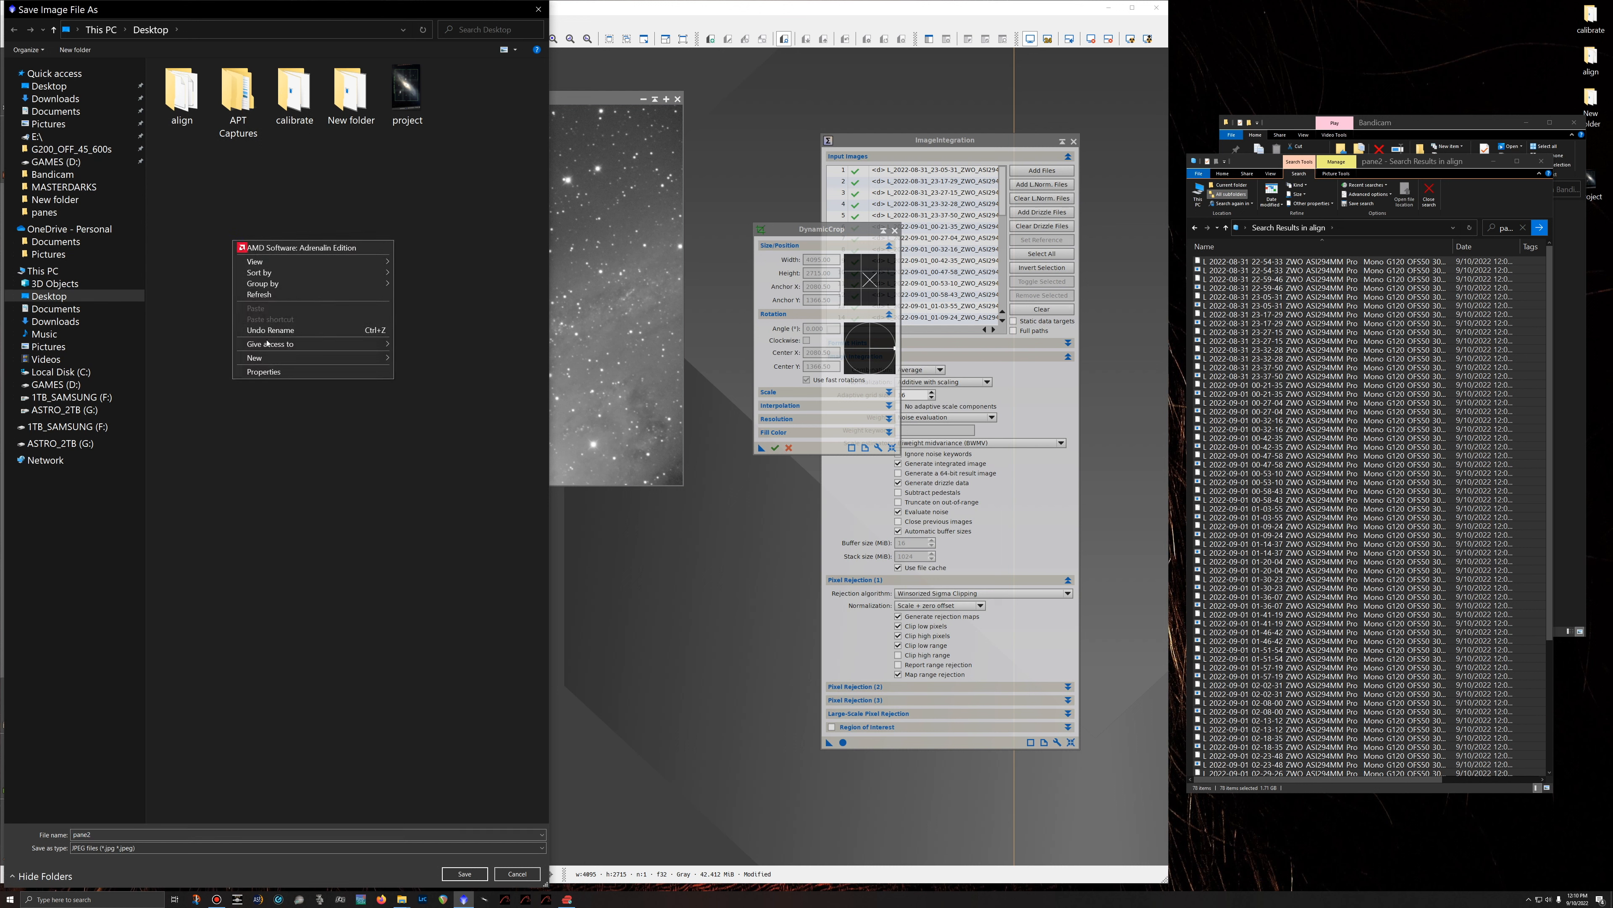
mouse_move(261, 364)
left_click(419, 359)
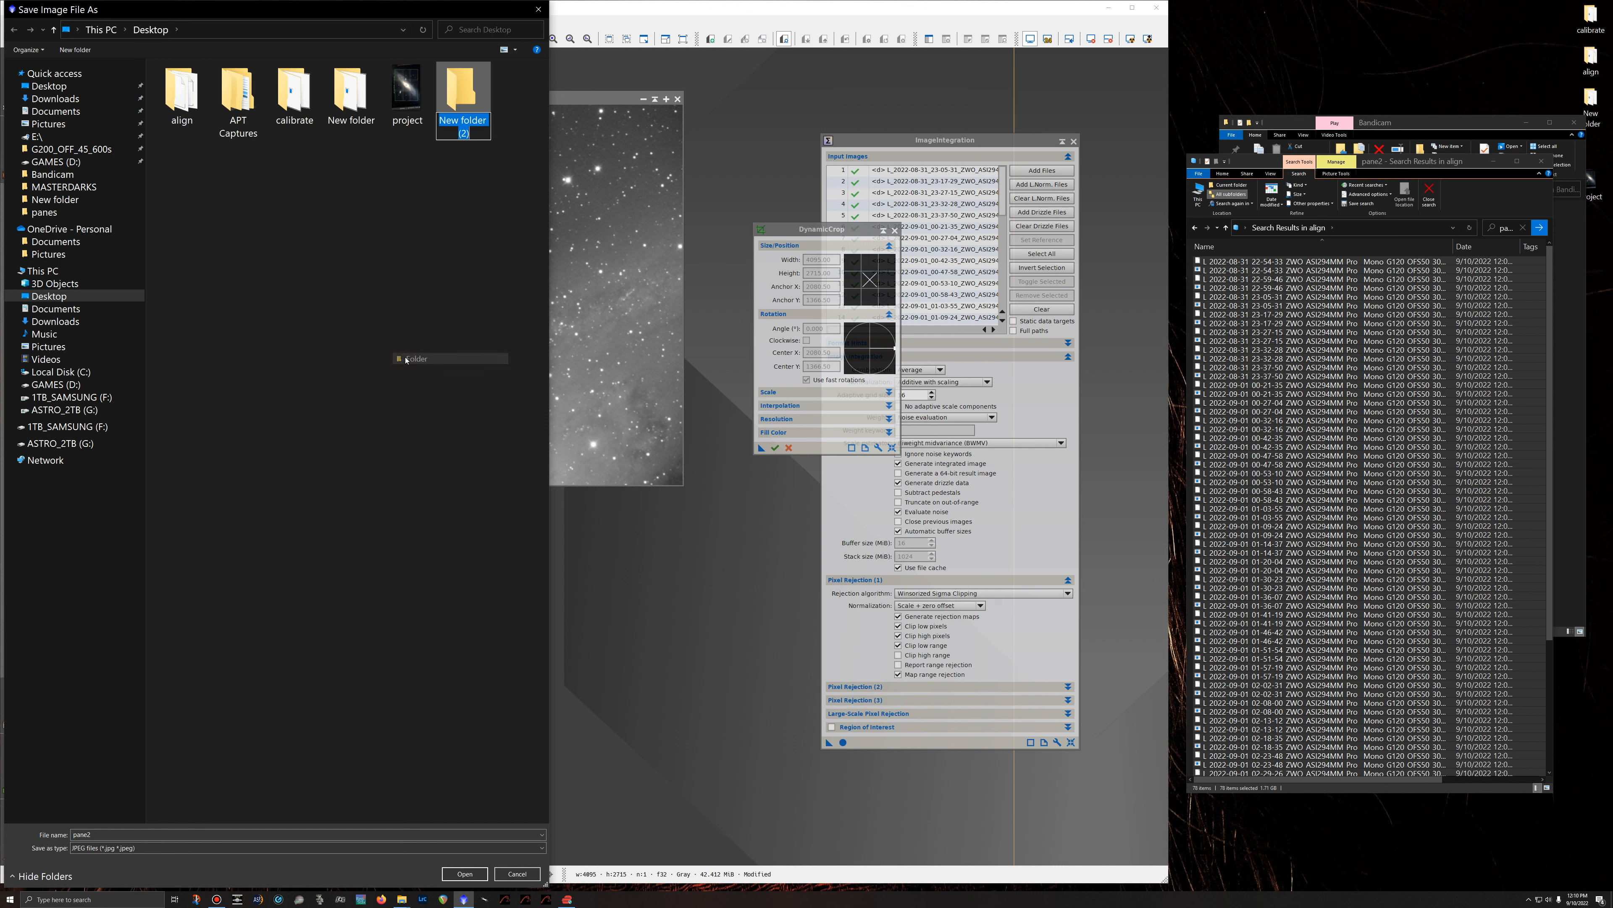
type("Panes")
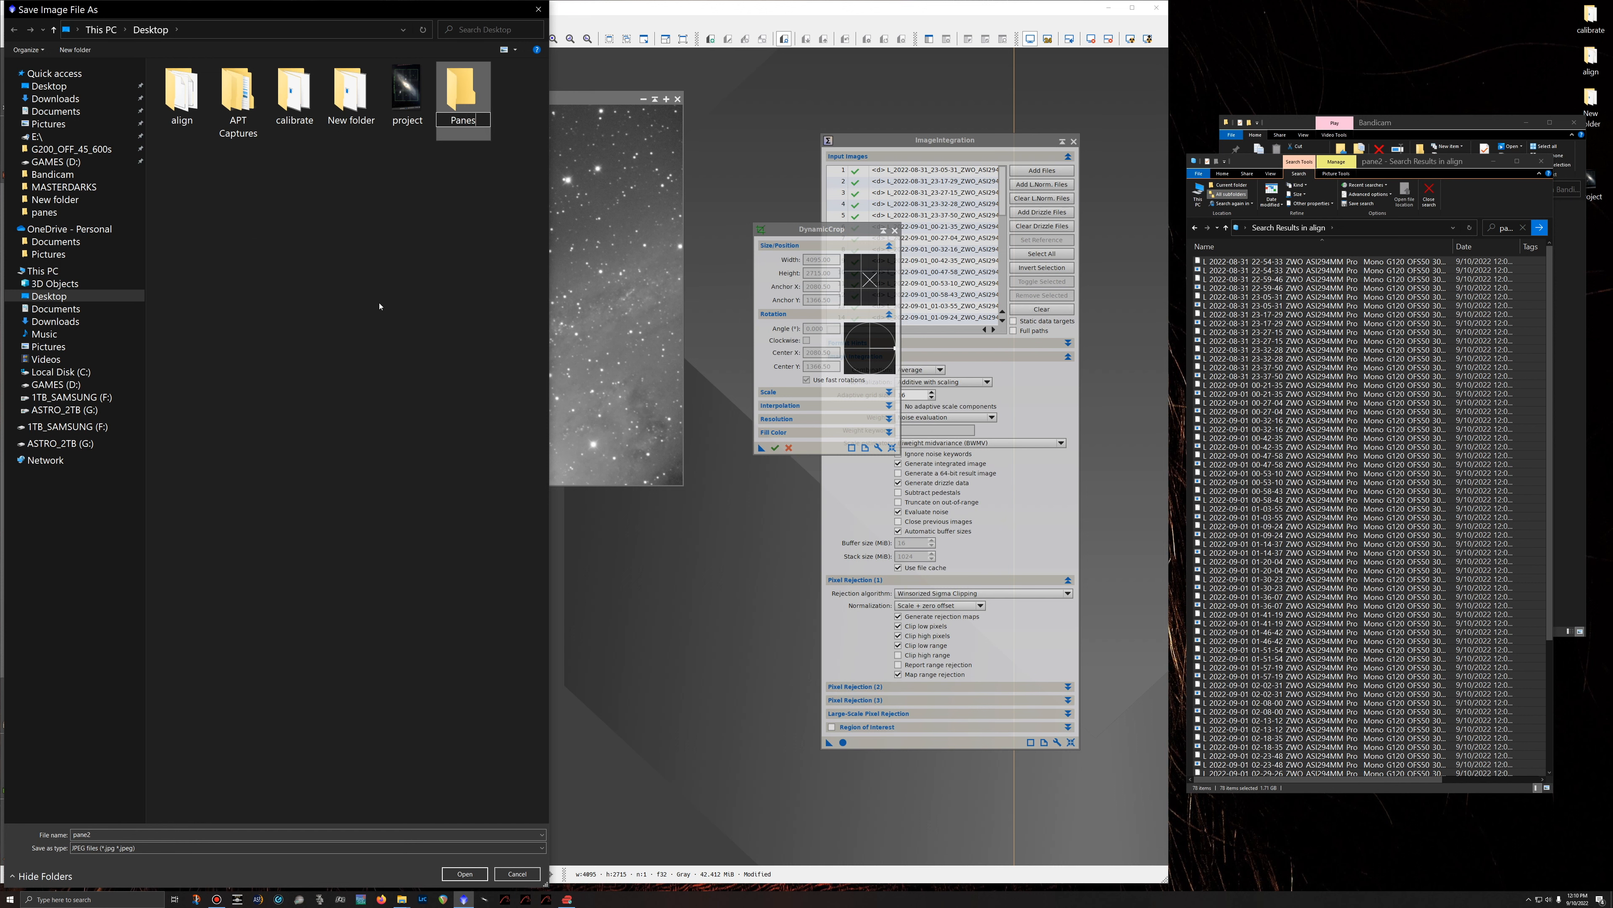
key("Return")
double_click(451, 97)
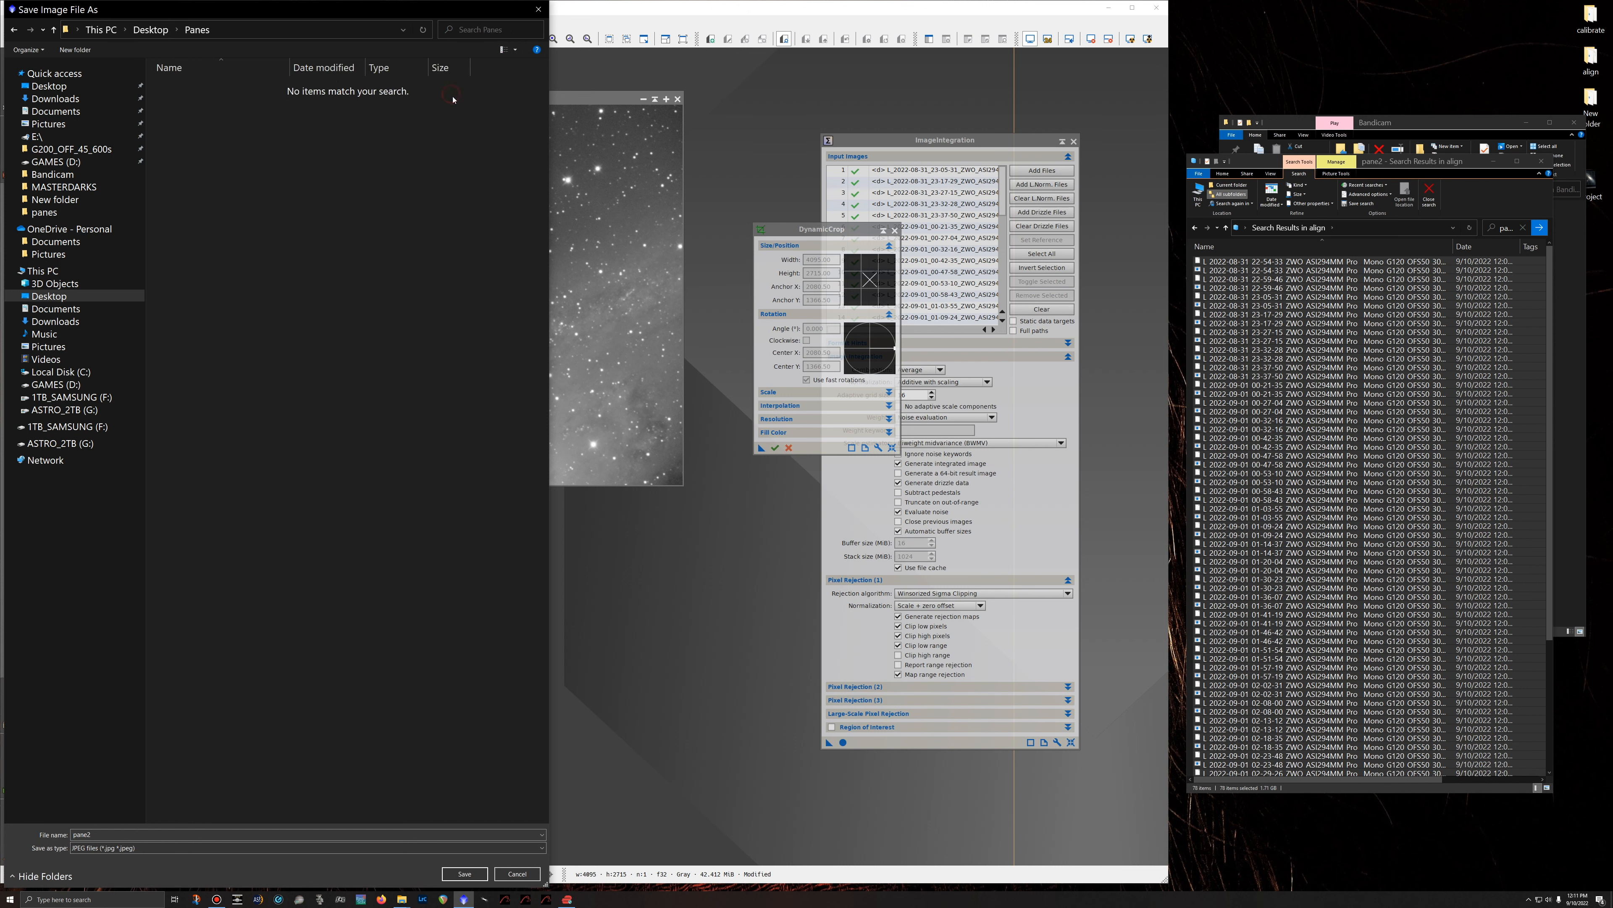
Save the image as pane2 in XISF format with 32-bit IEEE 754 floating point samples.
left_click(94, 847)
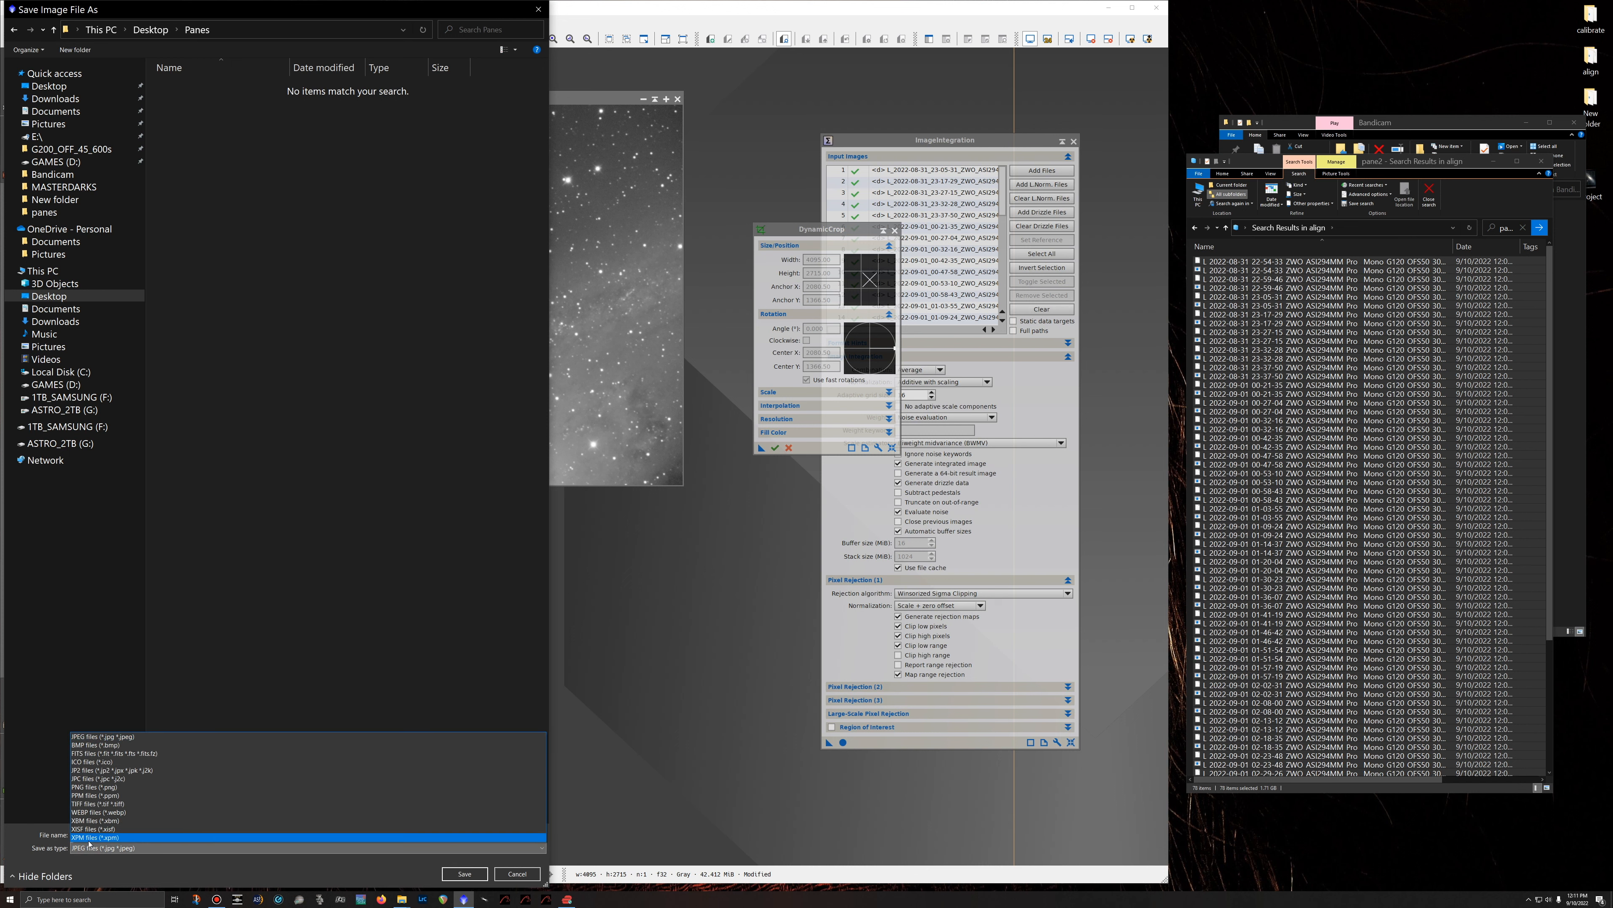
left_click(89, 828)
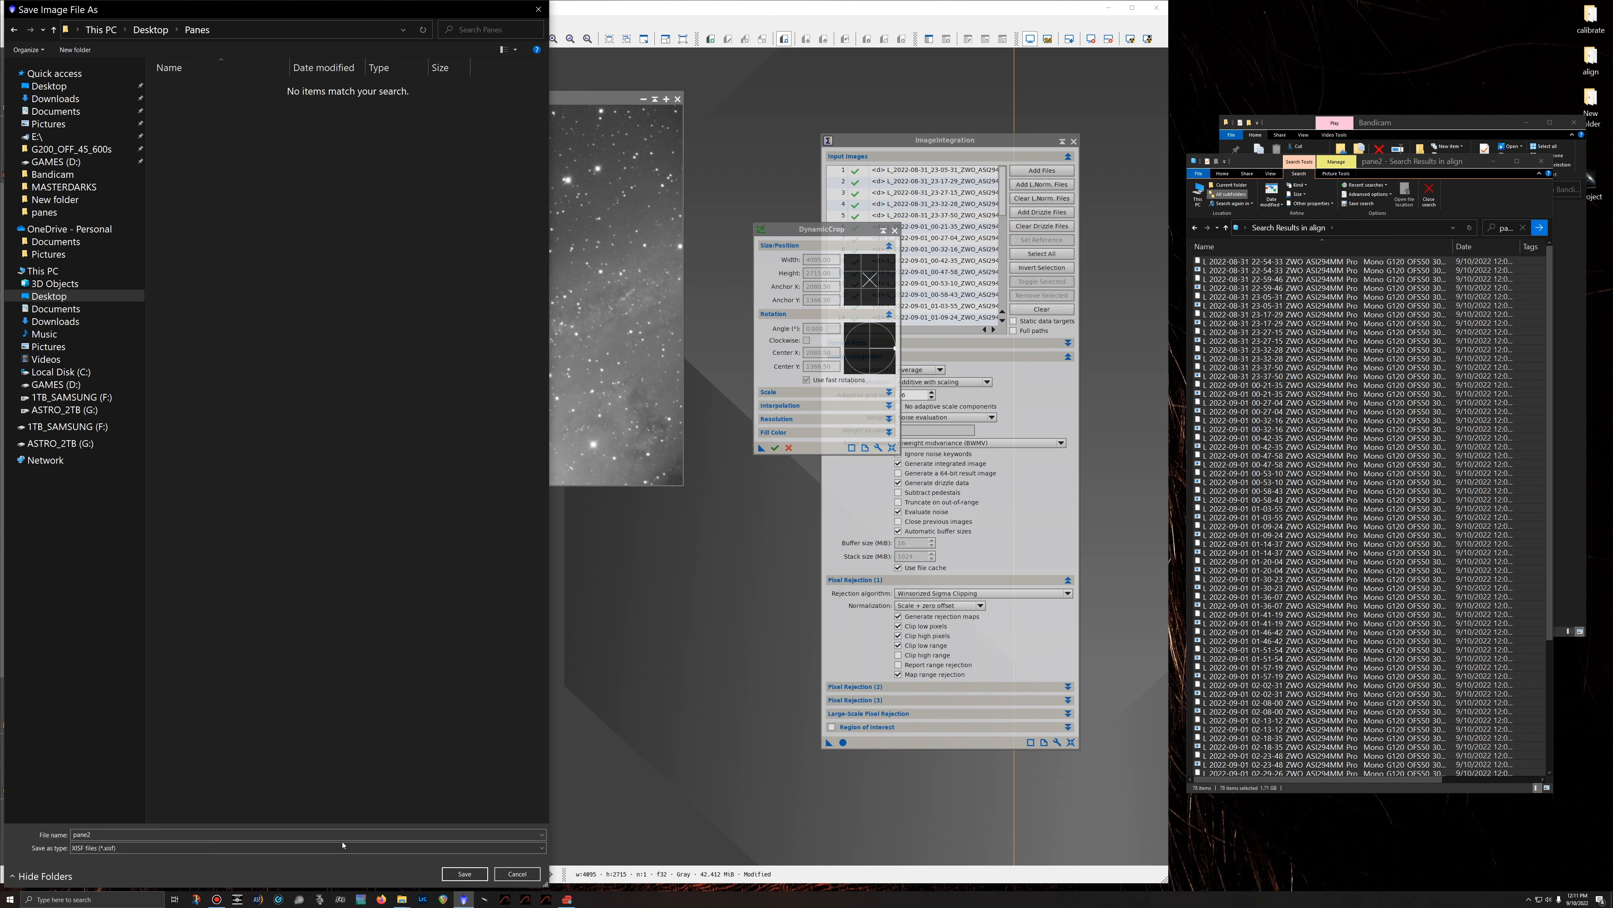
left_click(464, 875)
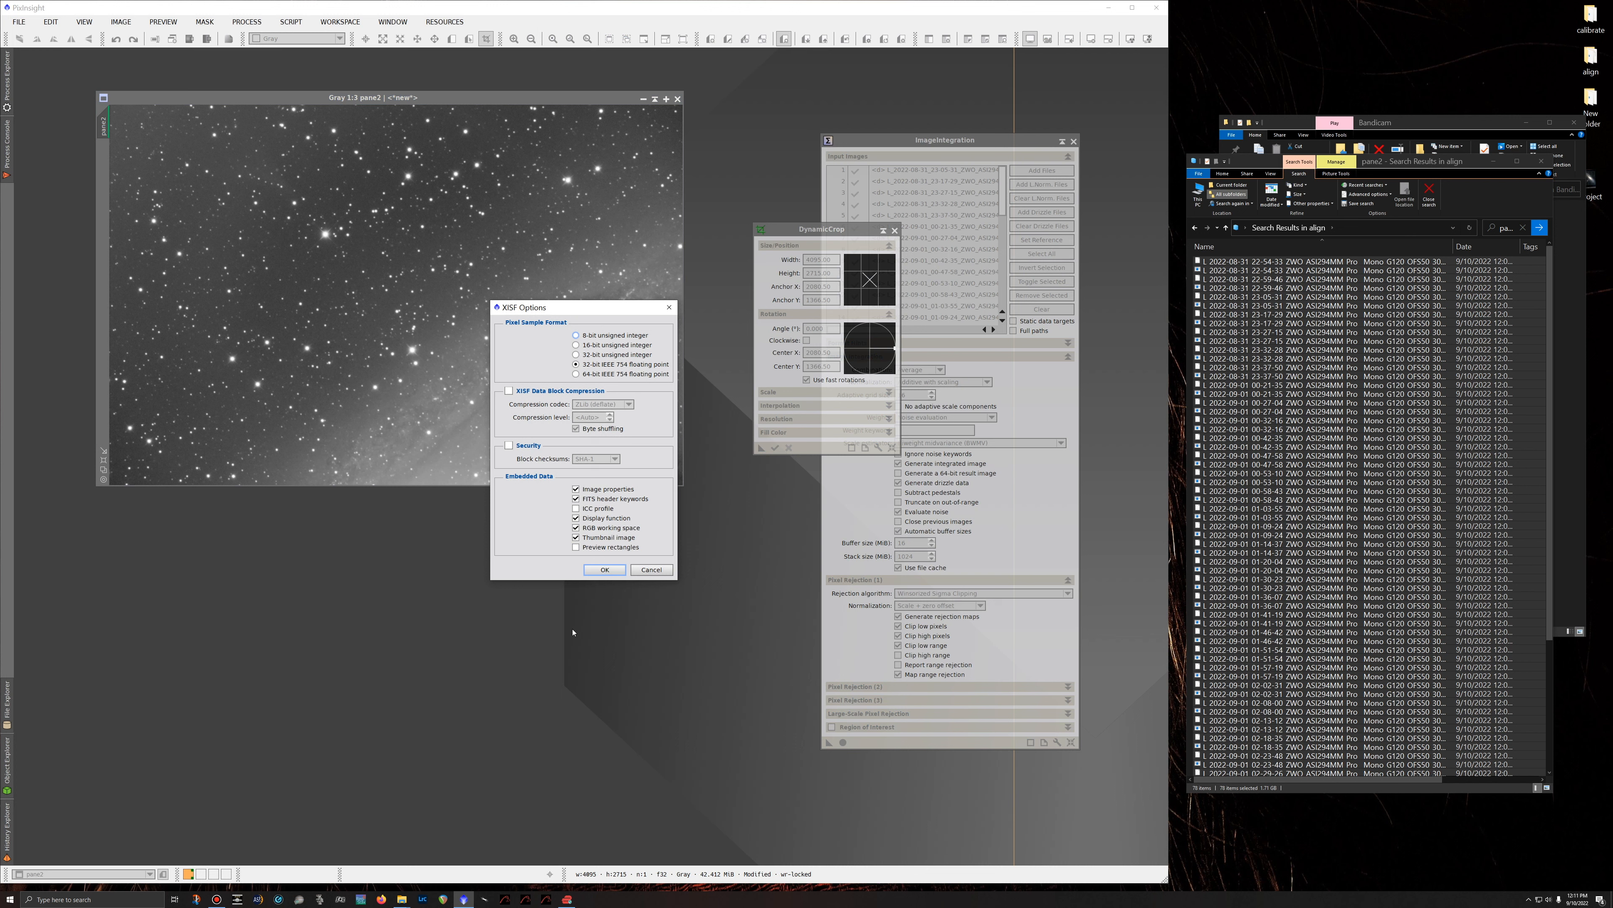
left_click(598, 570)
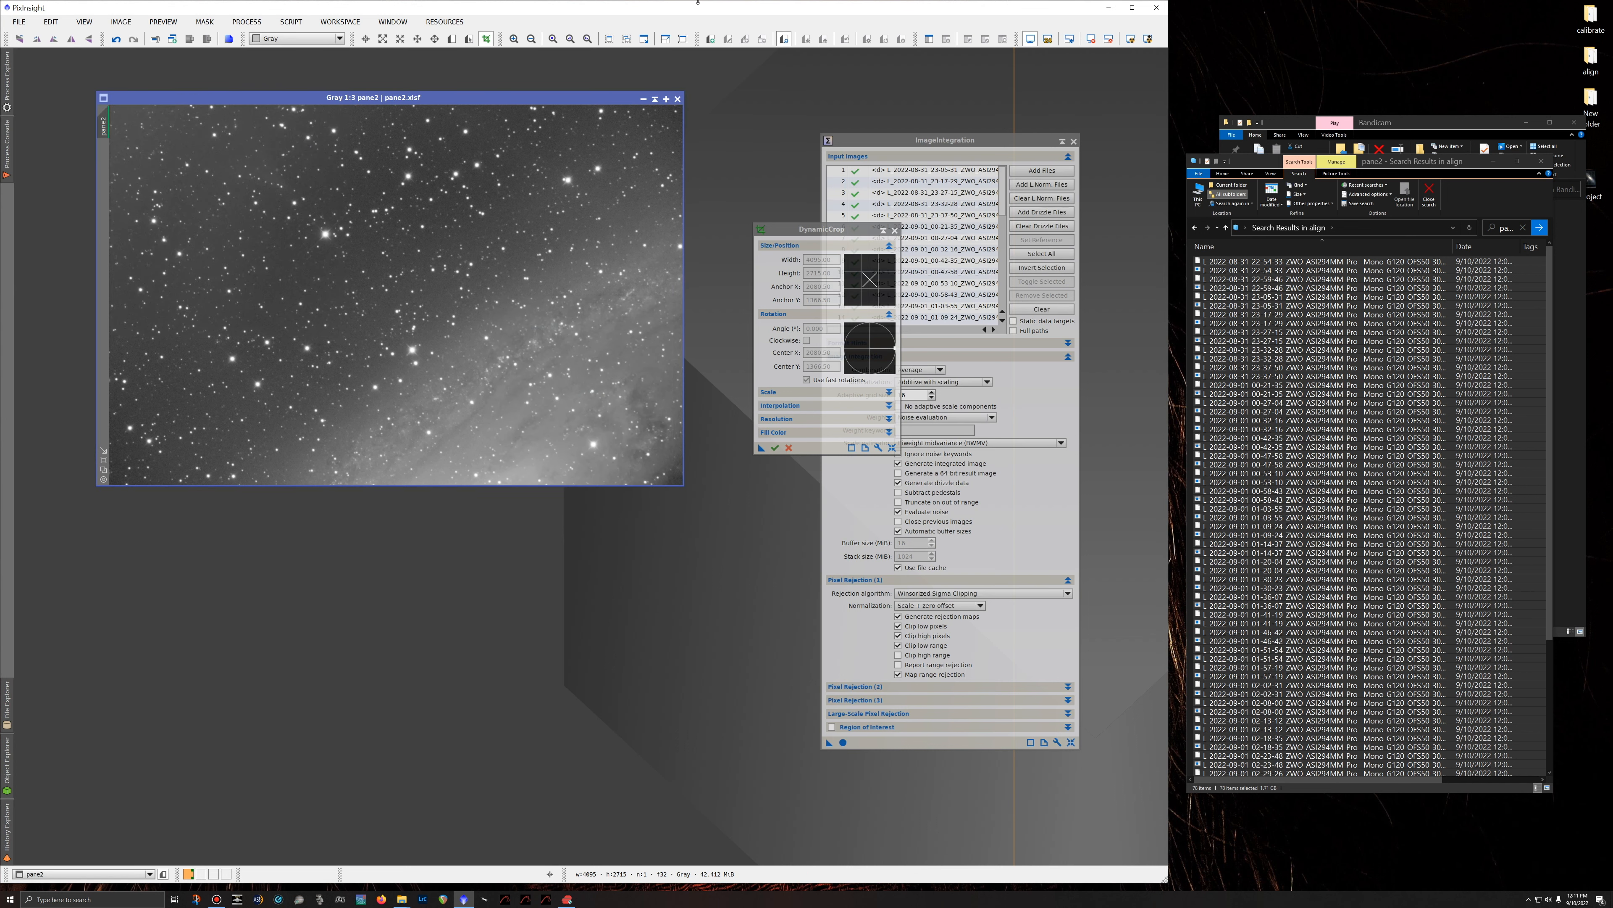
mouse_move(755, 3)
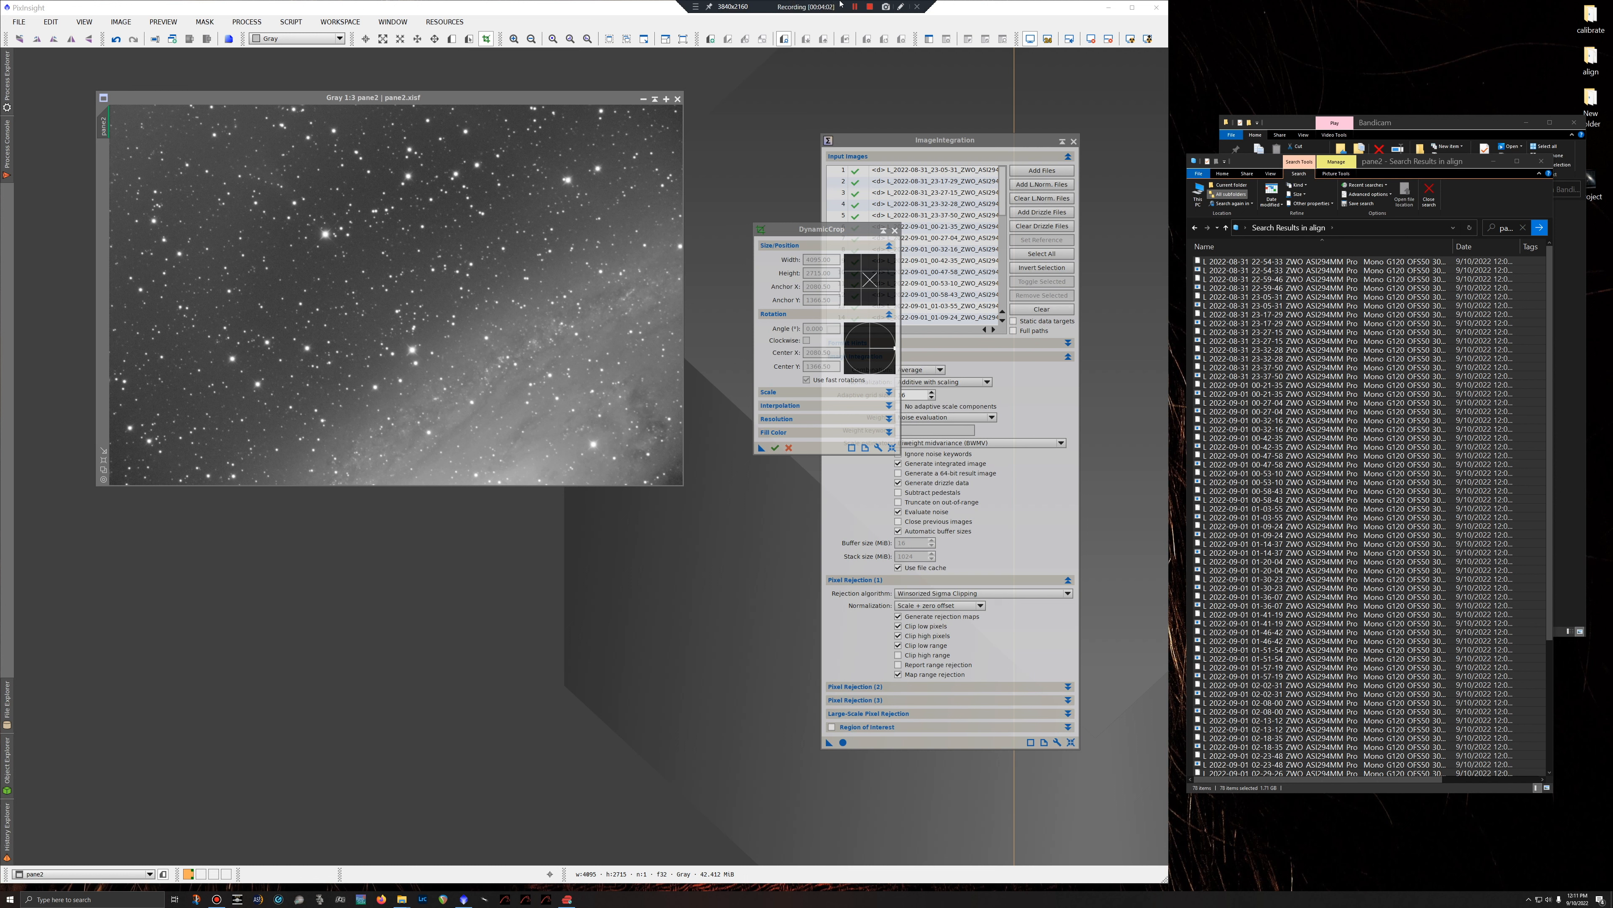
left_click(868, 7)
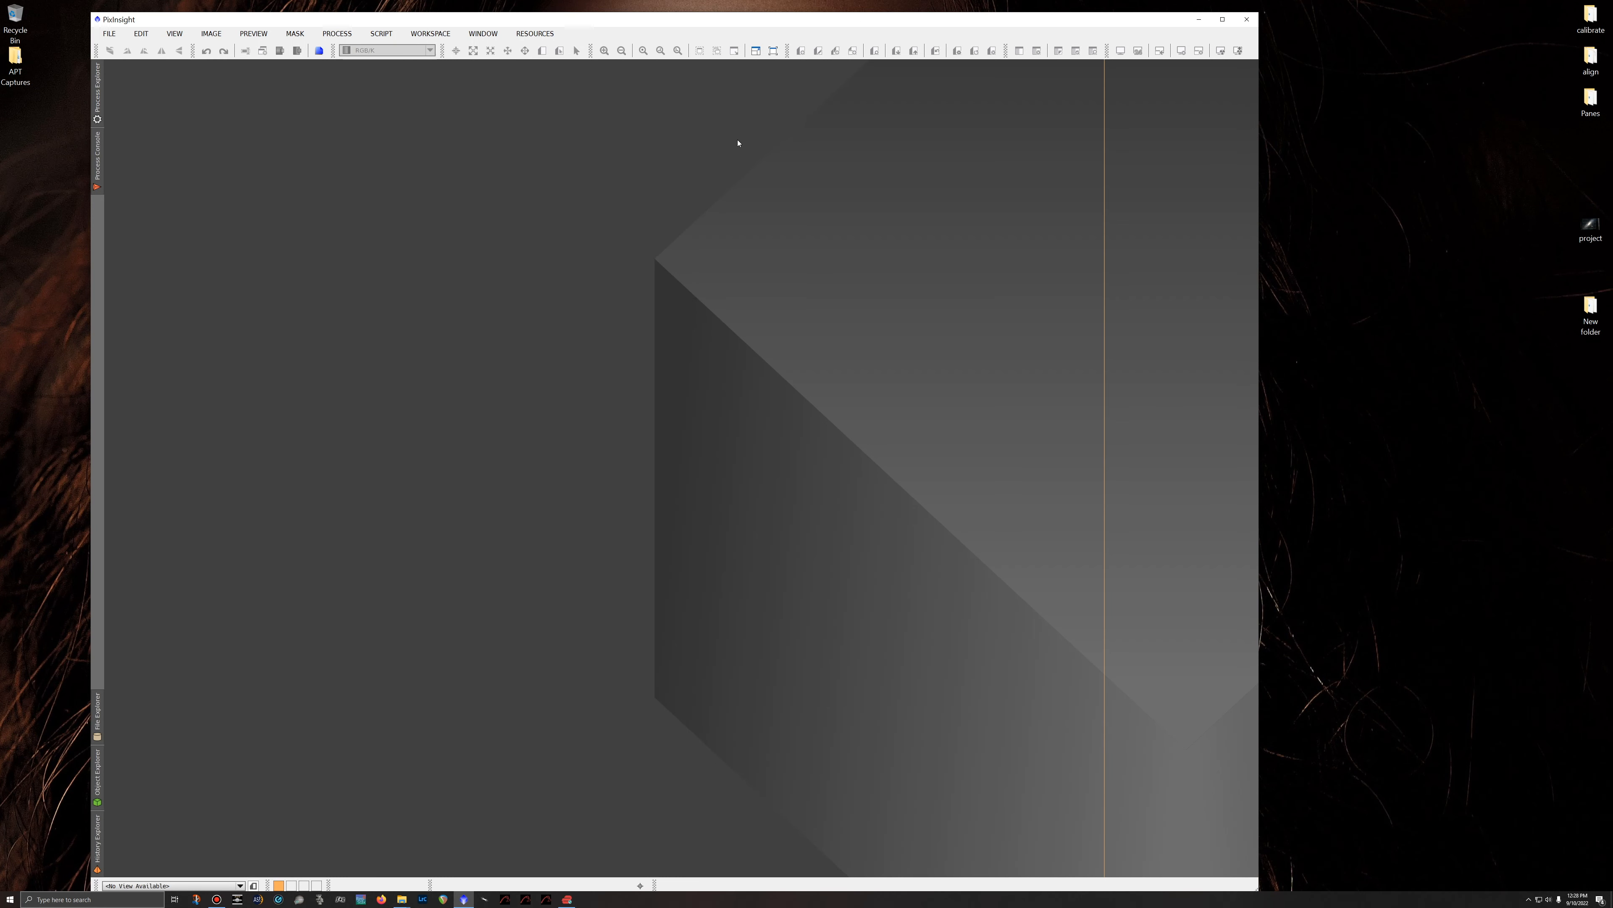
Load the pane2, pane3 and pane5 files from the Desktop's Panes folder into the PixInsight workspace.
double_click(1590, 97)
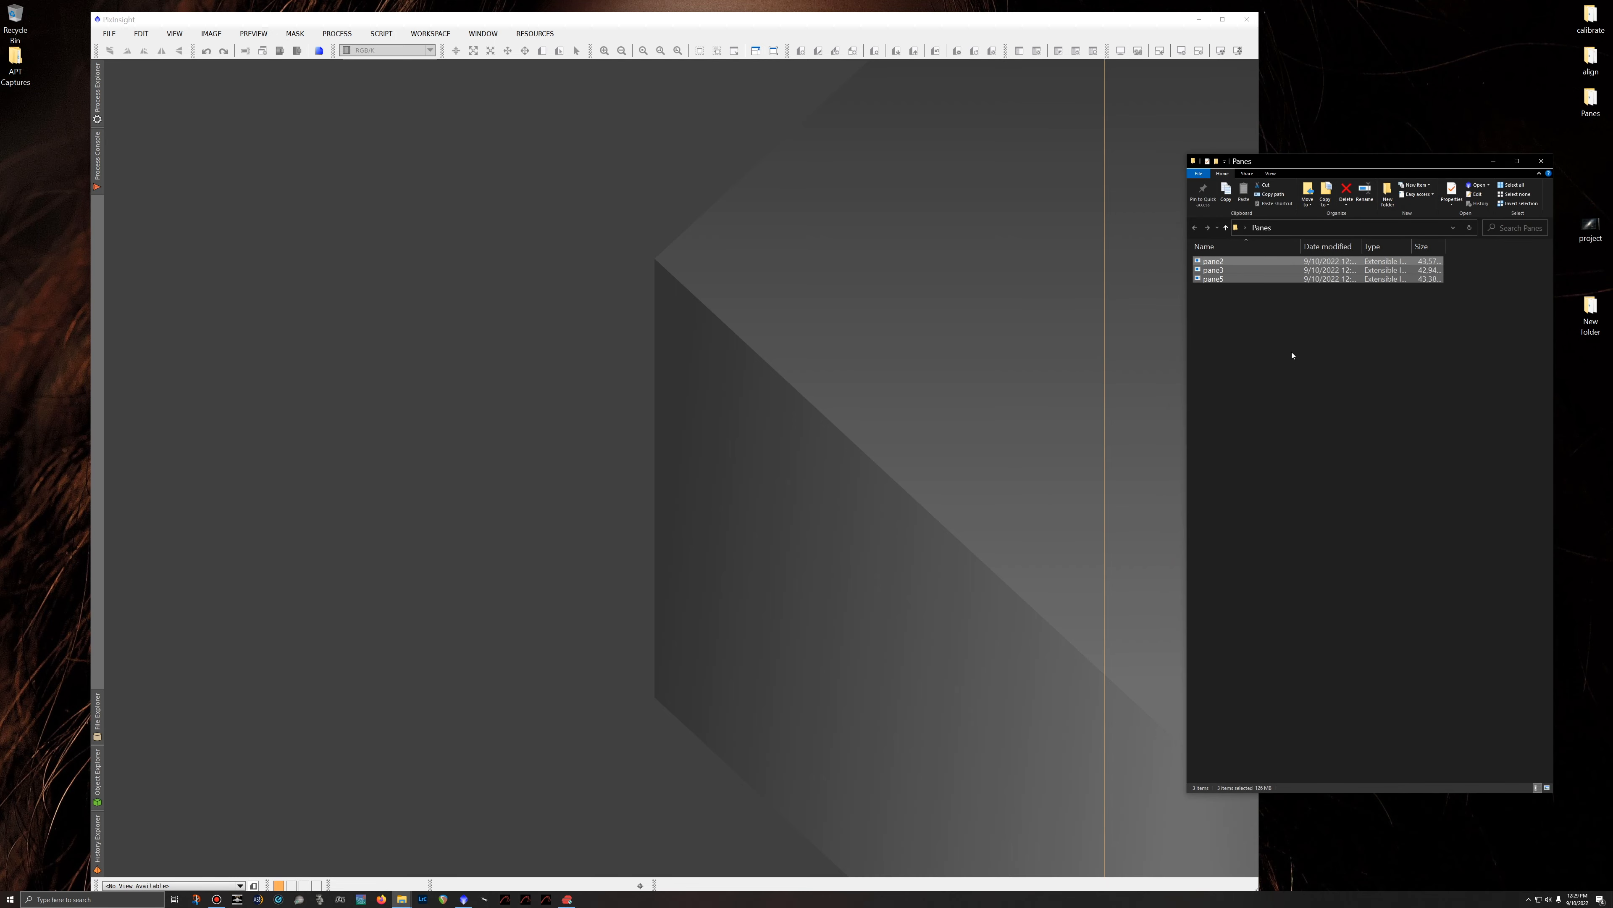
left_click(1226, 321)
left_click_drag(1201, 311, 639, 230)
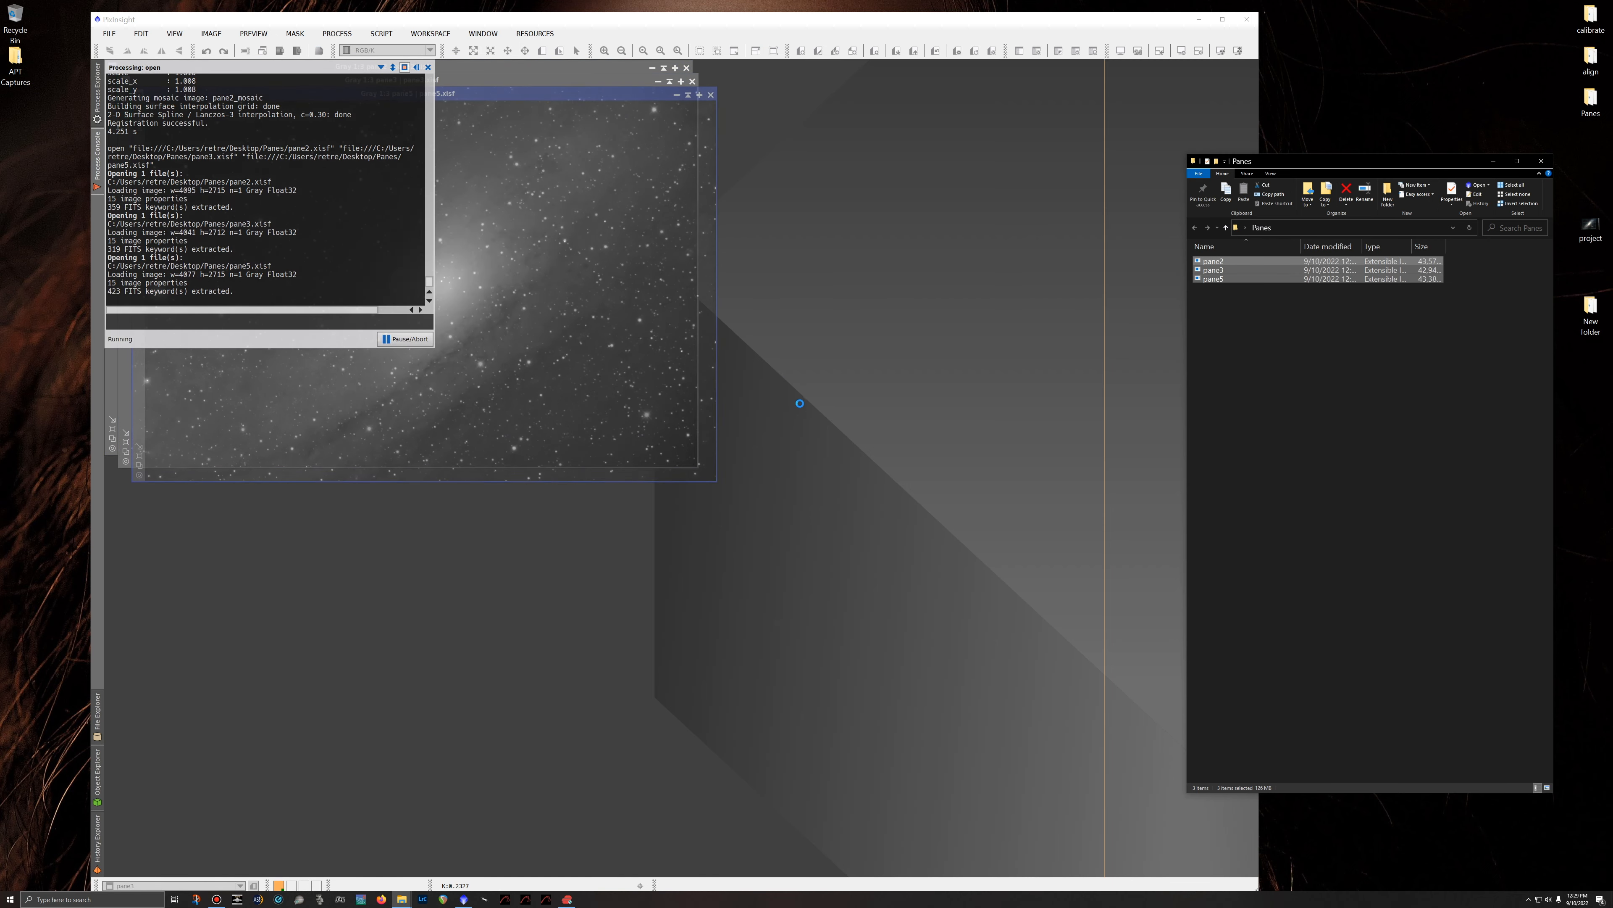
left_click(635, 95)
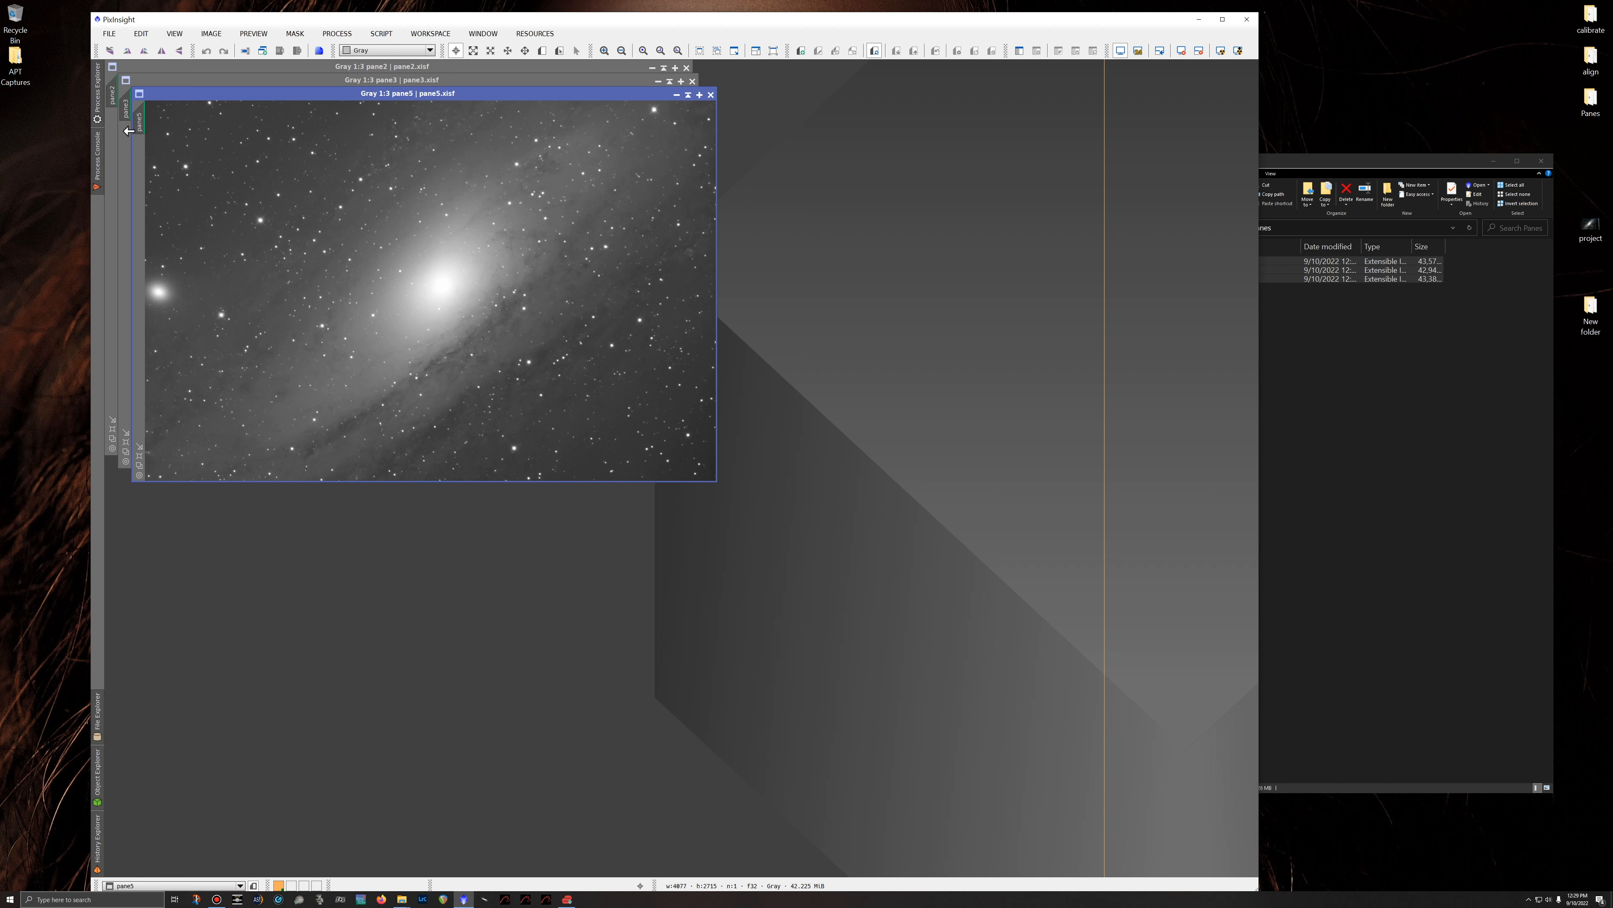
Open the ScreenTransferFunction and HistogramTransformation processes and place their windows clear of the pane images.
mouse_move(98, 110)
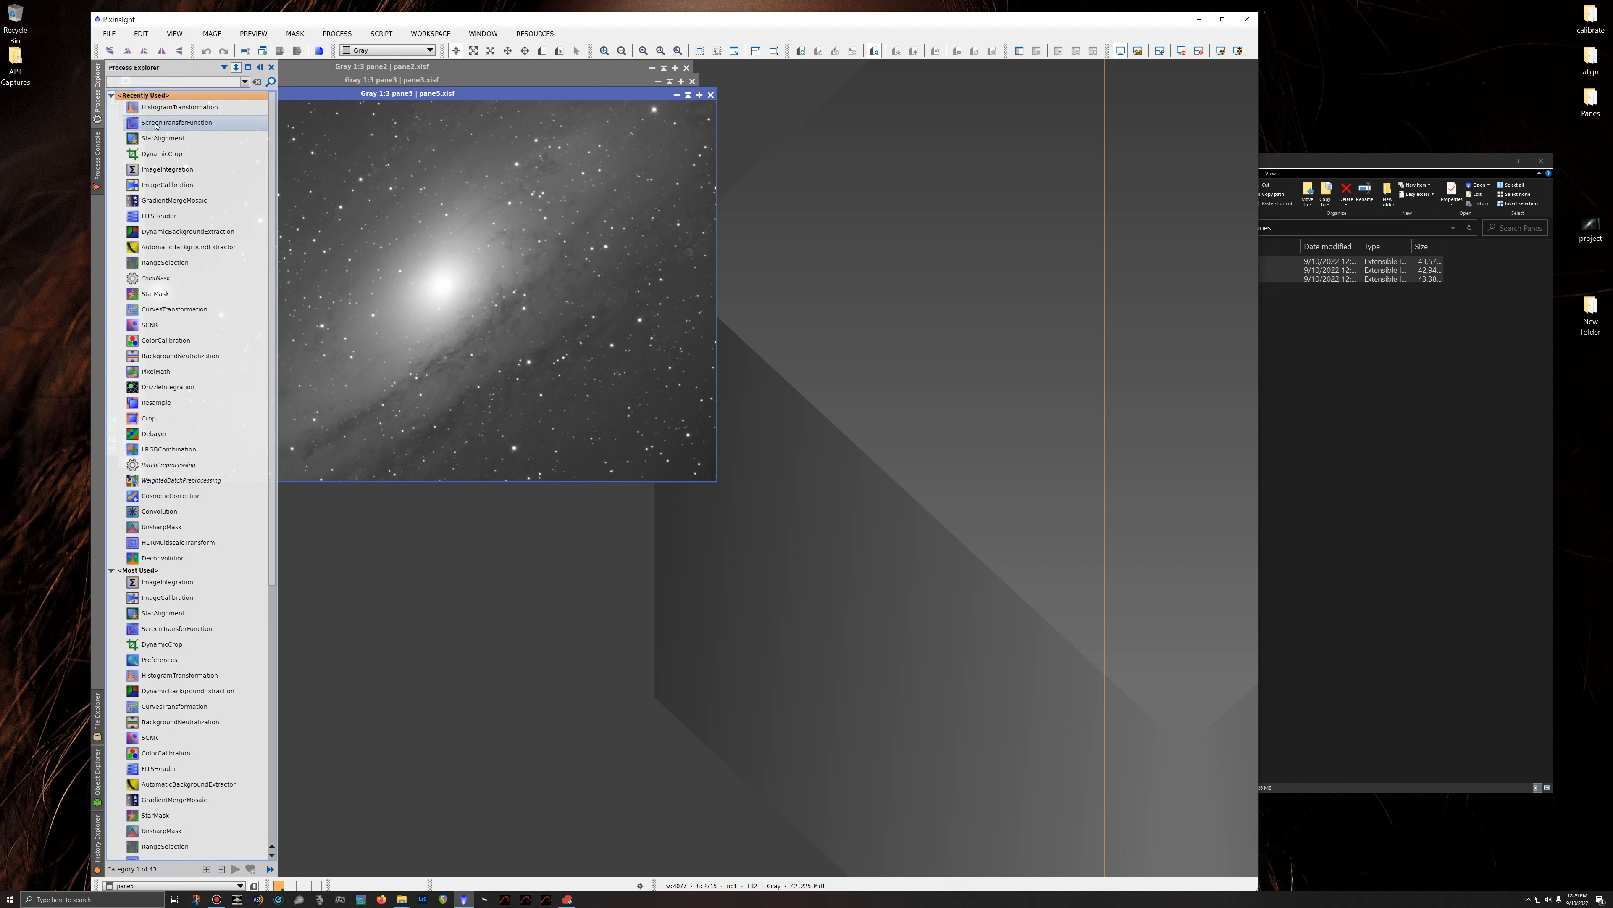
double_click(172, 123)
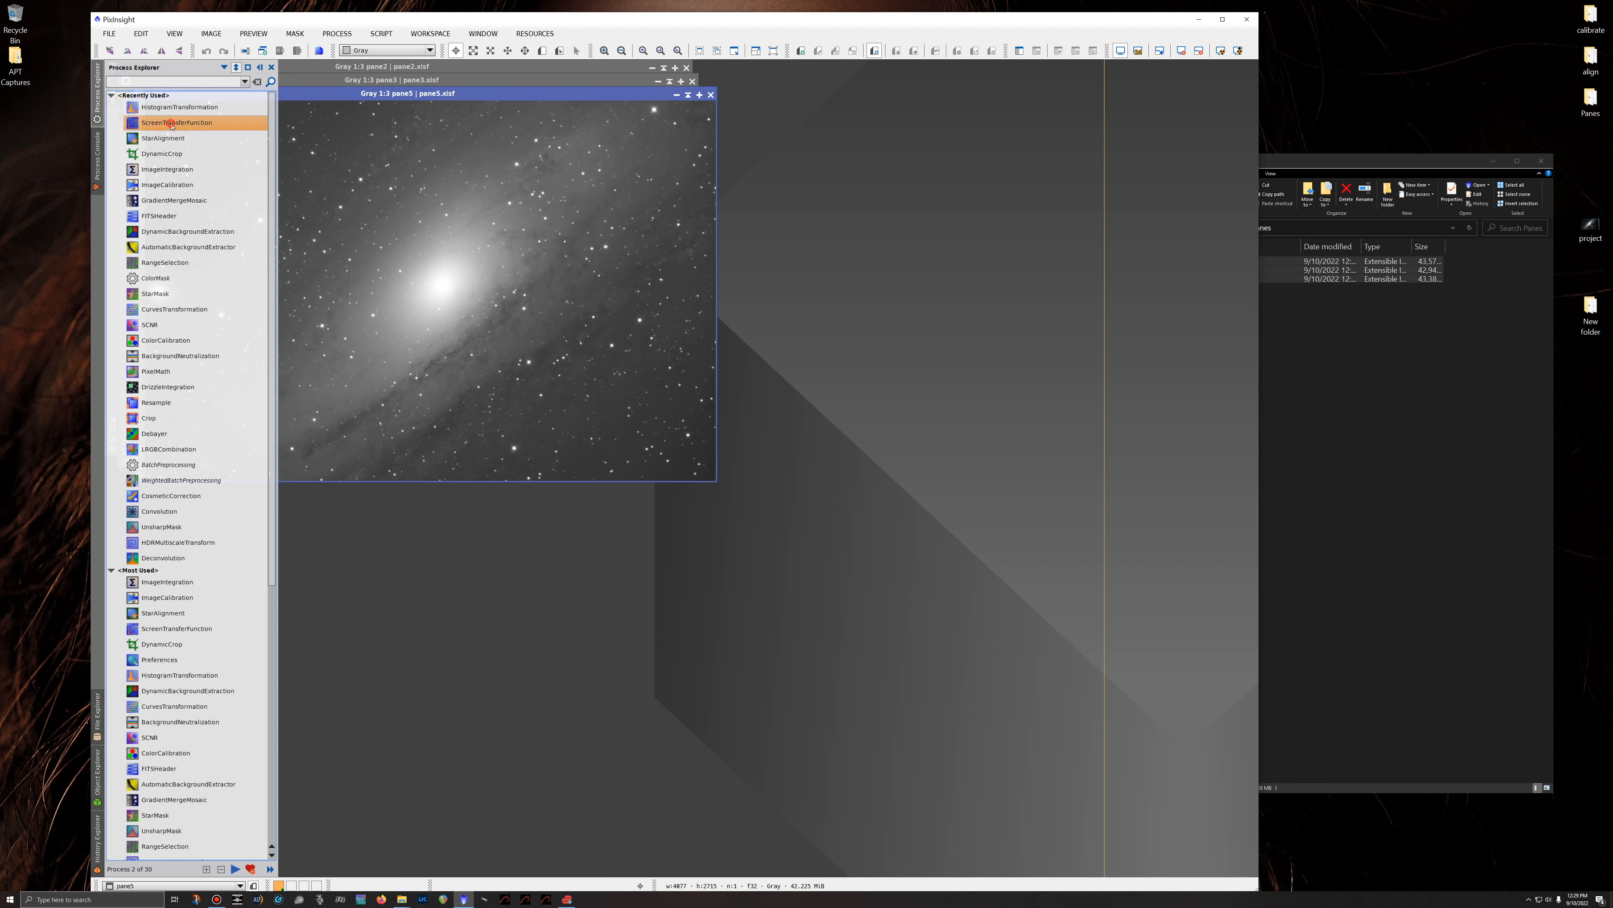
left_click_drag(940, 767, 952, 769)
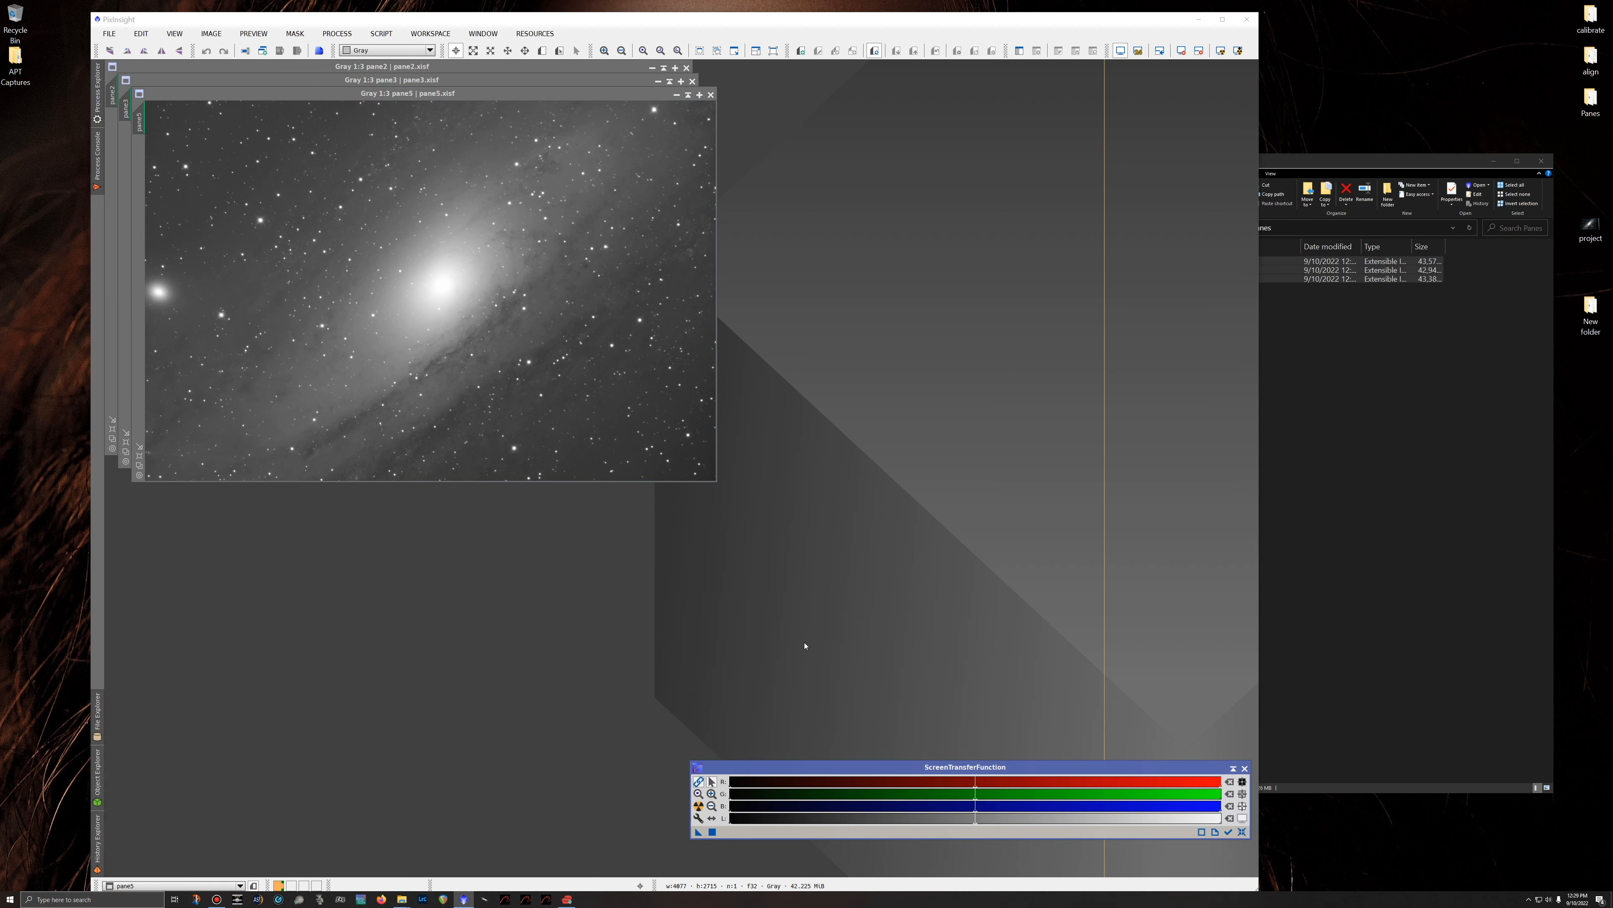
mouse_move(98, 96)
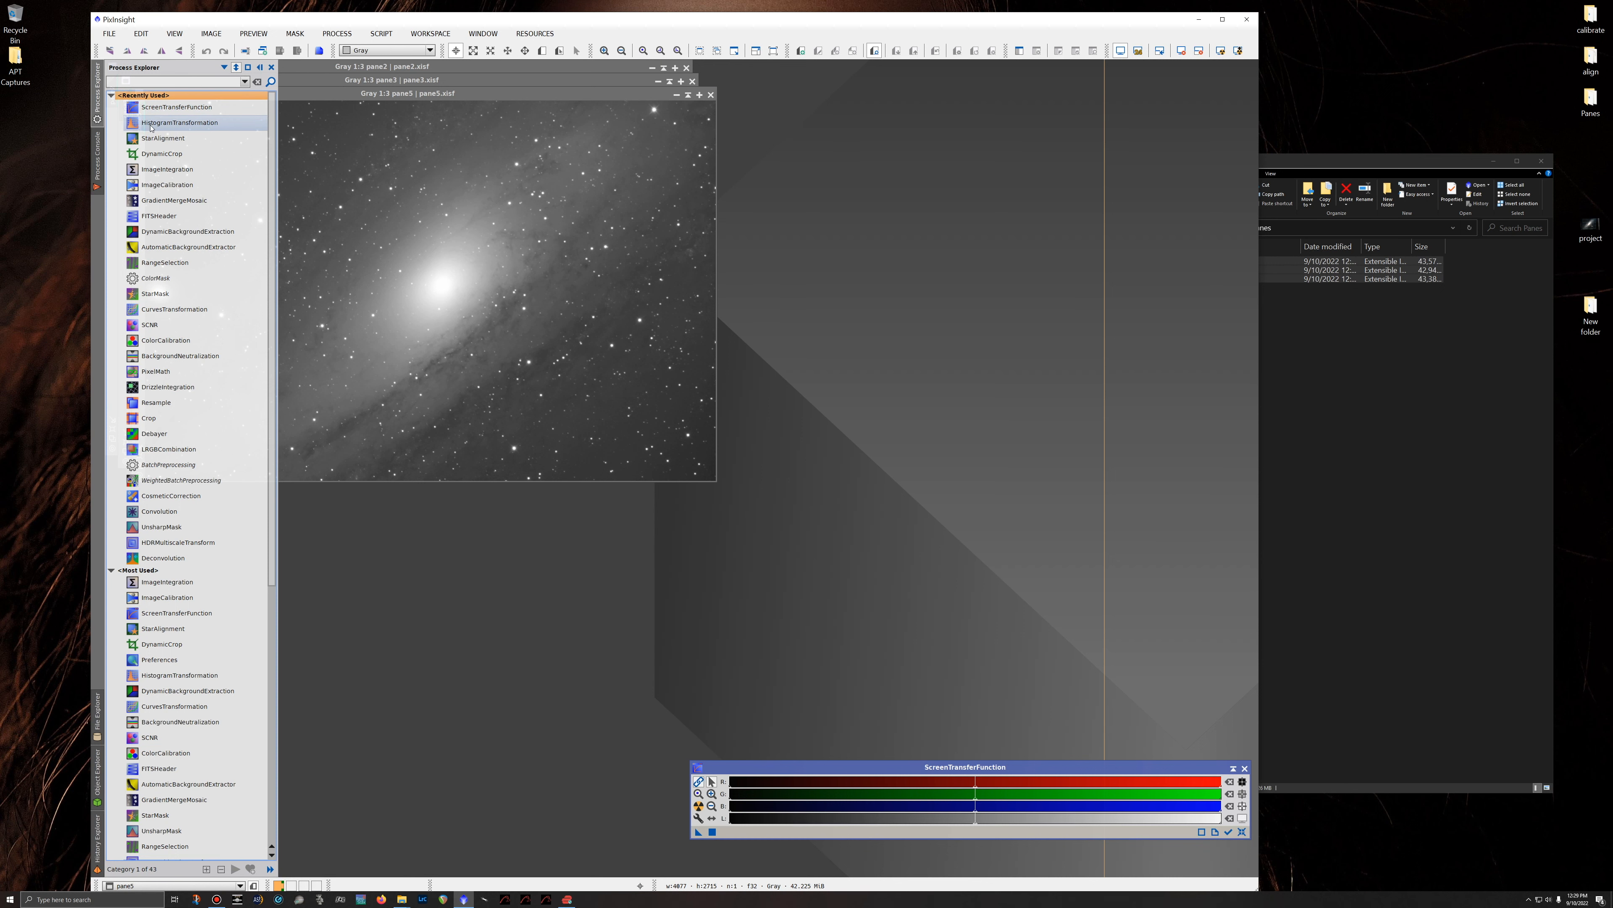
double_click(151, 122)
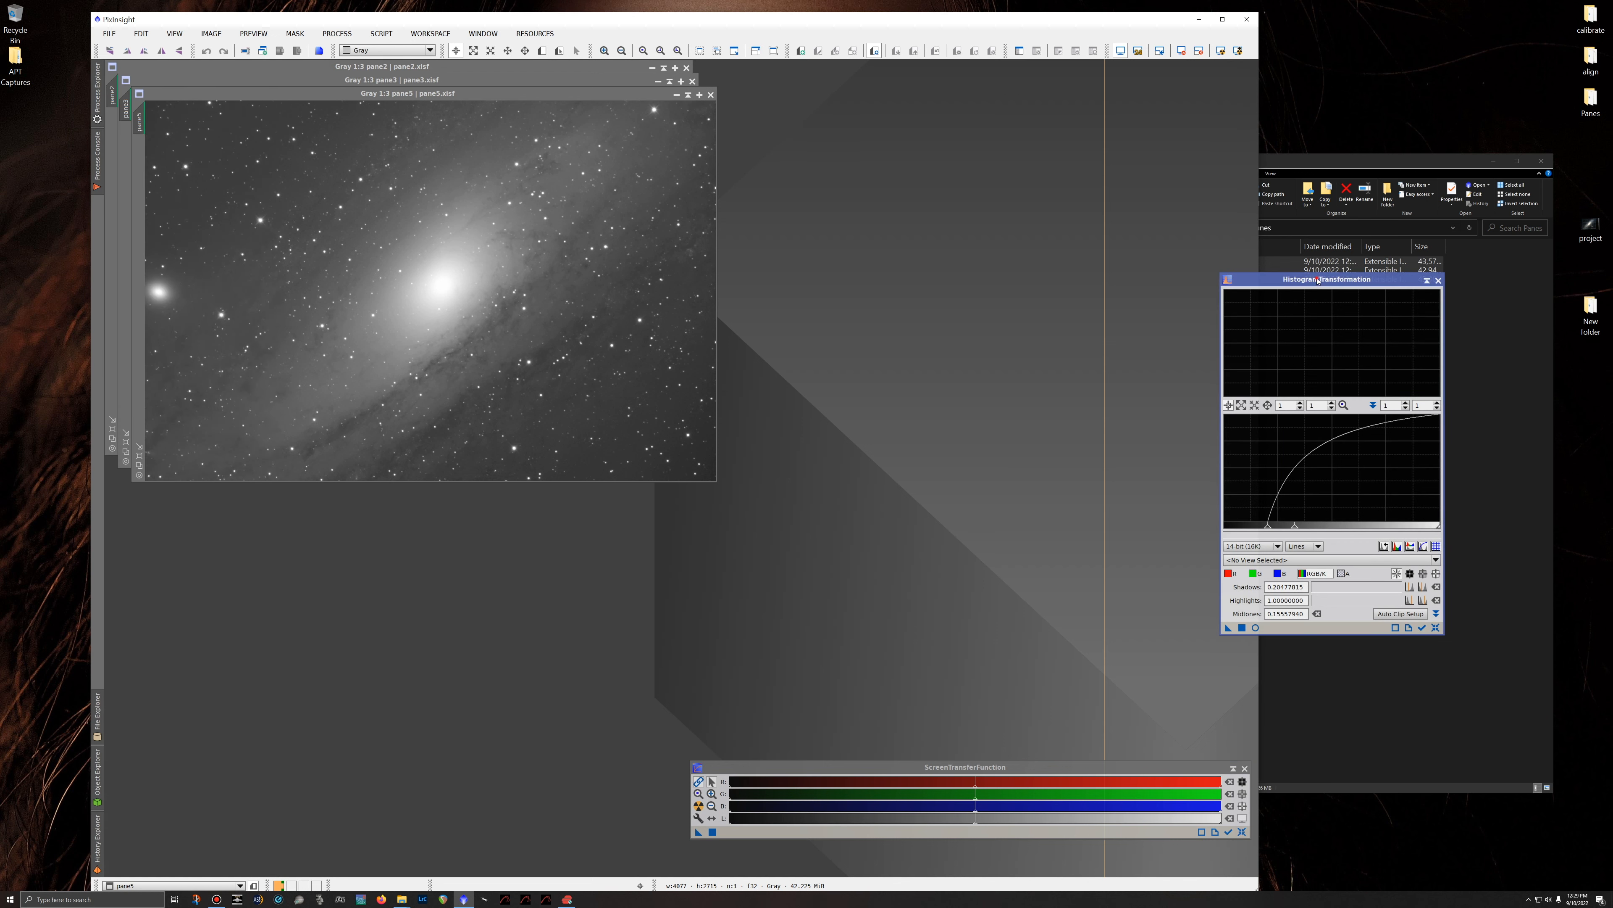
left_click_drag(1318, 281, 1363, 404)
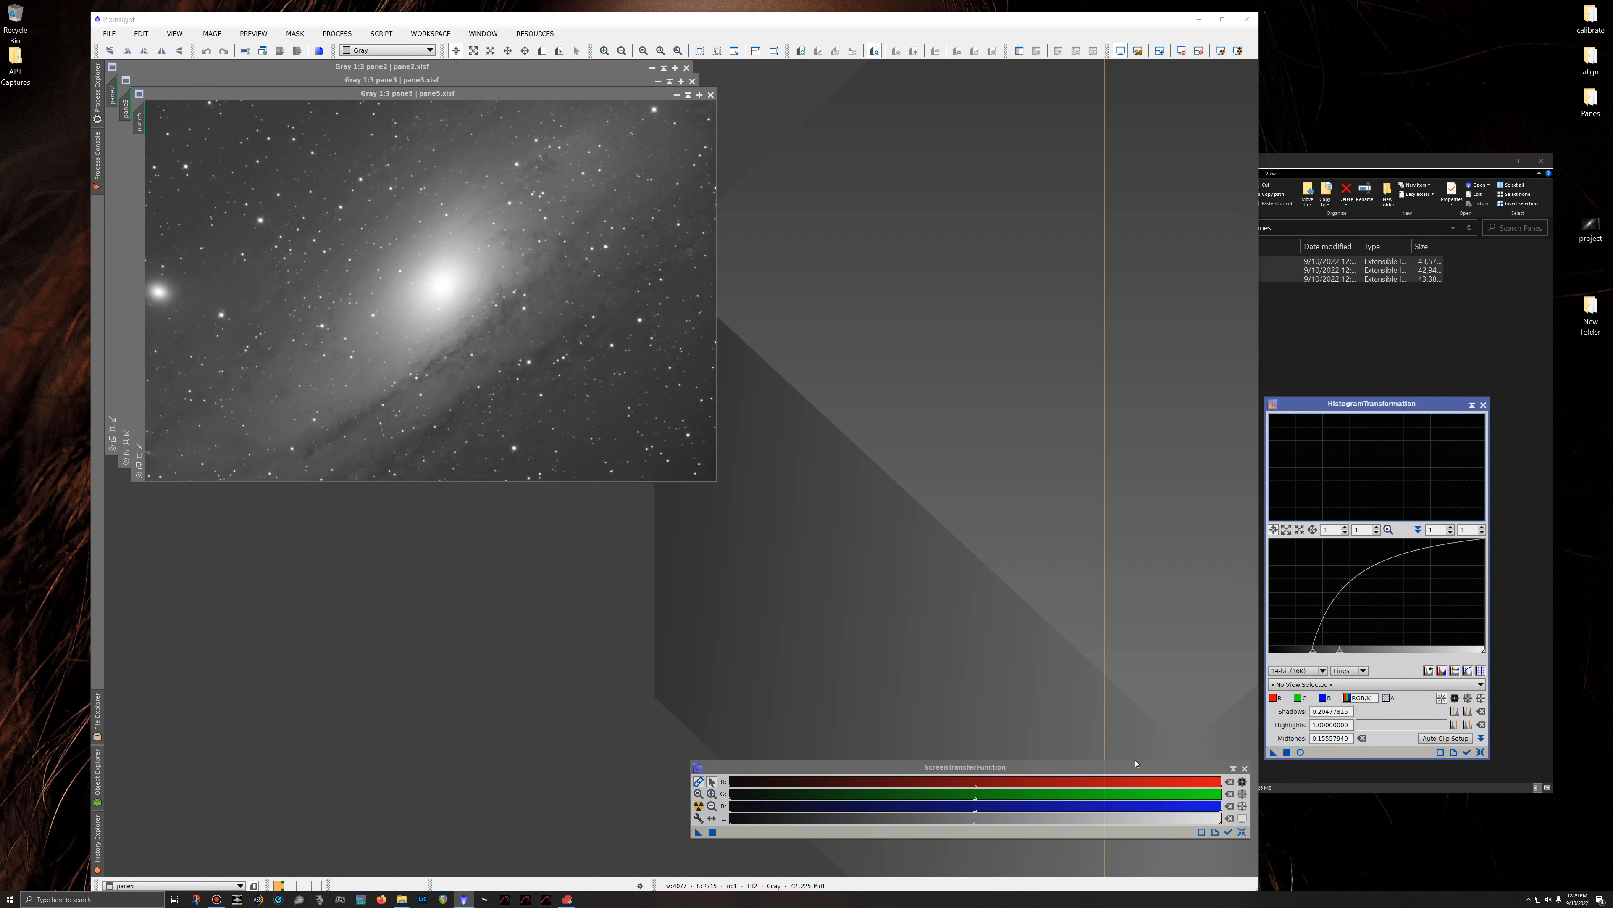
Reset the ScreenTransferFunction stretch on pane5, pane3 and pane2 to display their linear data.
left_click(1244, 832)
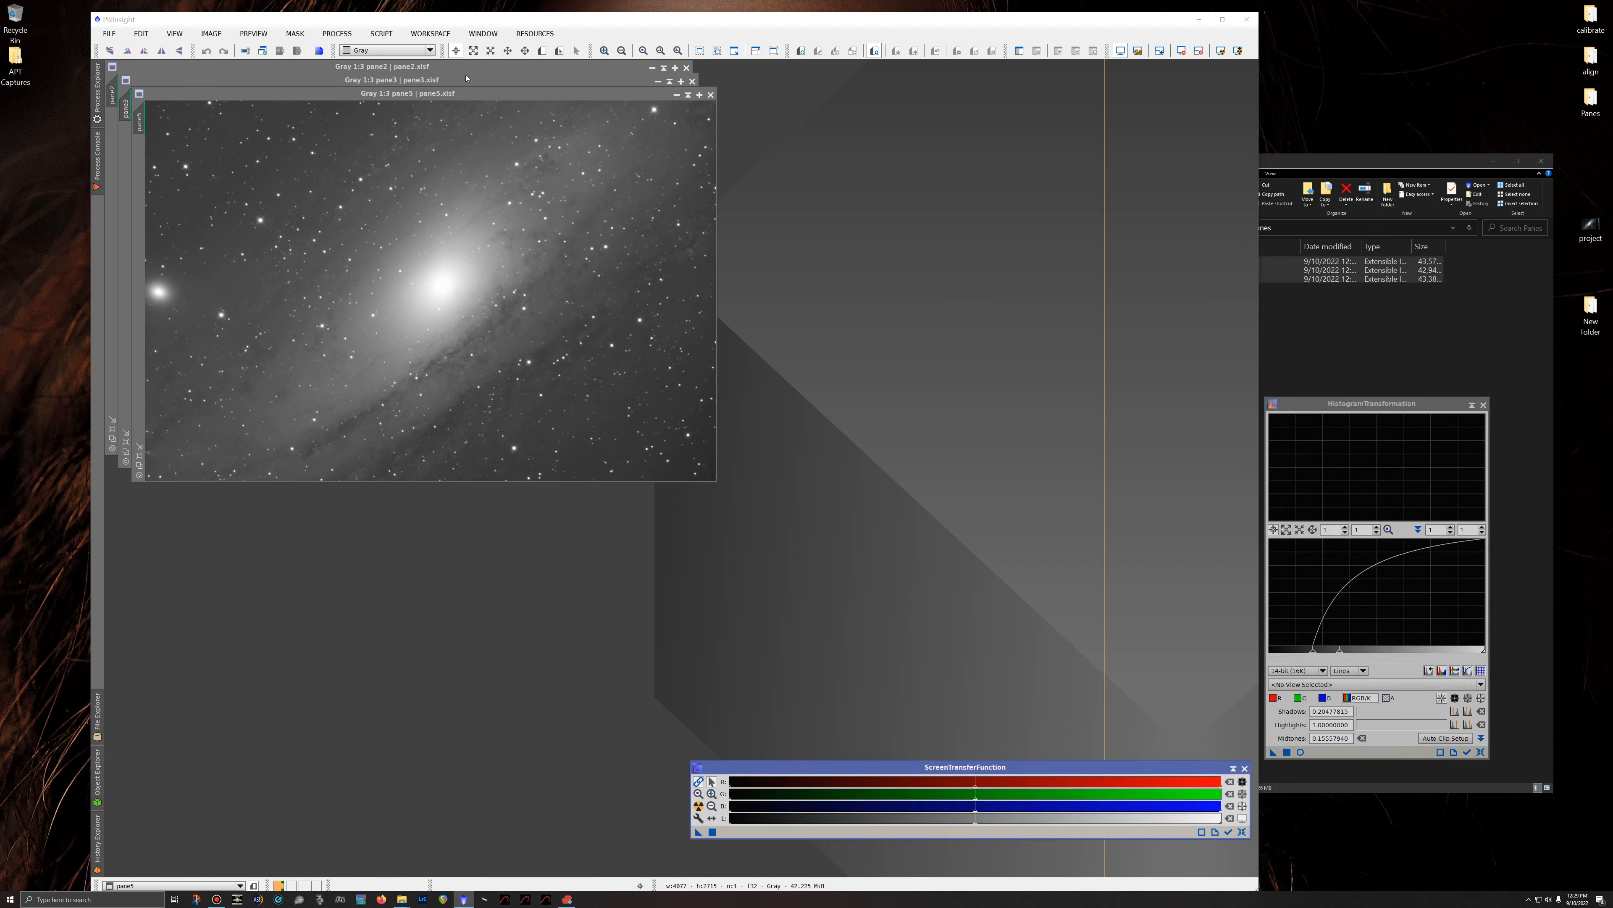
left_click_drag(464, 97, 731, 170)
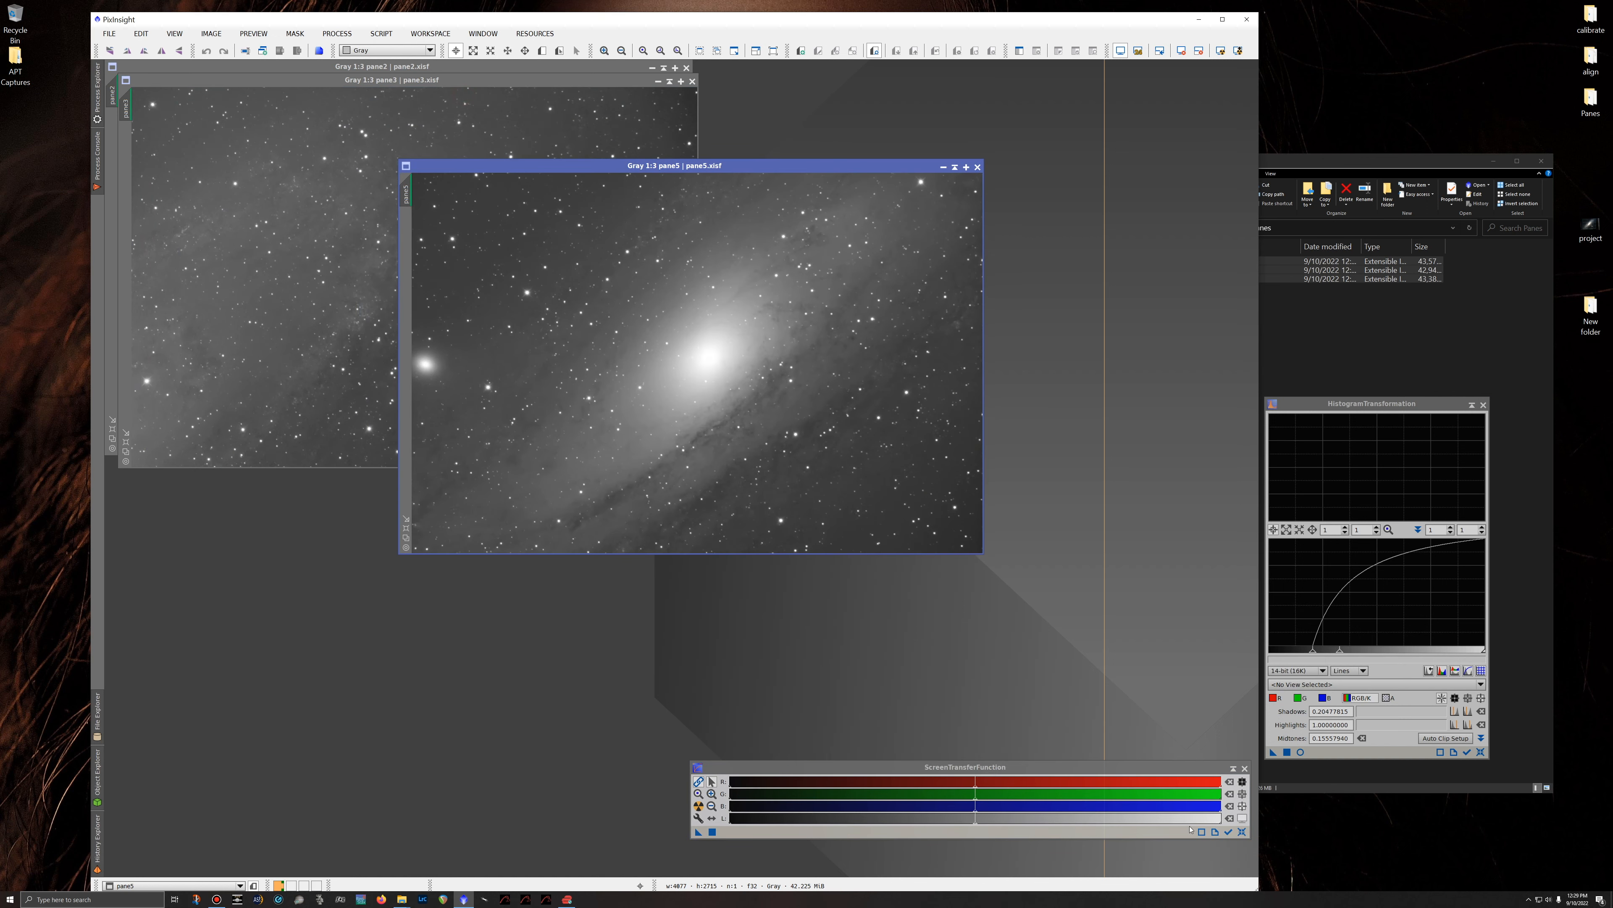
left_click(698, 806)
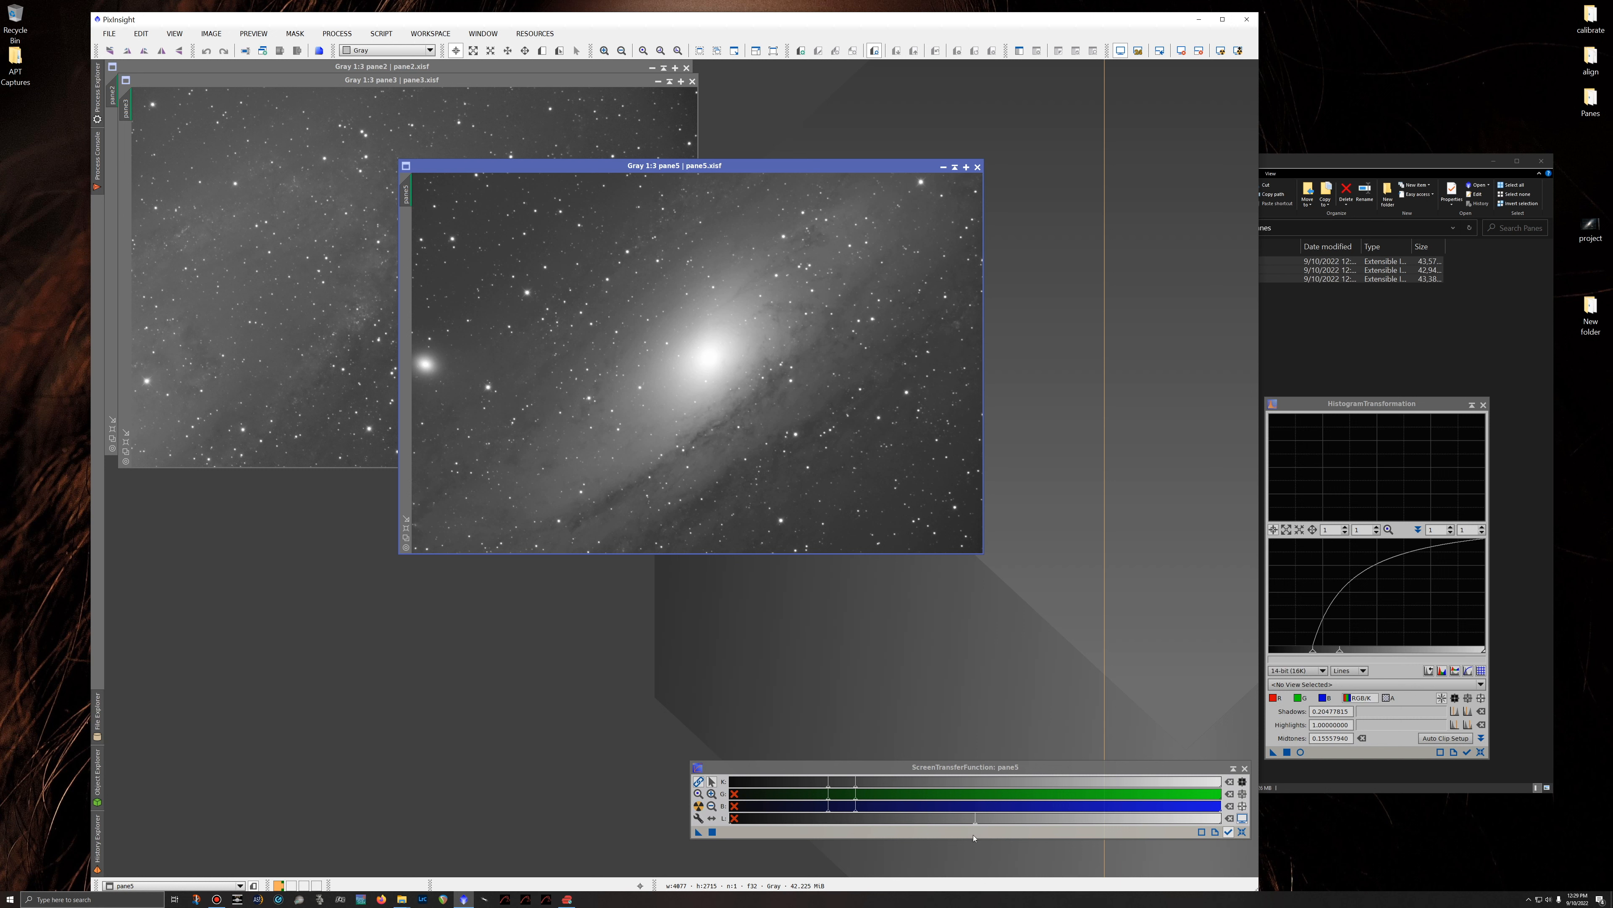
left_click(1243, 832)
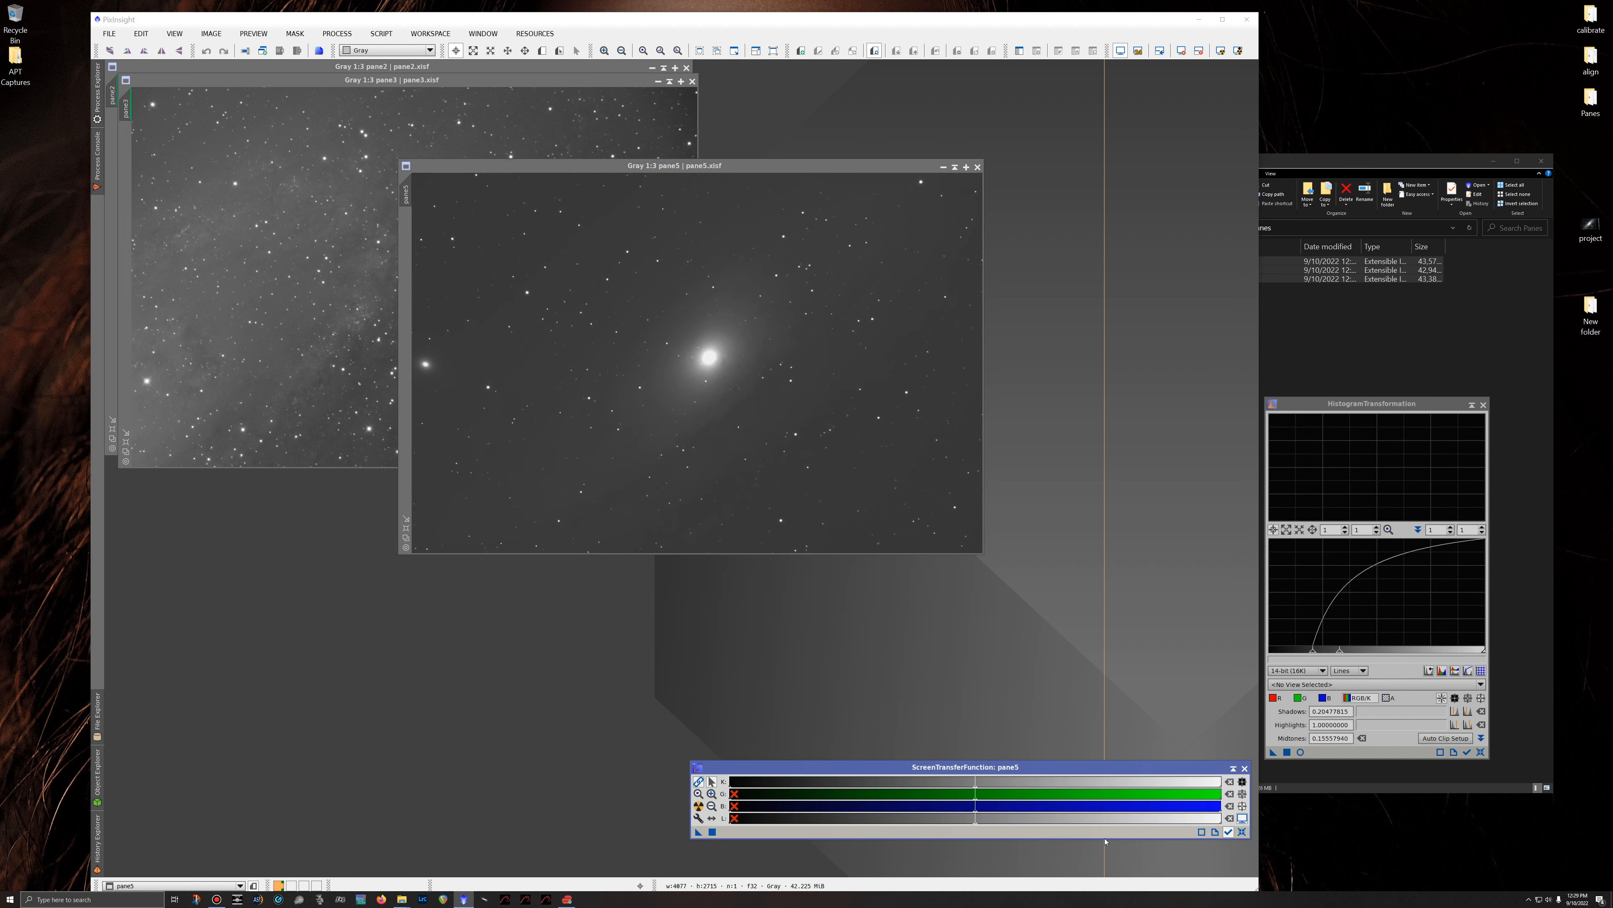
left_click(585, 79)
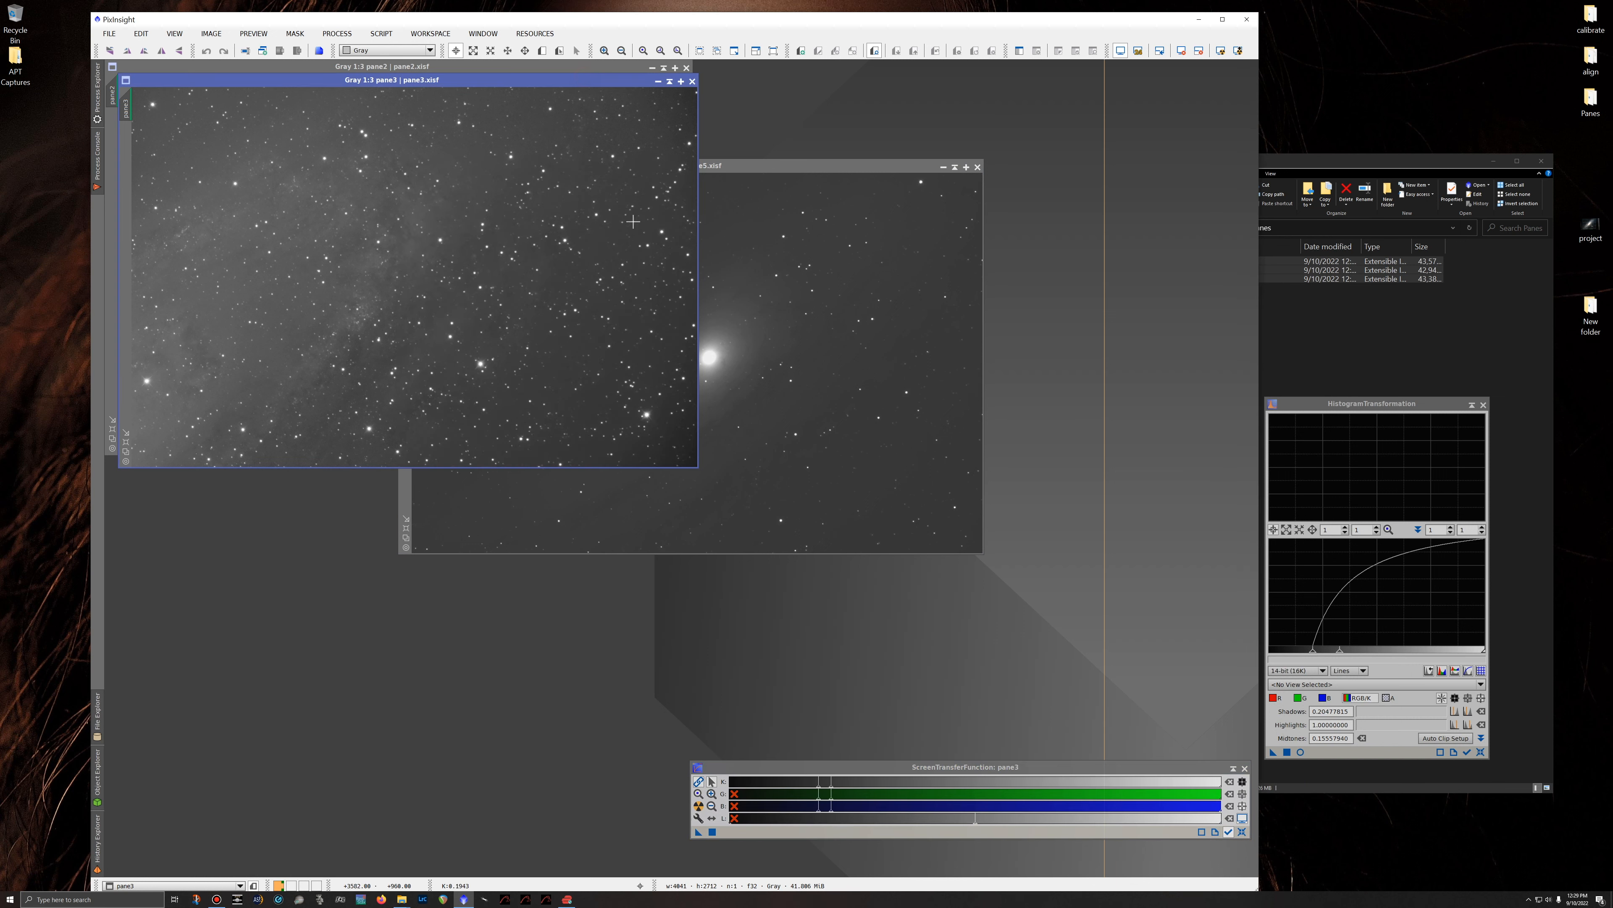
left_click(1242, 832)
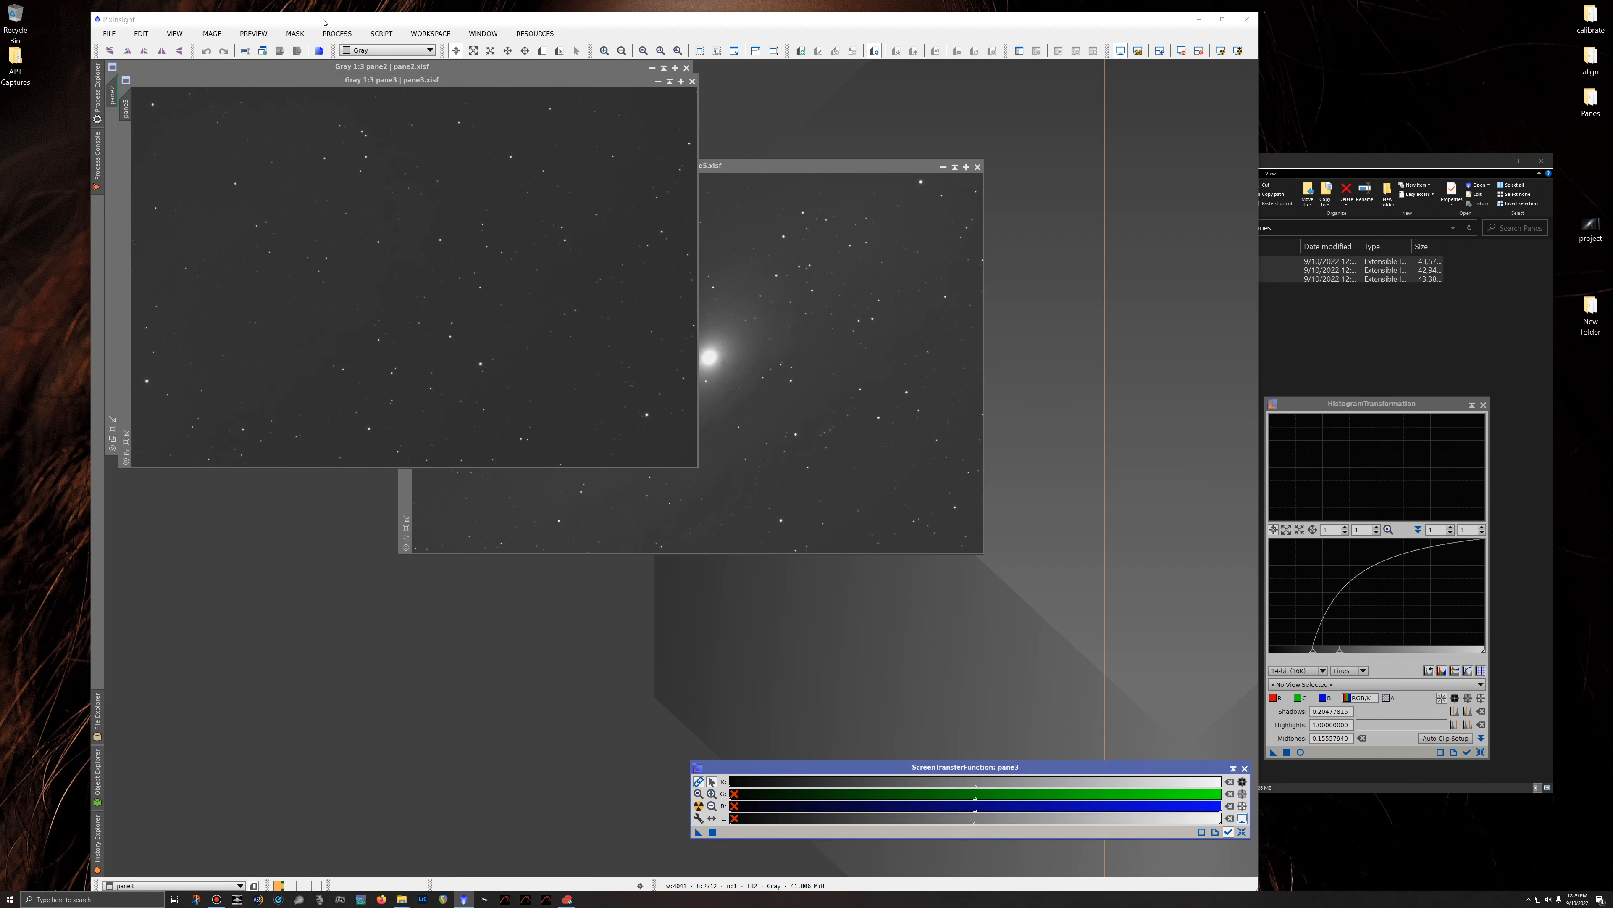
left_click(365, 67)
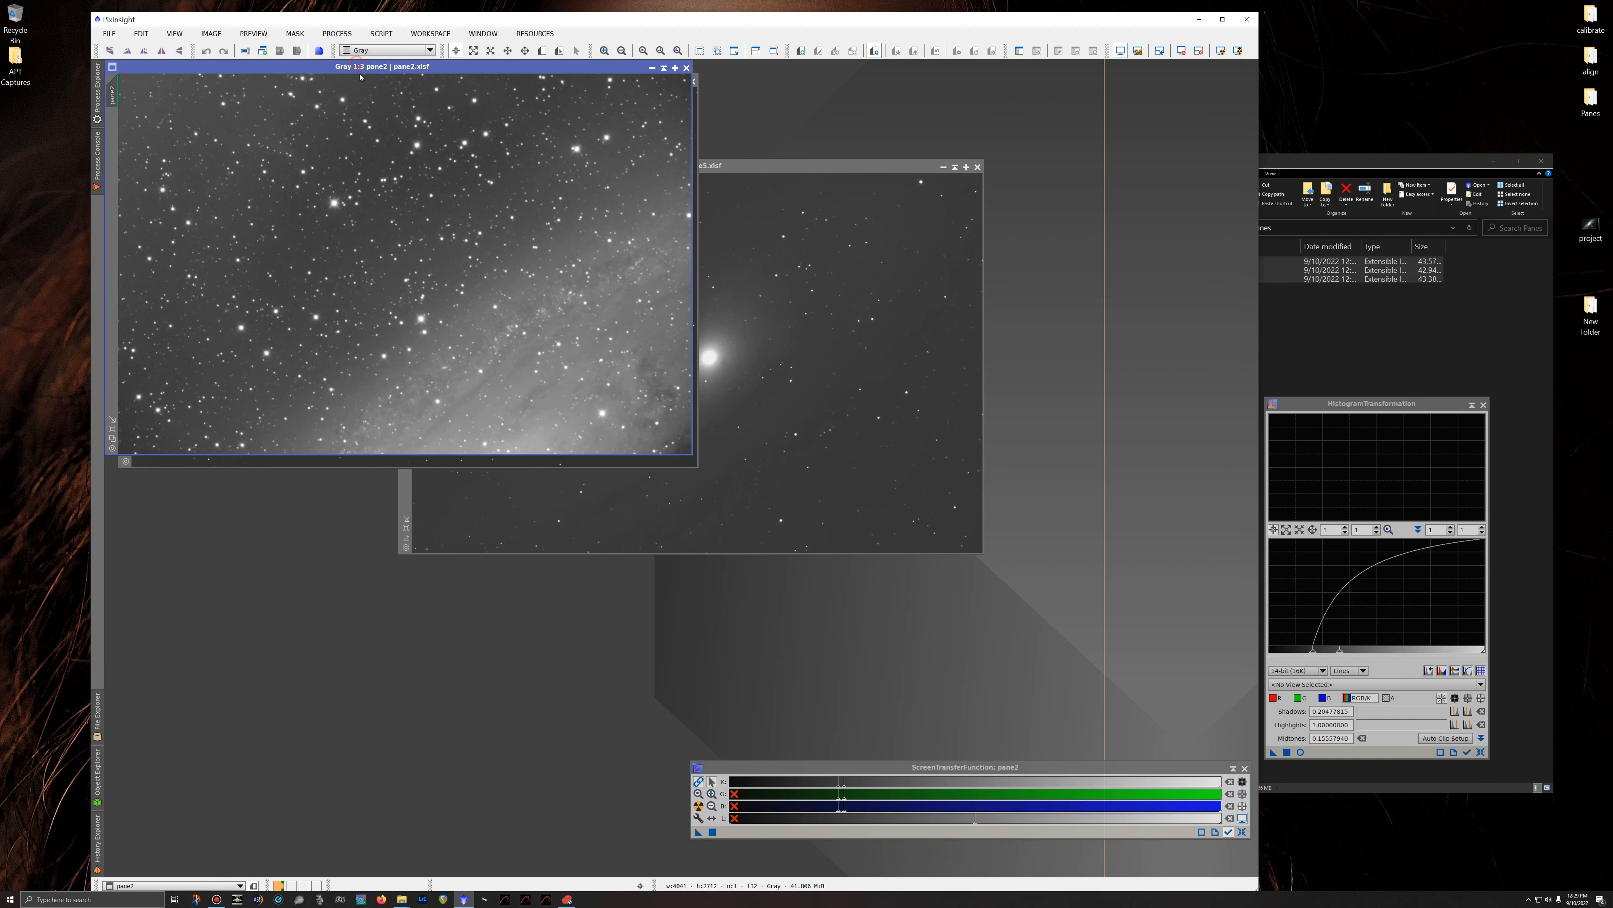
left_click(1242, 832)
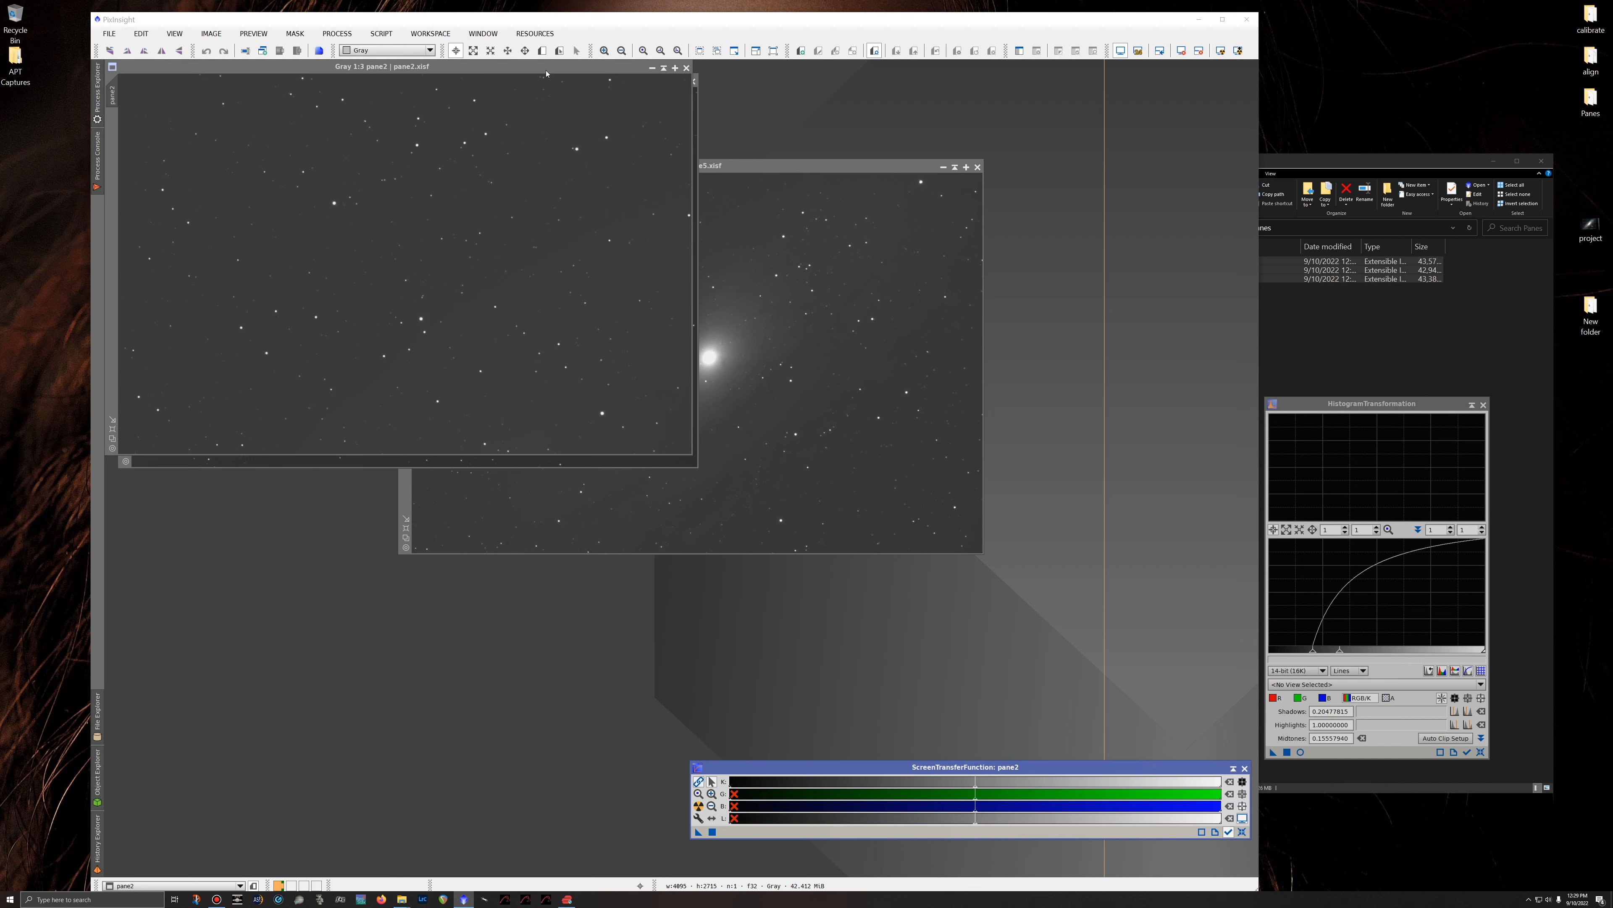
Spread the pane2, pane5 and pane3 image windows apart in the workspace.
left_click_drag(543, 70, 705, 201)
left_click_drag(816, 160, 1000, 112)
left_click_drag(406, 79, 643, 243)
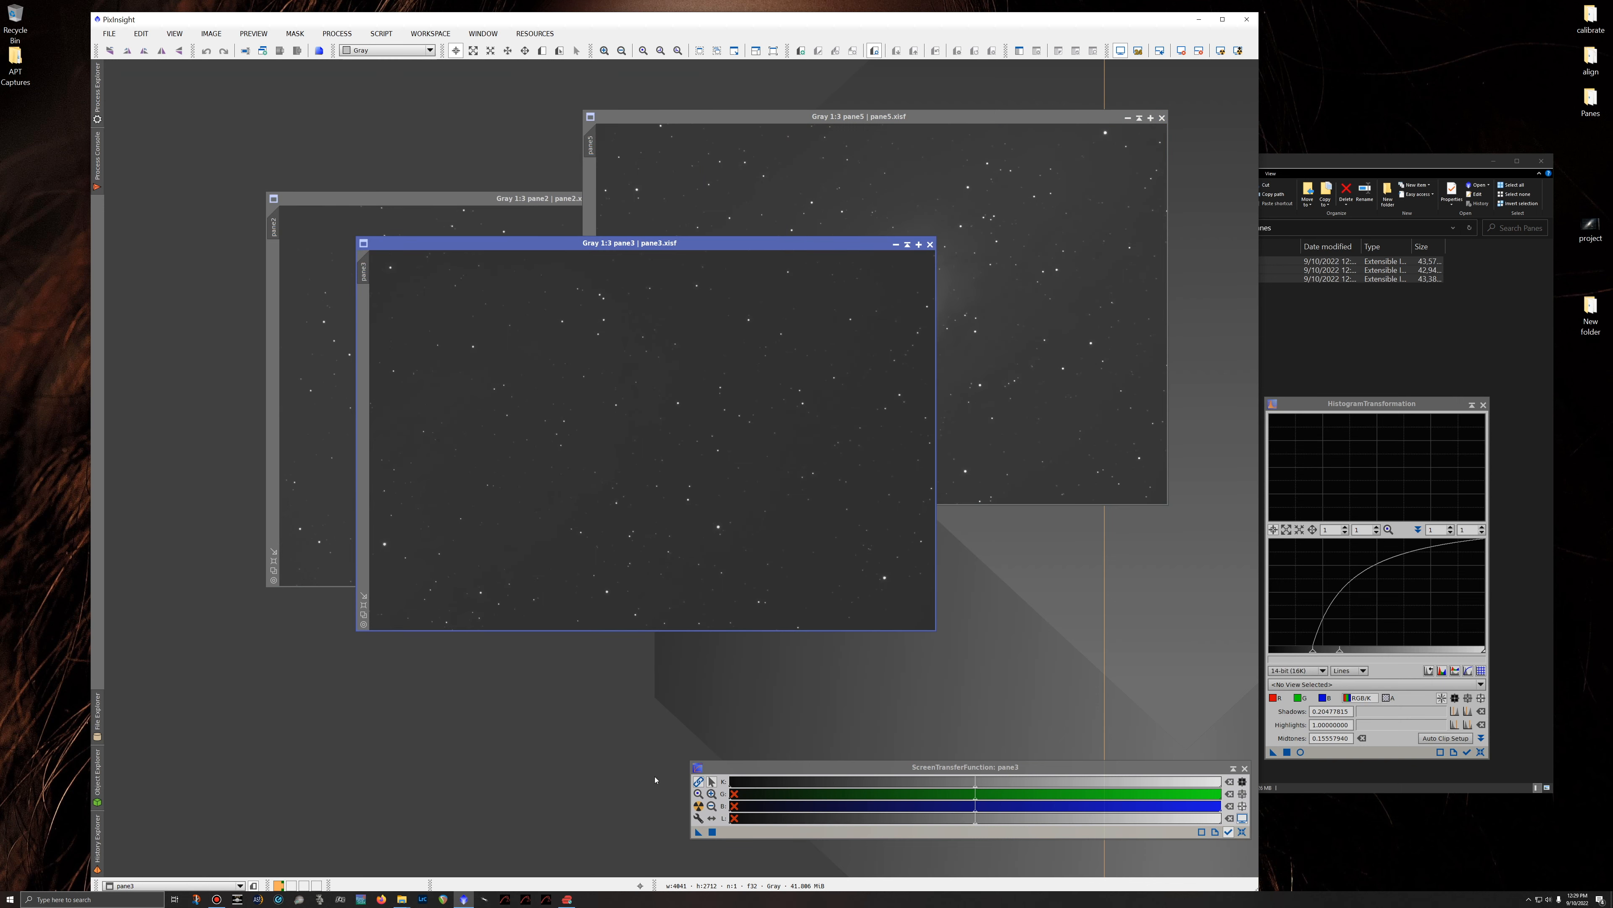
Auto-stretch the screen display of pane3, pane5 and pane2 with ScreenTransferFunction.
left_click(698, 818)
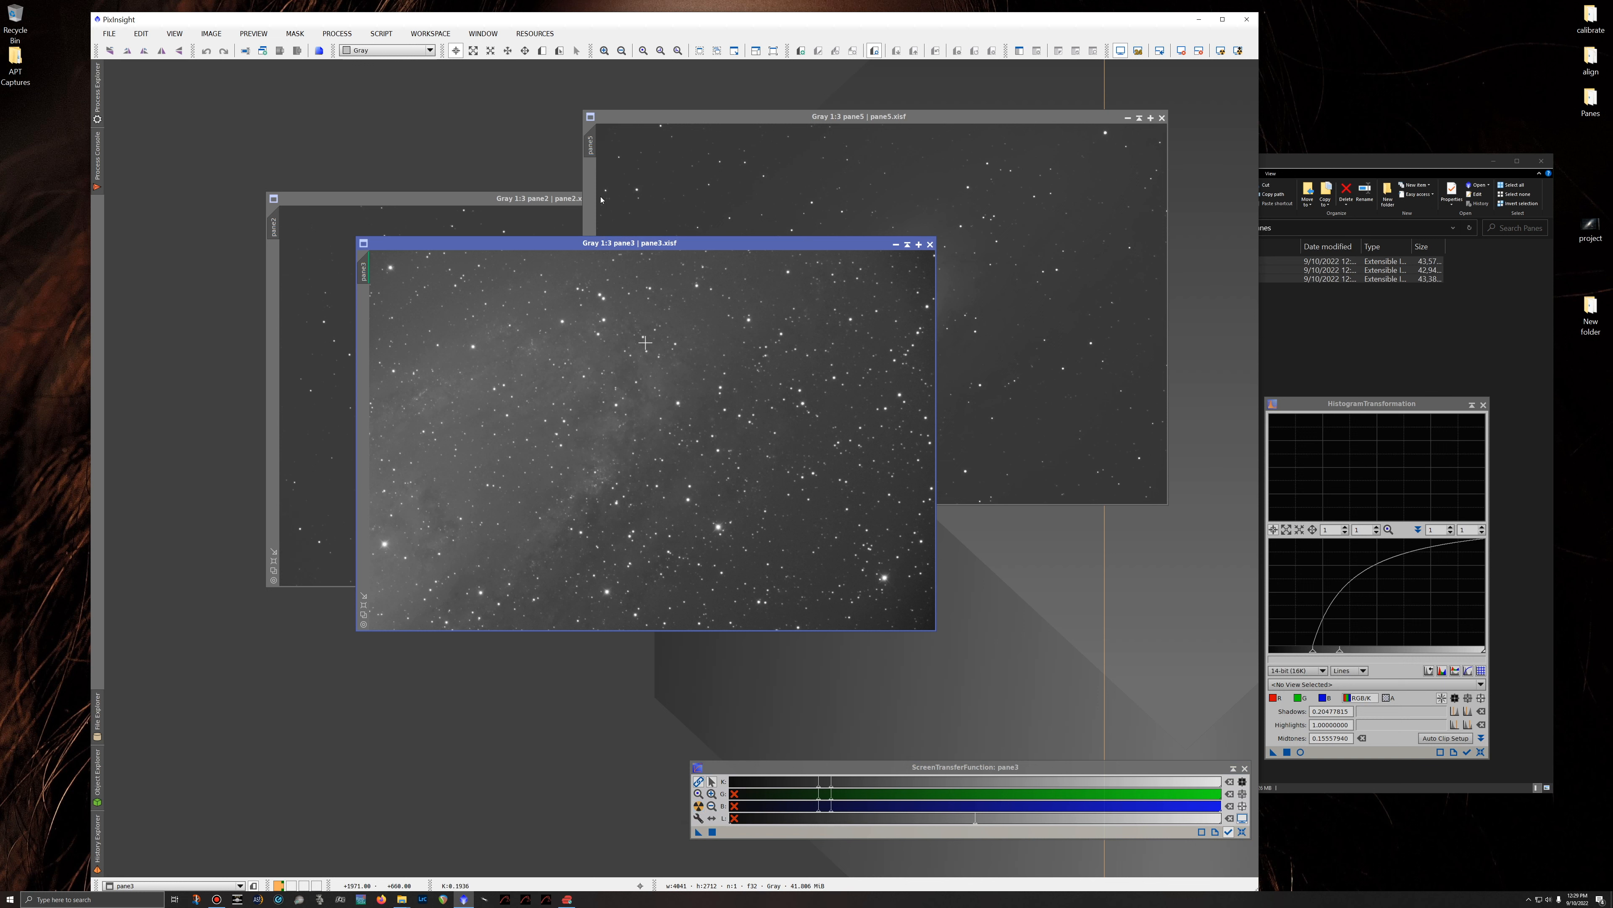
left_click(646, 111)
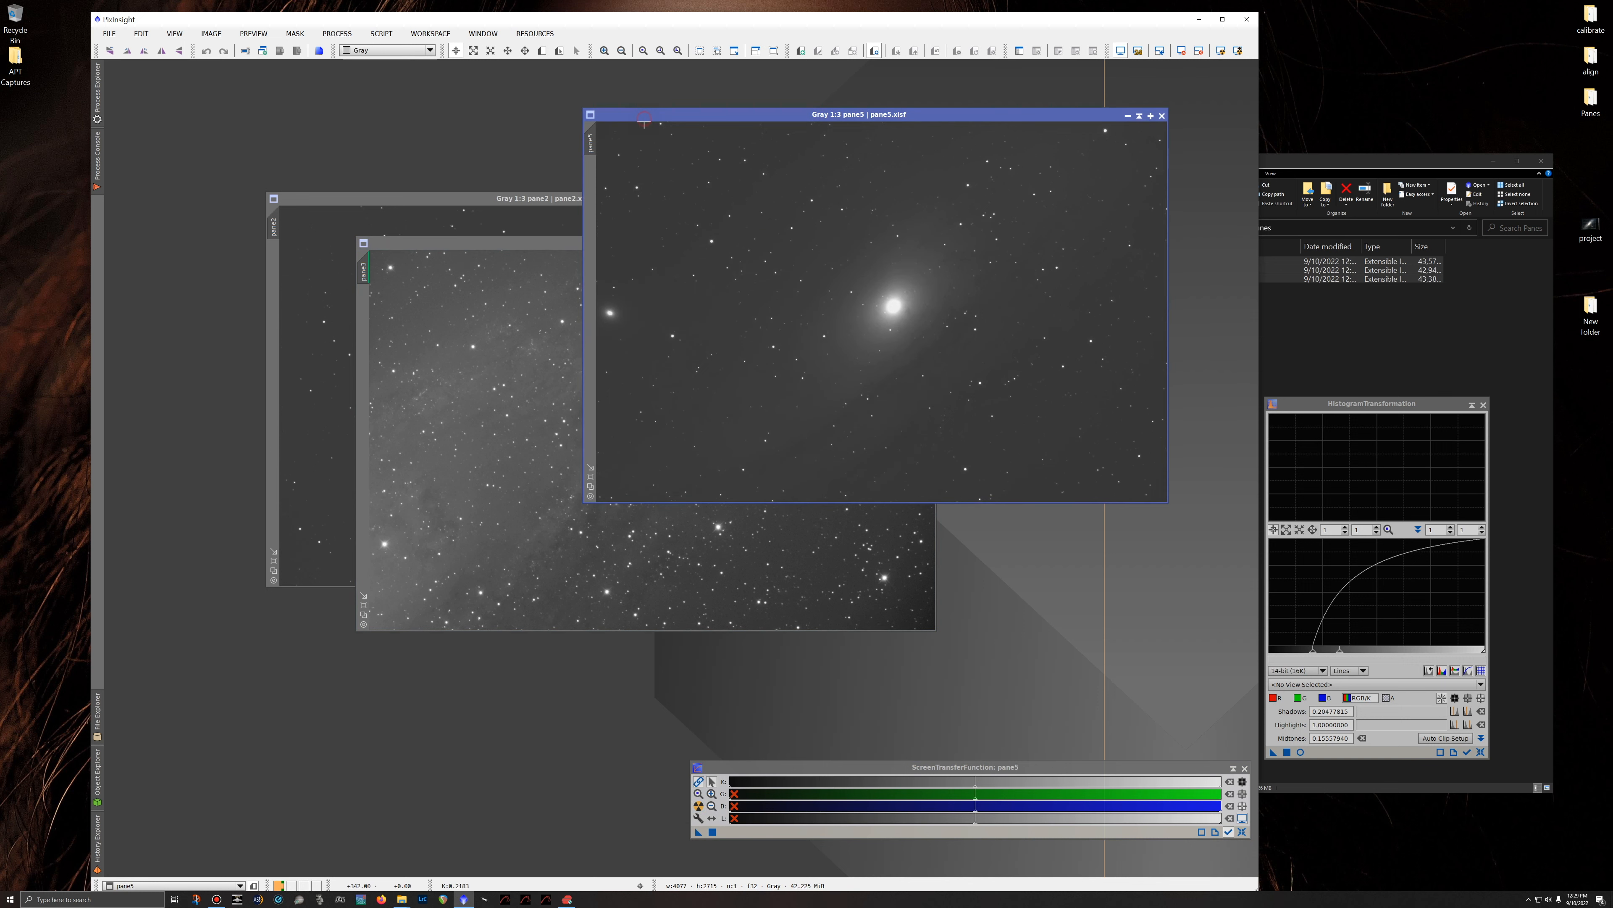
left_click(697, 806)
left_click(445, 198)
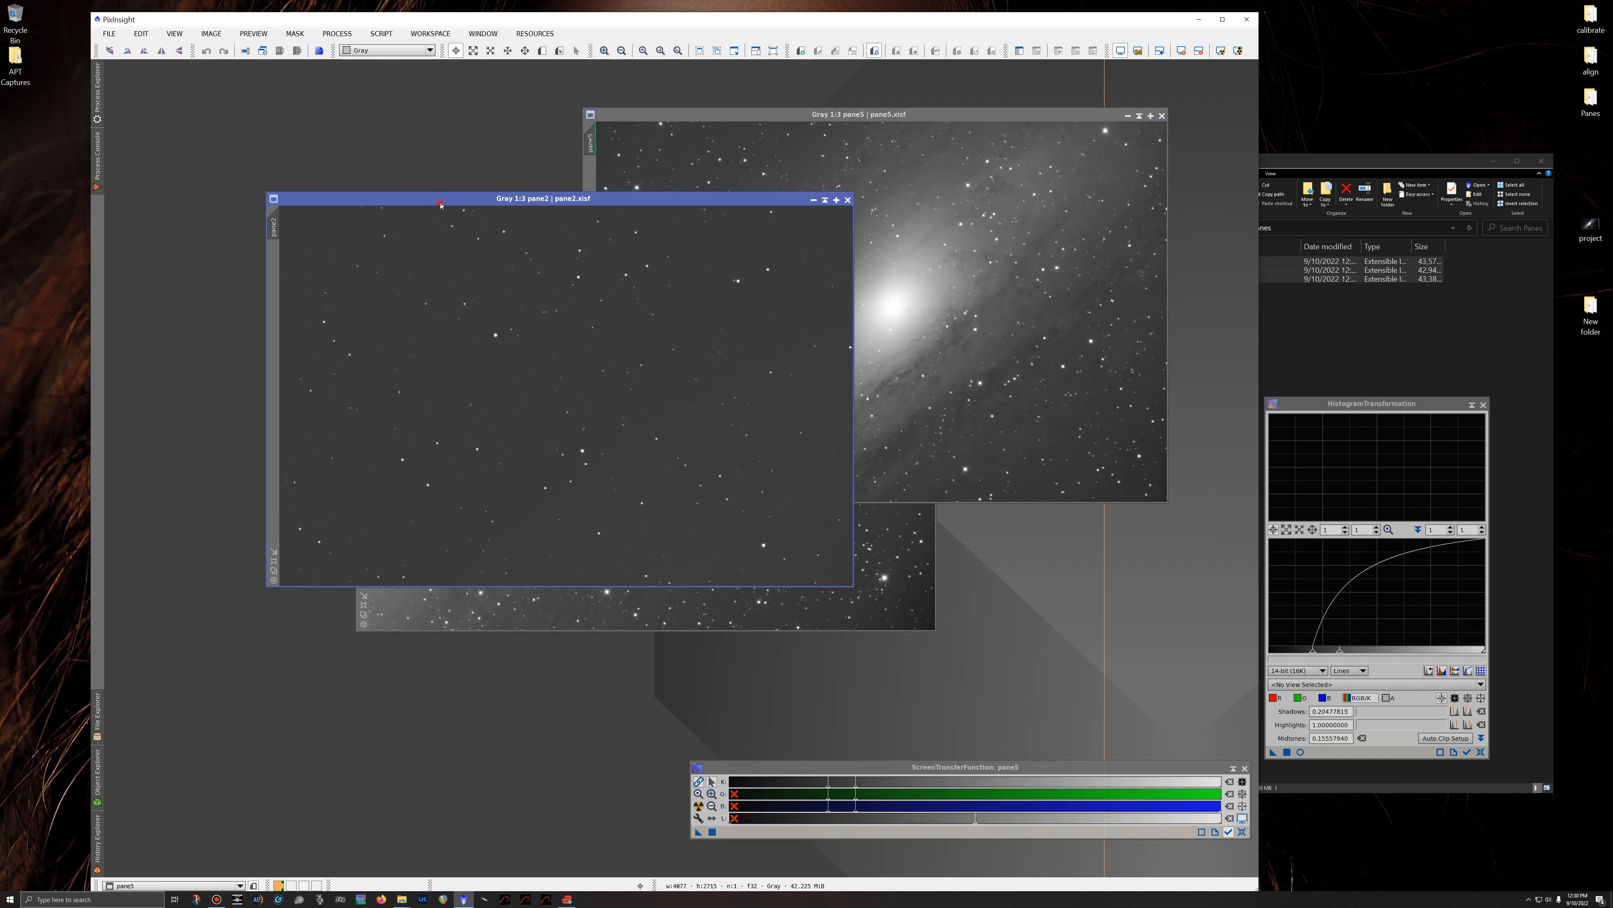
left_click(701, 806)
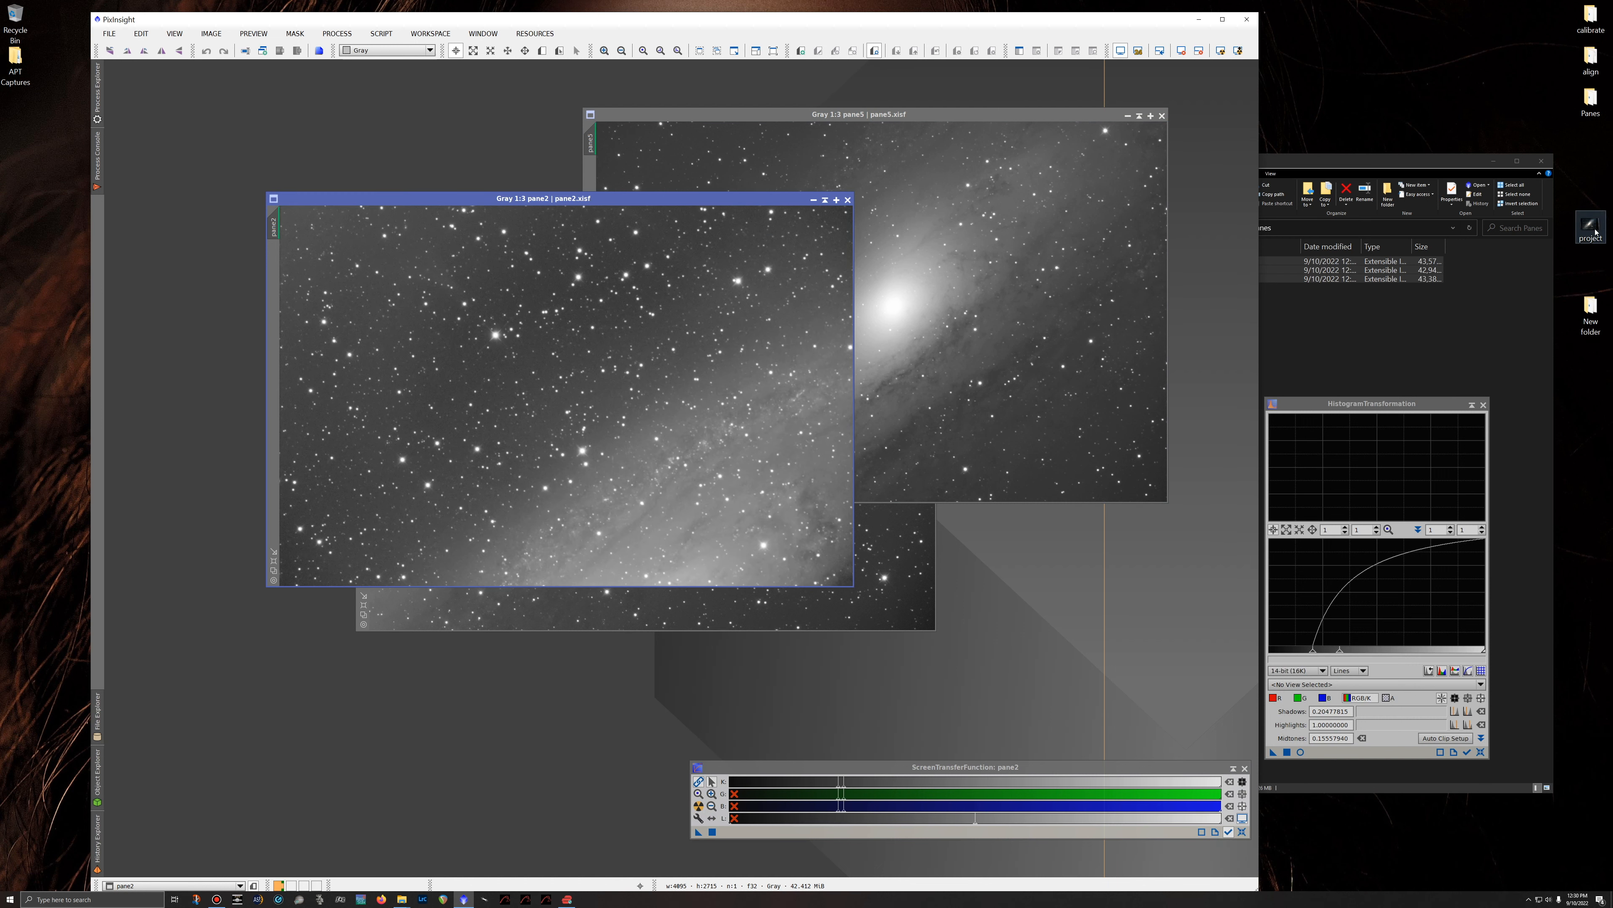
Open project.jpg from the Desktop to check the numbered mosaic layout, and close the Panes folder window.
double_click(1591, 228)
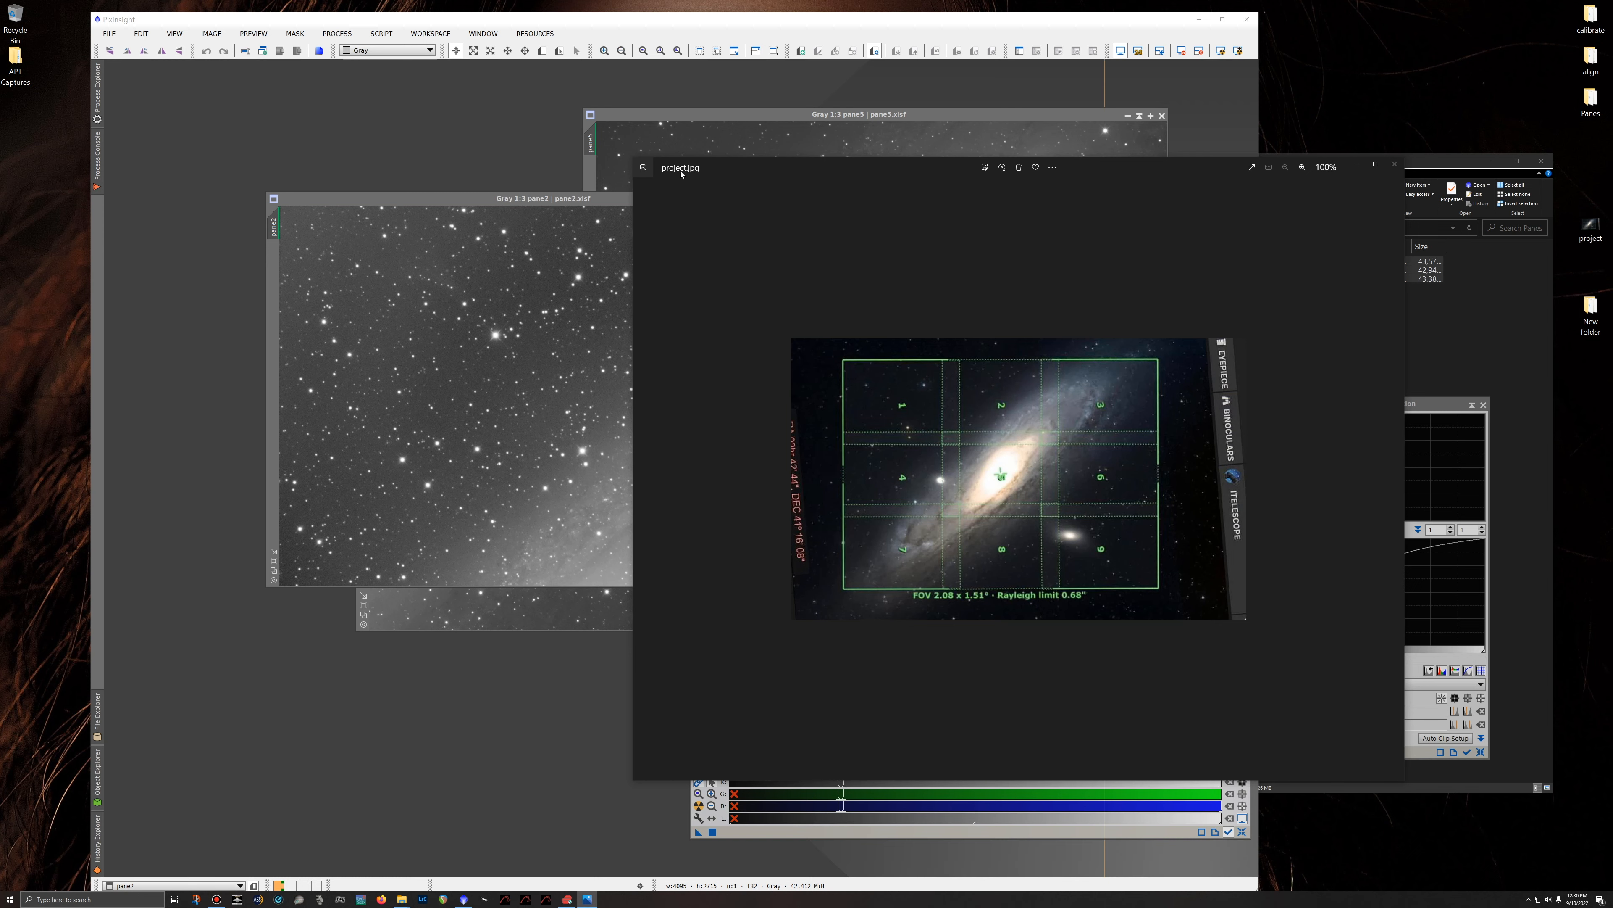
left_click_drag(605, 208, 520, 228)
left_click_drag(788, 123, 375, 148)
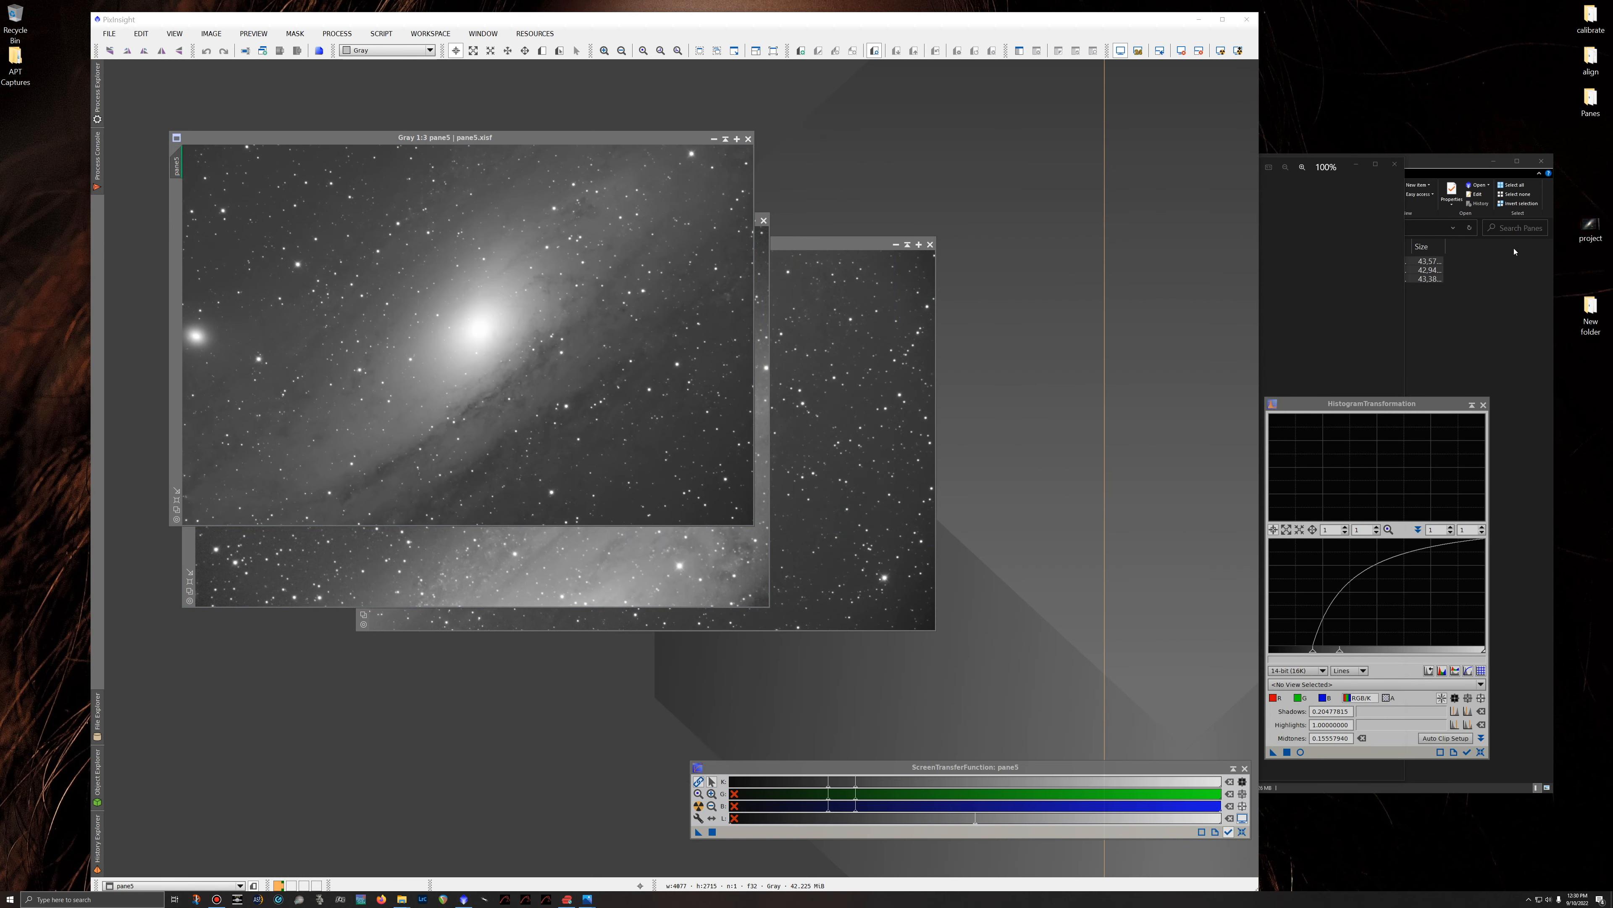
left_click(1334, 293)
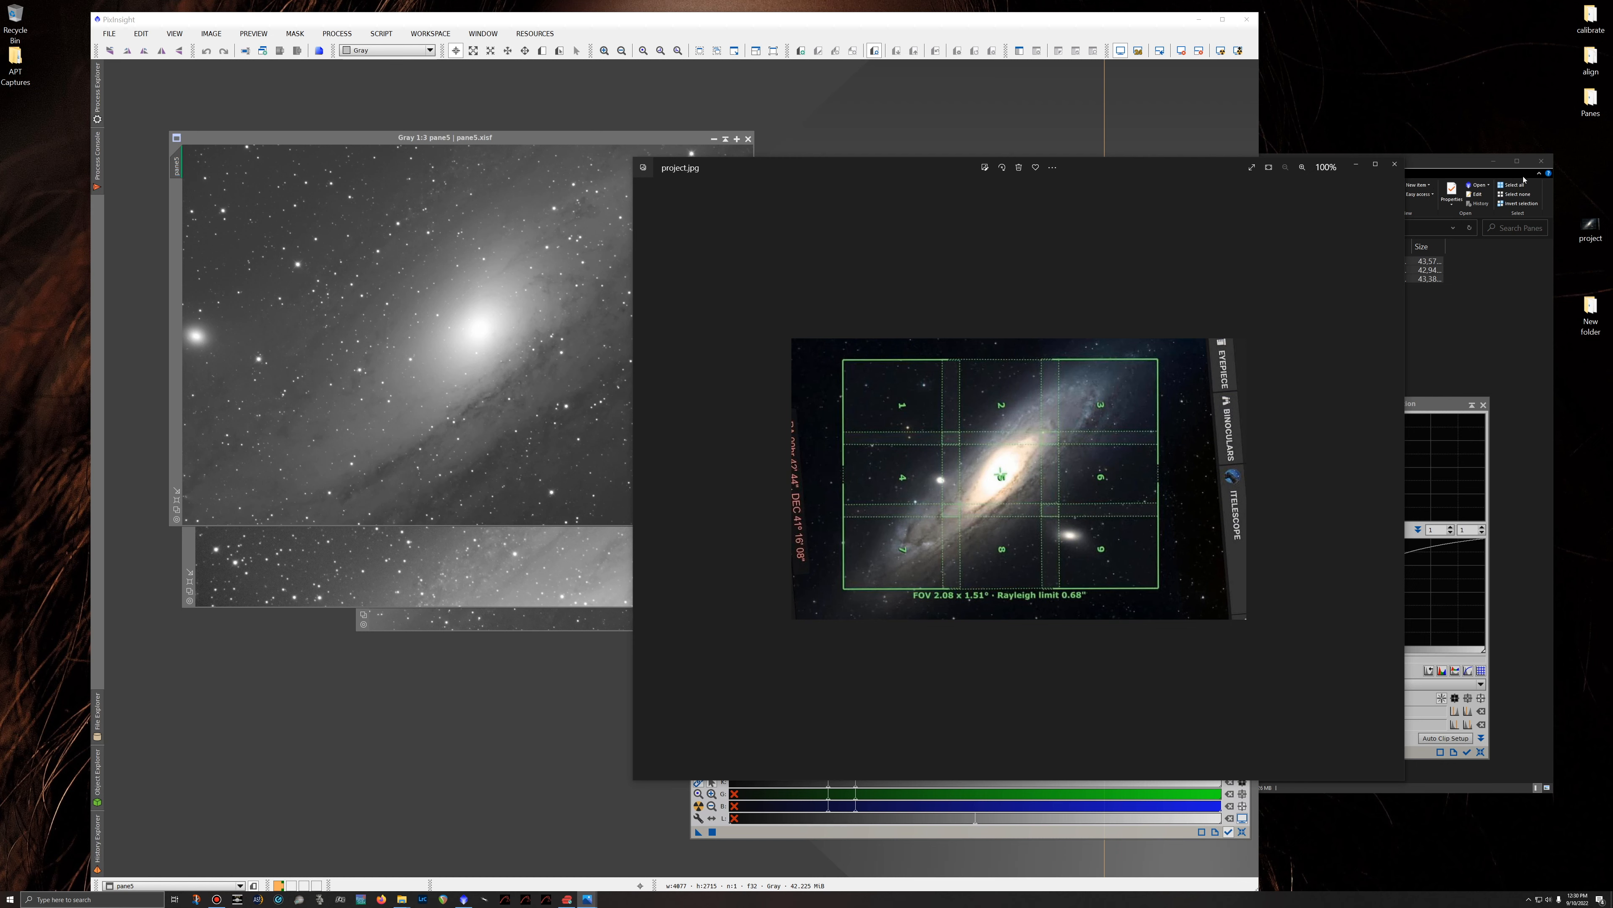
left_click(1541, 160)
left_click_drag(867, 169, 1063, 154)
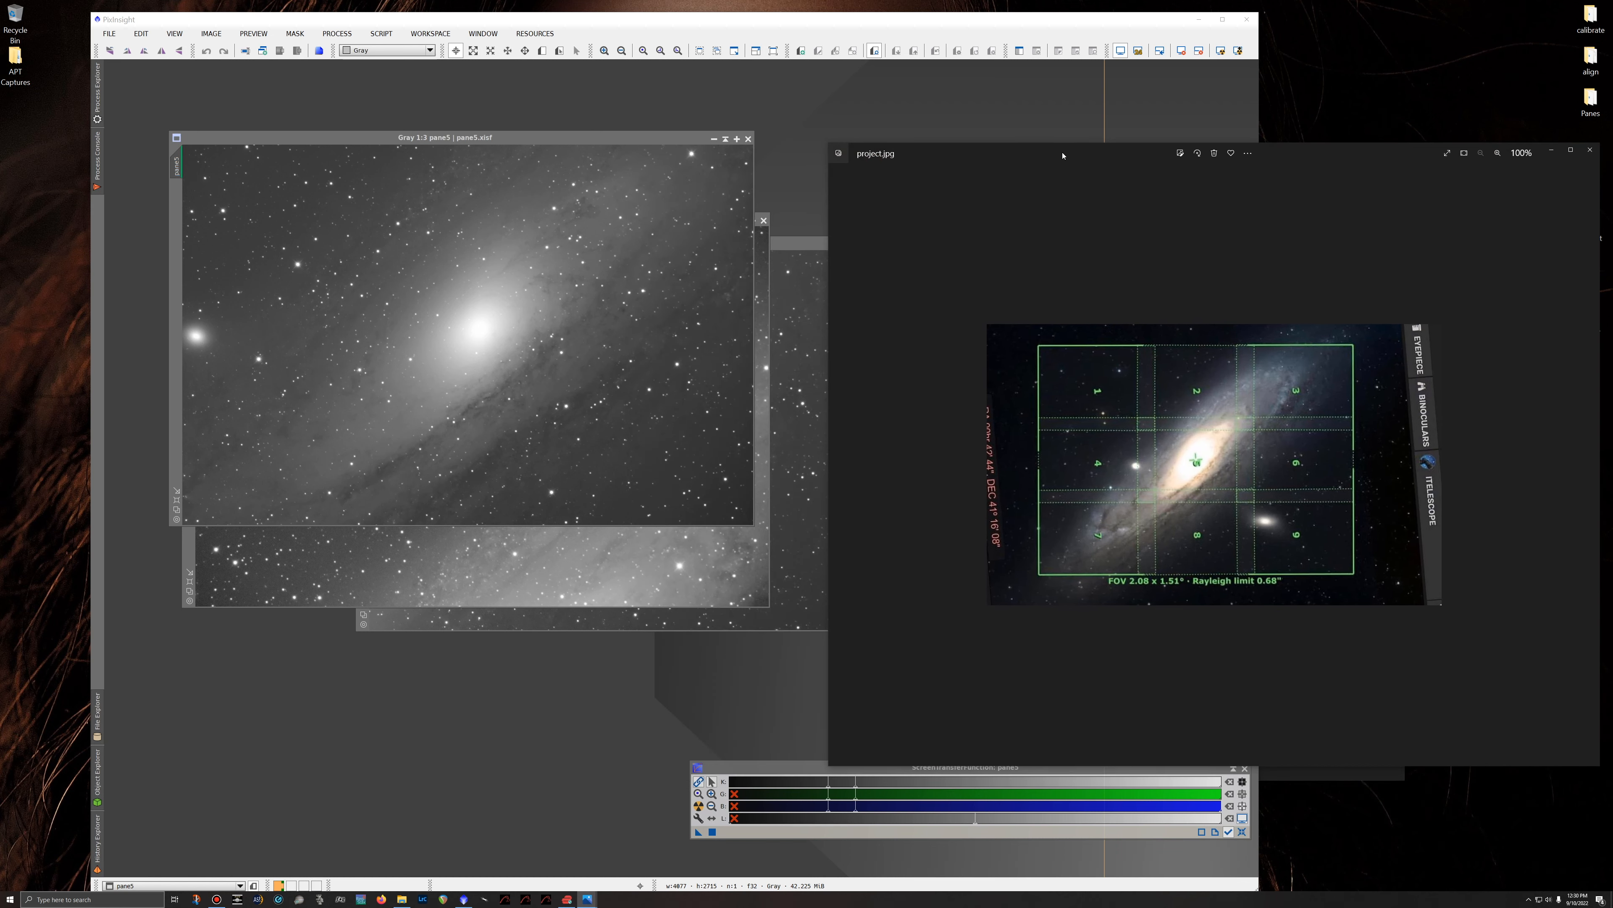
left_click(1590, 150)
Arrange the image windows to match the mosaic layout, with pane2 and pane3 side by side and pane5 below pane2.
left_click_drag(617, 141, 810, 366)
mouse_move(655, 216)
left_mouse_down()
mouse_move(684, 165)
mouse_move(723, 154)
left_mouse_up()
mouse_move(866, 248)
left_mouse_down()
mouse_move(1164, 125)
mouse_move(1146, 150)
mouse_move(1181, 152)
left_mouse_up()
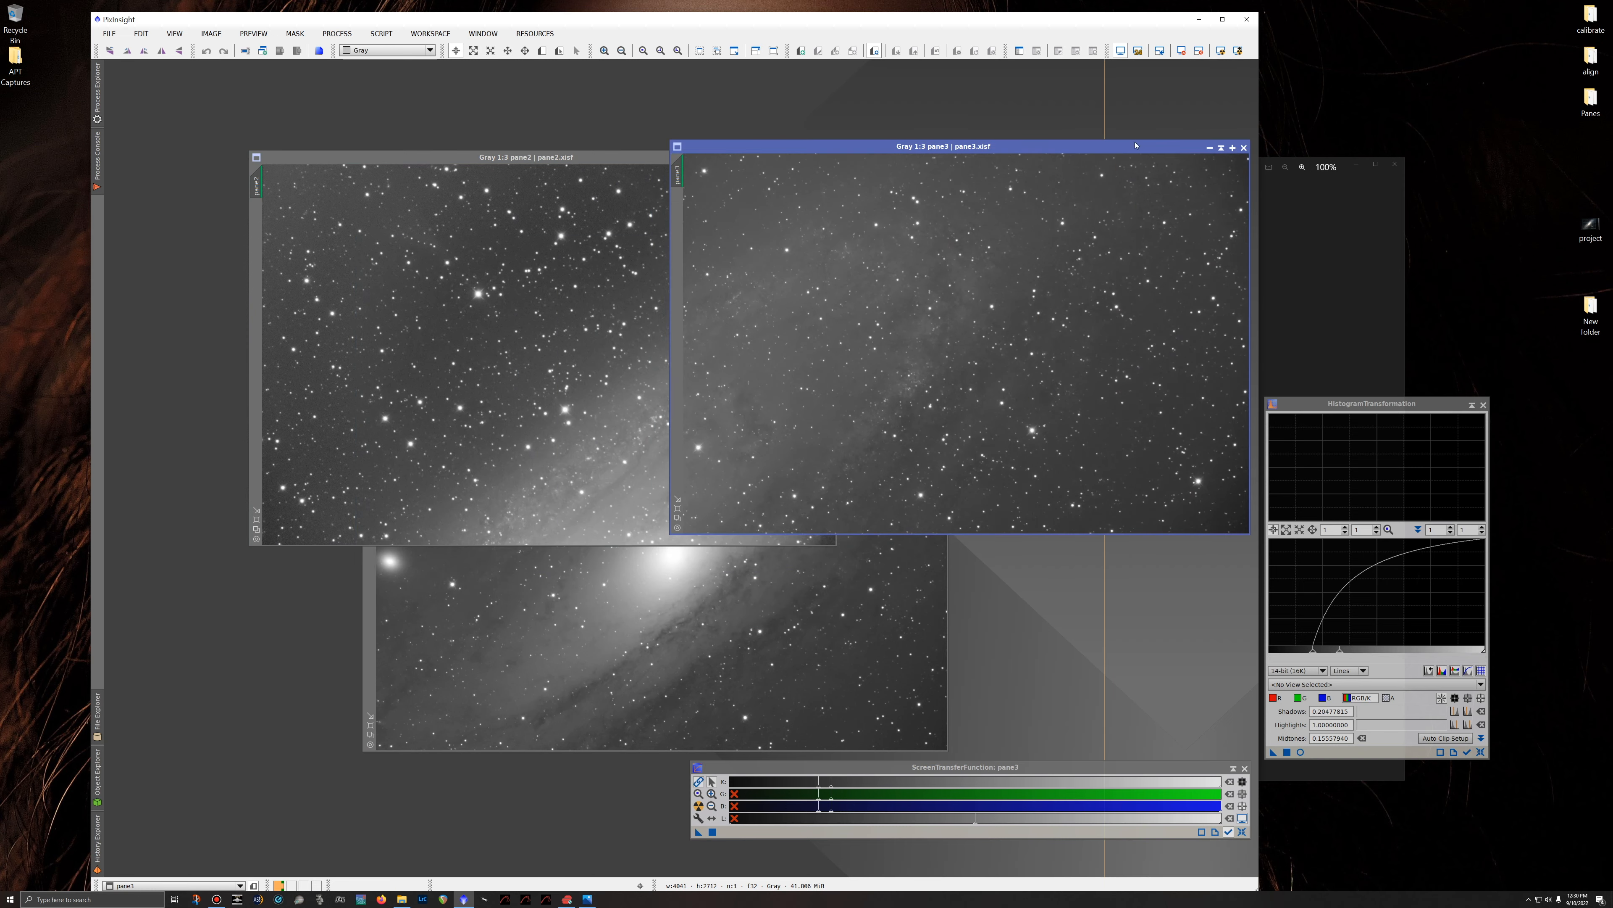
left_click_drag(1075, 150, 1111, 149)
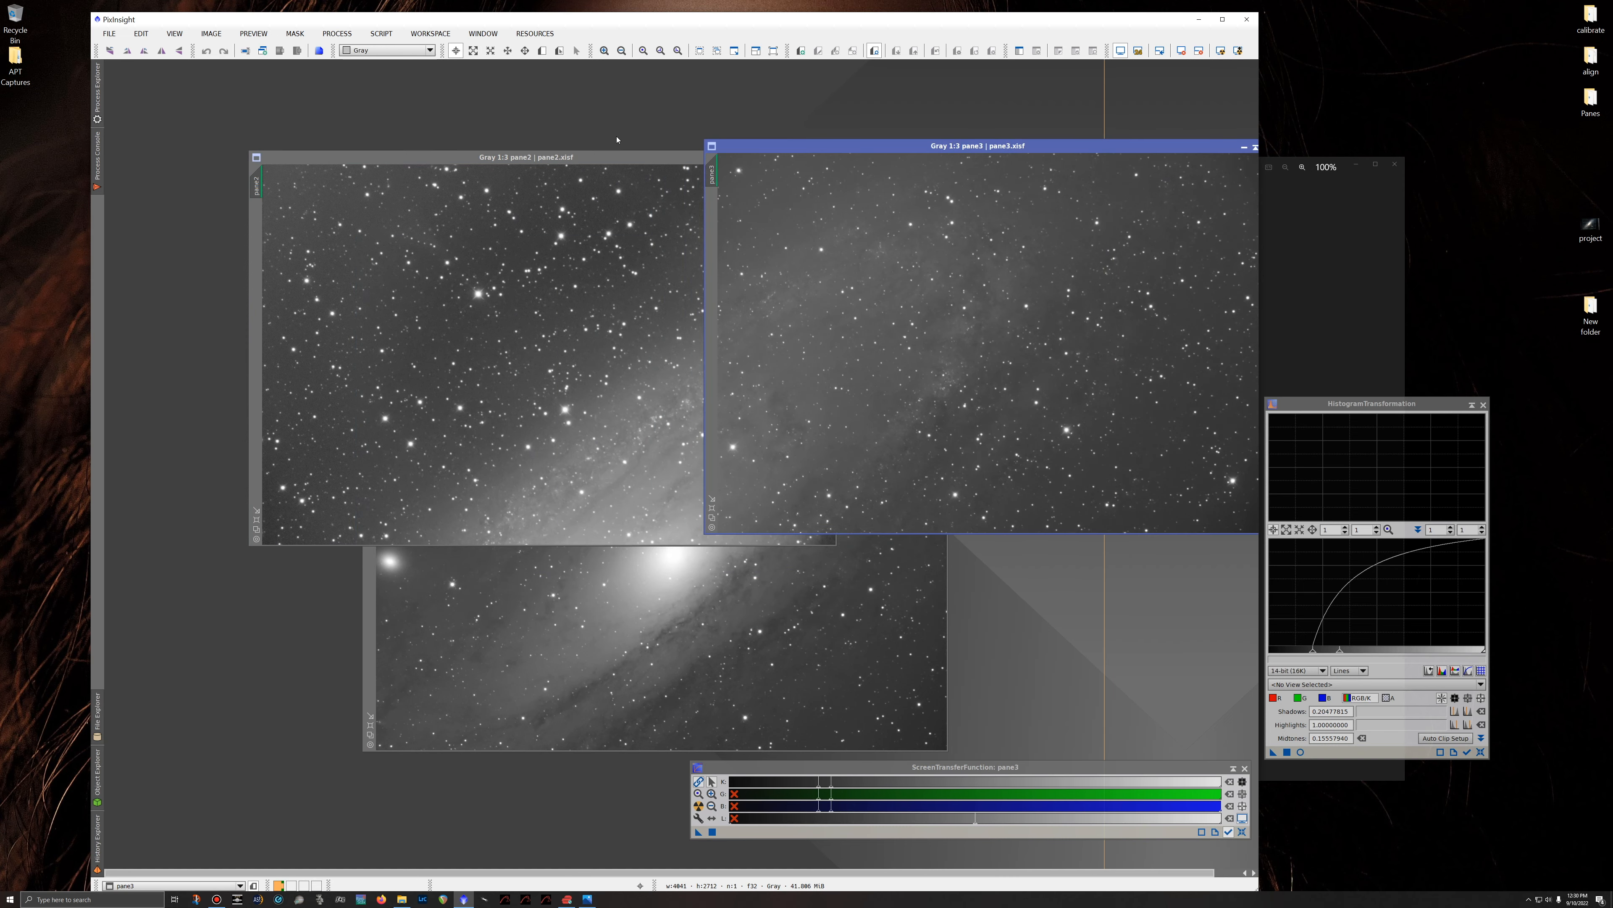
left_click_drag(586, 159, 515, 122)
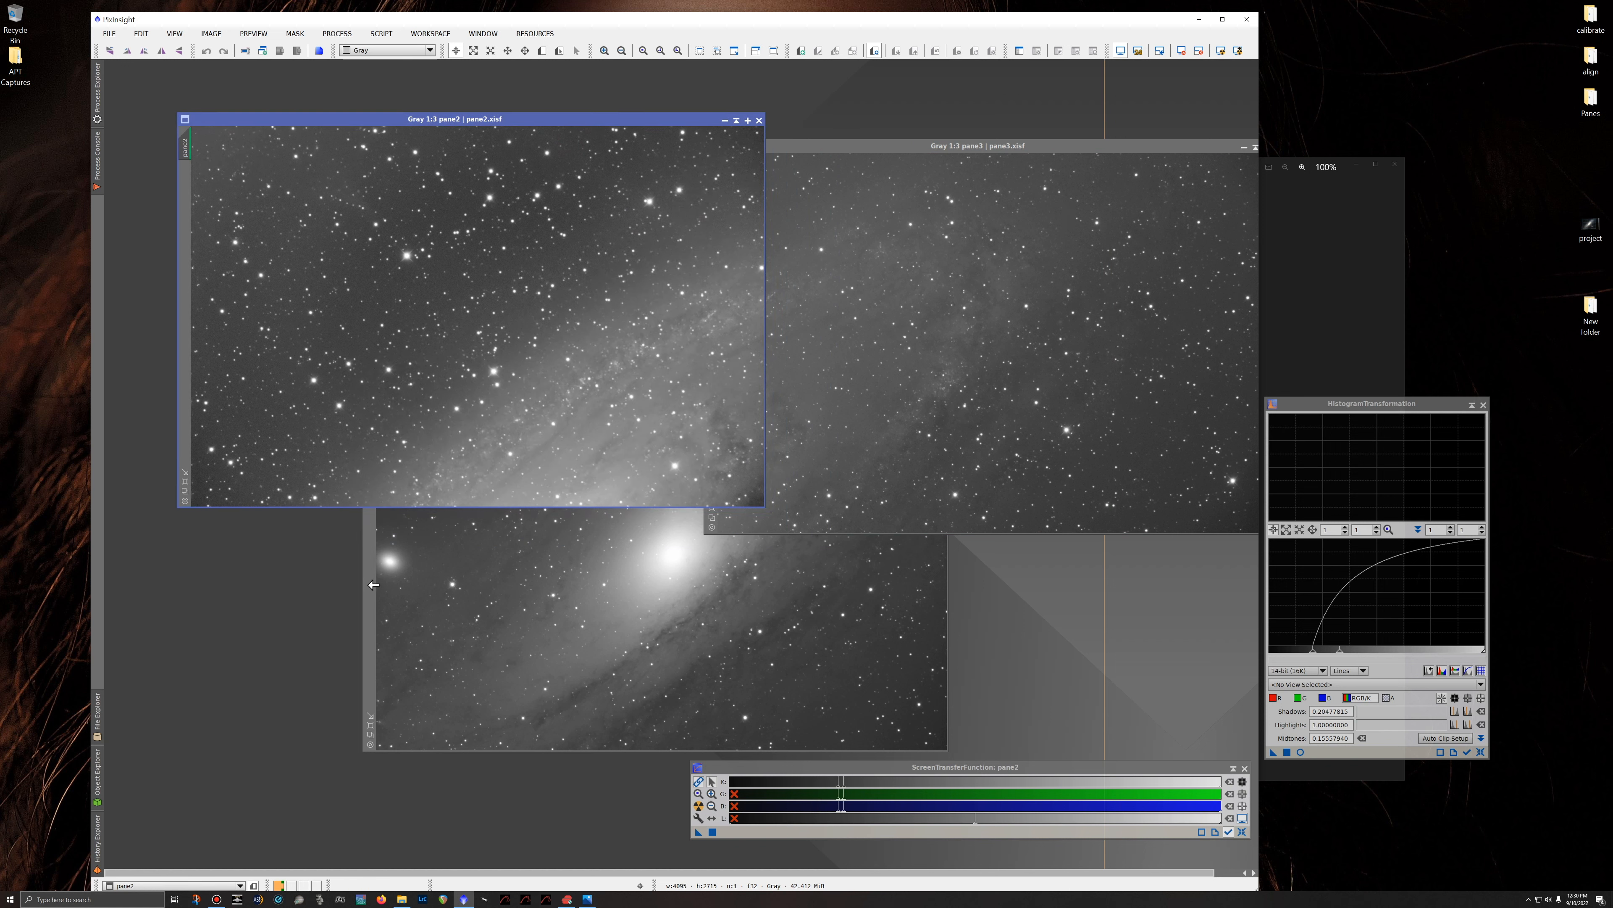
left_click(656, 415)
mouse_move(691, 368)
left_mouse_down()
mouse_move(566, 436)
mouse_move(565, 451)
mouse_move(608, 458)
mouse_move(590, 432)
mouse_move(563, 435)
left_mouse_up()
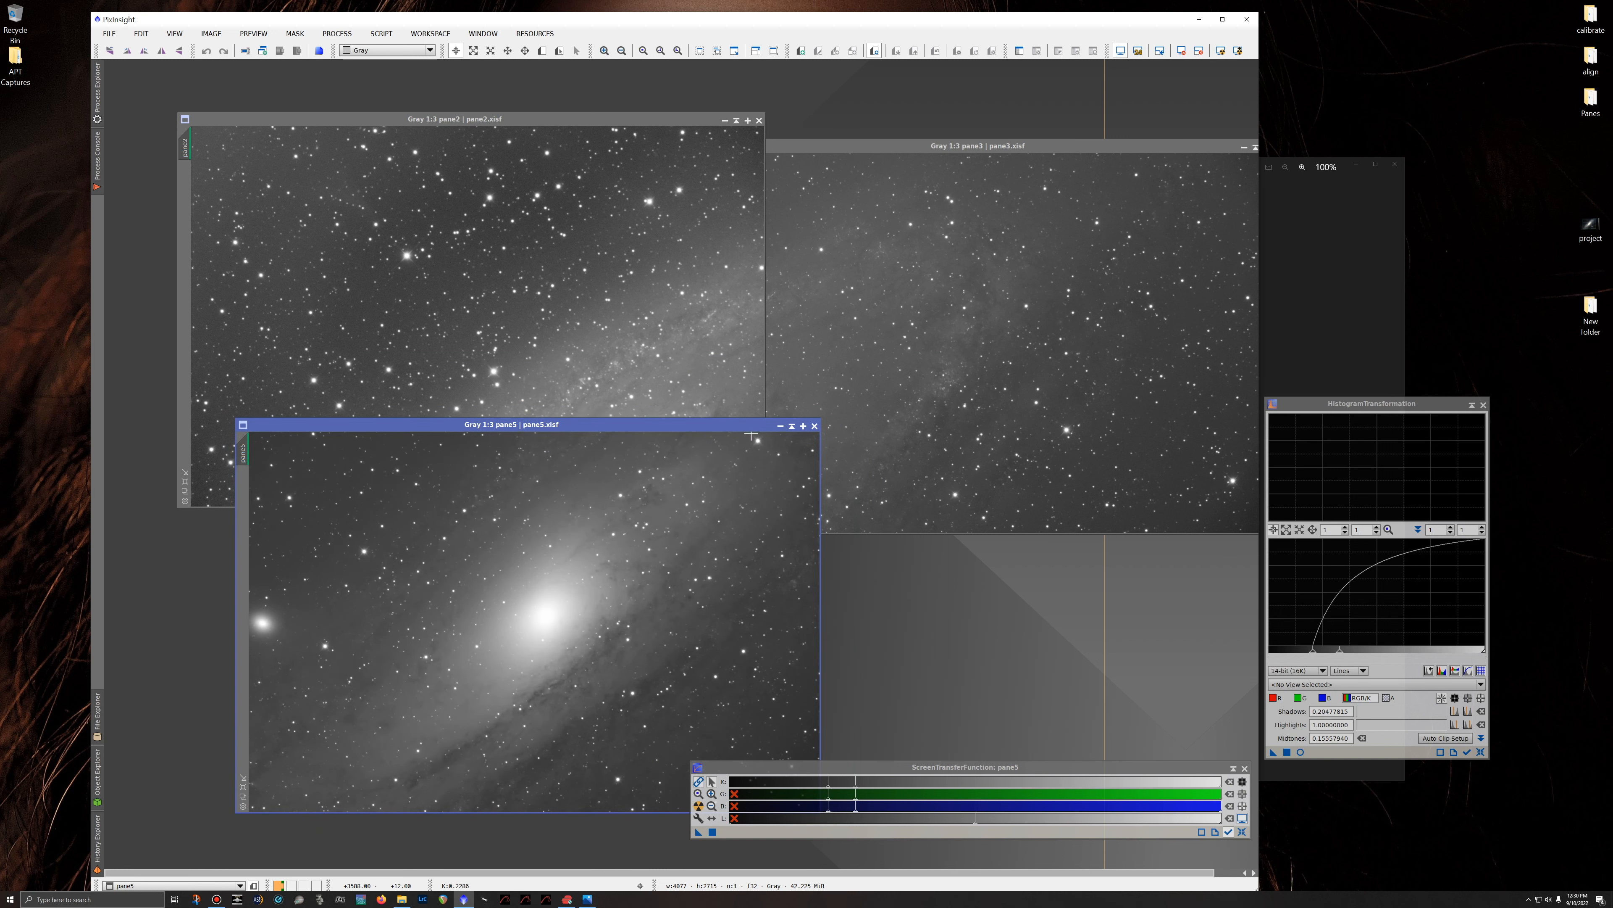
left_click_drag(705, 422, 689, 397)
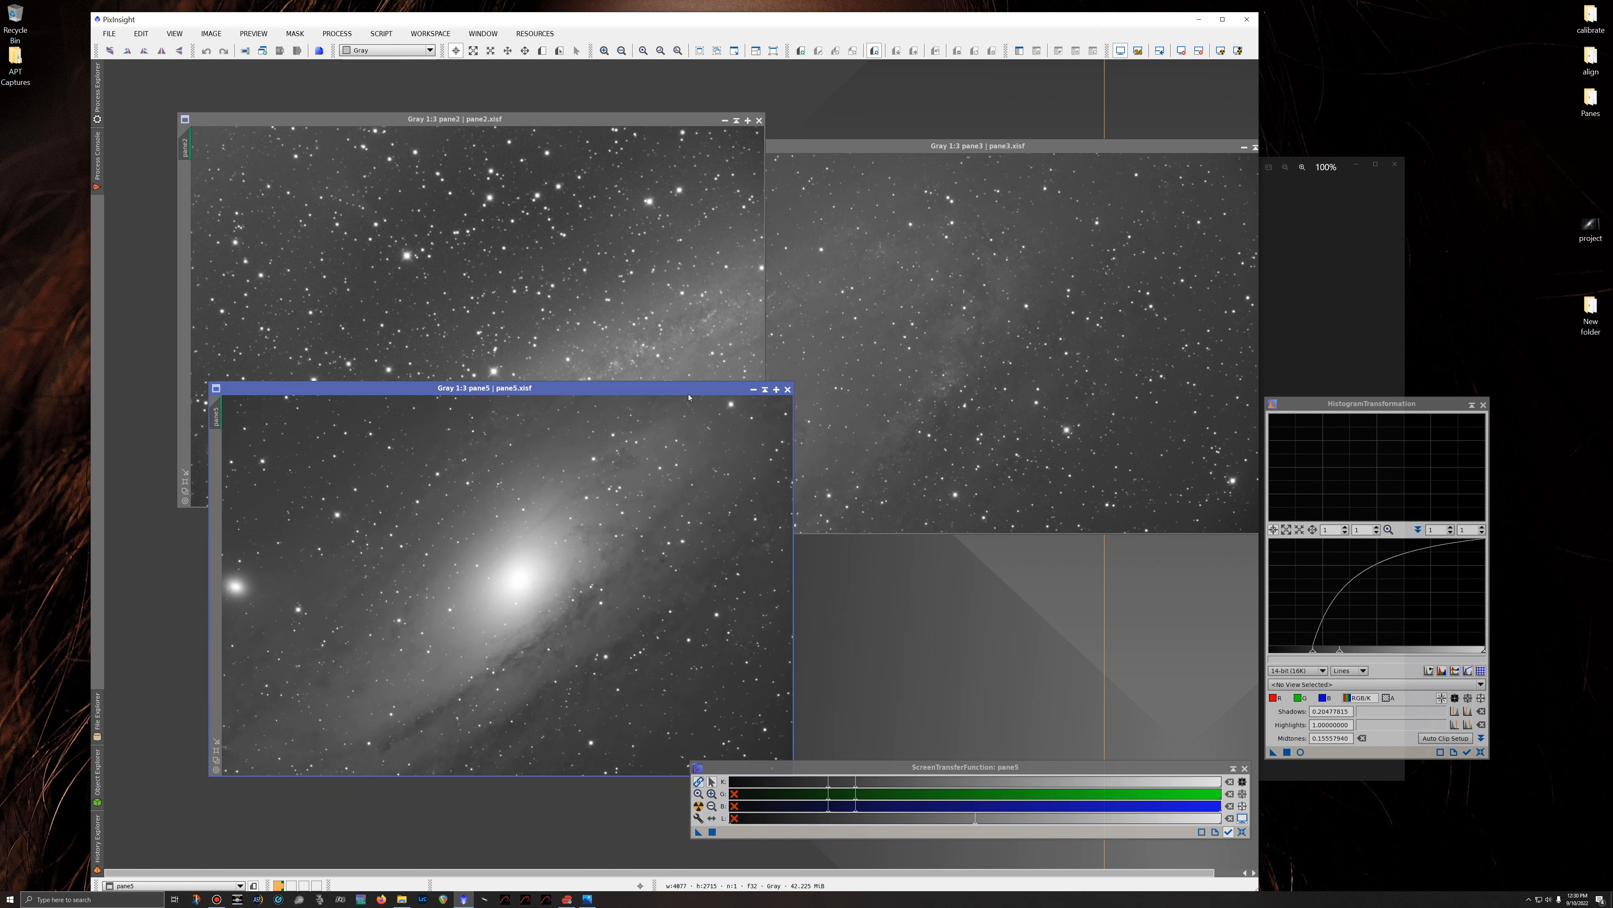
left_click_drag(886, 146, 825, 154)
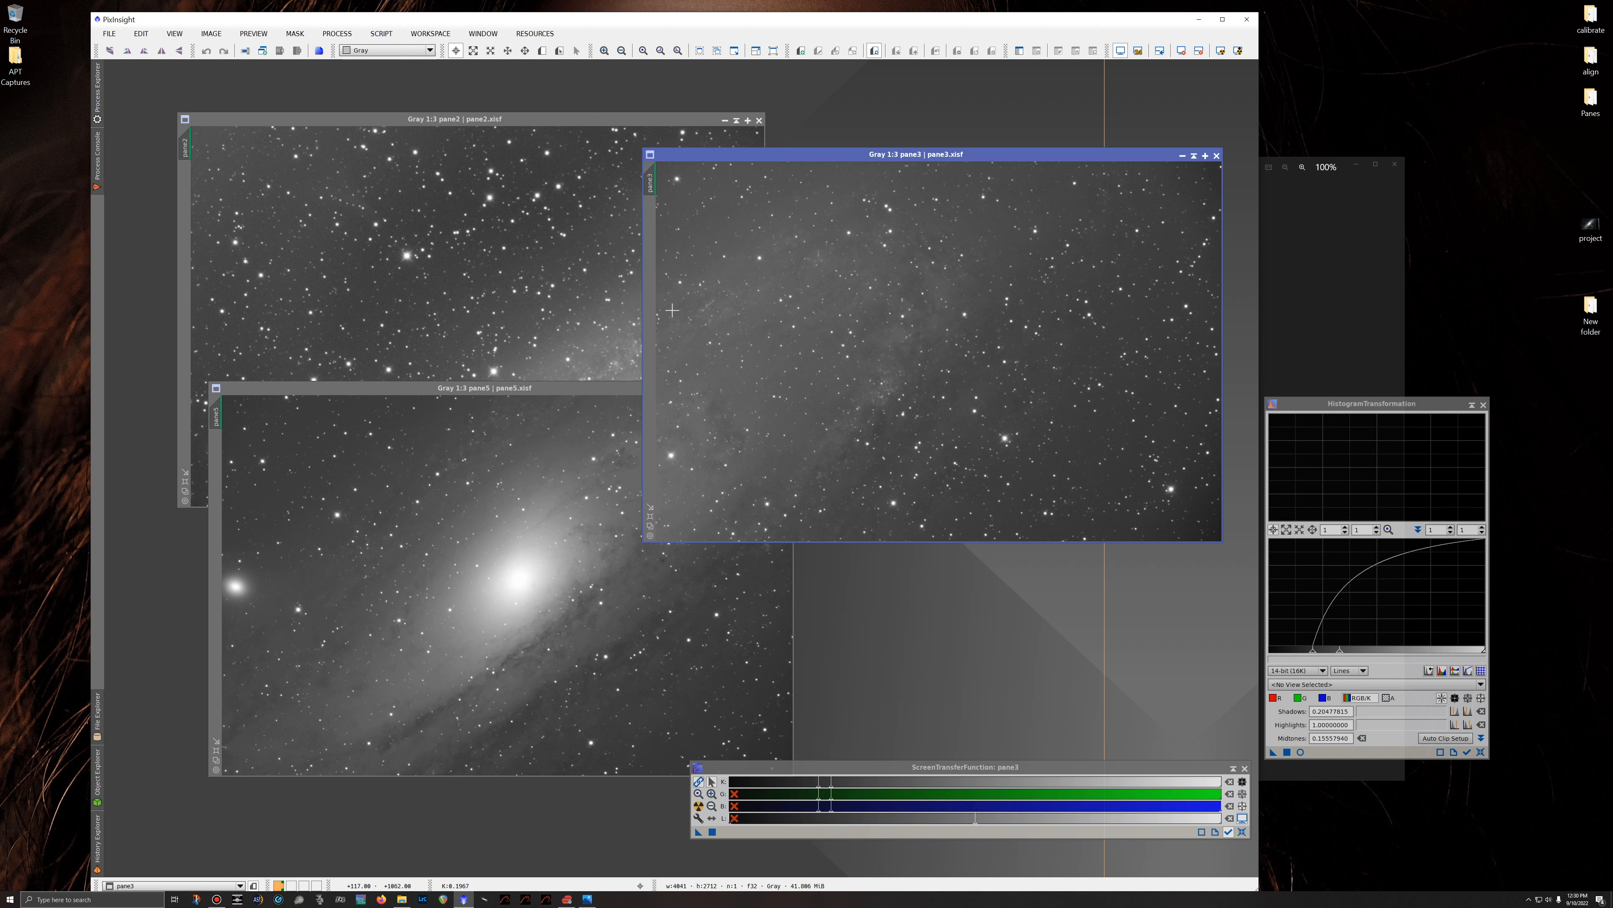
Create a new folder named Template on the Desktop.
right_click(1586, 131)
left_click(1464, 95)
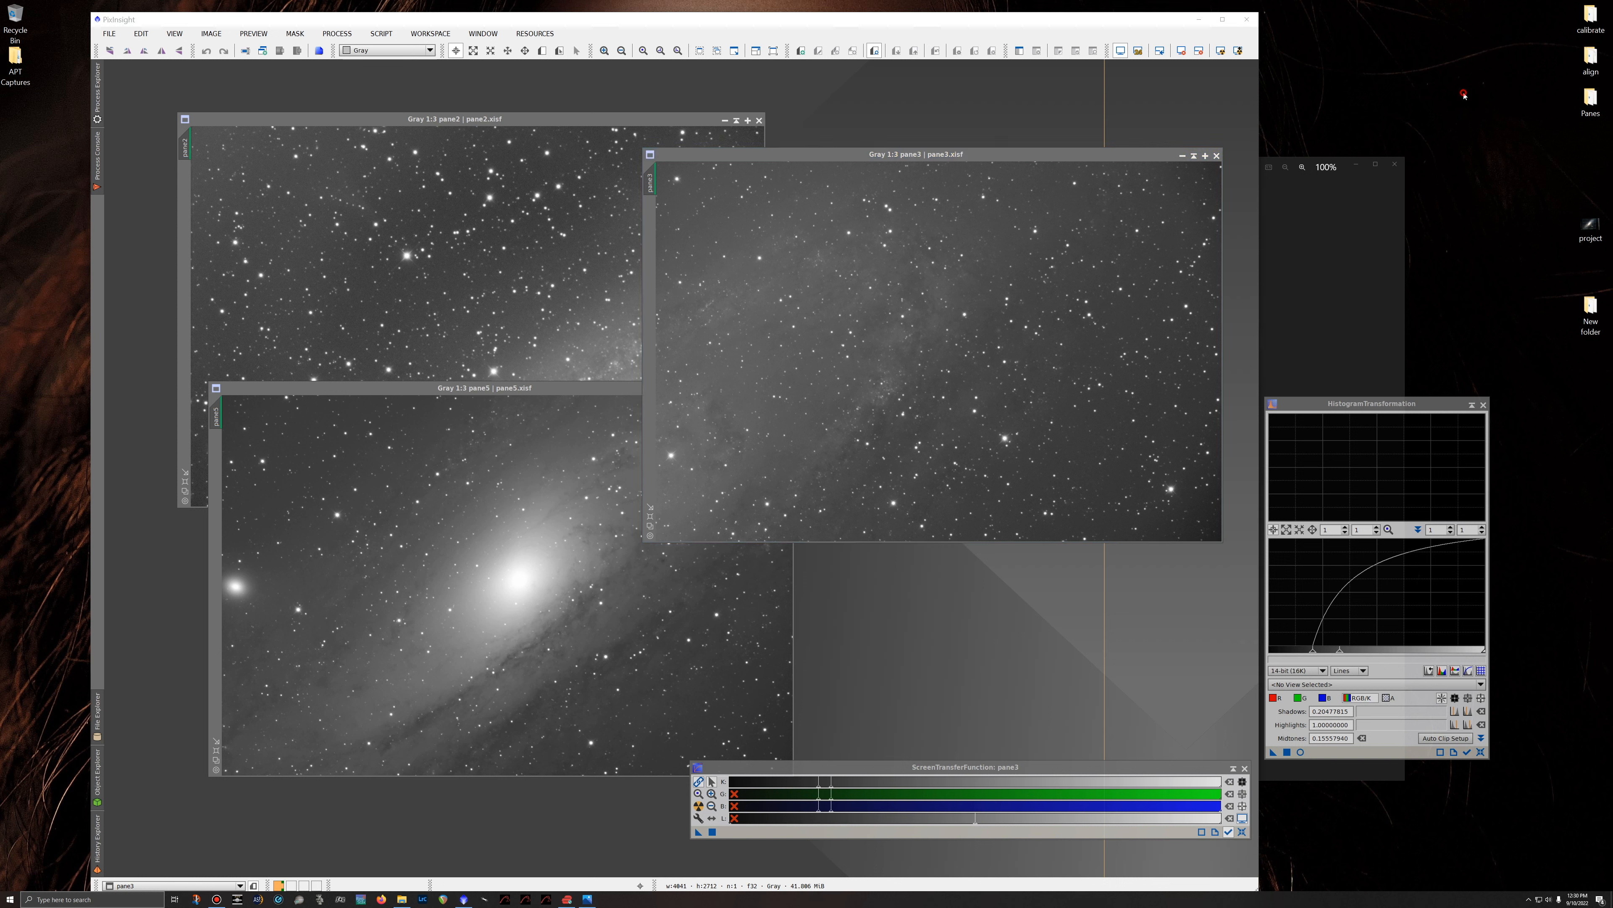
right_click(1590, 135)
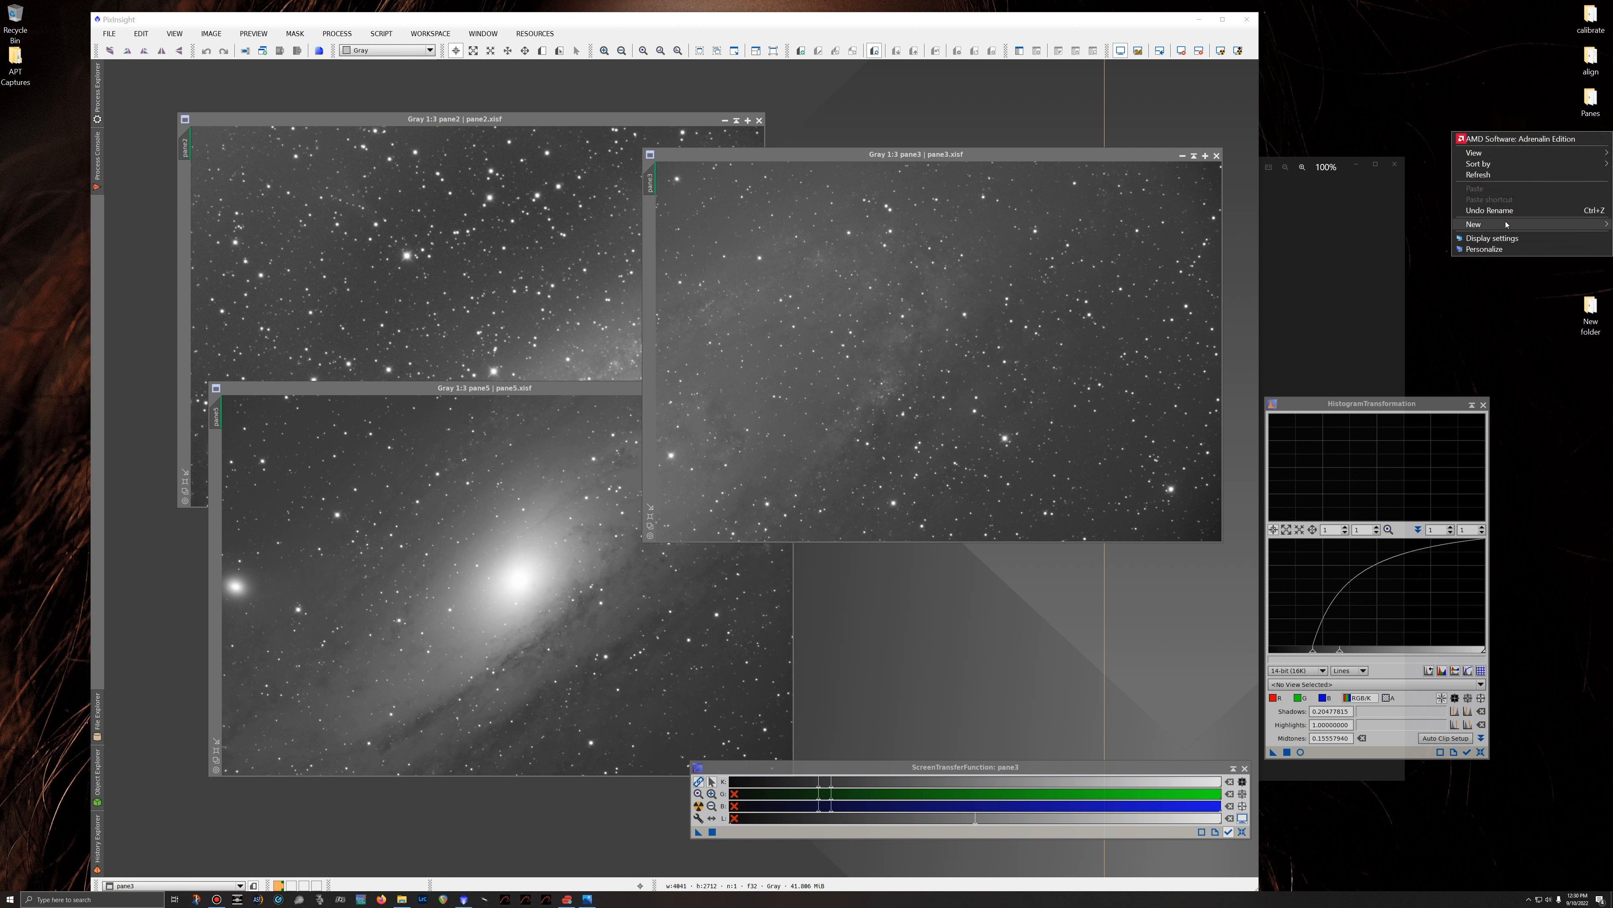
mouse_move(1507, 224)
left_click(1429, 224)
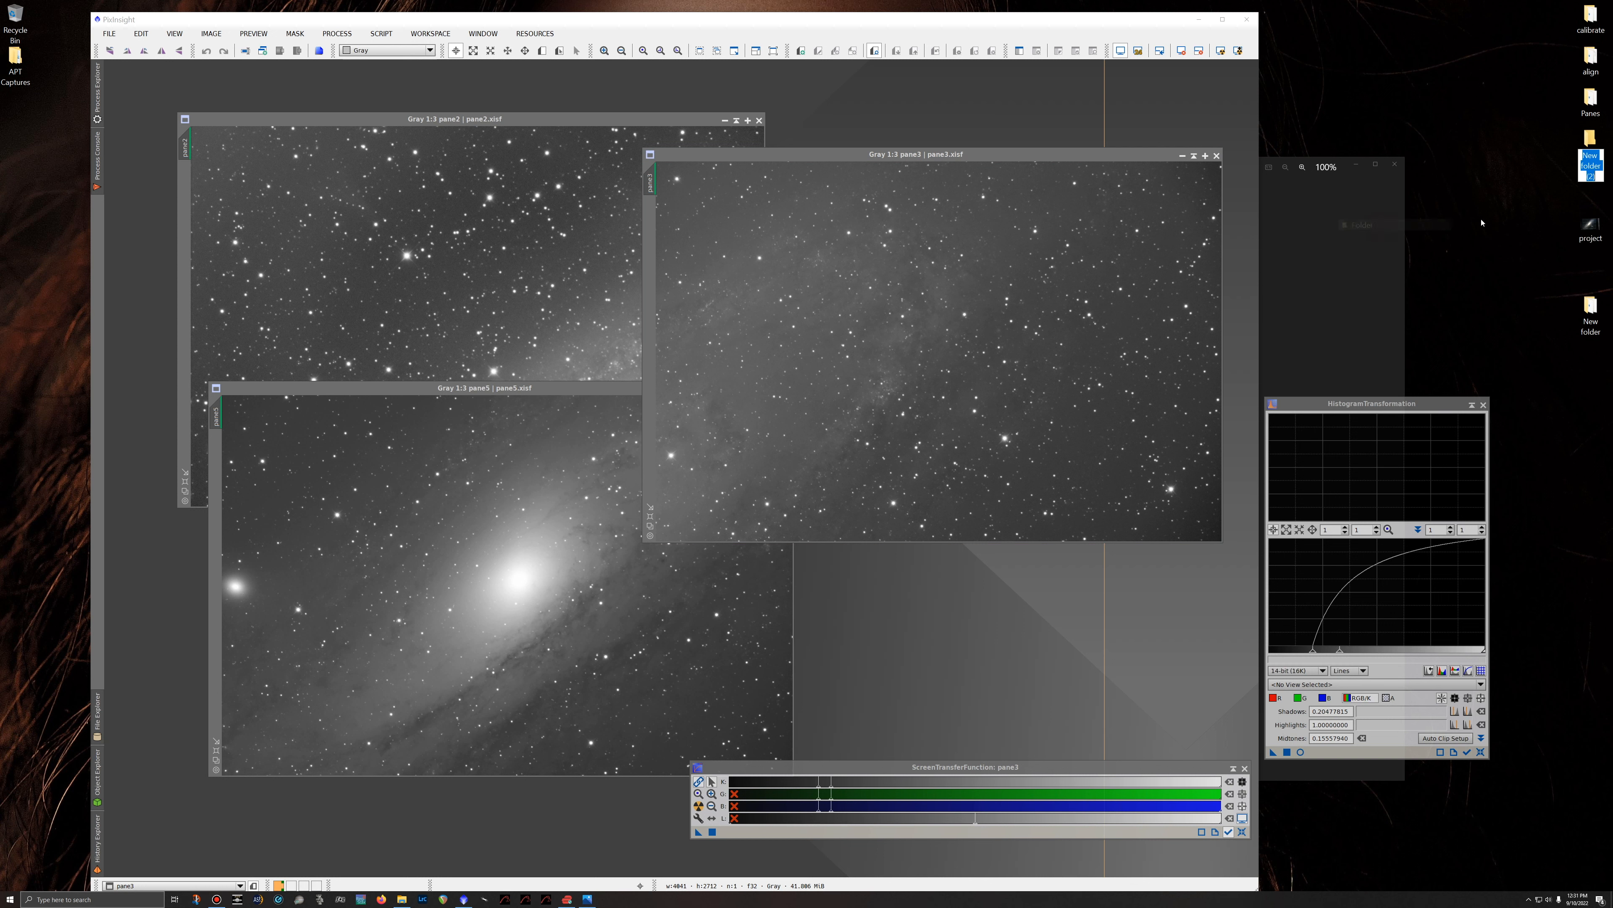
type("Template")
key("Return")
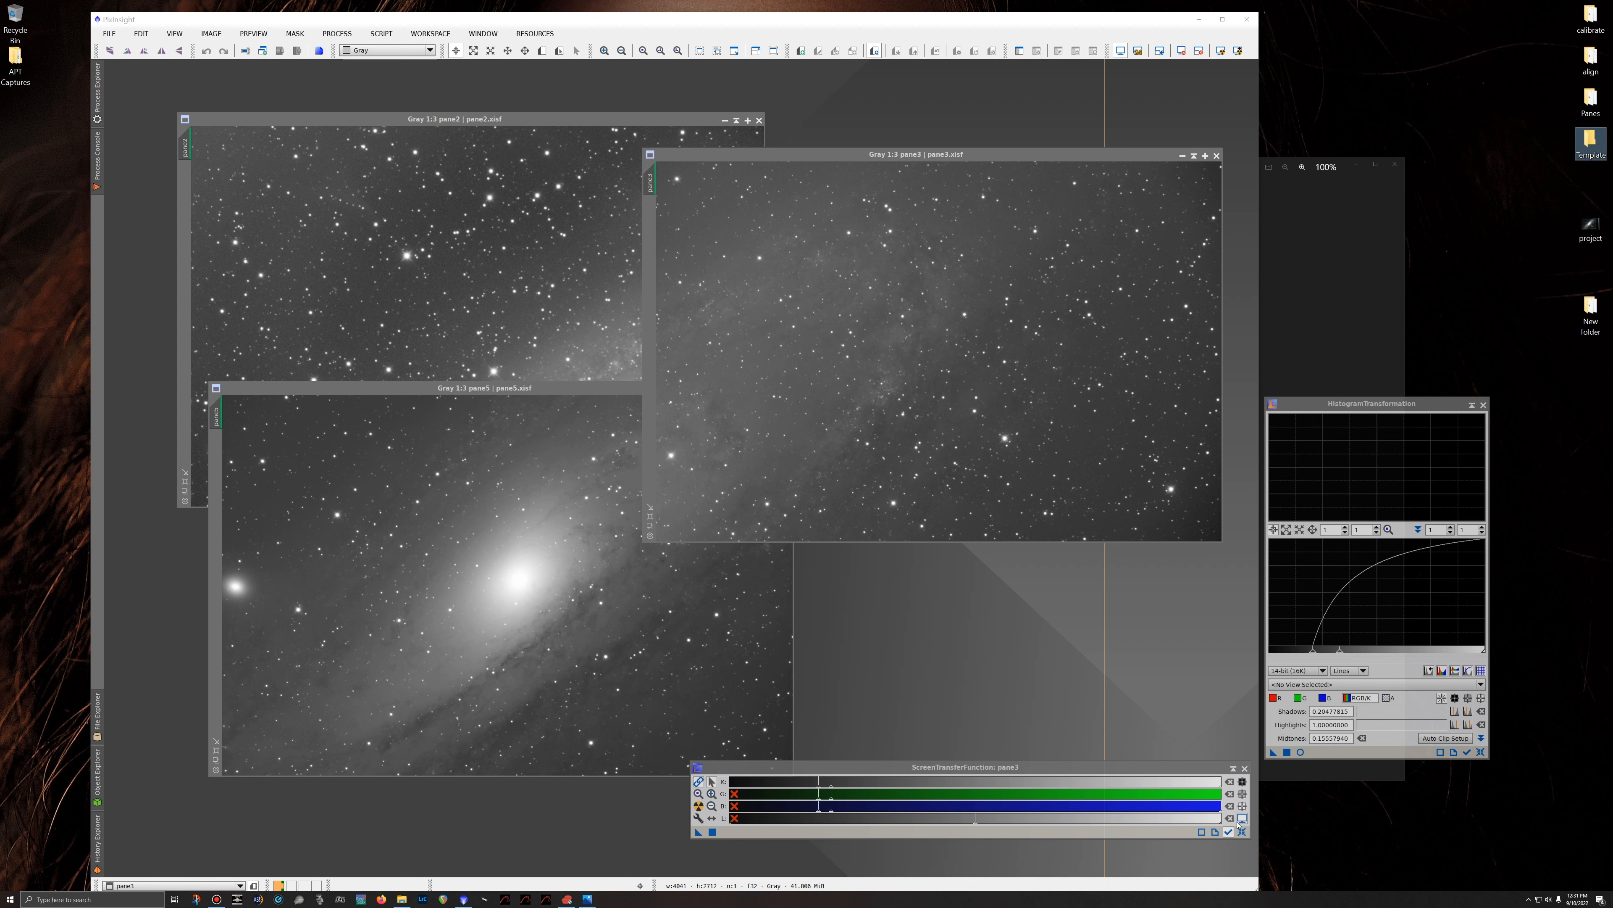
Auto-stretch pane3 again from its linear display and raise the ScreenTransferFunction midtones for a darker preview.
left_click(1242, 832)
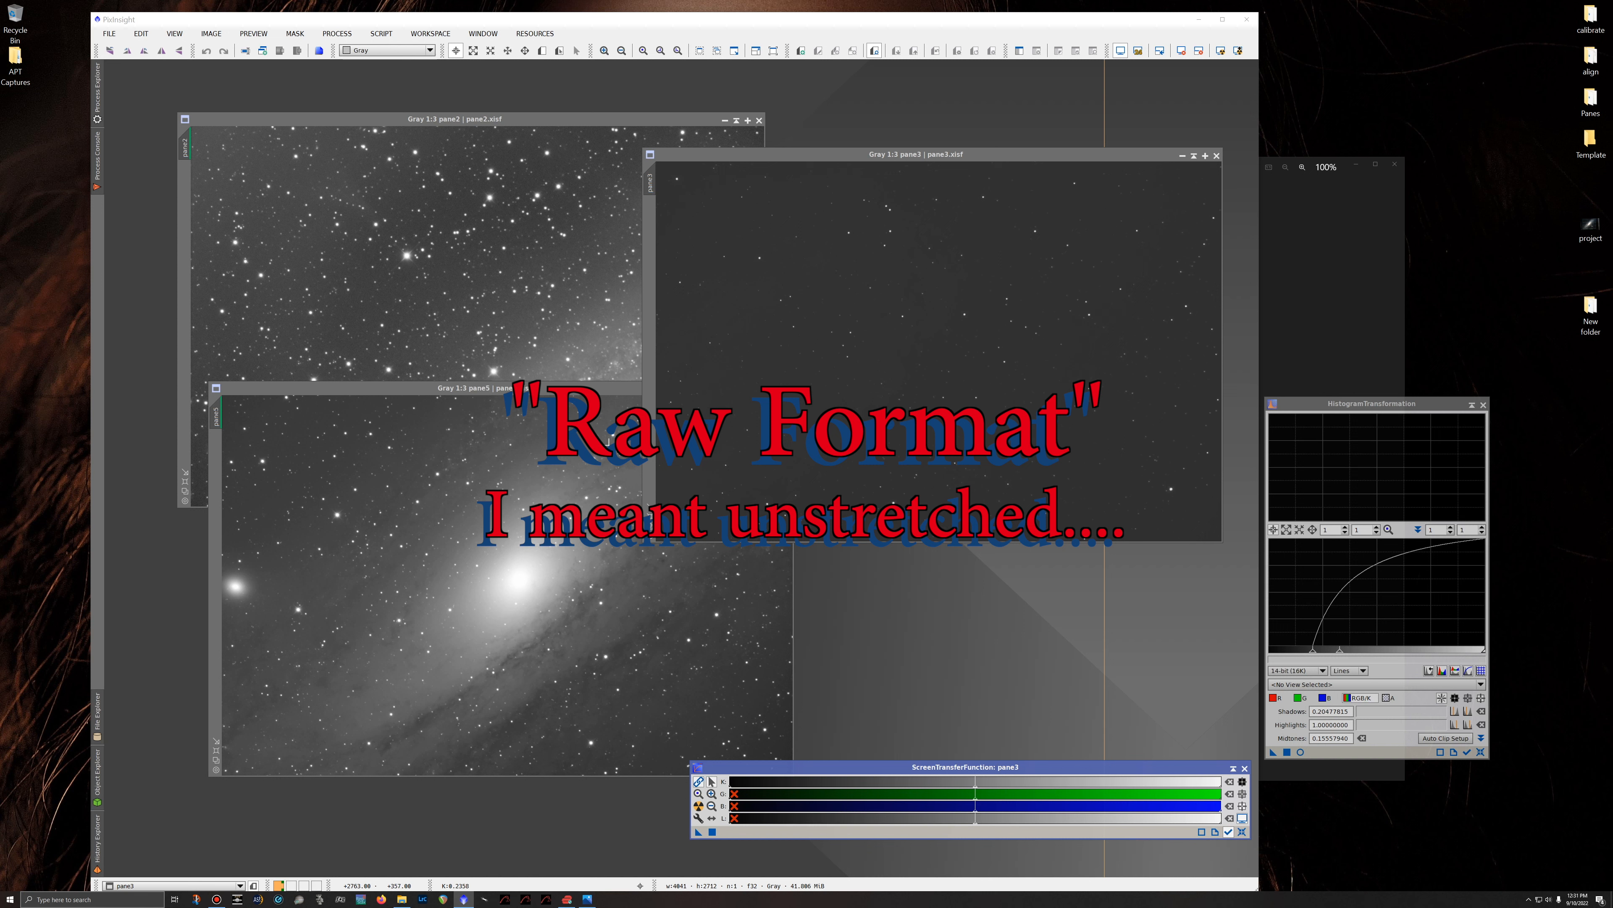
left_click(699, 806)
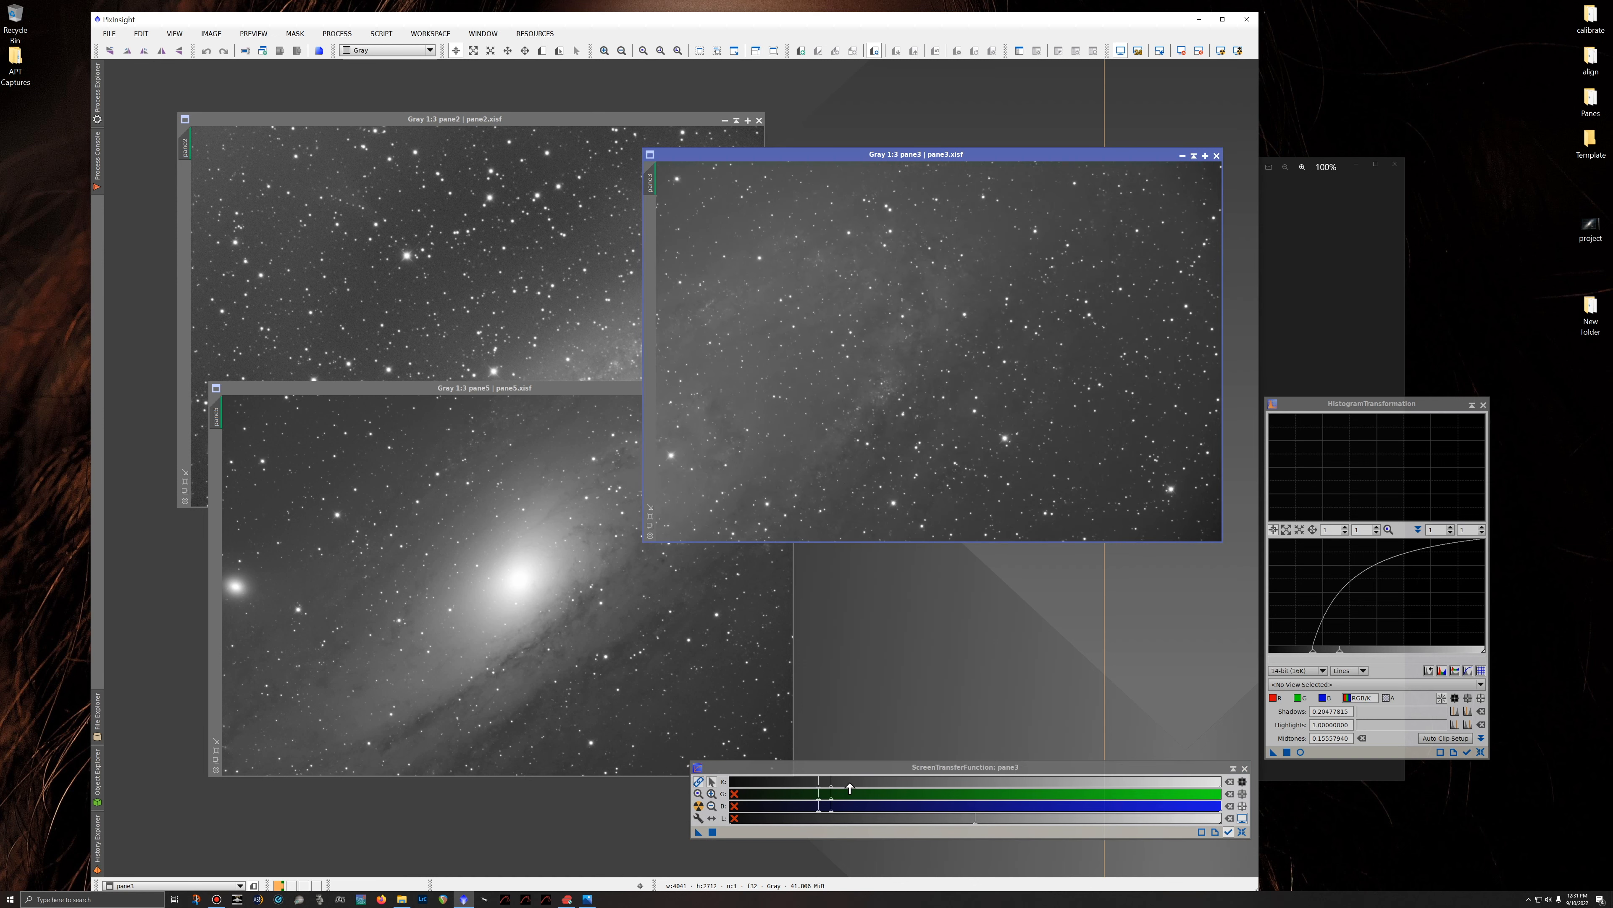
left_click(819, 803)
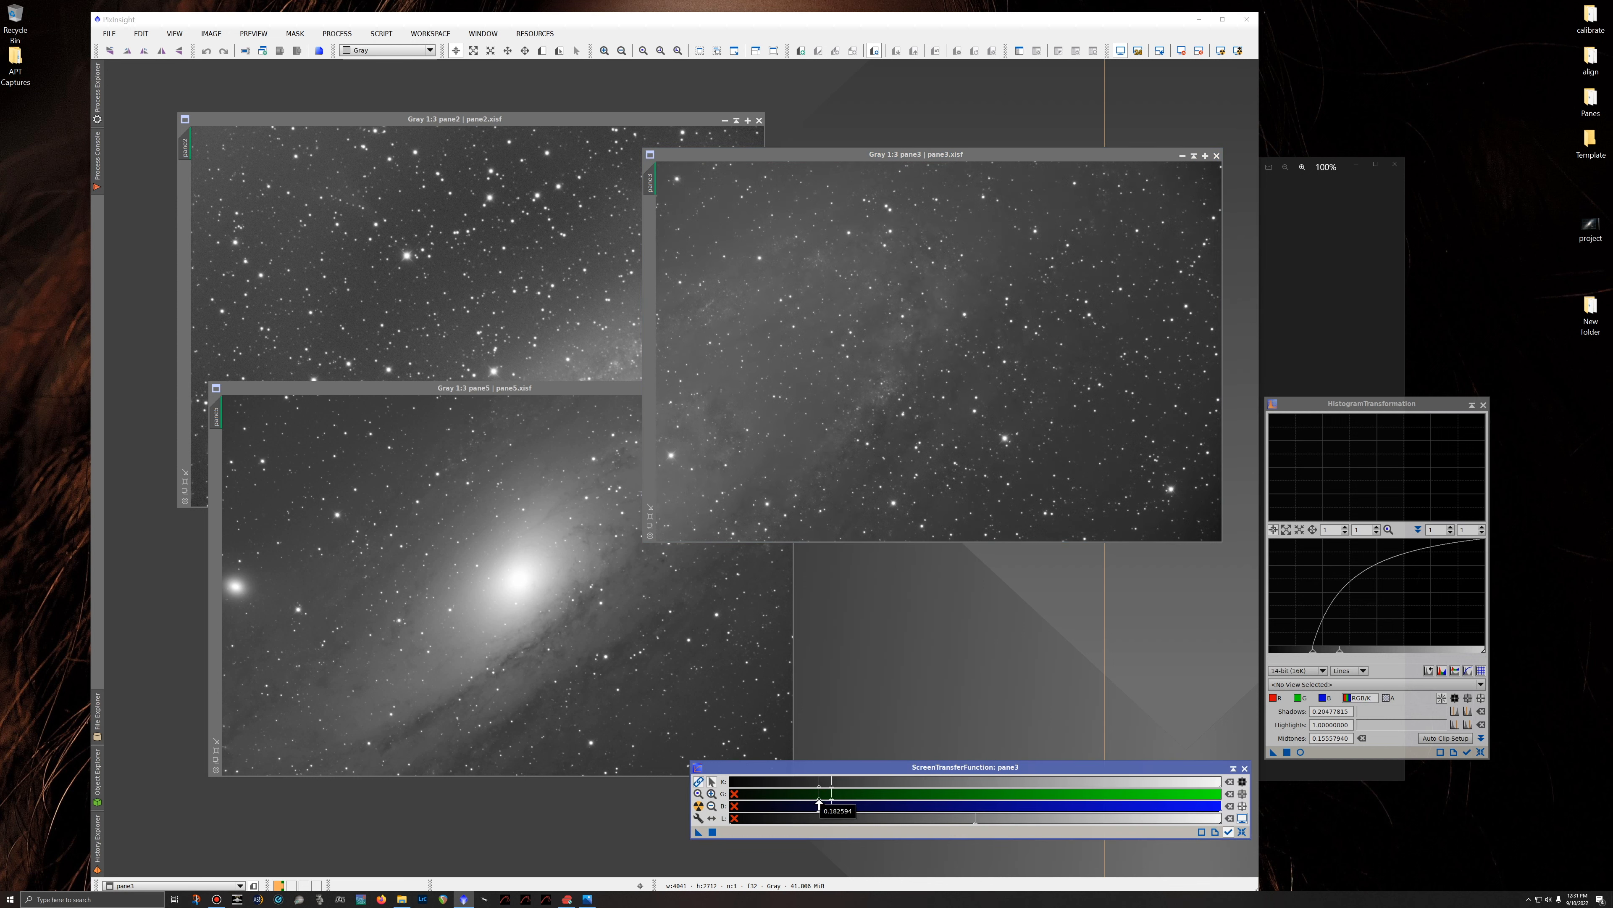
left_click_drag(820, 804, 846, 795)
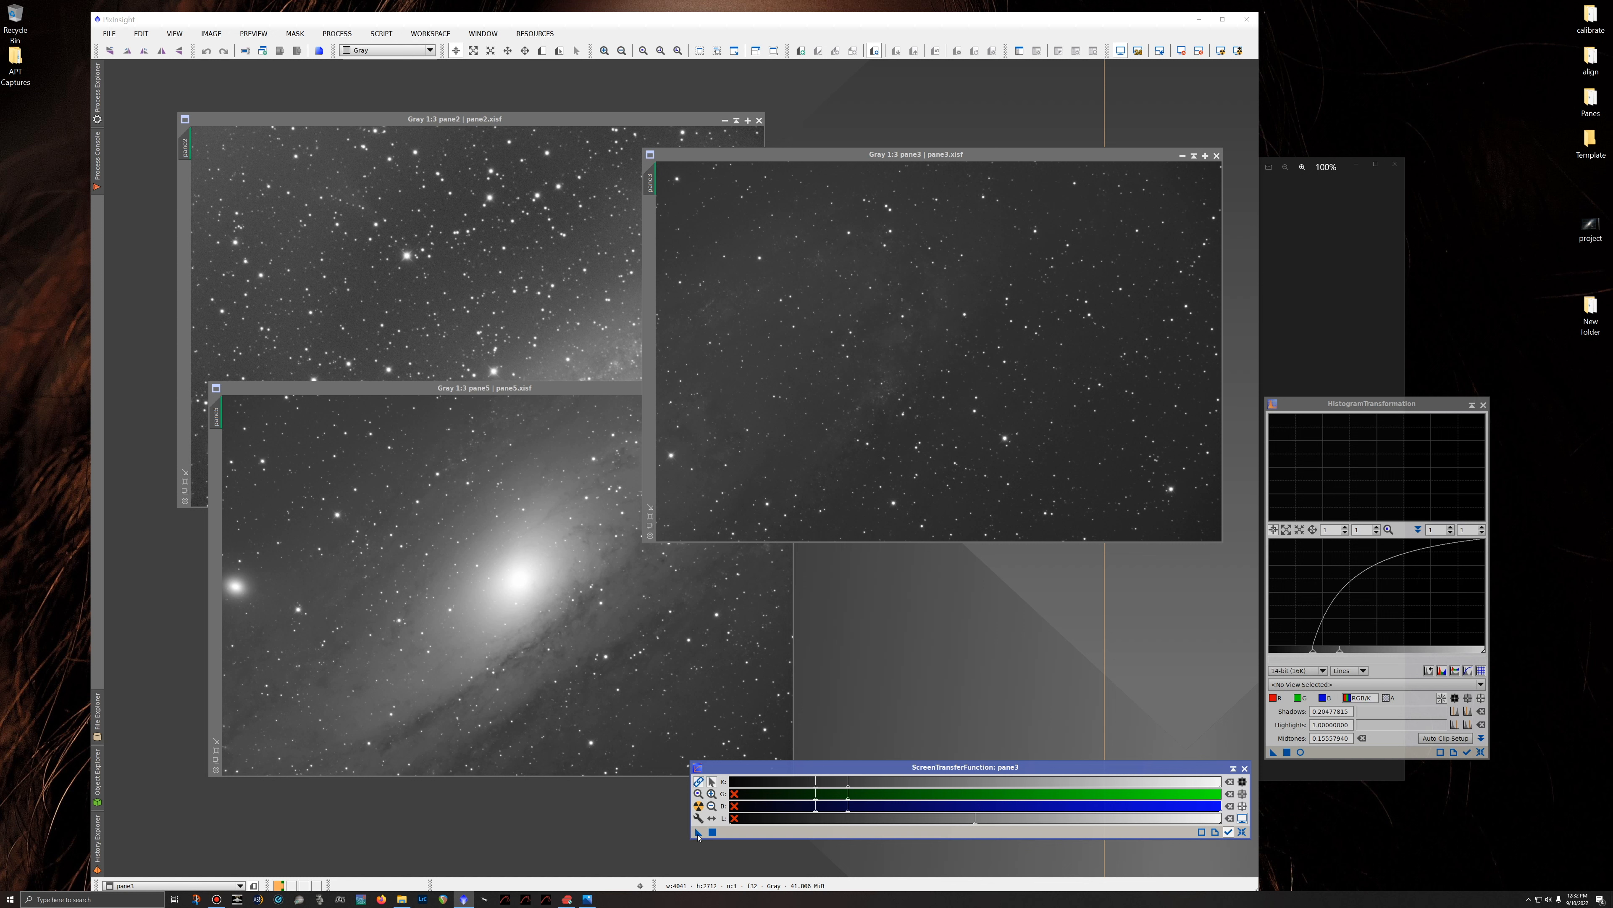
Apply pane3's screen stretch permanently through HistogramTransformation, reset its ScreenTransferFunction, and compare pane3 with pane2.
left_click_drag(698, 835, 827, 209)
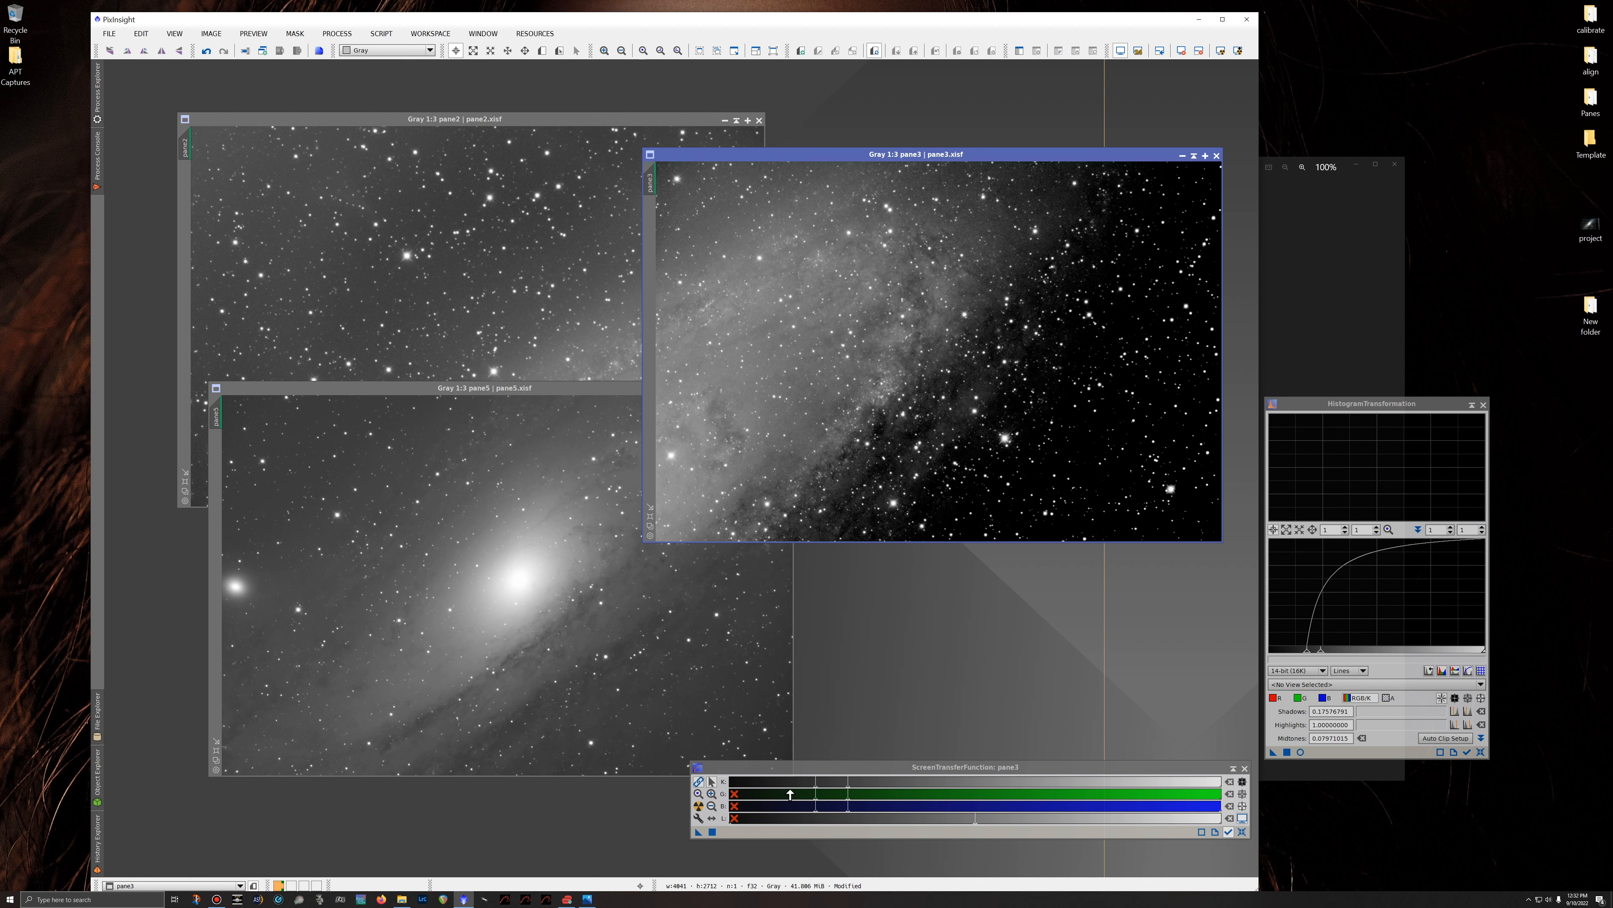
left_click(1242, 832)
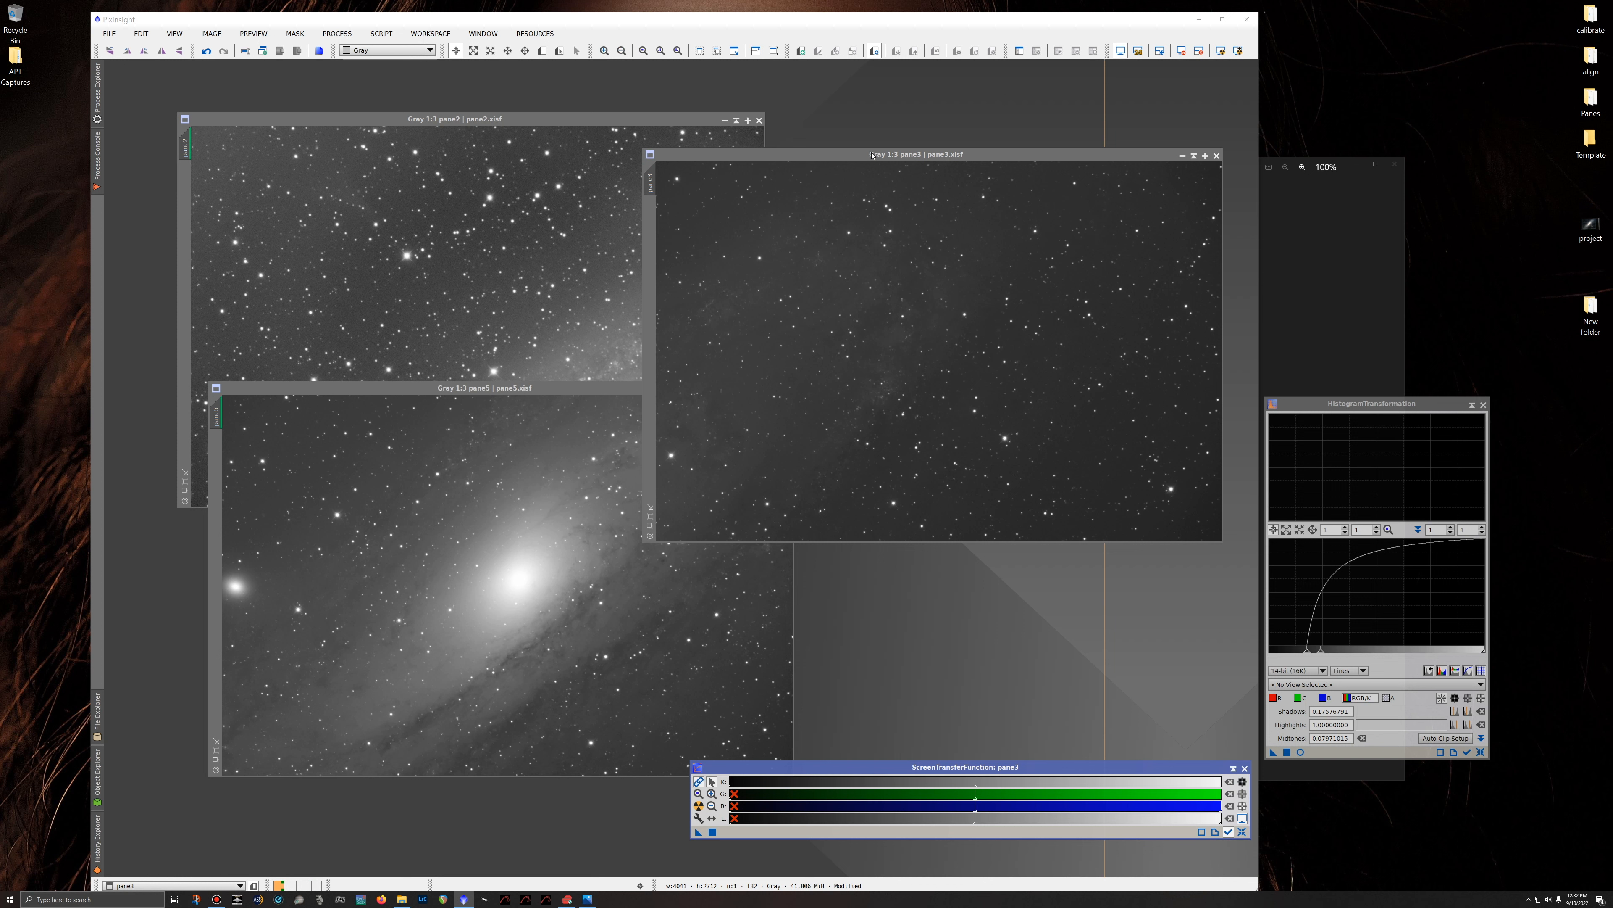
left_click(584, 120)
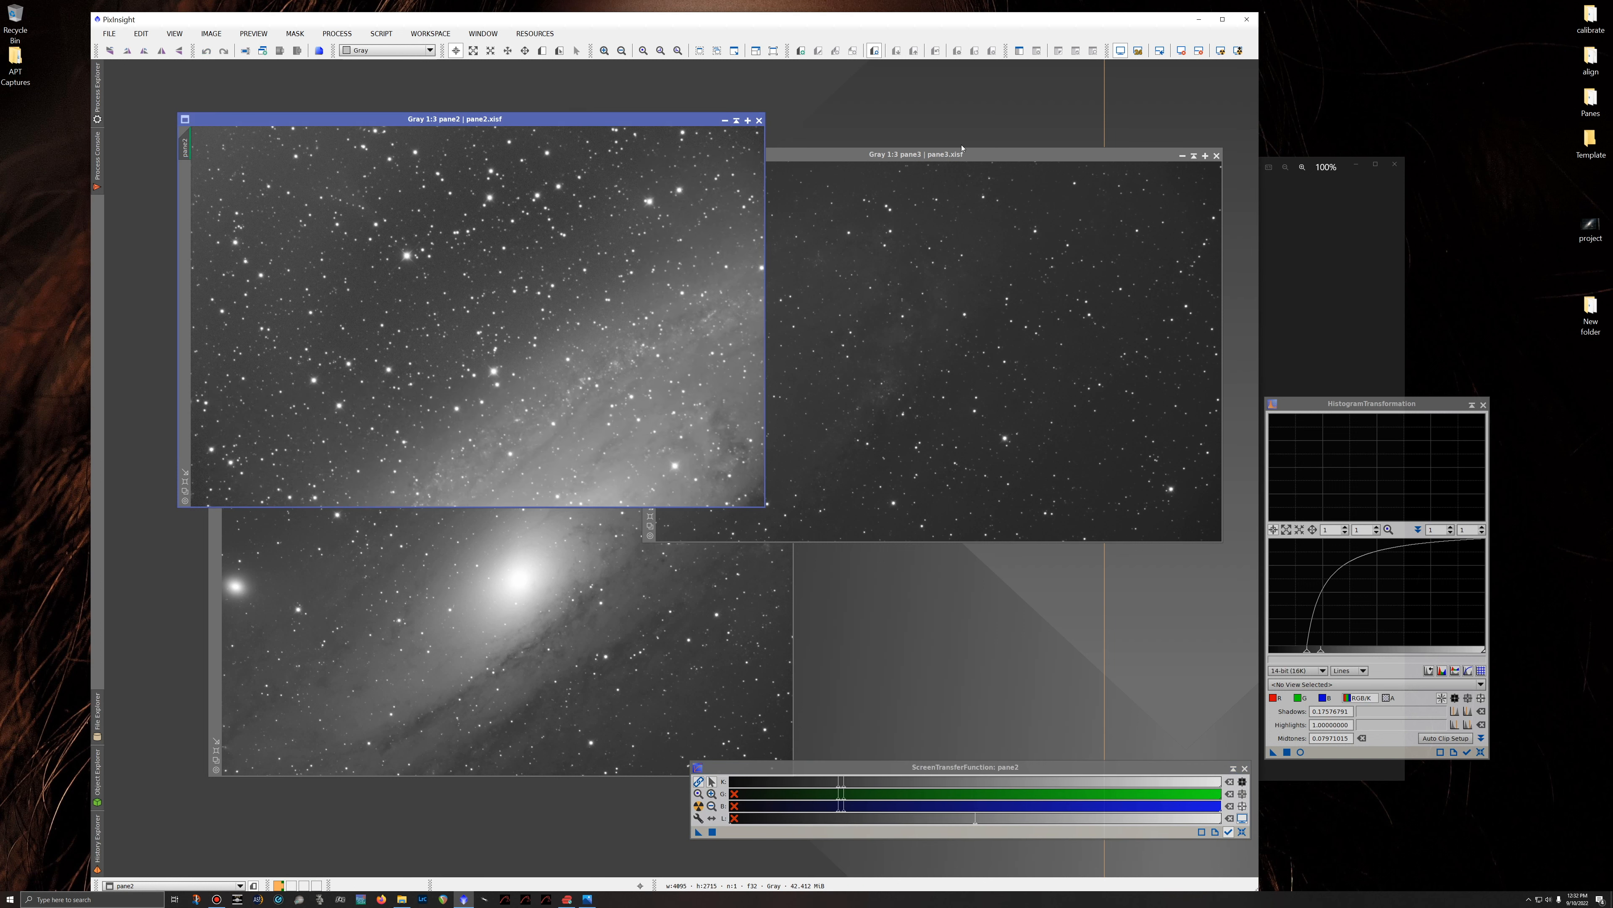
left_click(985, 156)
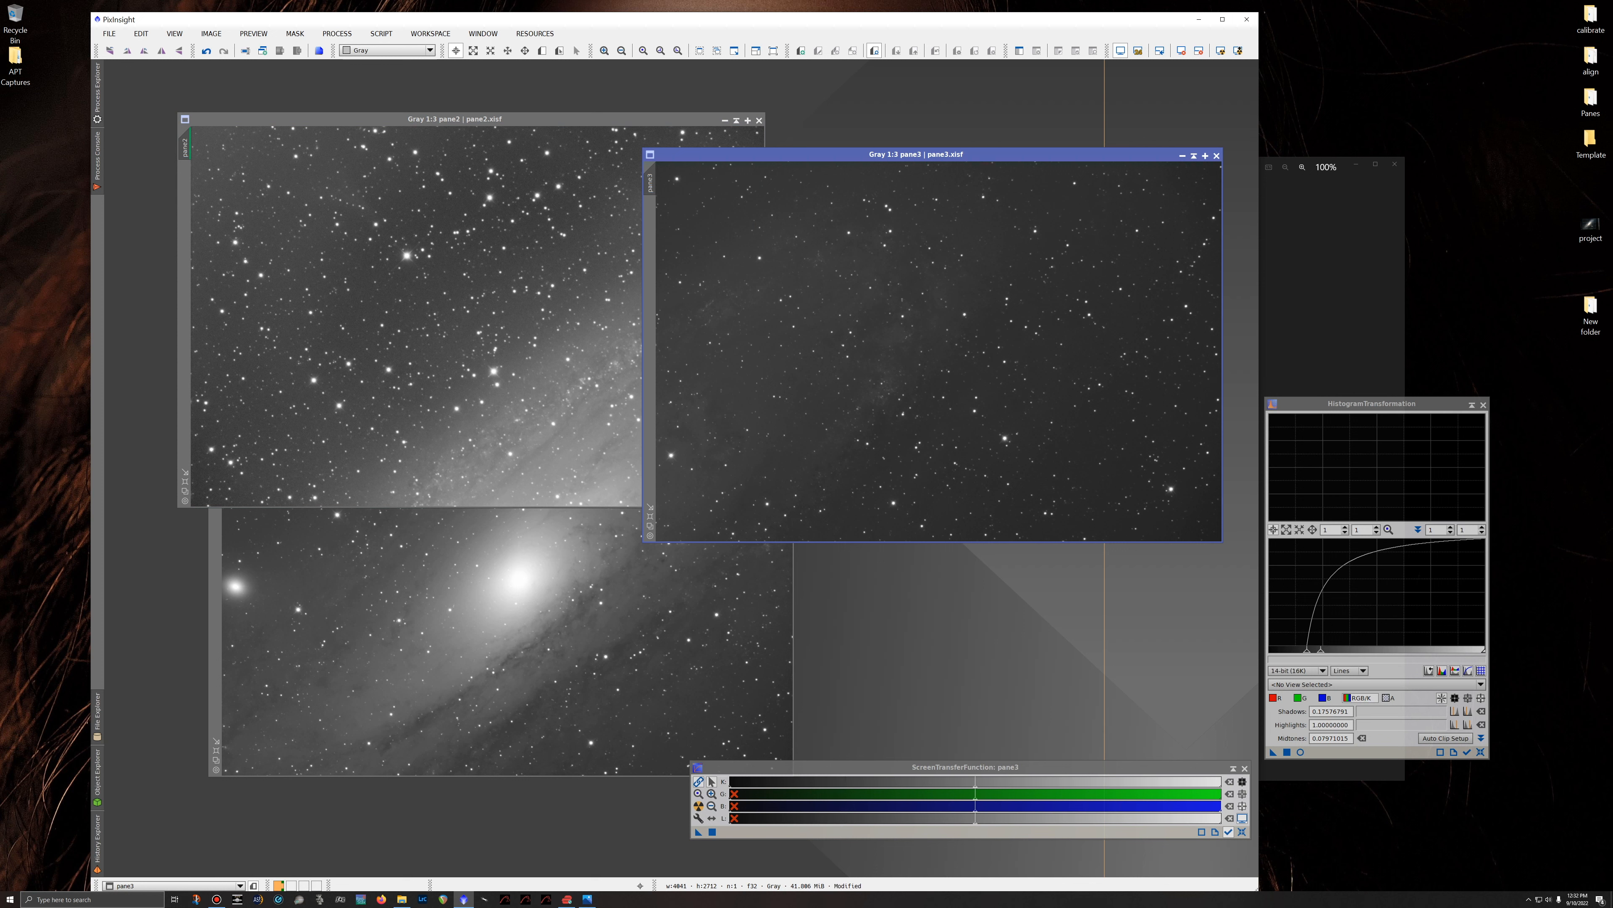
Auto-stretch pane2 with darker midtones, apply that stretch permanently through HistogramTransformation, and reset its ScreenTransferFunction.
left_click(628, 121)
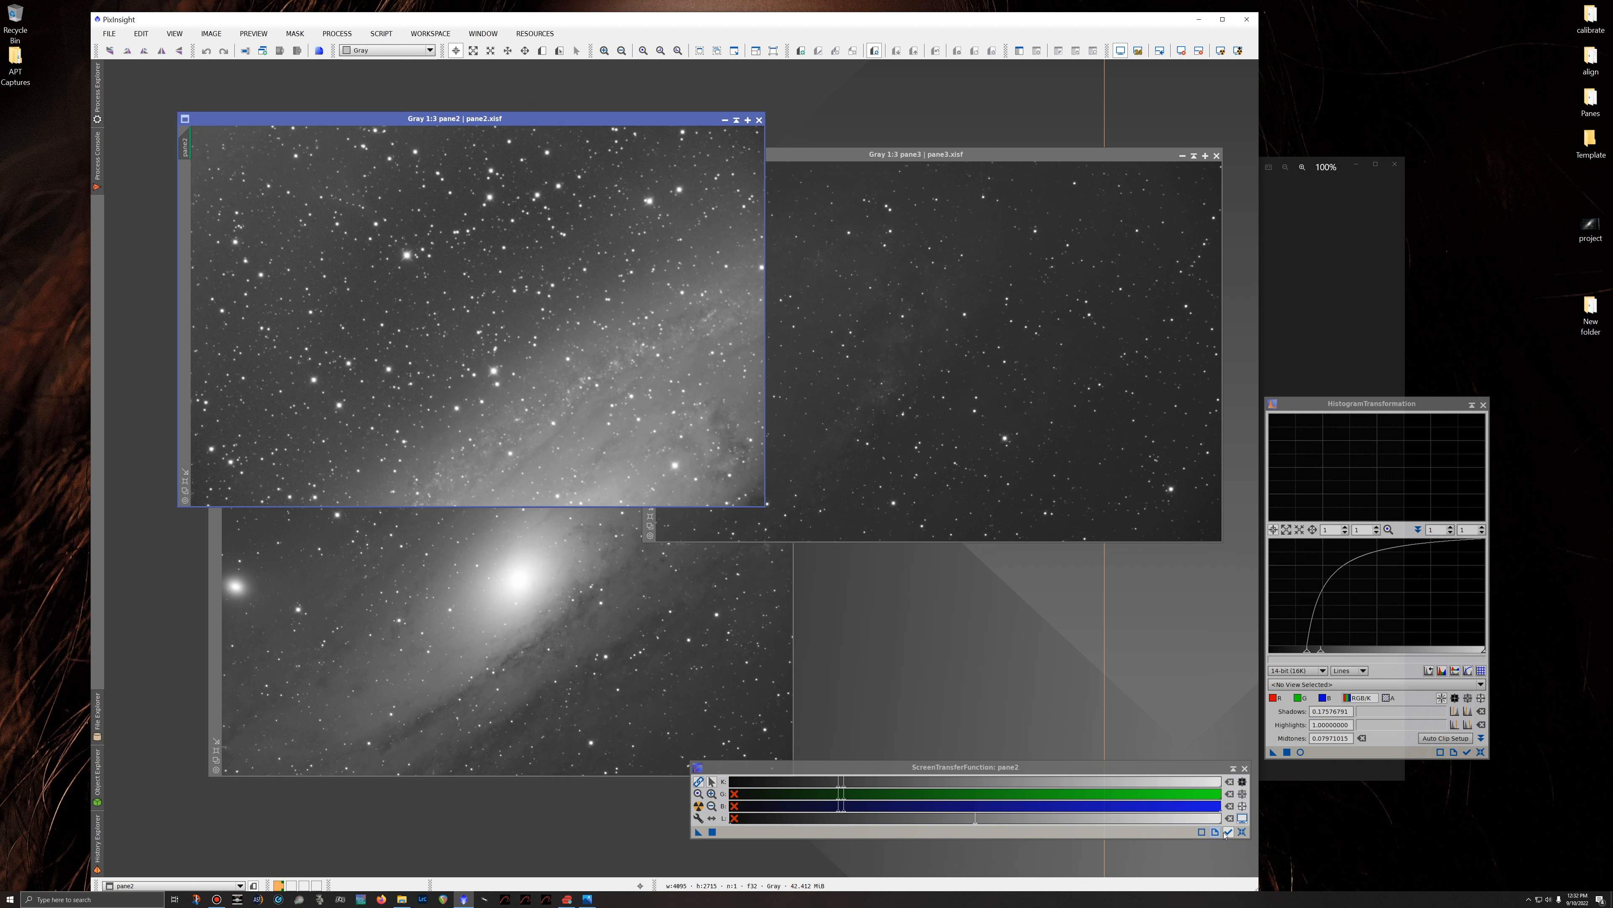
left_click(1242, 832)
left_click(697, 808)
mouse_move(849, 805)
left_mouse_down()
mouse_move(832, 804)
mouse_move(862, 804)
left_mouse_up()
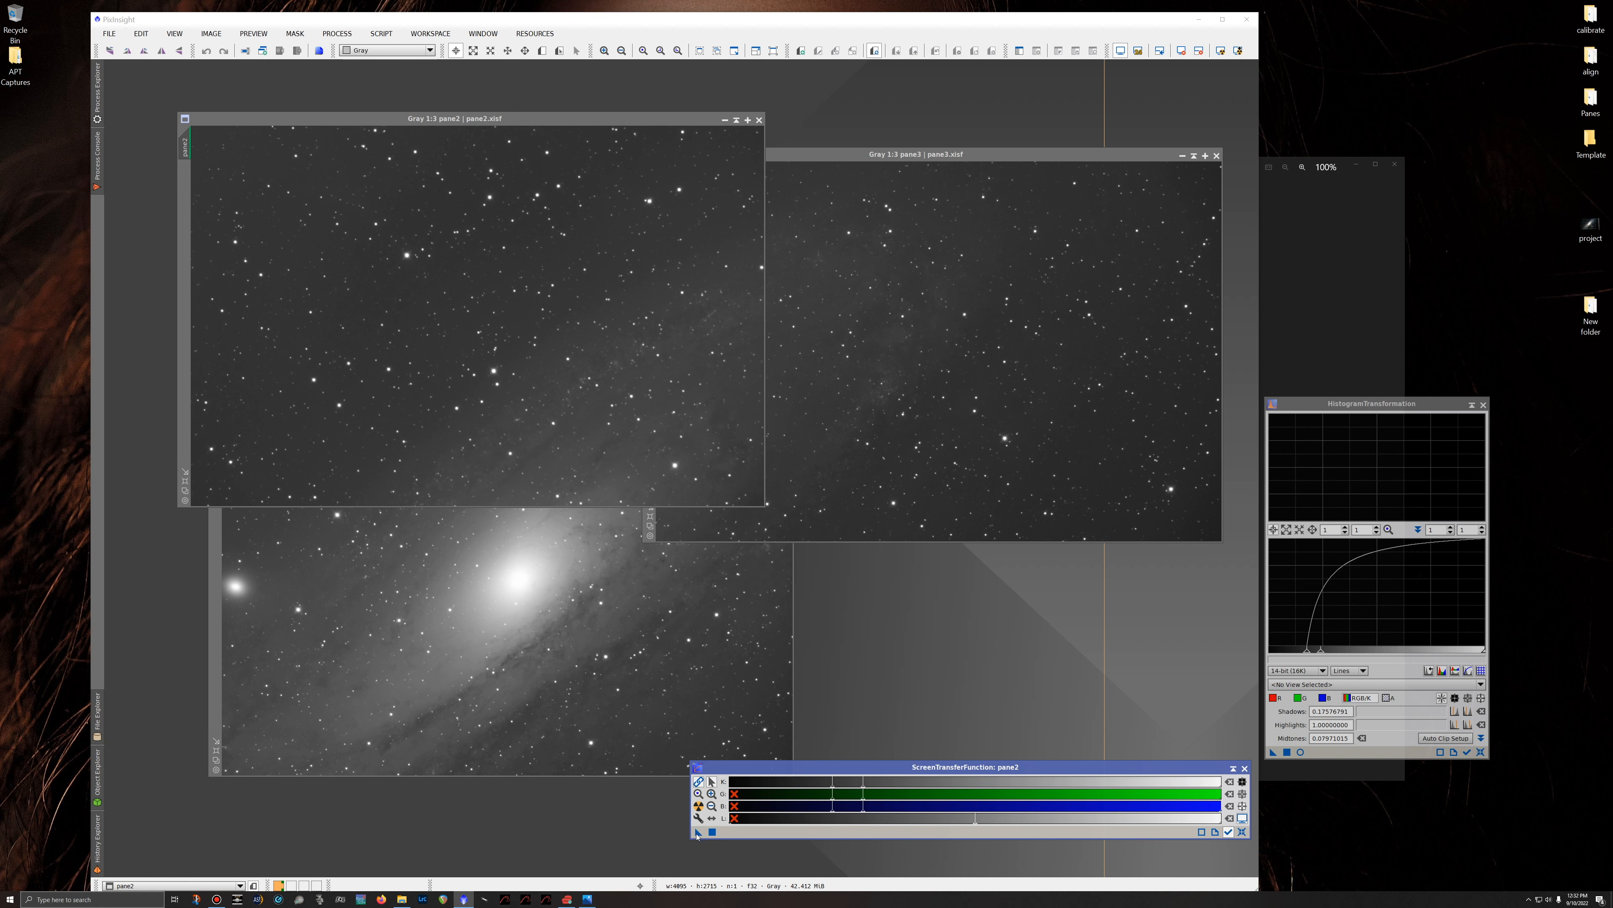
left_click_drag(697, 832, 576, 313)
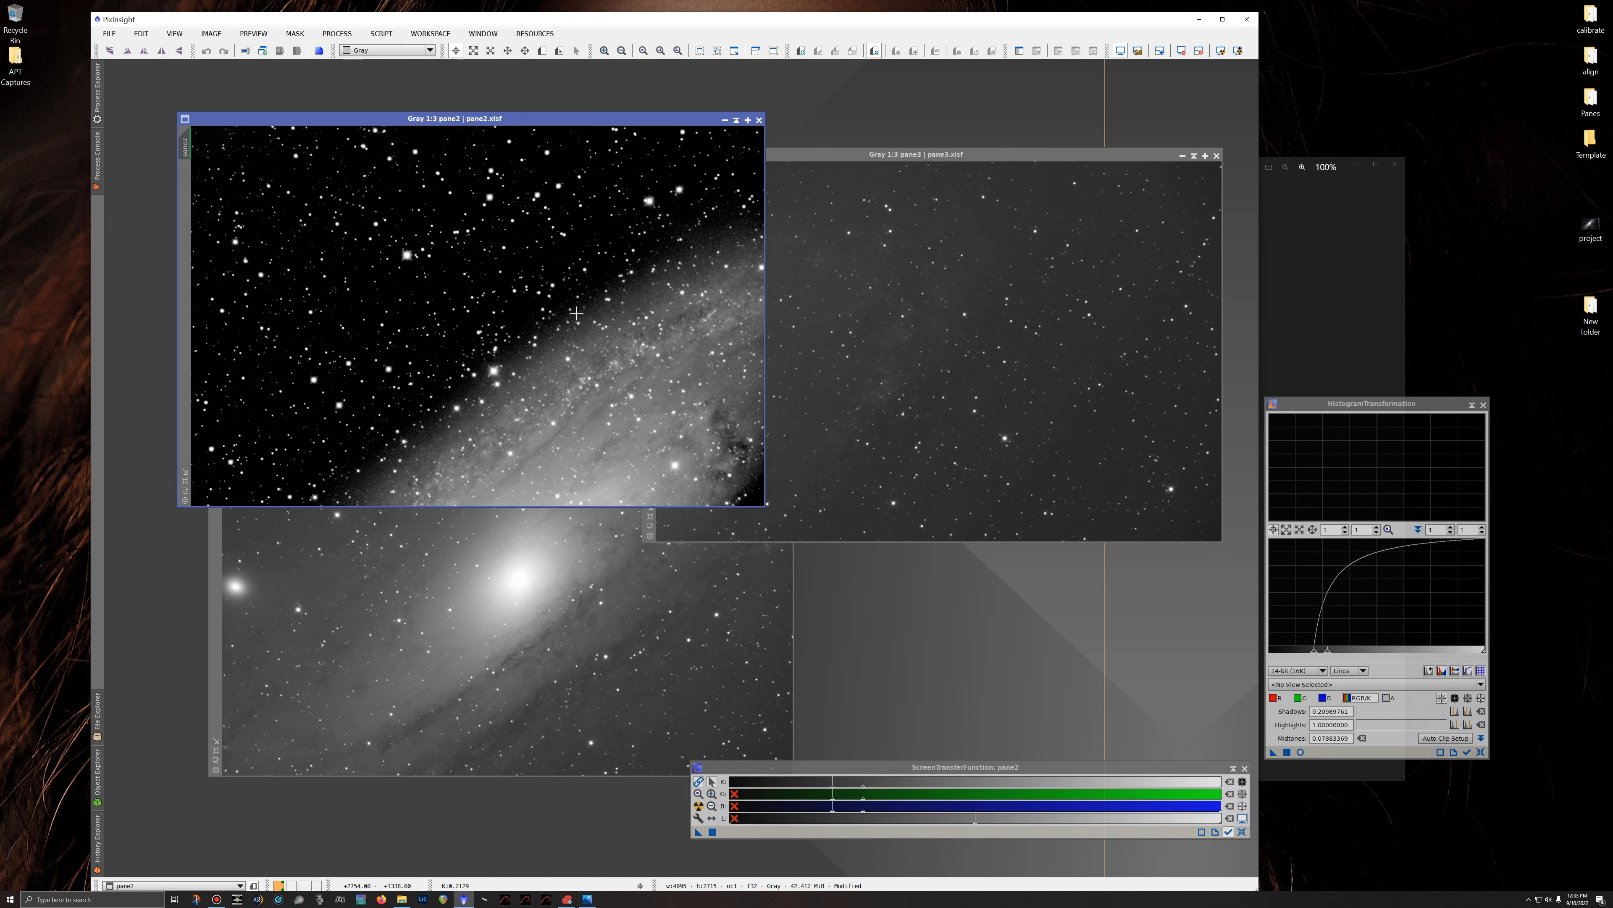
left_click(1242, 832)
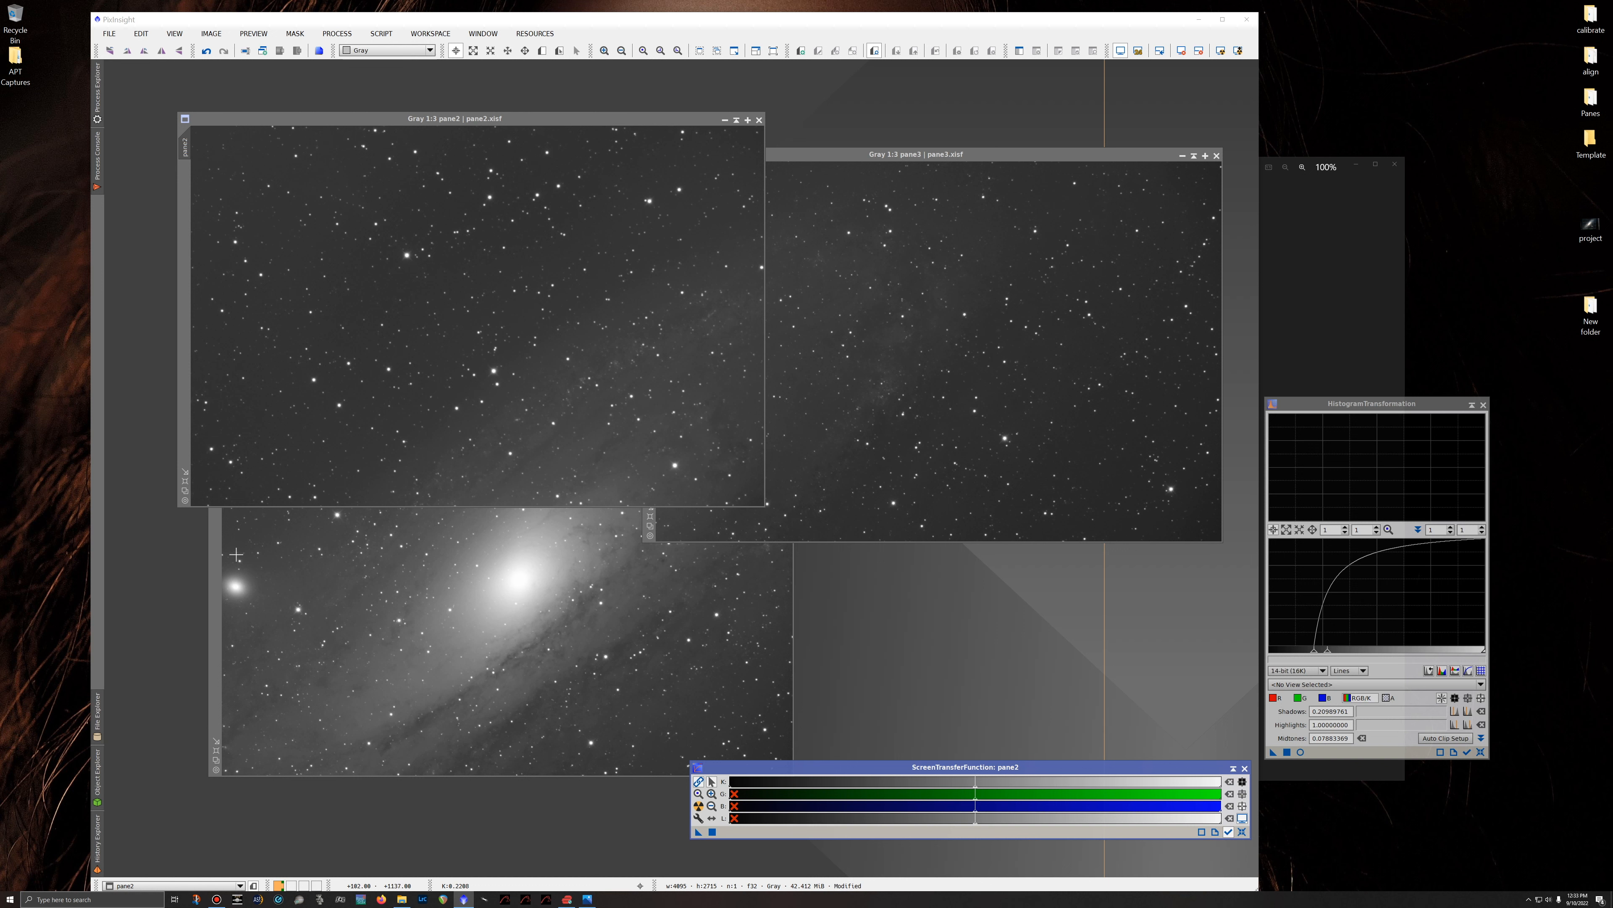
Darken pane5's screen stretch midtones, apply the stretch permanently through HistogramTransformation, and reset its ScreenTransferFunction.
left_click(219, 560)
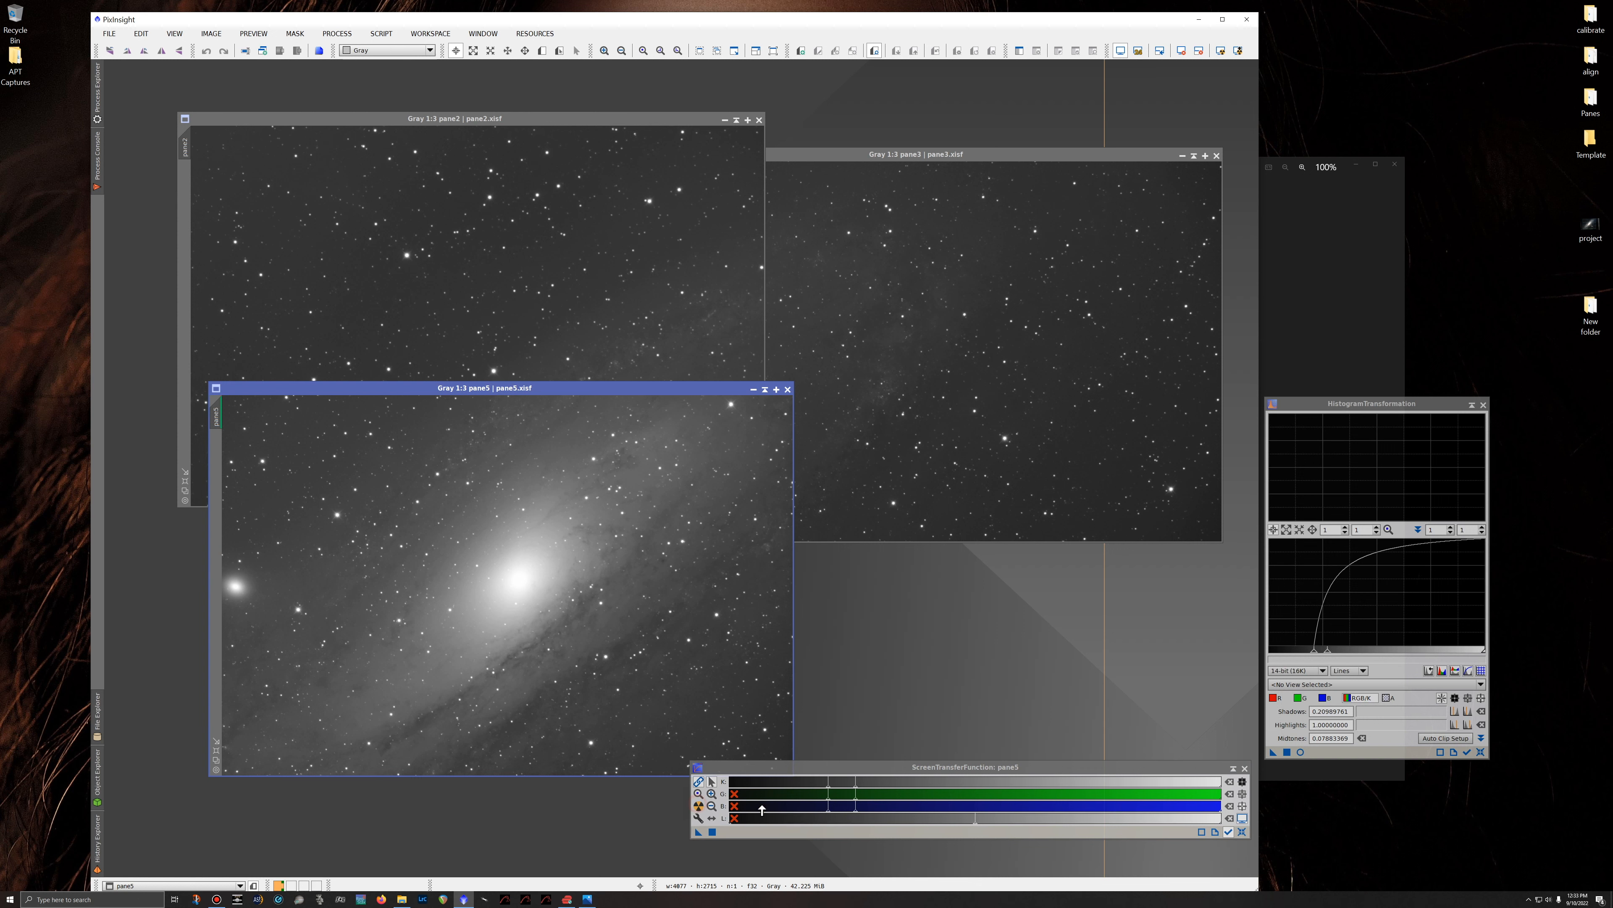
left_click_drag(828, 801, 865, 794)
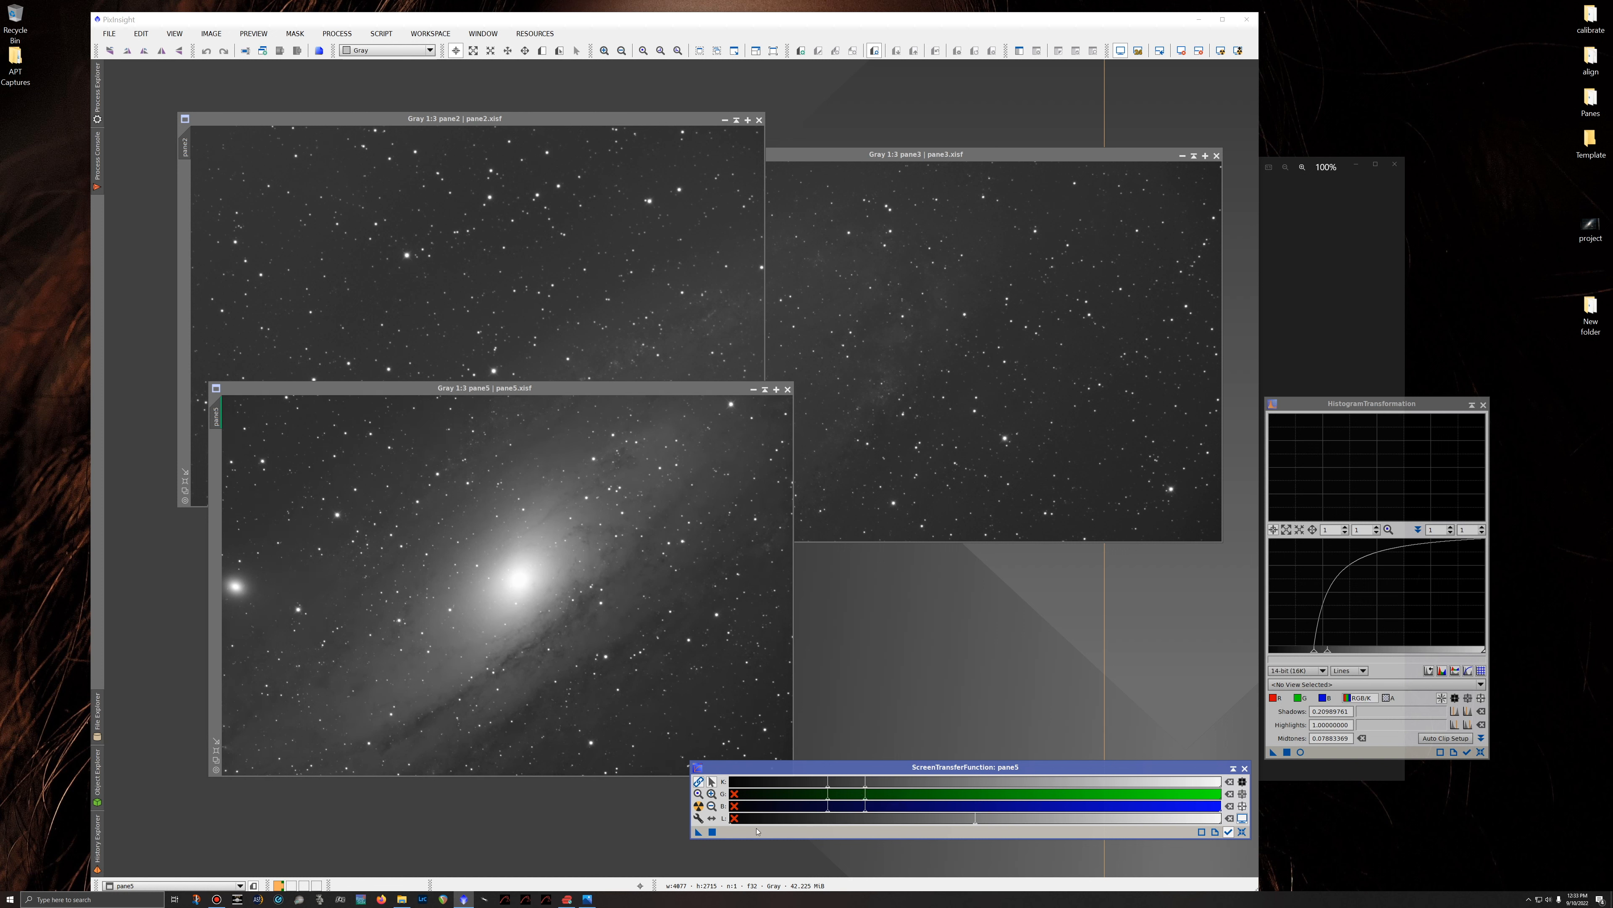
left_click_drag(697, 833, 568, 518)
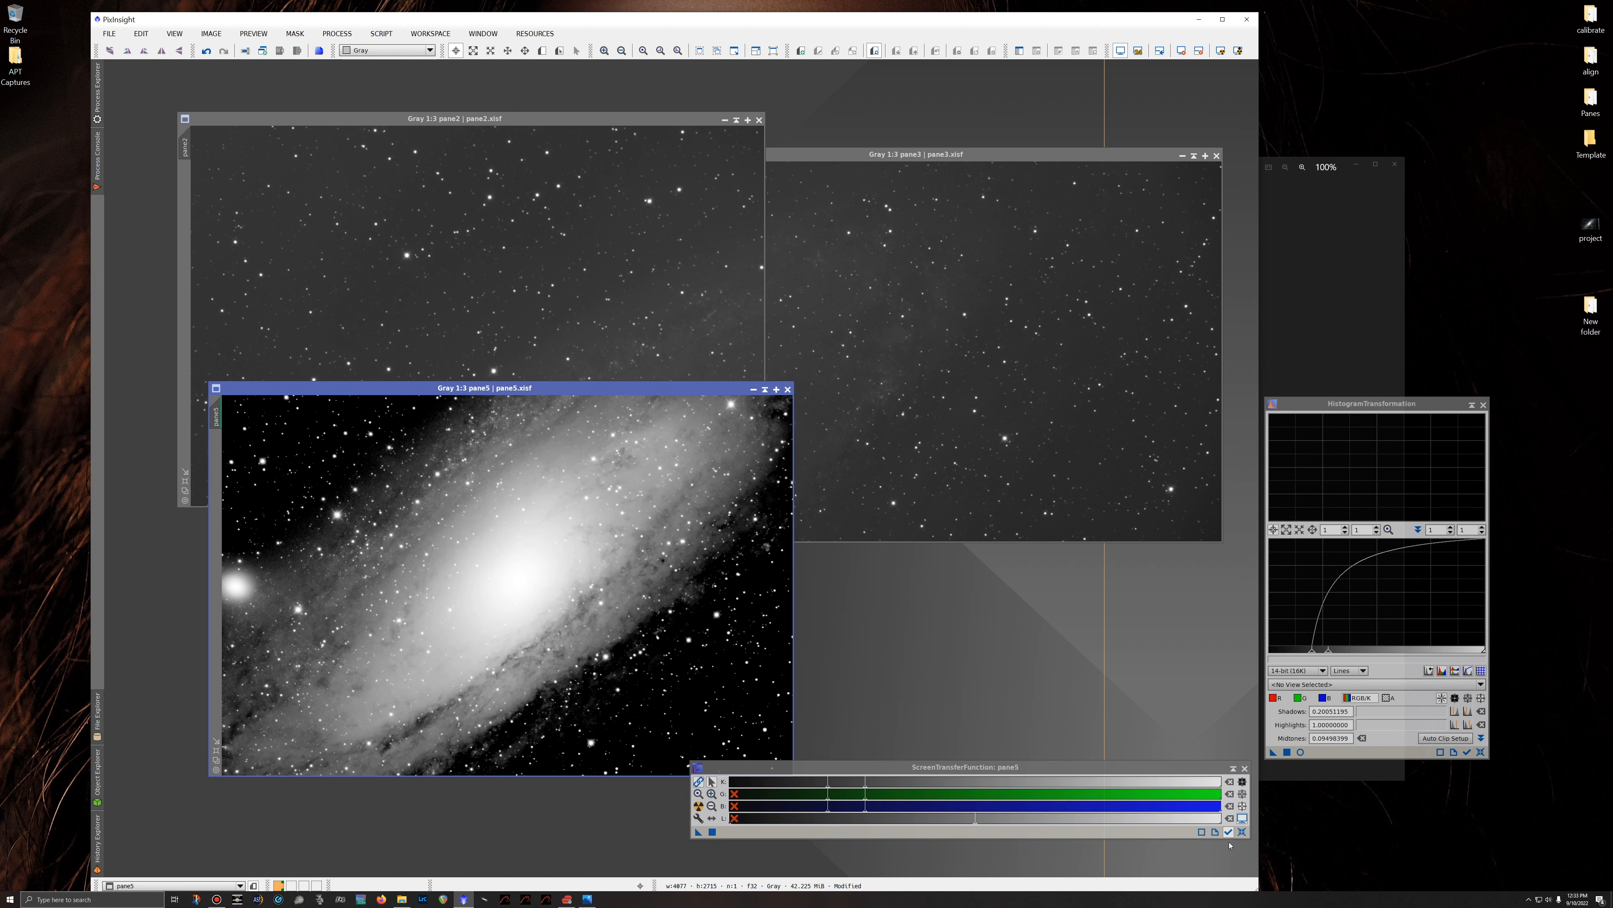
left_click(1242, 832)
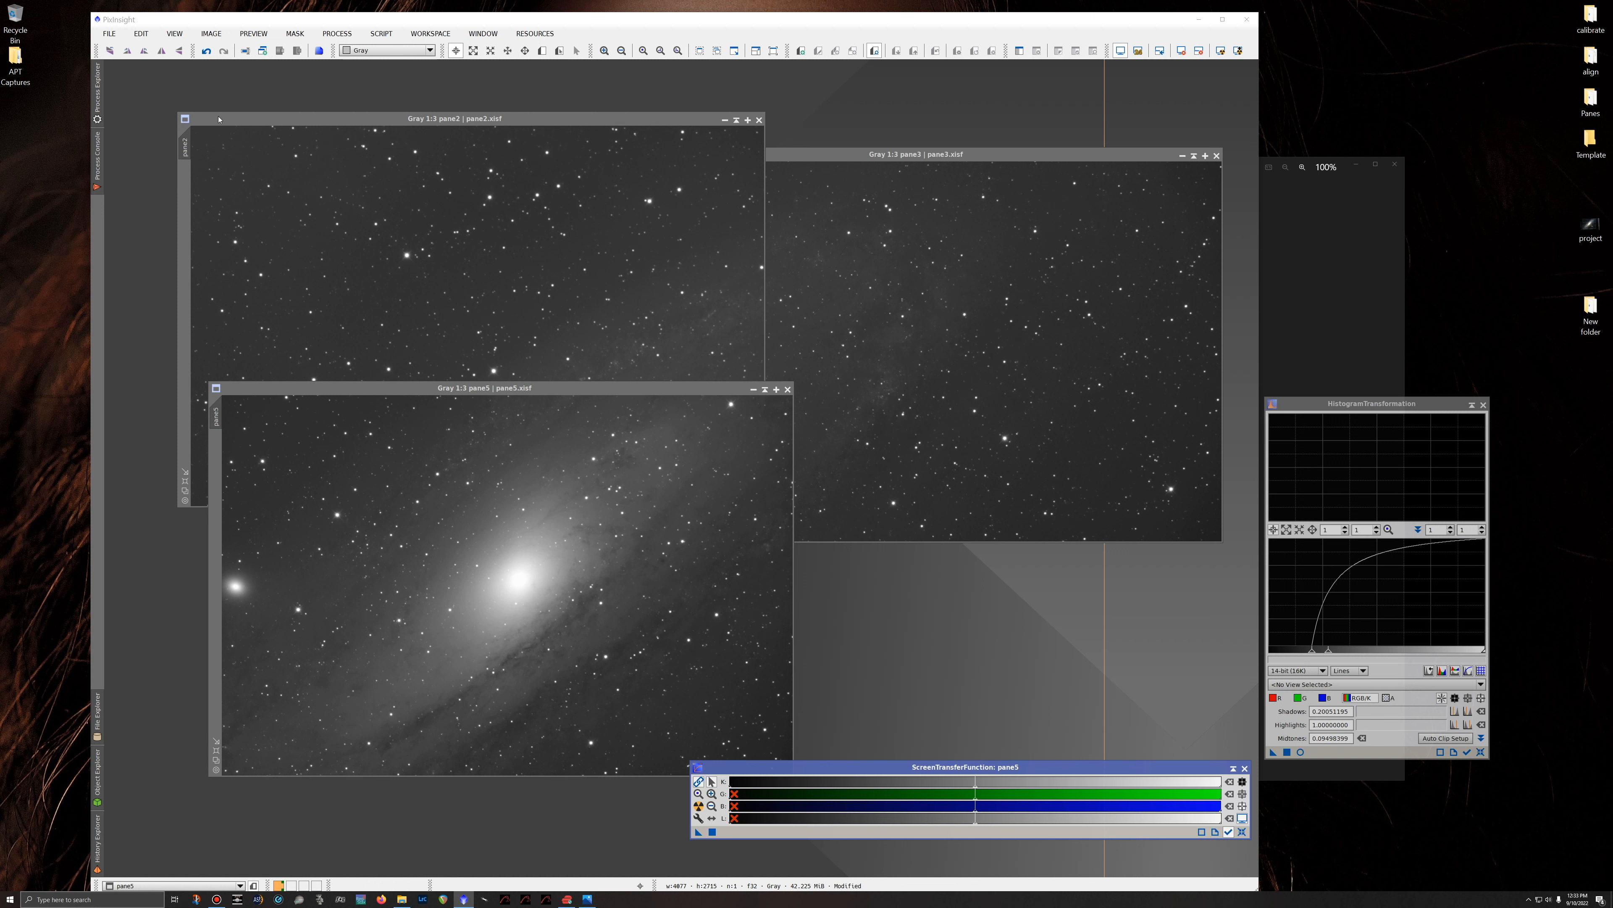
Save the stretched pane5, pane2 and pane3 images to their existing files.
left_click(258, 389)
left_click(109, 33)
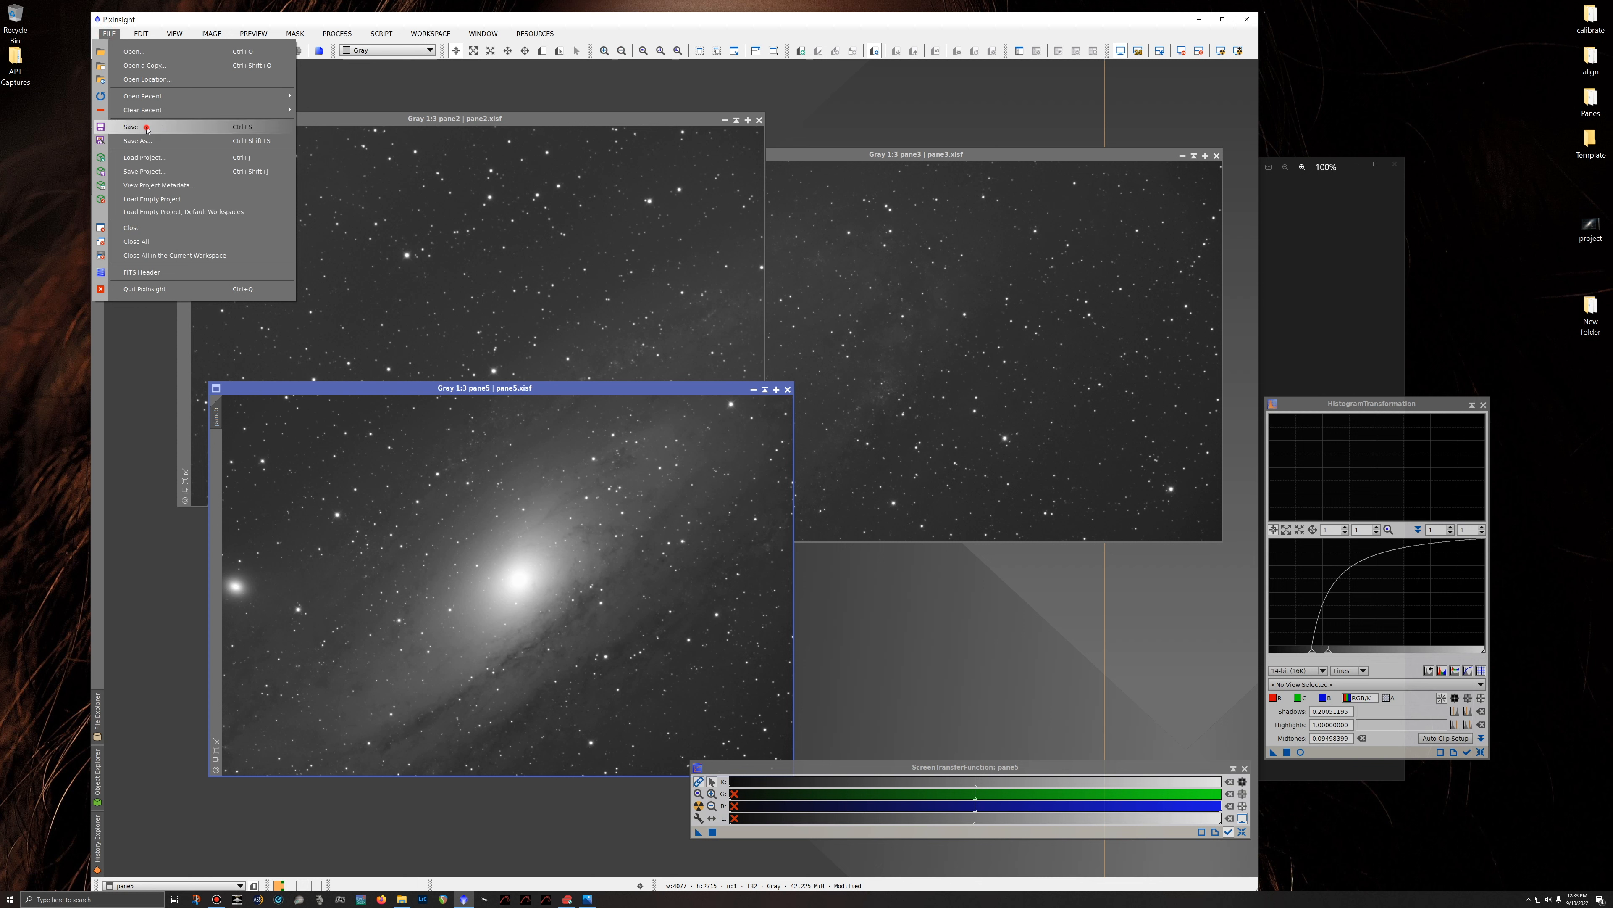
left_click(147, 127)
left_click(251, 121)
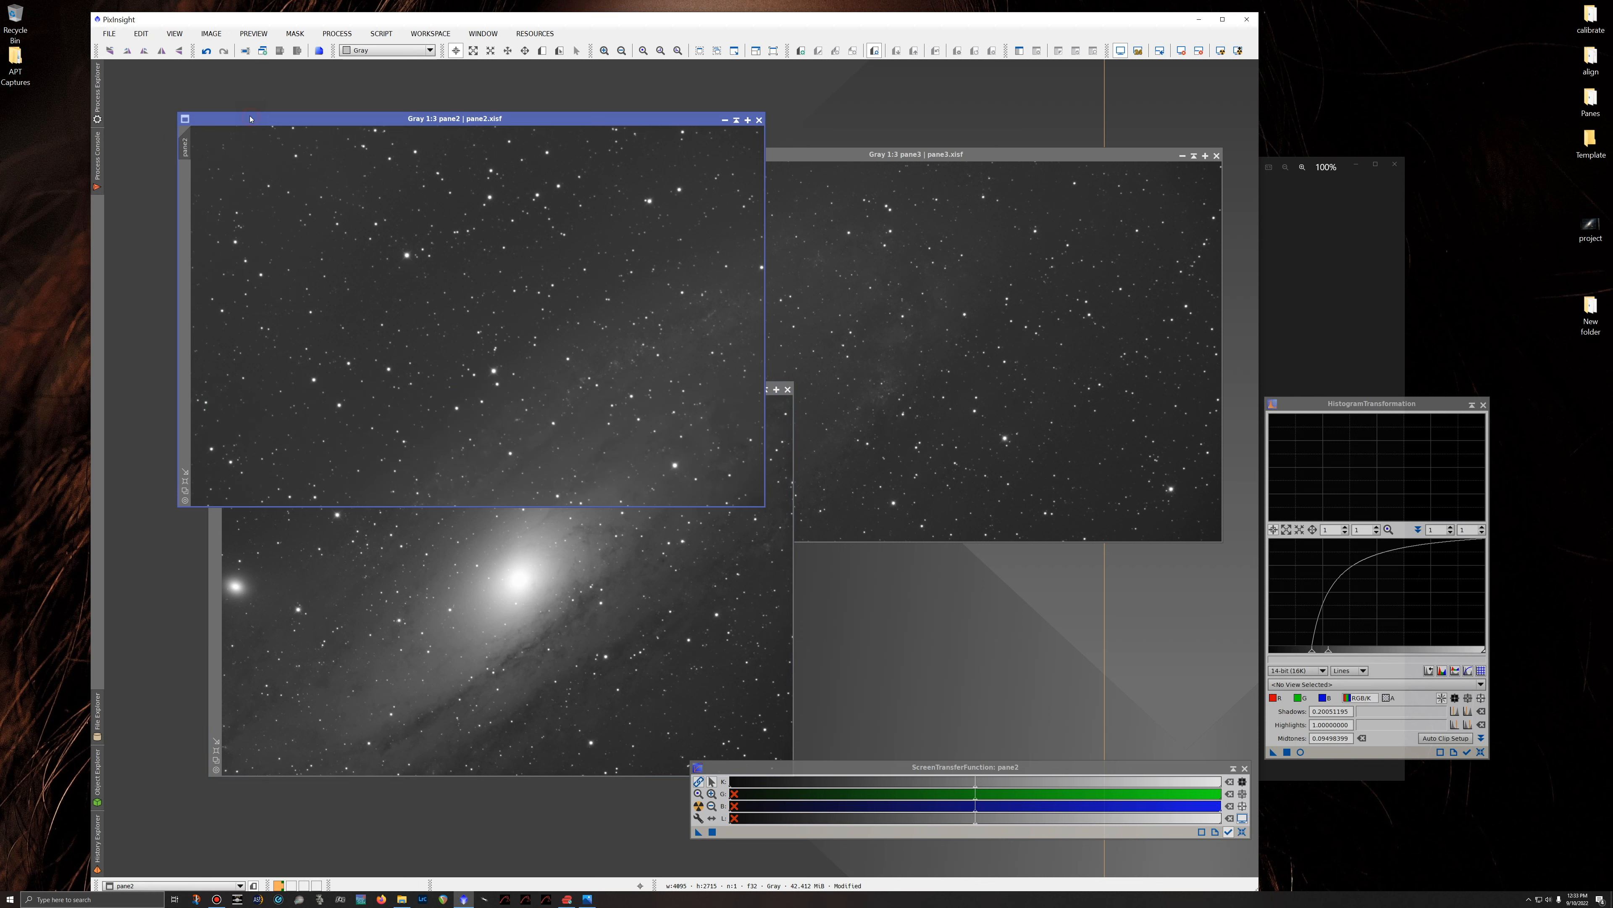
left_click(109, 33)
left_click(137, 126)
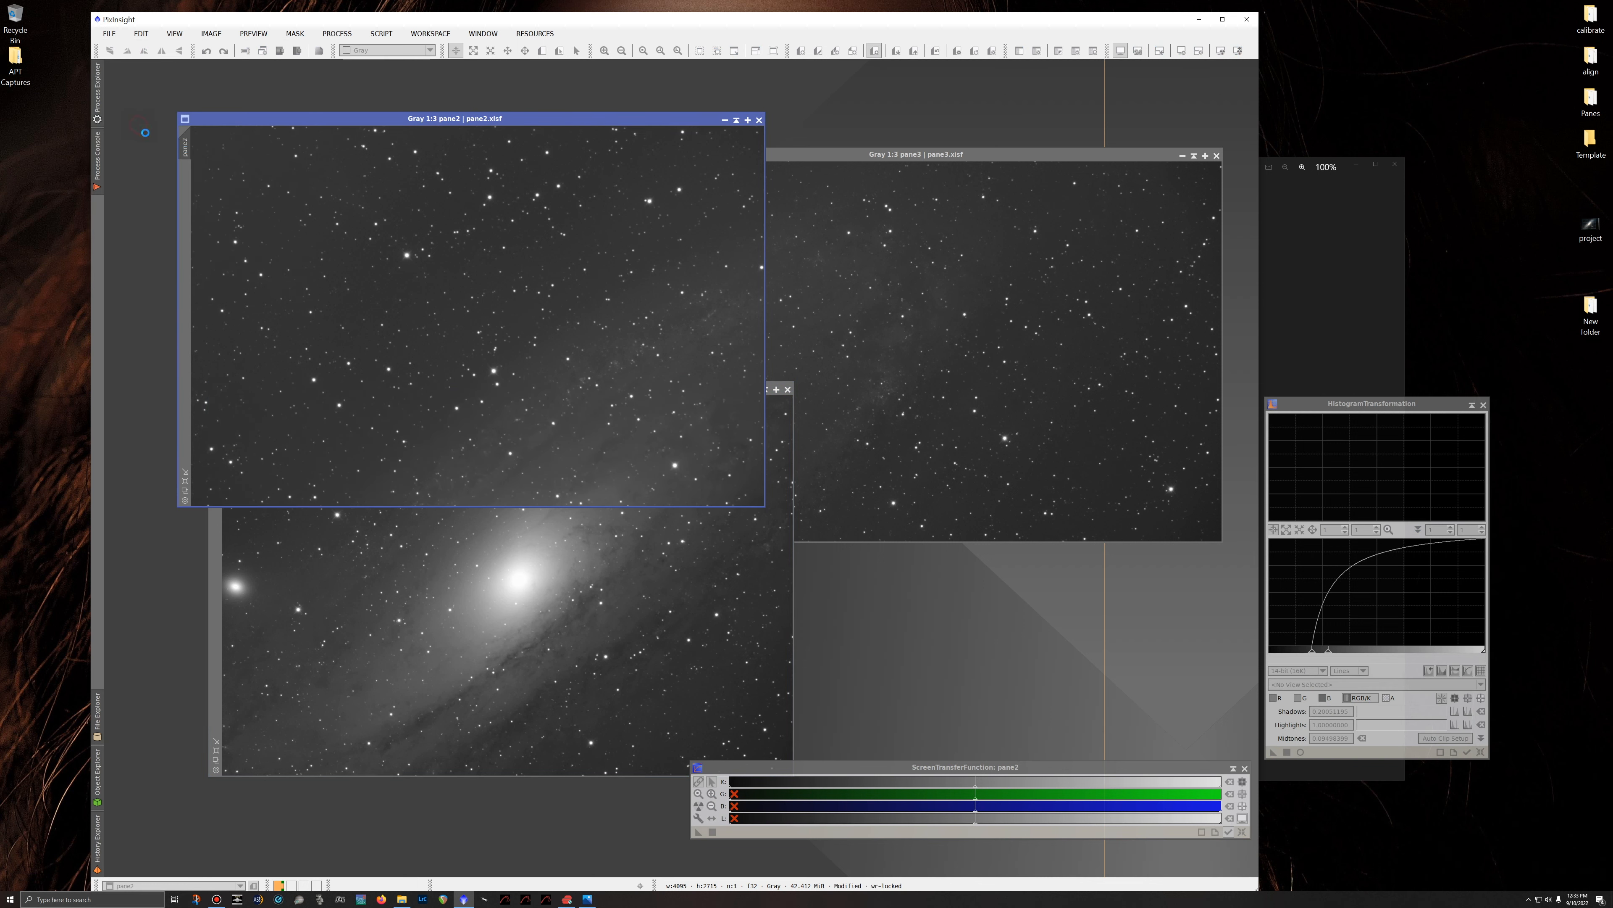
left_click_drag(800, 154, 801, 150)
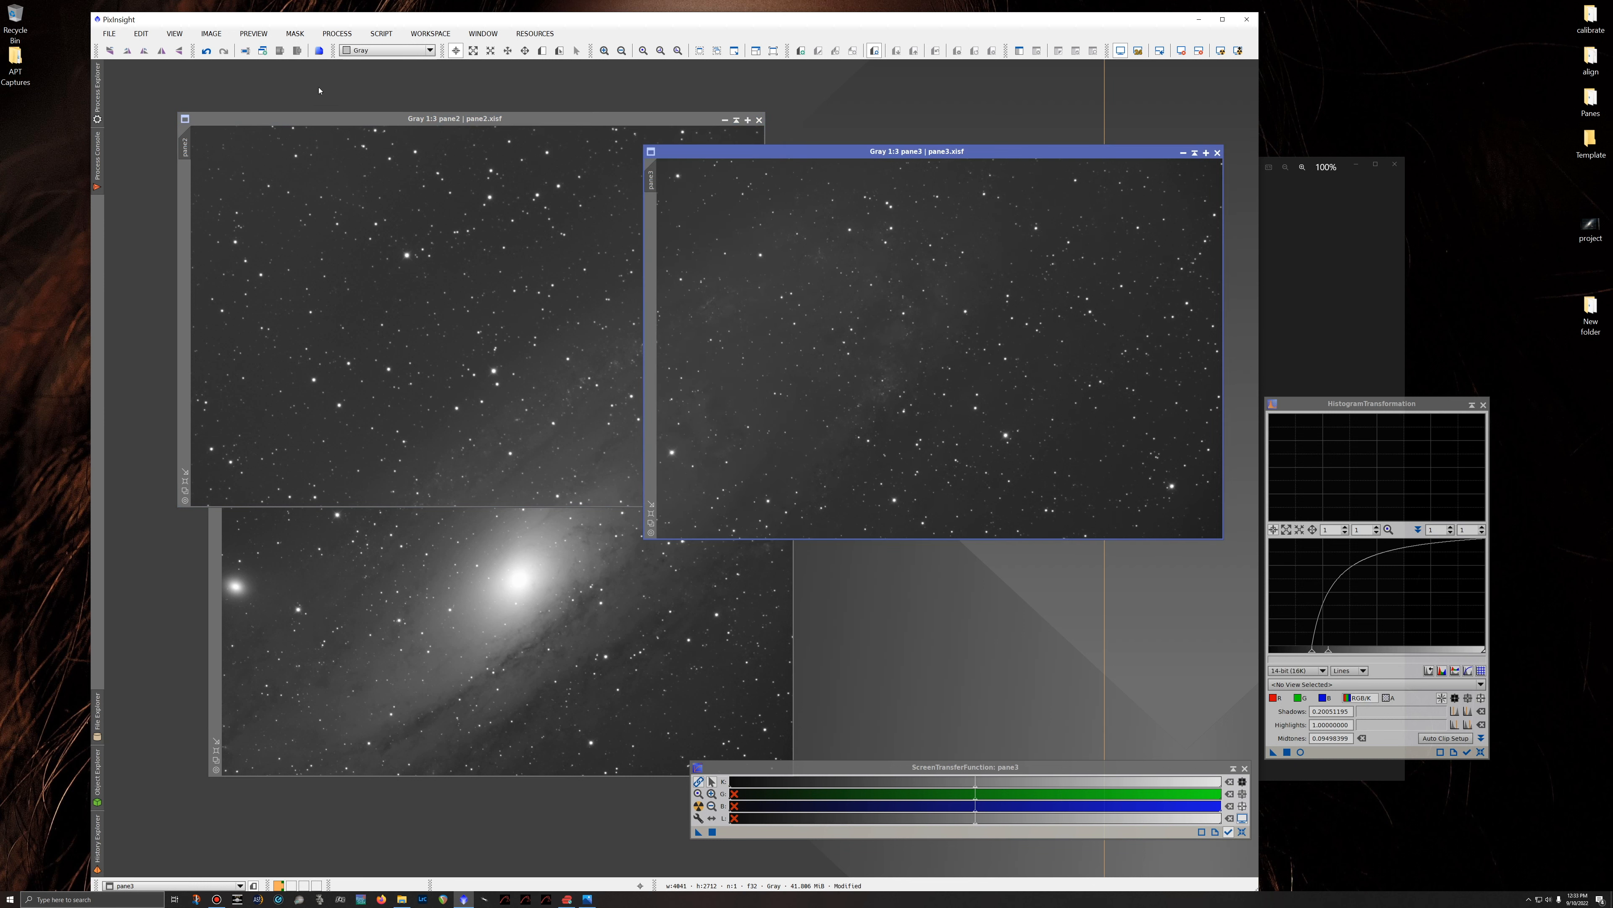
left_click(110, 33)
left_click(136, 127)
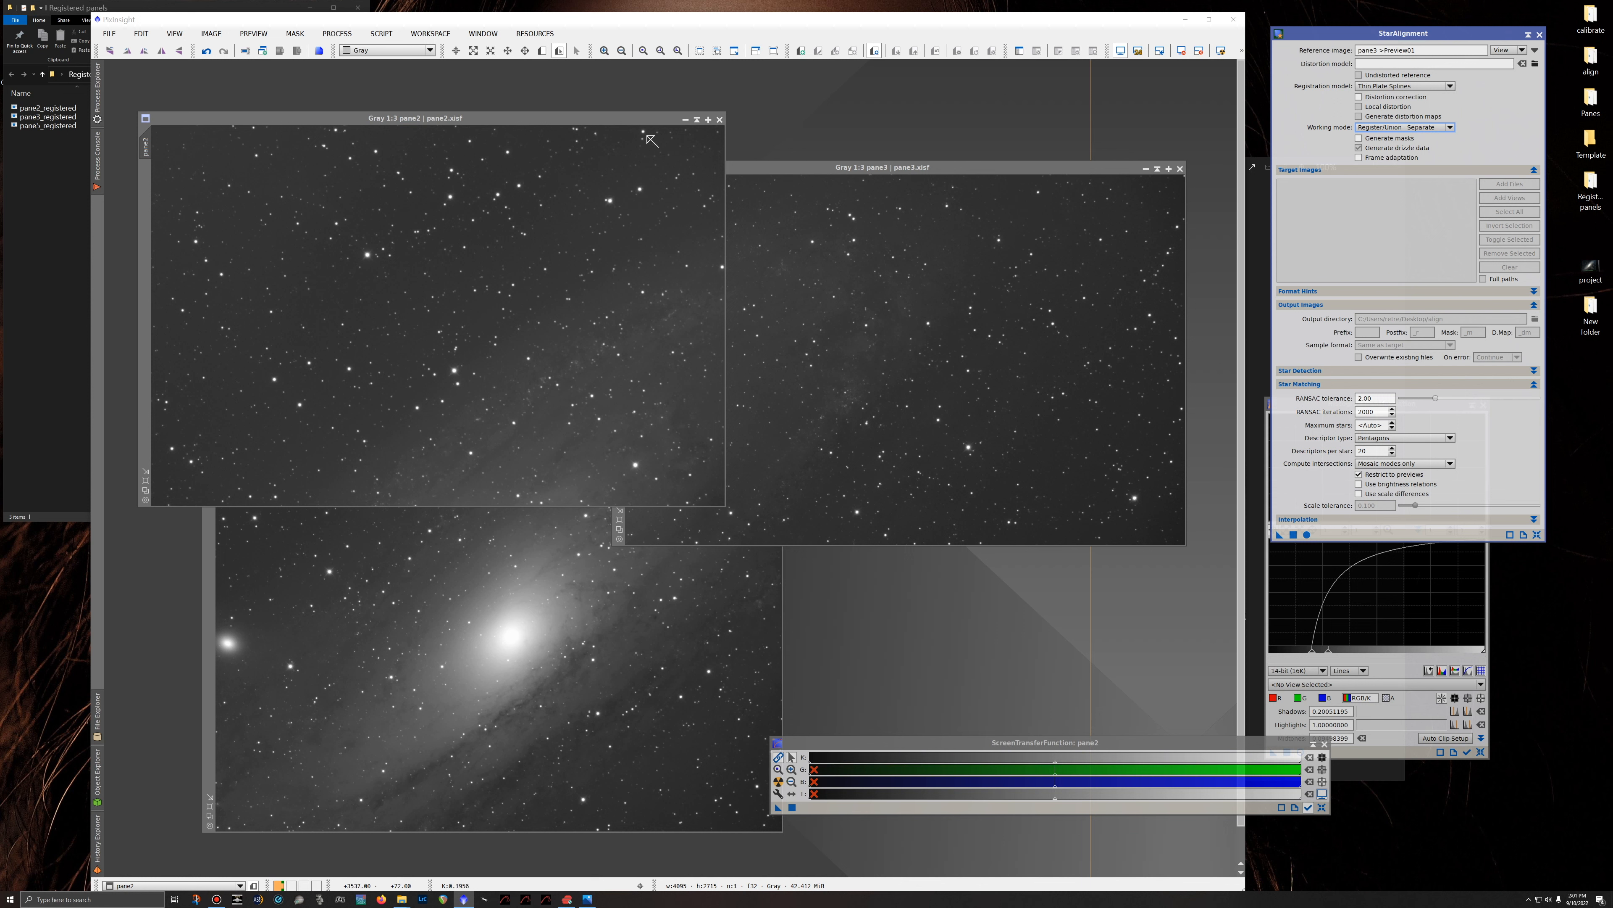
Delete the existing Preview01 from pane3.
left_click_drag(781, 169, 781, 170)
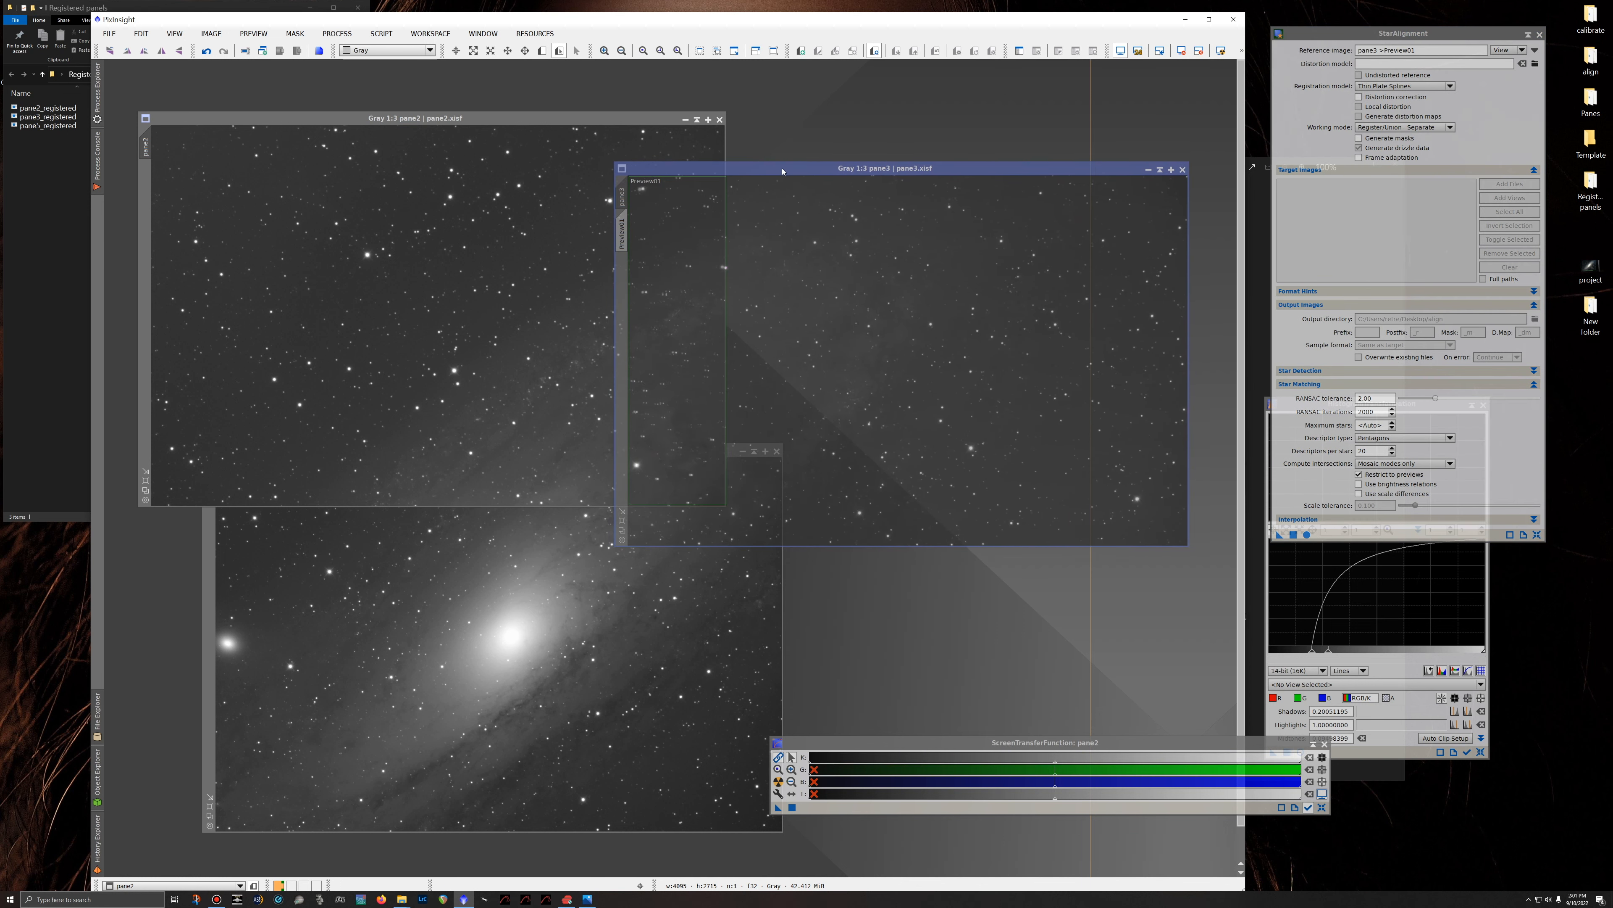
right_click(616, 234)
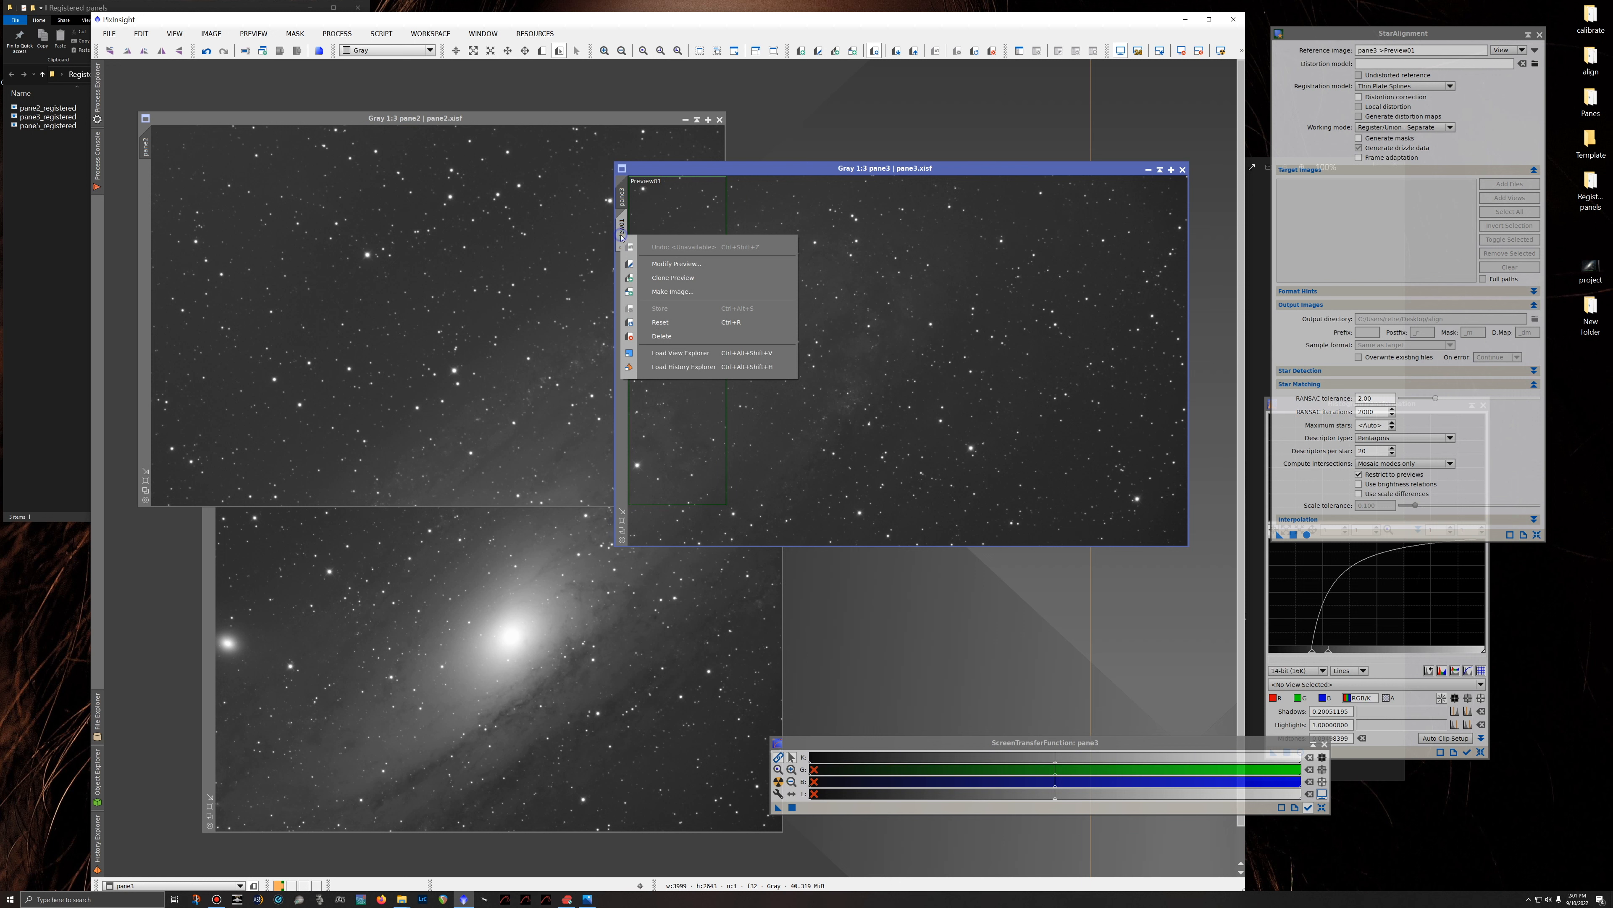
left_click(662, 336)
mouse_move(759, 169)
left_mouse_down()
mouse_move(758, 205)
mouse_move(740, 125)
mouse_move(758, 118)
mouse_move(707, 186)
mouse_move(761, 173)
left_mouse_up()
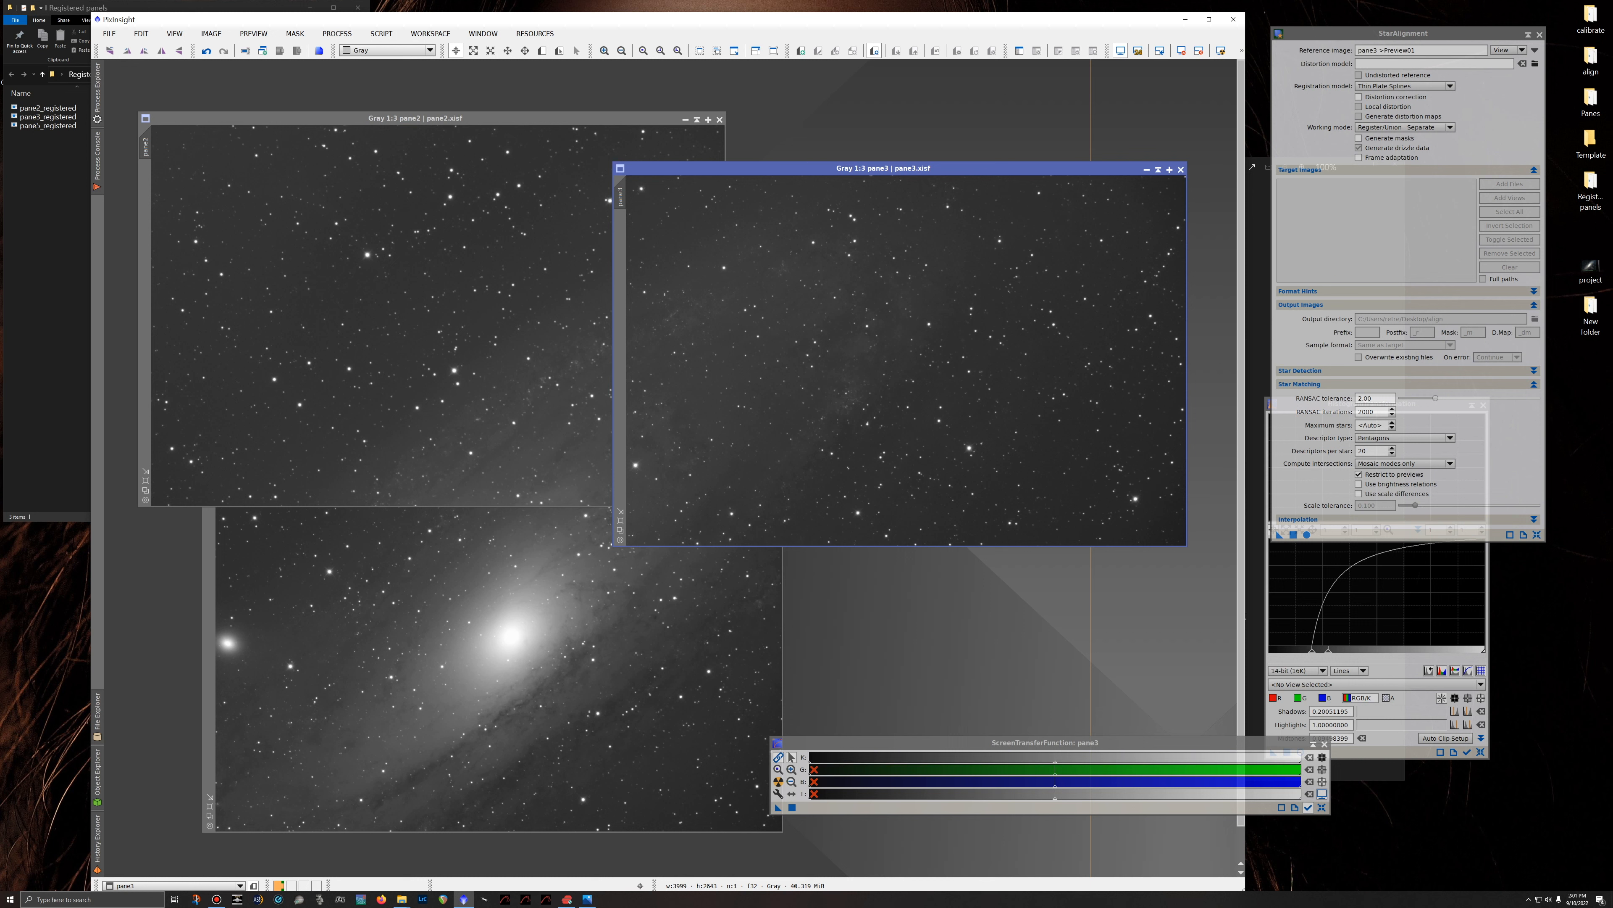
Create a tall, narrow preview along pane3's left edge, covering the area that overlaps pane2, and fine-tune its side edges.
left_click(541, 55)
left_click(644, 120)
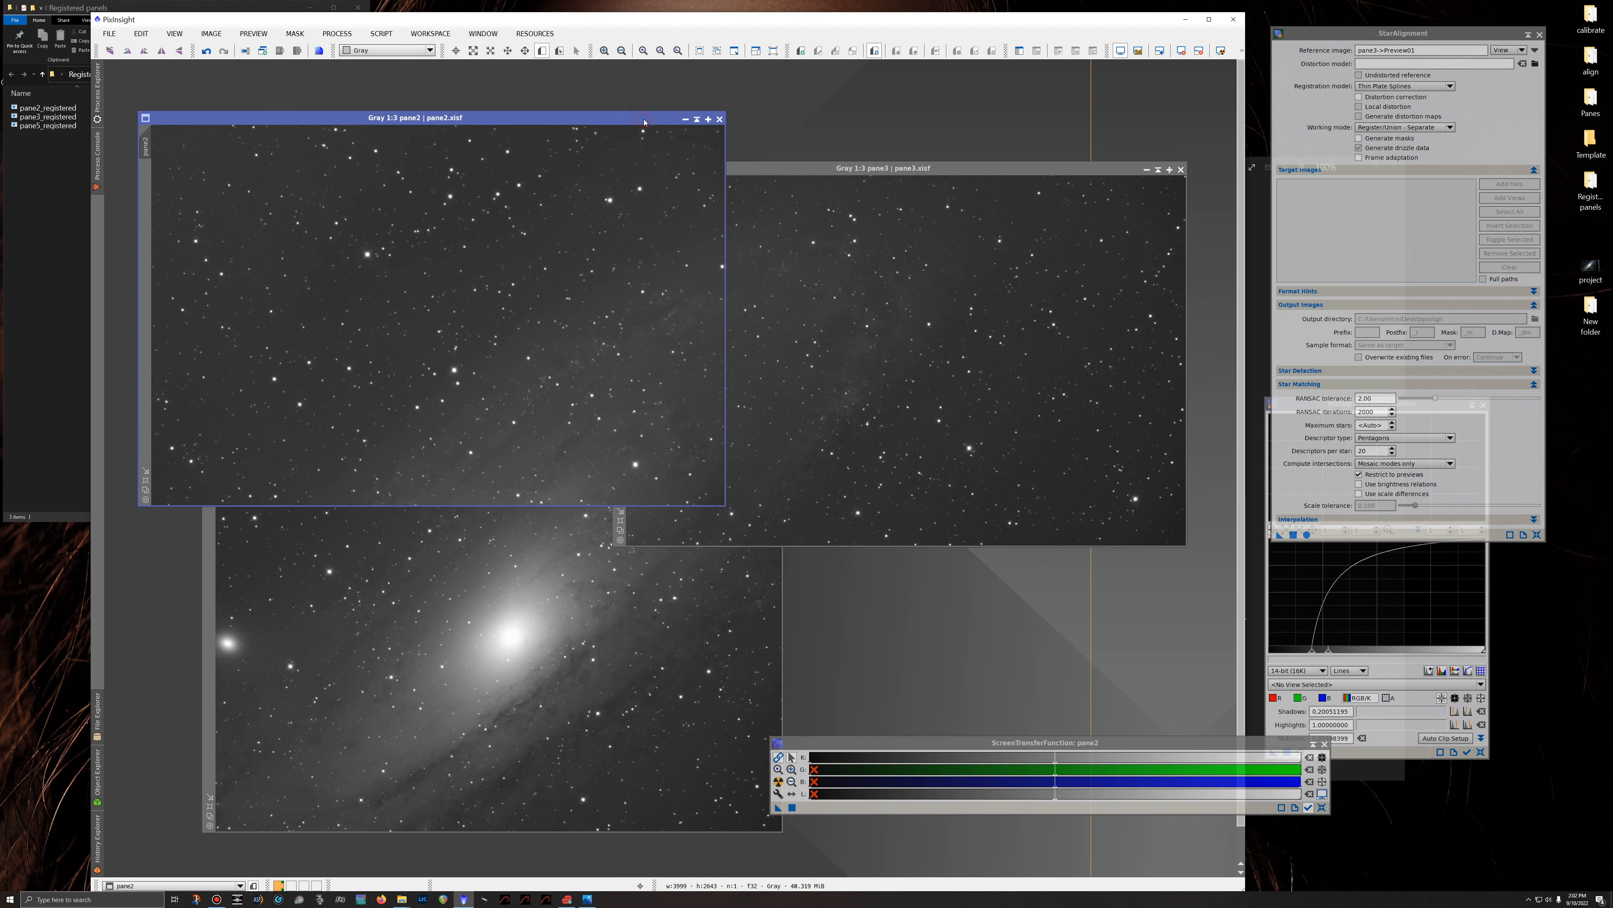
left_click(785, 173)
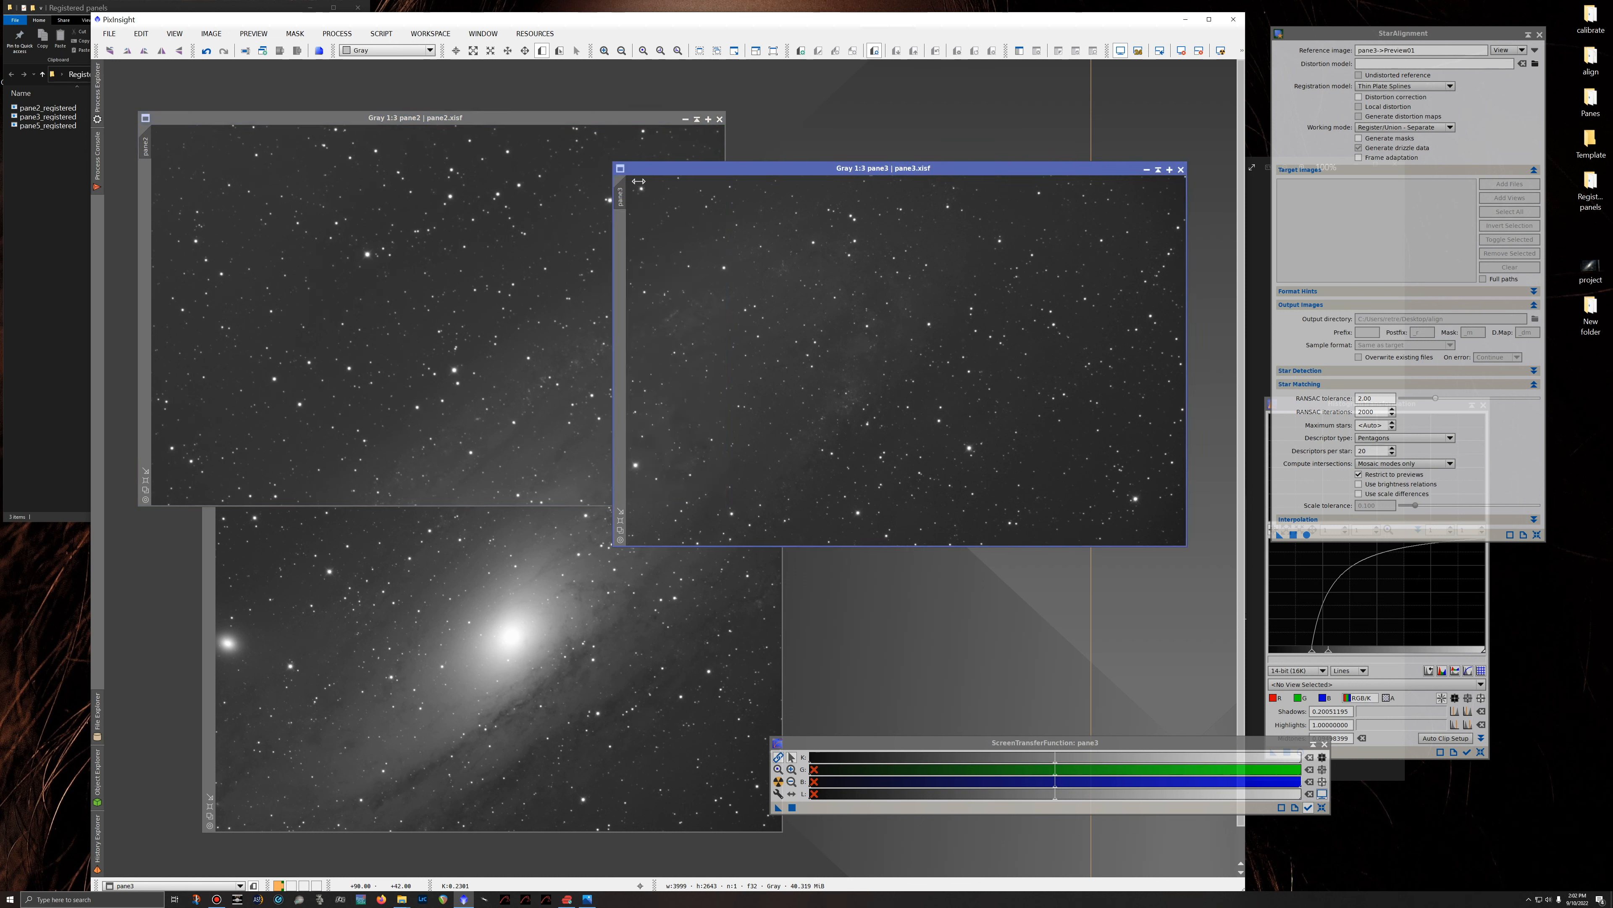
left_click_drag(634, 180, 725, 502)
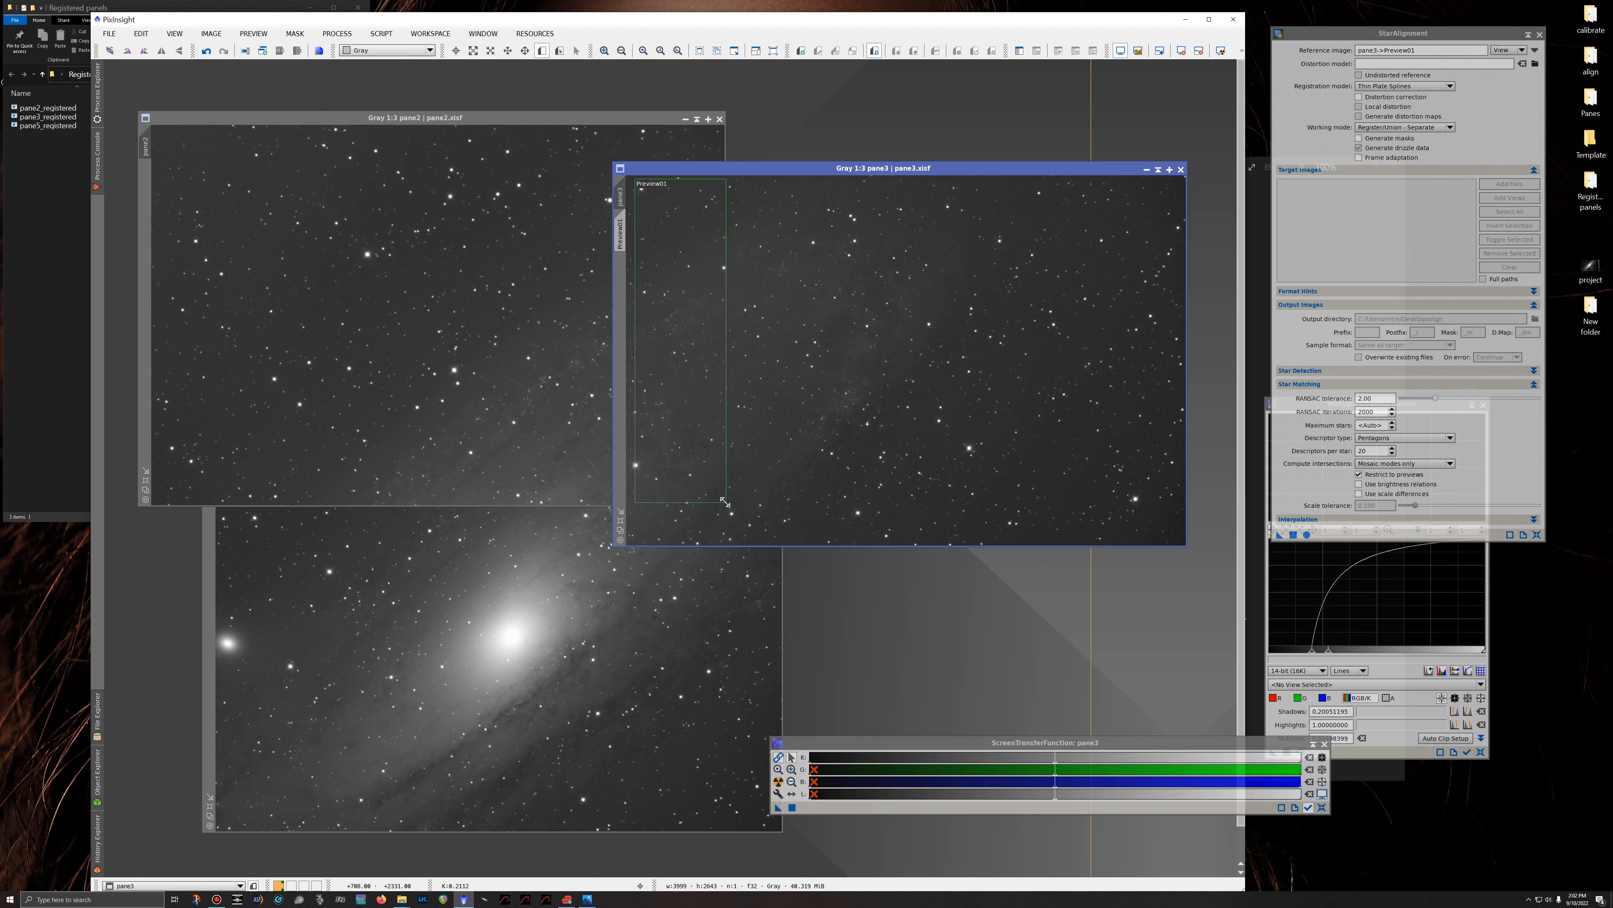
left_click_drag(634, 347, 628, 347)
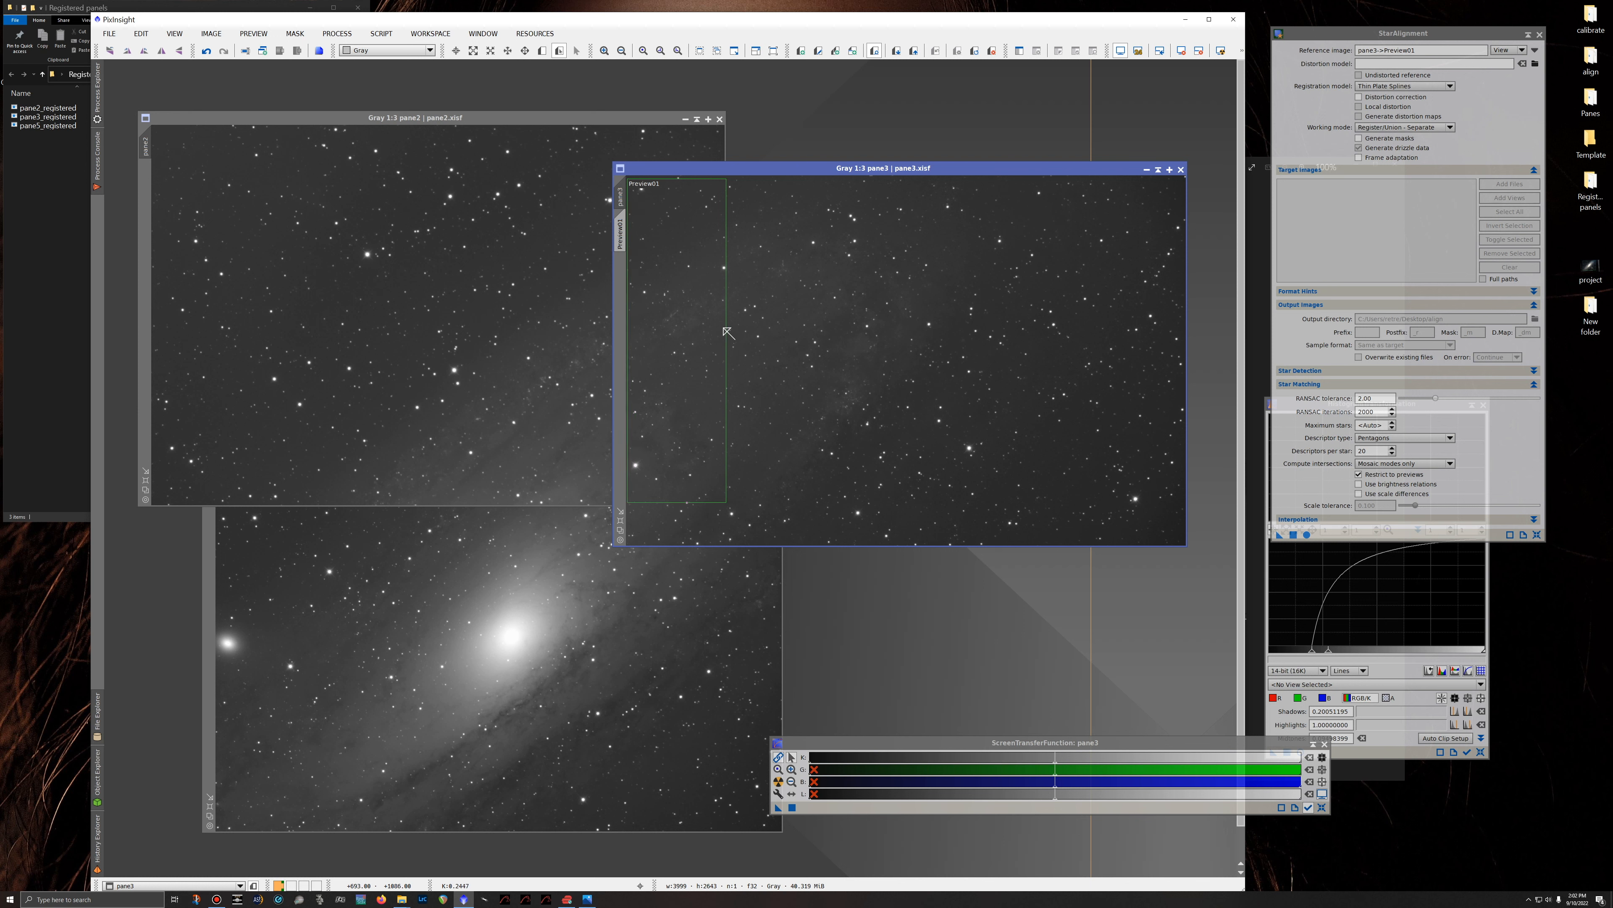
left_click_drag(723, 328, 722, 329)
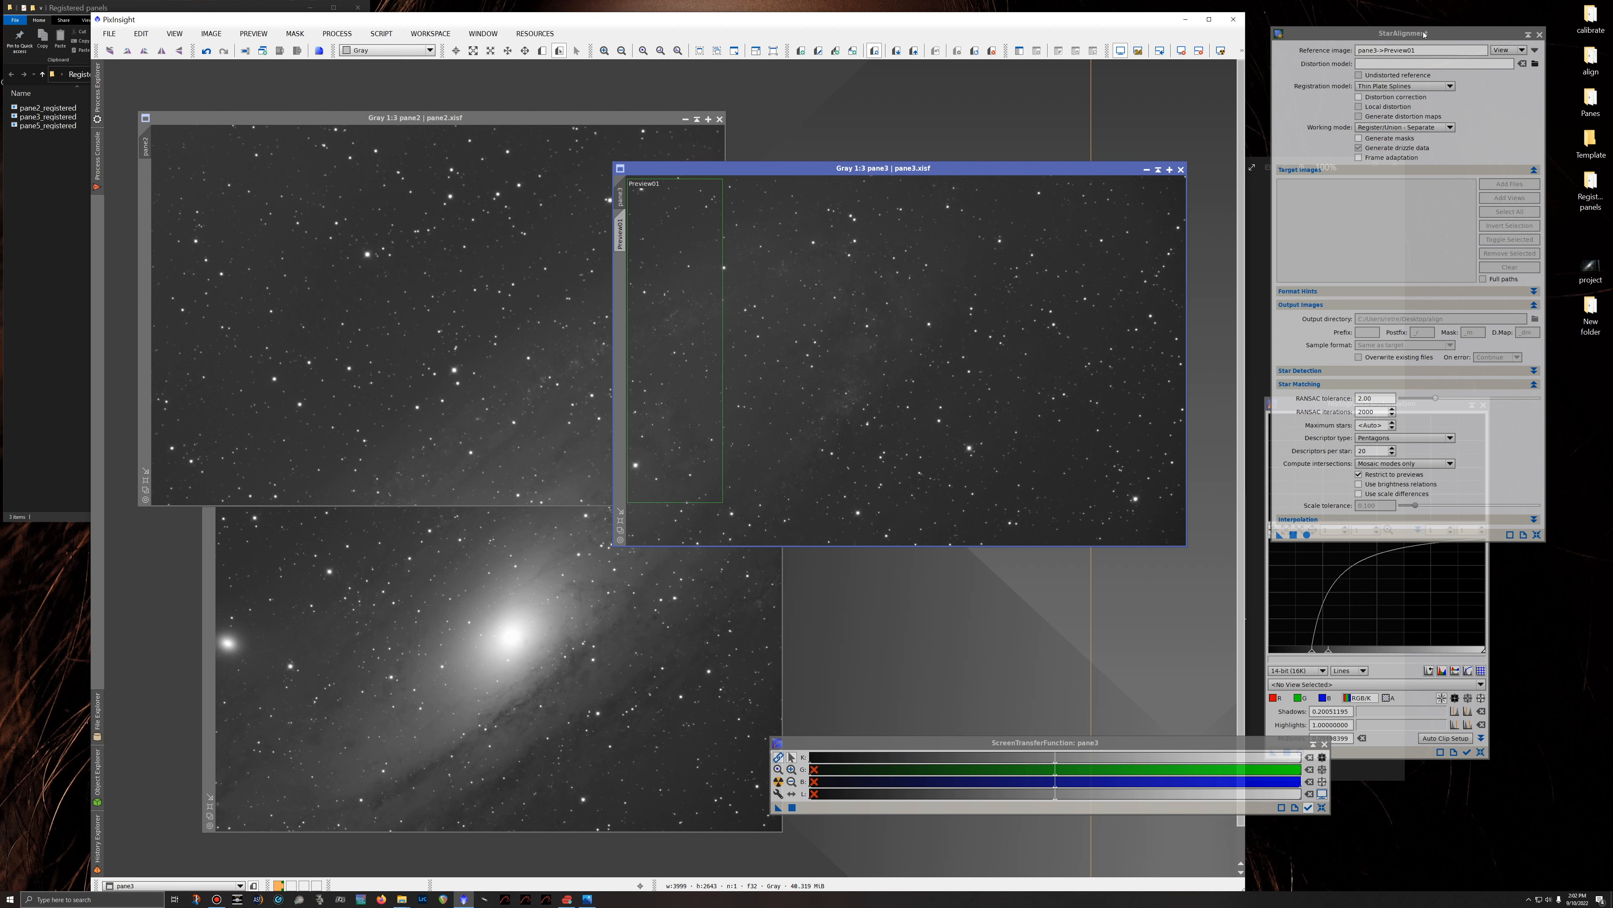
Configure StarAlignment with the Thin Plate Splines registration model and the Register/Union - Mosaic working mode.
mouse_move(1424, 34)
left_mouse_down()
mouse_move(1398, 44)
mouse_move(1393, 71)
mouse_move(1406, 49)
left_mouse_up()
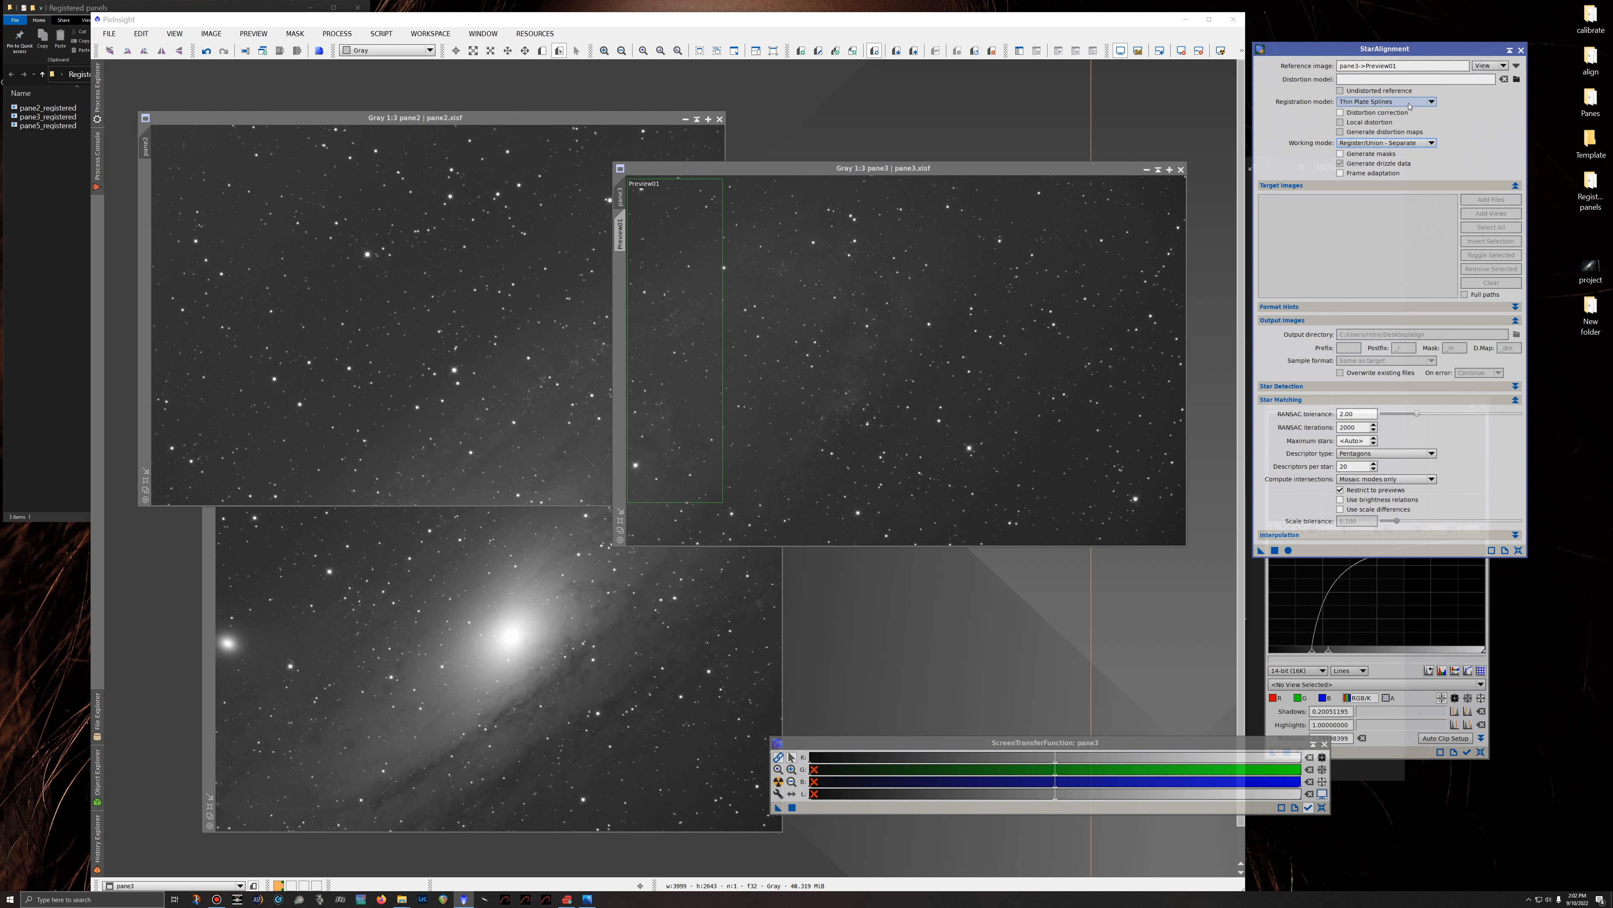
left_click(1431, 103)
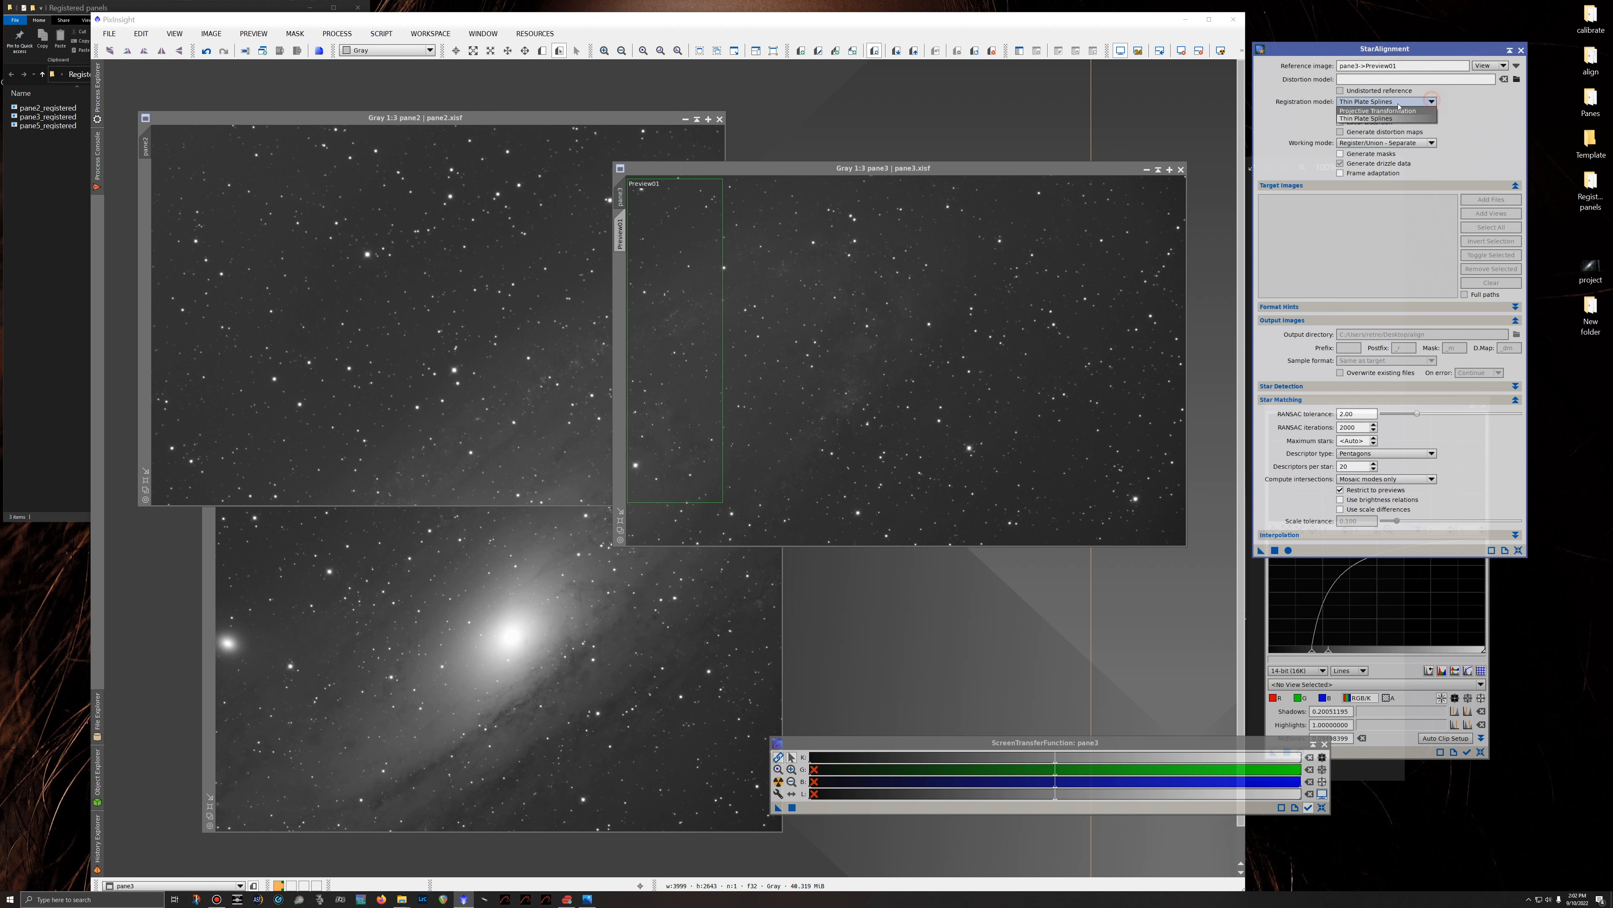
left_click(1368, 119)
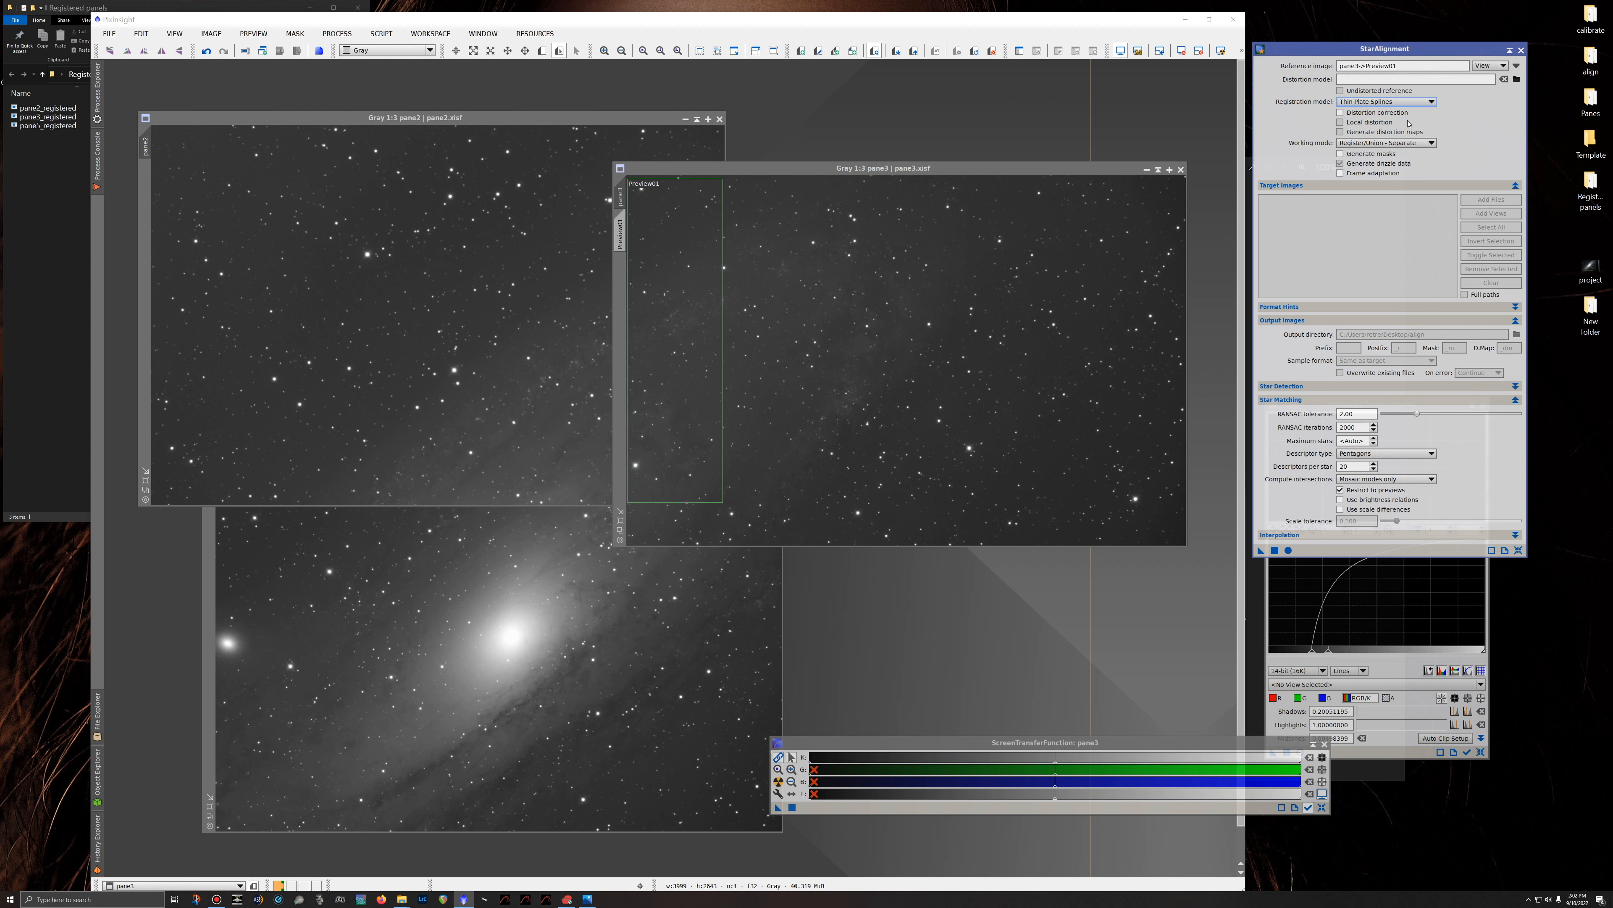
left_click(1433, 144)
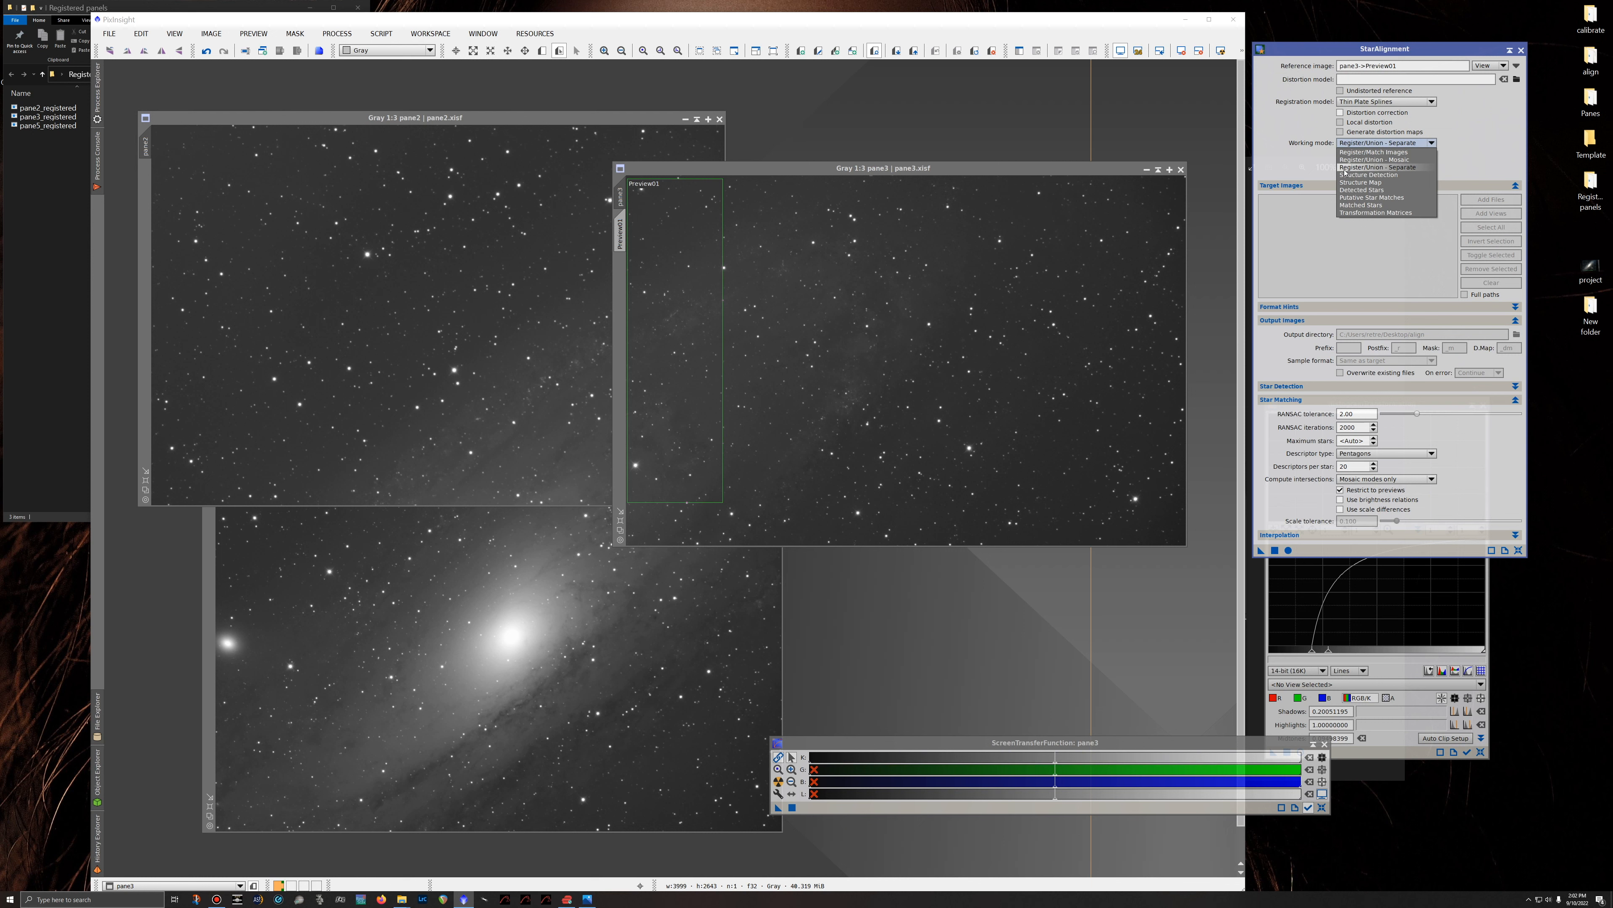
left_click(1375, 159)
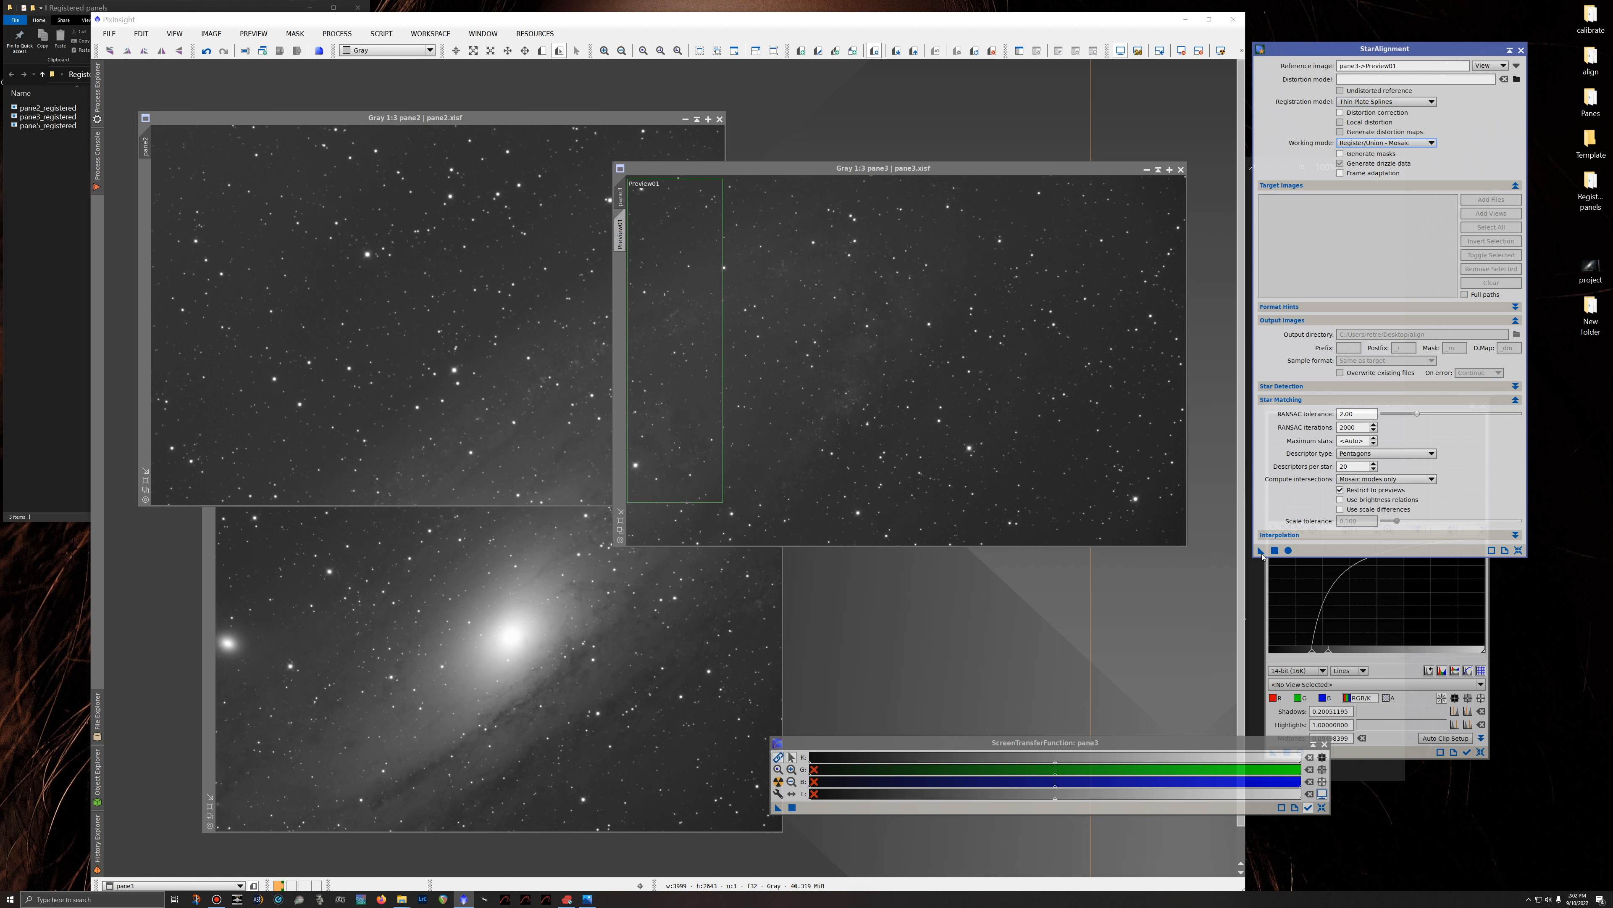
Choose pane3->Preview01 as the StarAlignment reference view and apply the process to pane2 to build the mosaic.
left_click(1518, 65)
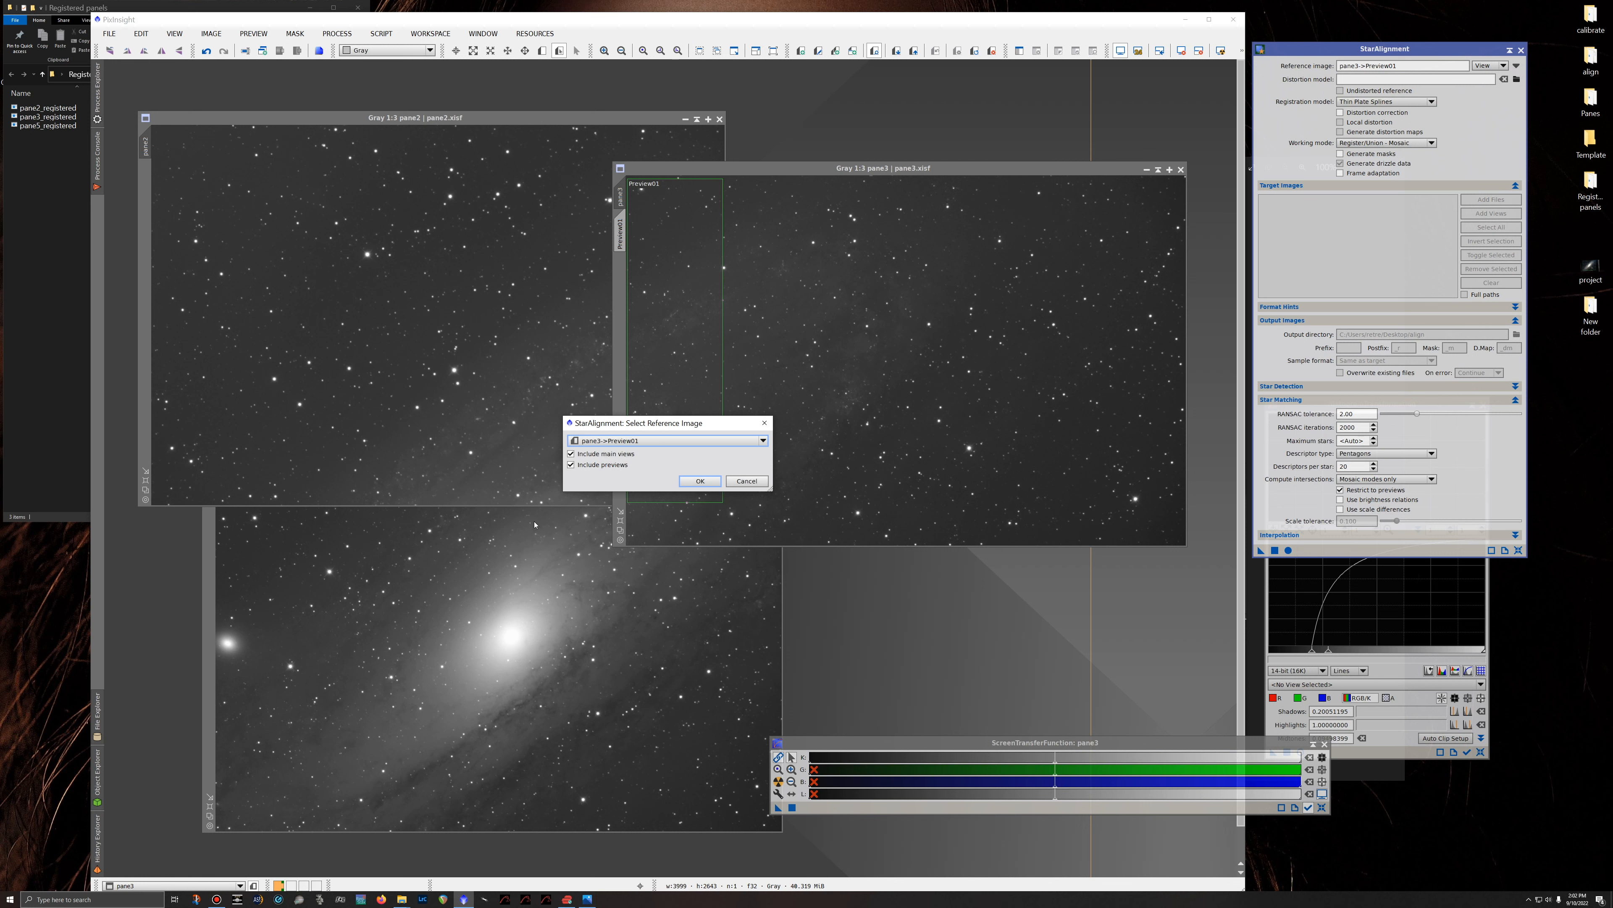
left_click(625, 440)
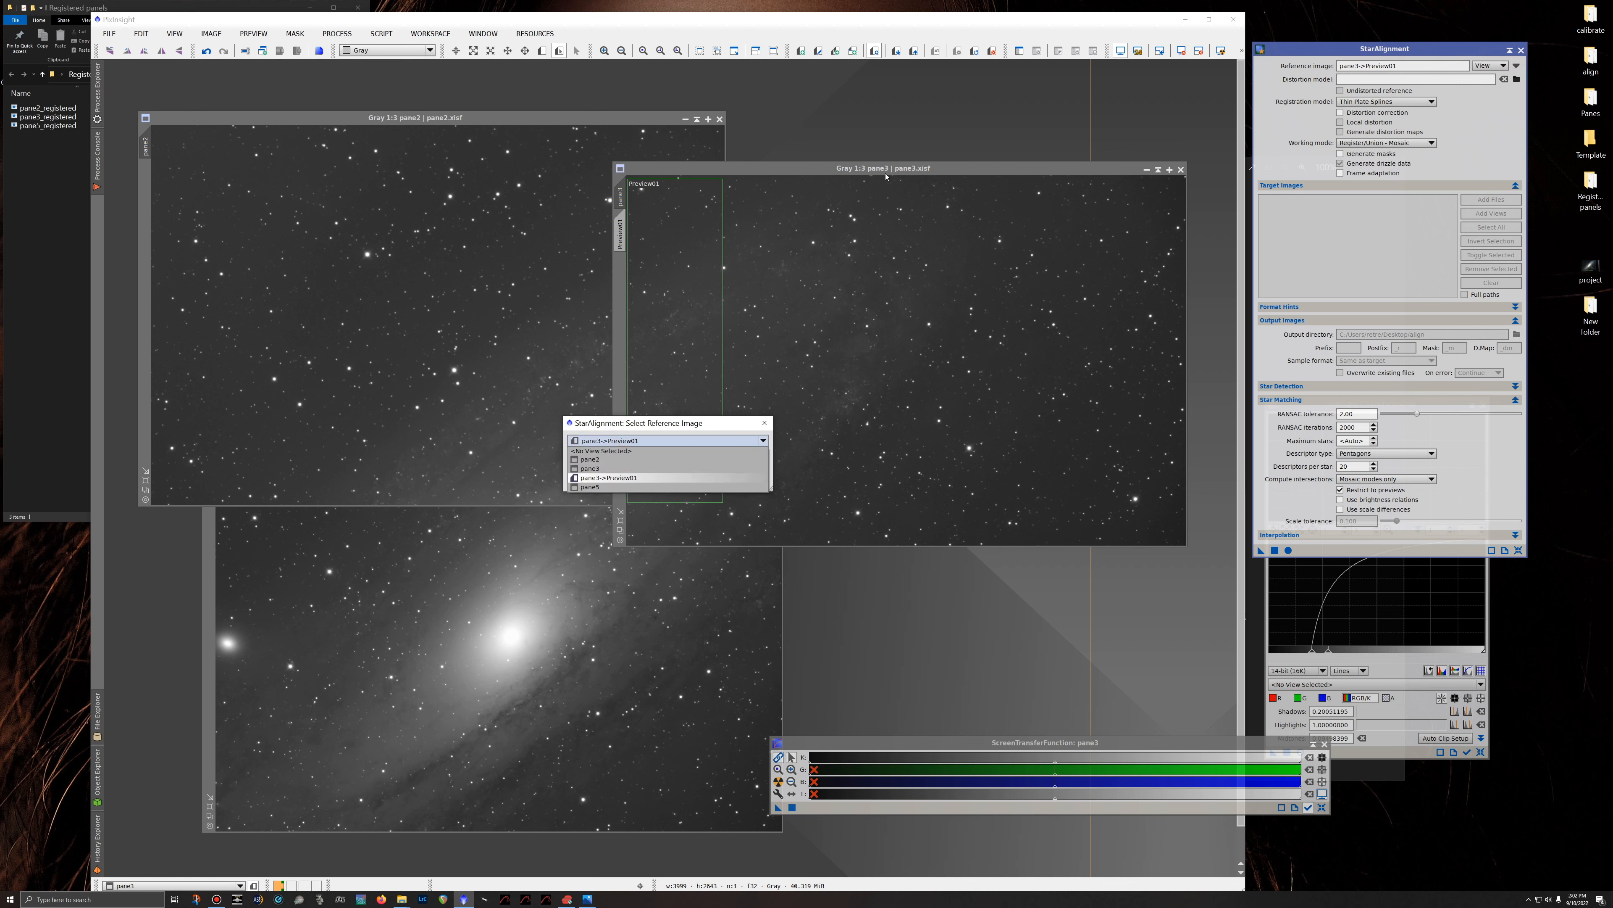
left_click(608, 478)
left_click(701, 482)
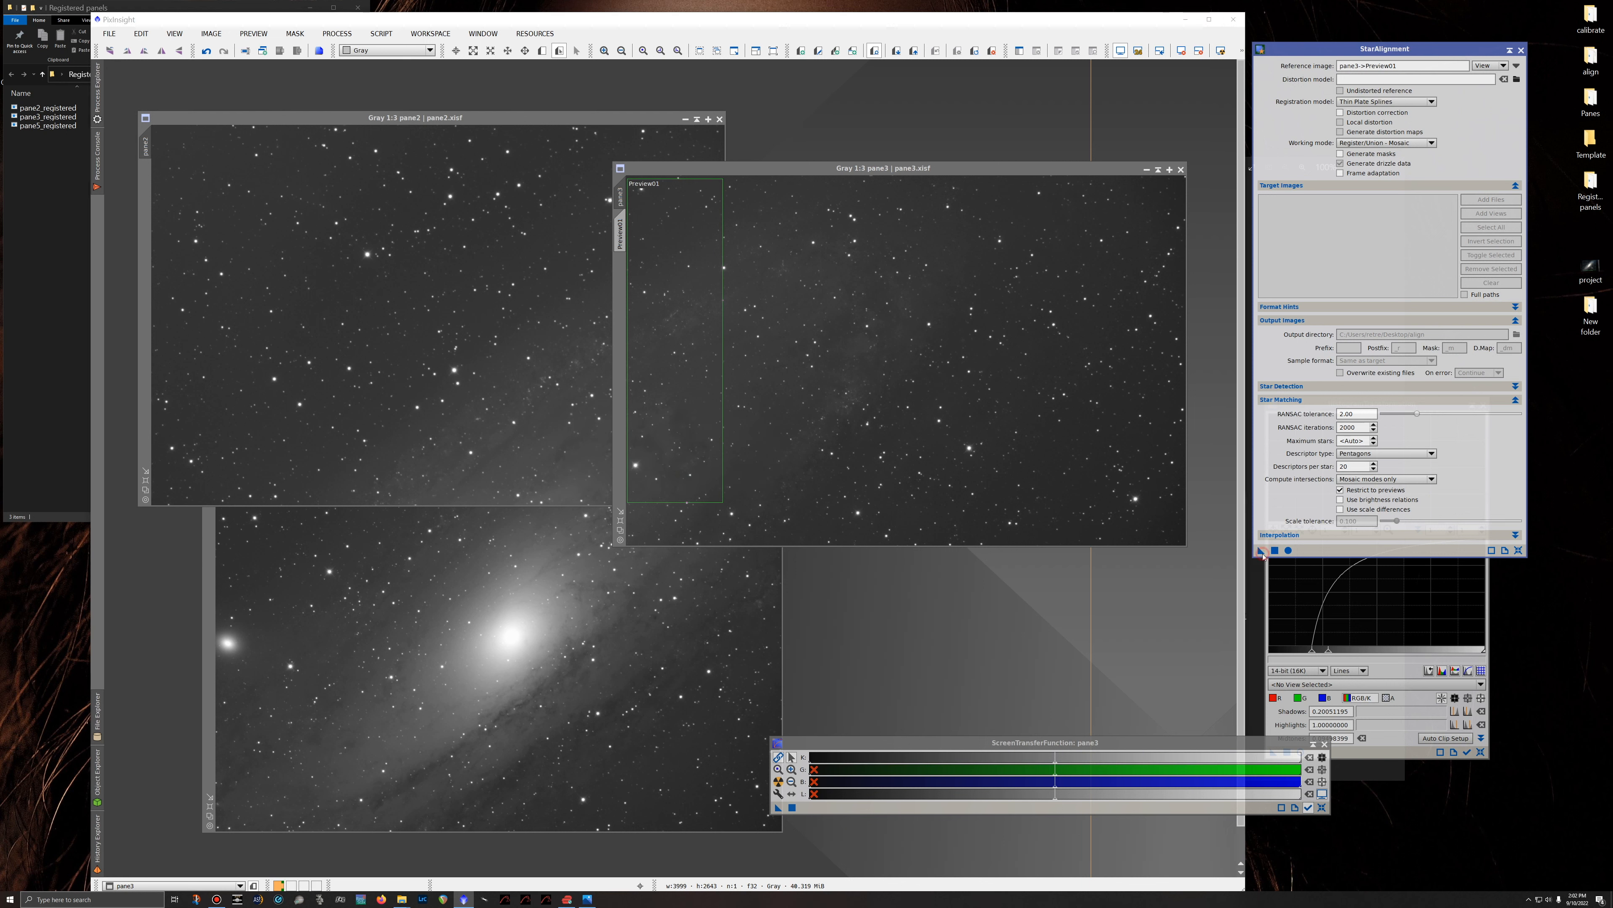
left_click(416, 310)
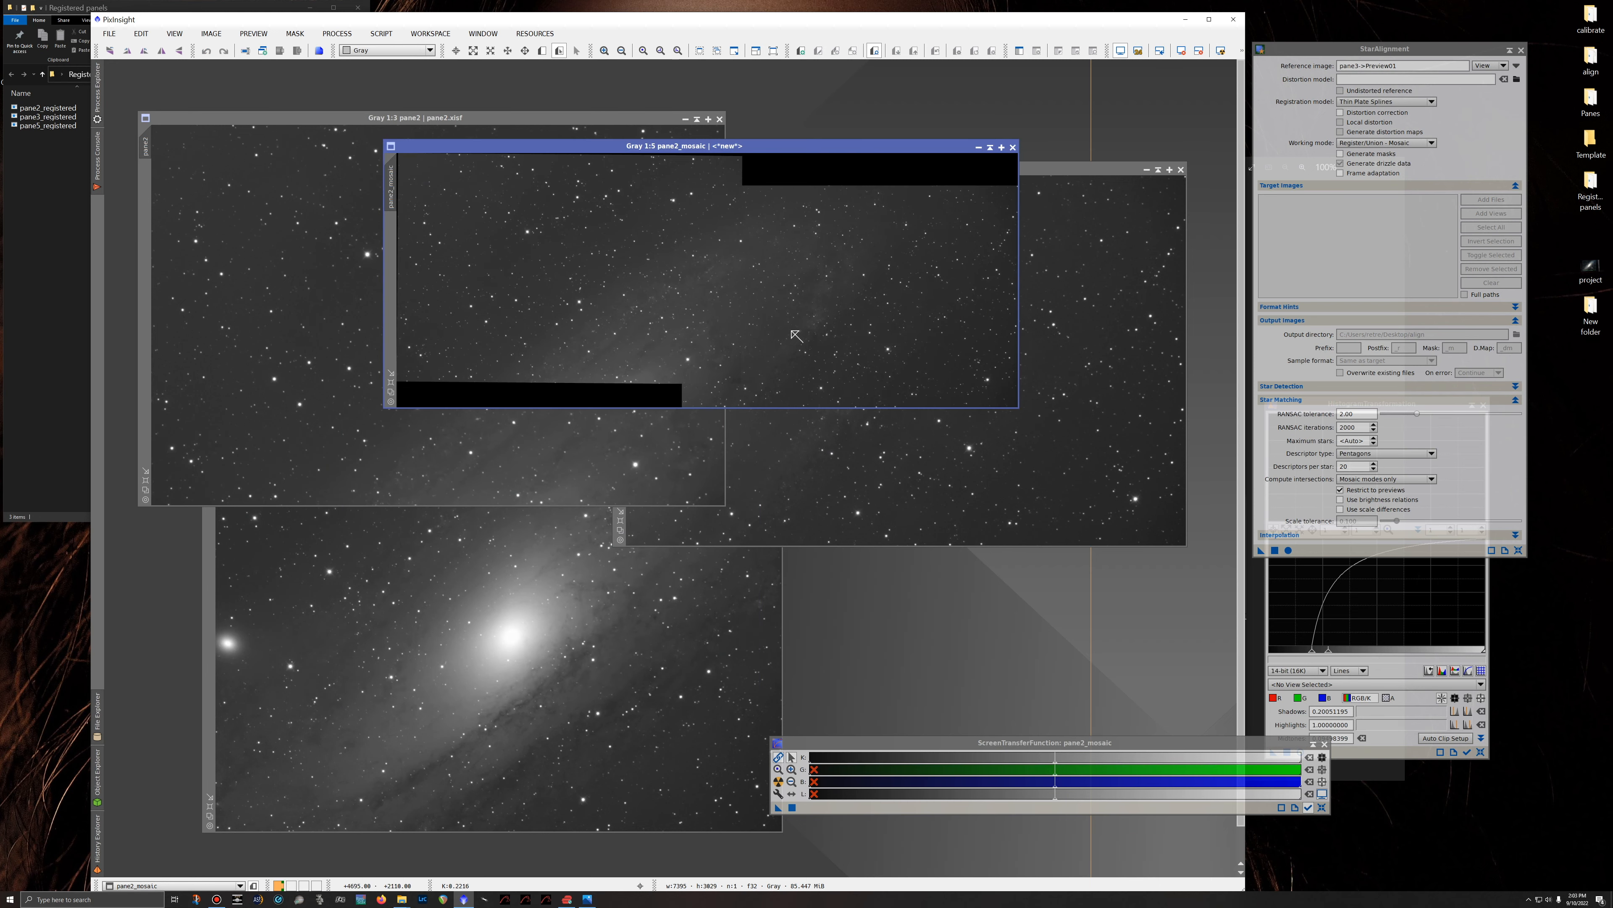
Examine the combined pane2 and pane3 mosaic at several magnifications, checking the overlap for seams and star alignment.
scroll(920, 366, "down", 1)
scroll(919, 366, "up", 2)
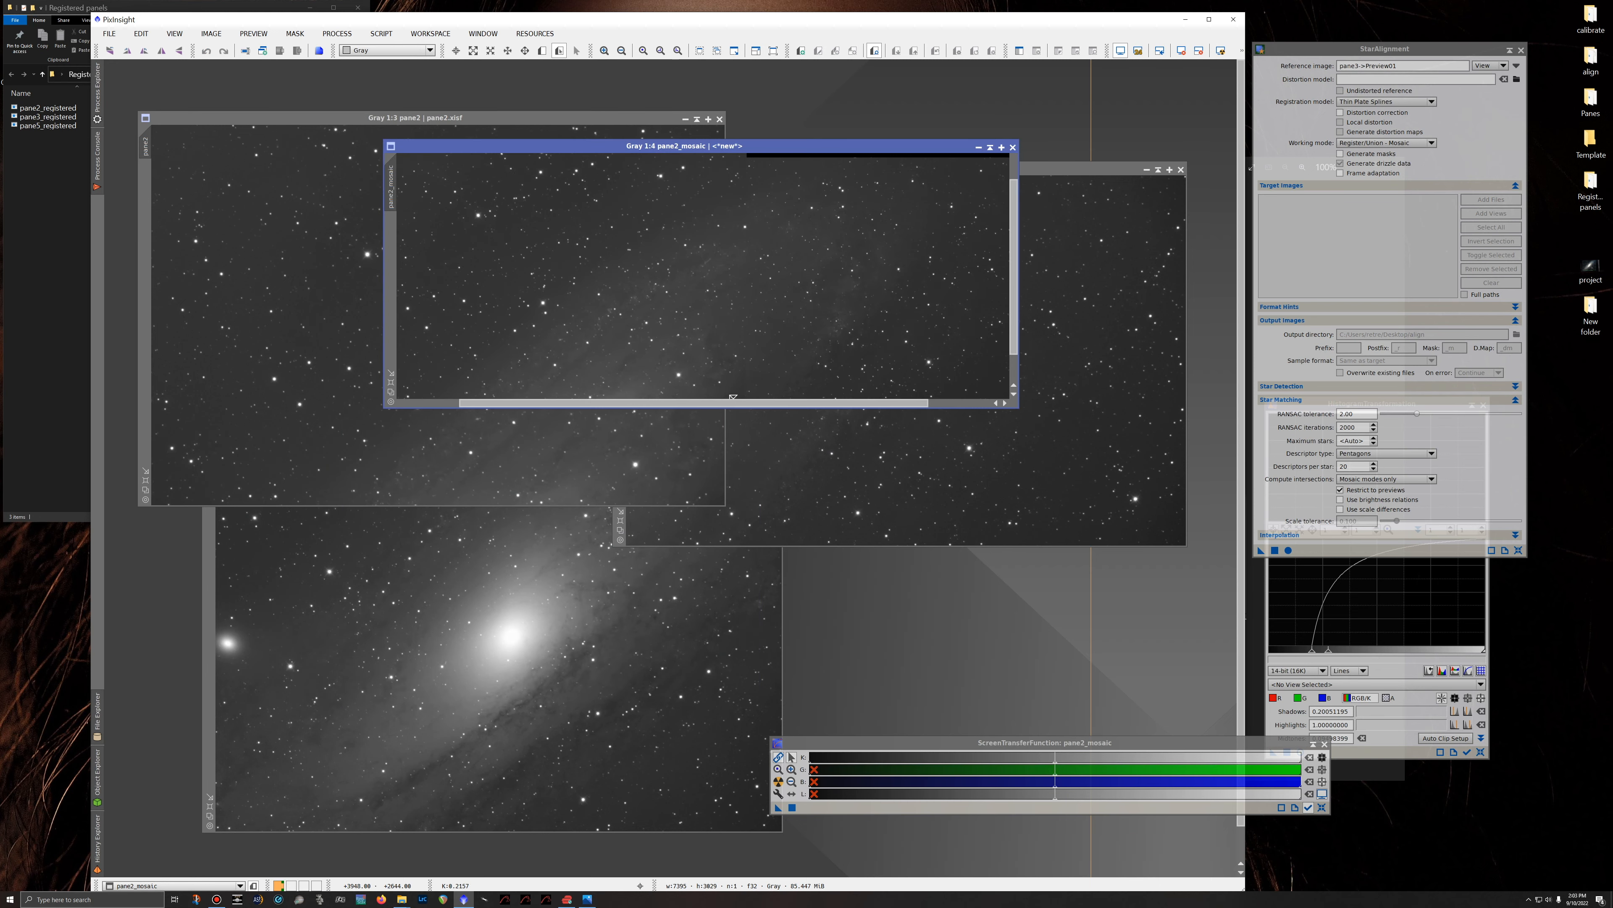
left_click(390, 372)
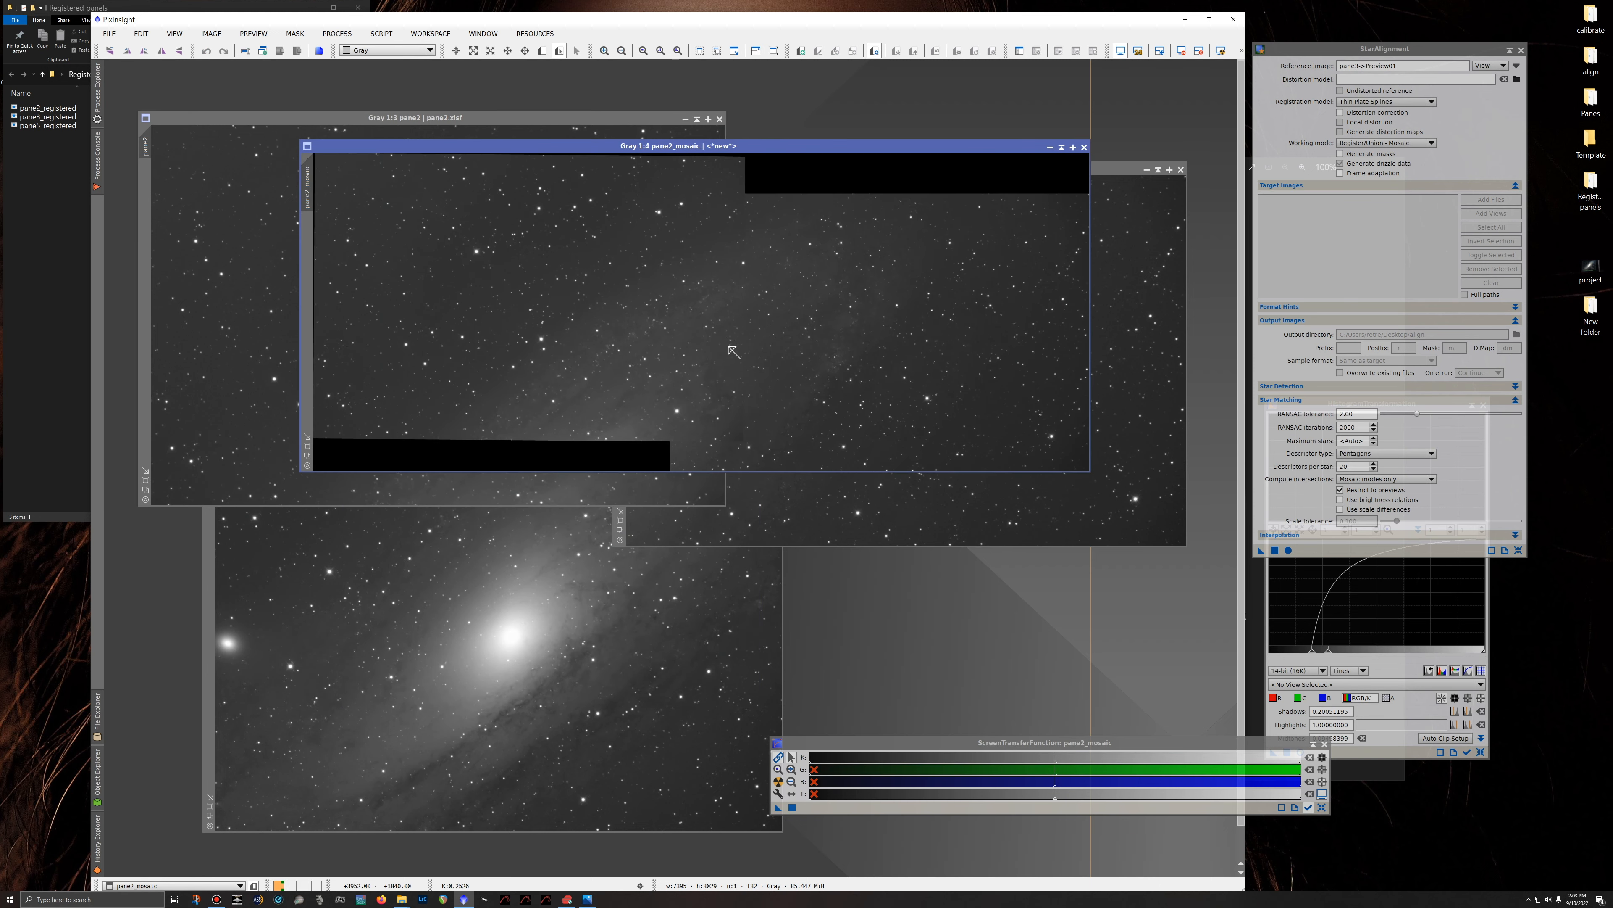
scroll(772, 420, "down", 2)
scroll(782, 416, "up", 5)
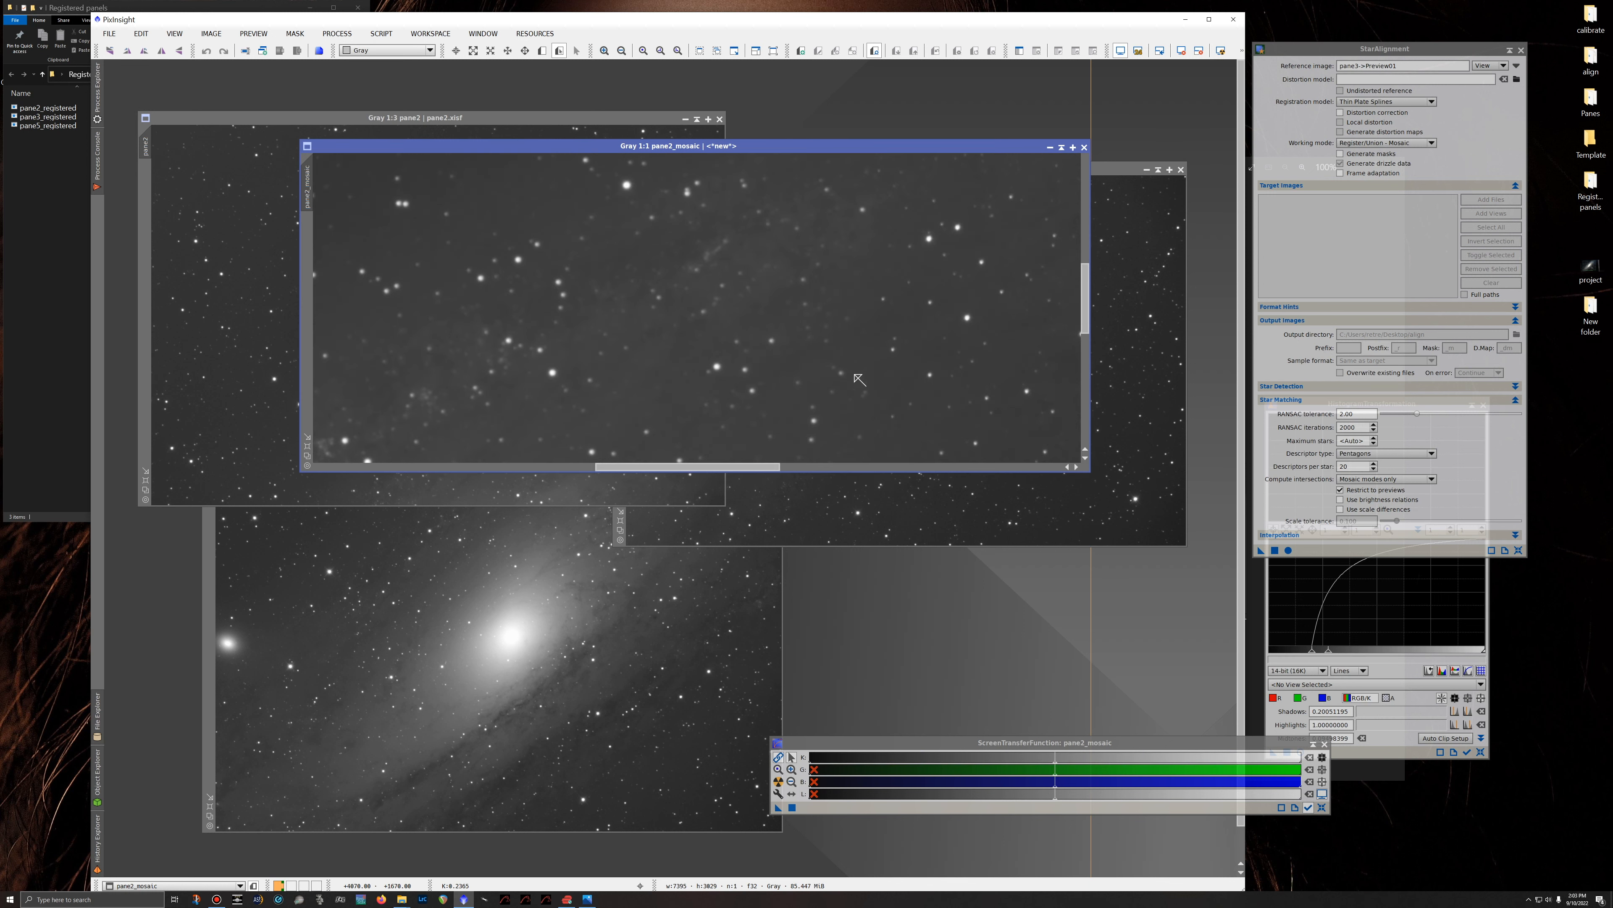
left_click_drag(731, 467, 770, 467)
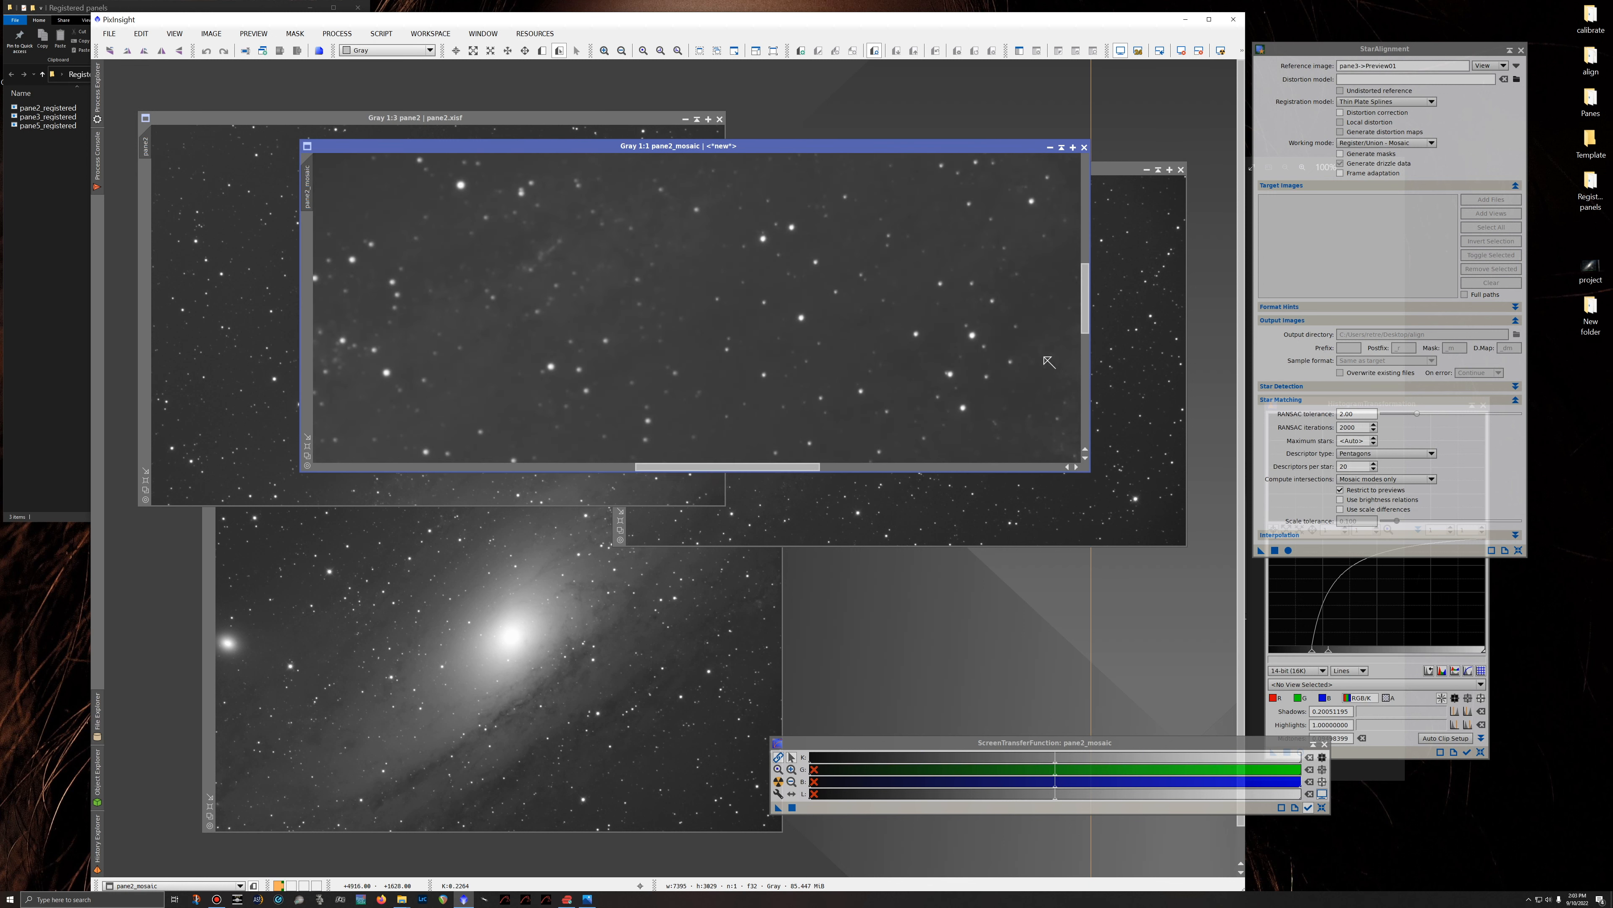
left_click_drag(1079, 311, 1092, 425)
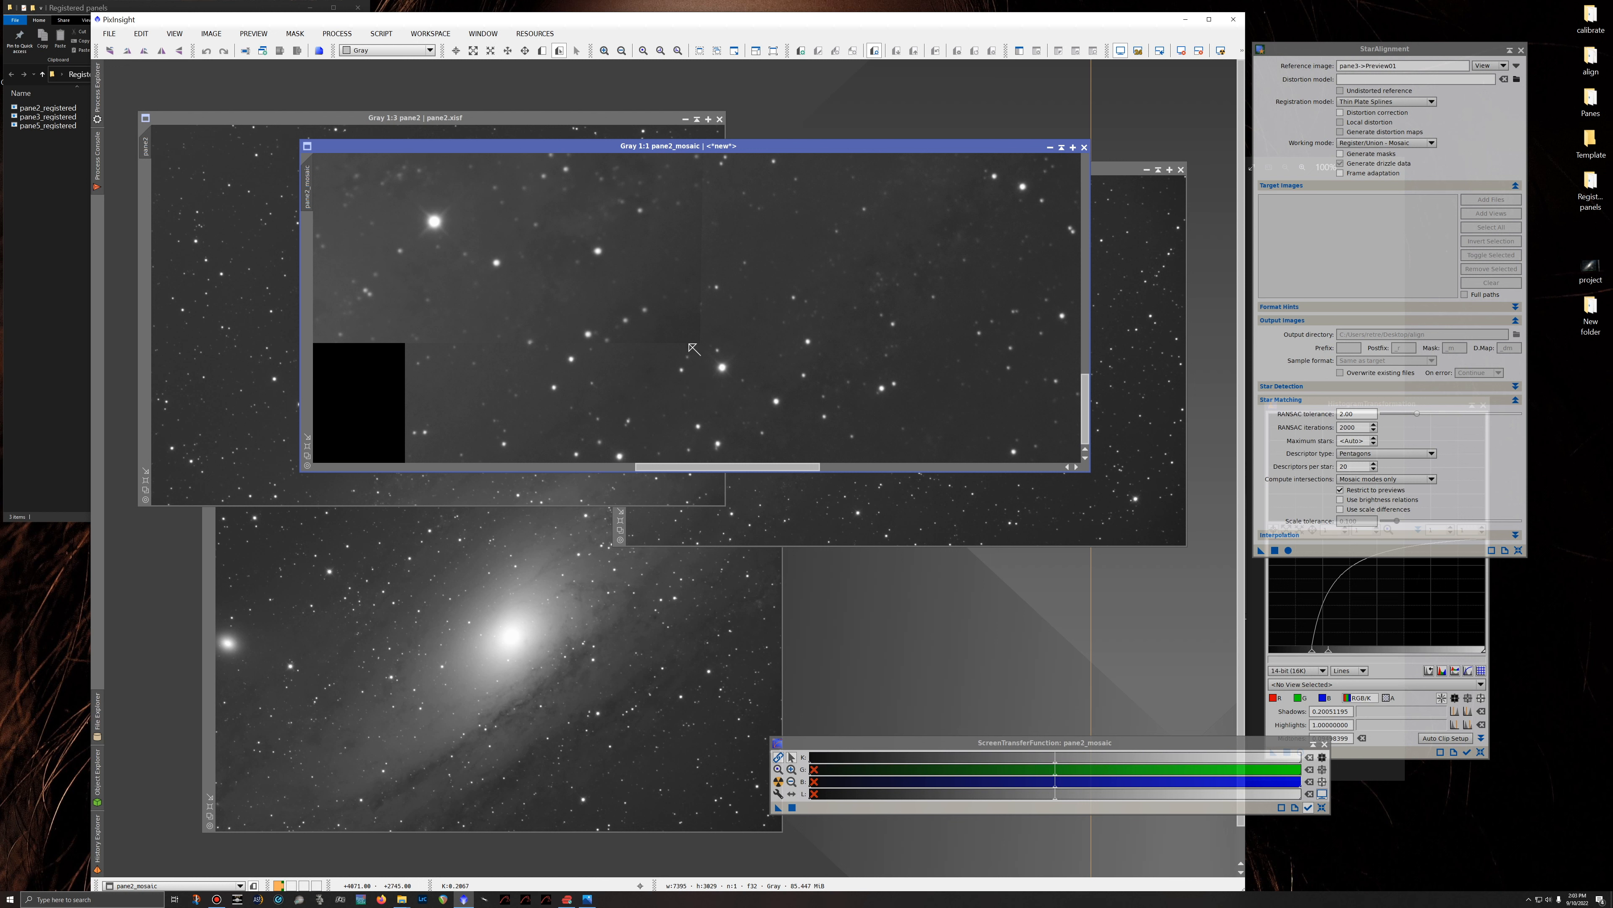
scroll(865, 321, "down", 1)
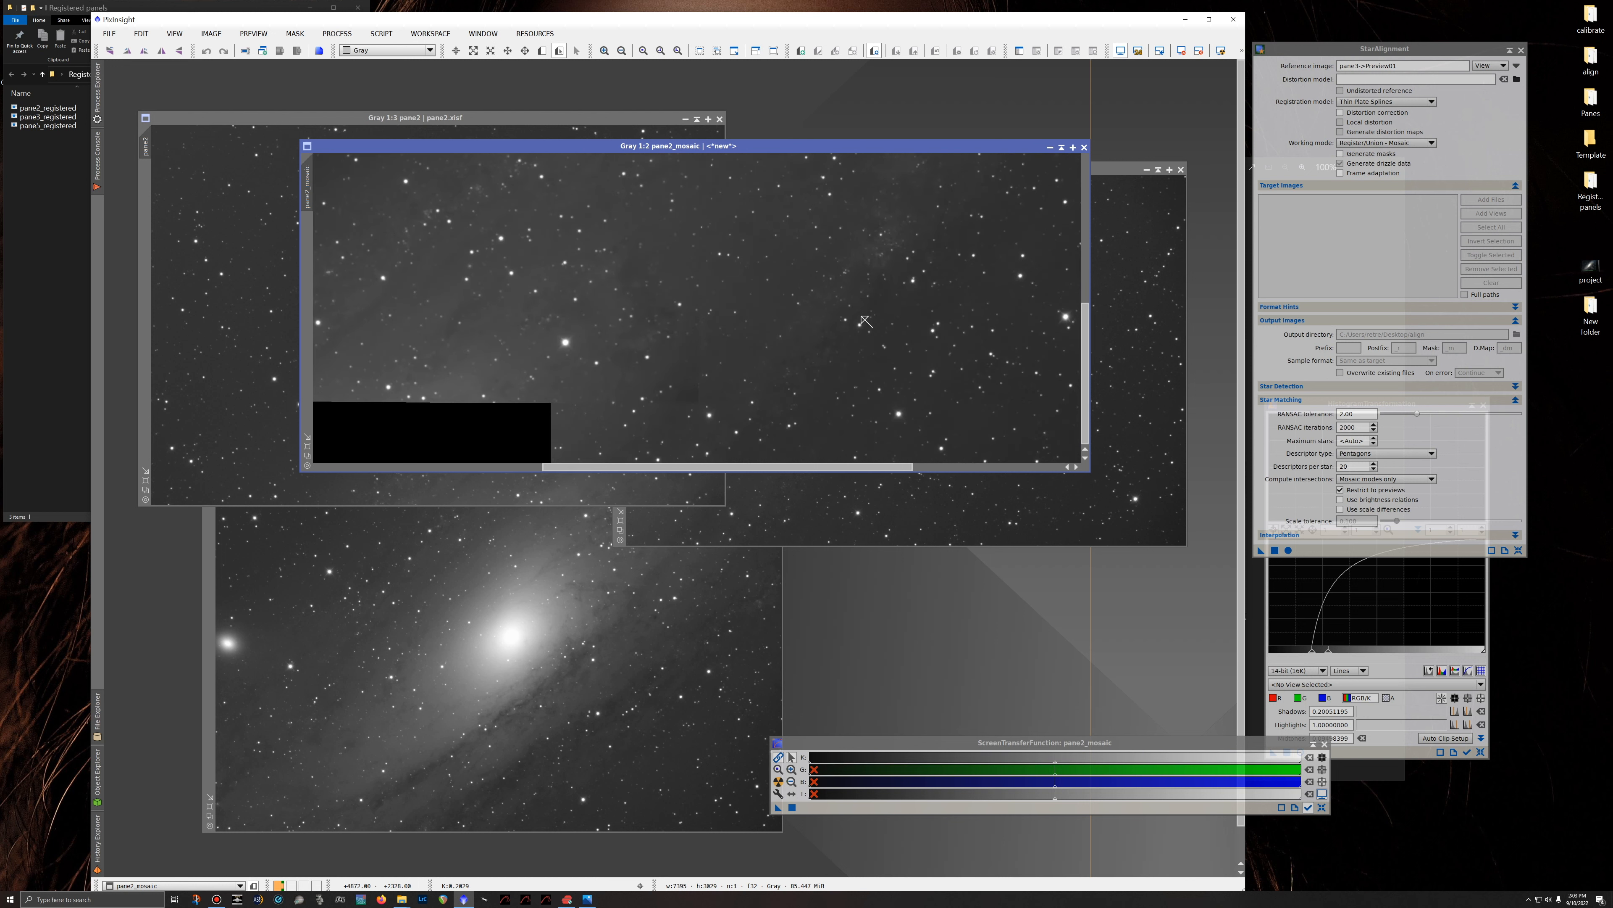
scroll(853, 319, "down", 1)
scroll(852, 319, "up", 1)
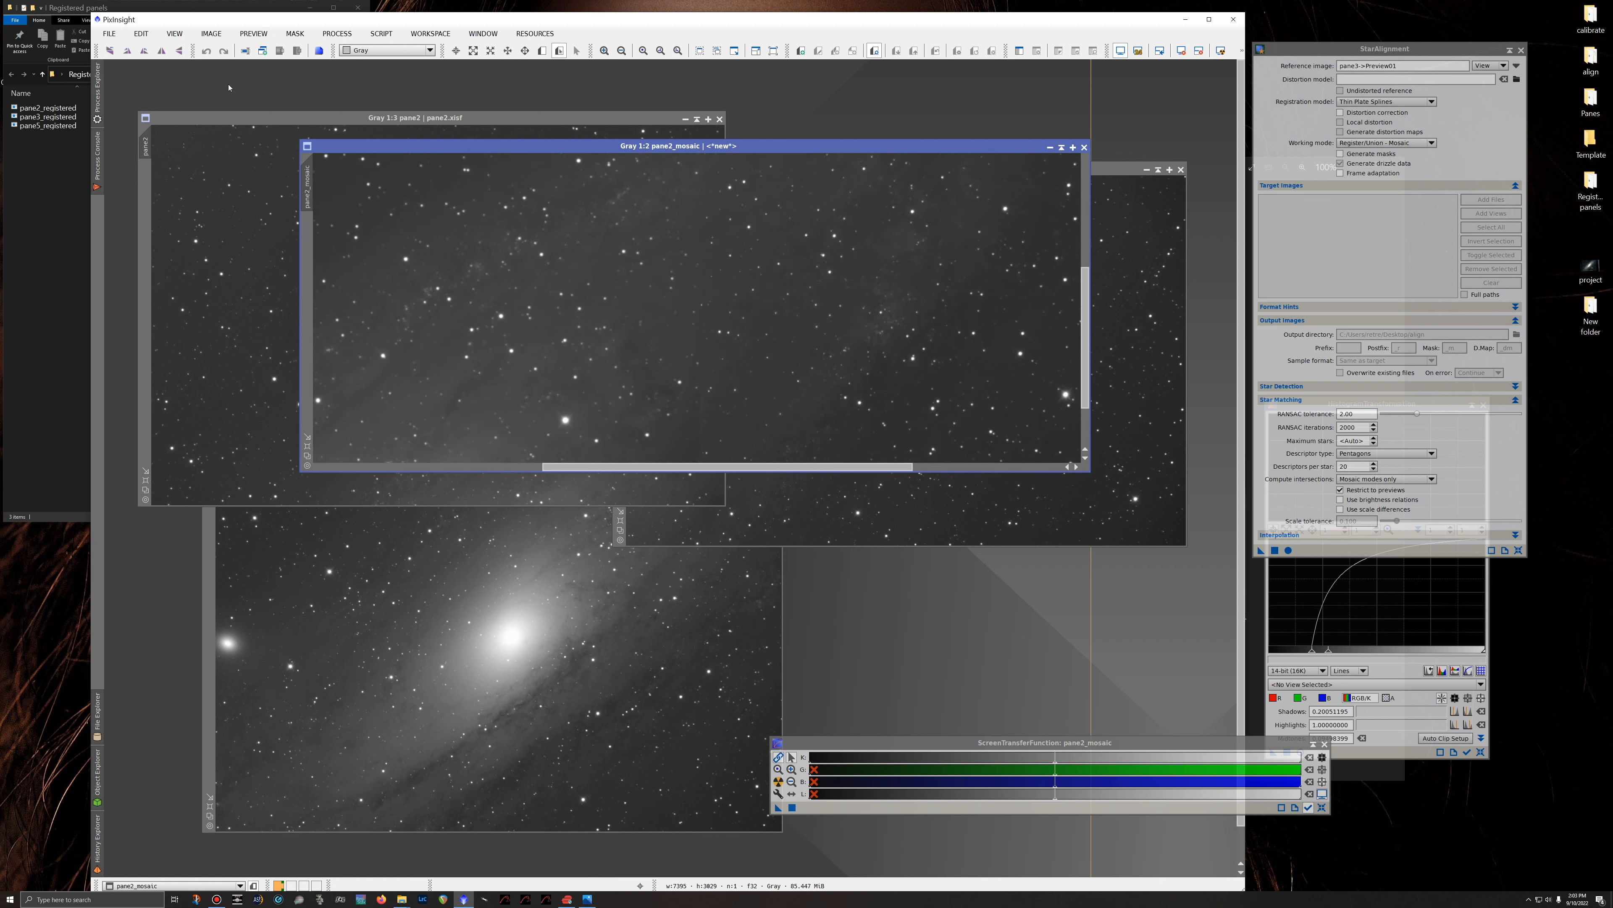
scroll(634, 242, "up", 1)
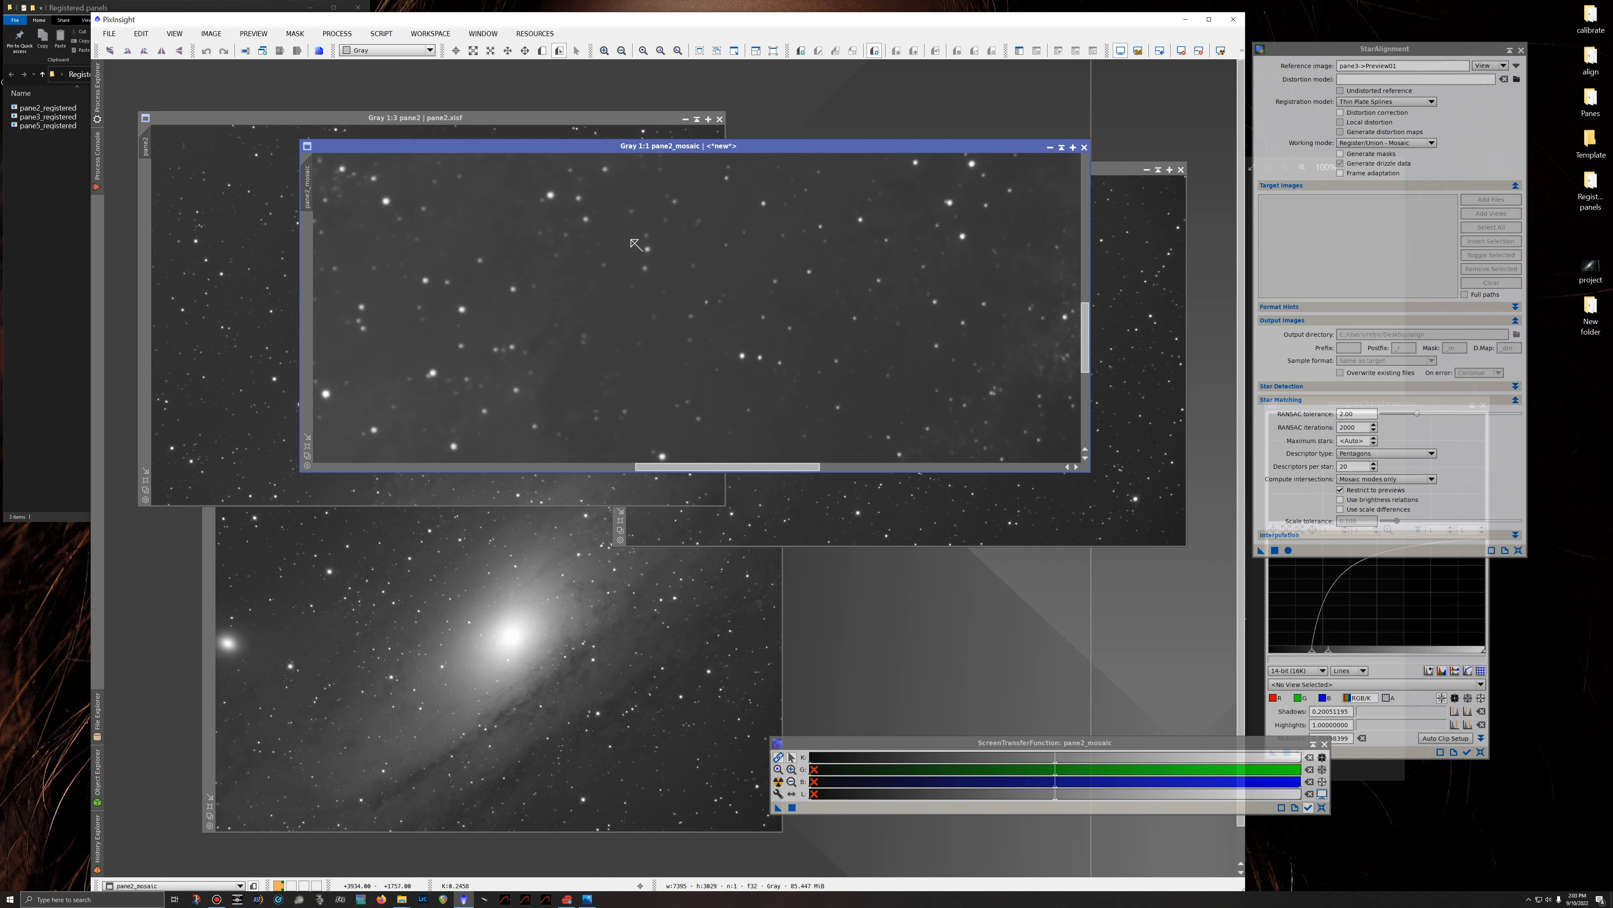
scroll(635, 244, "down", 3)
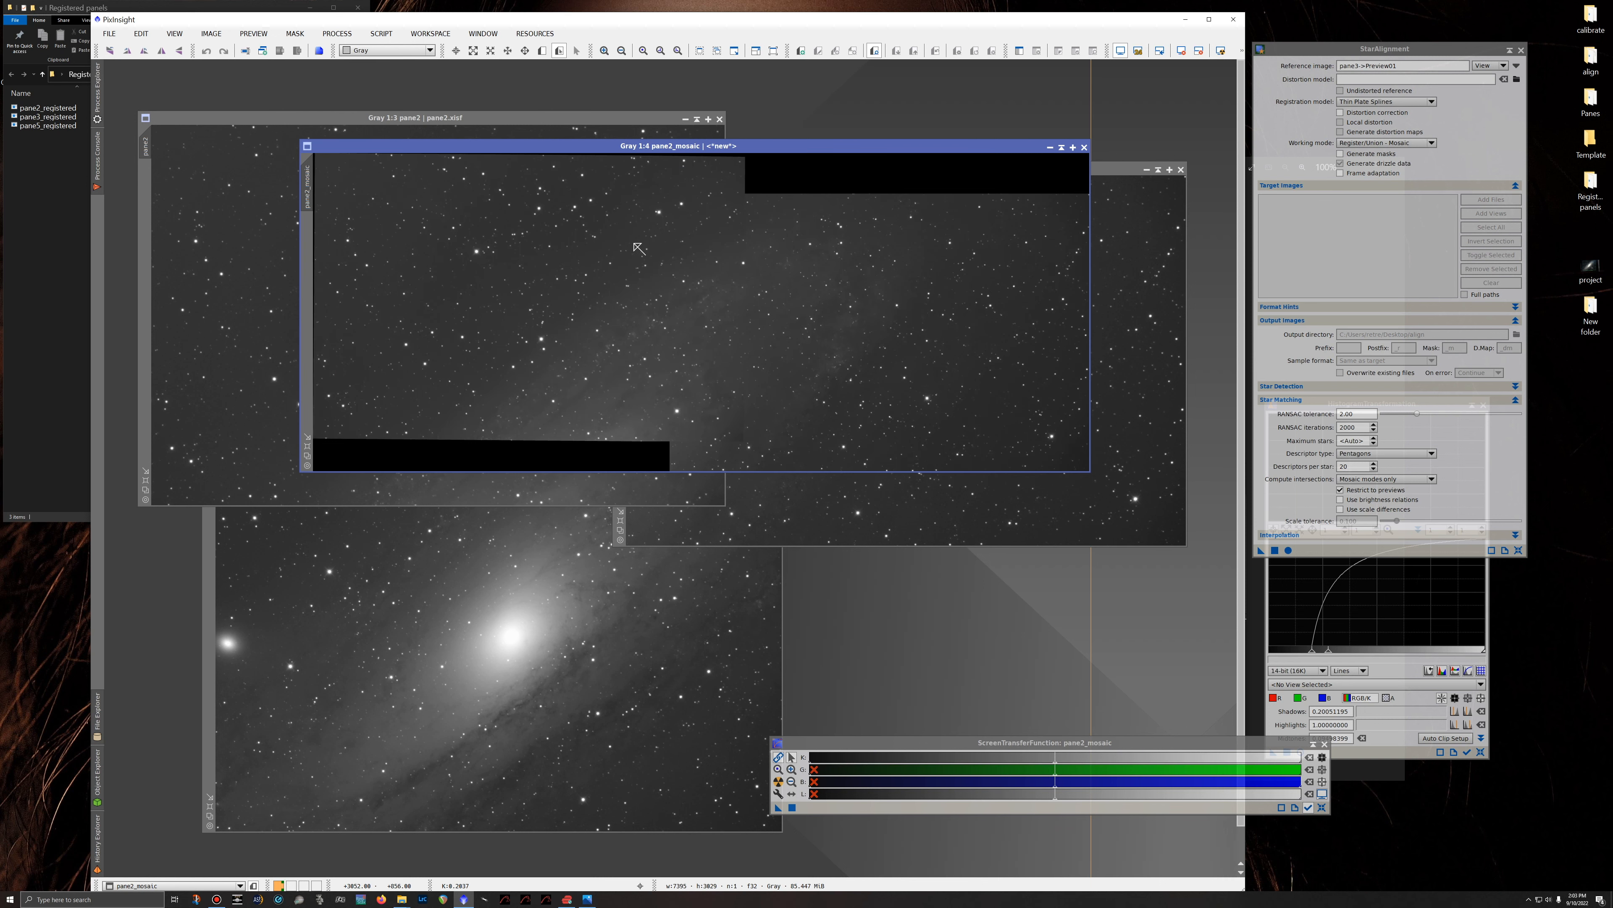
scroll(637, 247, "down", 1)
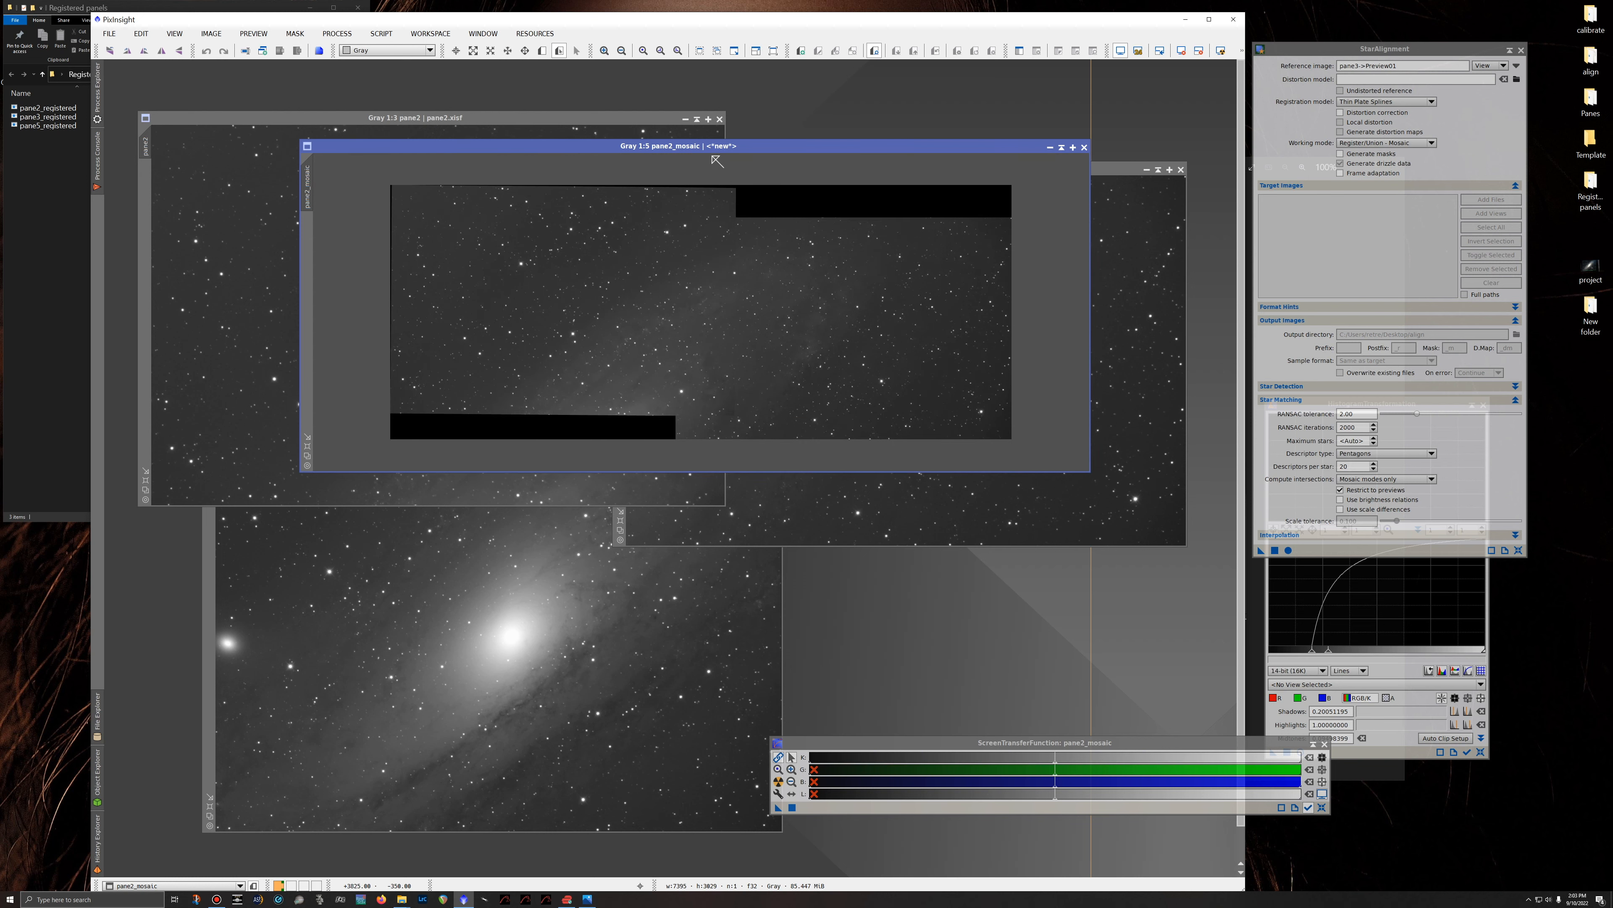
left_click_drag(656, 147, 578, 139)
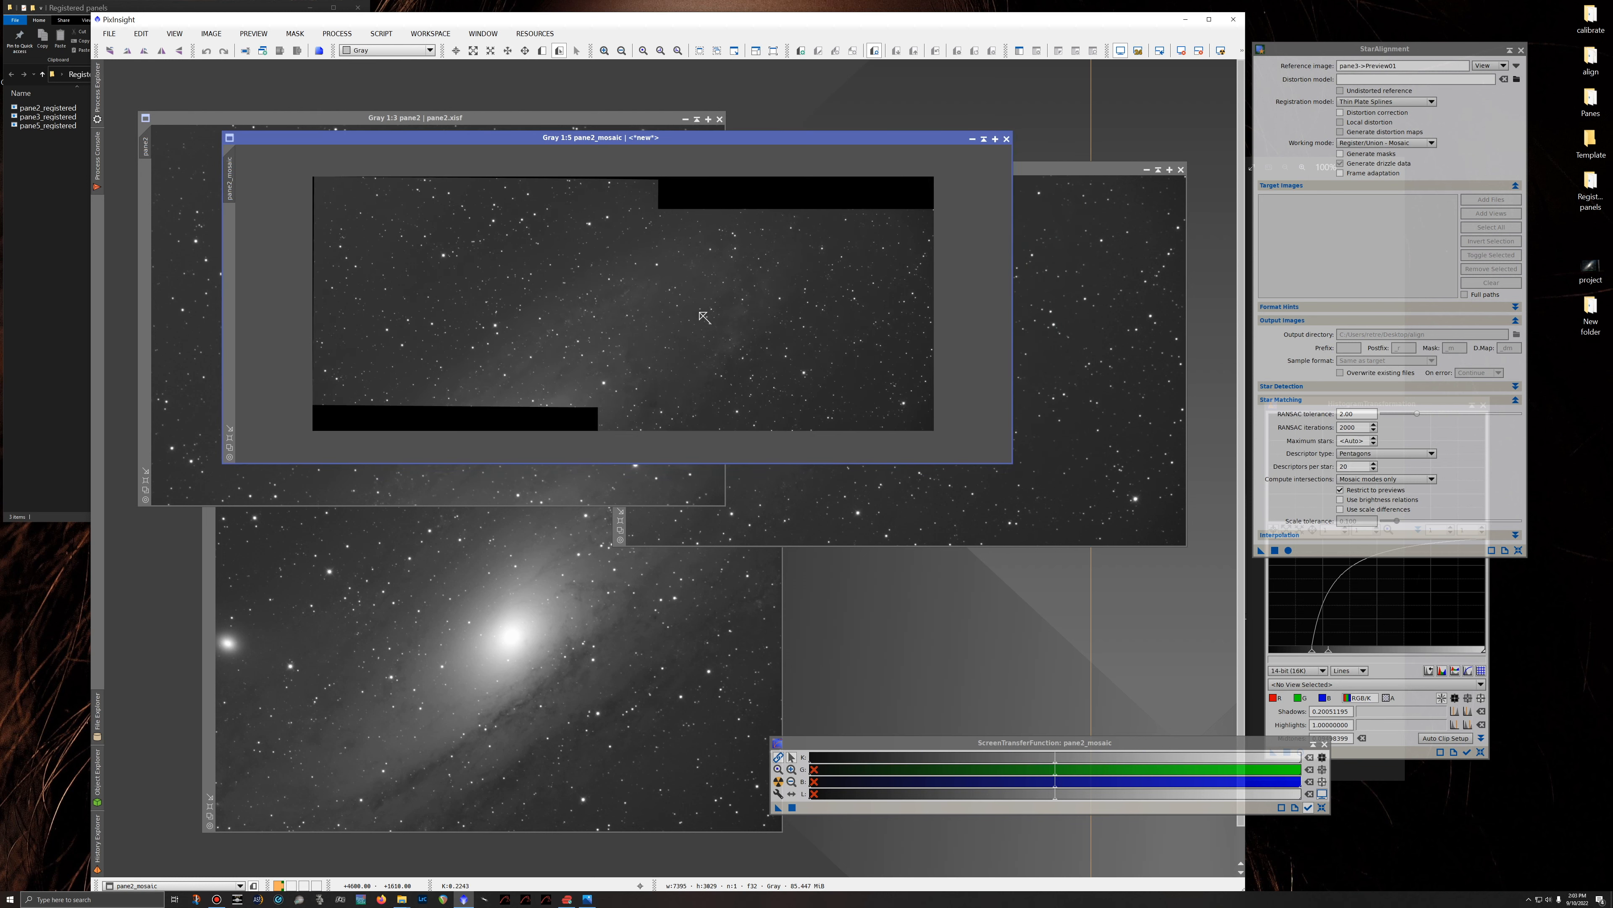
scroll(709, 323, "up", 2)
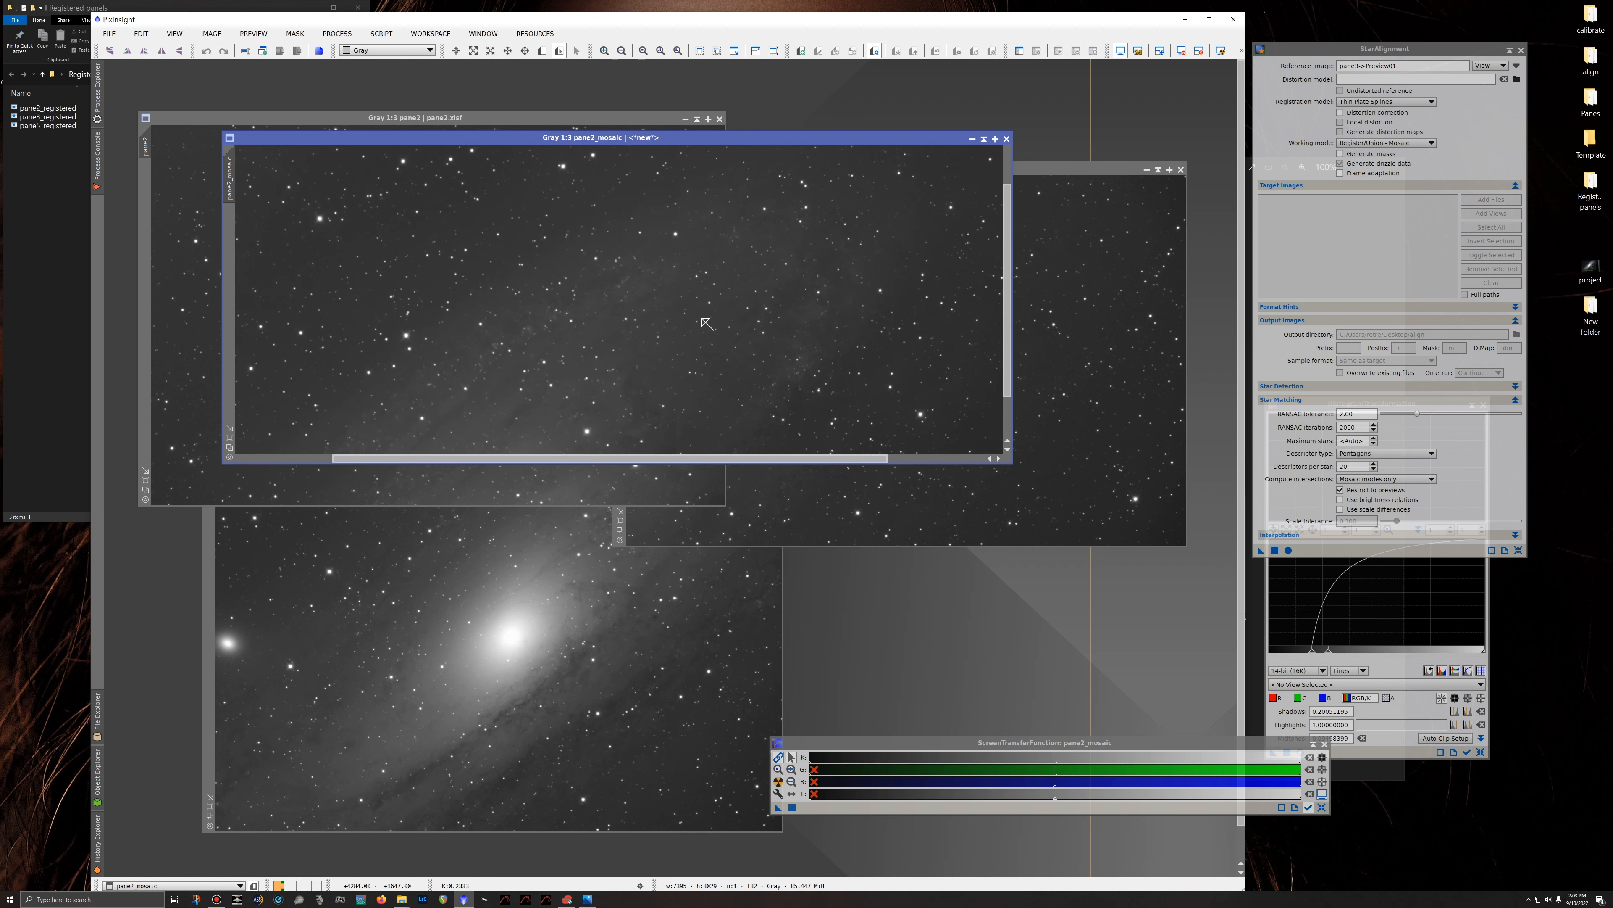
left_click(230, 427)
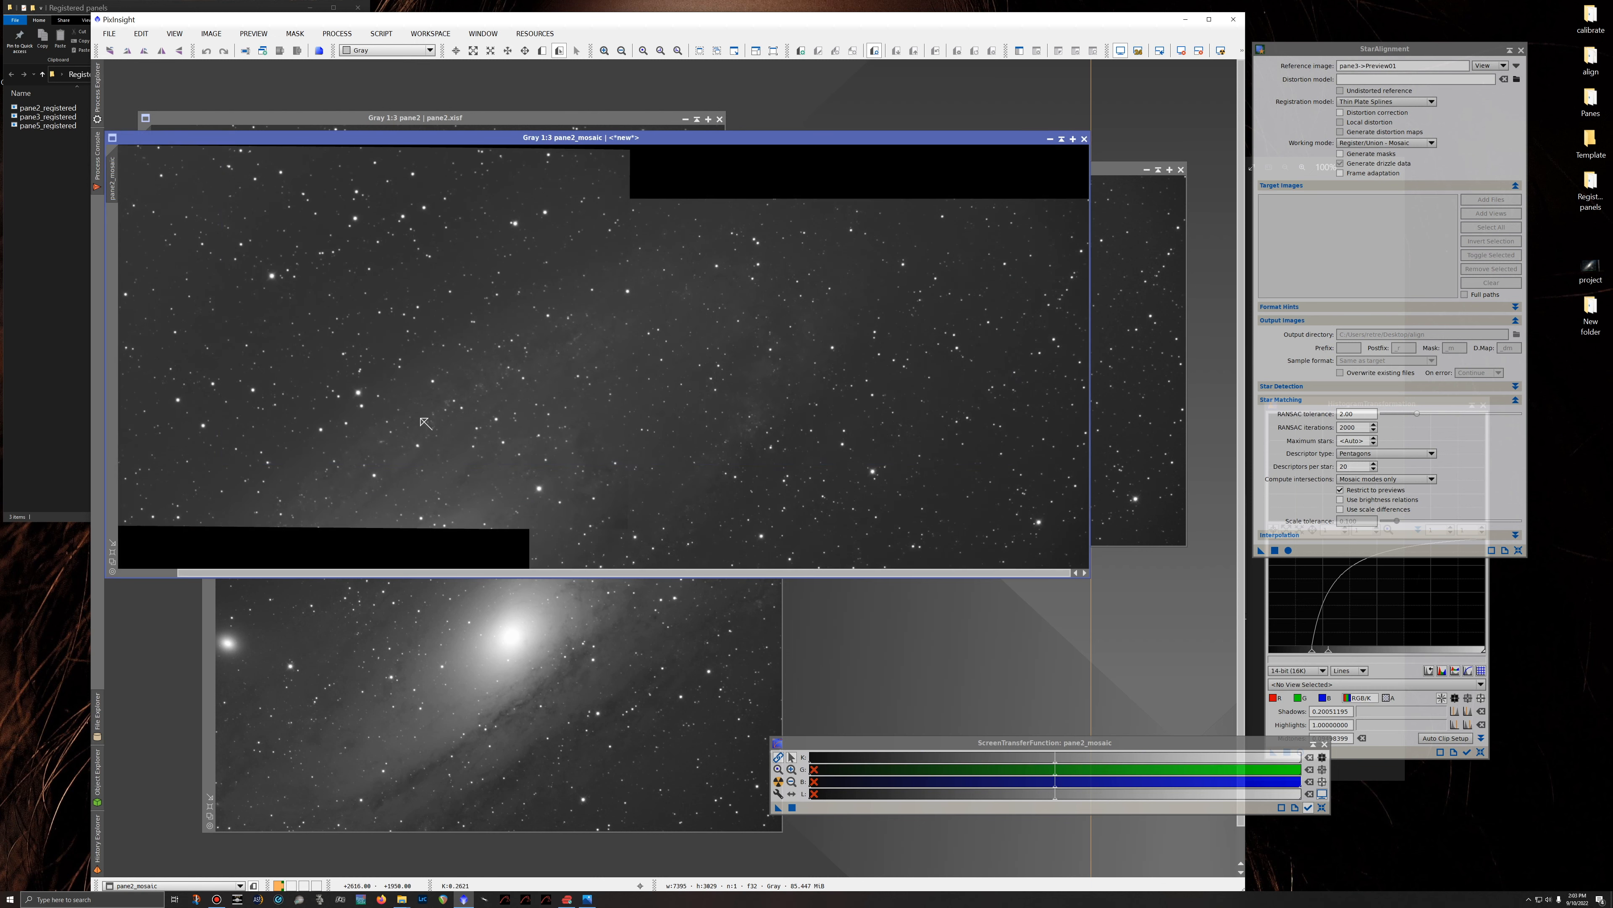
Create a wide, short preview along the lower edge of pane2_mosaic's image area, covering the strip that overlaps pane5.
left_click_drag(568, 138, 648, 94)
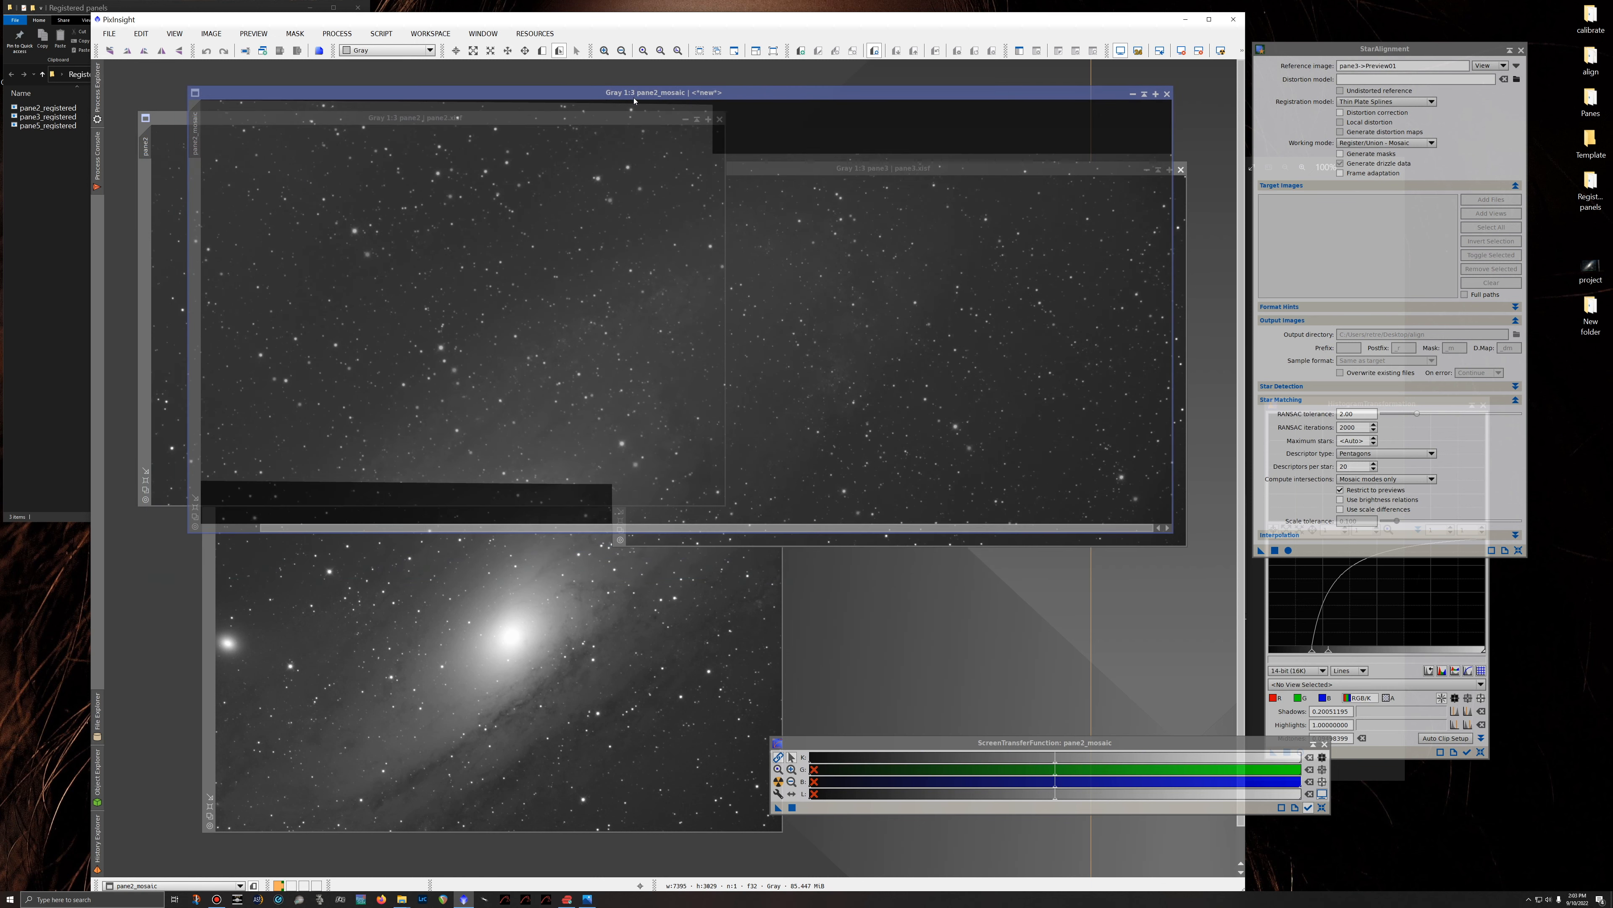
left_click(219, 576)
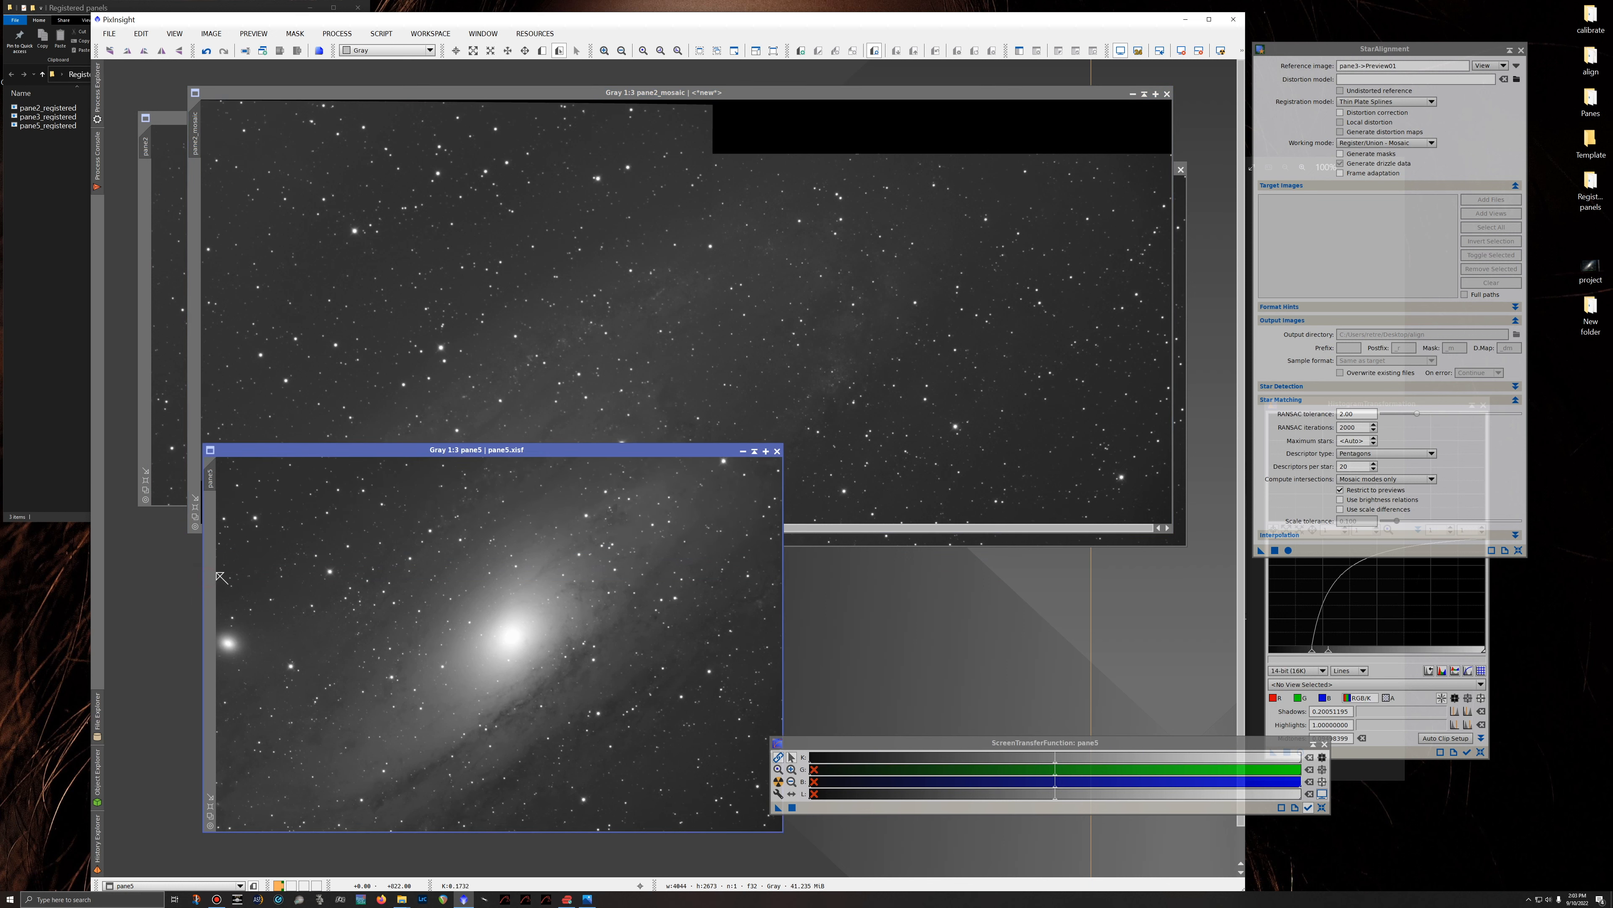
left_click_drag(398, 454, 286, 435)
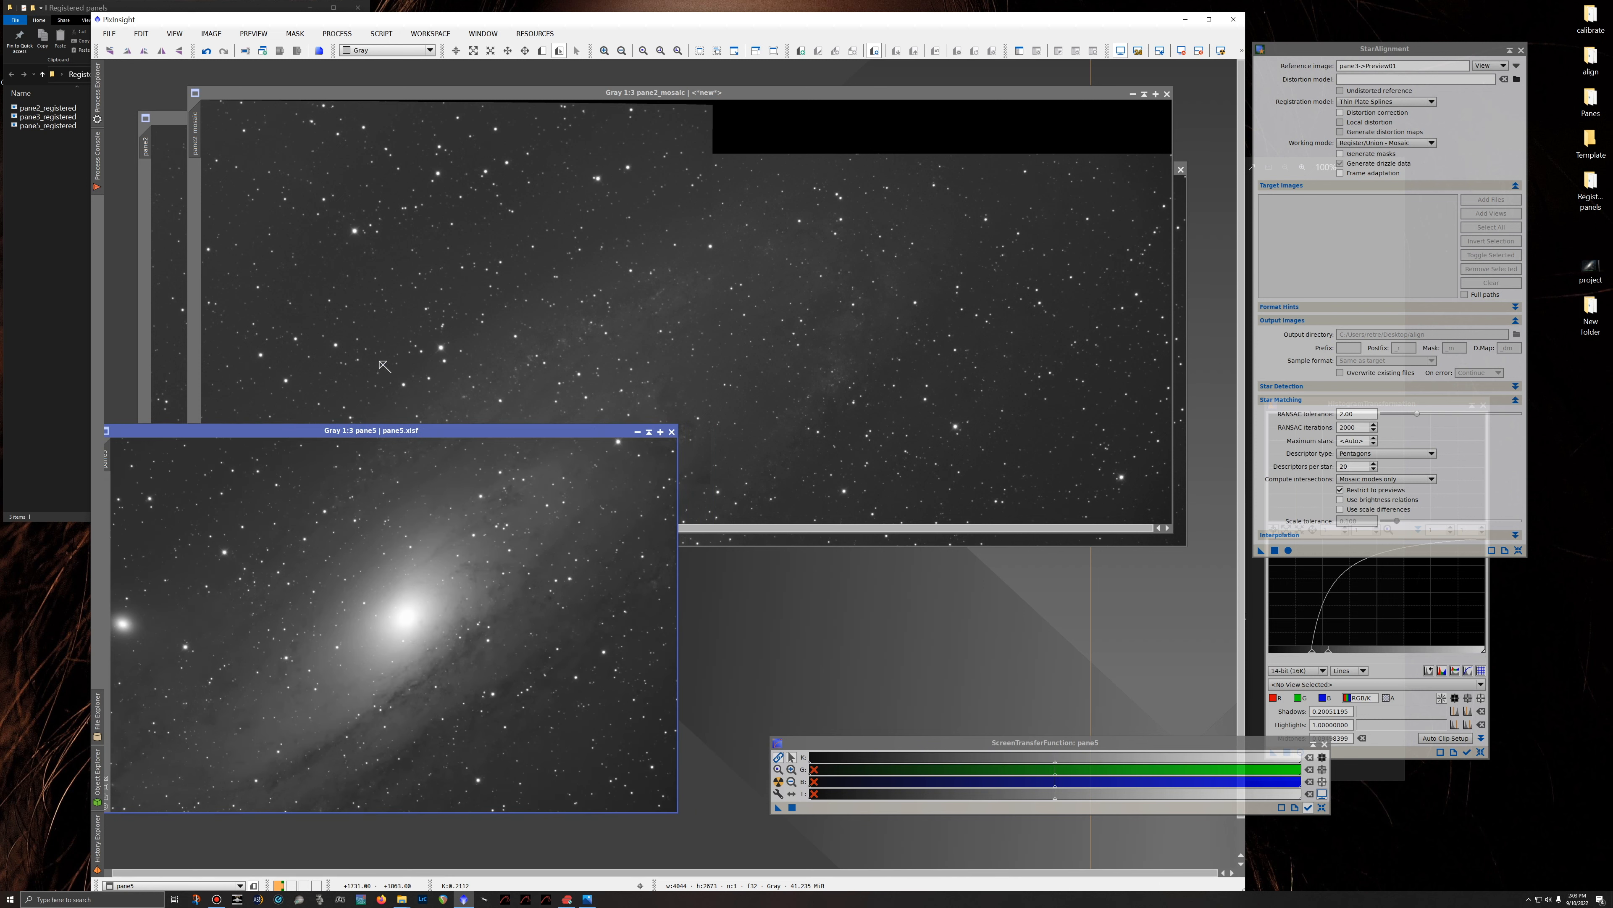
left_click(412, 93)
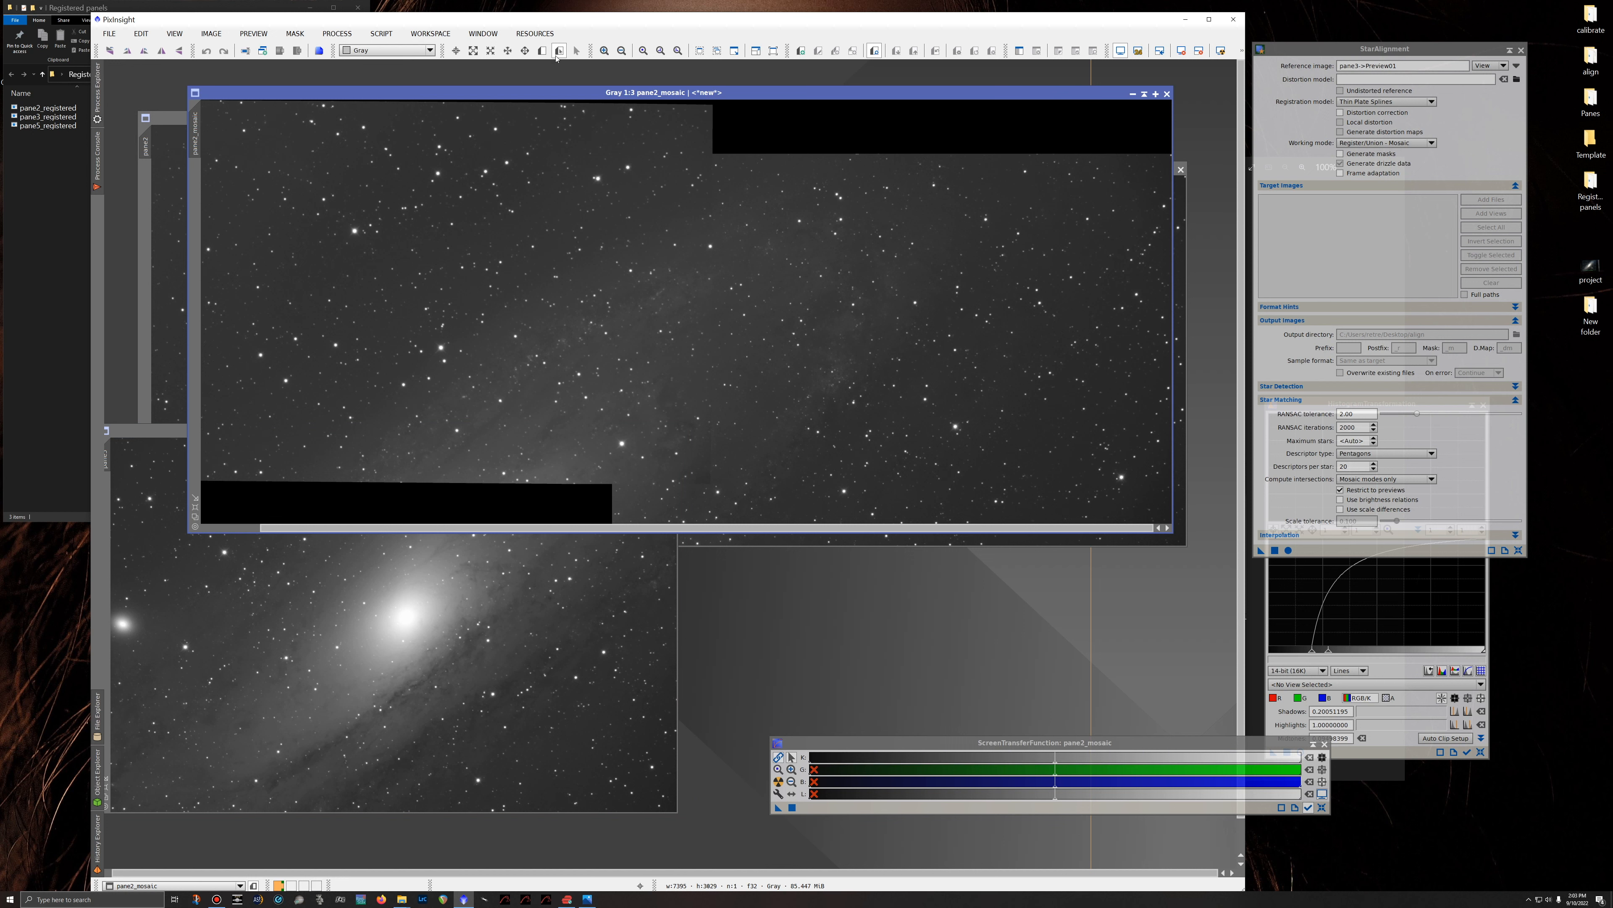
left_click(543, 52)
left_click_drag(202, 438, 676, 481)
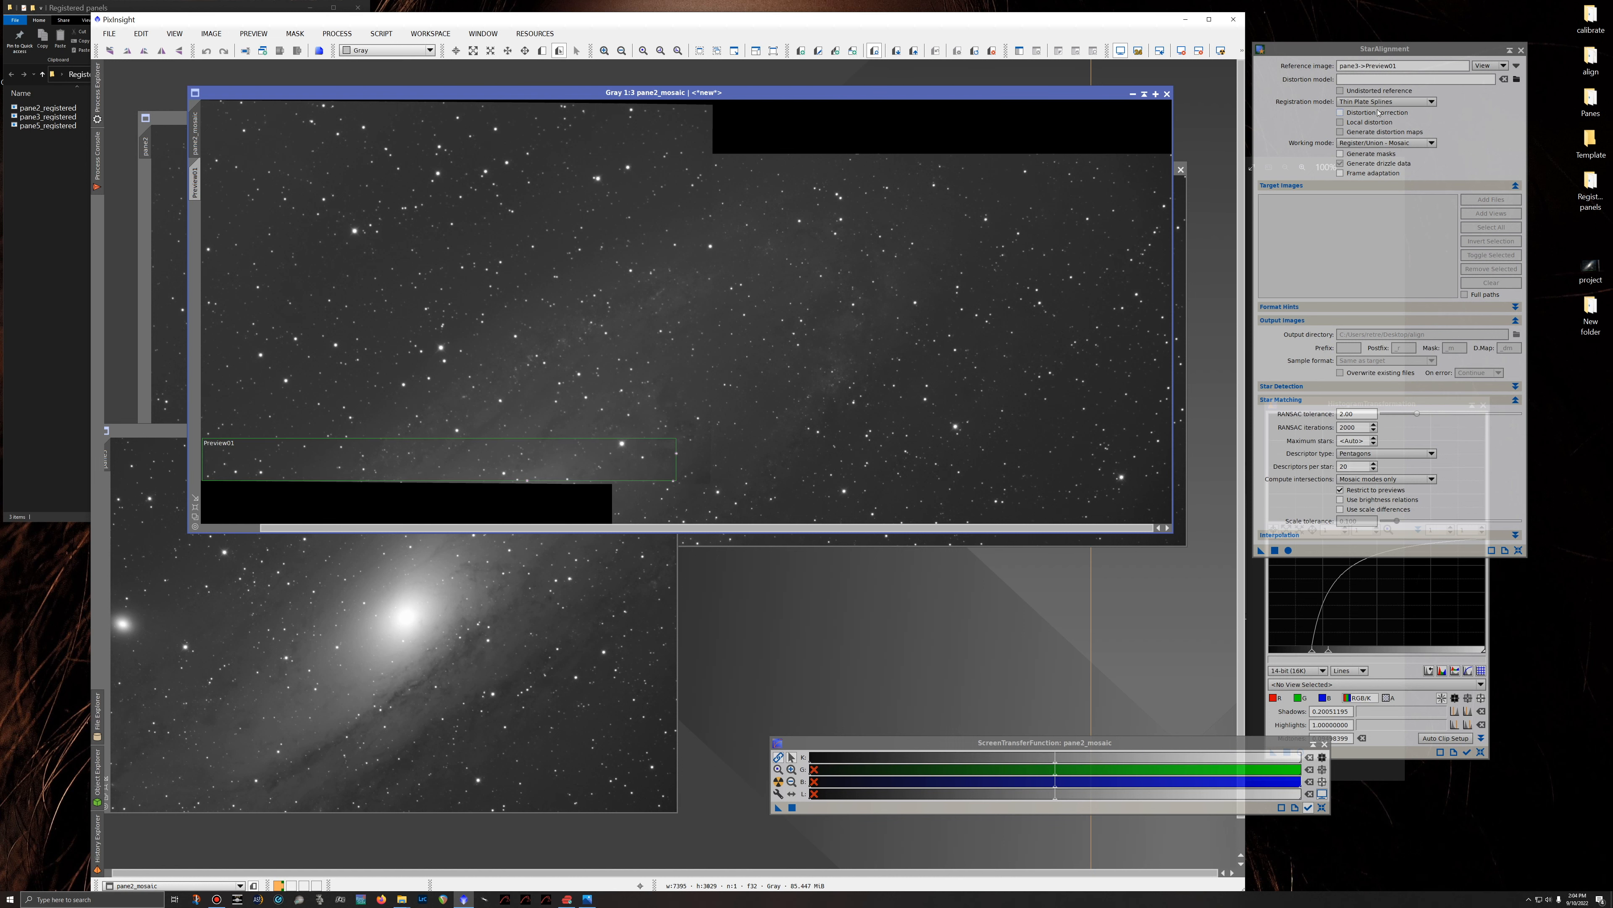
Choose pane2_mosaic->Preview01 as the StarAlignment reference view and apply the process to pane5 to extend the mosaic.
left_click(1520, 67)
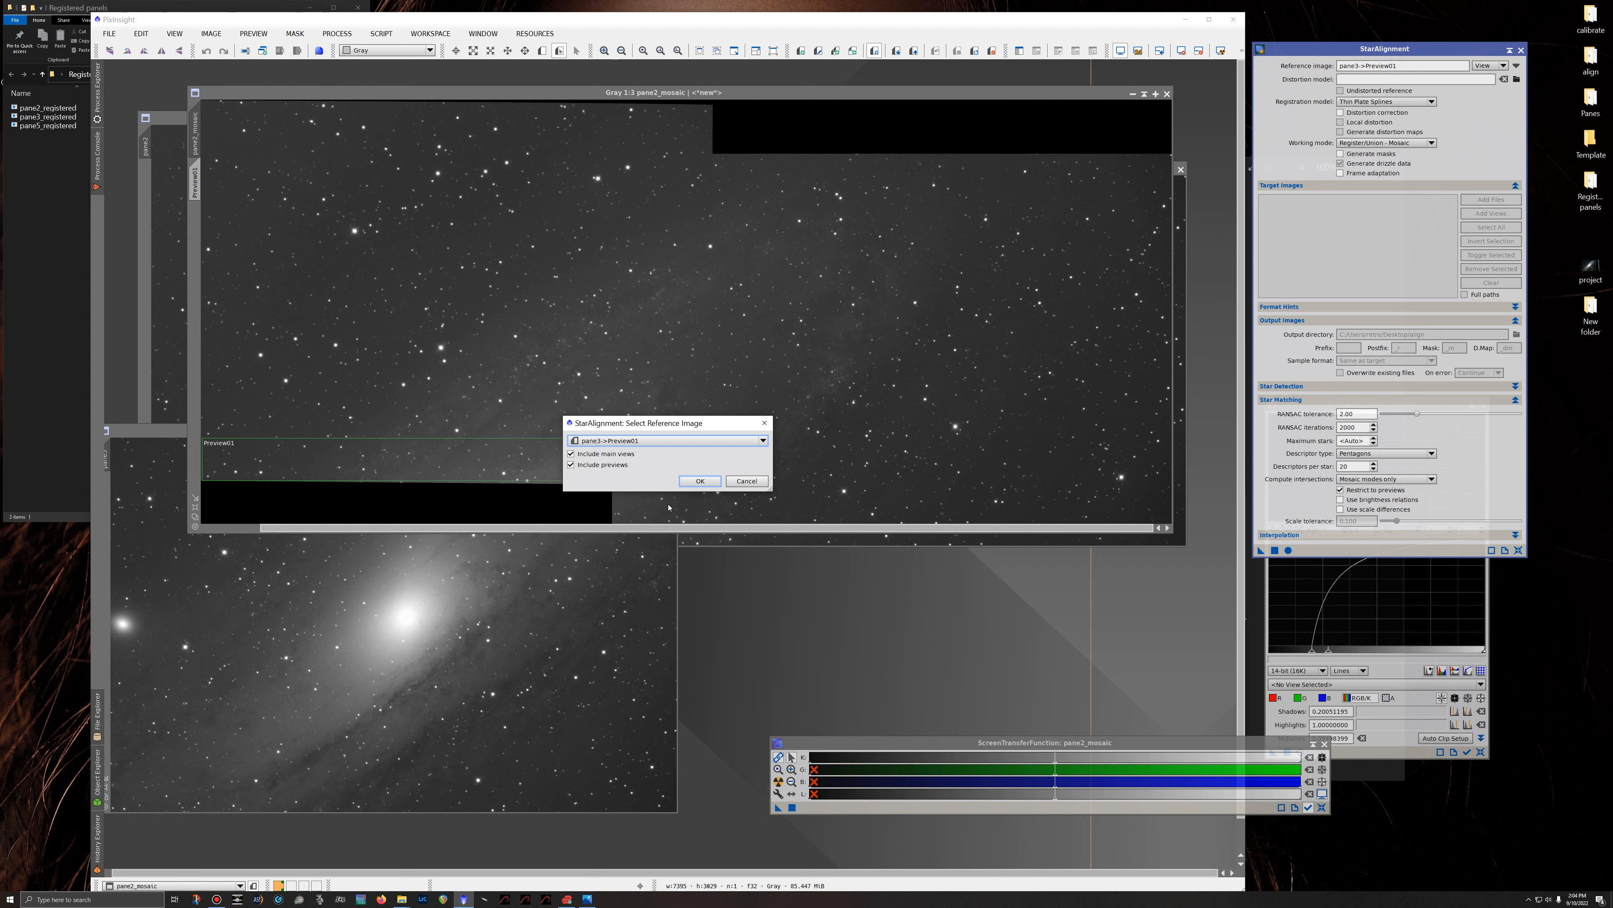
left_click(642, 441)
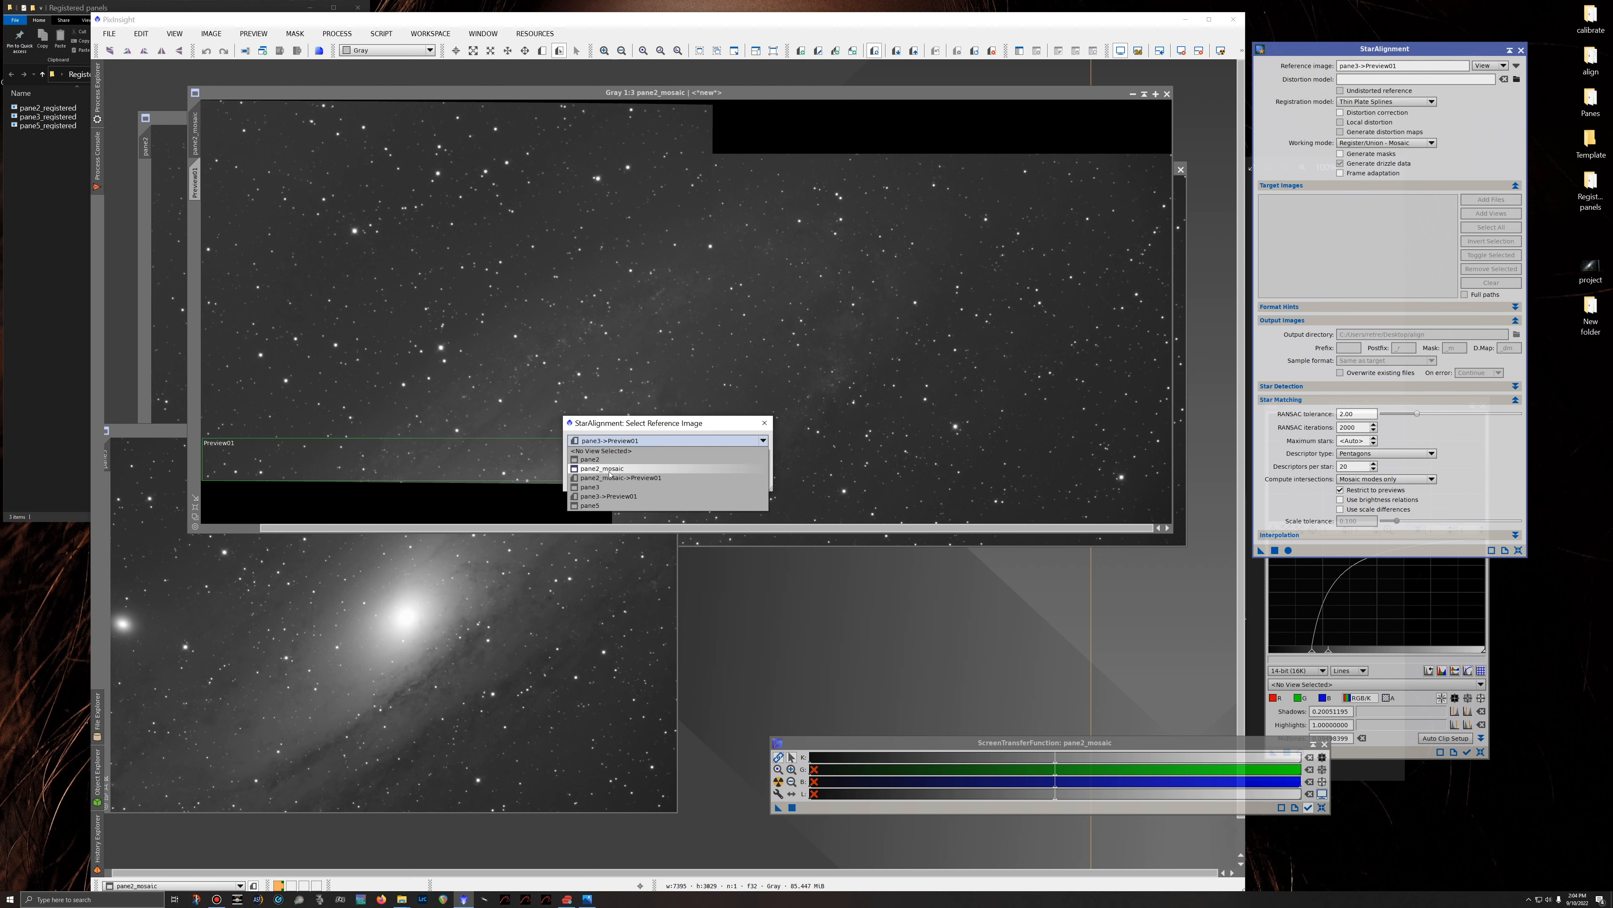
left_click(599, 478)
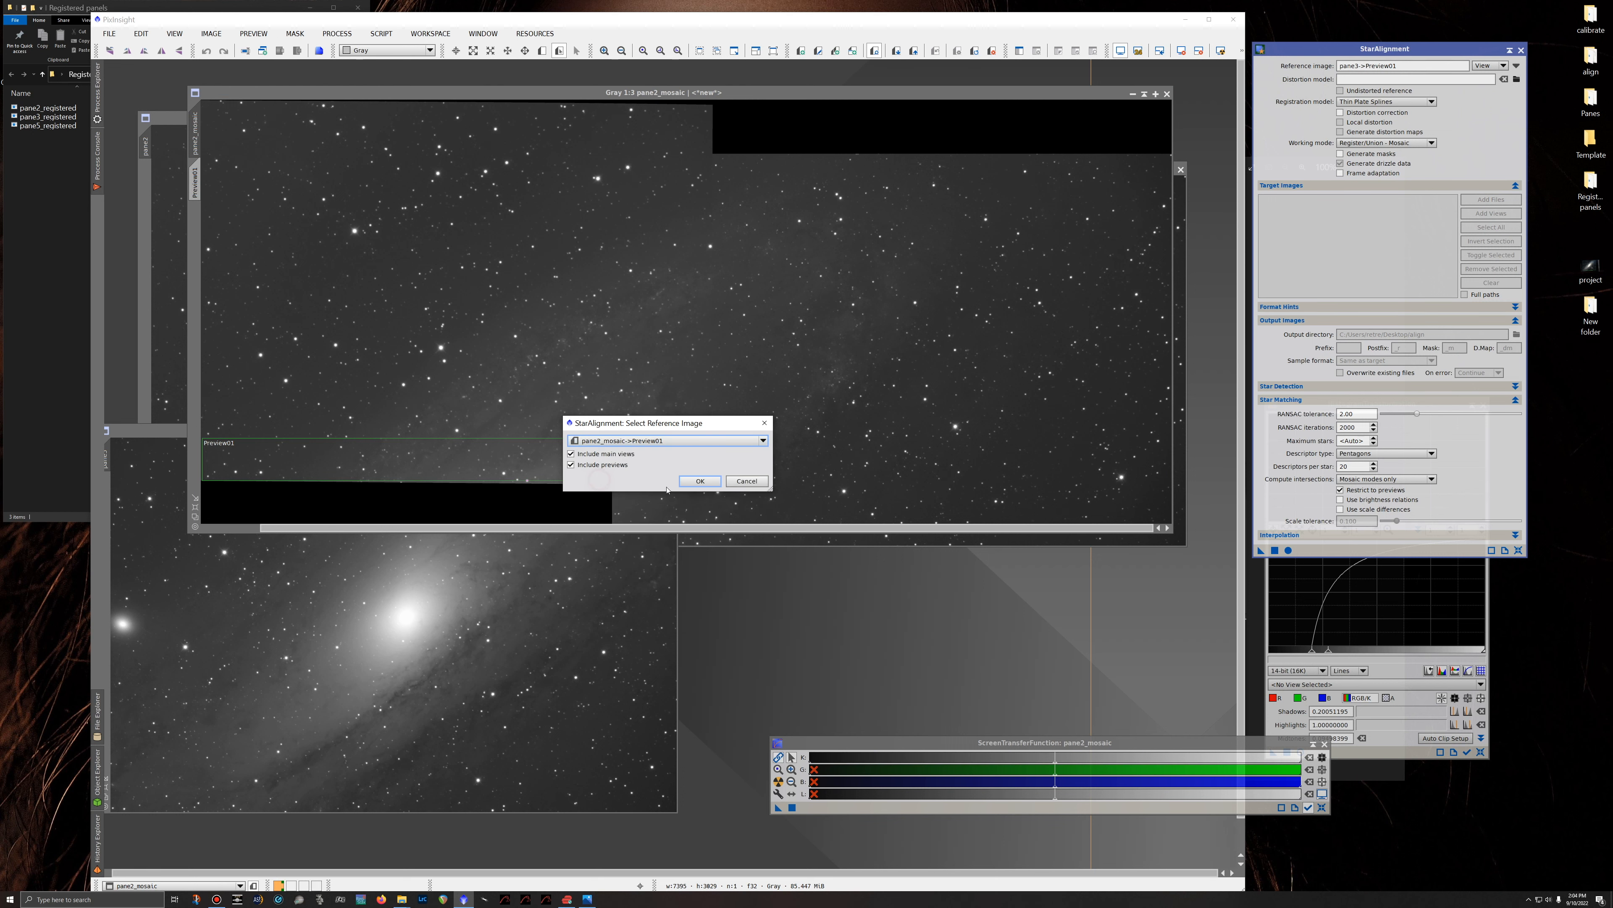
left_click(699, 482)
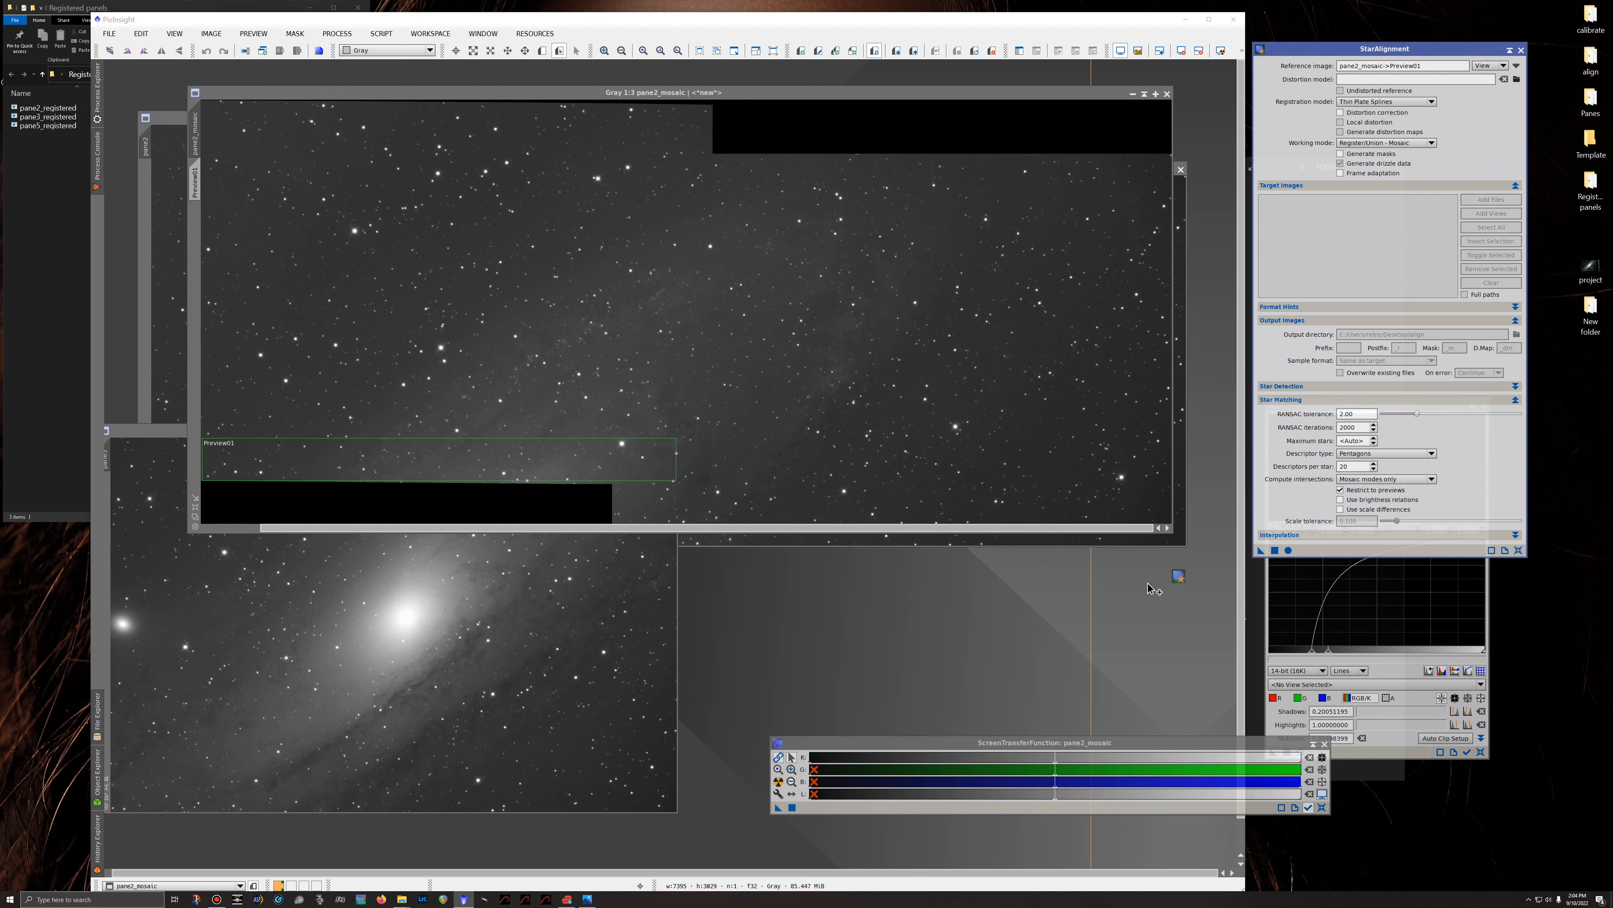
left_click(520, 657)
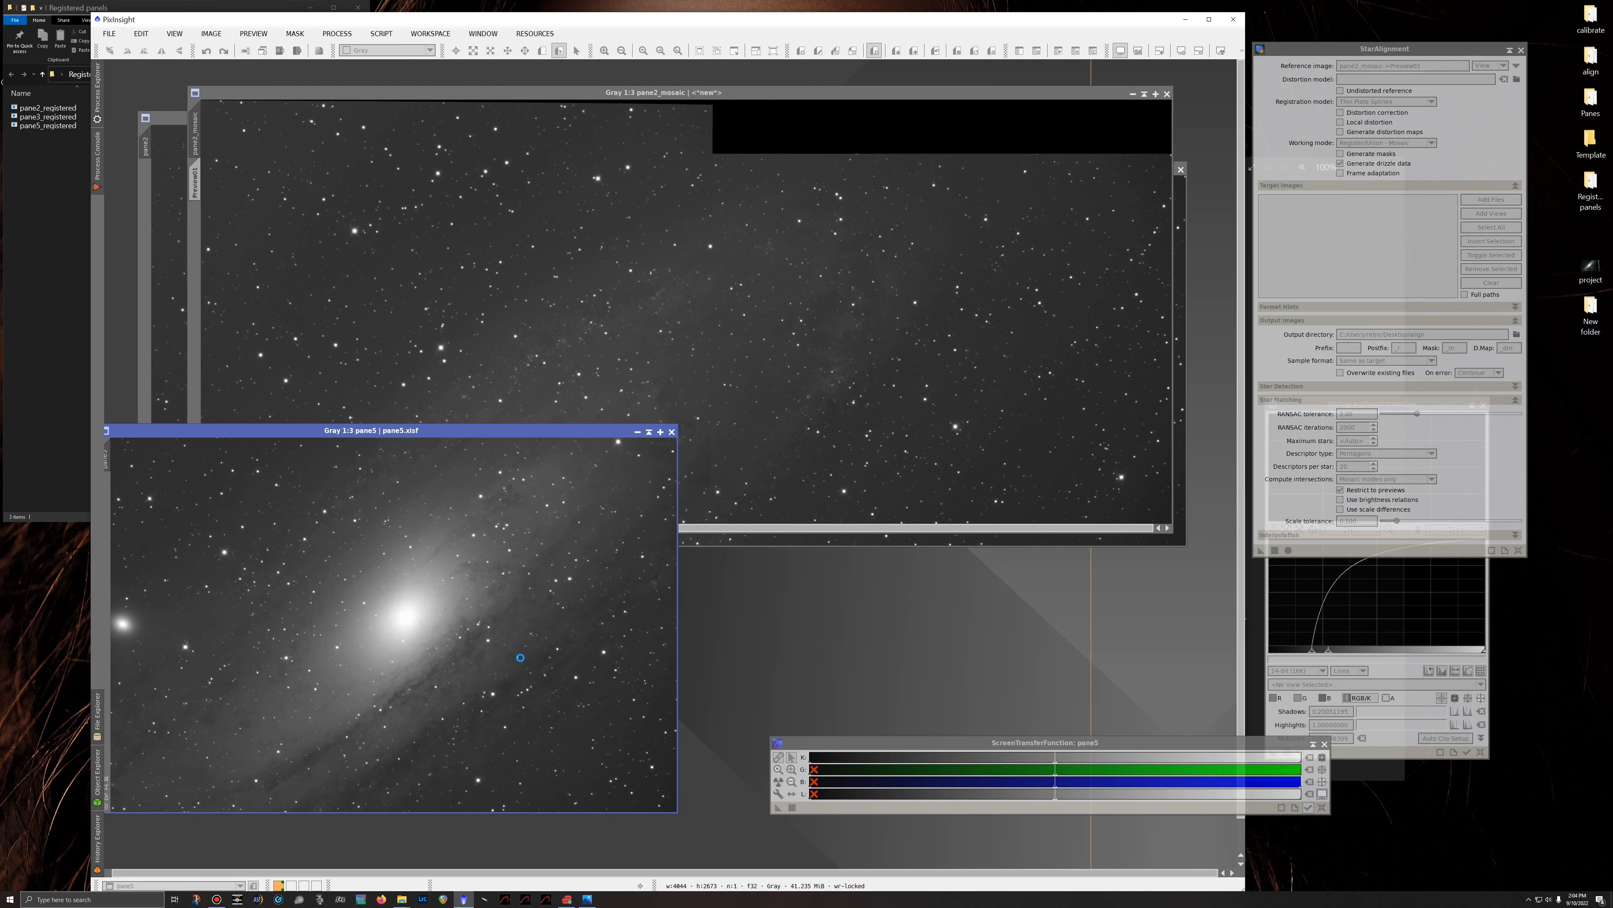
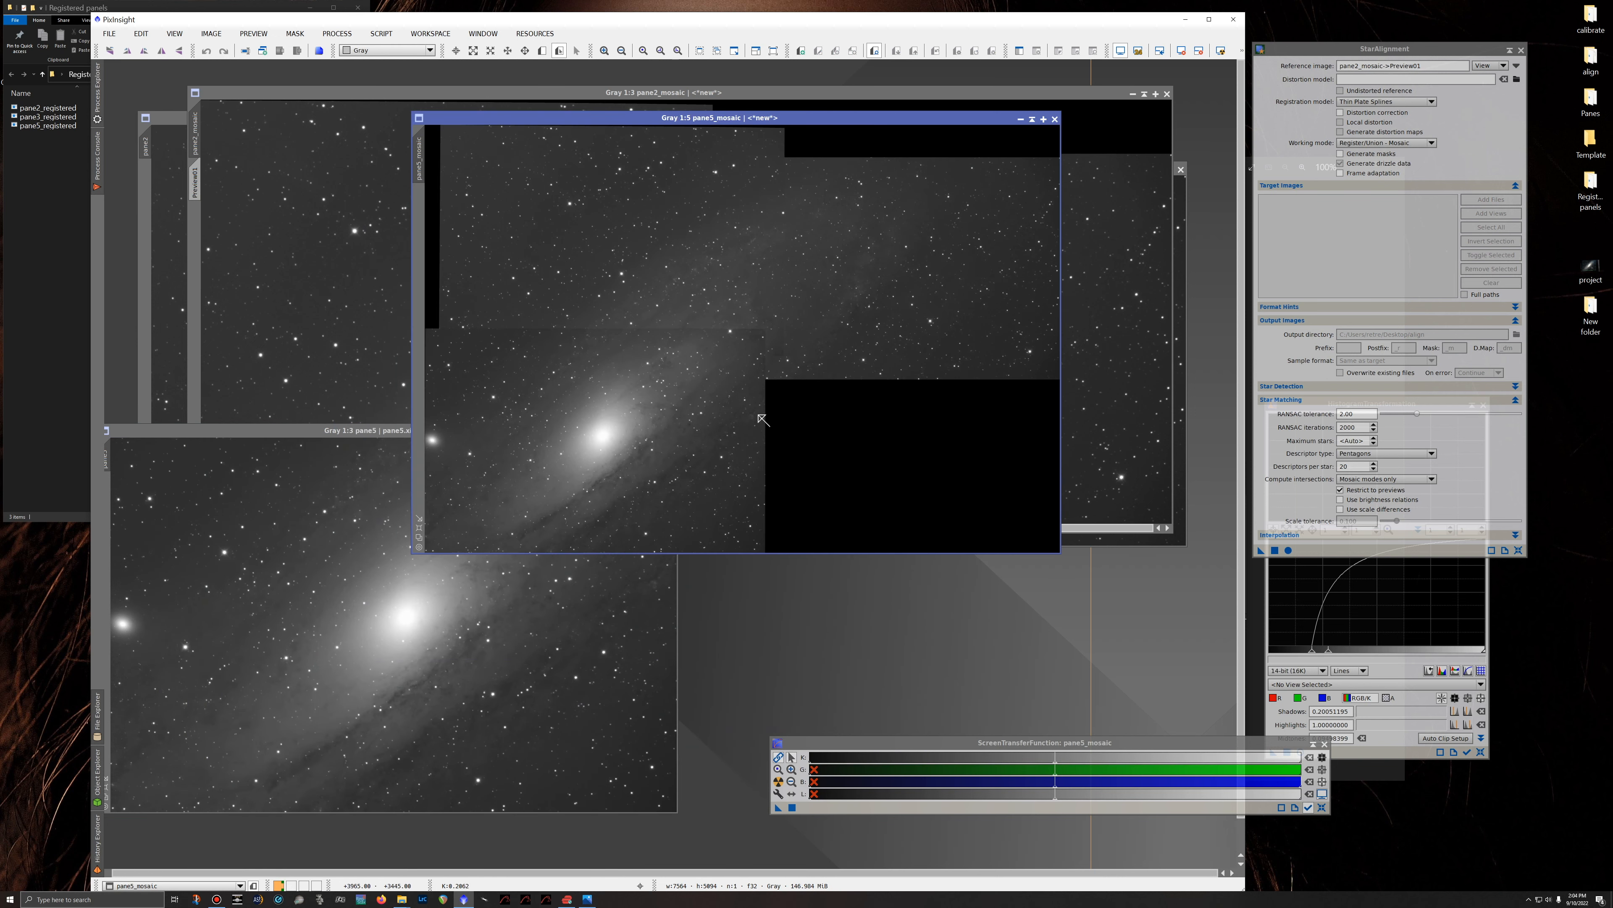
Examine the three-pane mosaic at several magnifications, checking the seams and star alignment where pane5 joins.
scroll(458, 422, "up", 1)
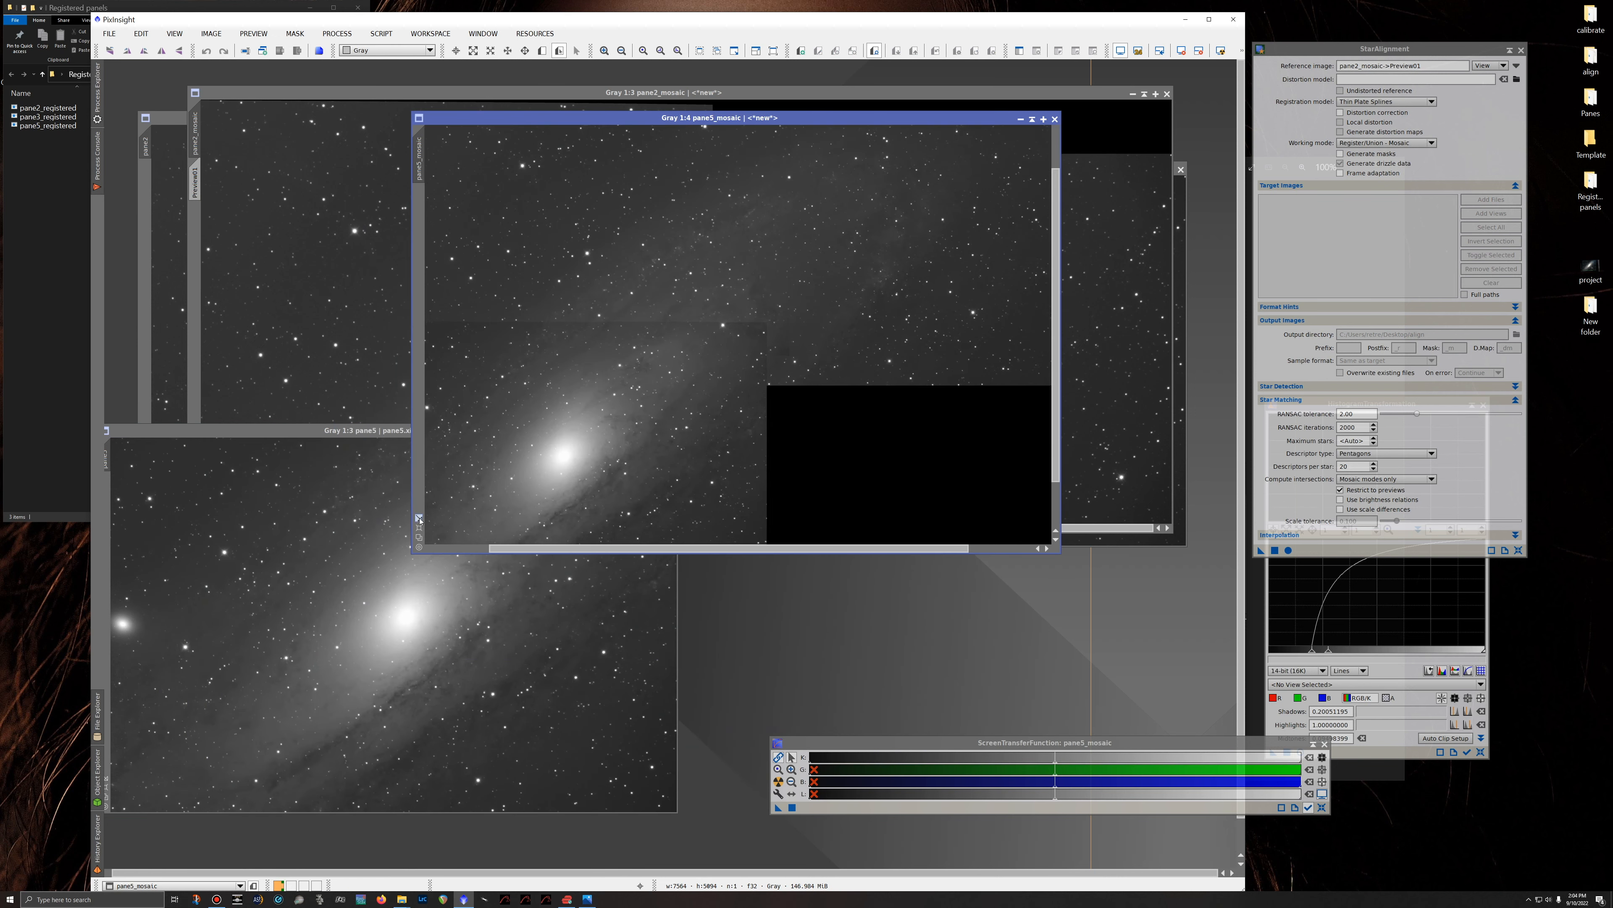
left_click(420, 519)
scroll(778, 464, "up", 2)
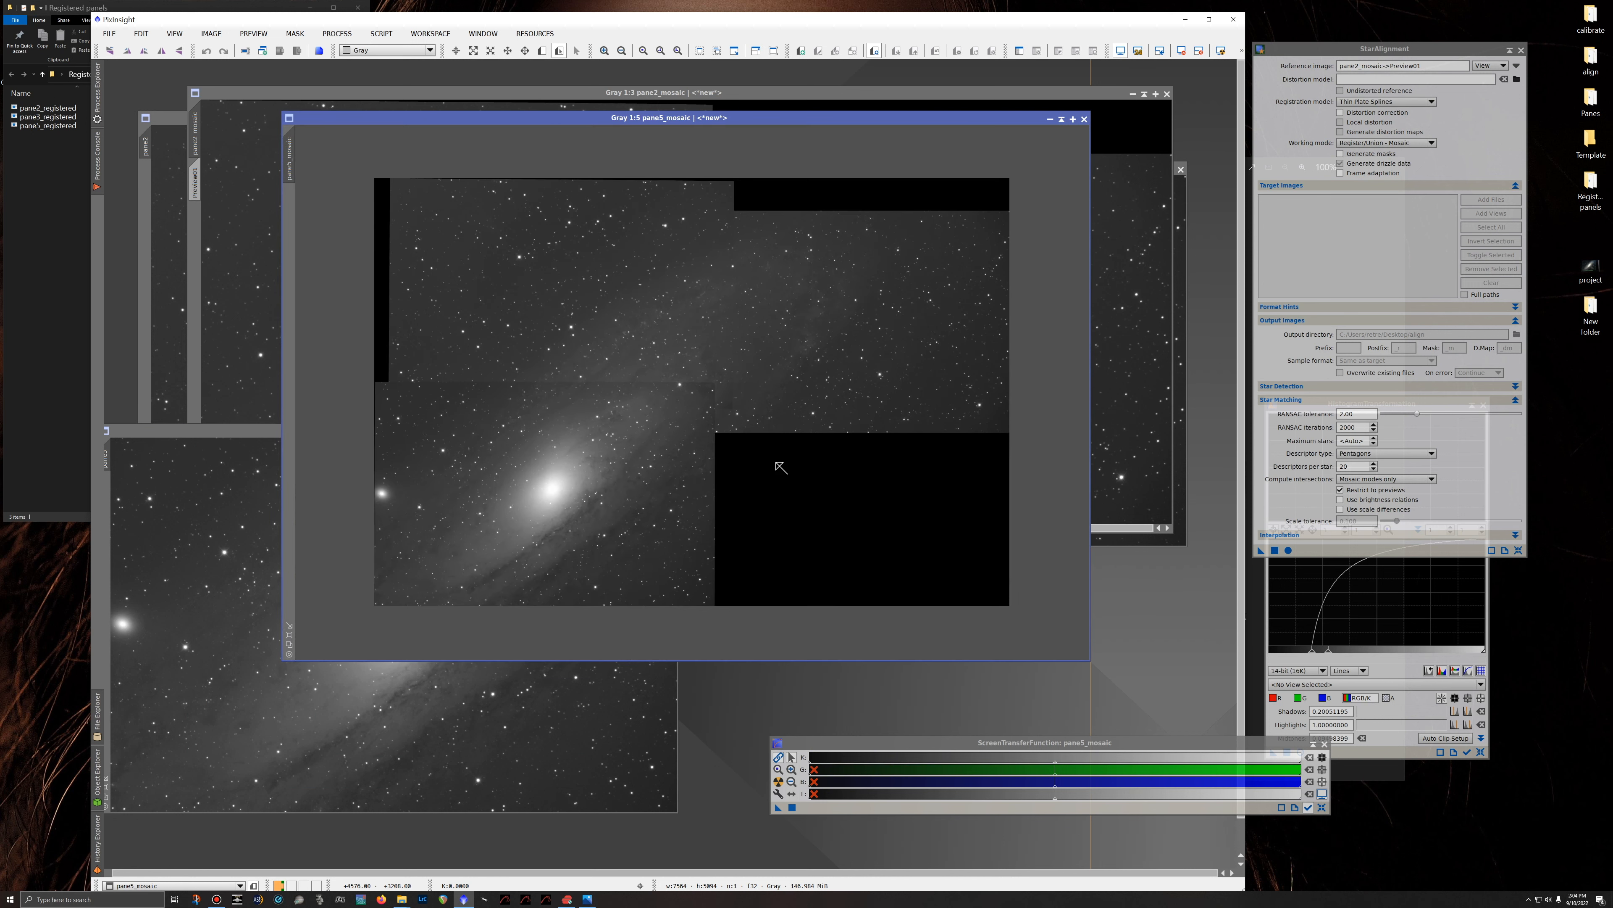
scroll(769, 464, "up", 1)
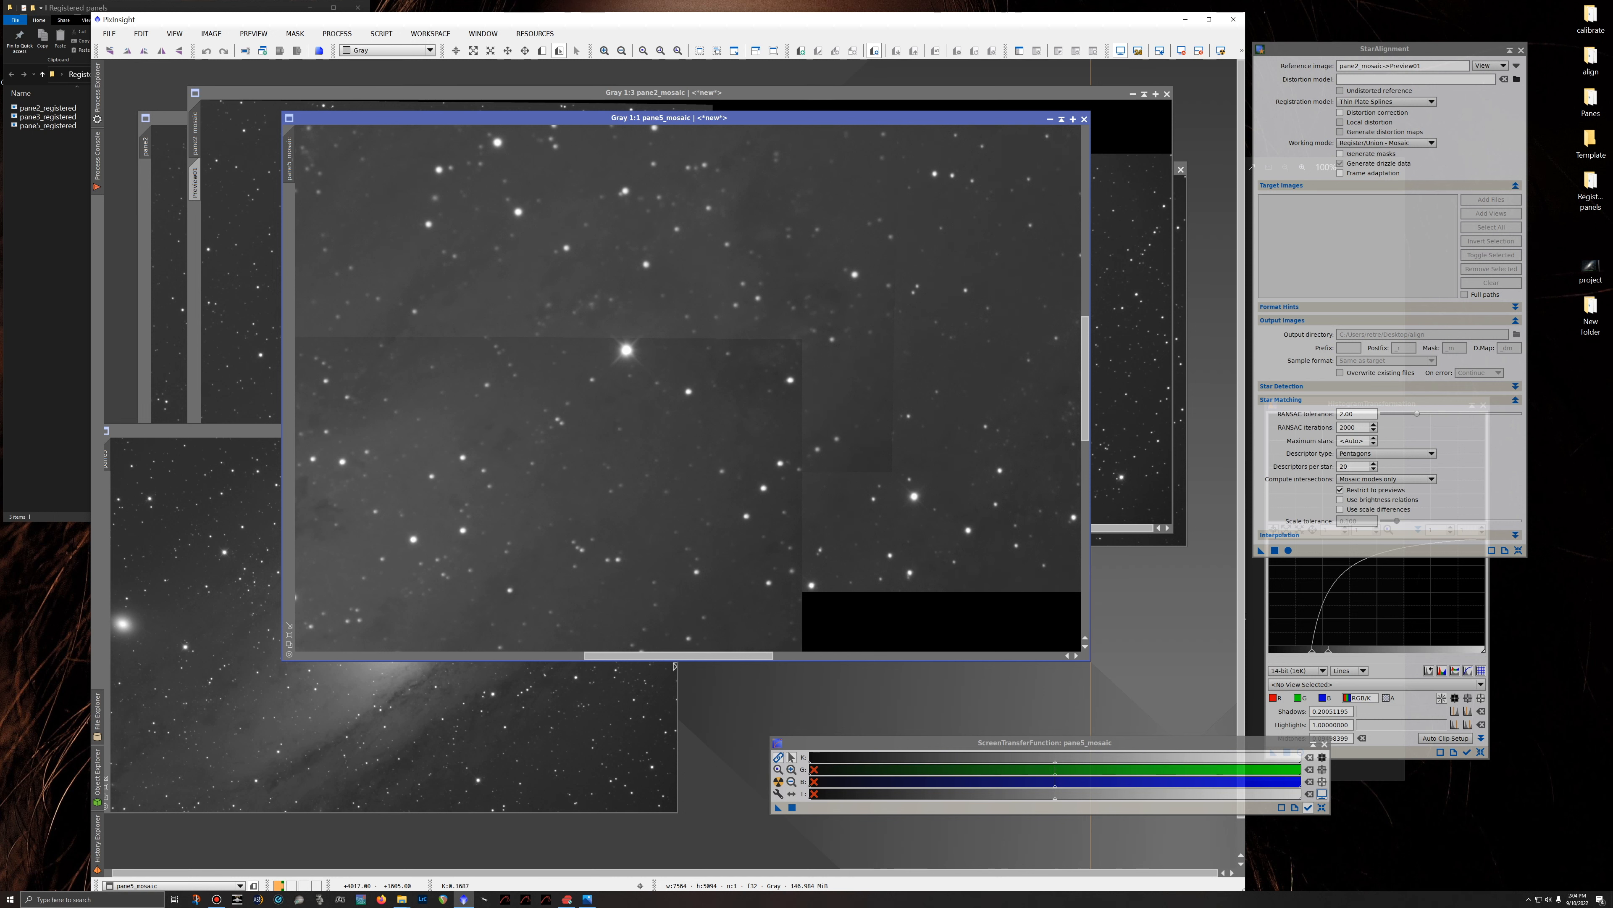
left_click_drag(655, 655, 508, 635)
scroll(664, 450, "down", 1)
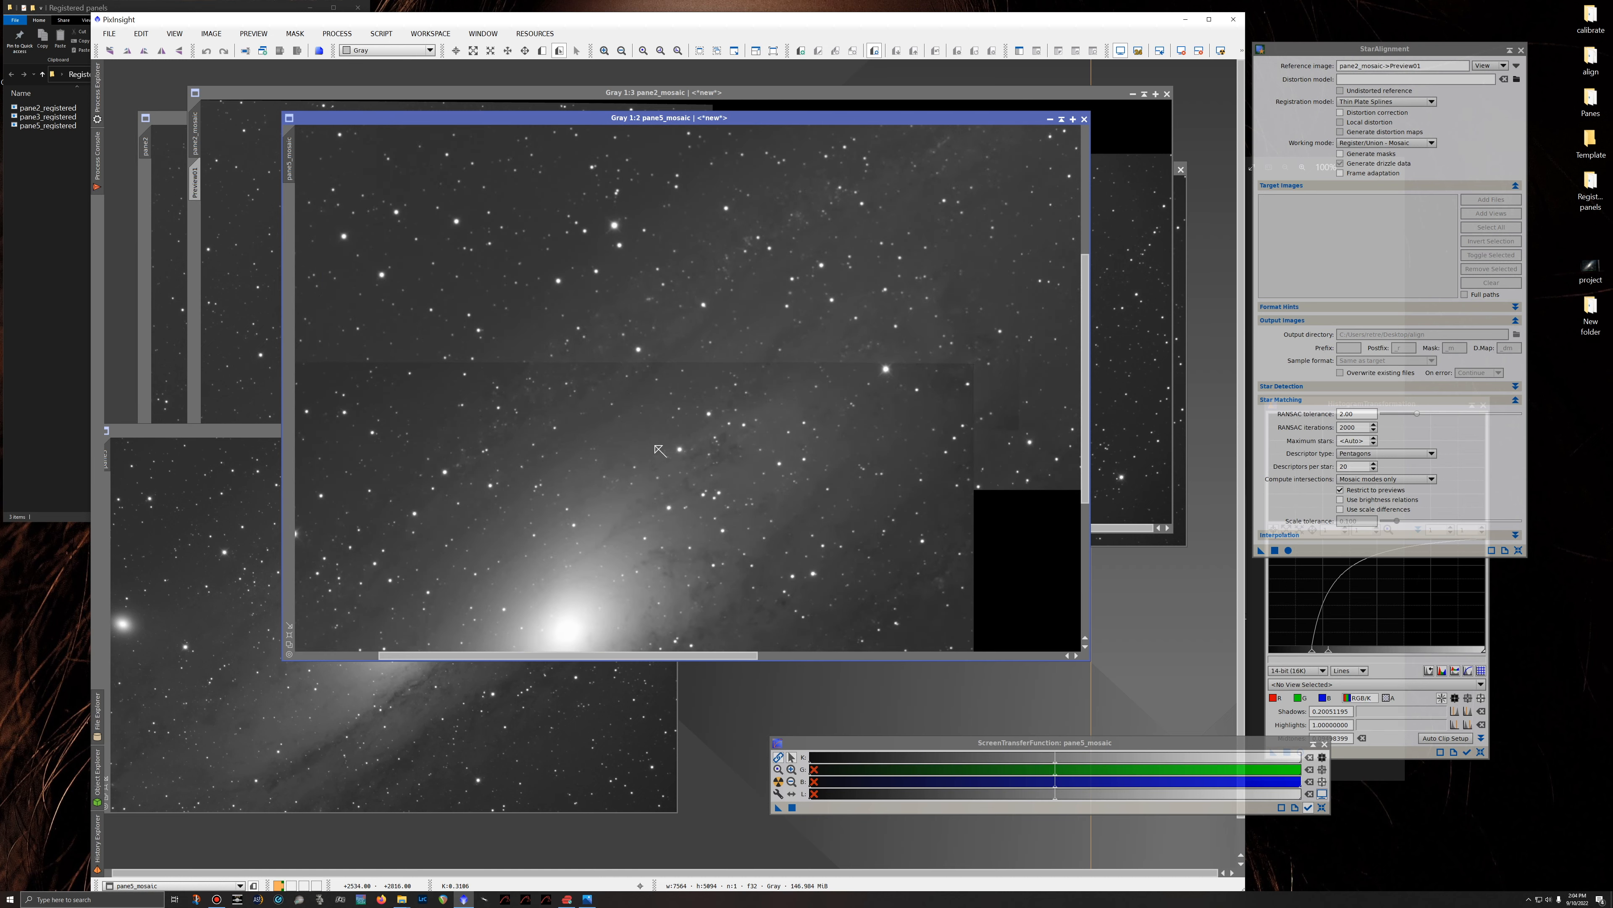
scroll(661, 450, "down", 2)
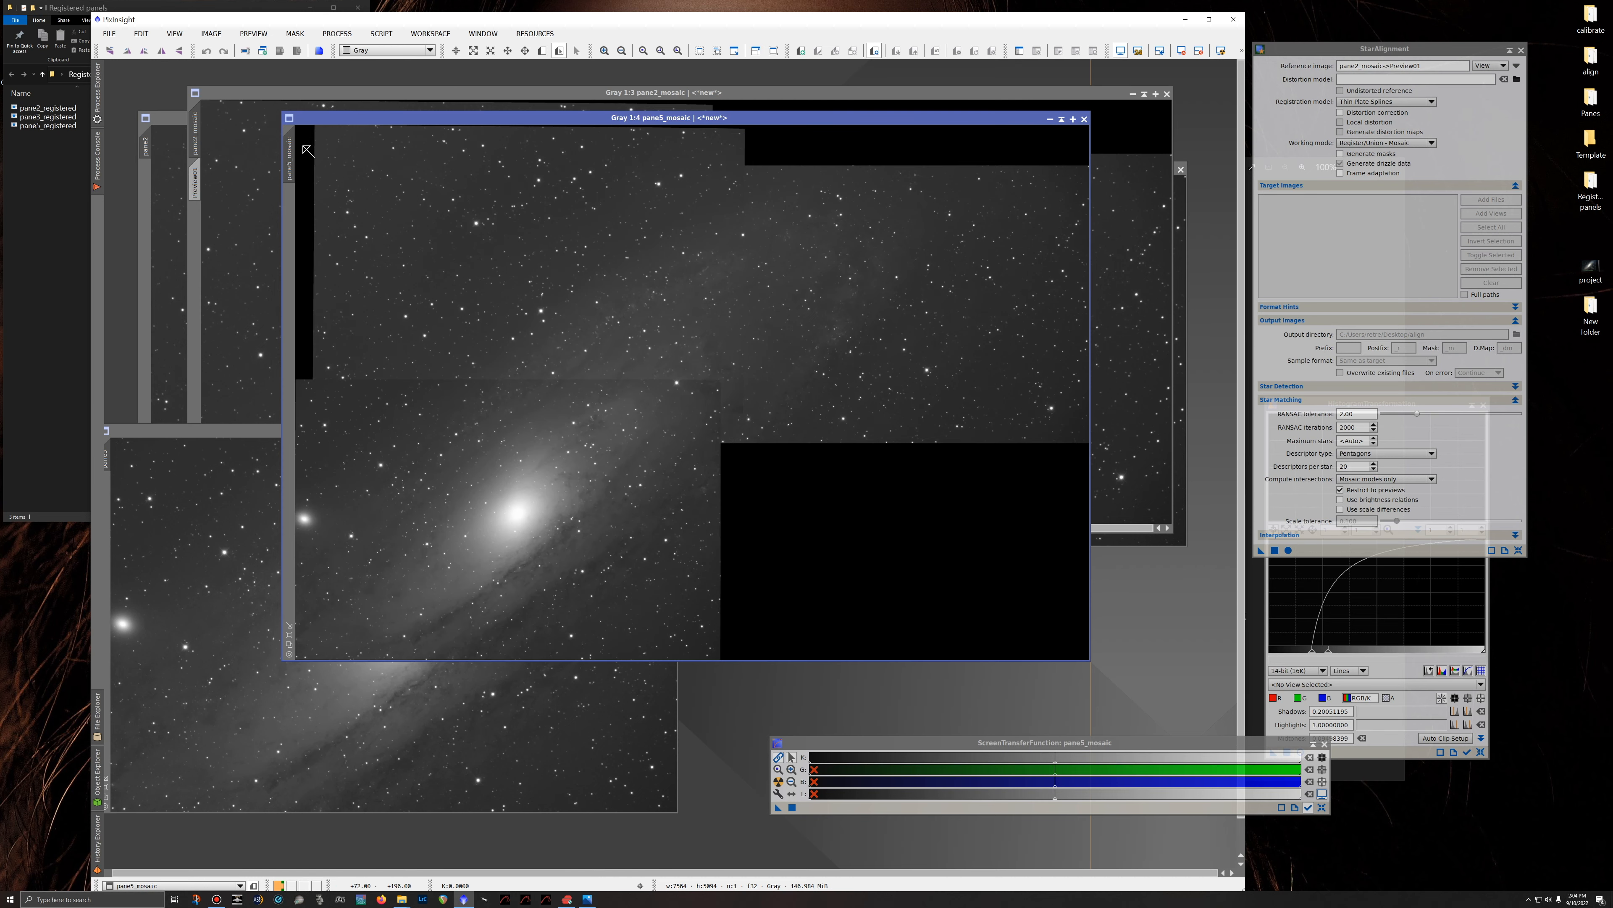
Rename the pane5_mosaic image identifier to template.
right_click(296, 163)
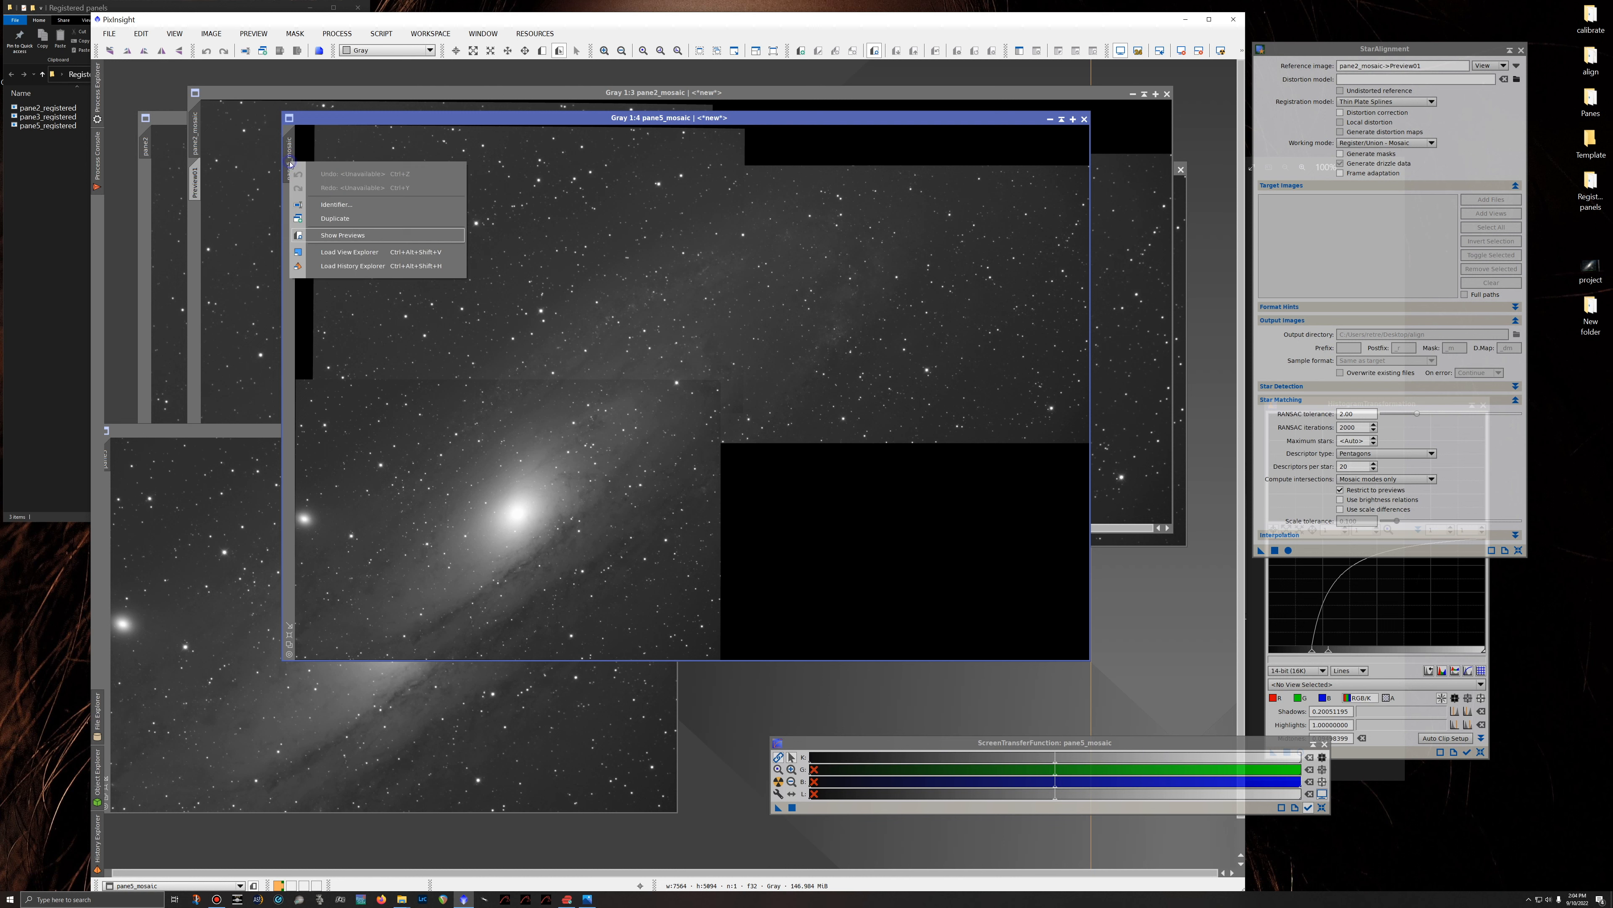
left_click(330, 202)
type("temp")
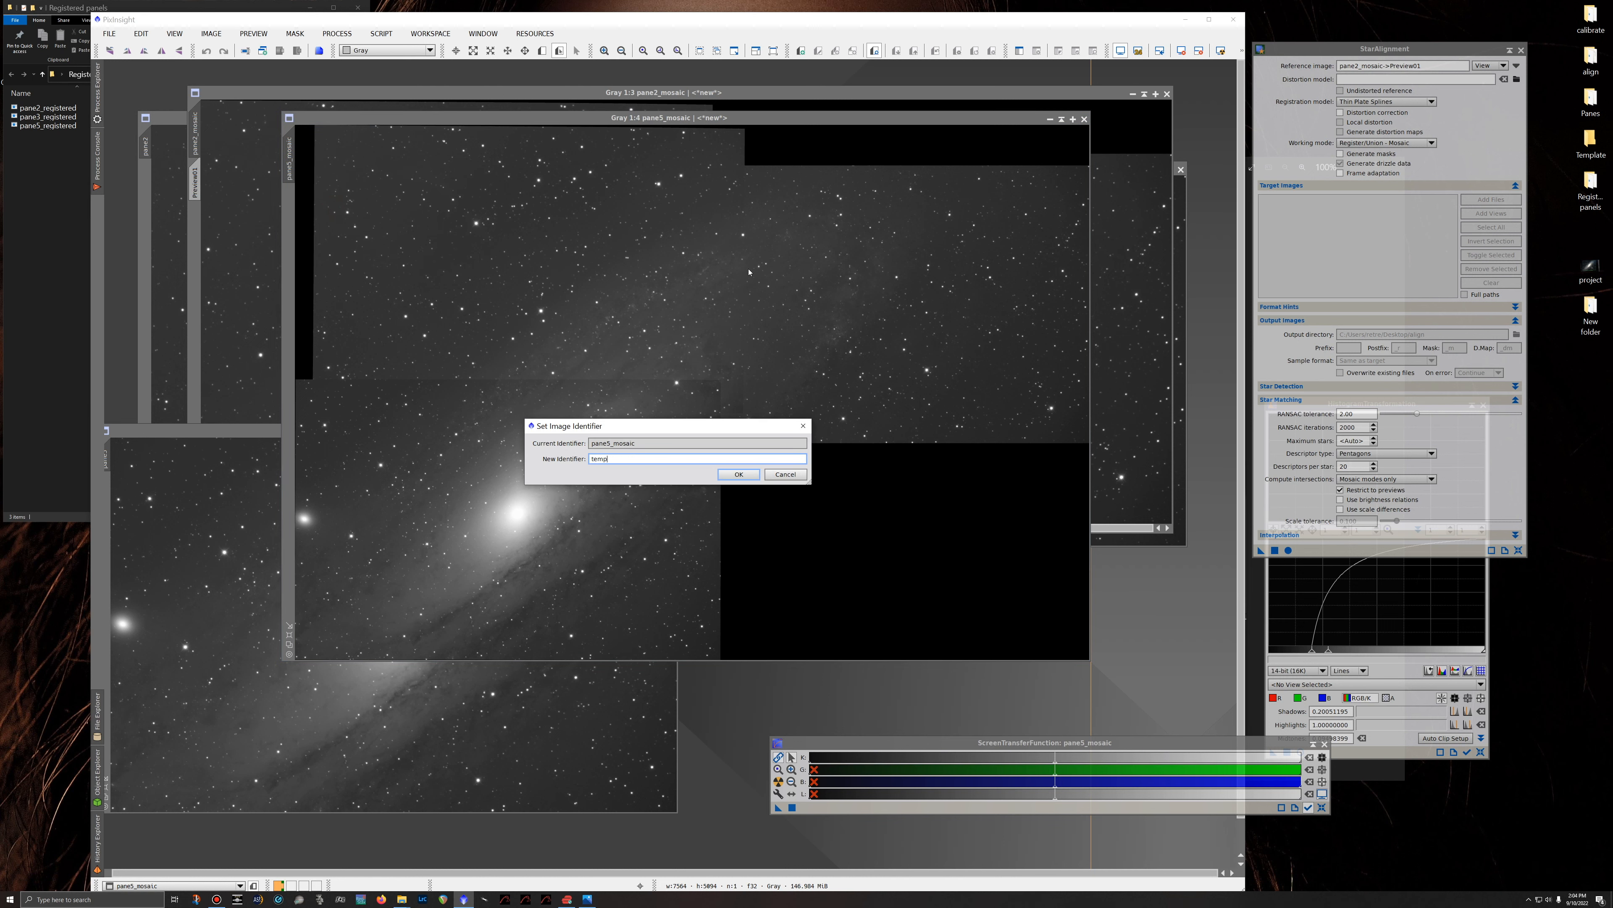
type("late")
key("Return")
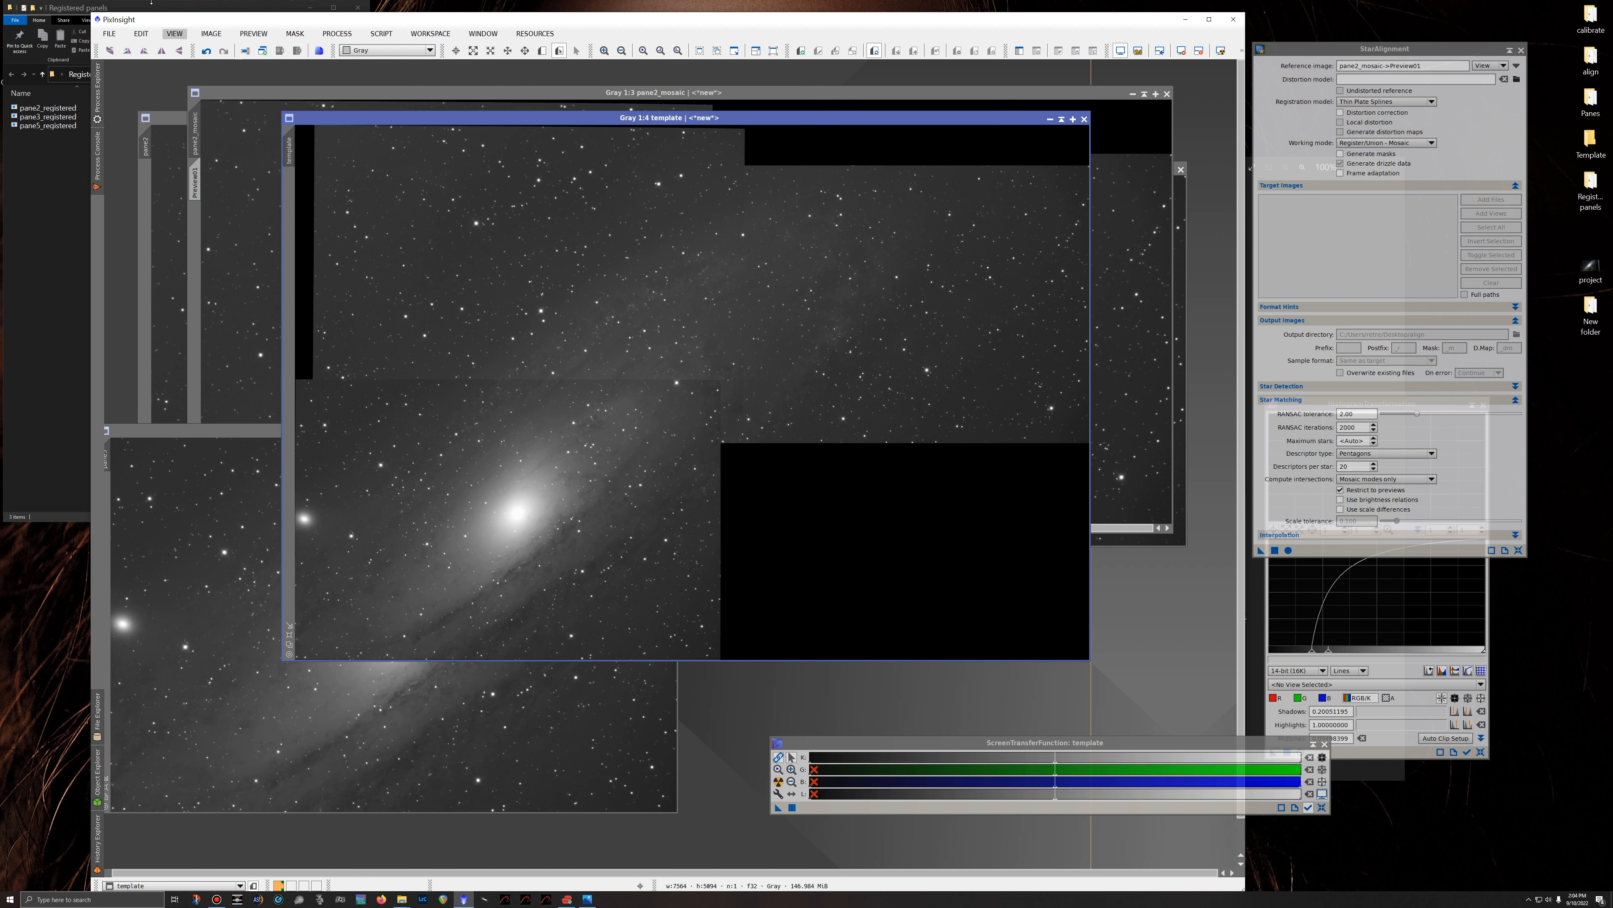
Save the template image as an XISF file named template in the Desktop's Template folder, accepting the format options.
left_click(120, 35)
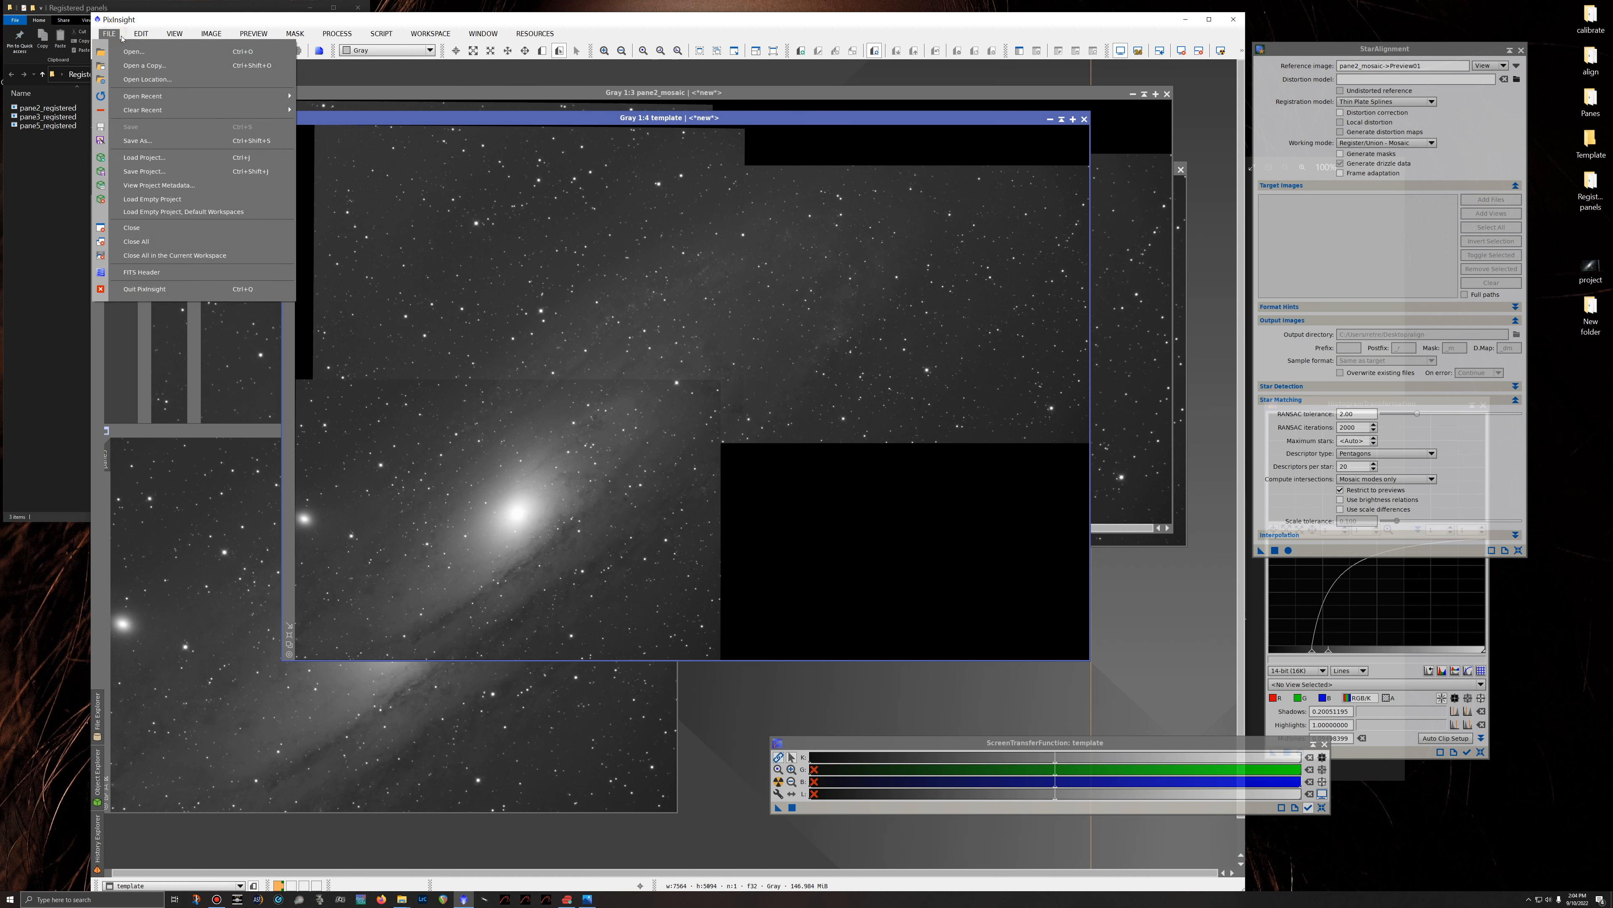
left_click(132, 141)
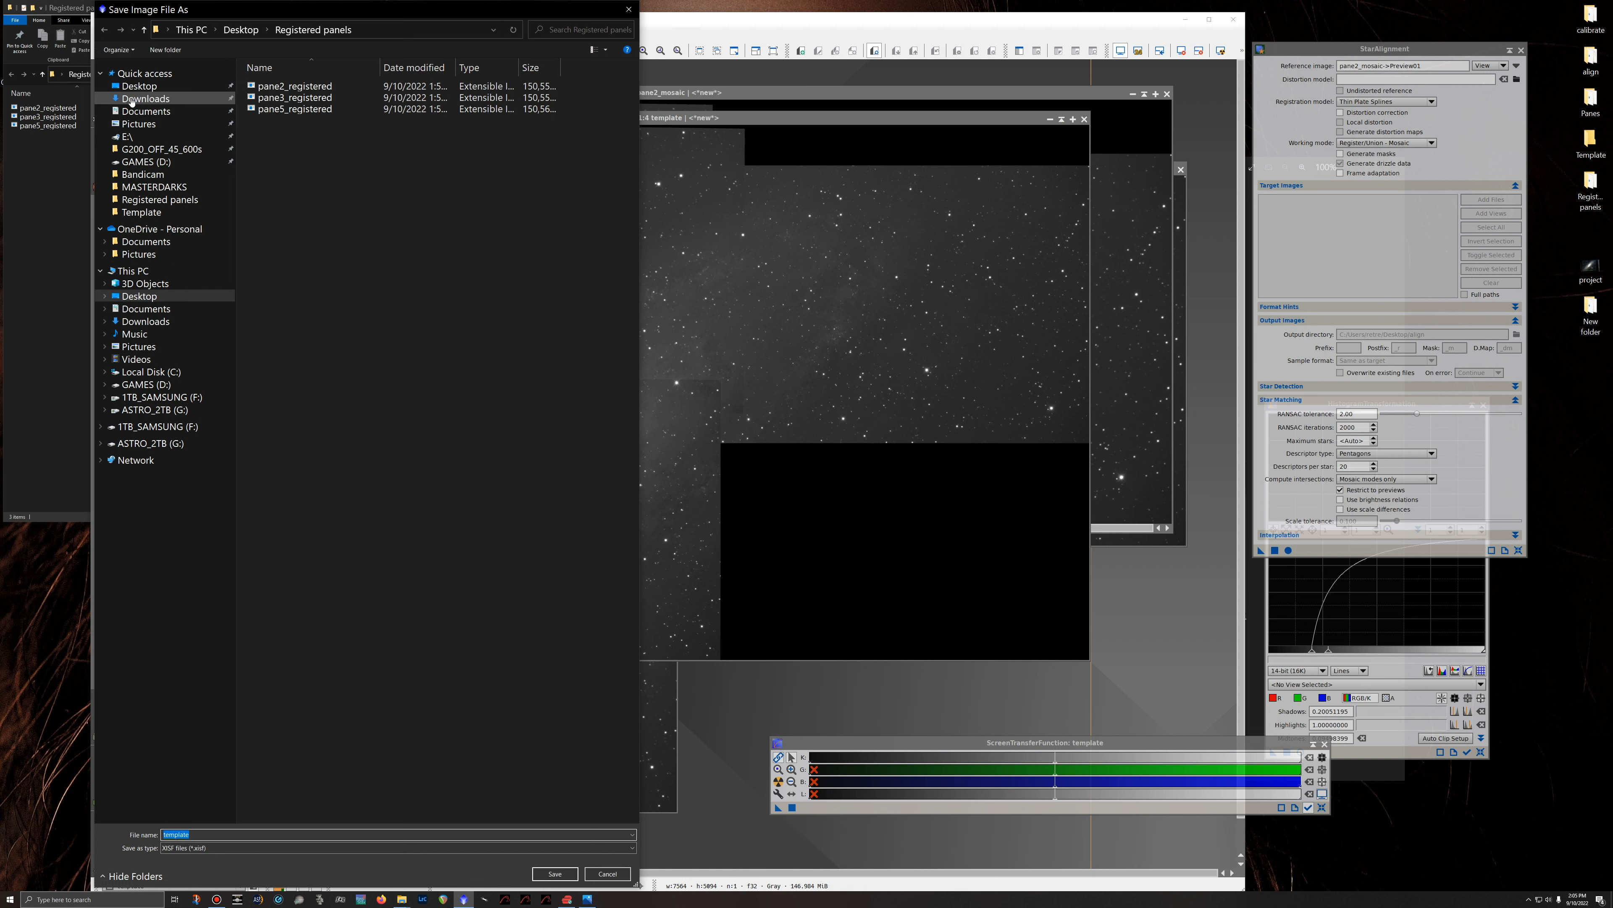
left_click(139, 86)
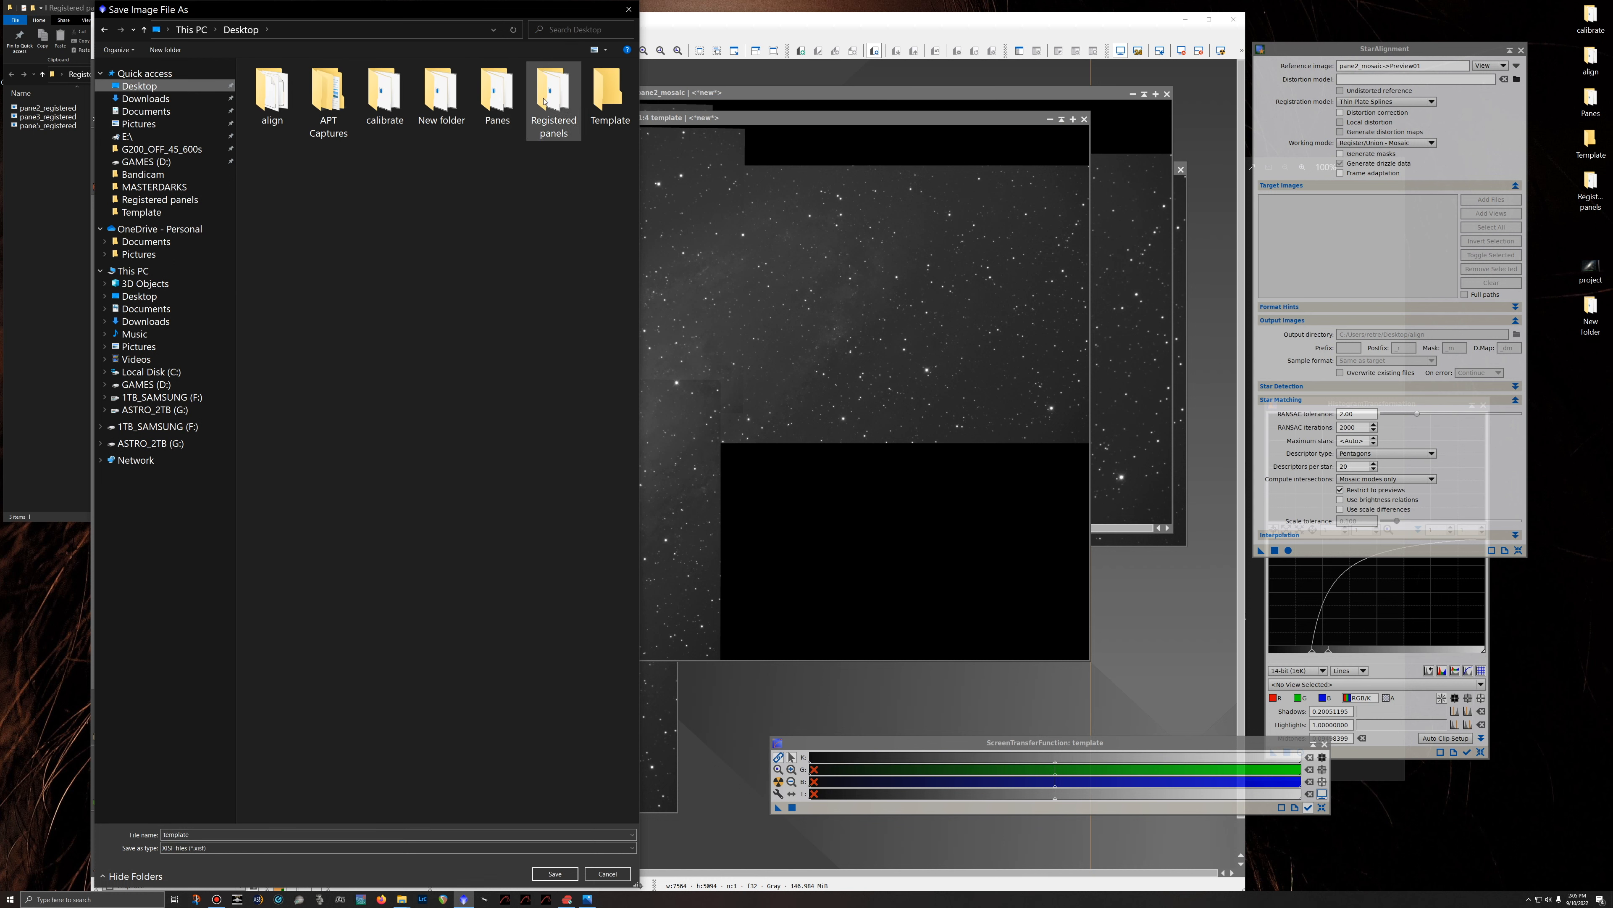
double_click(608, 95)
left_click(550, 872)
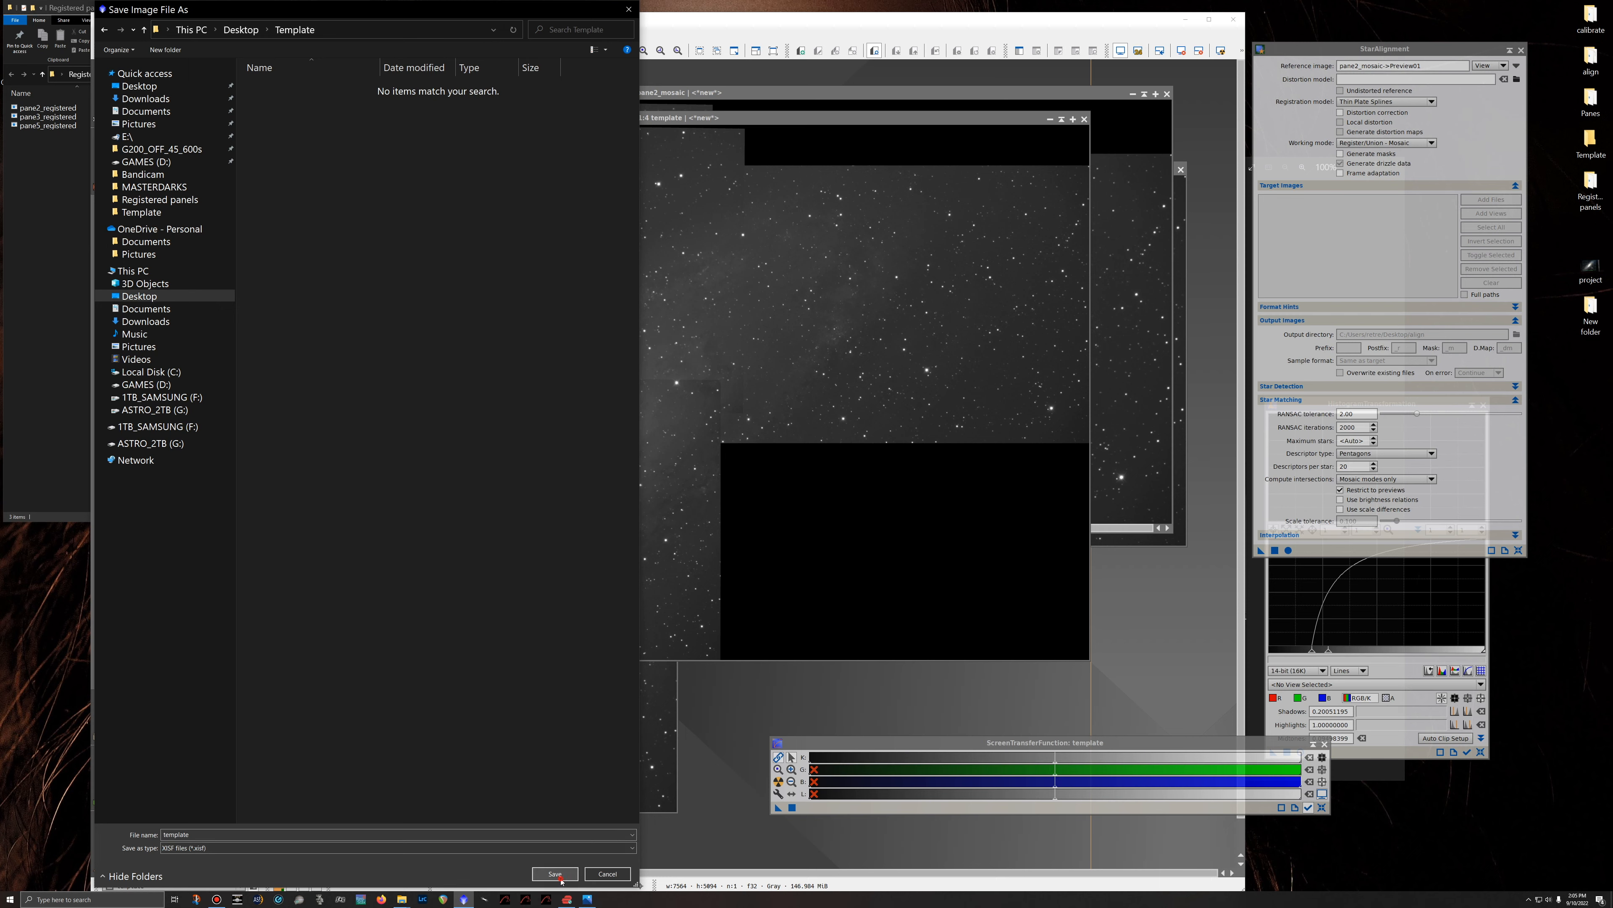
left_click(685, 577)
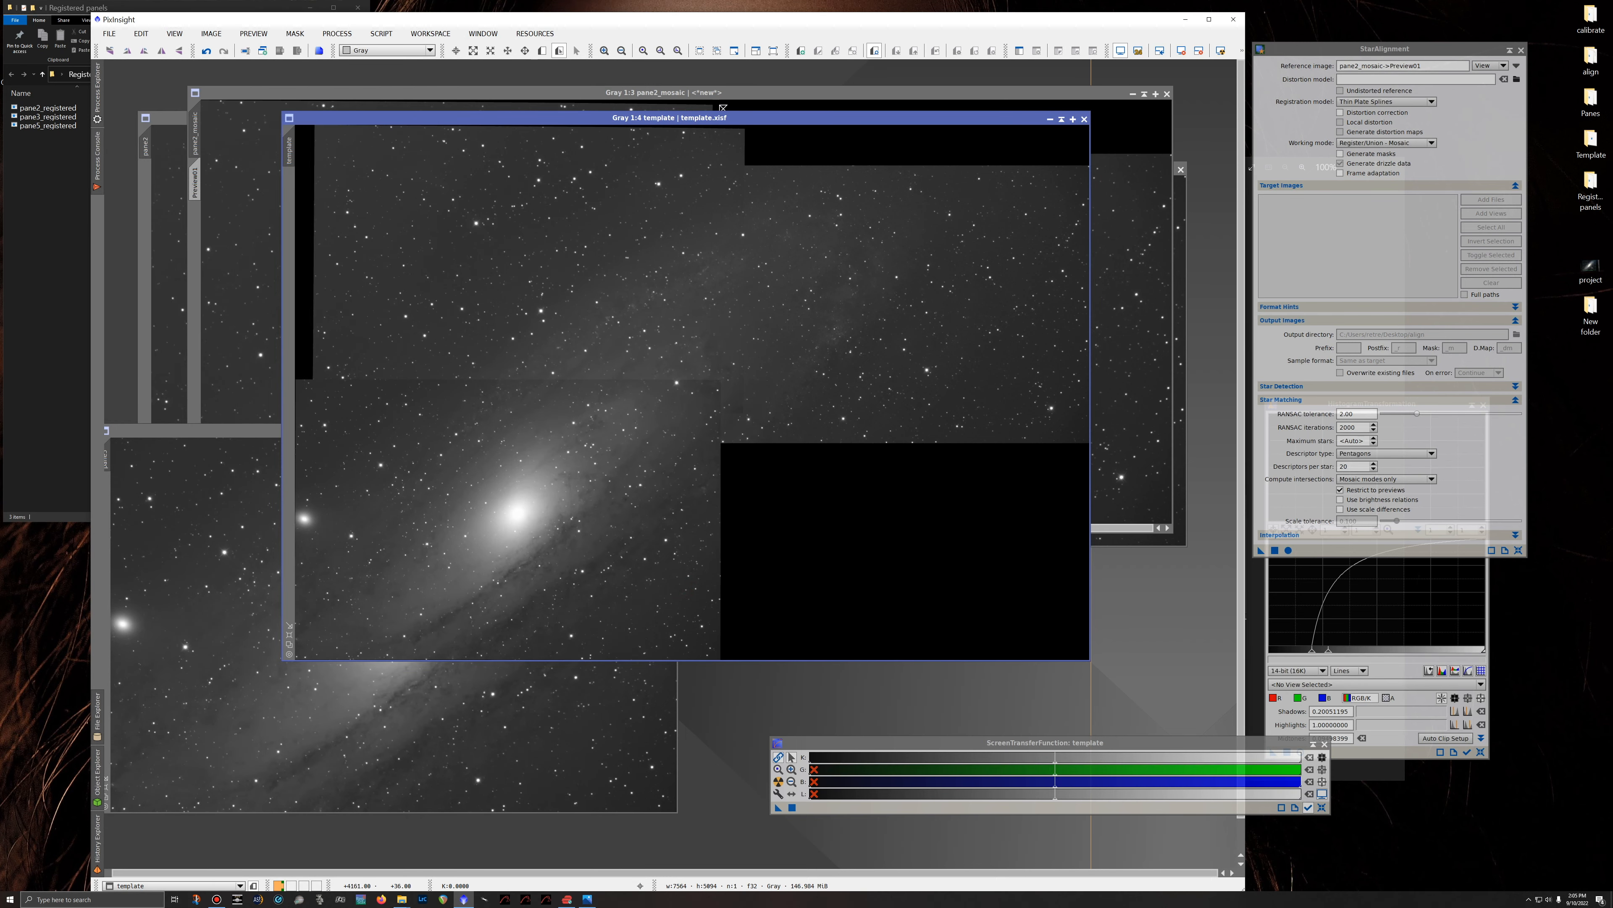
Close the pane2_mosaic image and delete Preview01 from pane3.
left_click(722, 108)
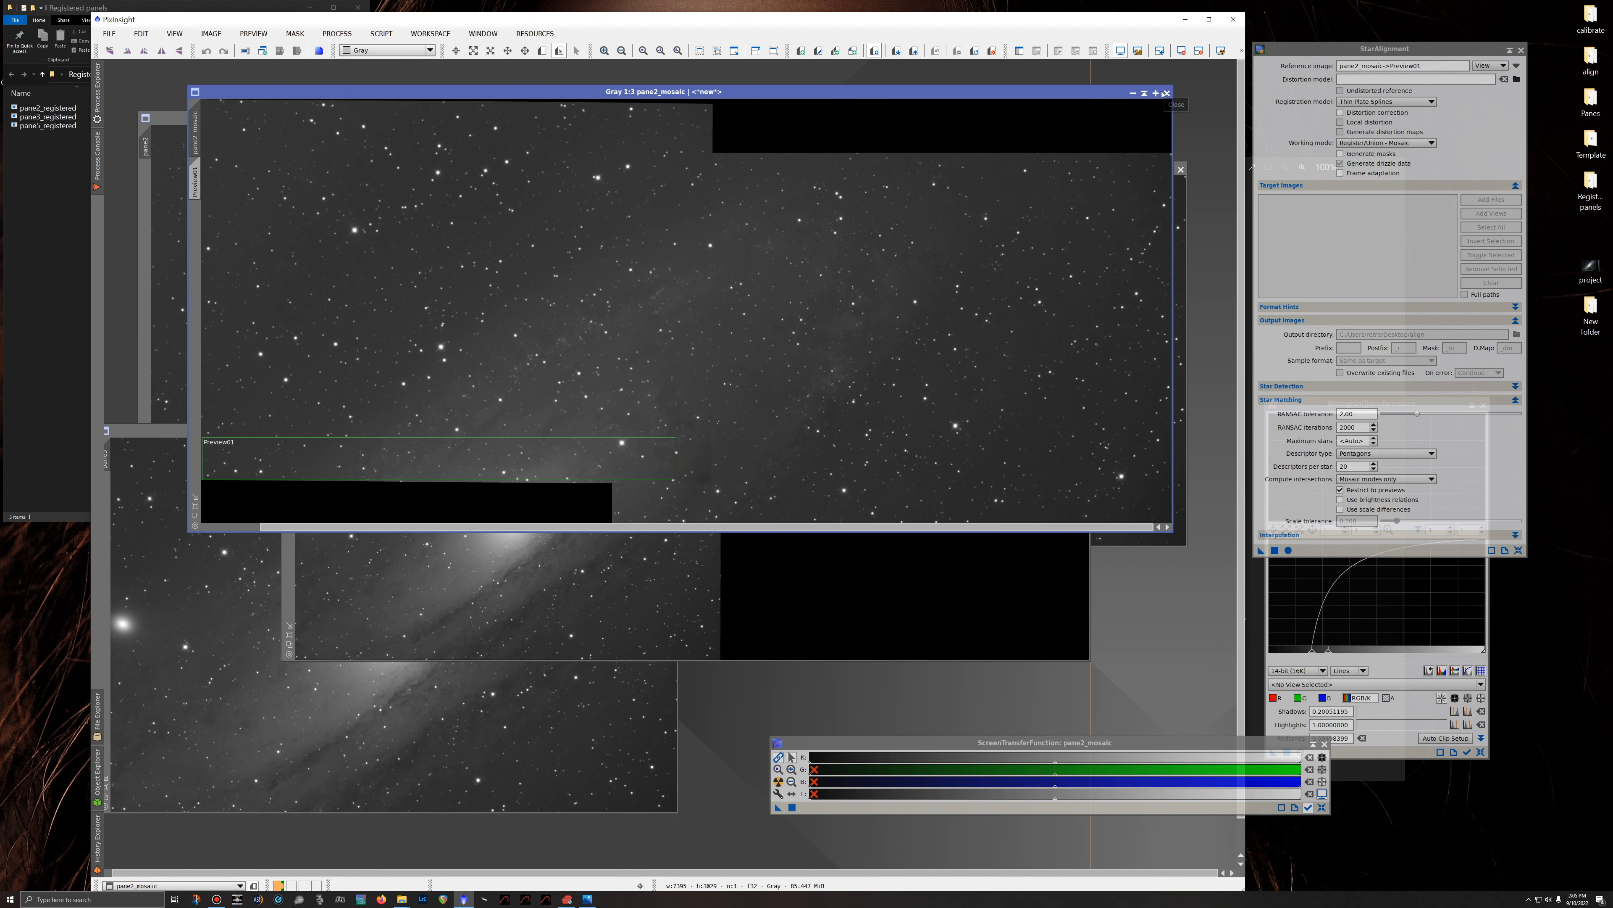
left_click(1166, 93)
left_click_drag(825, 114, 810, 85)
left_click(216, 143)
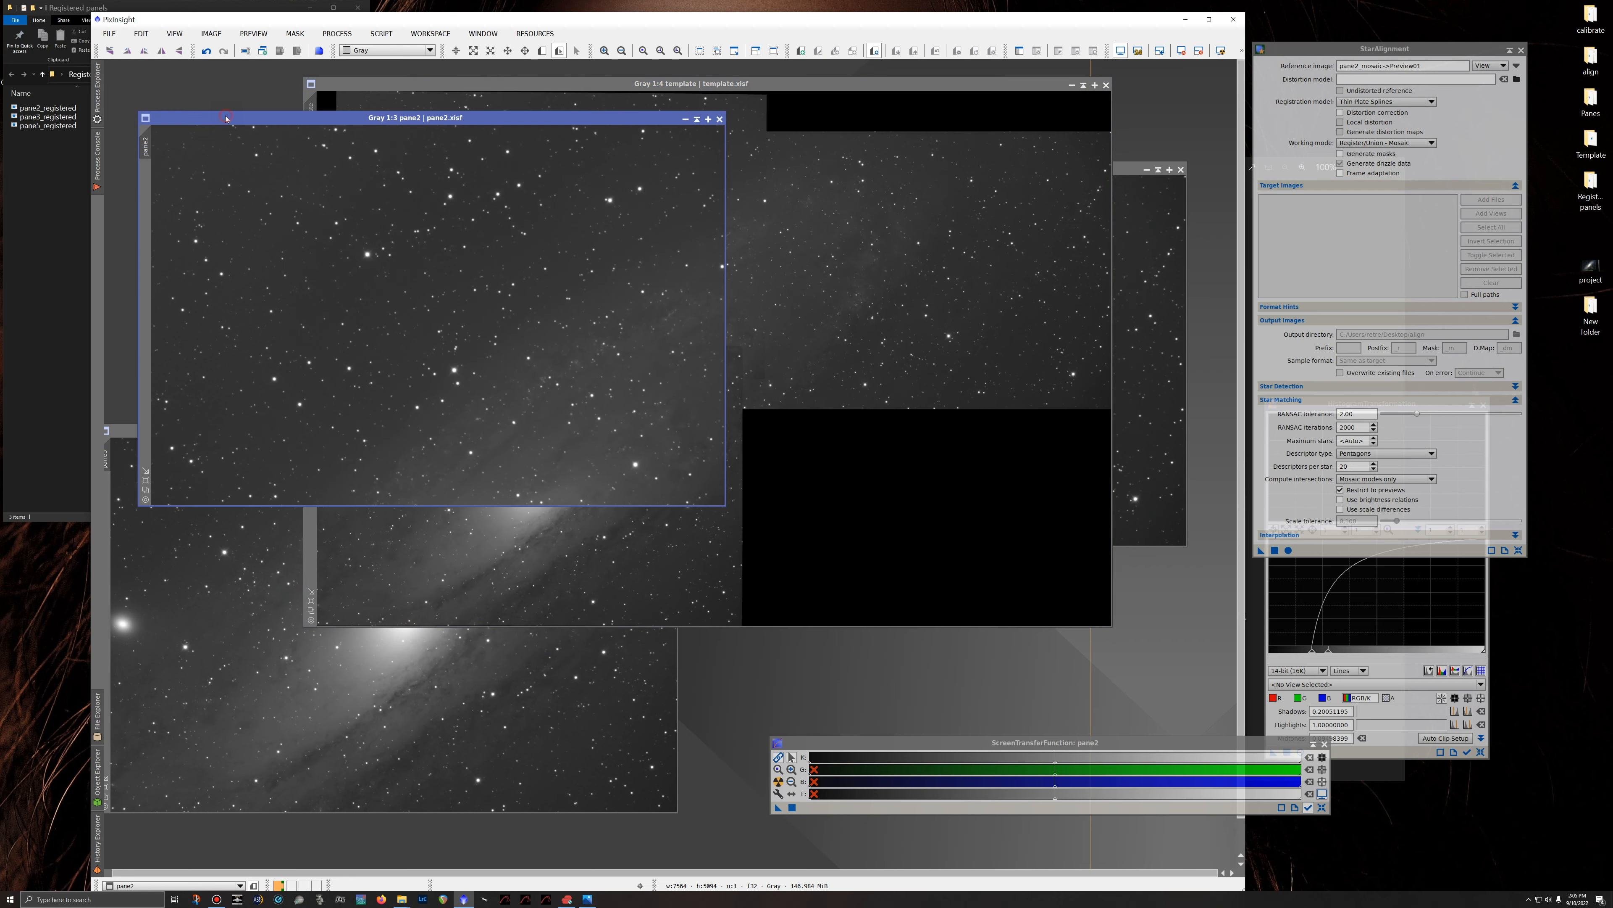
left_click(1132, 167)
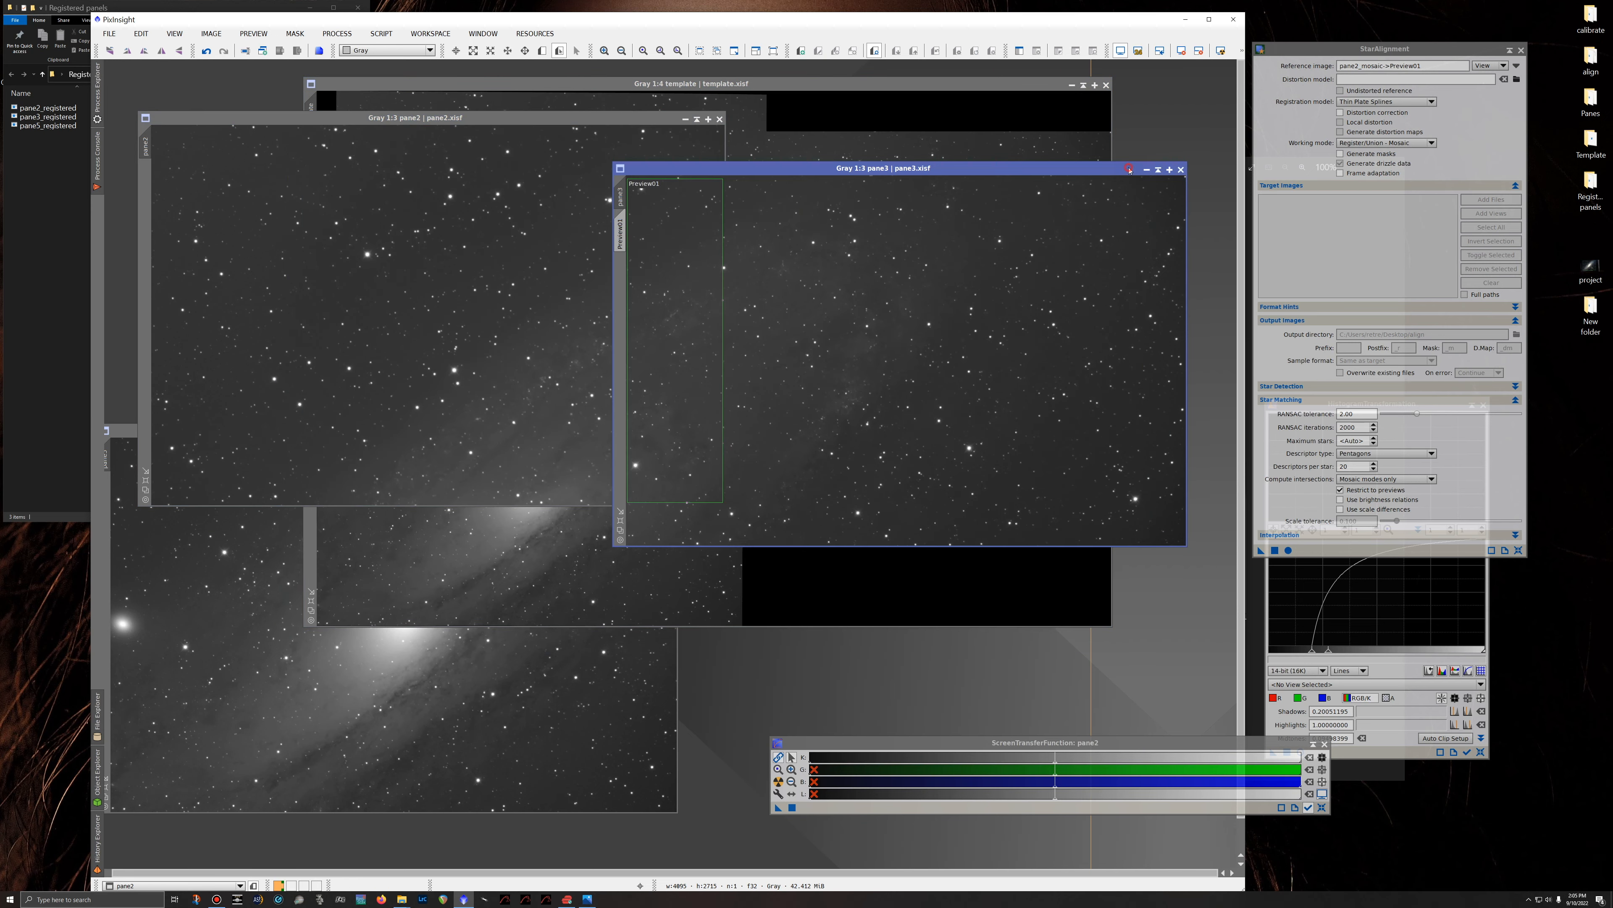
right_click(641, 239)
left_click(674, 334)
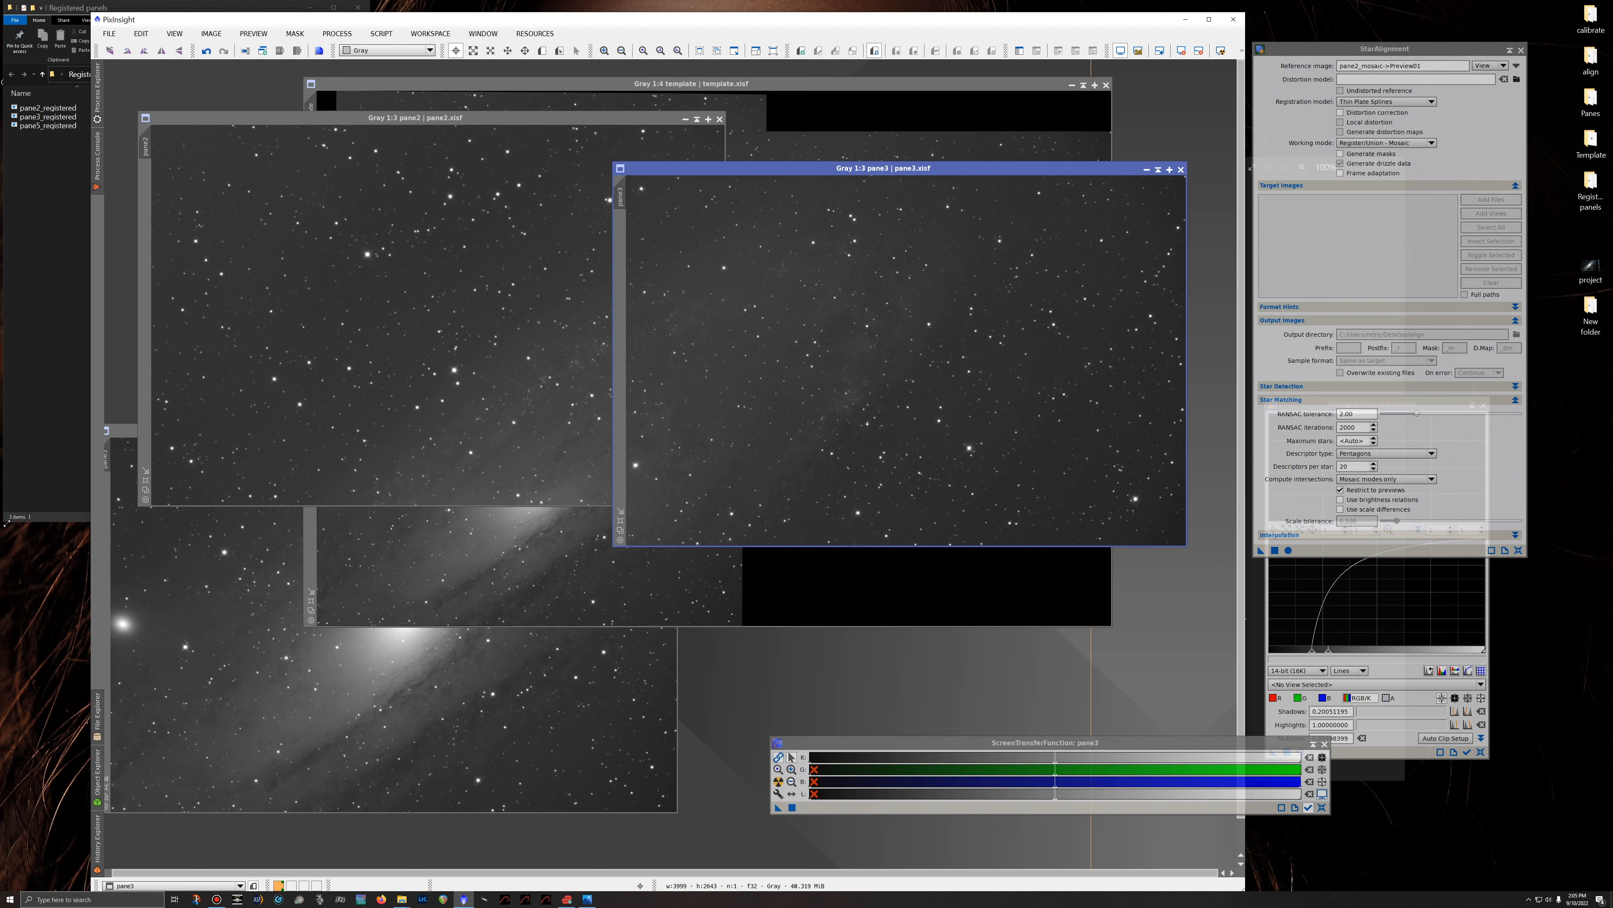
Bring the template image in front of the panes and set StarAlignment's working mode to Register/Match Images.
left_click(120, 434)
left_click_drag(120, 434, 168, 444)
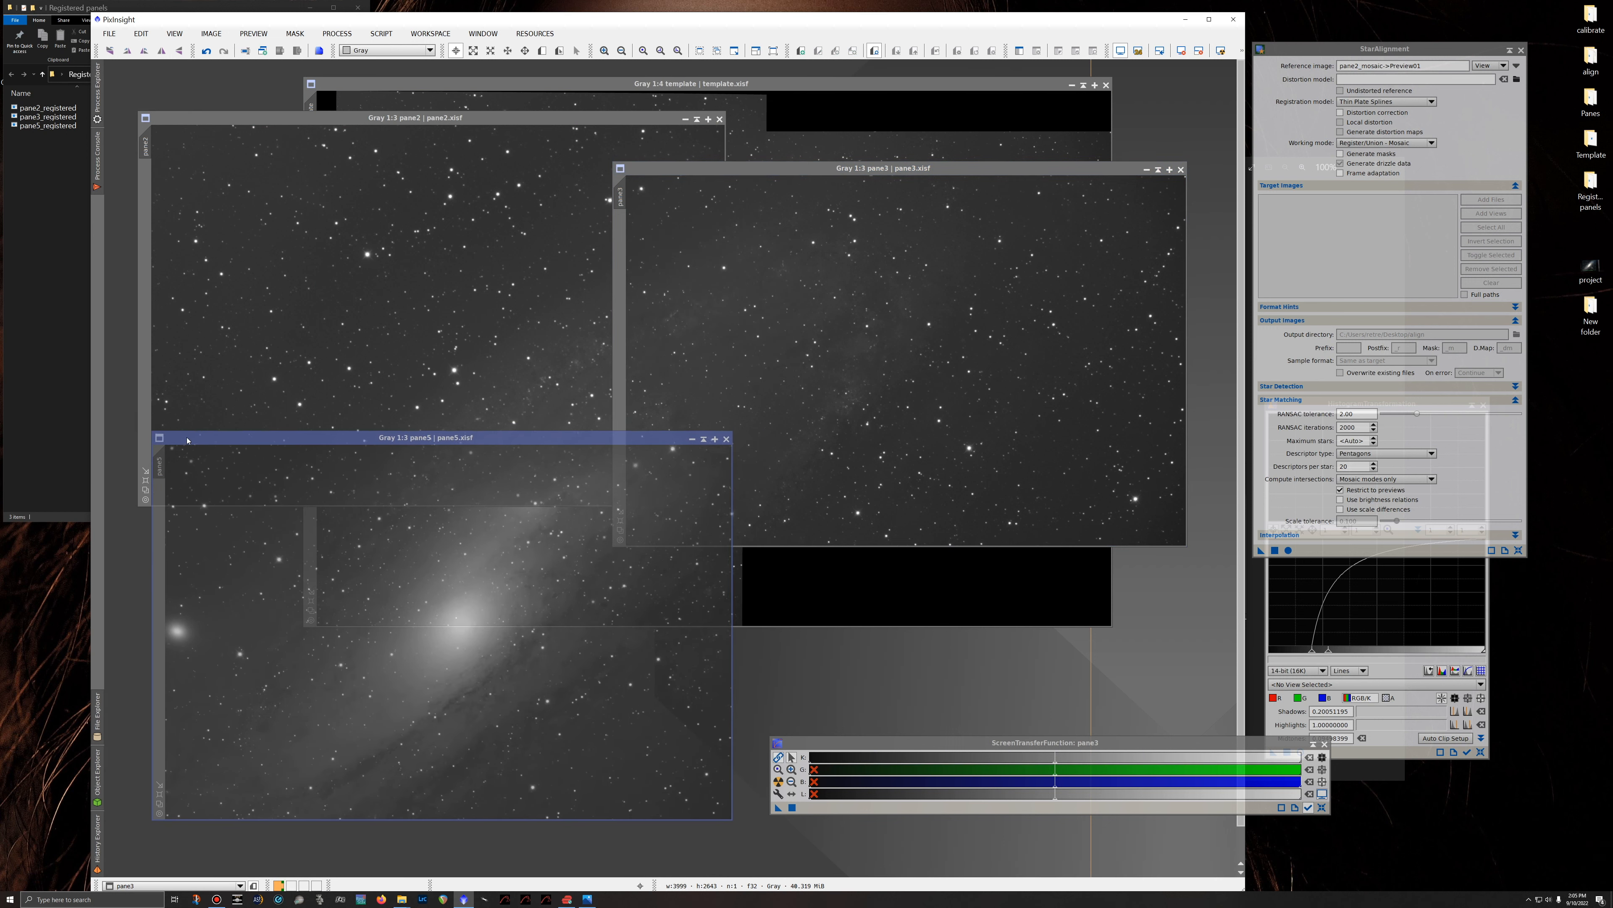
left_click(708, 102)
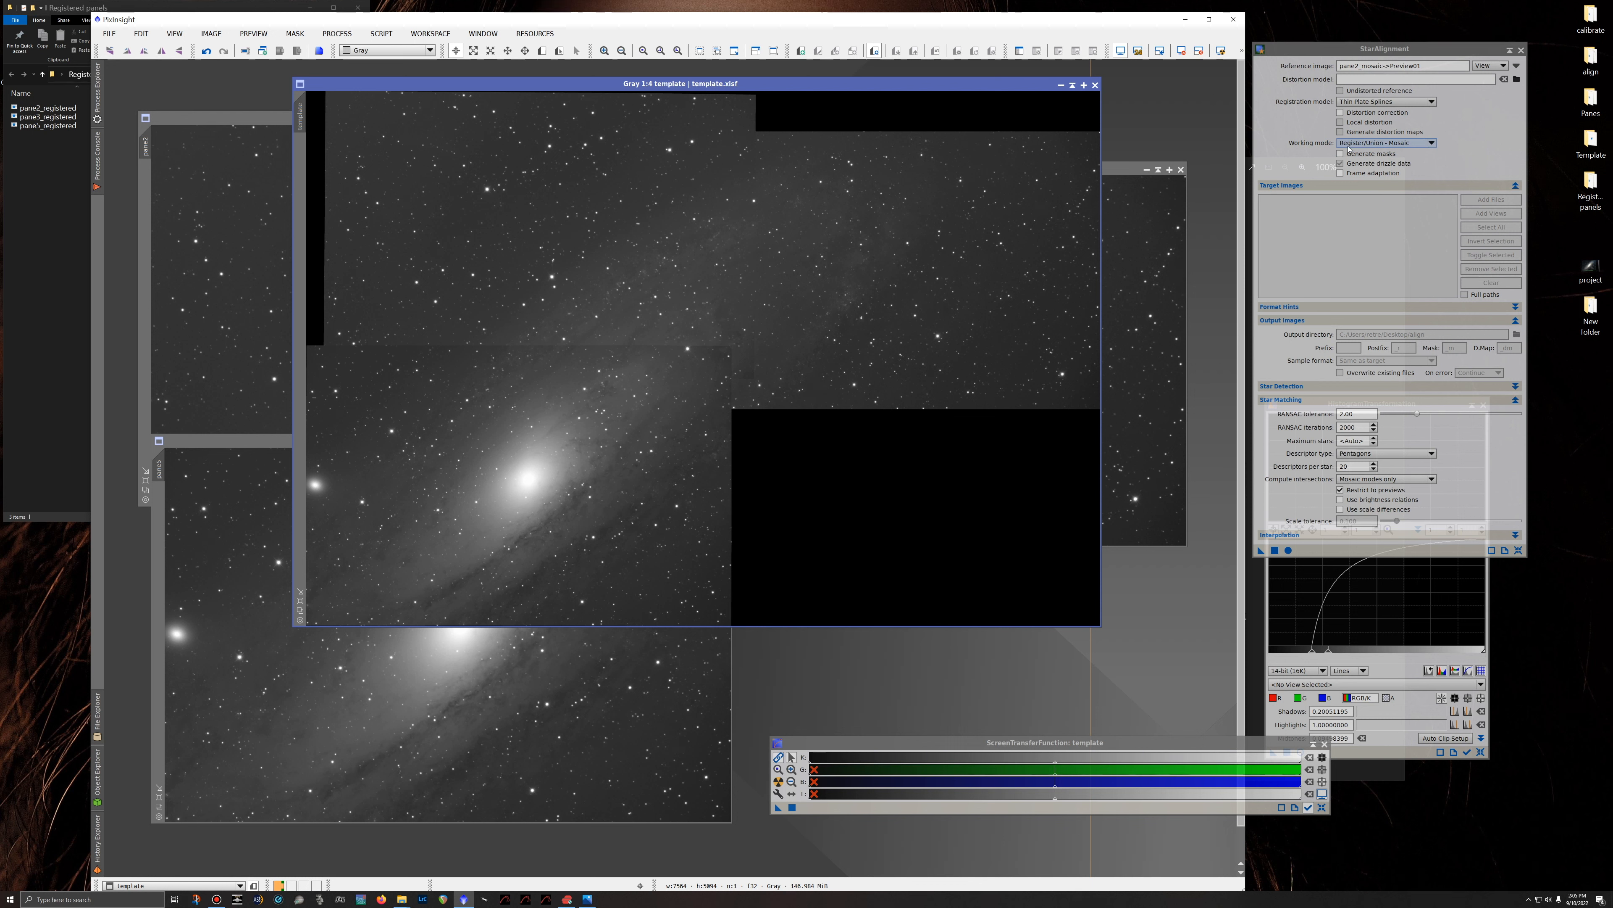
left_click(1433, 143)
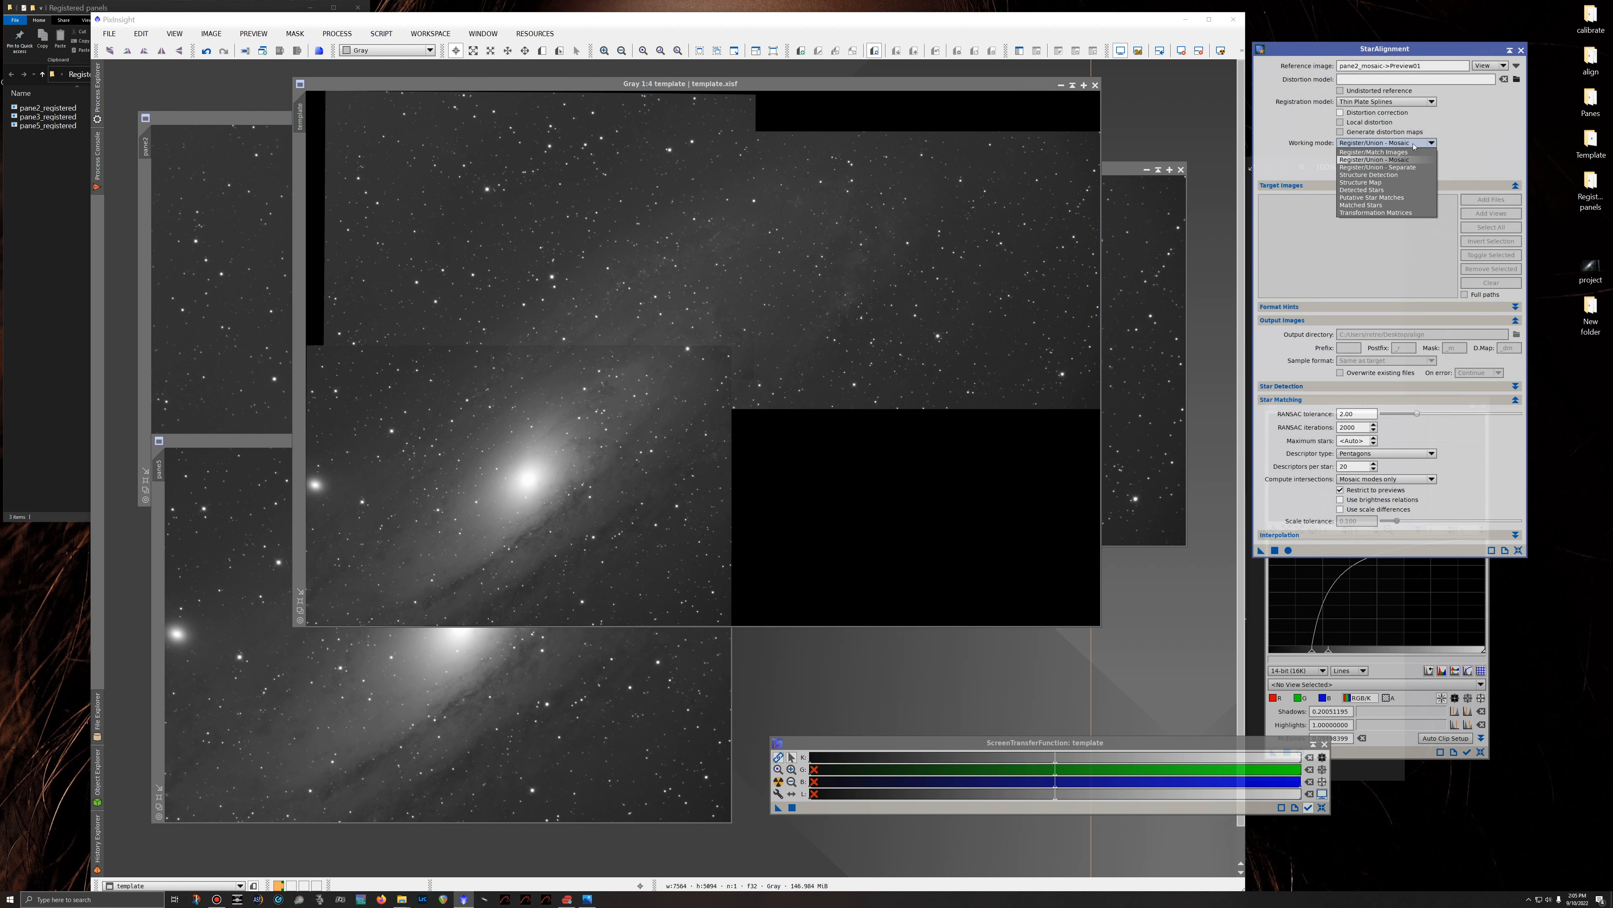
left_click(1394, 153)
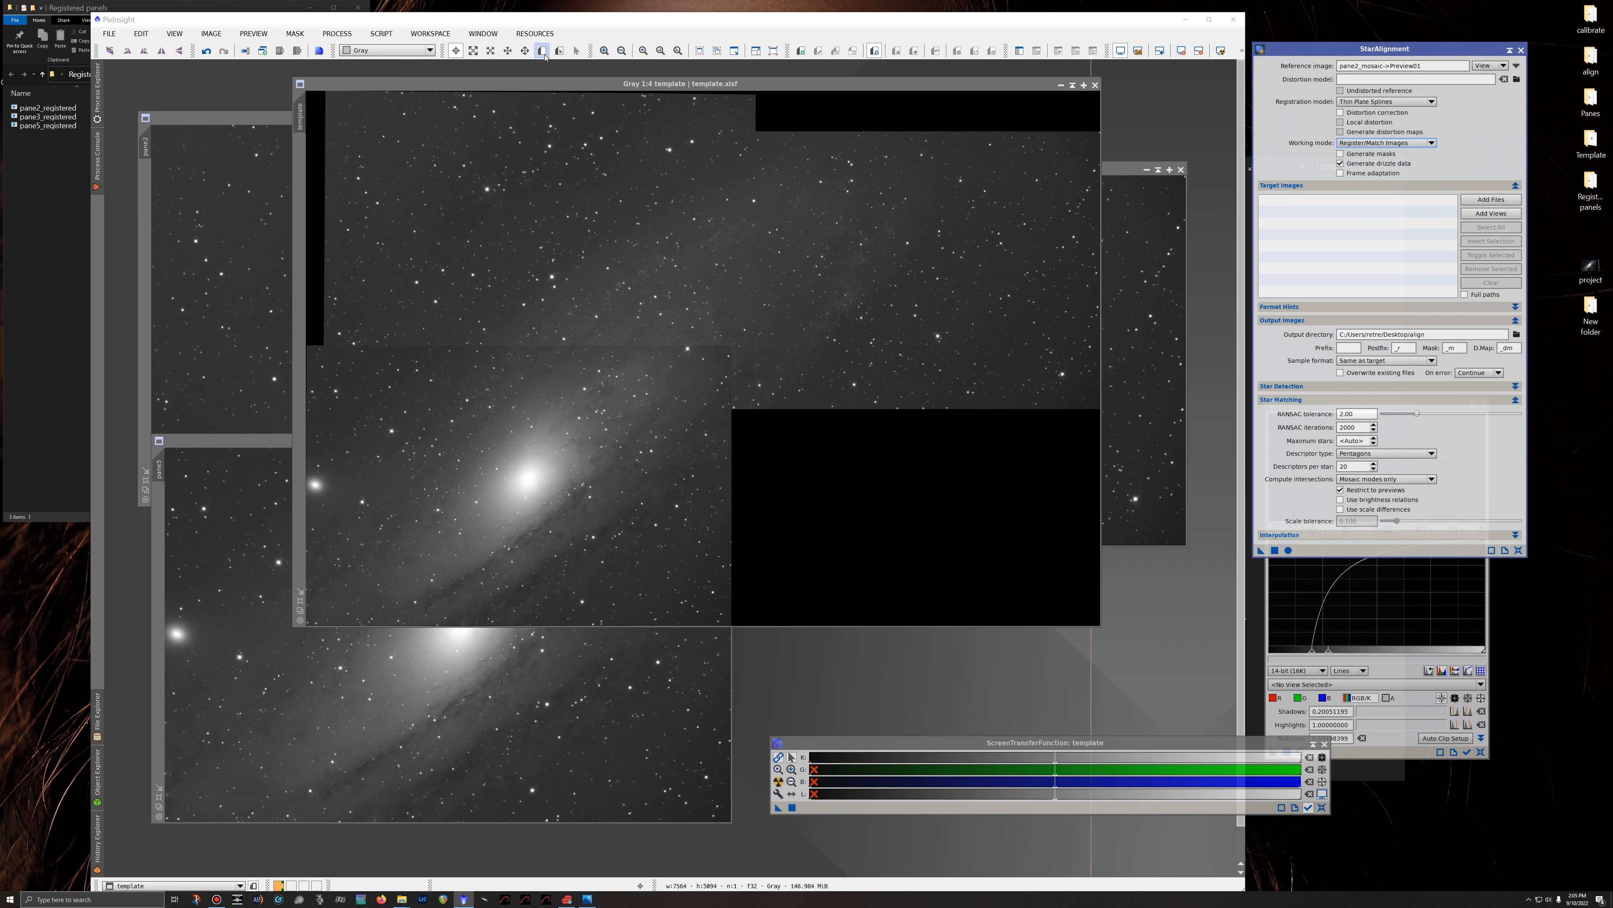
Create a preview on the template covering the area filled by pane3, and extend its inner edge slightly towards pane2.
key("alt+n")
left_click_drag(752, 135, 1109, 408)
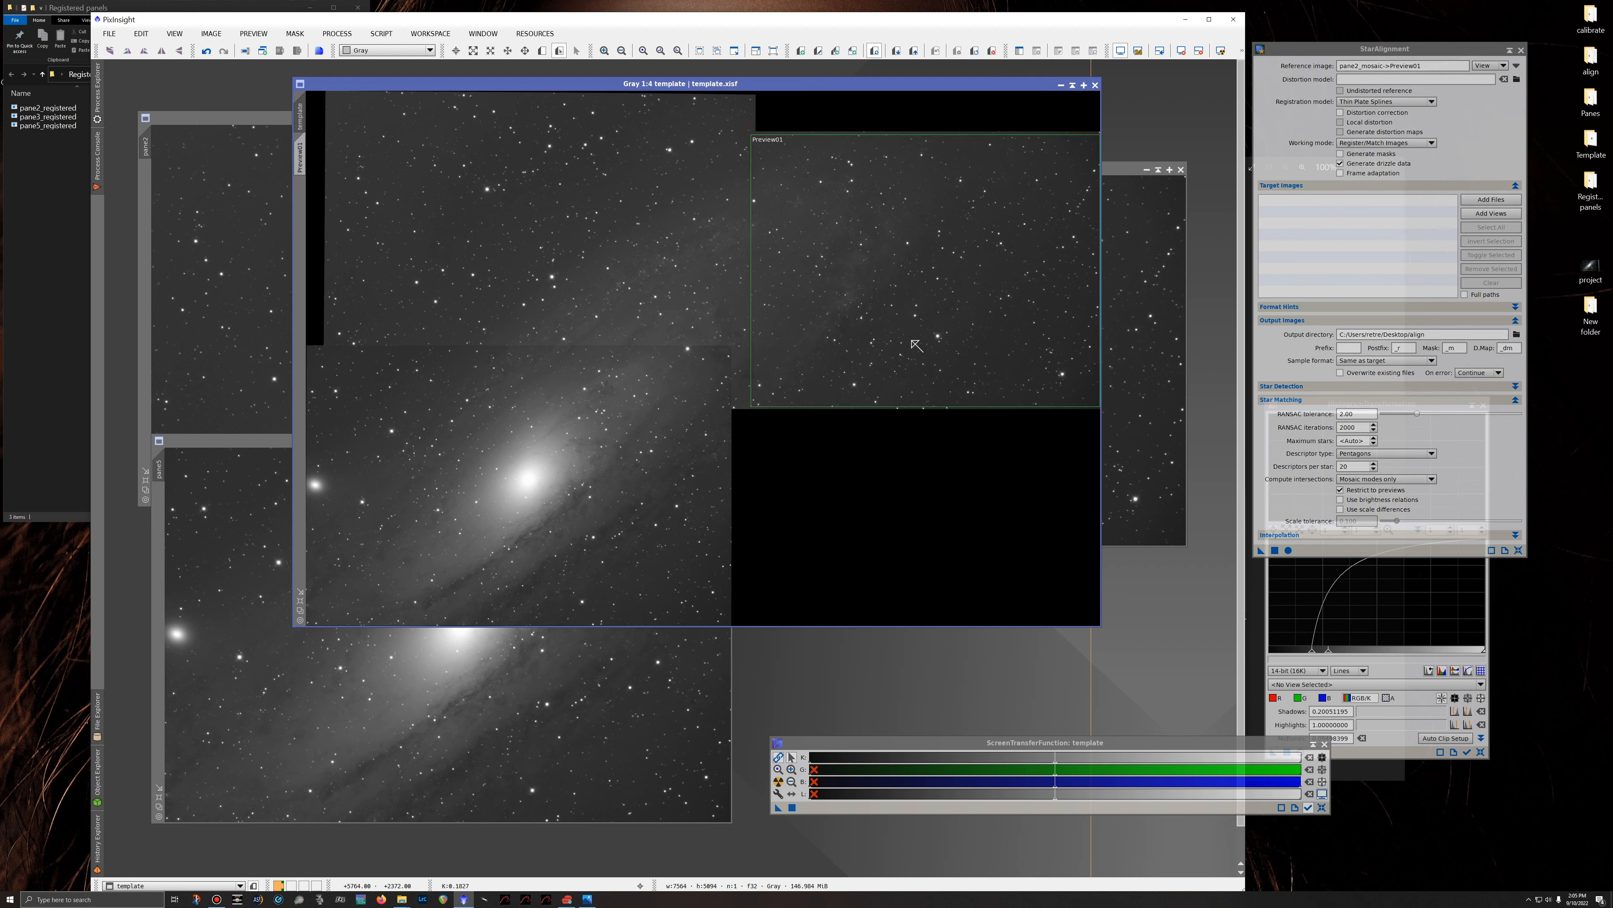
left_click_drag(749, 238, 735, 238)
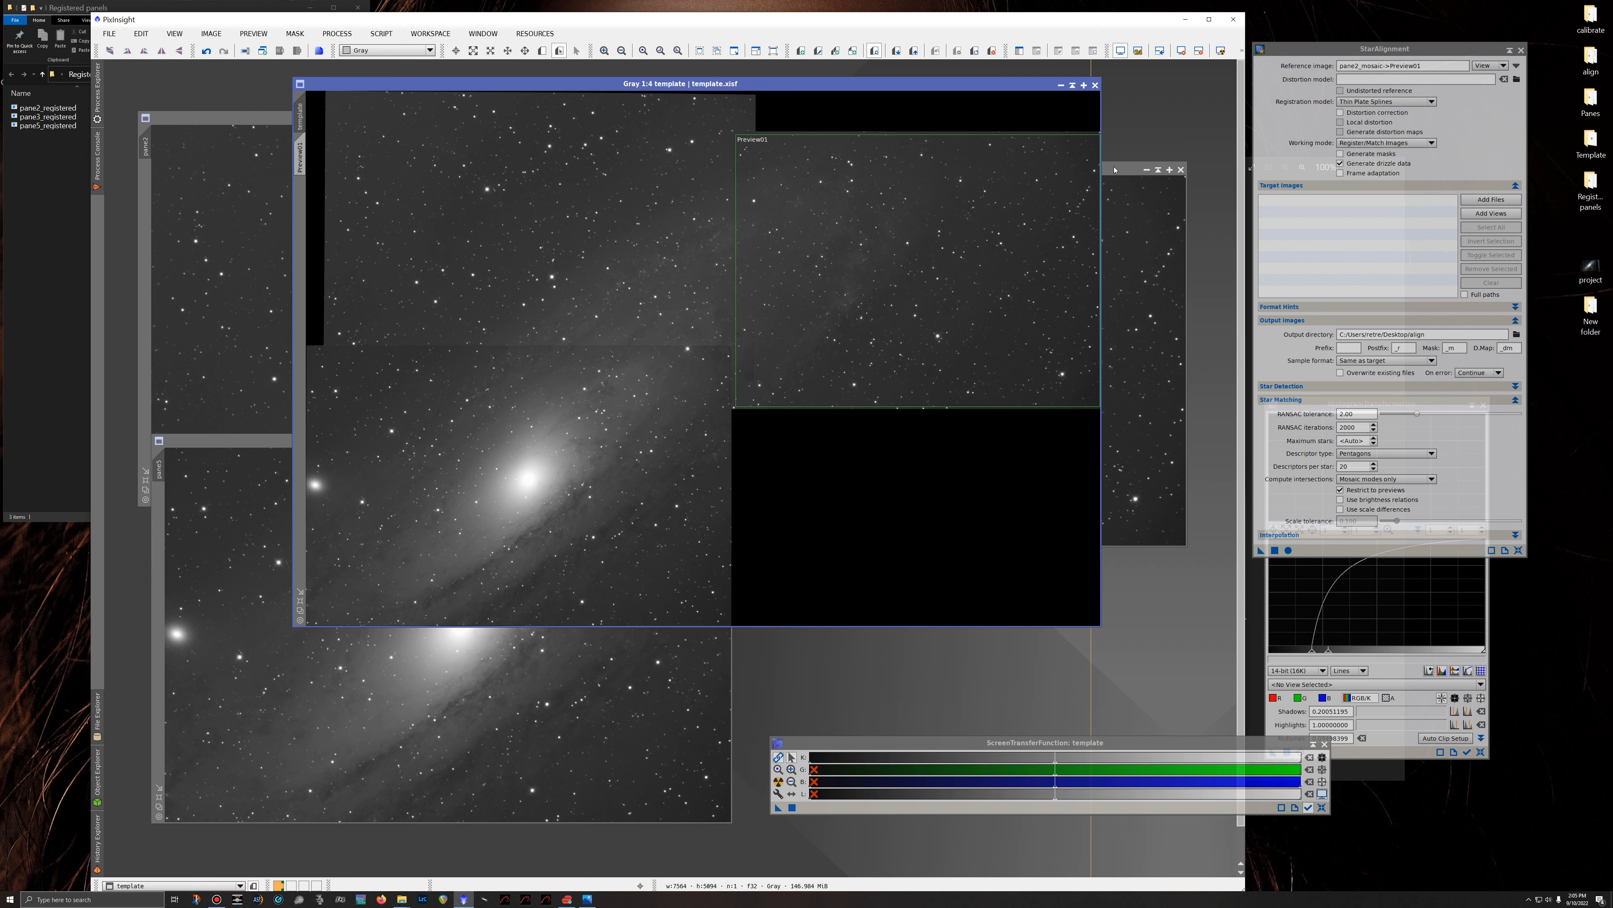
Set StarAlignment's reference image to the template's Preview01 view.
left_click(1489, 65)
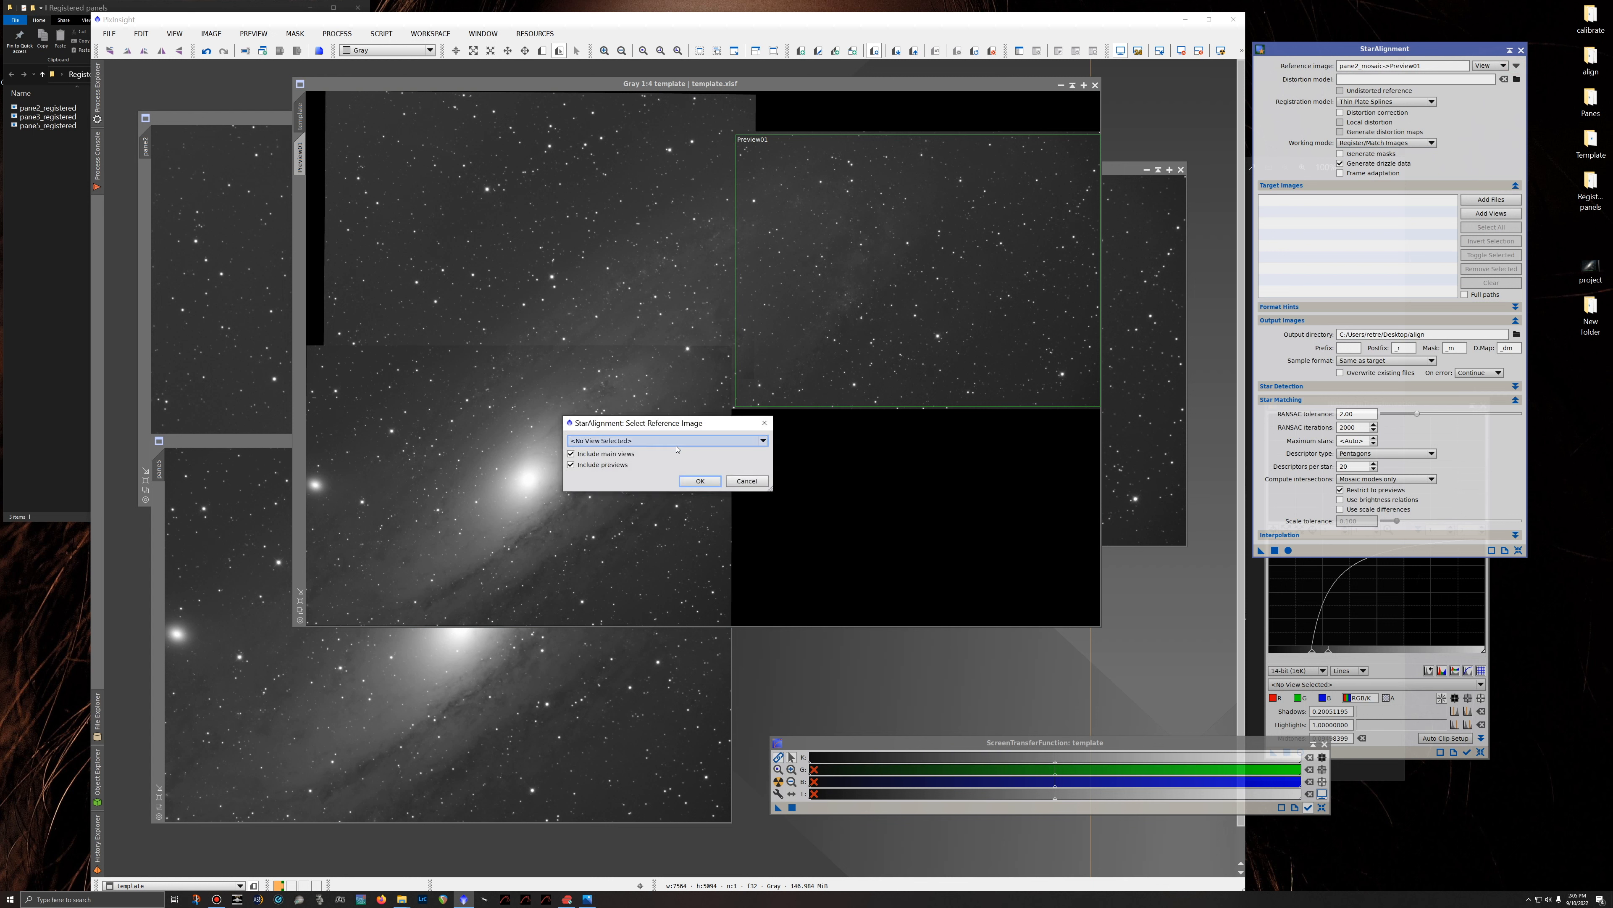
left_click(646, 440)
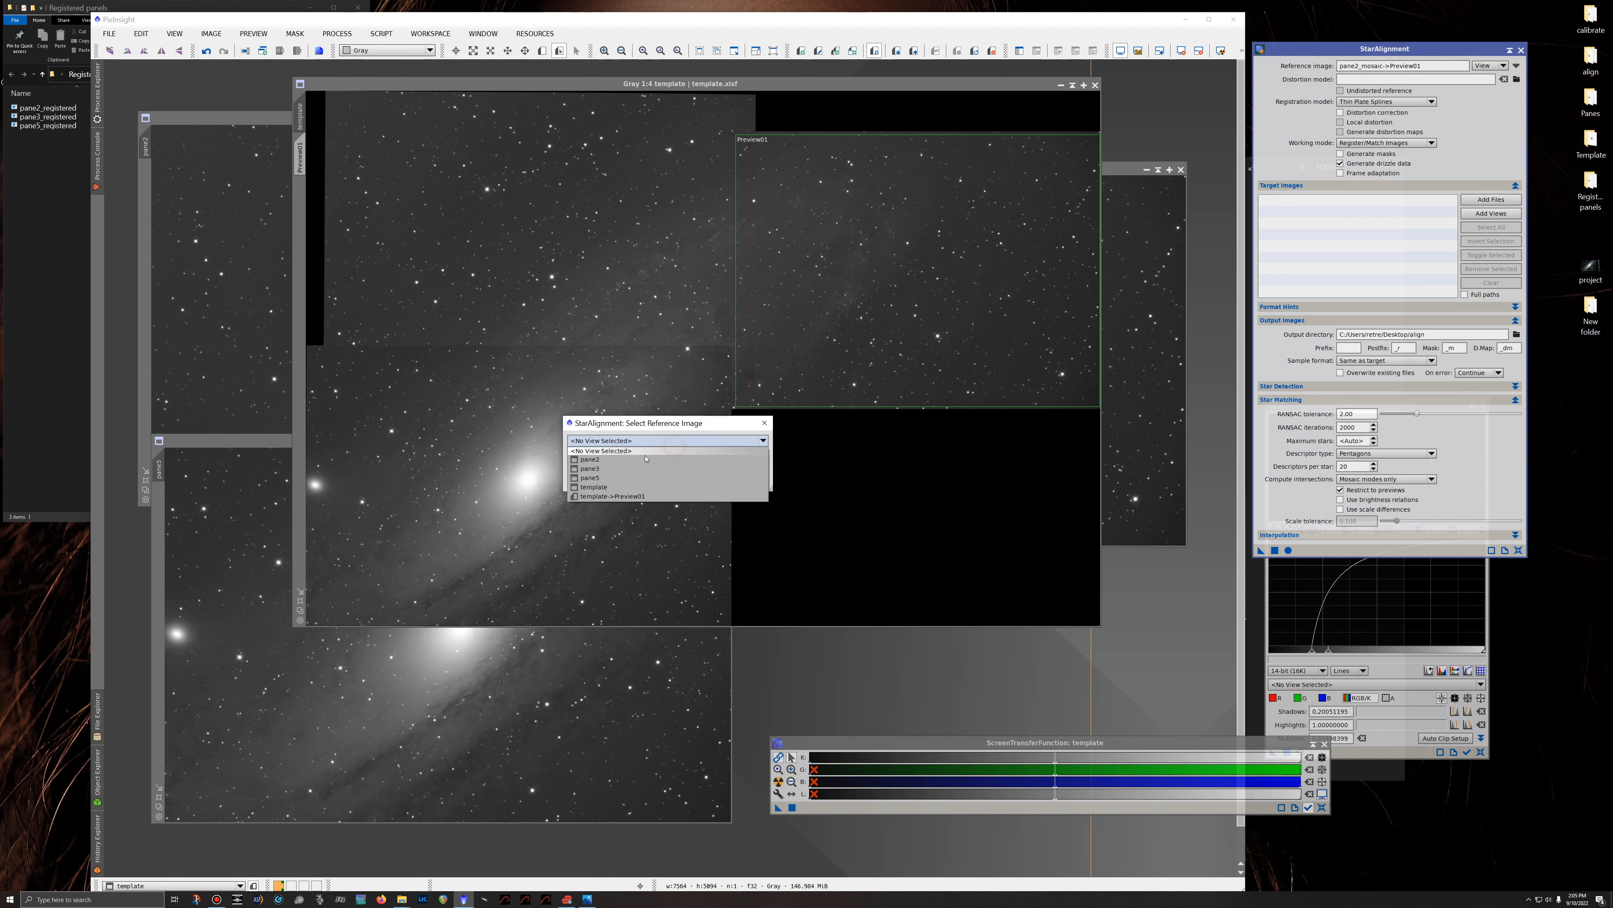
left_click(616, 496)
left_click(700, 481)
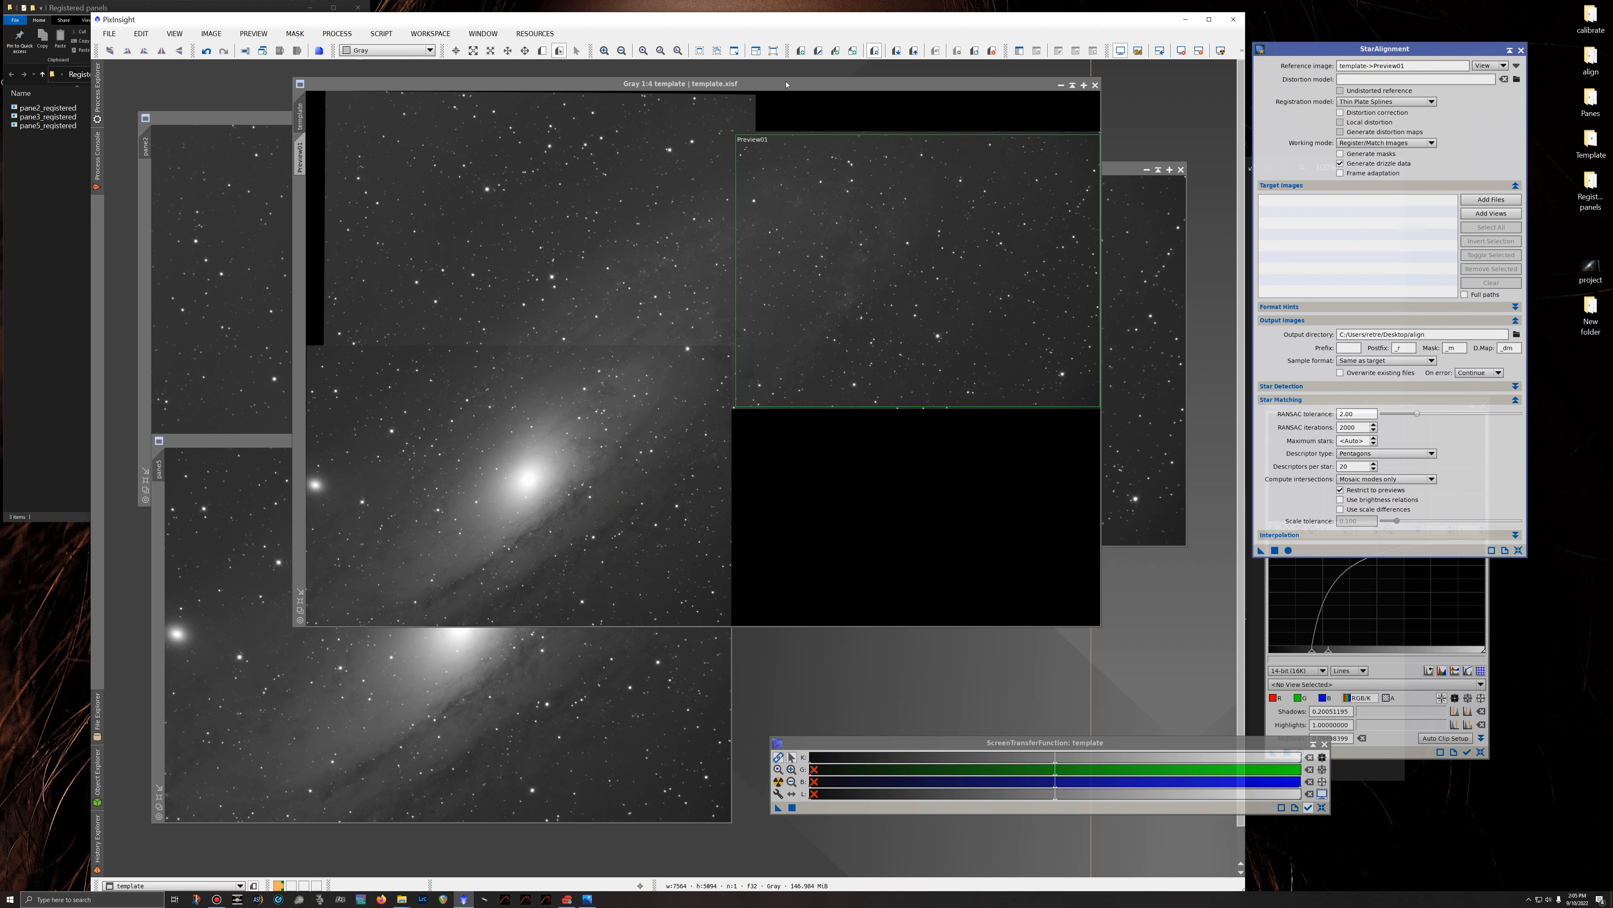
Shift the template window to uncover pane3, register pane3 with StarAlignment, and move the registered result clear of the other images.
left_click_drag(757, 89, 741, 91)
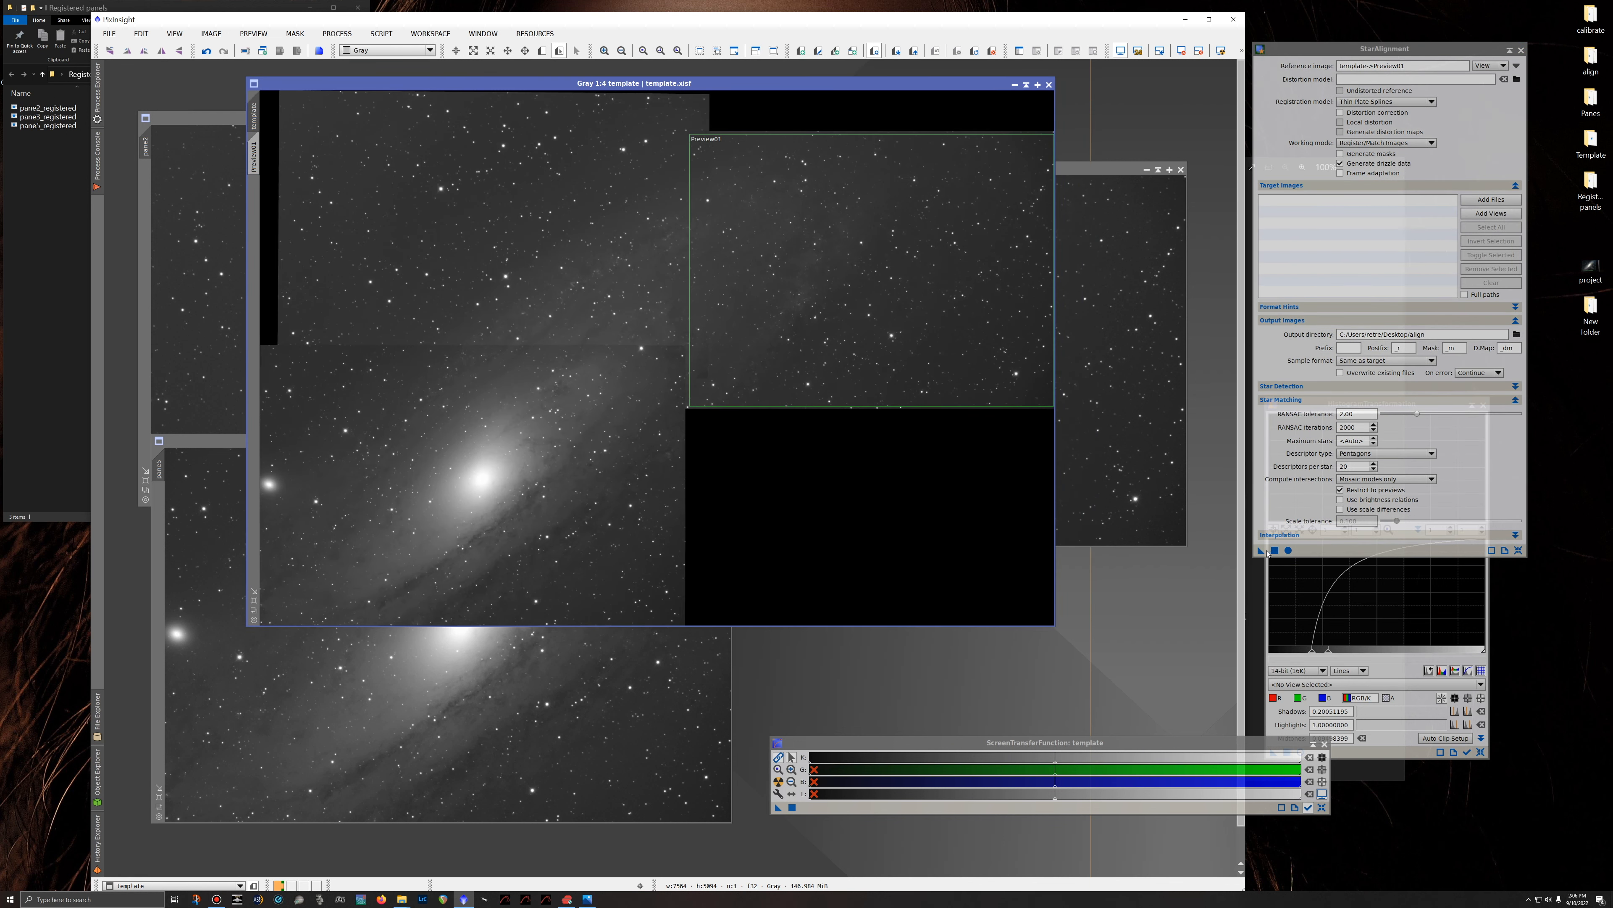
left_click_drag(1261, 552, 1055, 342)
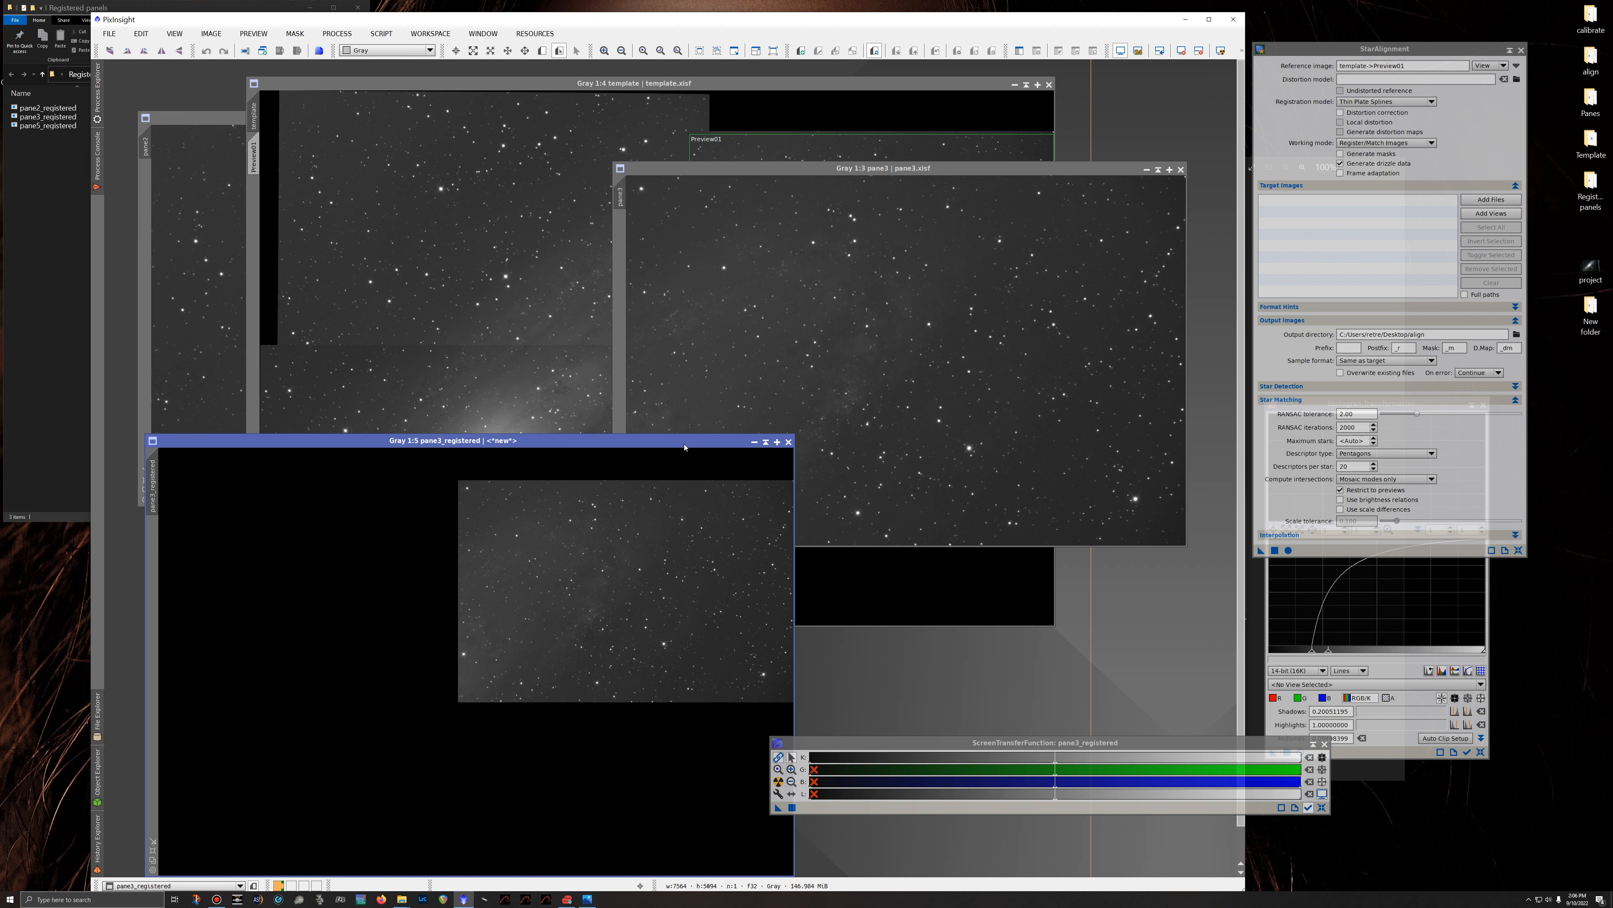
left_click_drag(710, 440, 1031, 190)
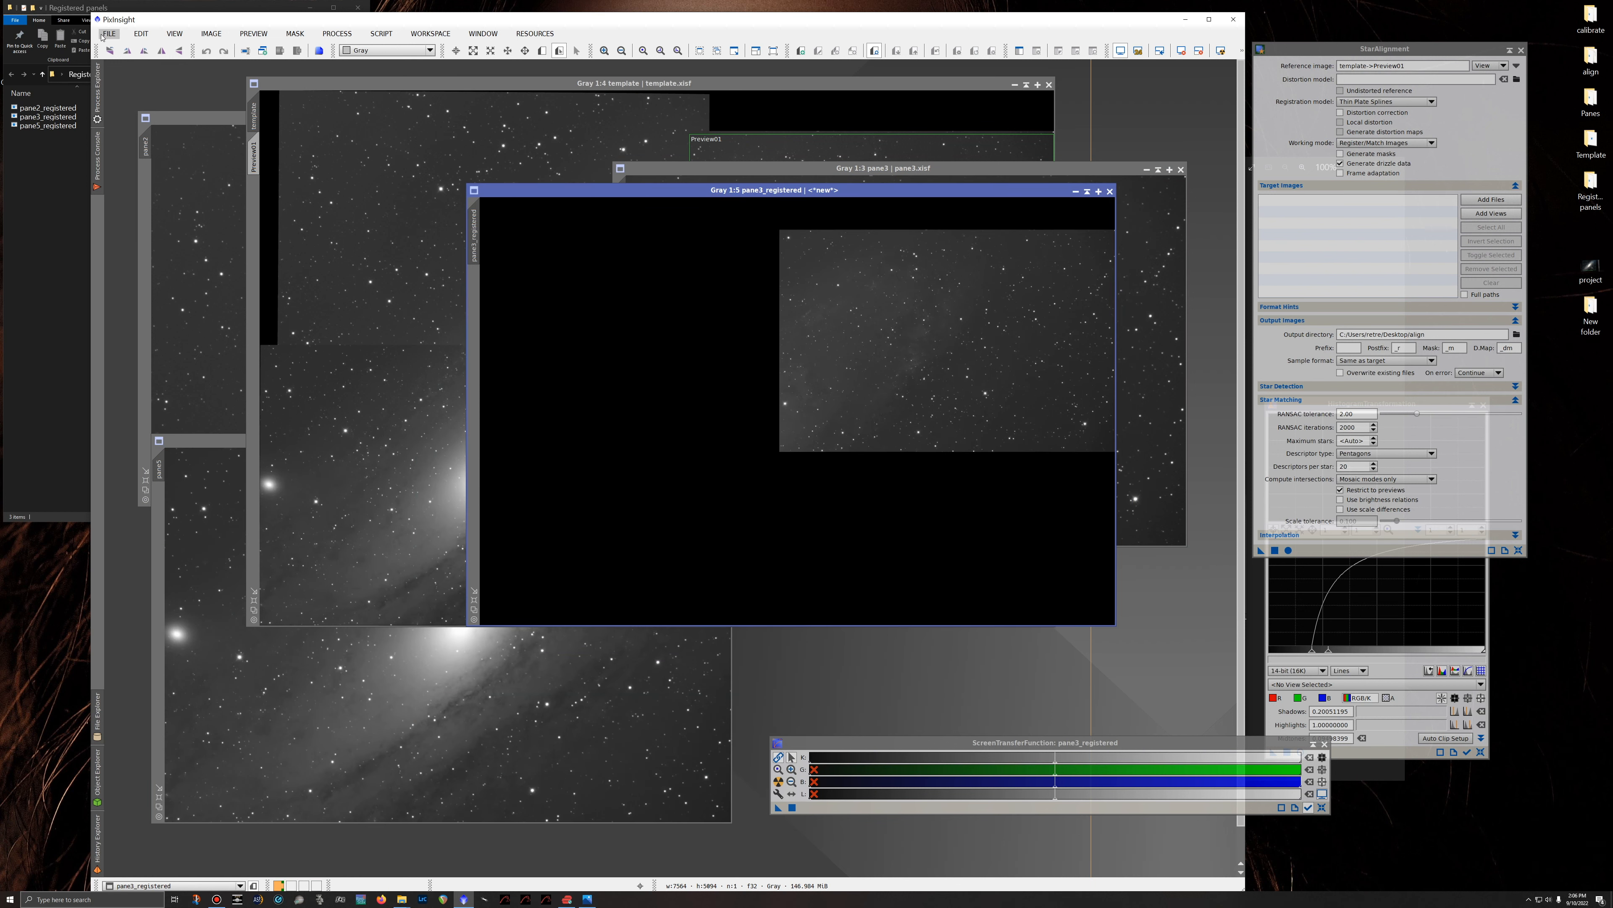
Save the registered image as pane3_registered in XISF format in the Desktop's Registered panels folder, overwriting the existing file, and close it.
left_click(102, 36)
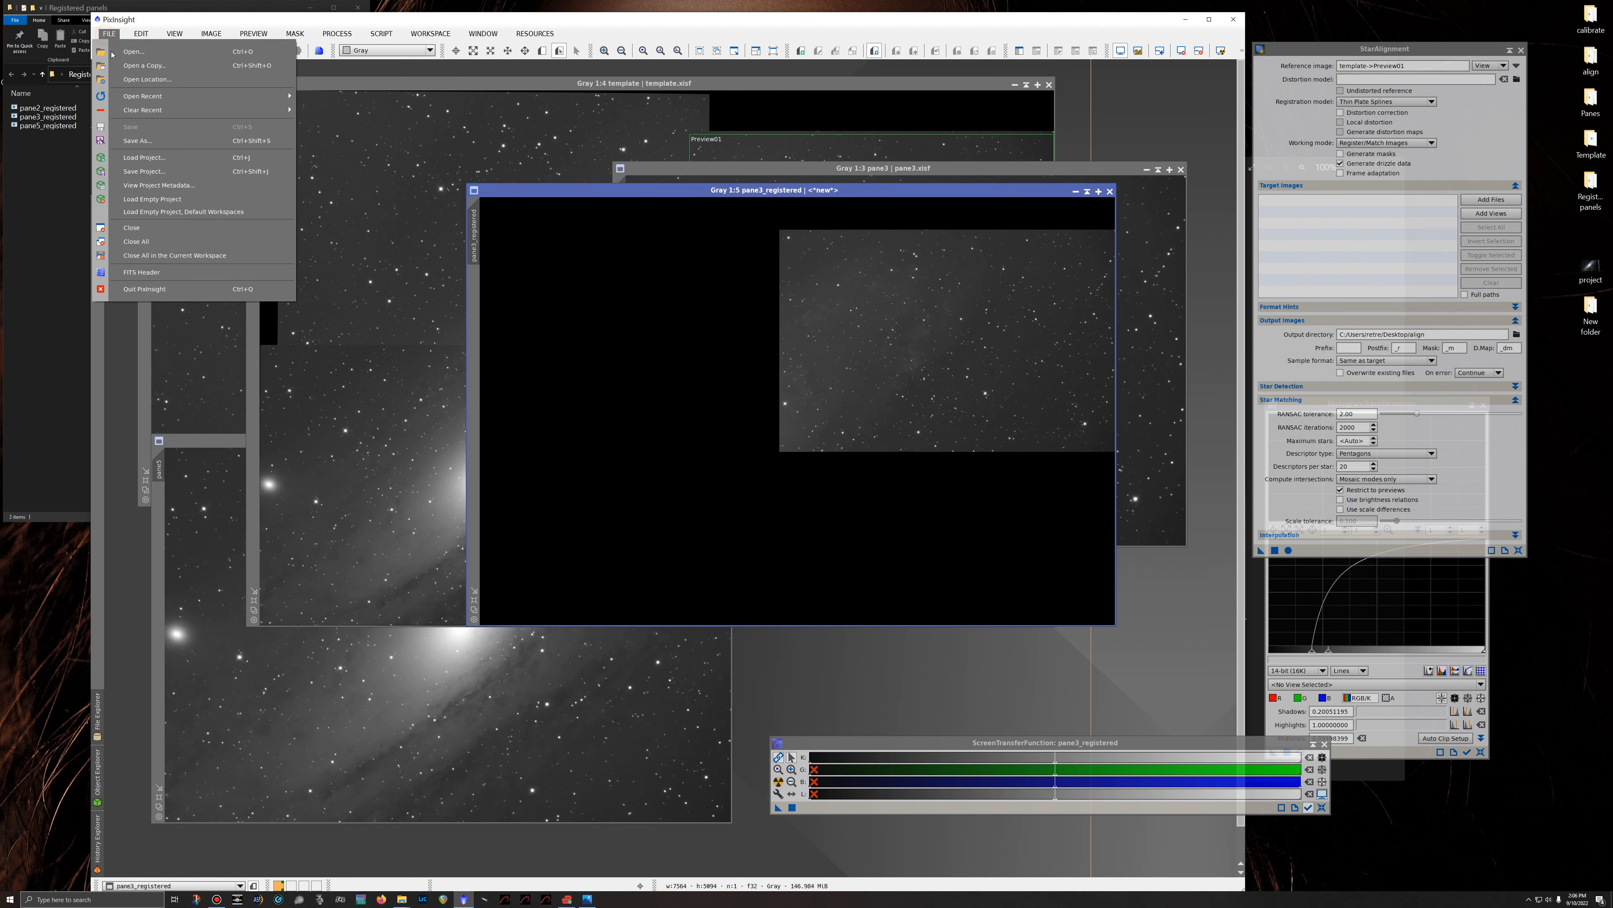
left_click(137, 140)
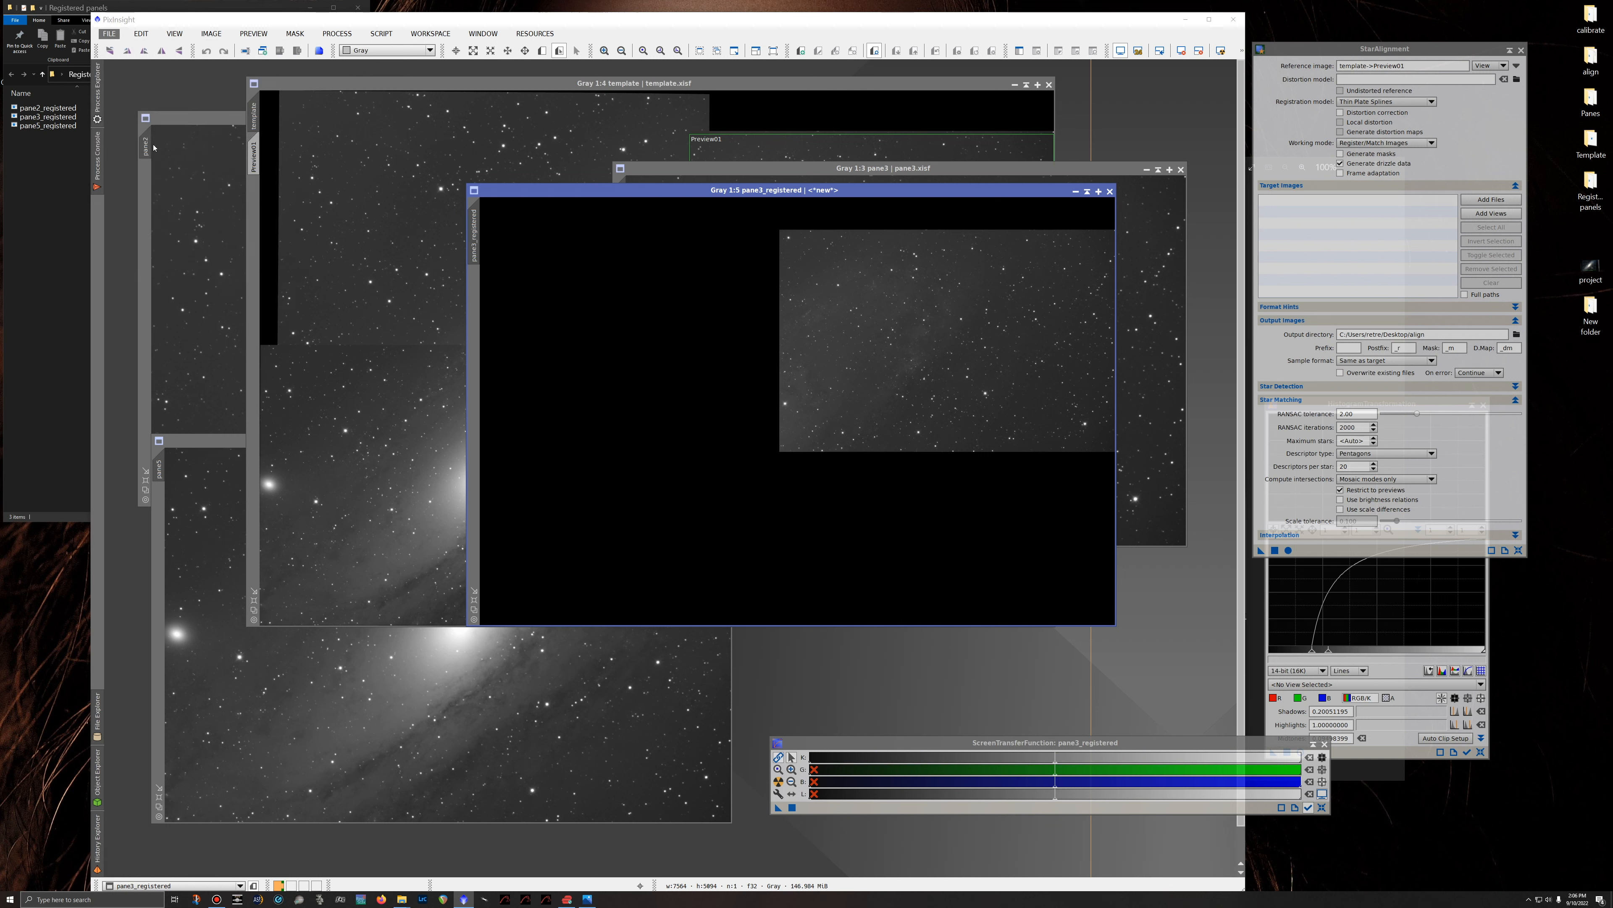
left_click(140, 86)
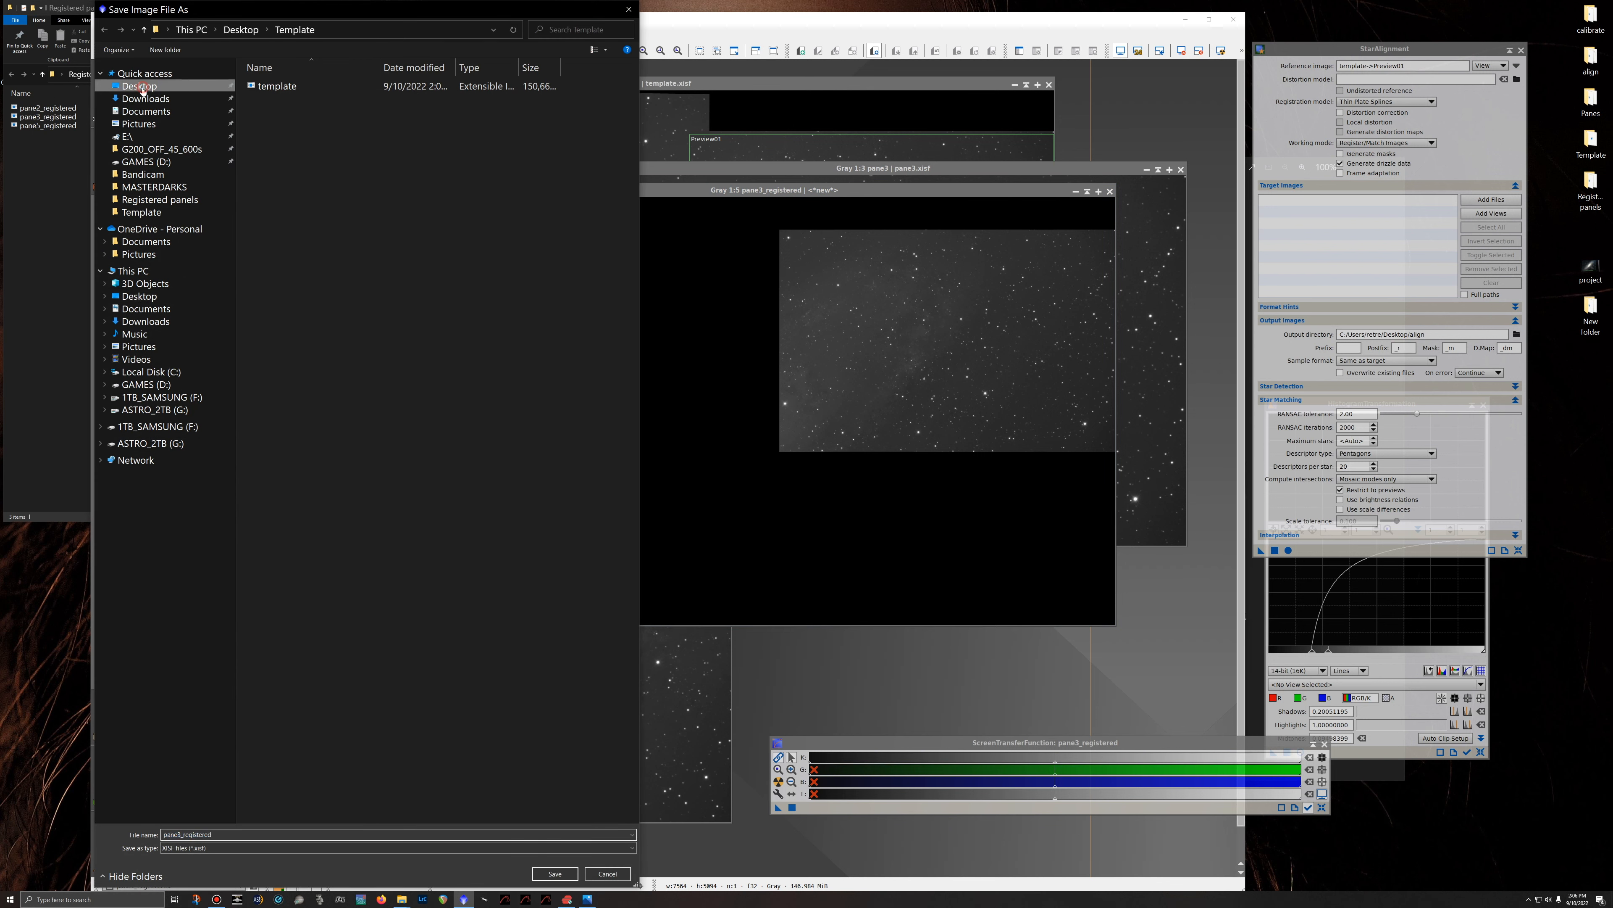
double_click(555, 89)
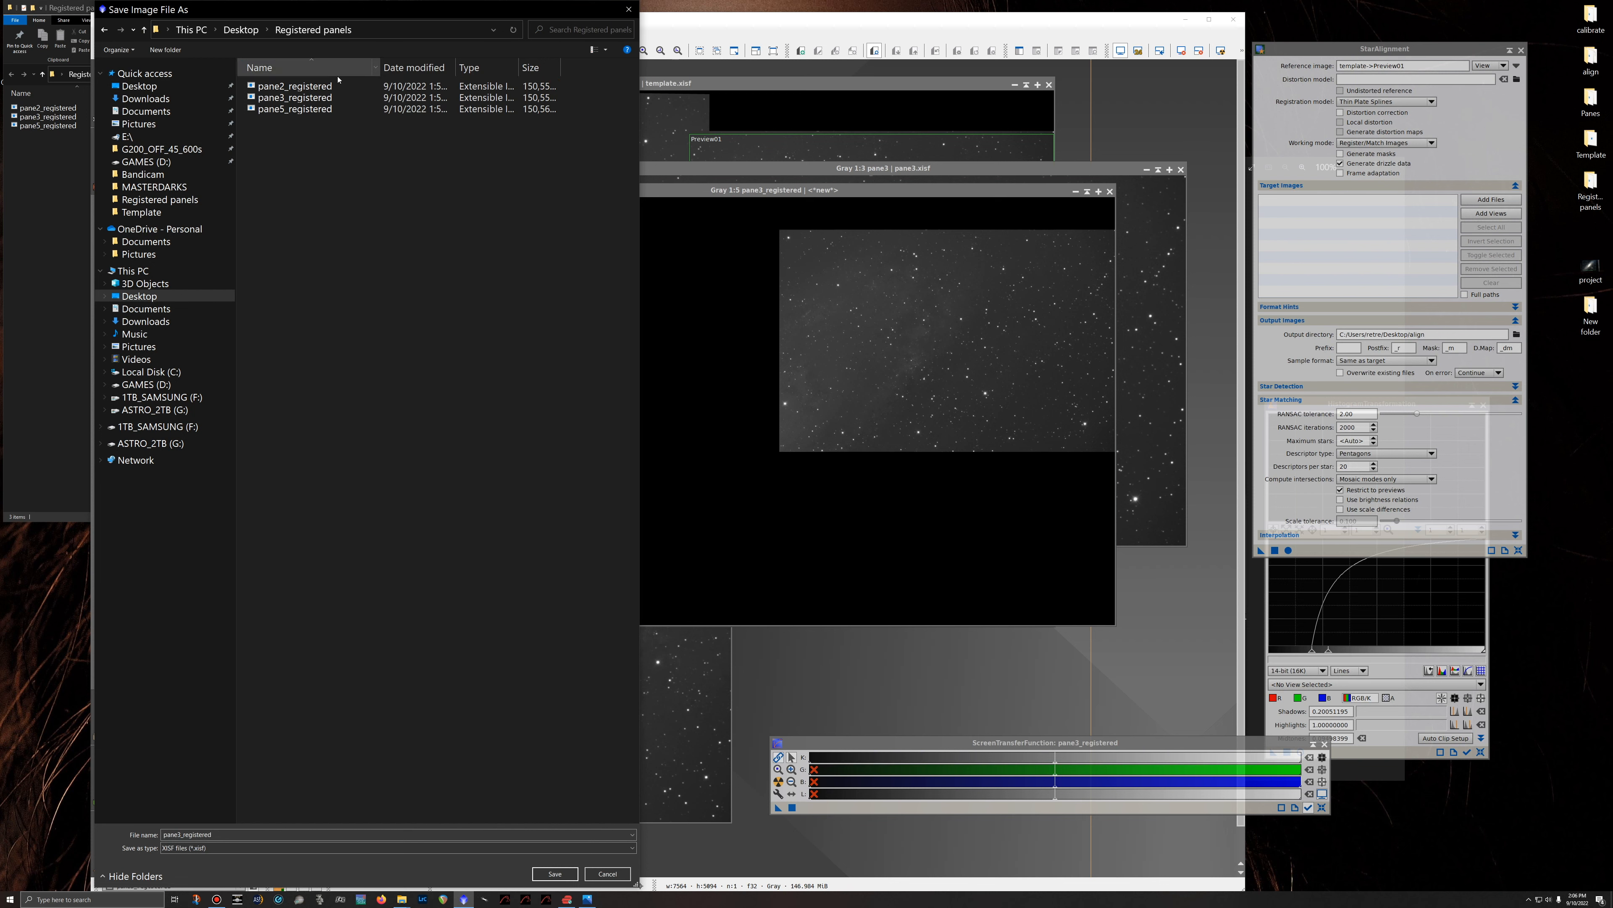
left_click(556, 873)
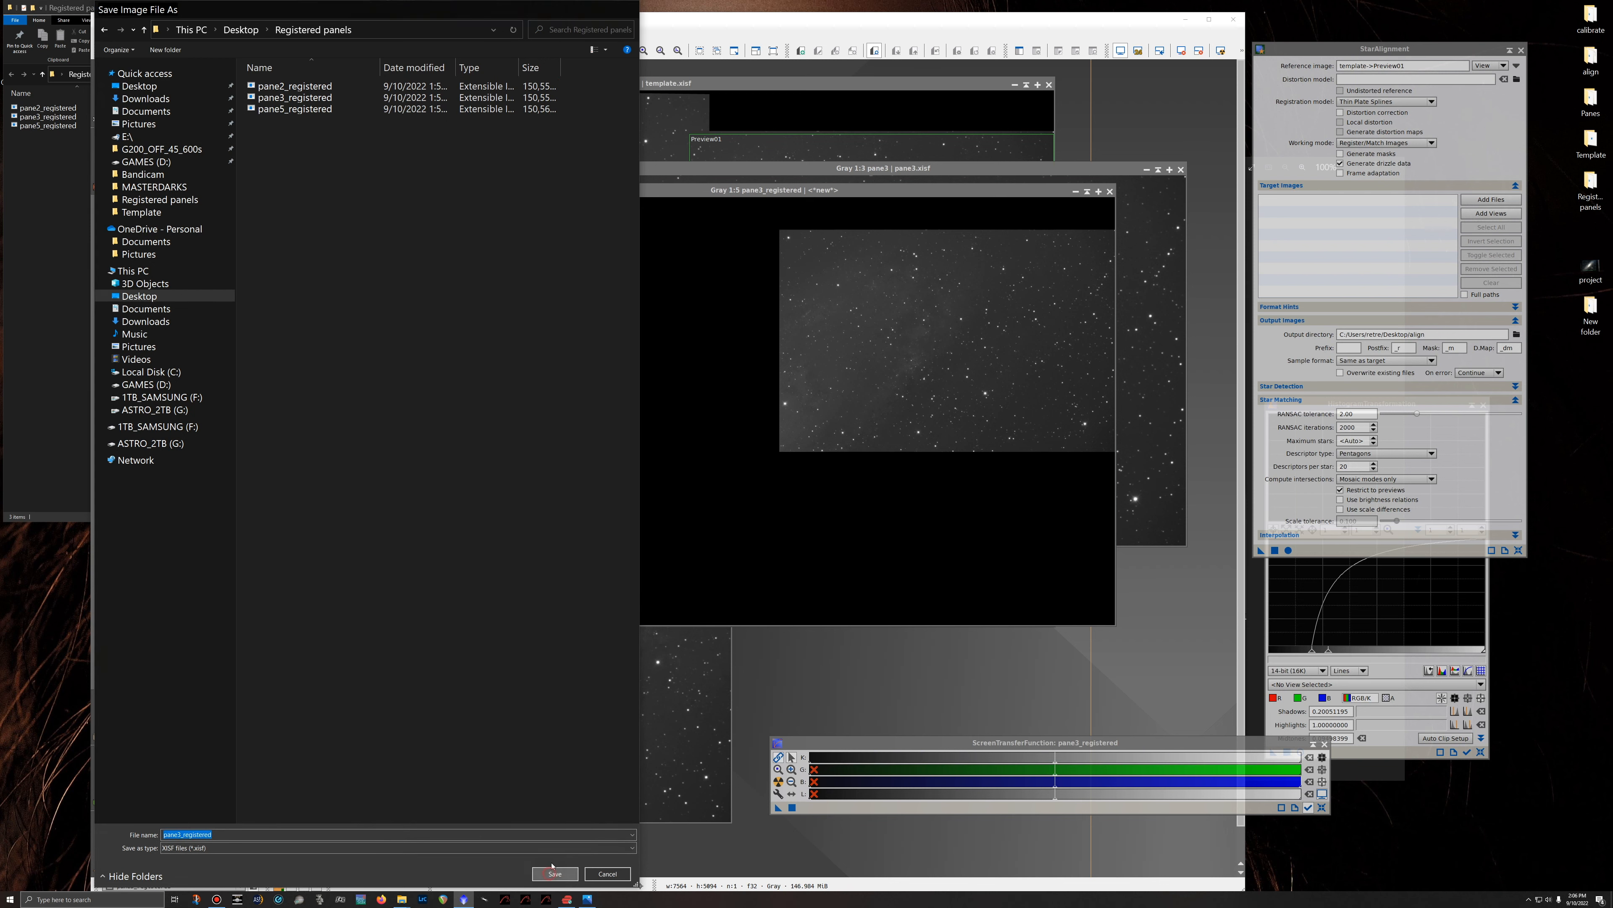
left_click(657, 490)
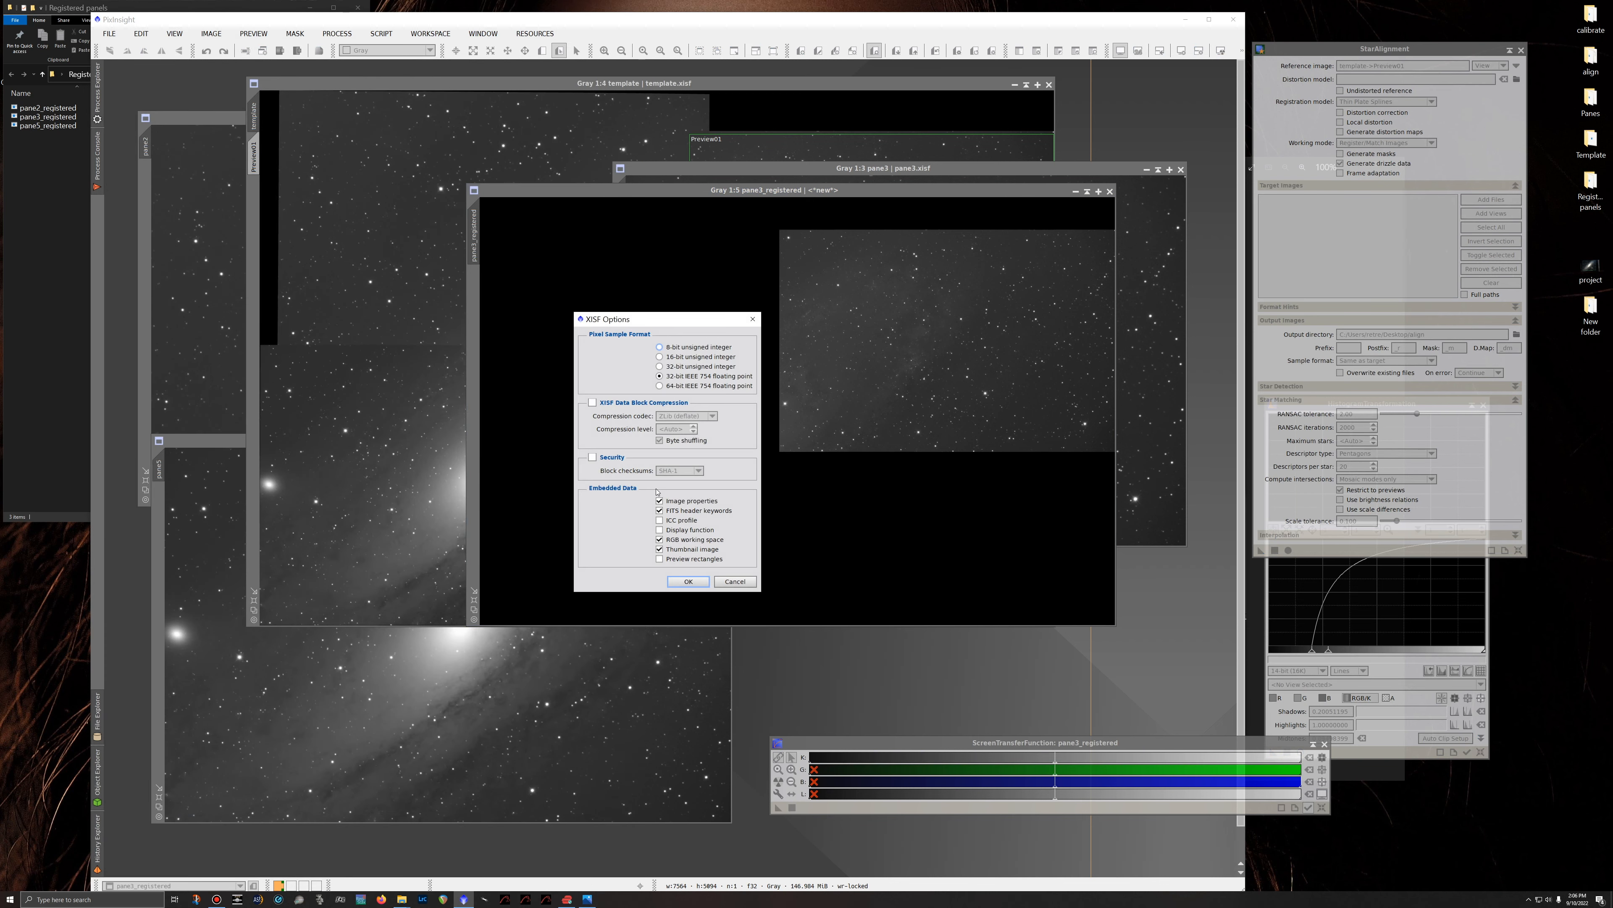
left_click(687, 588)
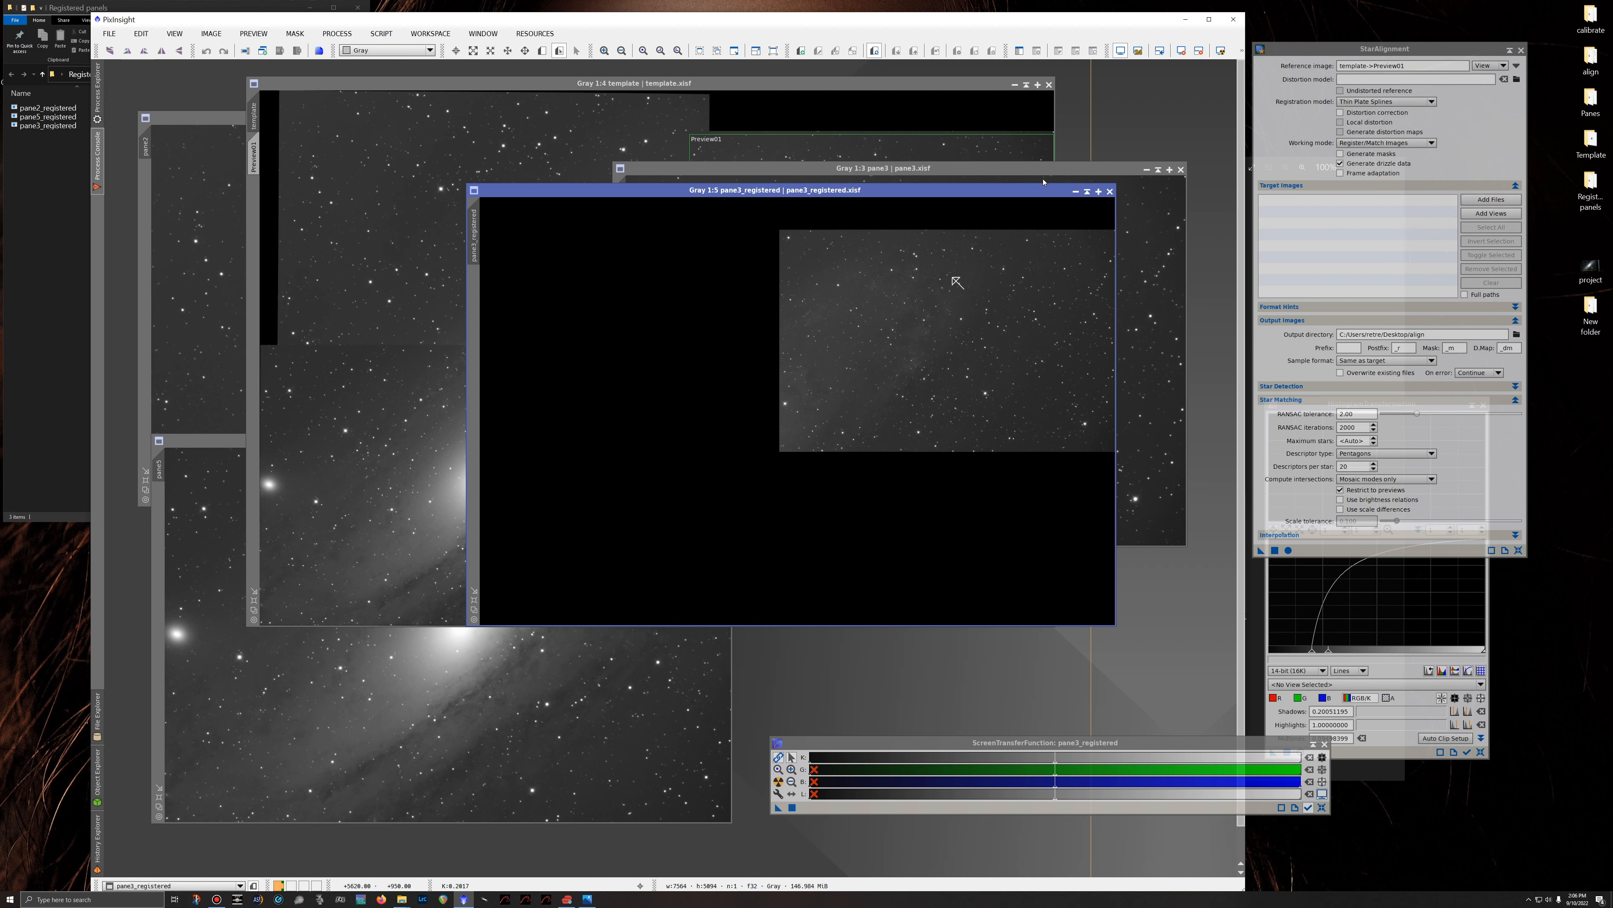
left_click(1110, 191)
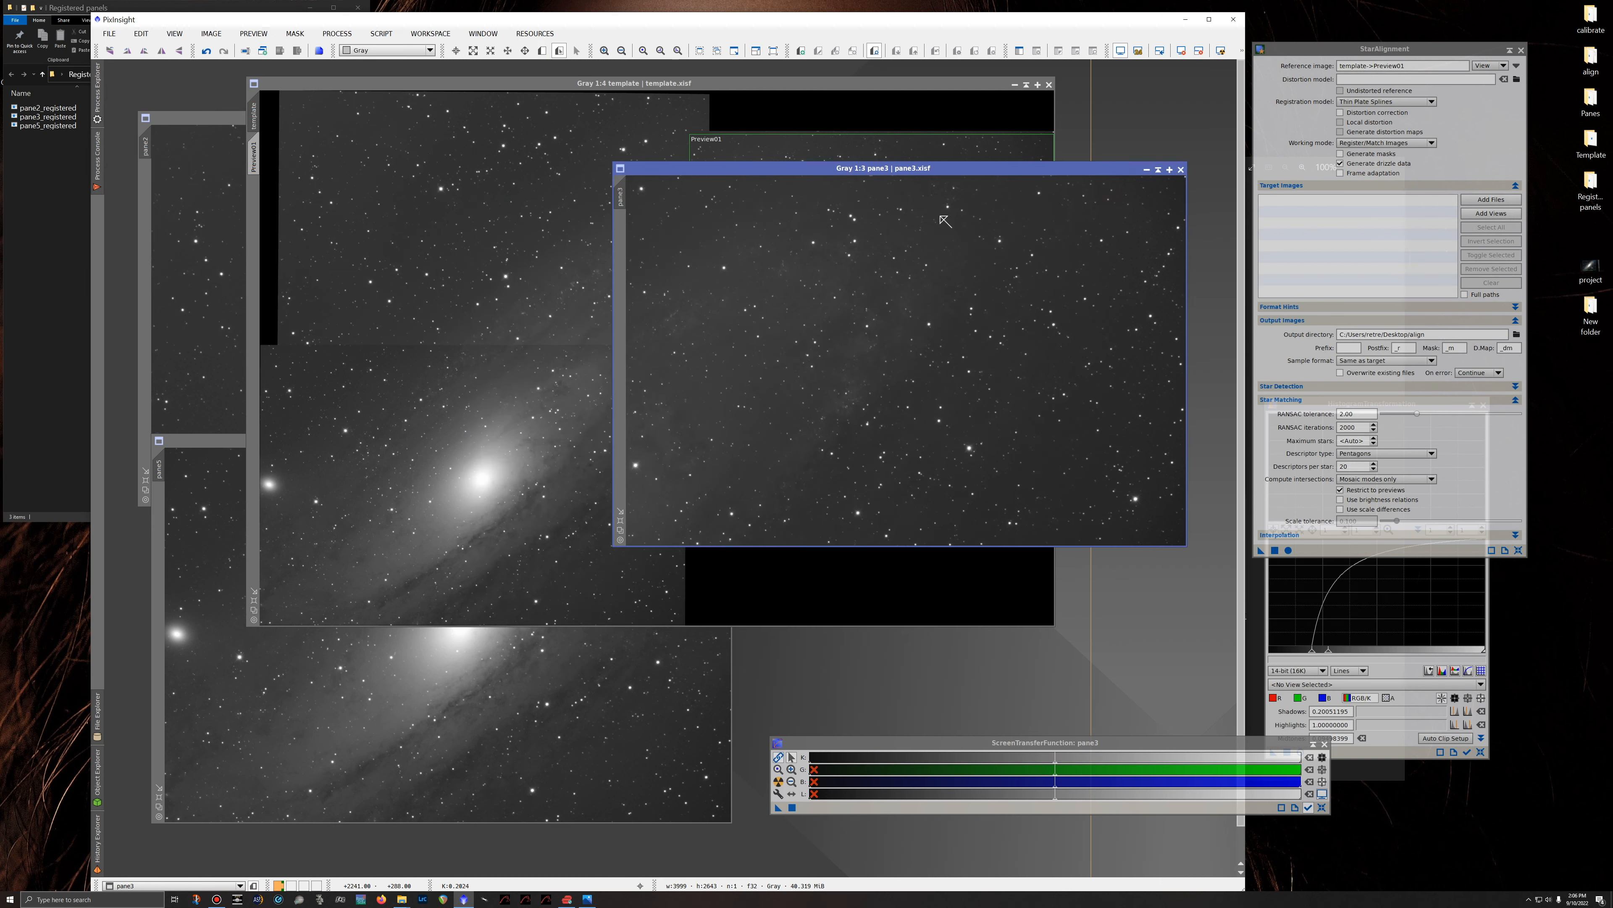
Move the template's preview over pane2's area, extend it towards pane3 and pane5, and register pane2 with StarAlignment.
left_click(765, 101)
left_click_drag(816, 209, 409, 166)
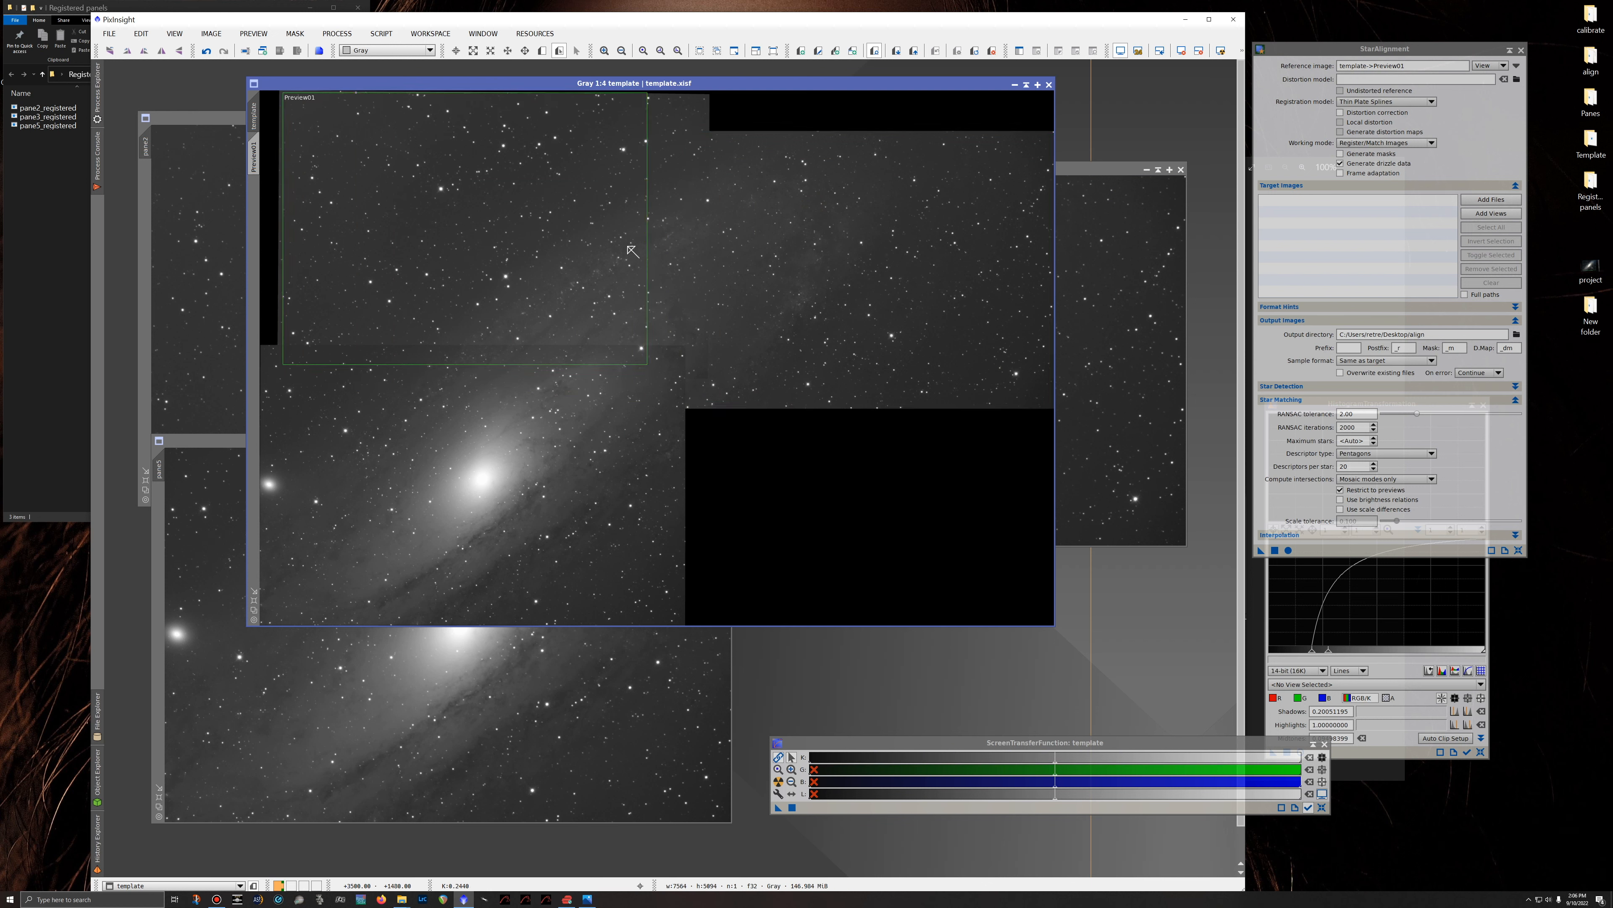
left_click_drag(646, 234, 702, 235)
left_click_drag(573, 93, 573, 99)
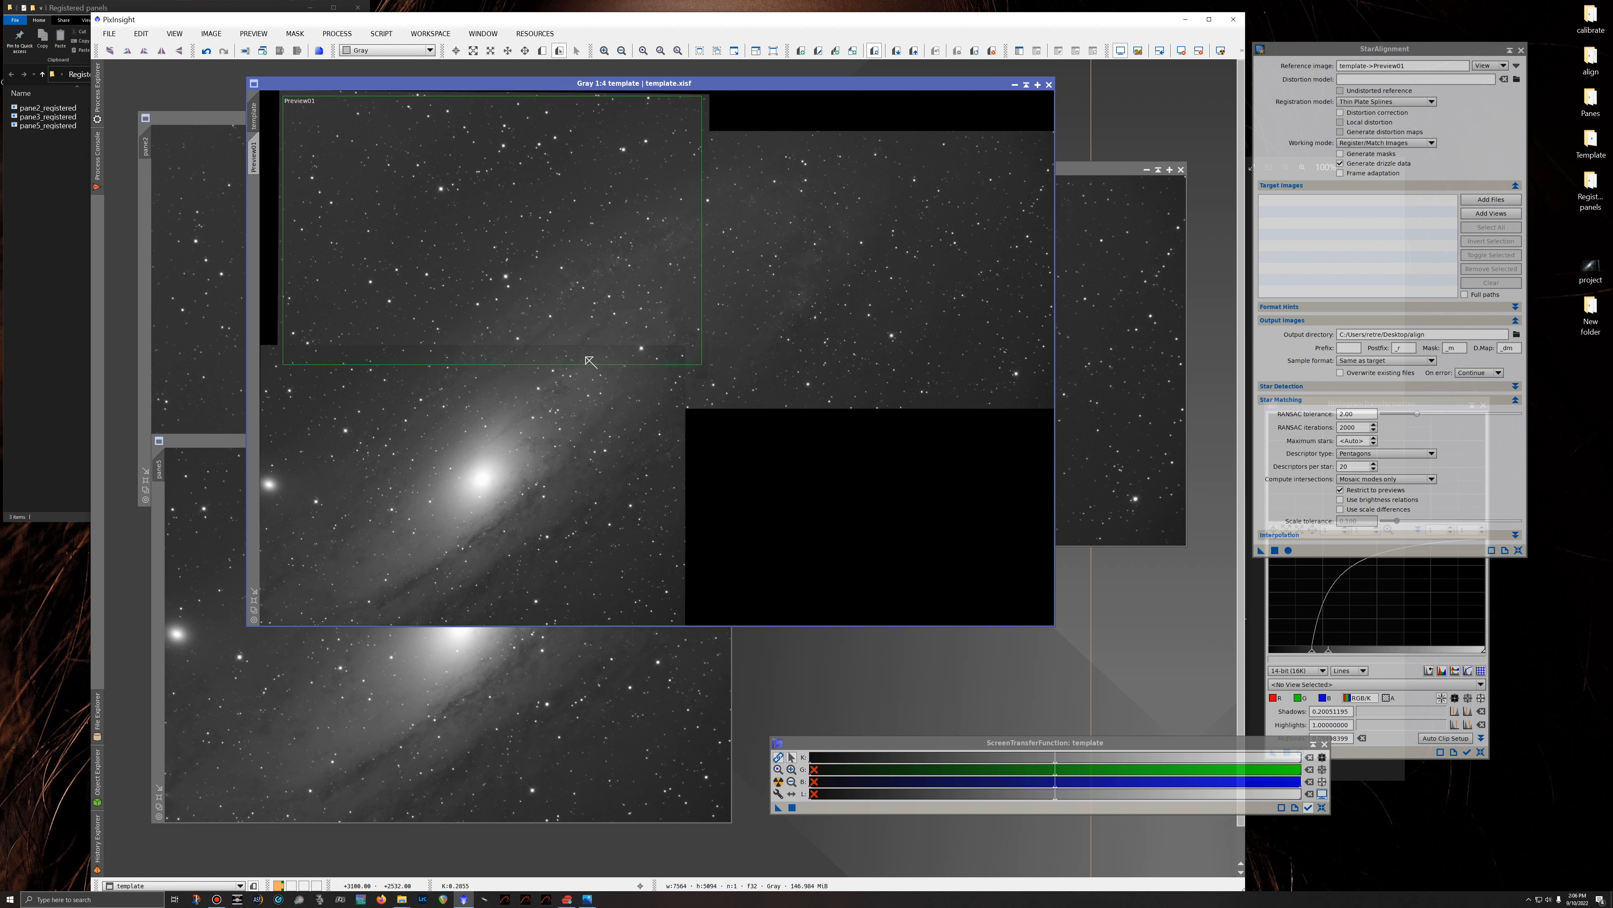
left_click_drag(571, 367, 564, 404)
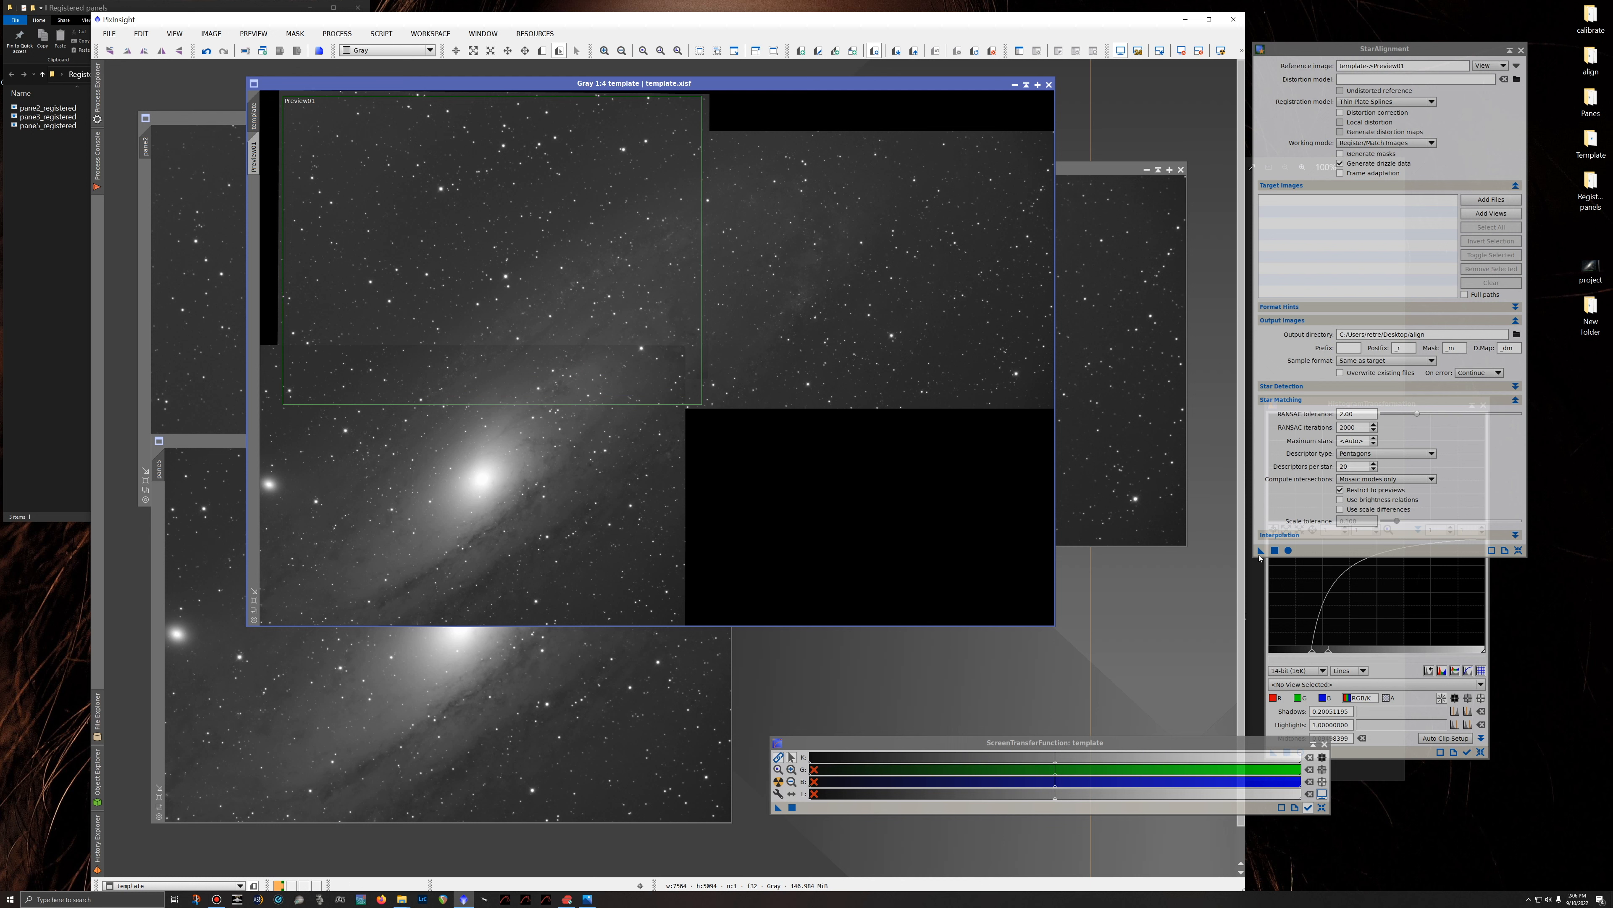
left_click_drag(1261, 552, 229, 289)
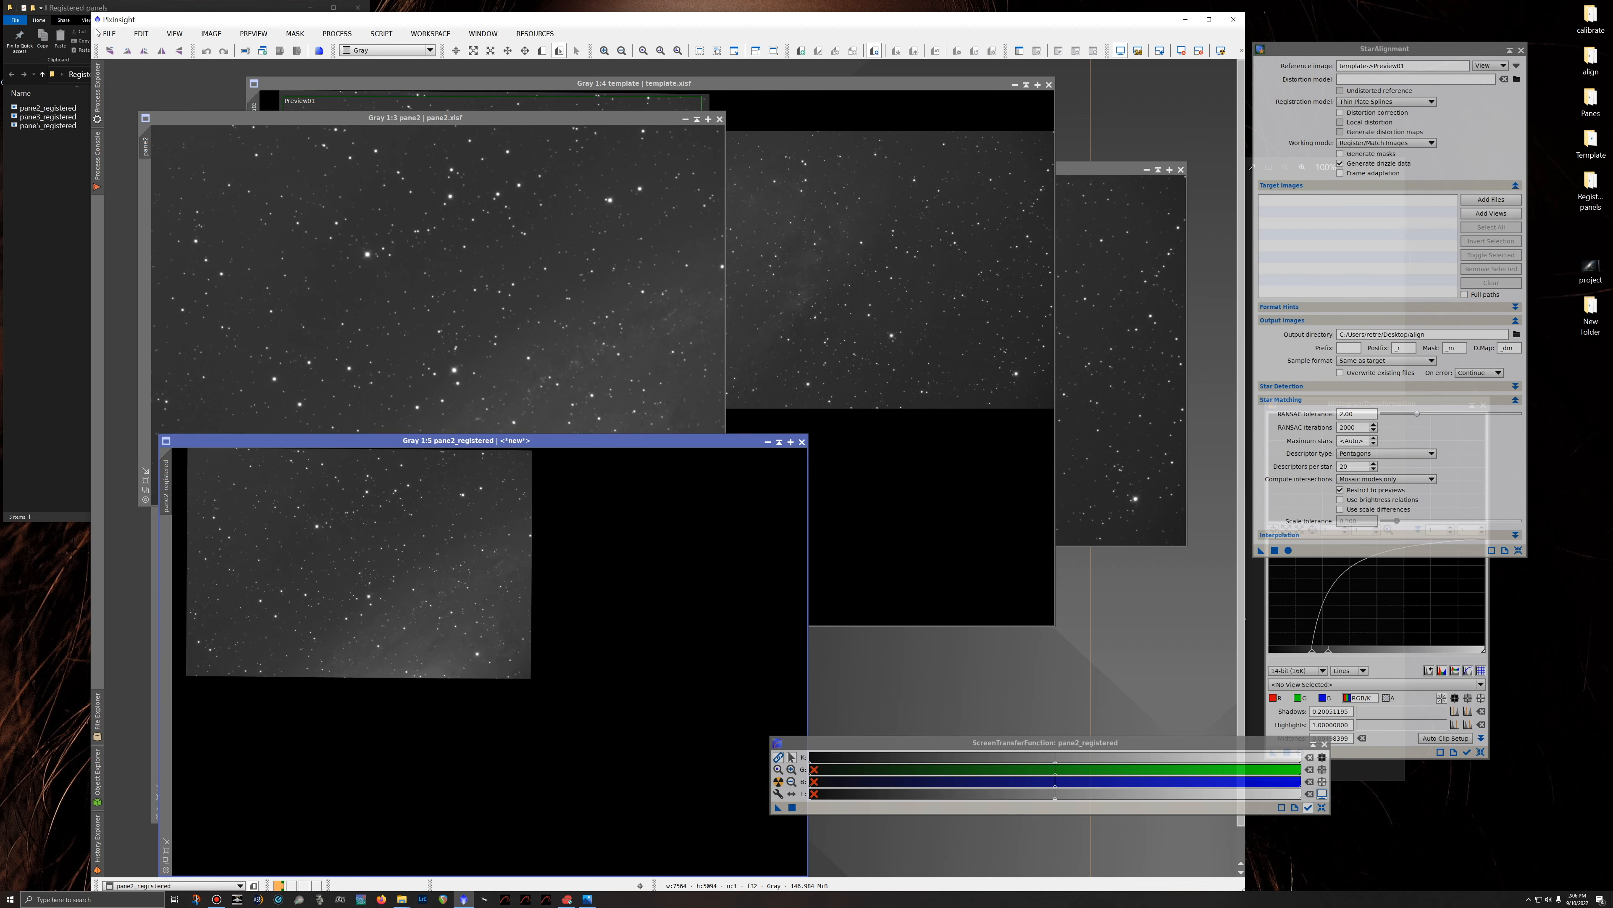
Save the registered image as pane2_registered in the Registered panels folder, overwriting the existing XISF file, and close it.
left_click(109, 33)
left_click(143, 144)
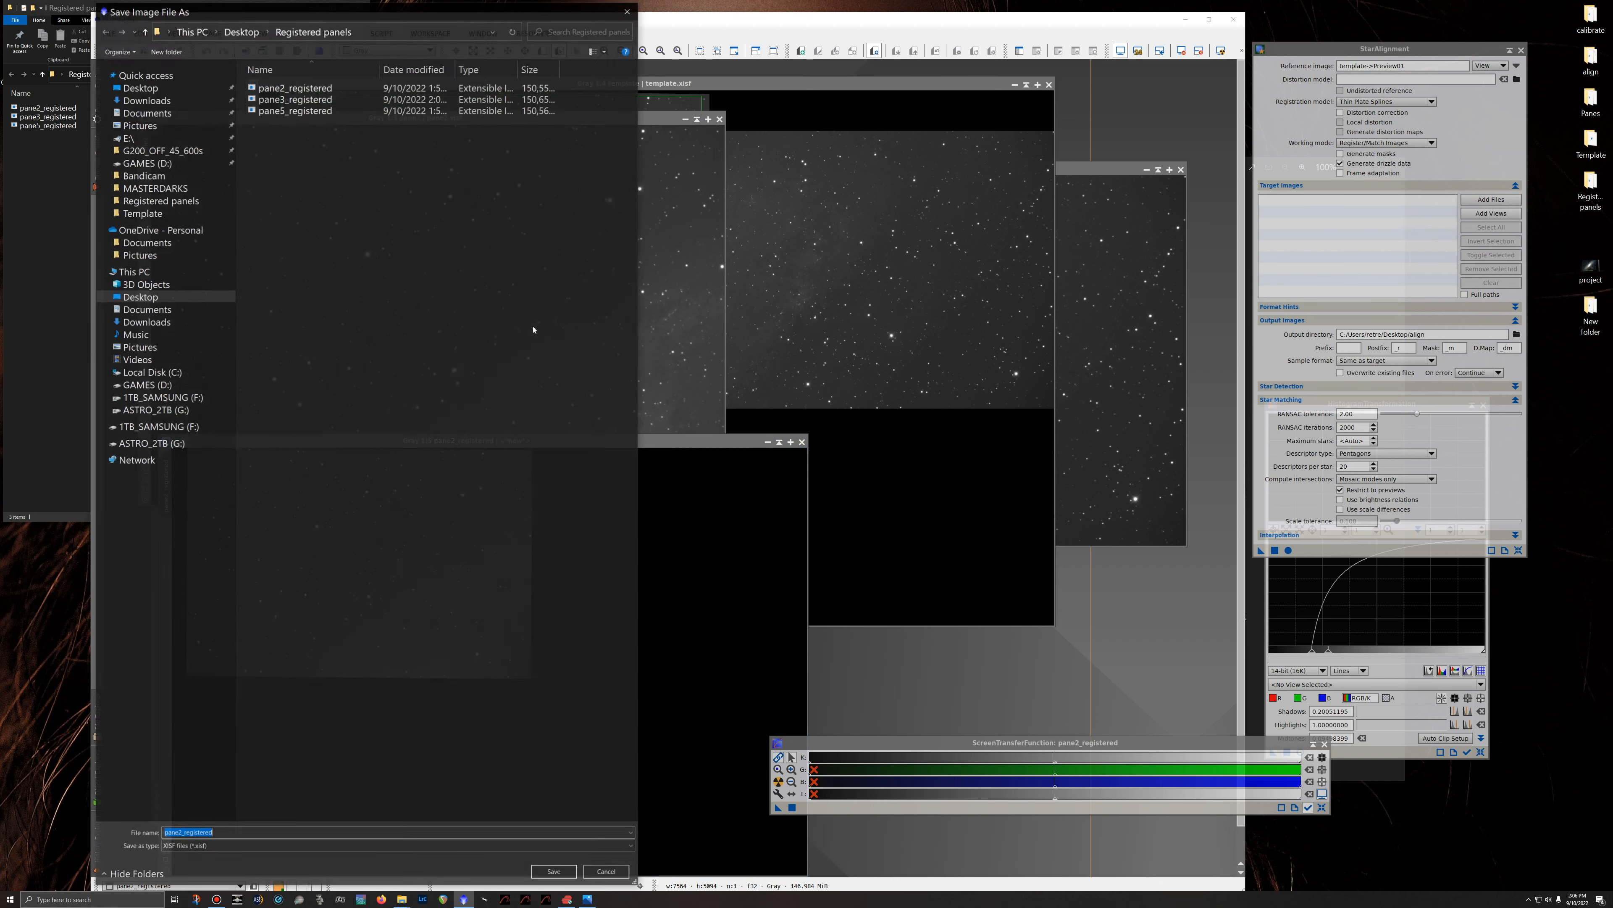
left_click(555, 875)
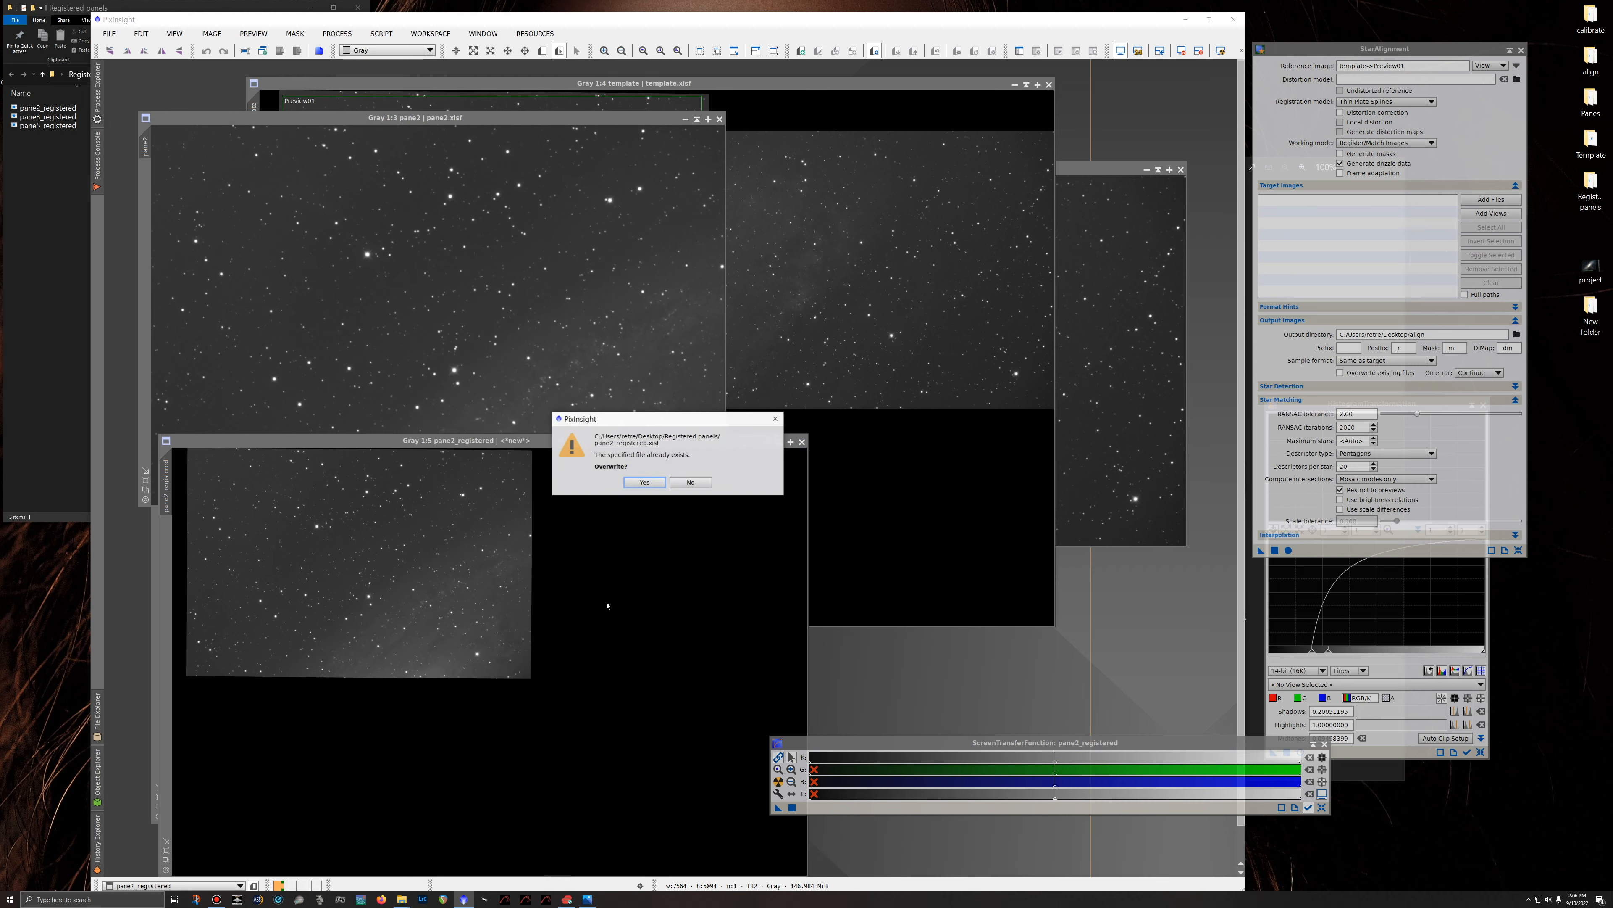
left_click(646, 484)
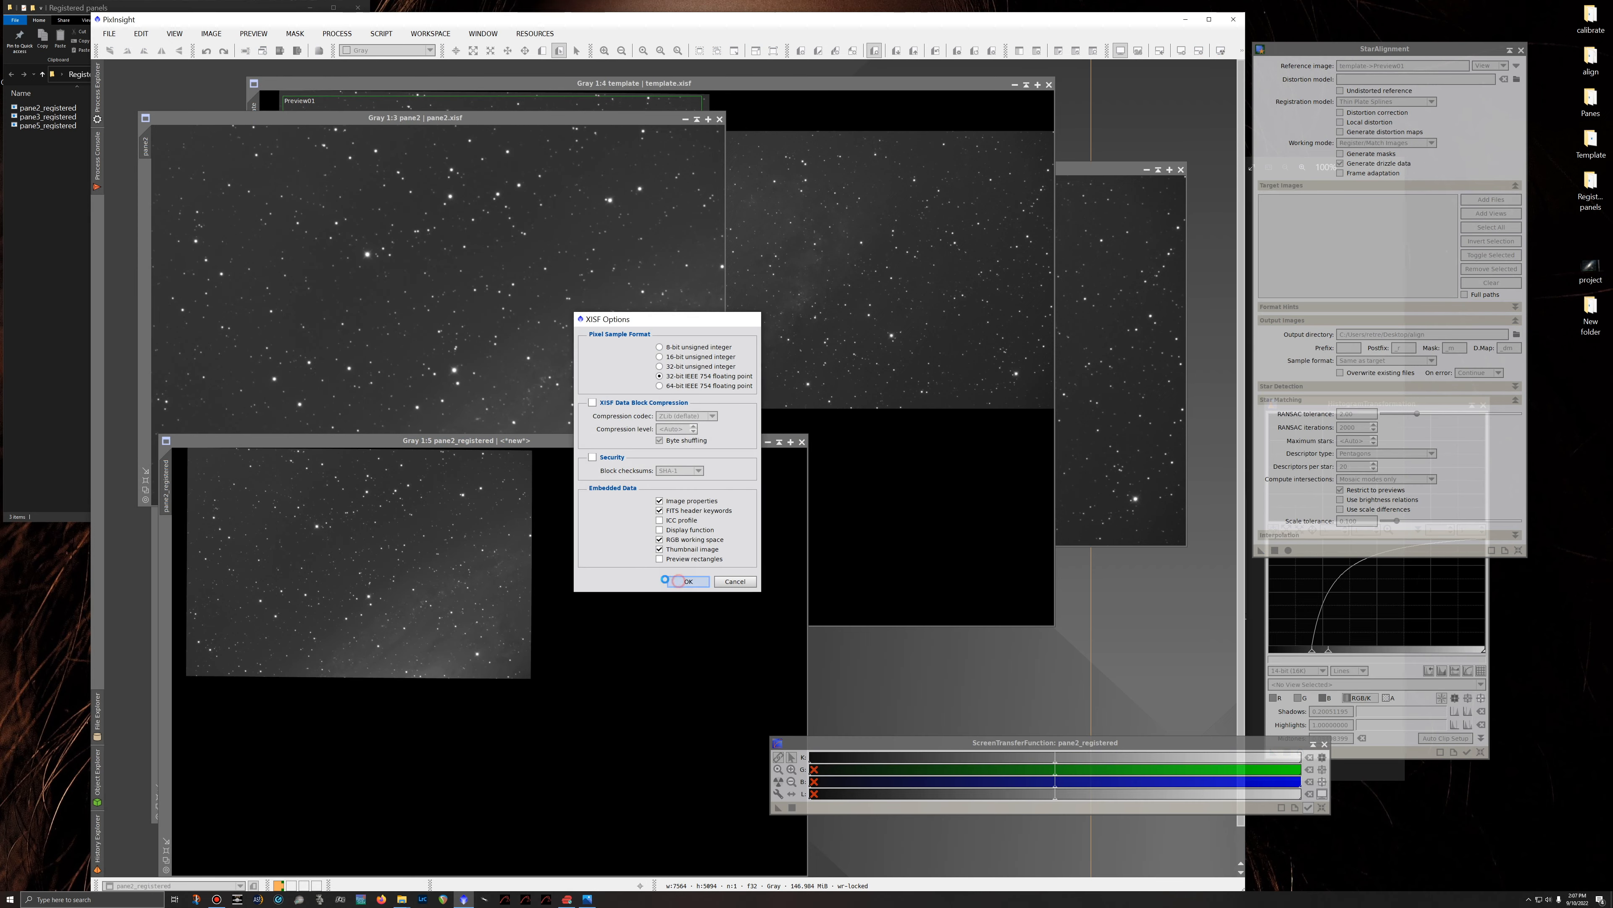
left_click(684, 579)
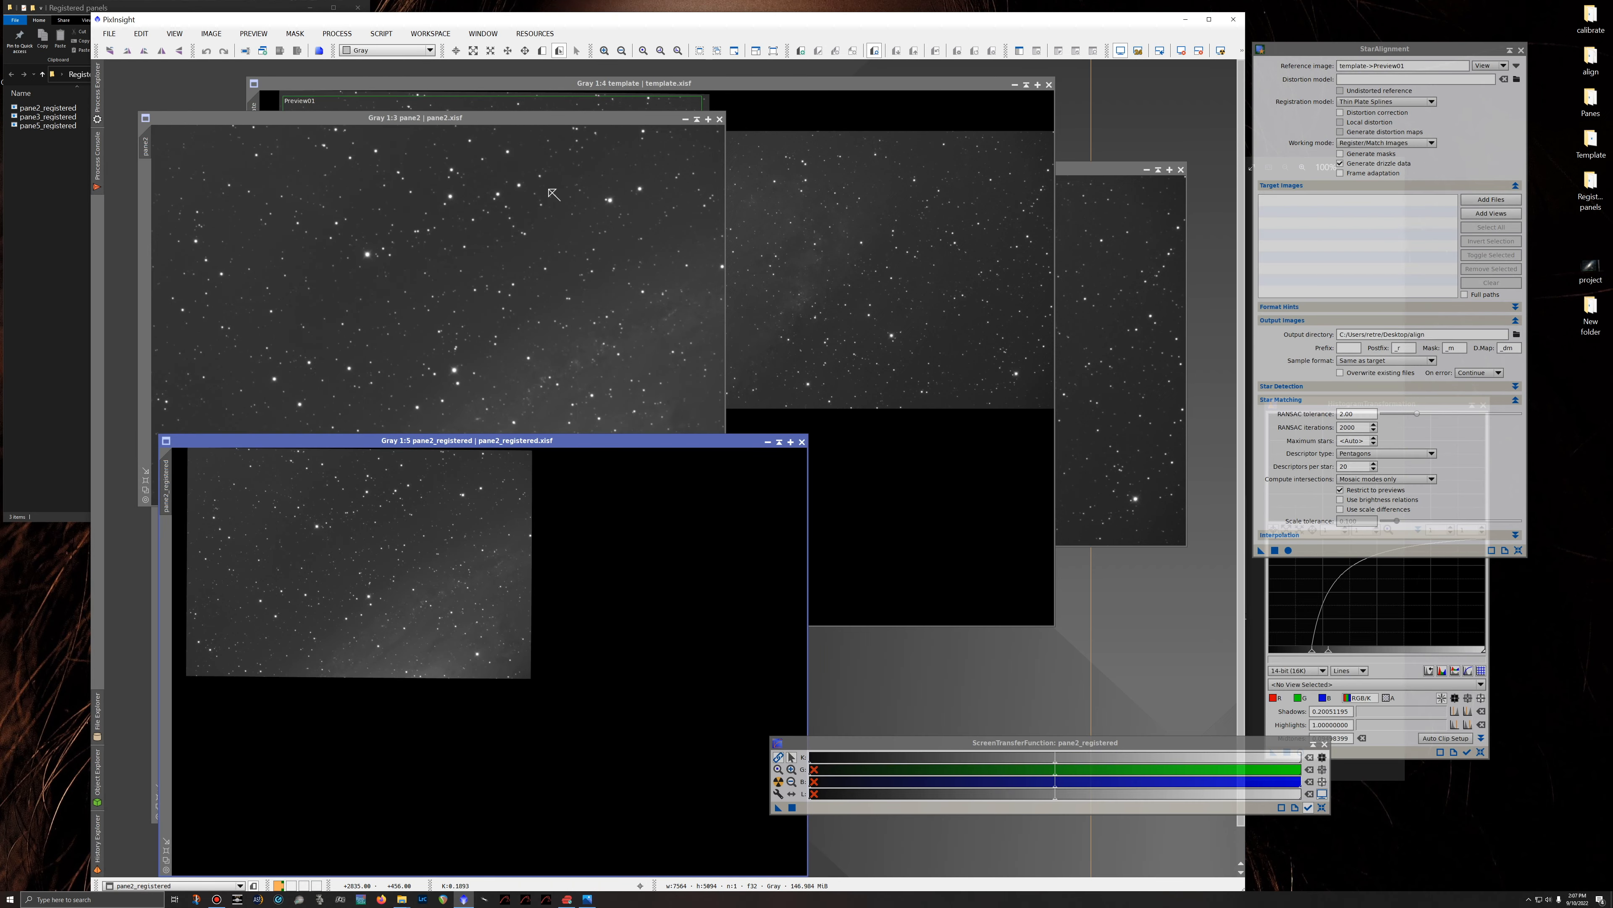
left_click(802, 442)
Move the template's preview over the galaxy core area covered by pane5, register pane5 with StarAlignment, and reposition the result window.
left_click(552, 83)
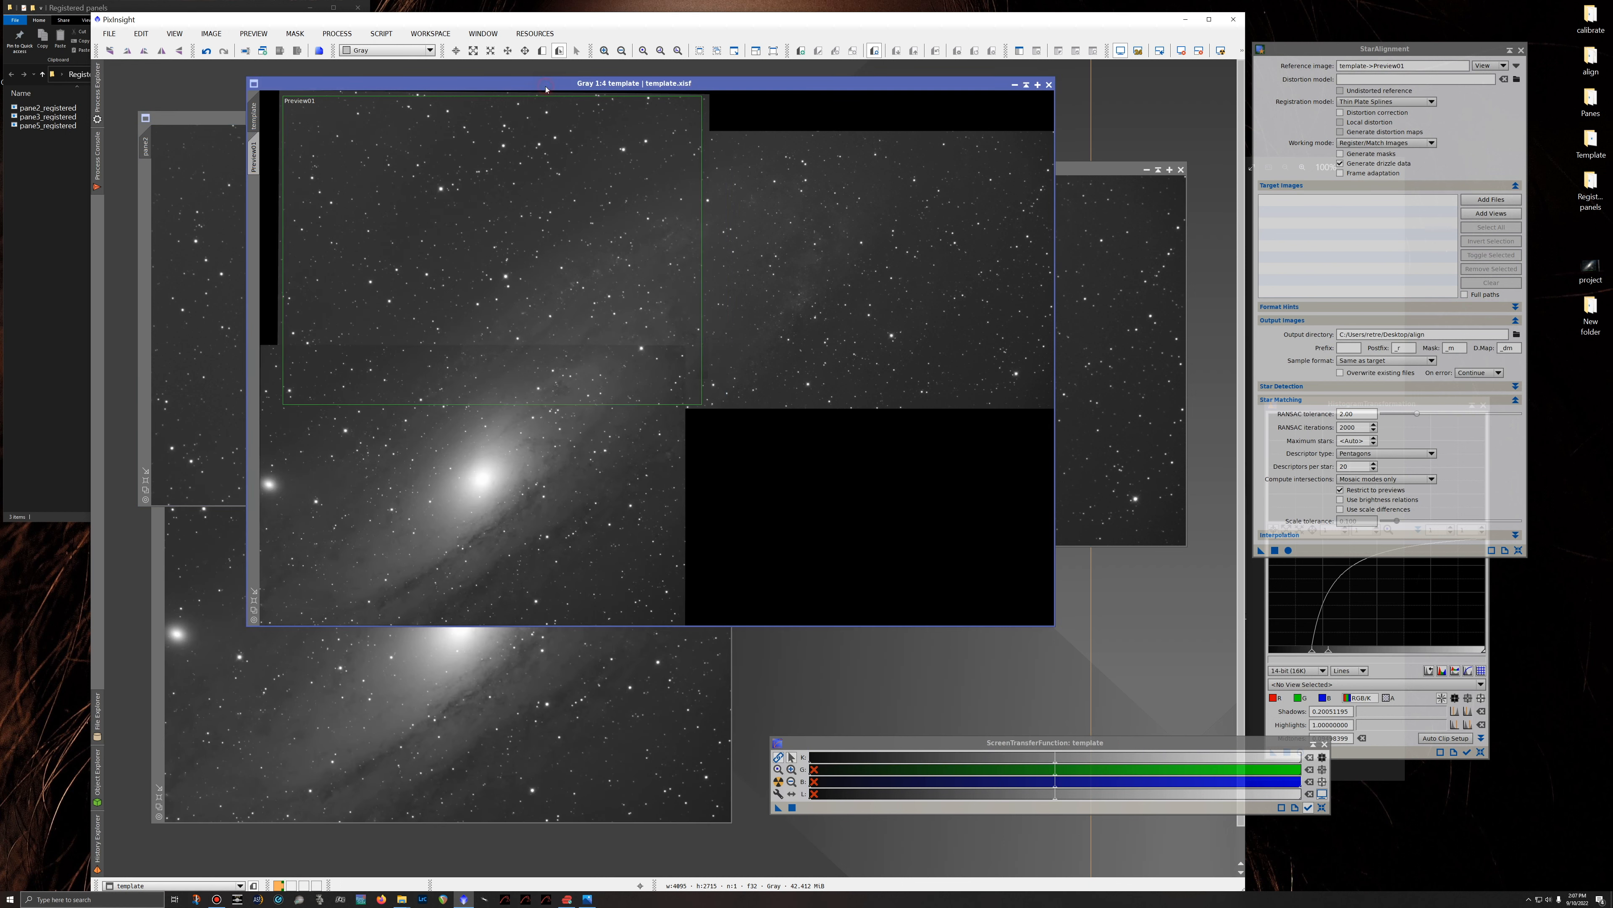
left_click_drag(479, 131, 465, 346)
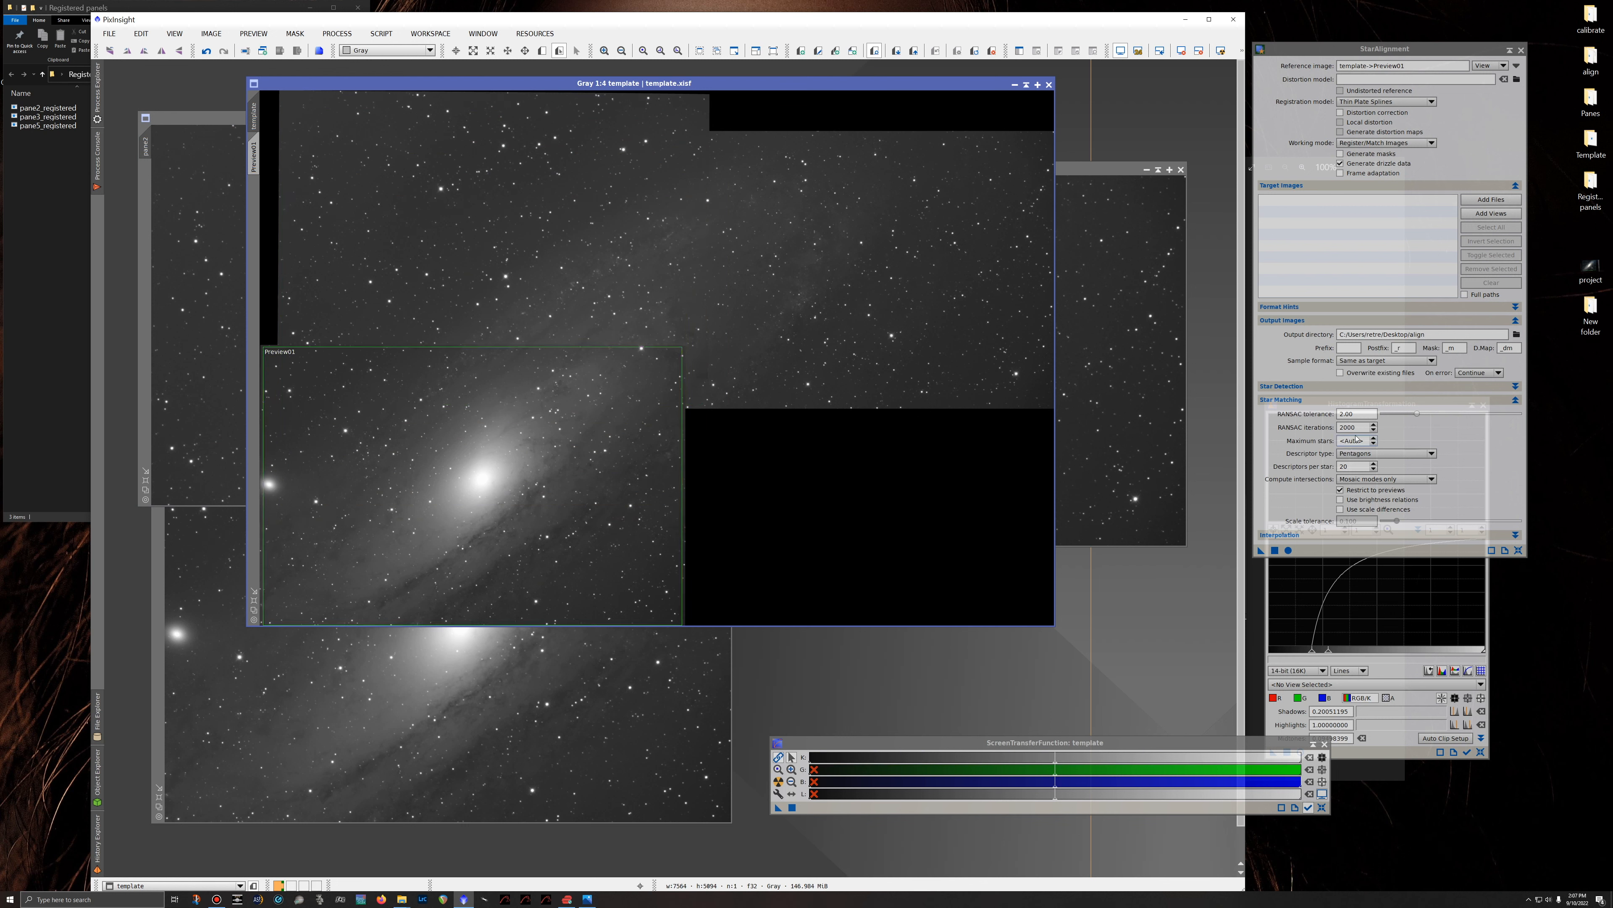
left_click_drag(1261, 551, 329, 675)
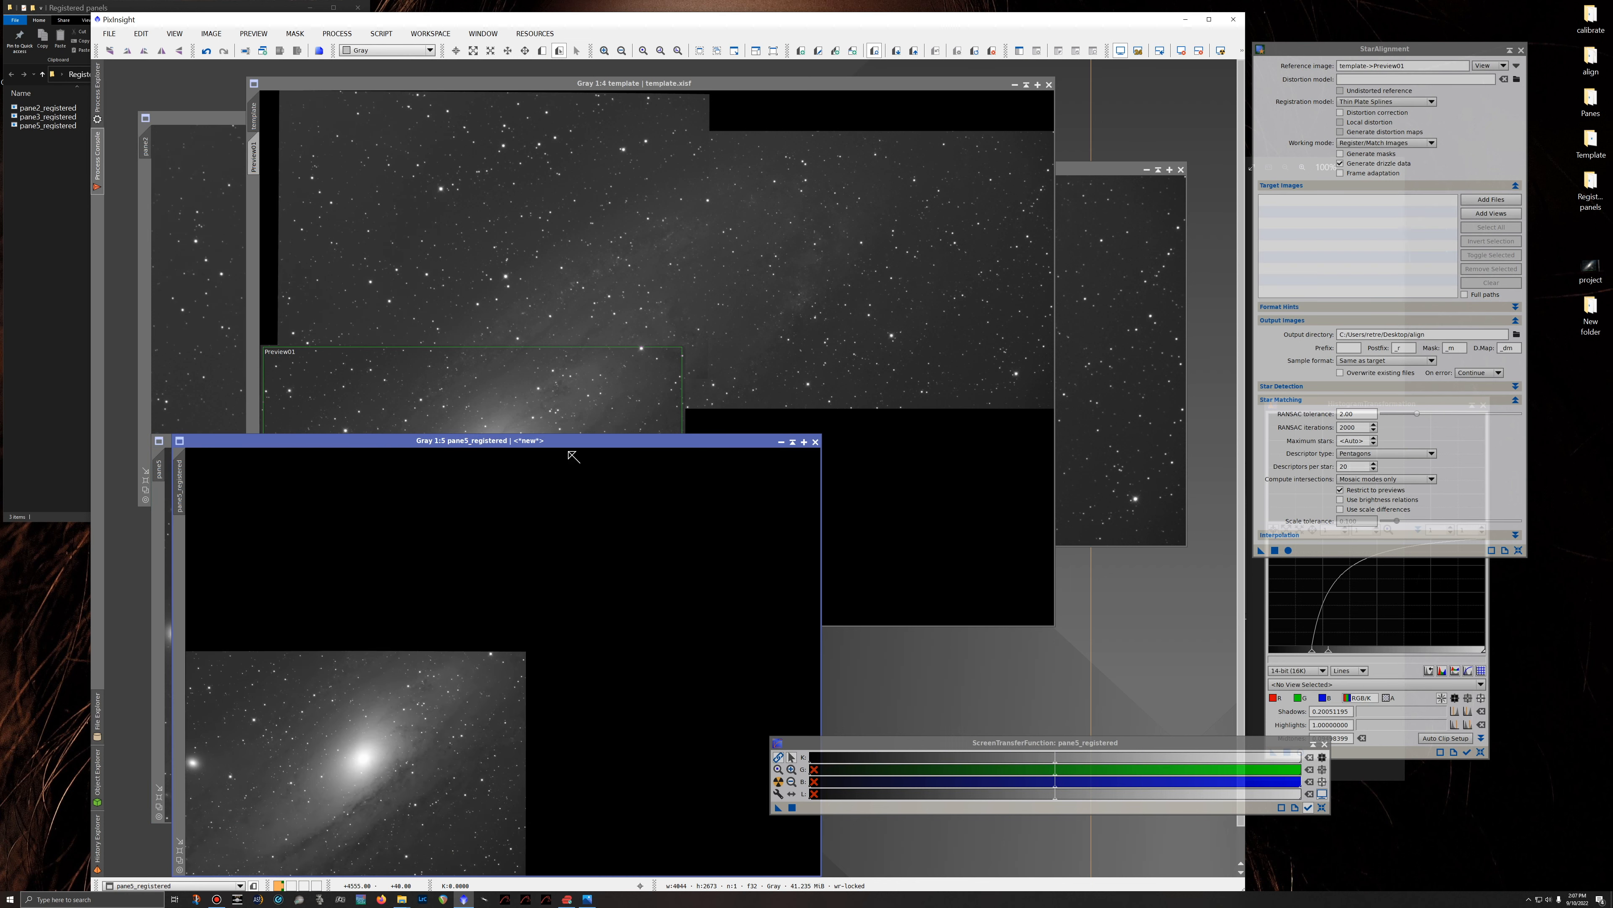
left_click_drag(568, 440, 831, 155)
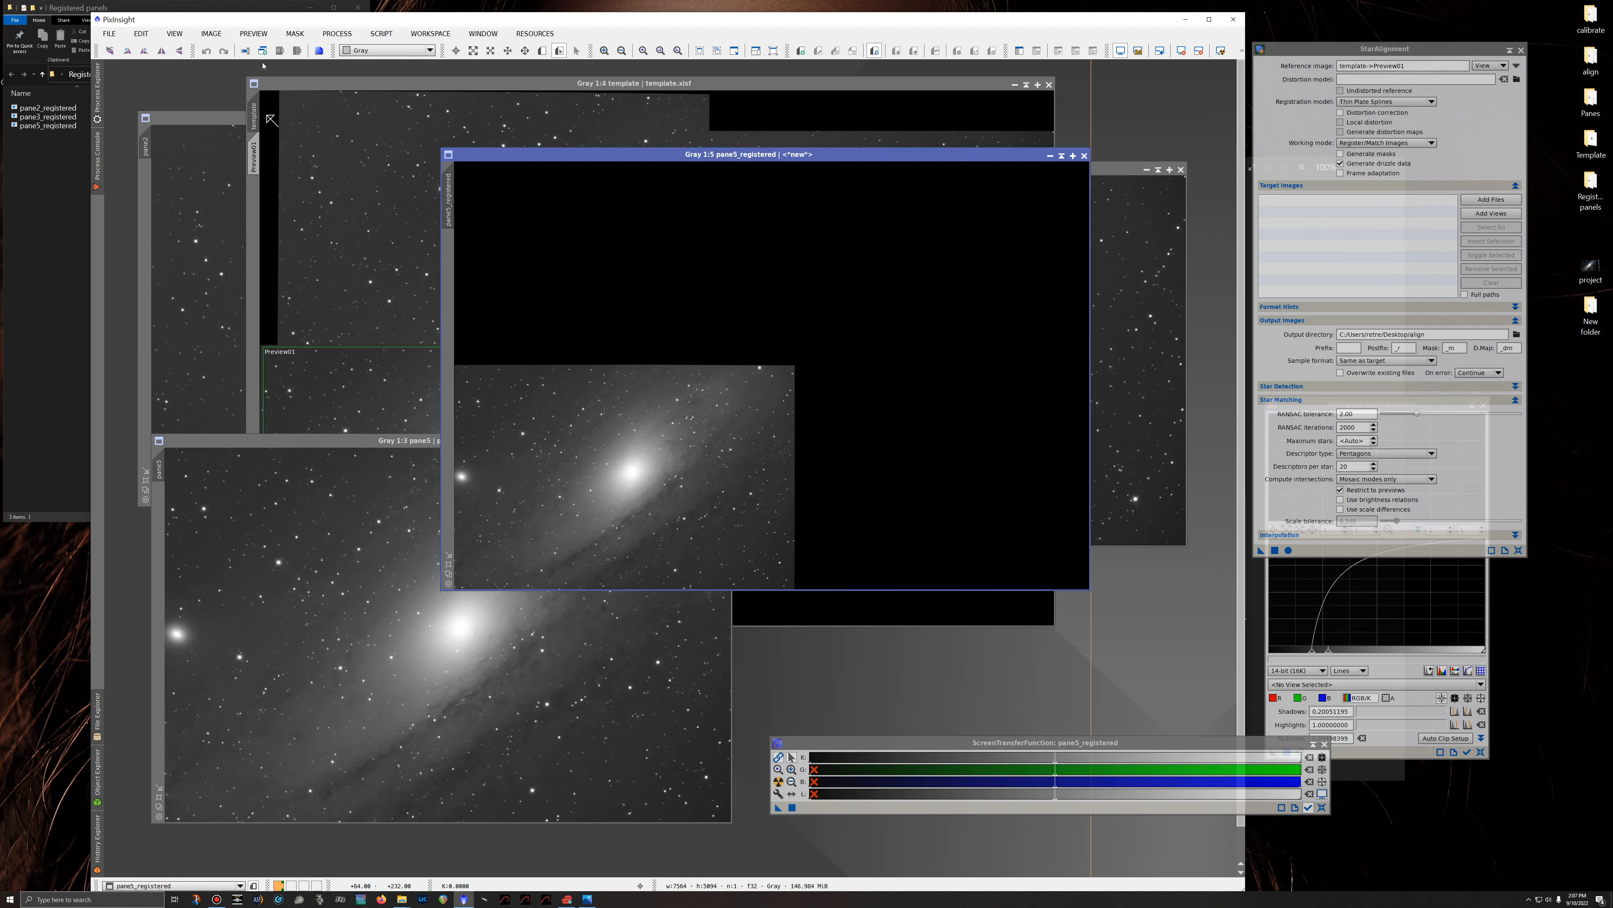
Save the registered image as pane5_registered in the Registered panels folder, overwriting the existing XISF file, and close it and the template.
left_click(109, 33)
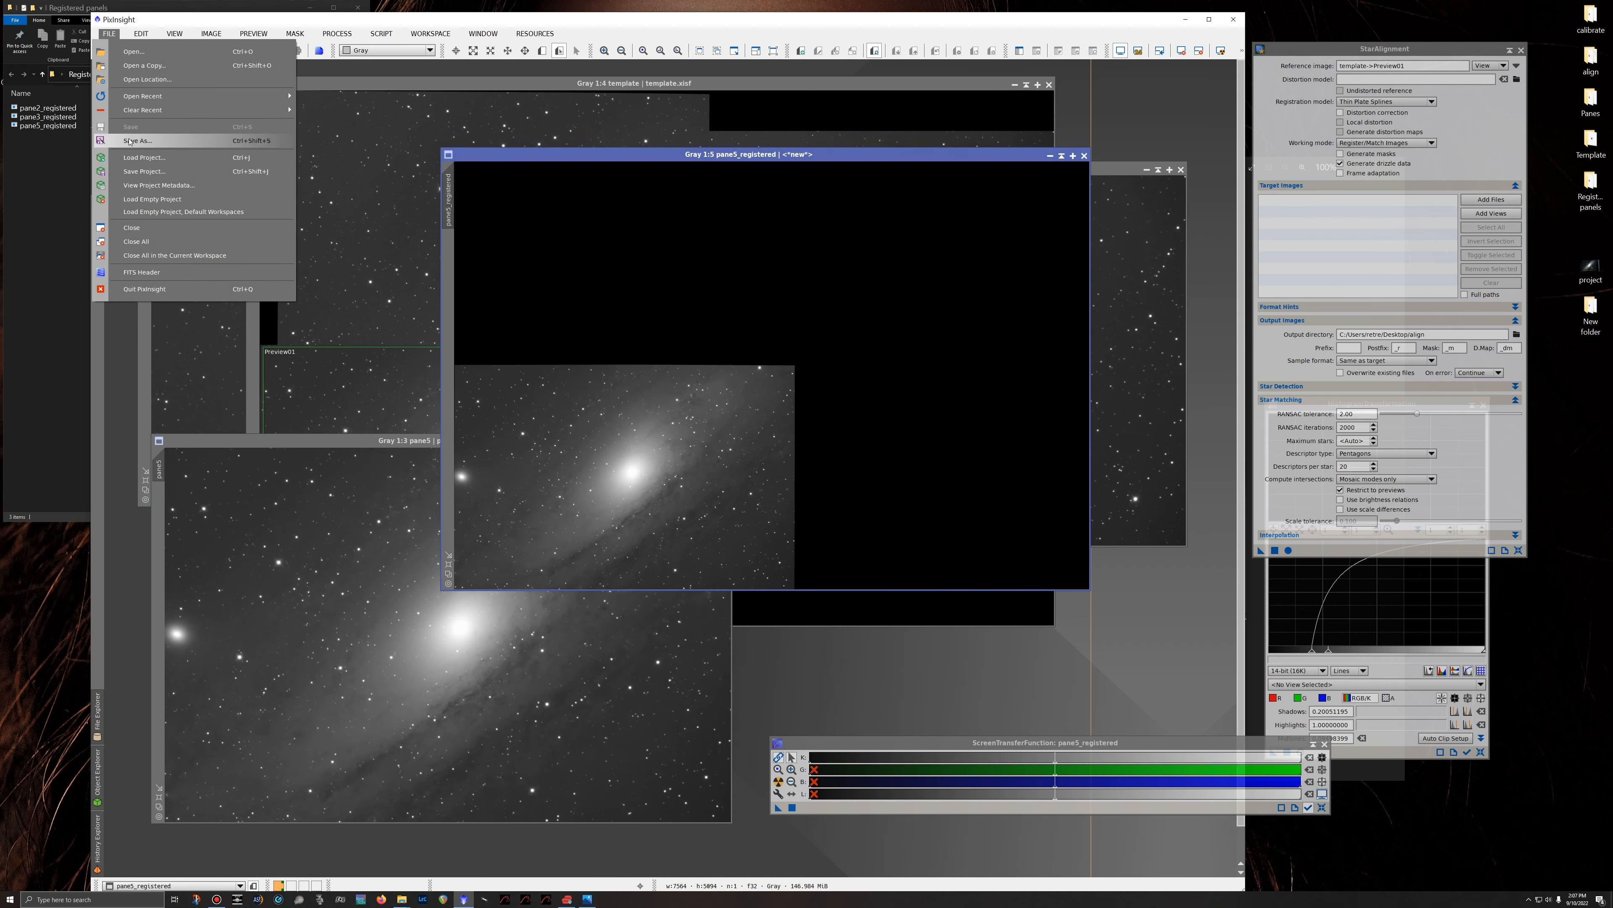
left_click(129, 140)
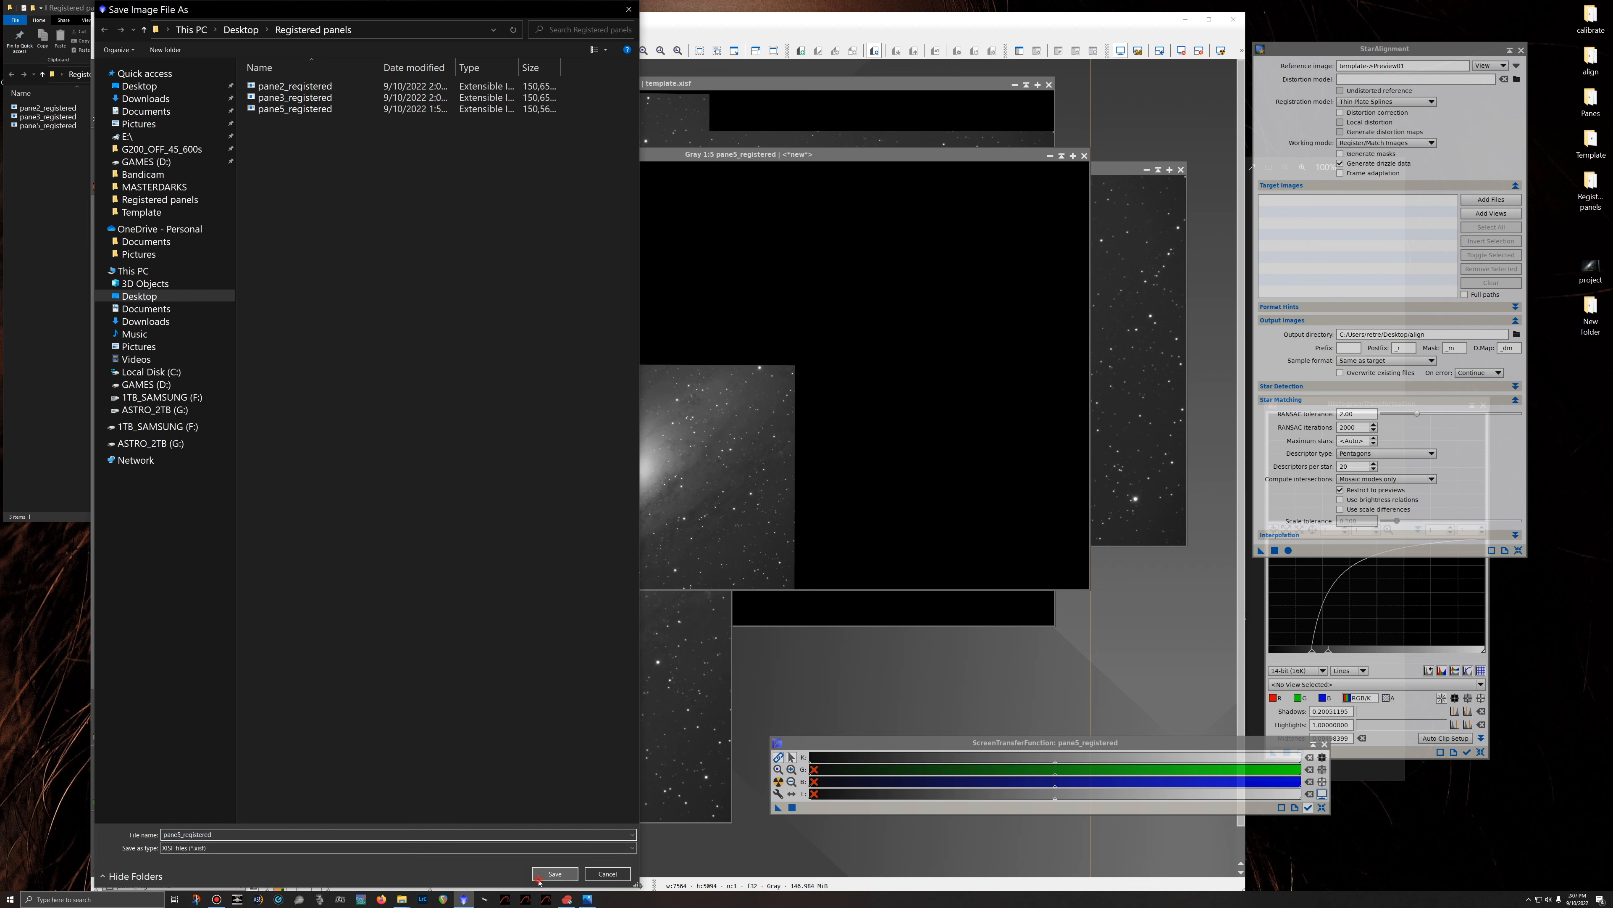
left_click(555, 874)
left_click(647, 487)
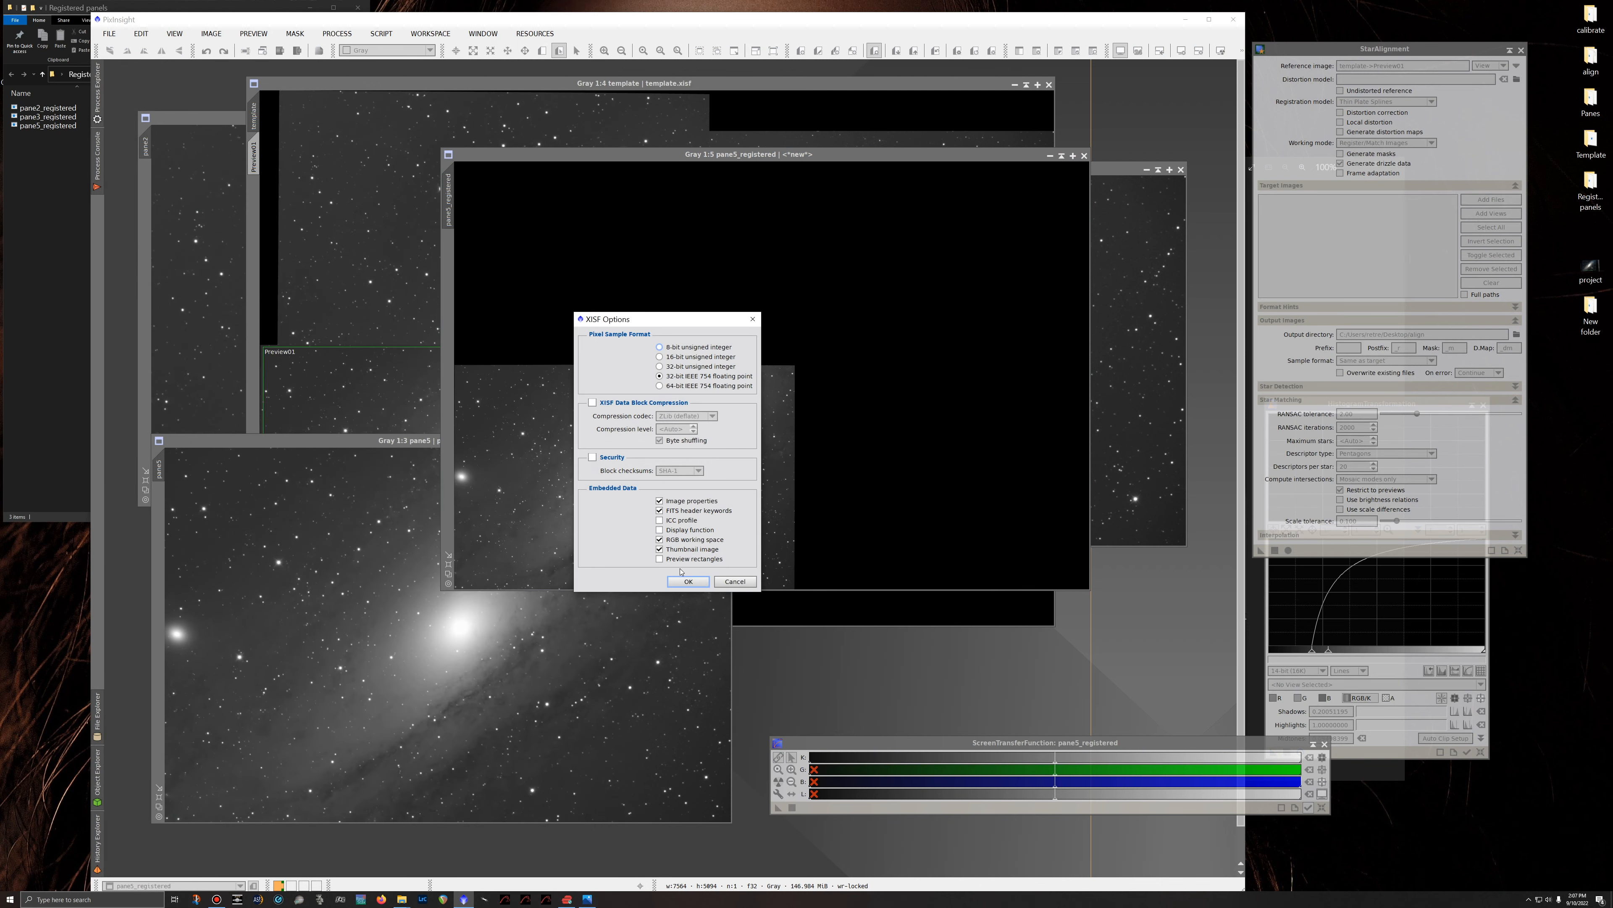
left_click(686, 581)
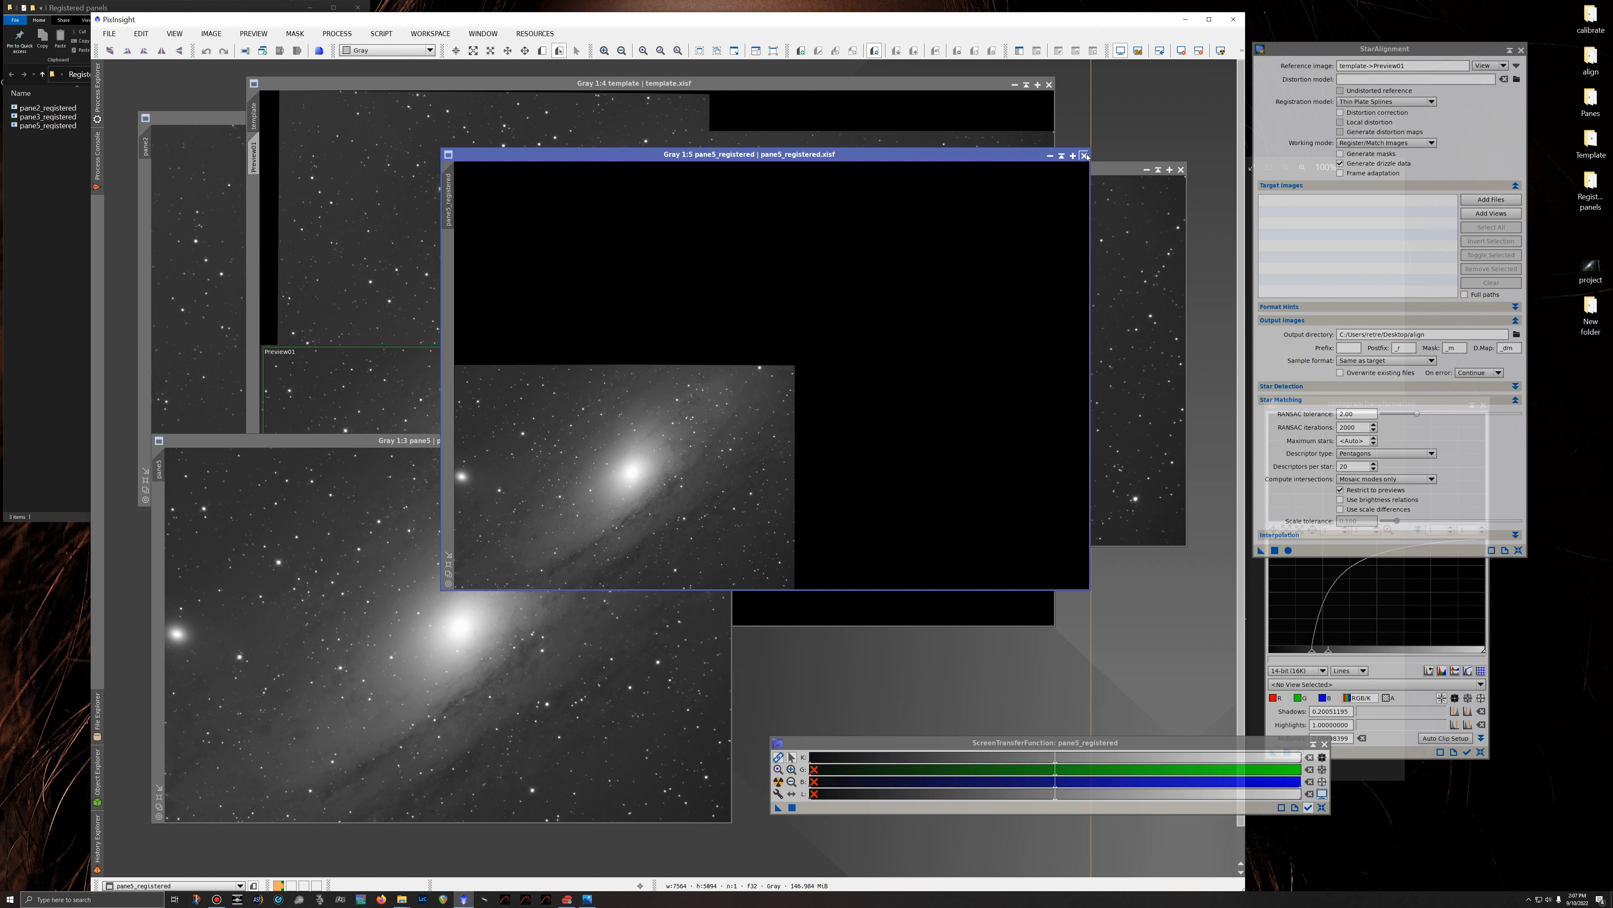
left_click(1085, 155)
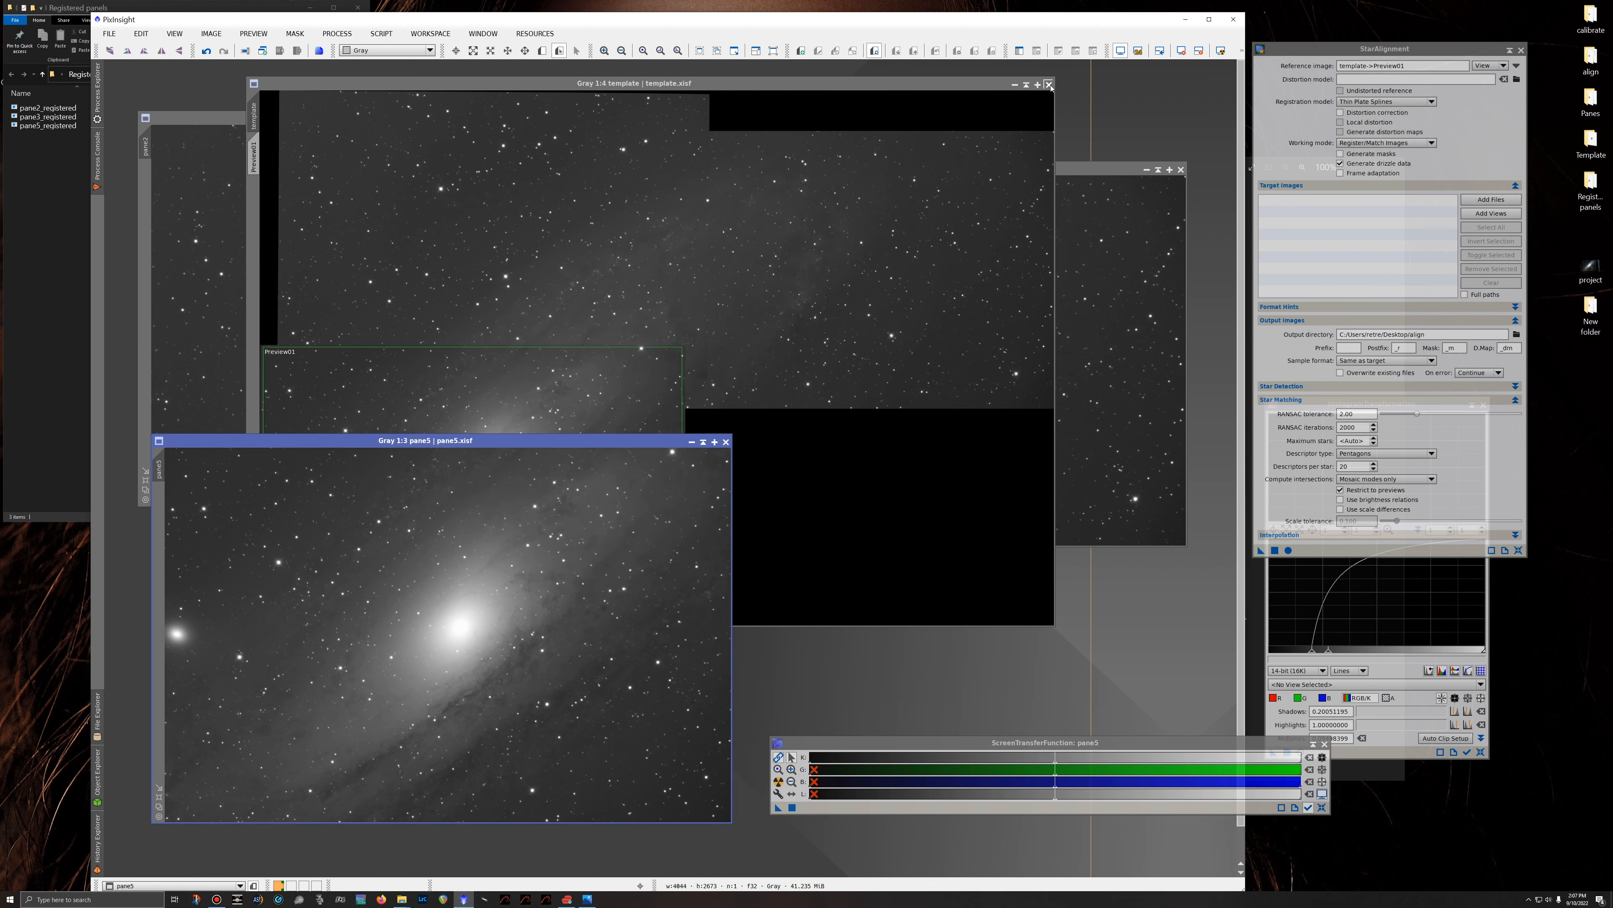
left_click(1048, 85)
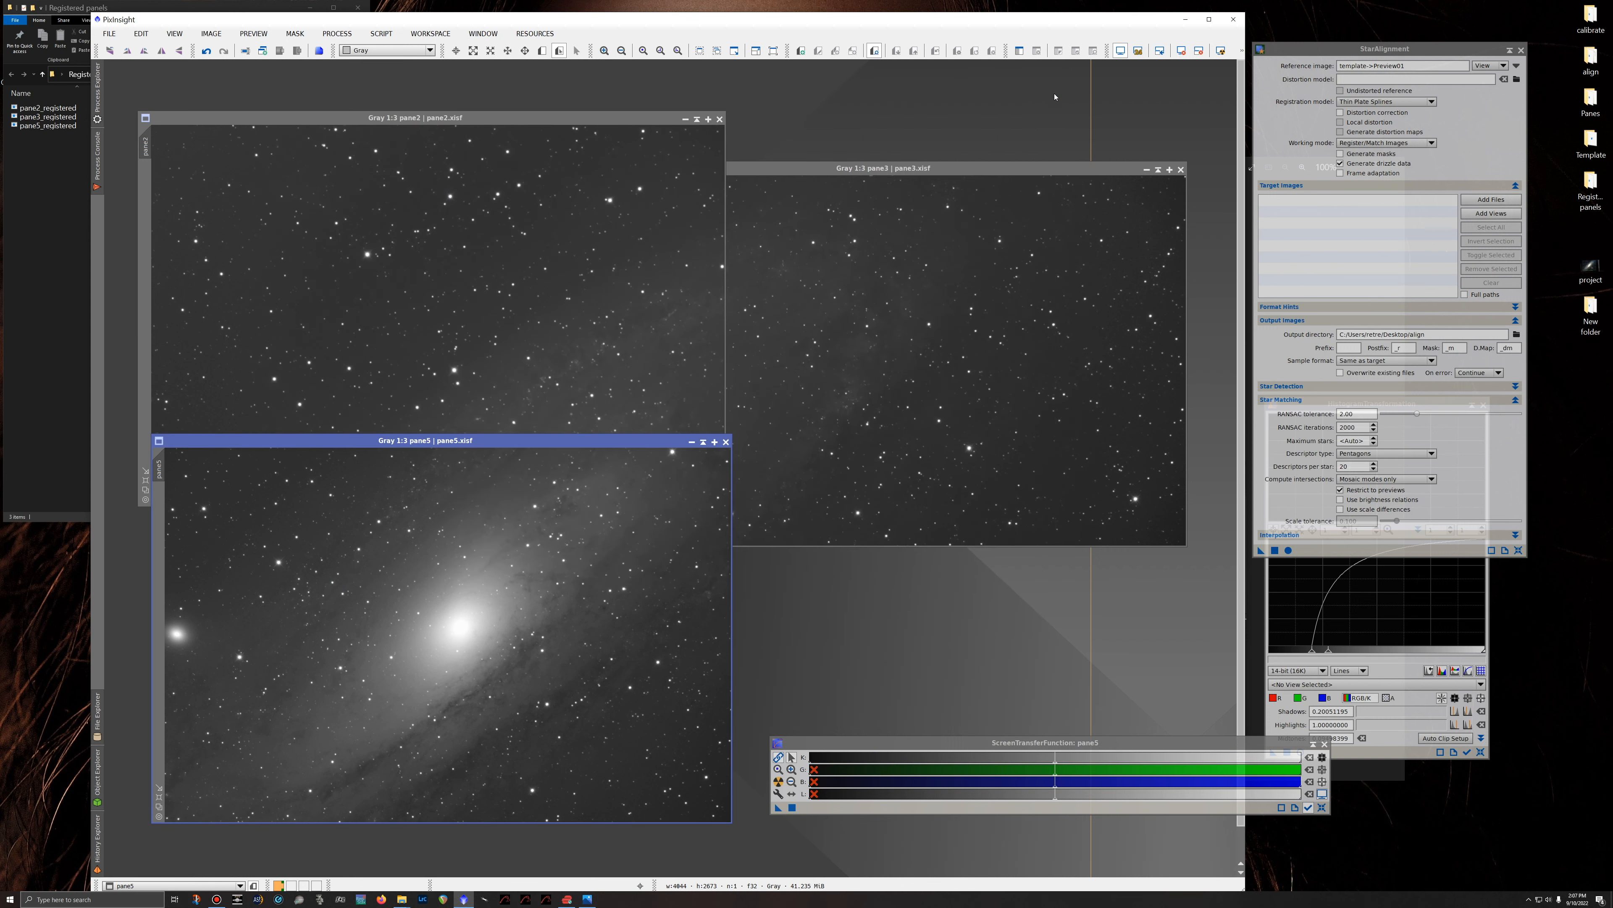
Open the Registered panels folder from the desktop and load pane2_registered, pane3_registered and pane5_registered into PixInsight.
left_click(1585, 188)
left_click(1585, 188)
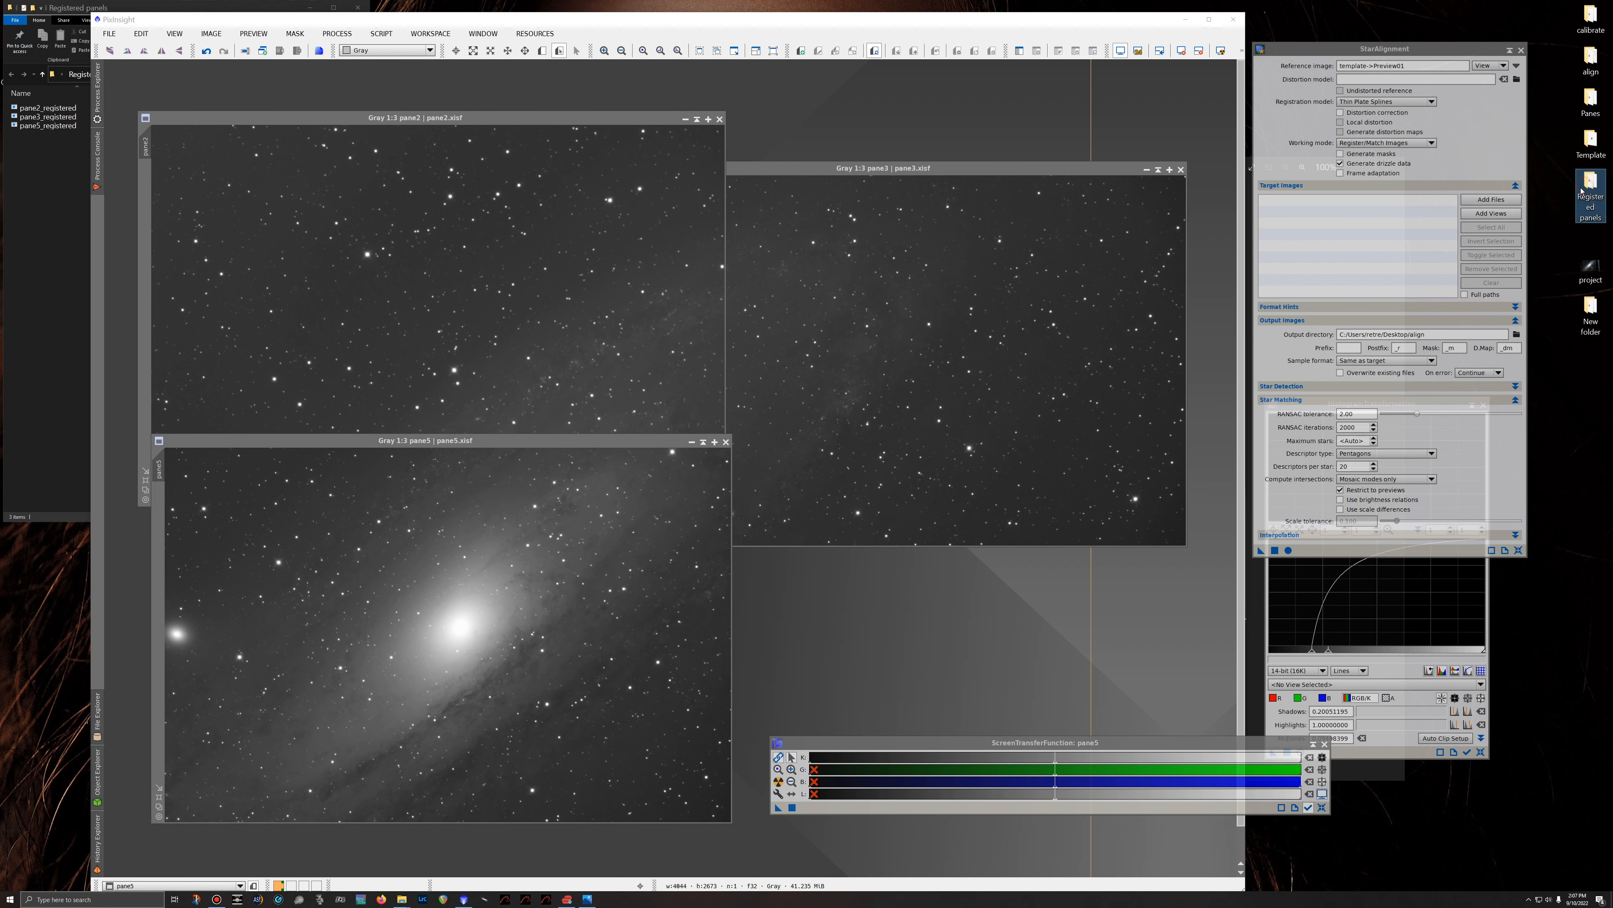
double_click(1579, 193)
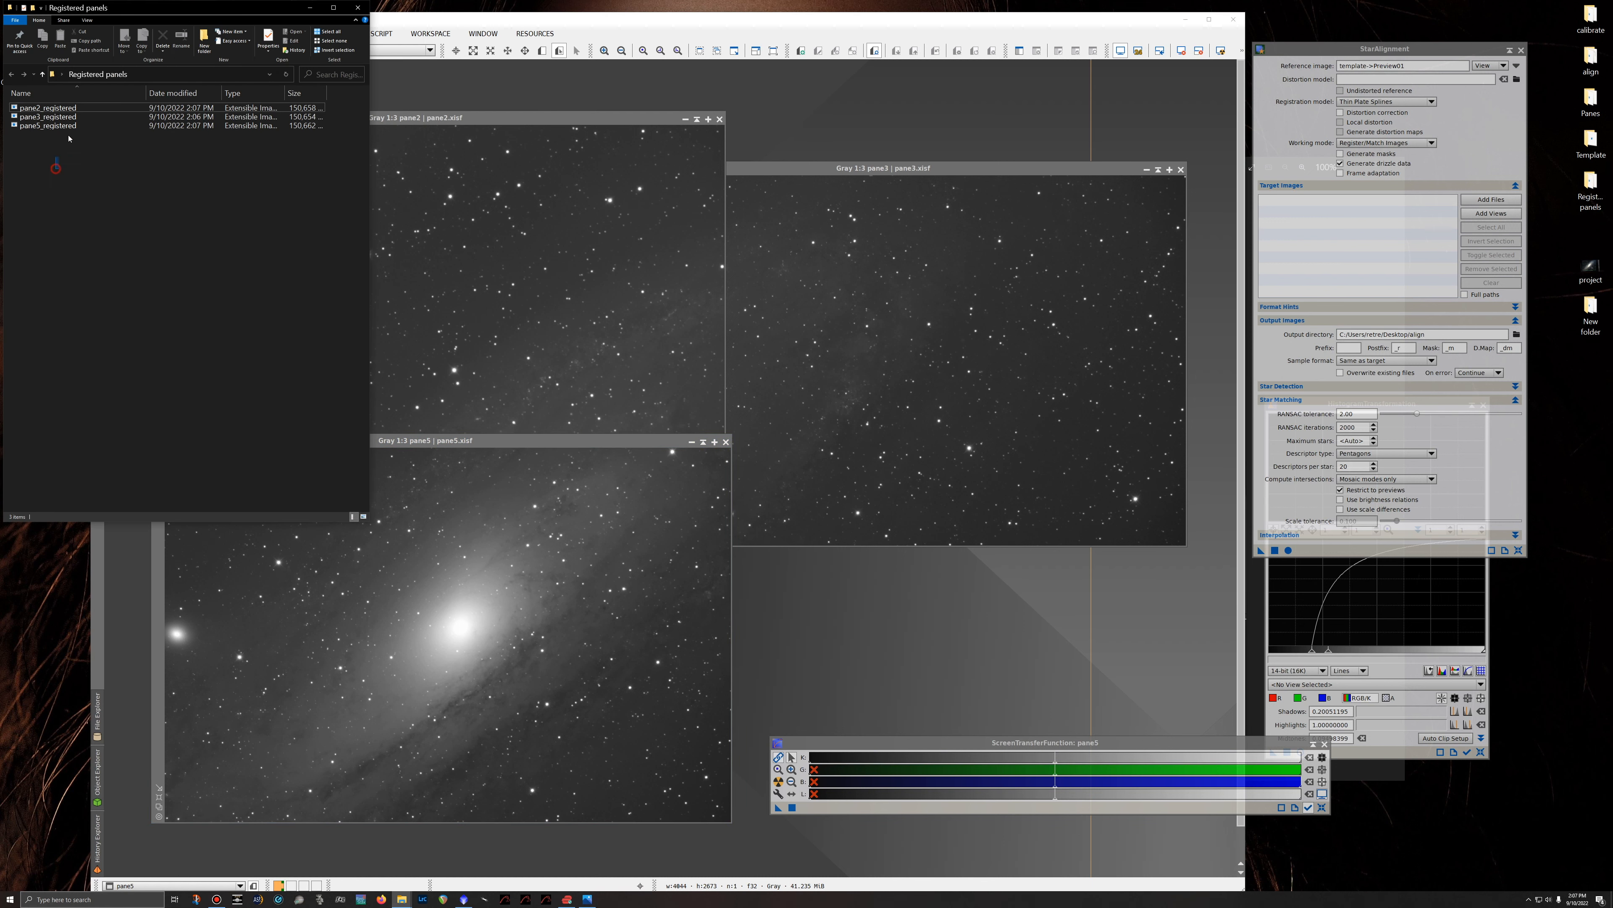
left_click_drag(69, 139, 874, 196)
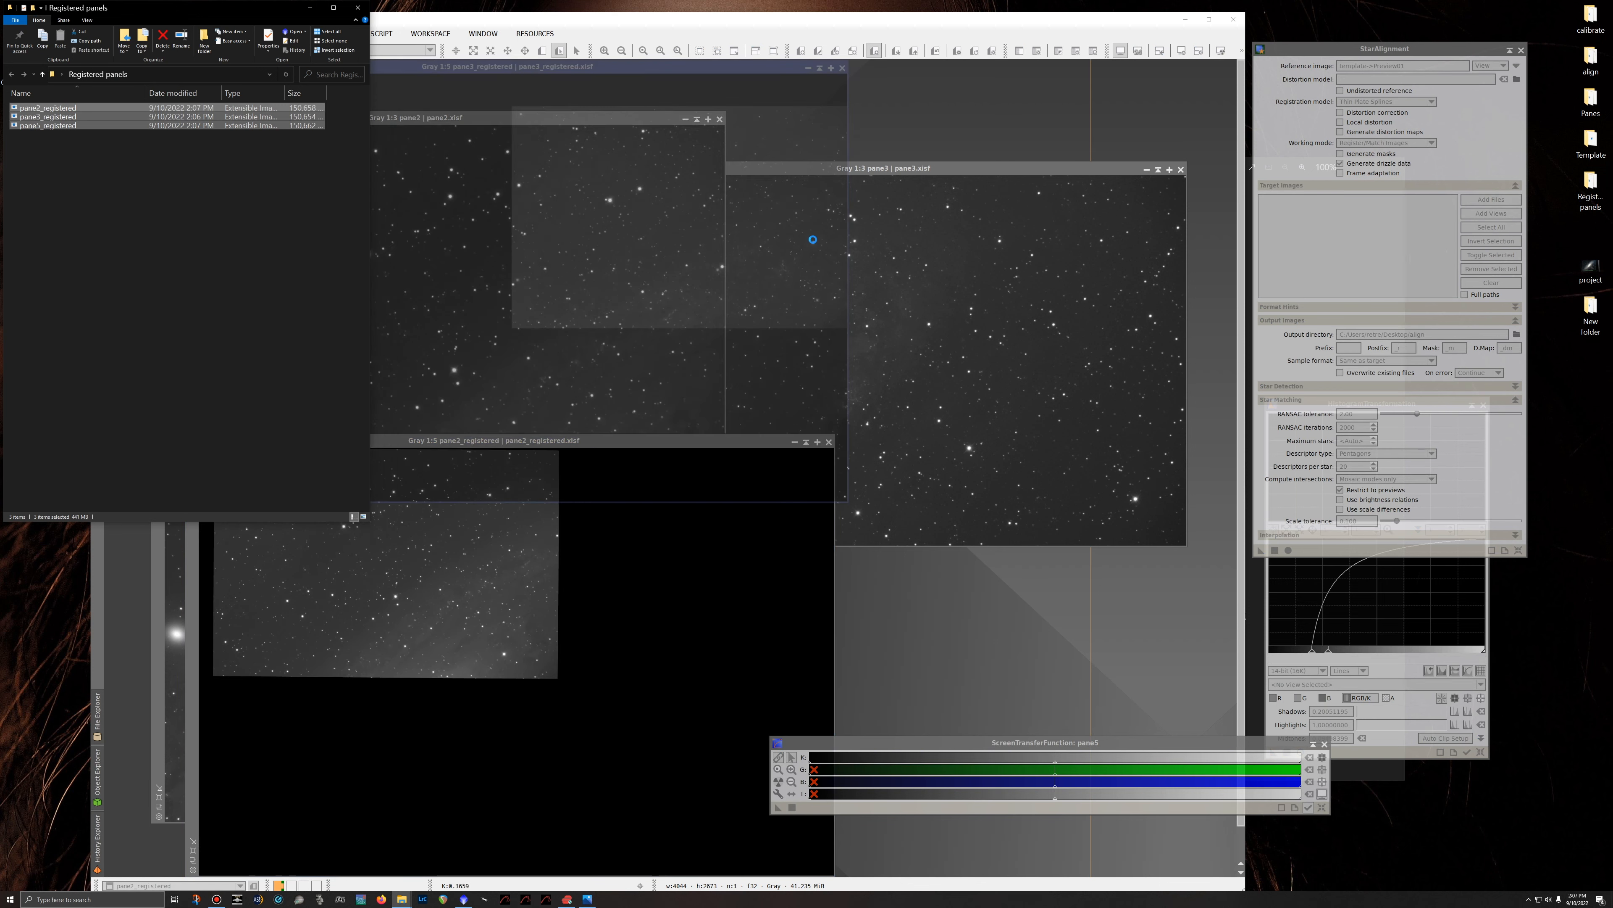
Spread out the pane2, pane3 and pane5 registered image windows to check each pane's position on the template canvas.
left_click(686, 81)
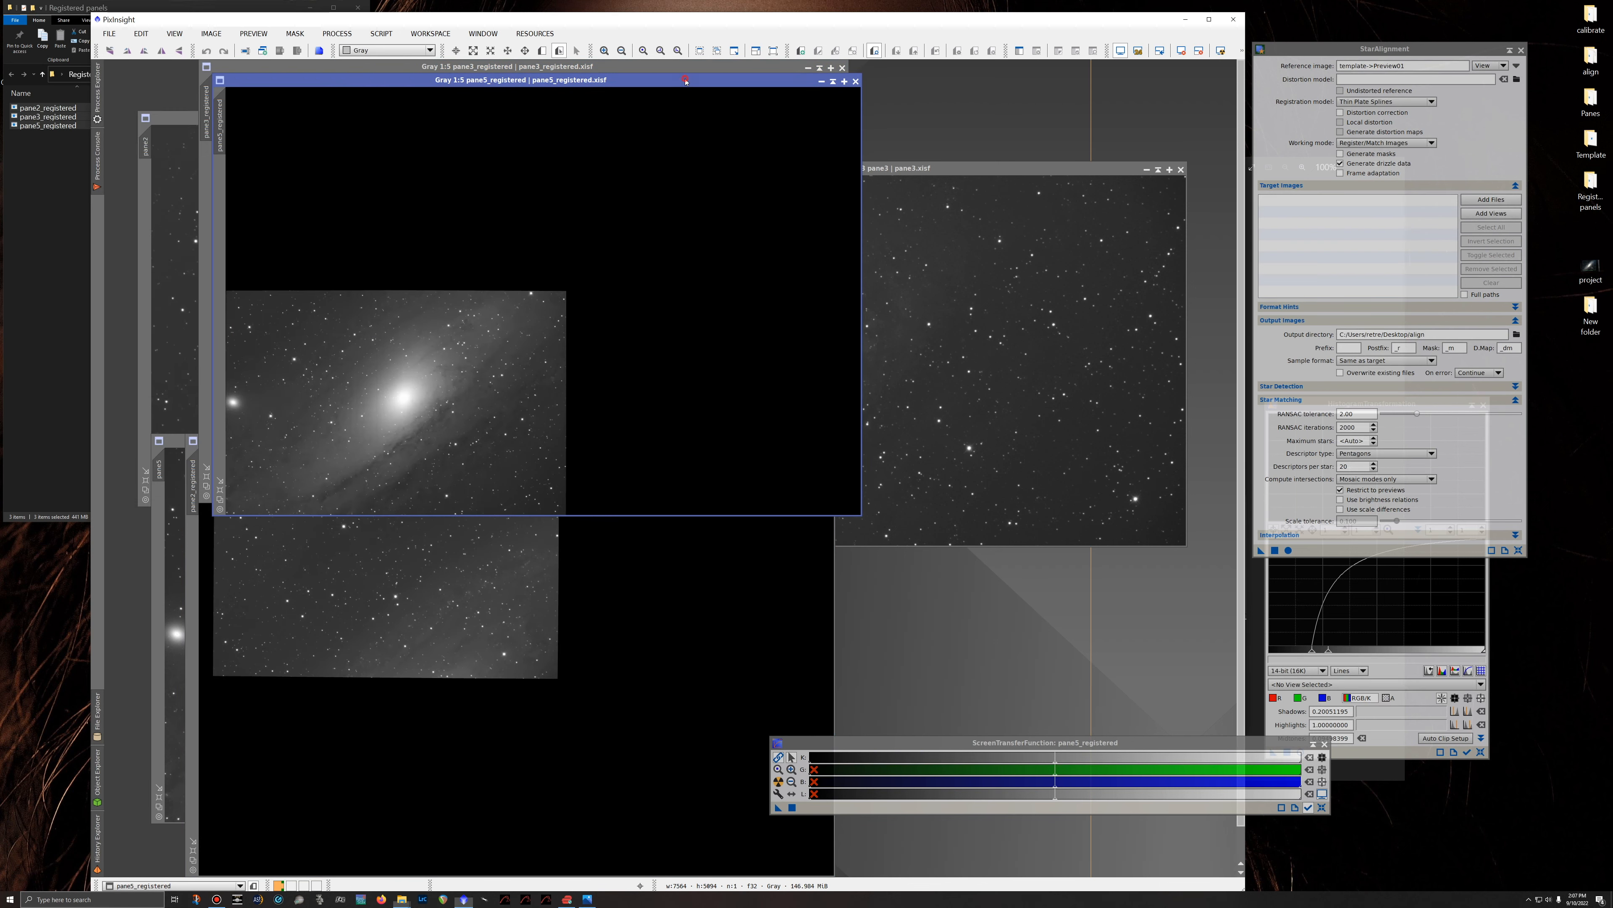
left_click_drag(686, 81, 923, 121)
left_click(216, 496)
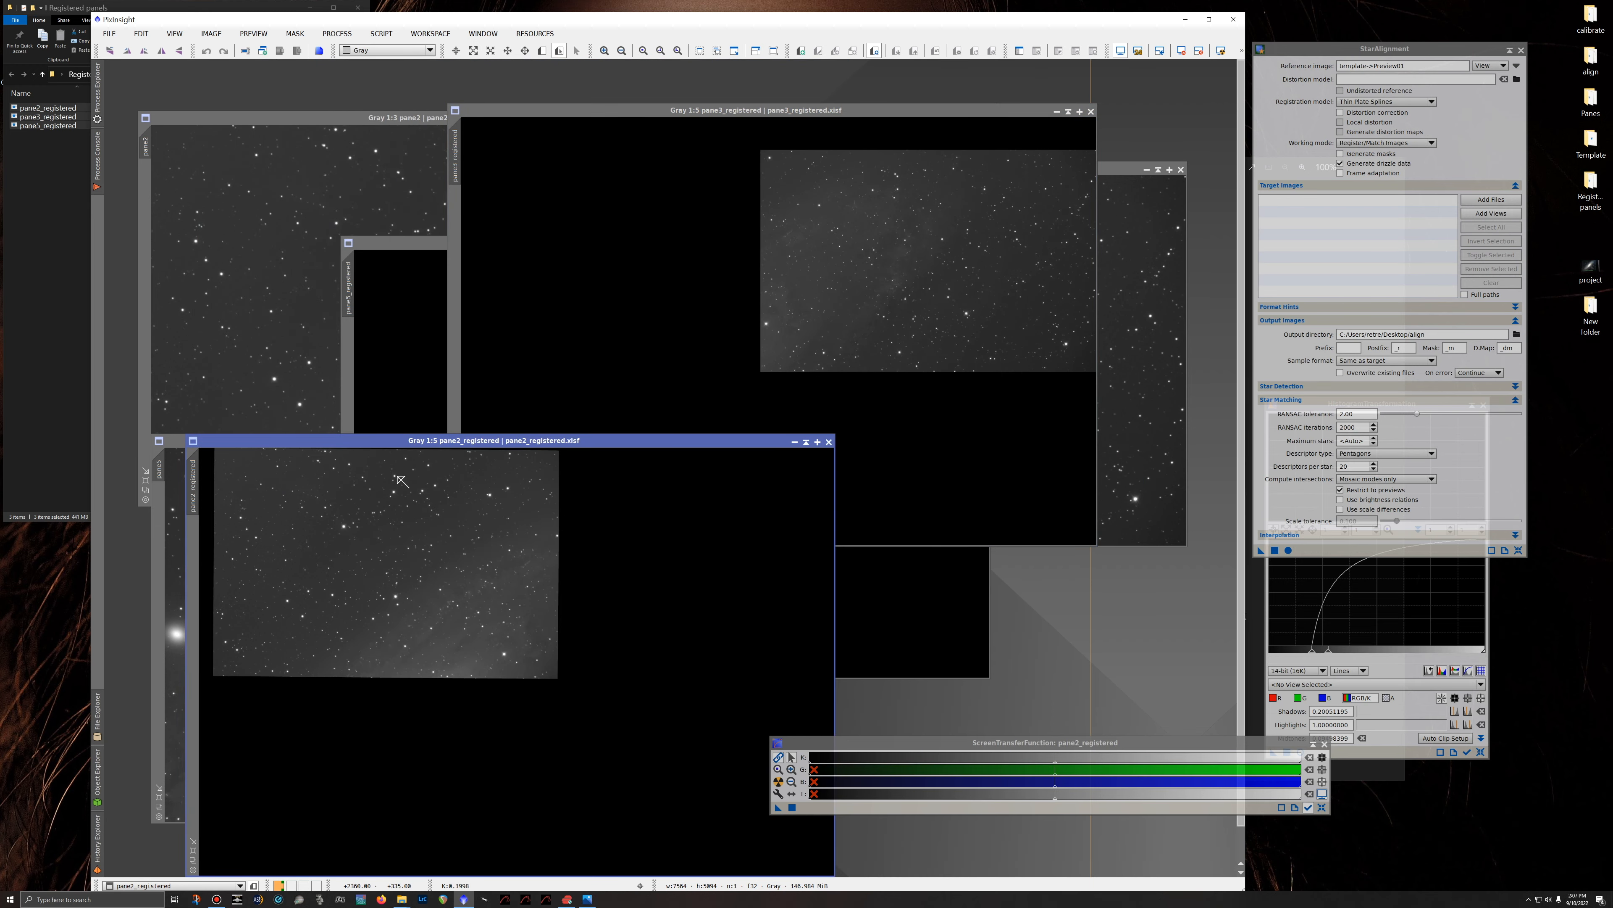
left_click_drag(424, 448, 427, 326)
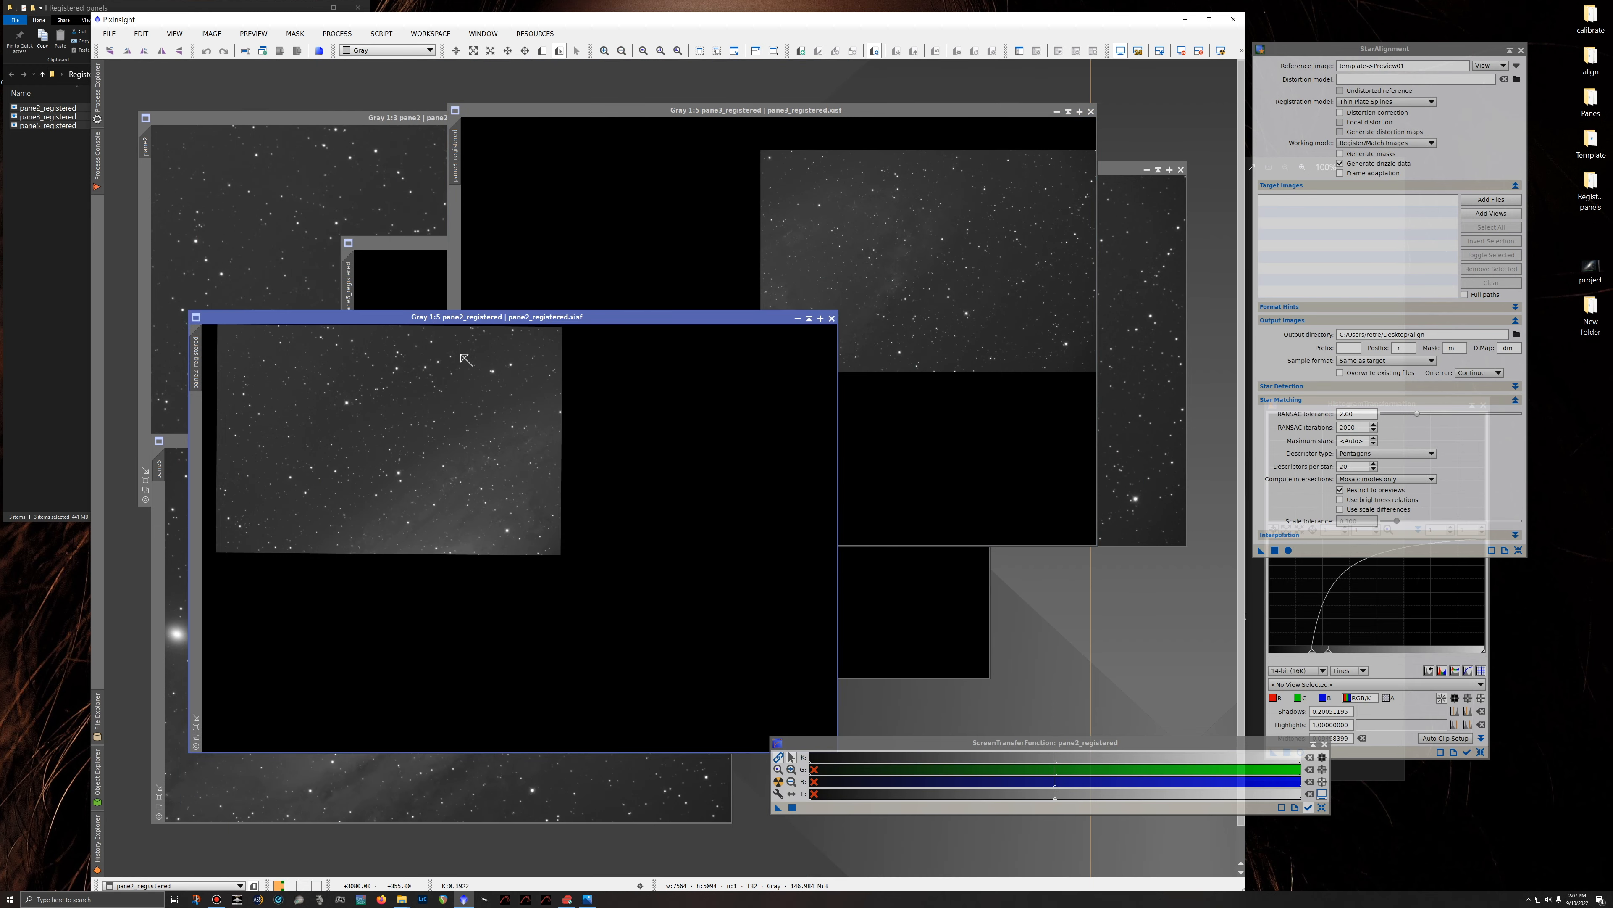
Close the pane3_registered, pane5_registered and pane2_registered images.
left_click(1090, 124)
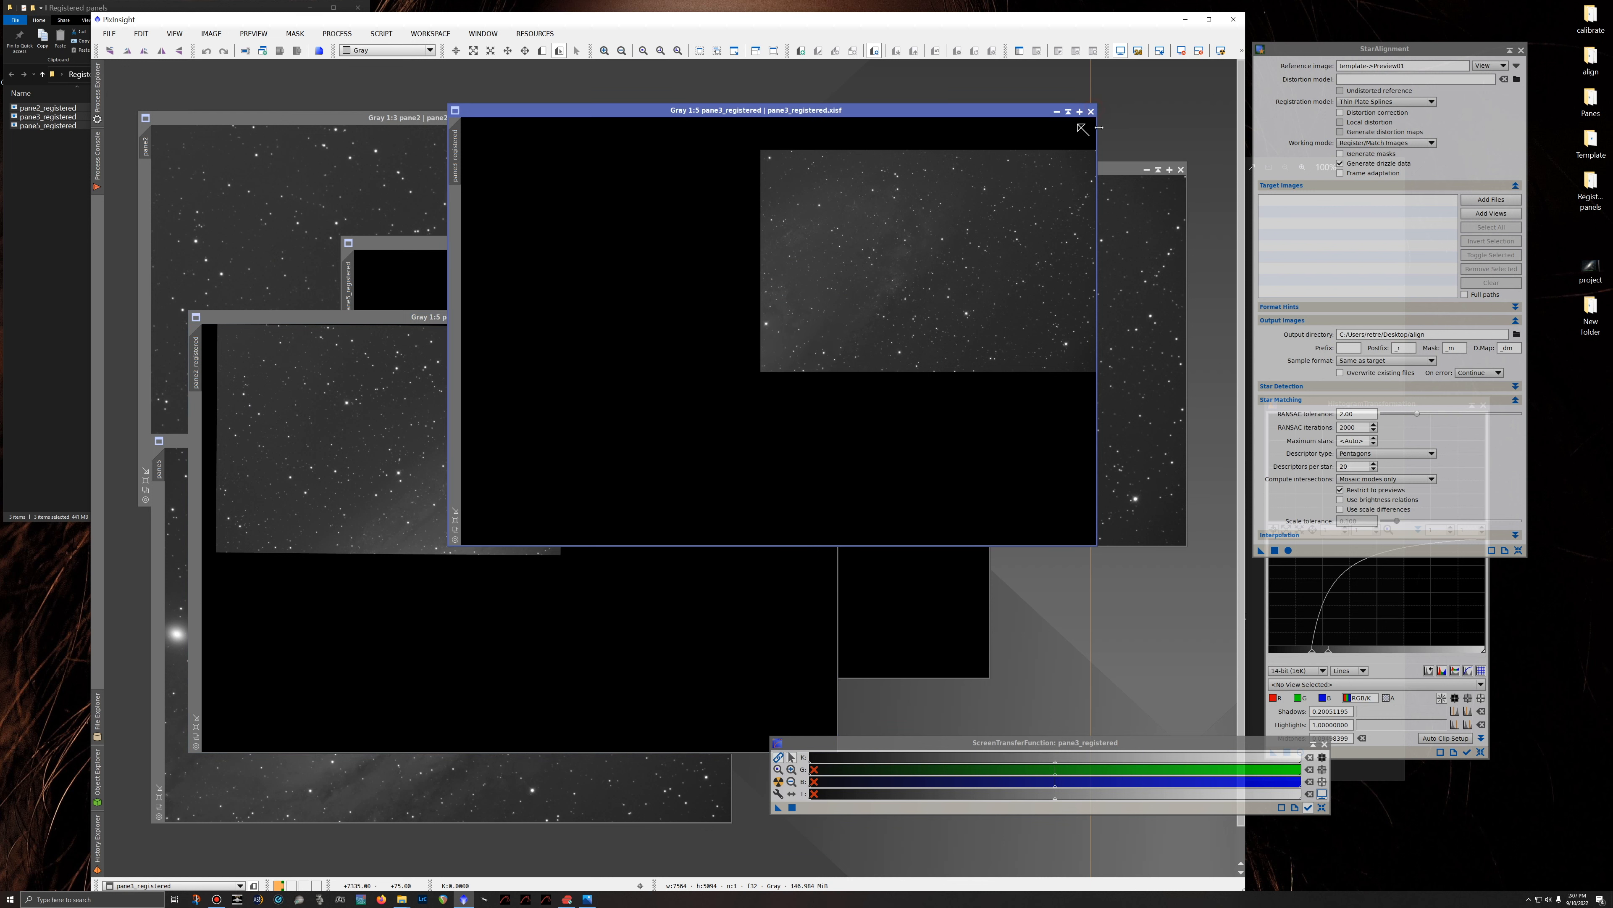
left_click(1092, 112)
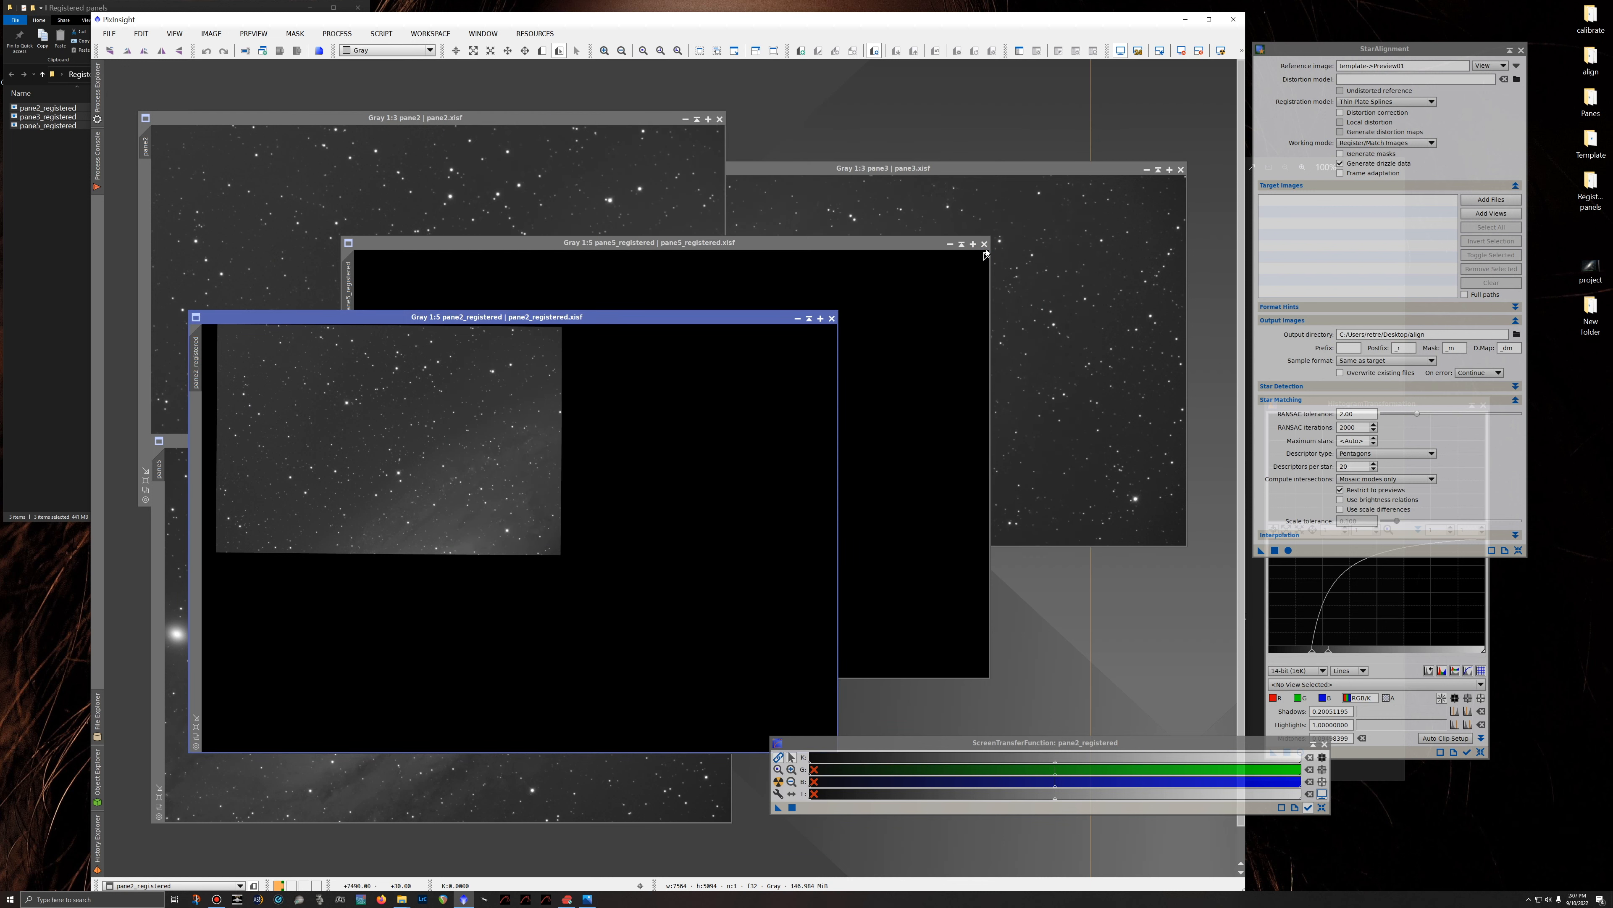
left_click(983, 256)
left_click(983, 244)
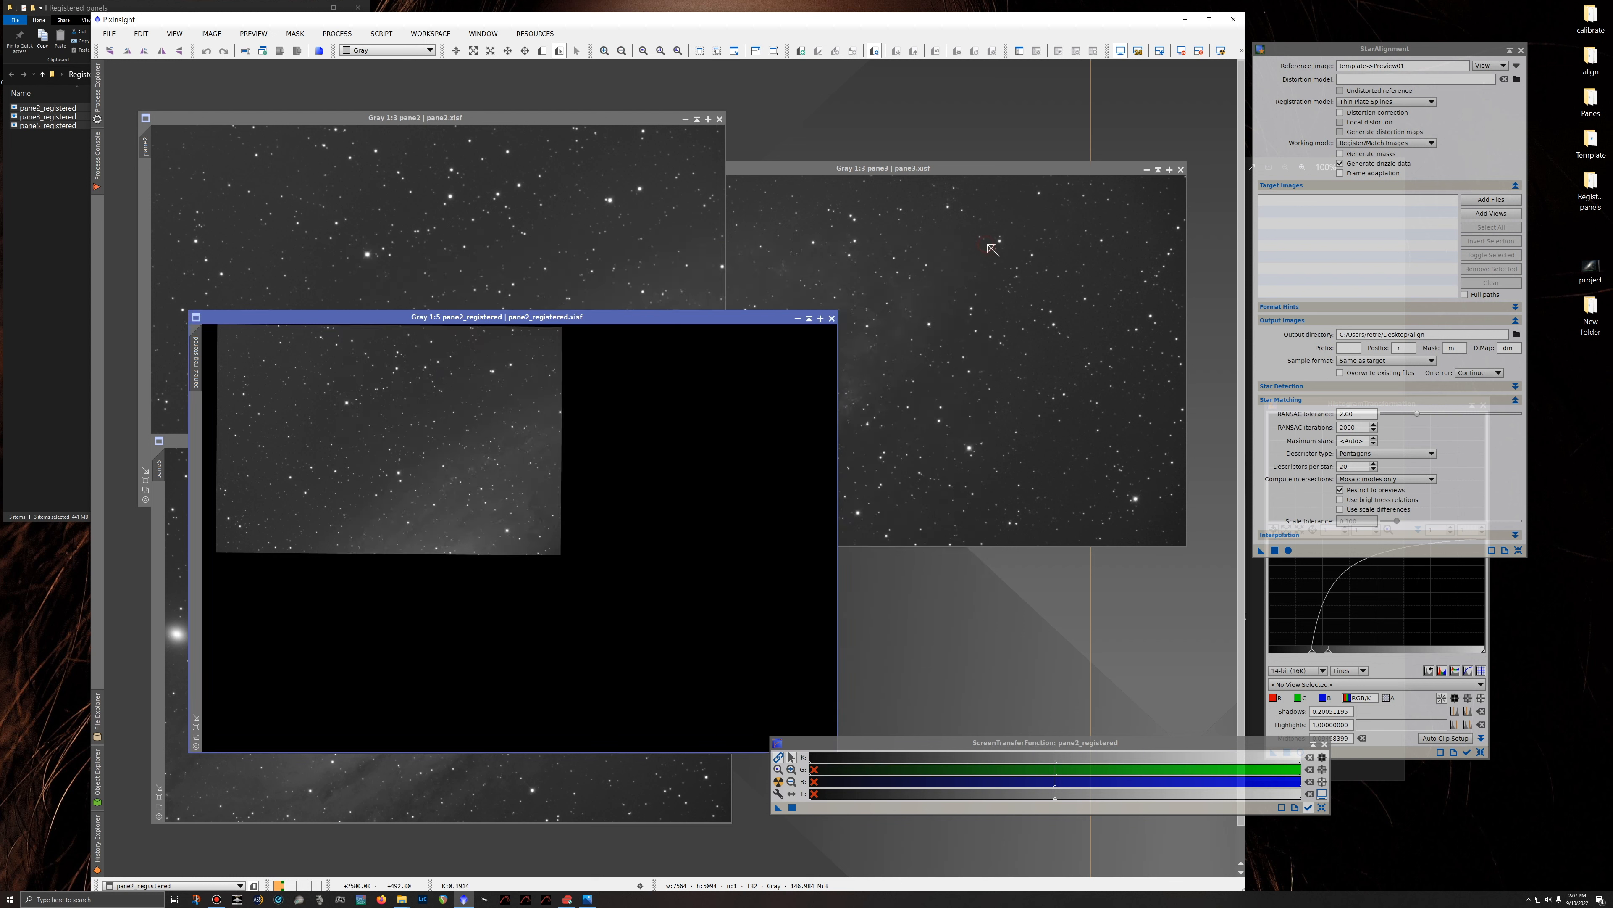
left_click(832, 318)
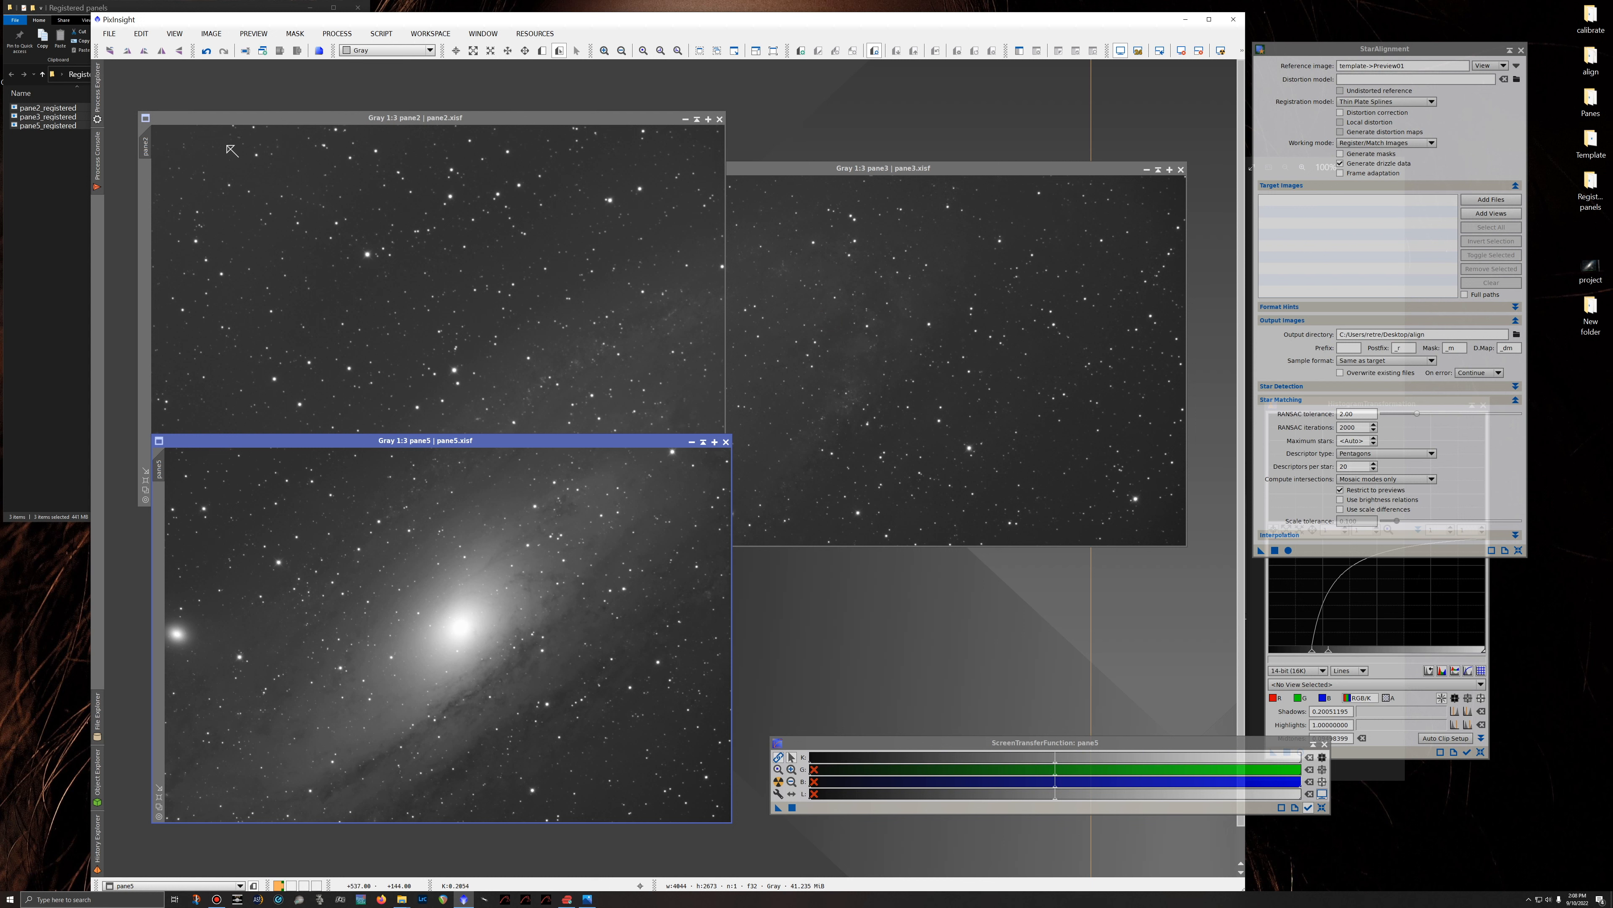
Open the GradientMergeMosaic process and clear its list of target frames.
left_click(97, 89)
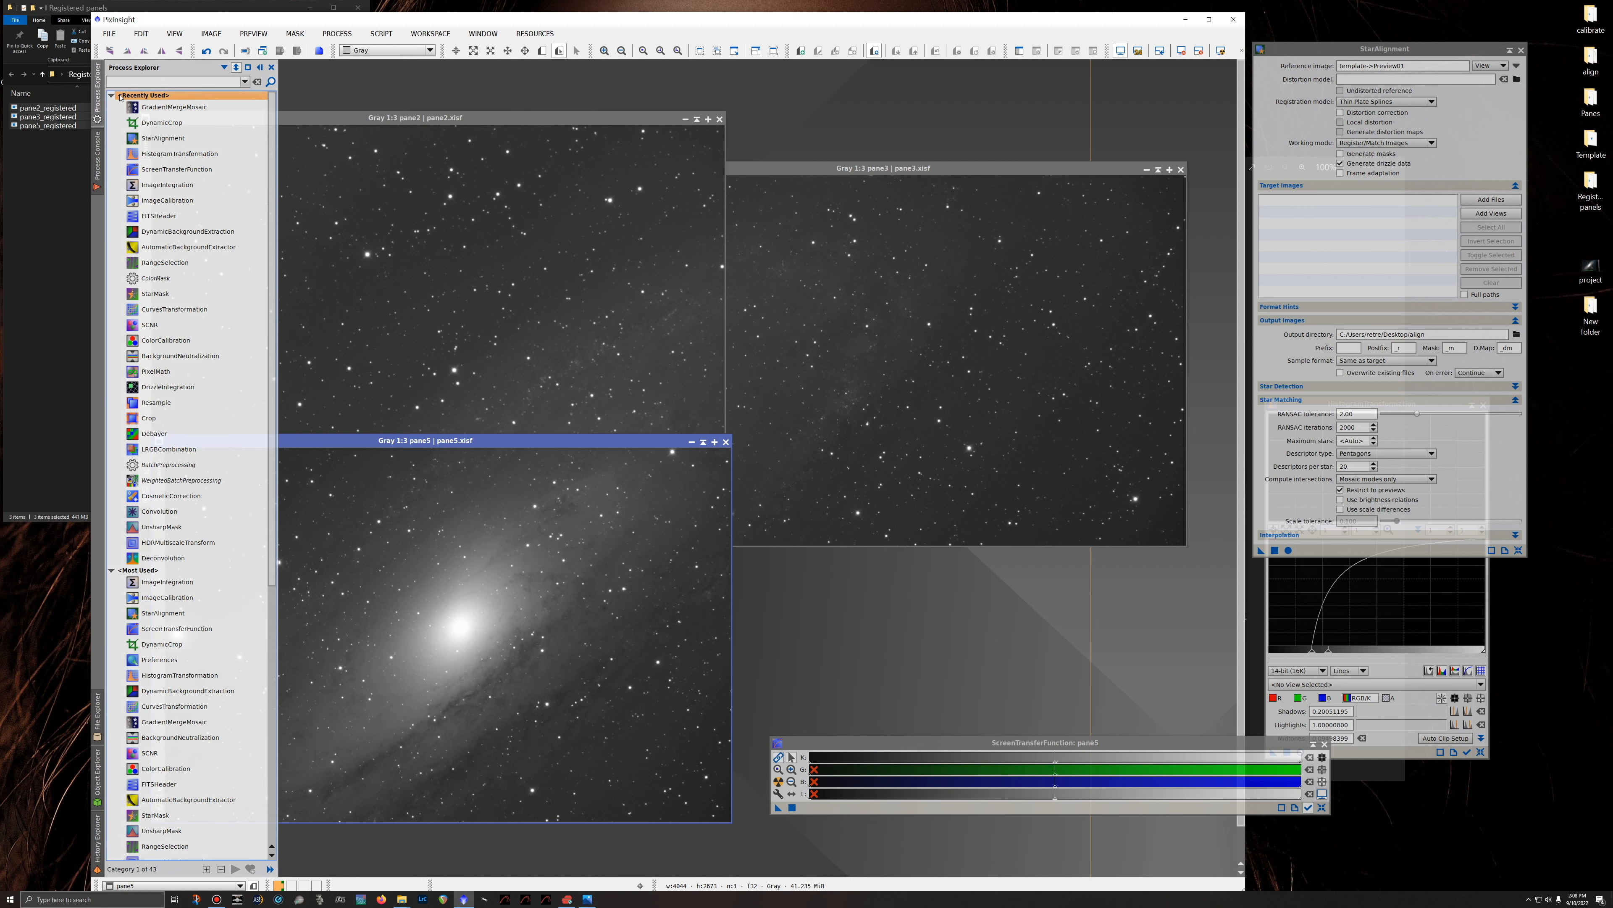
left_click(166, 109)
double_click(166, 109)
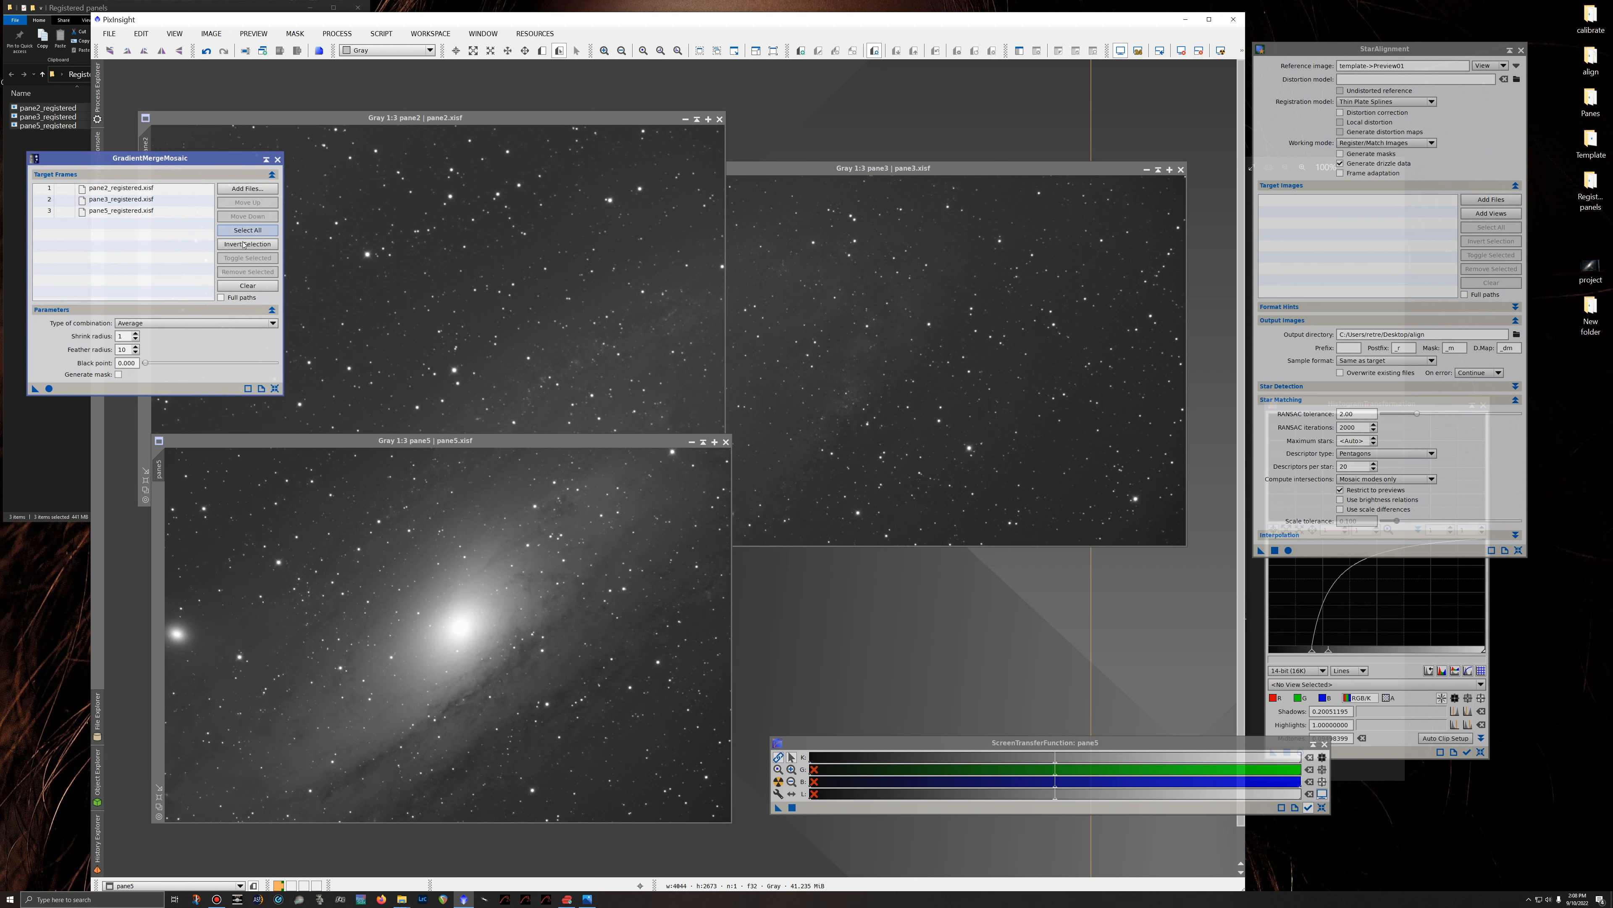
left_click(248, 286)
Add pane2_registered, pane3_registered and pane5_registered from the Registered panels folder as target frames and run the merge with Average combination.
double_click(1590, 185)
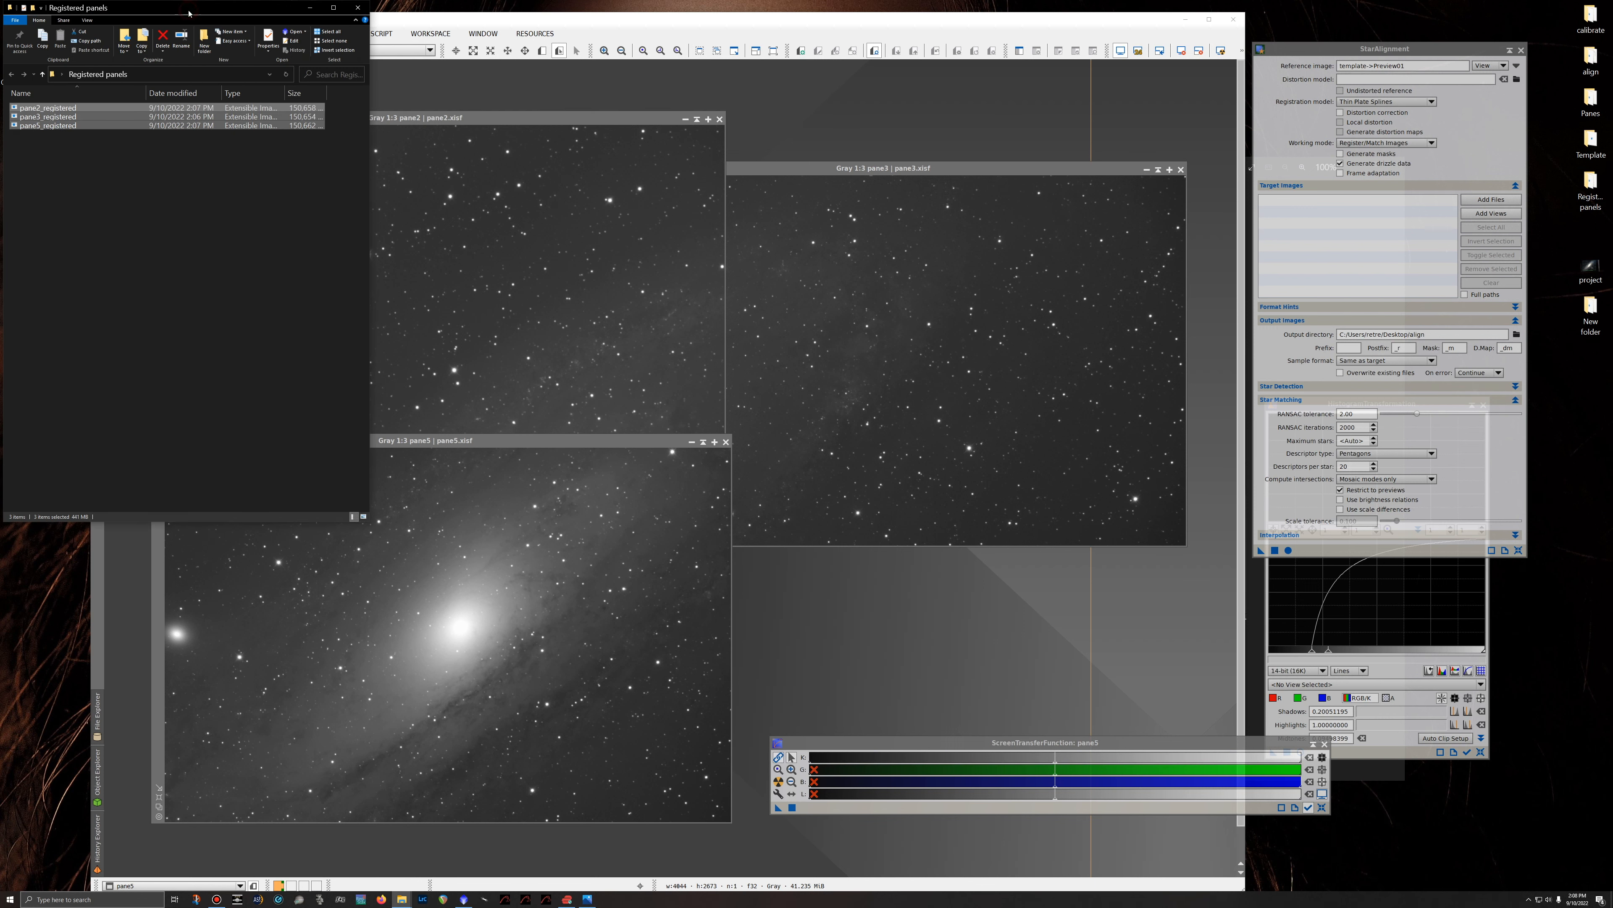
left_click_drag(211, 10, 766, 105)
left_click_drag(603, 282, 64, 217)
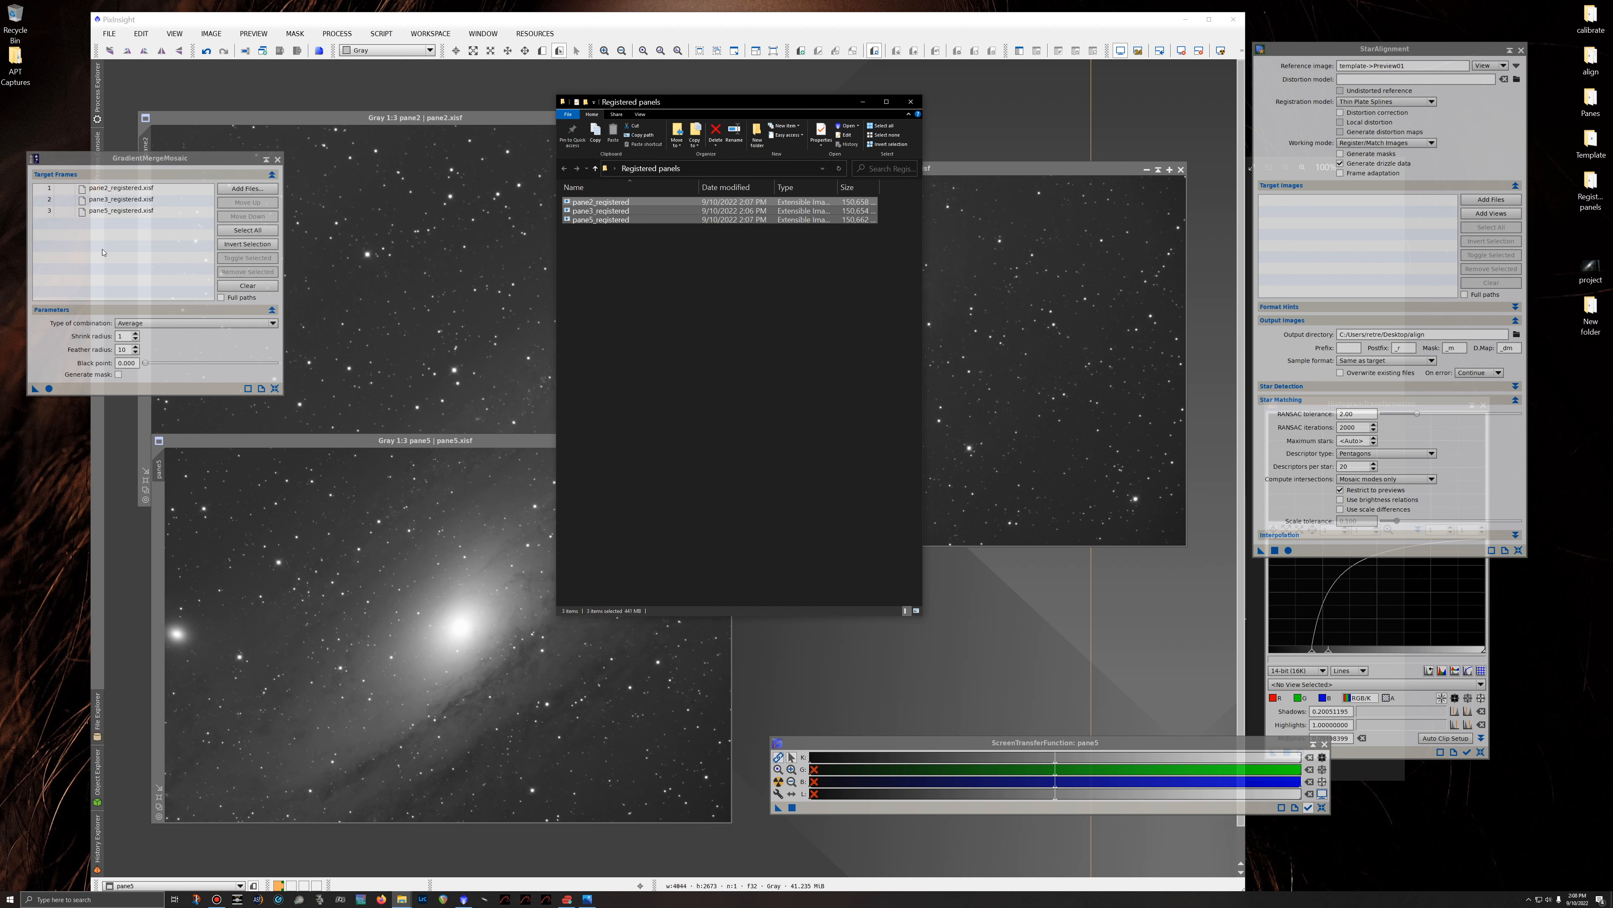
left_click(910, 102)
left_click(48, 389)
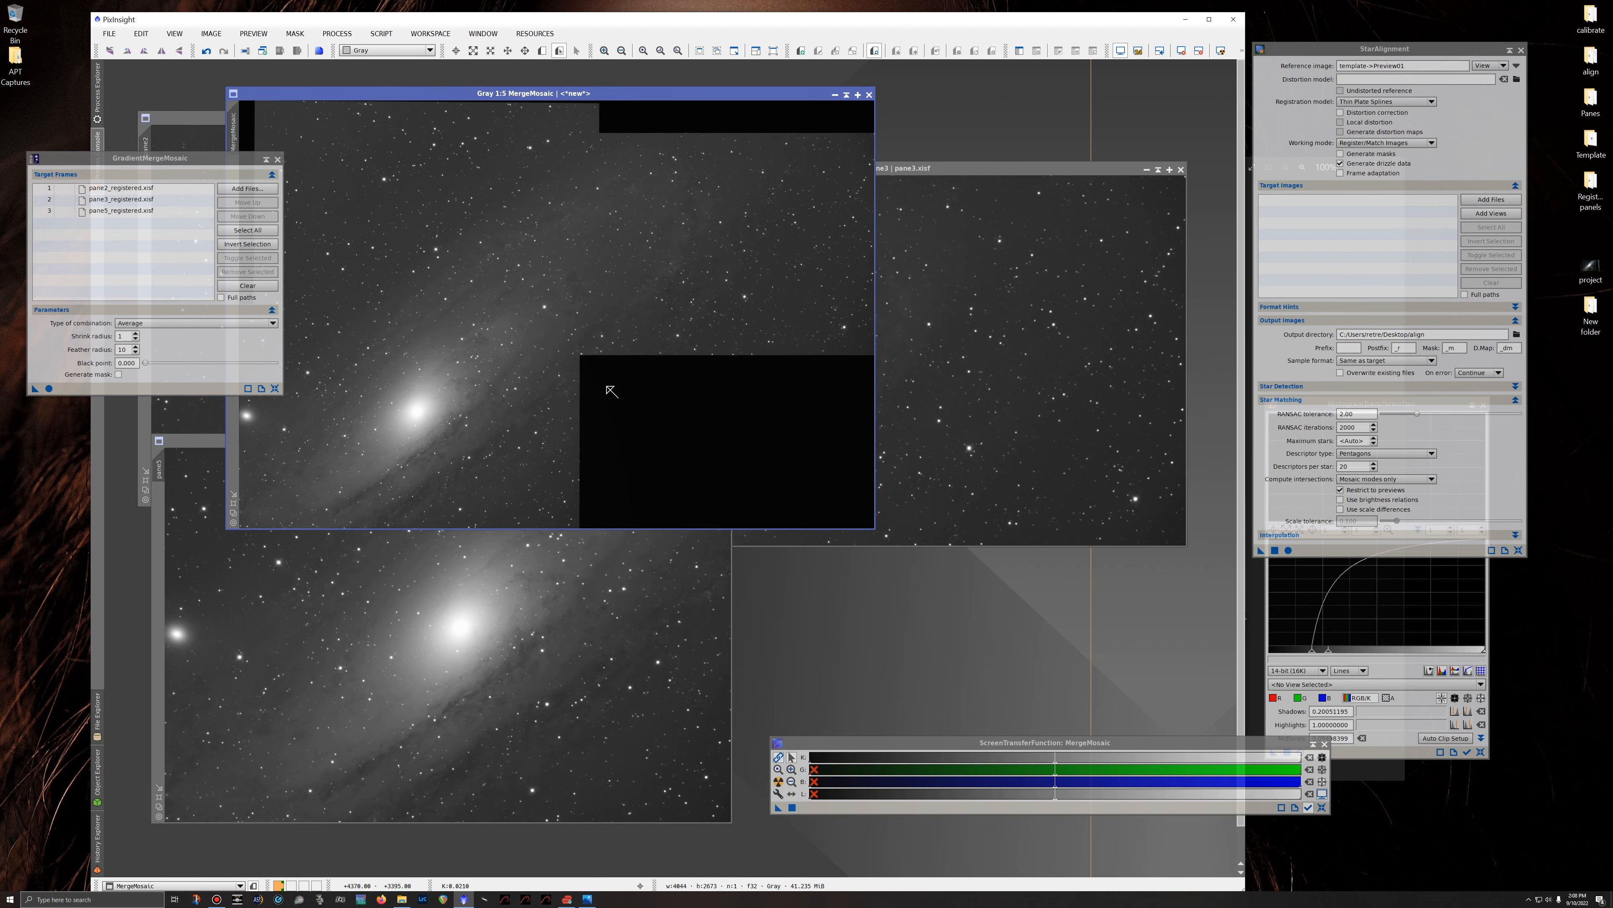
Move the merged mosaic clear of the process window and examine the pane overlaps up close for seams.
left_click_drag(584, 93, 792, 168)
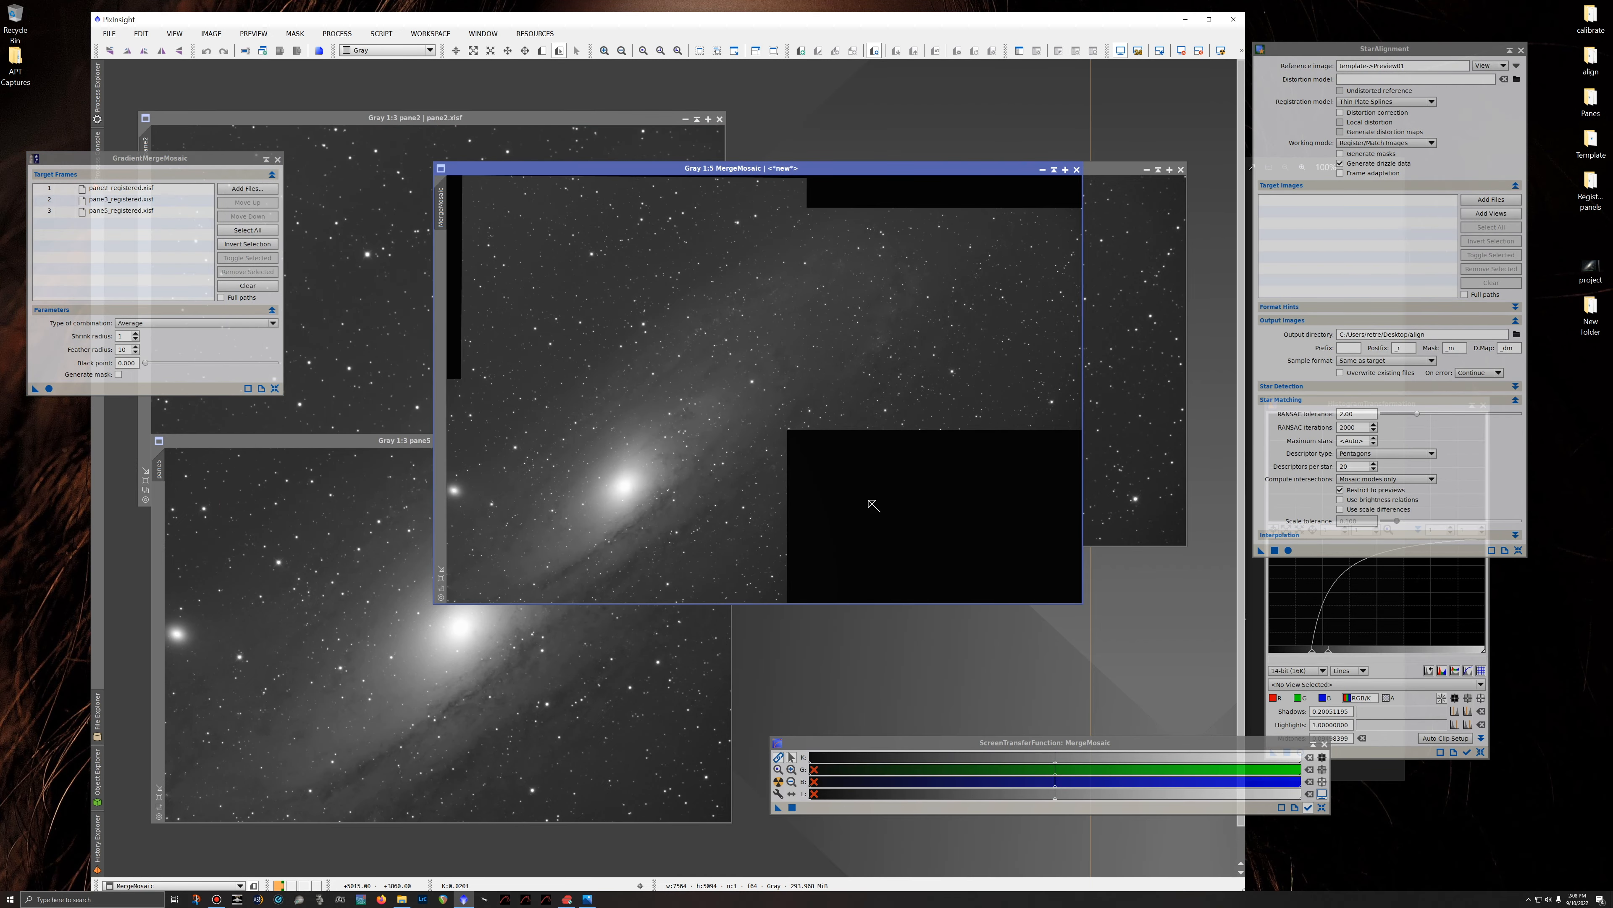
scroll(867, 500, "up", 4)
scroll(842, 434, "down", 8)
scroll(848, 436, "up", 2)
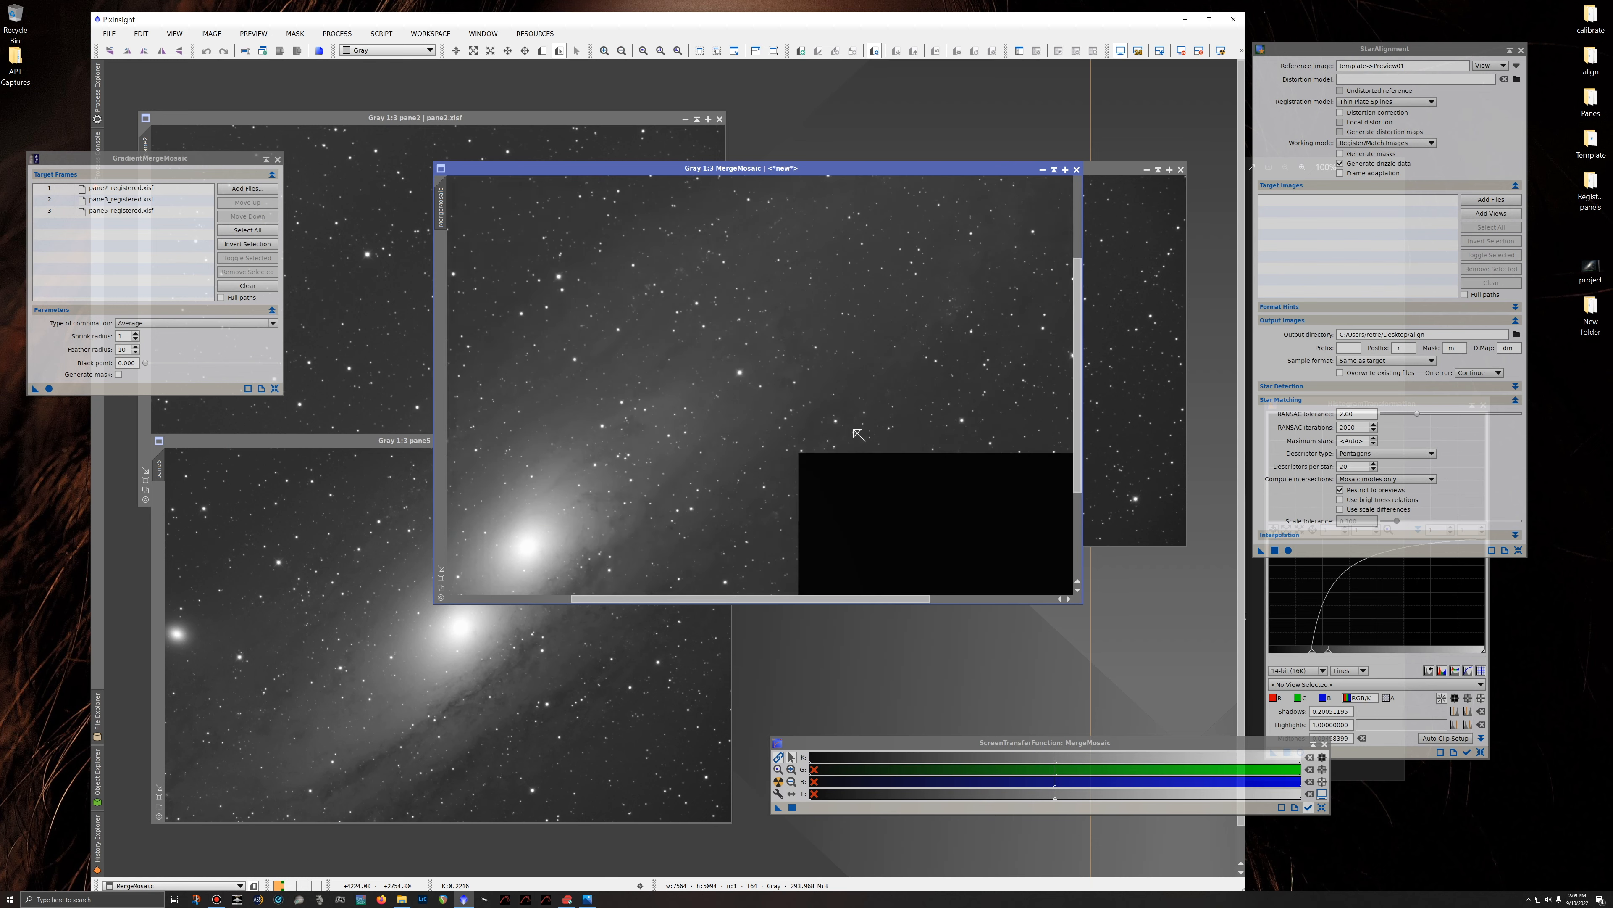
scroll(858, 434, "down", 2)
scroll(857, 433, "up", 1)
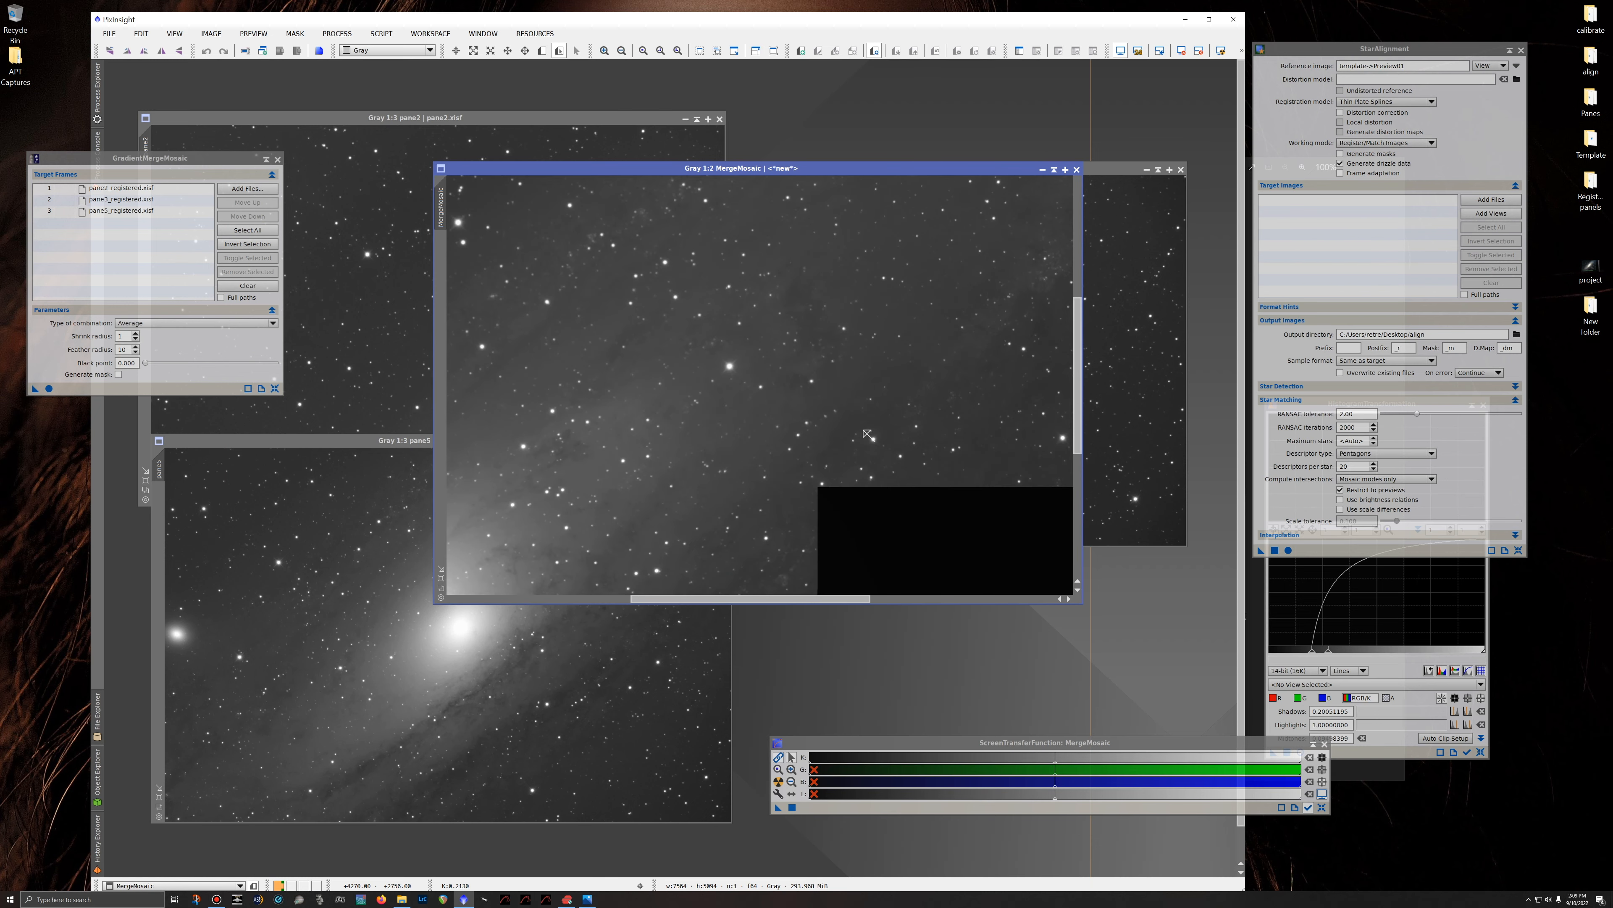
left_click_drag(658, 599, 496, 600)
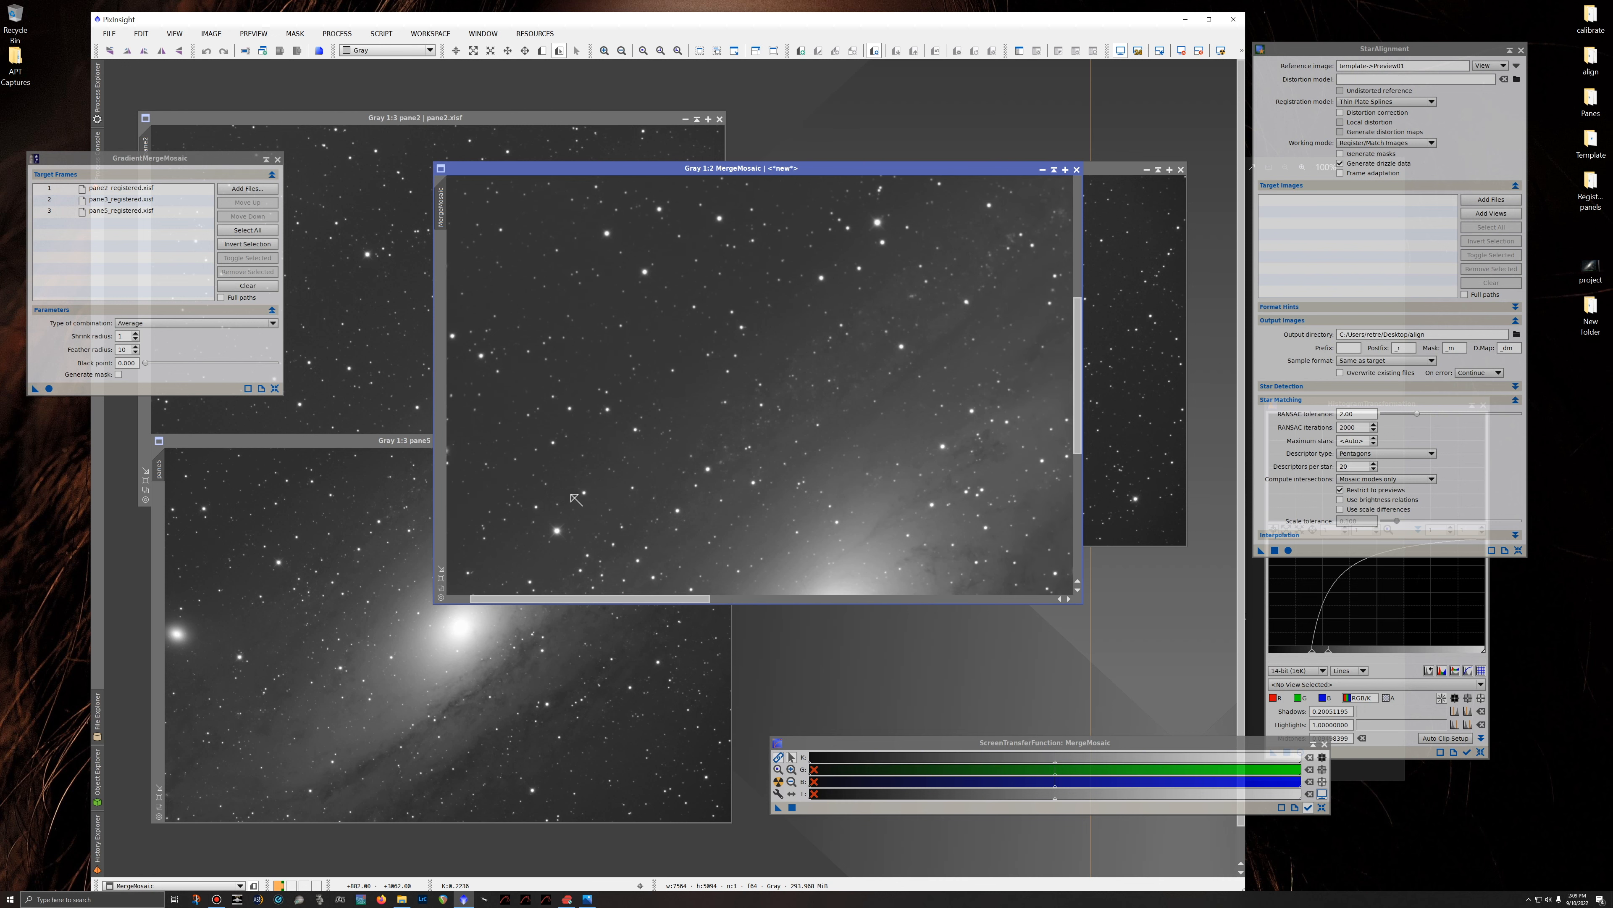
scroll(623, 482, "up", 1)
Enlarge the mosaic window and inspect the whole frame and the area beside the empty corner at several magnifications.
left_click(441, 569)
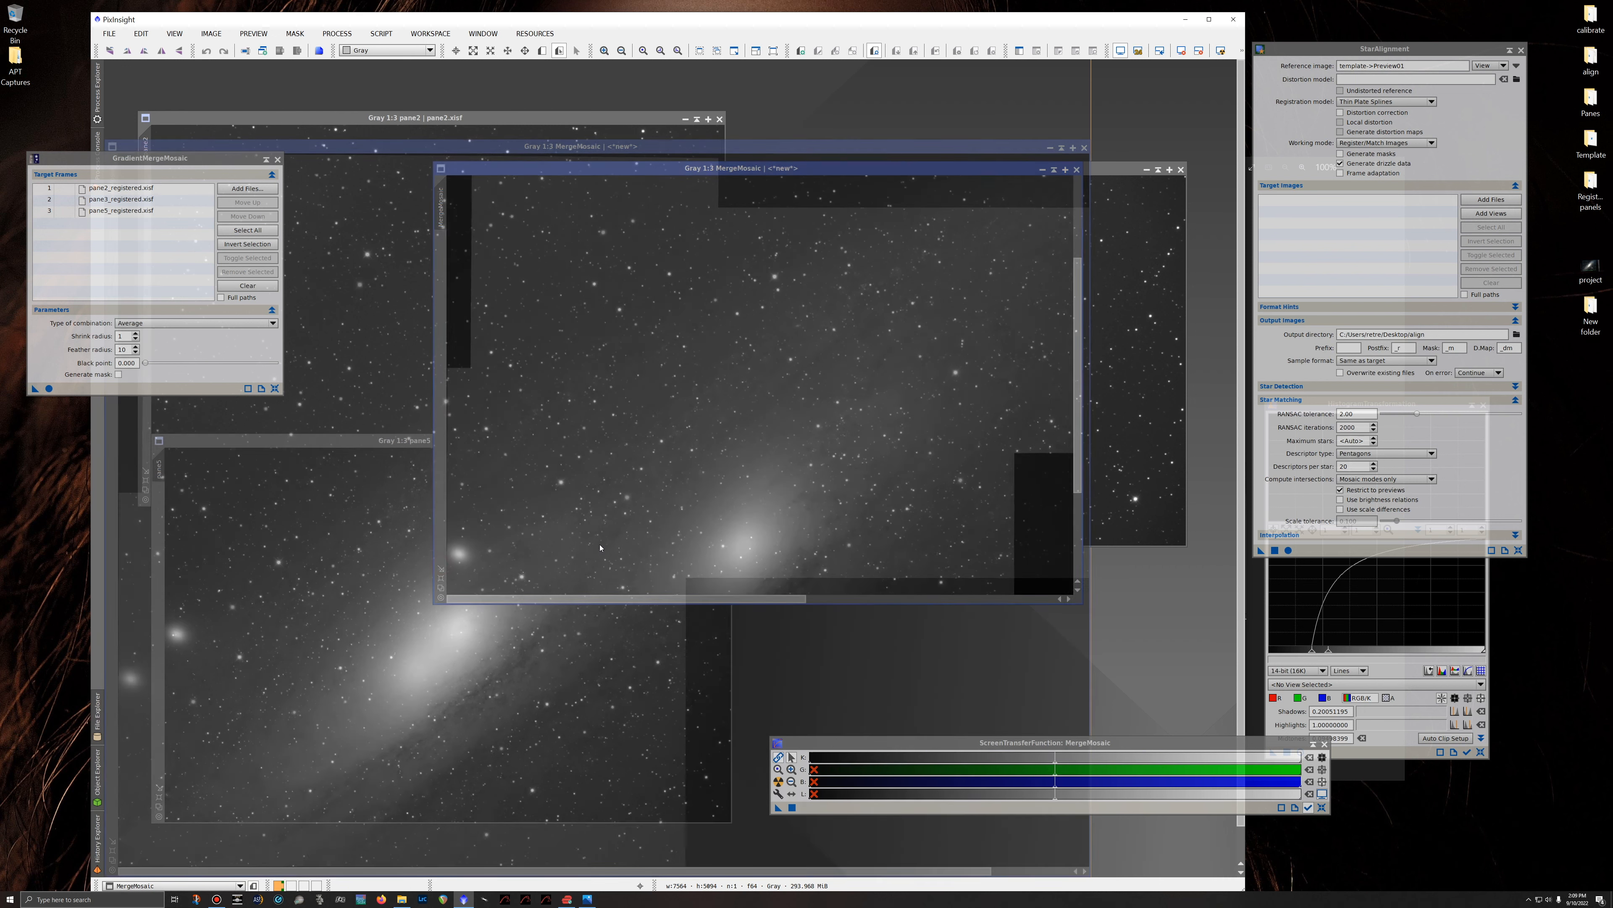
left_click_drag(687, 148, 815, 93)
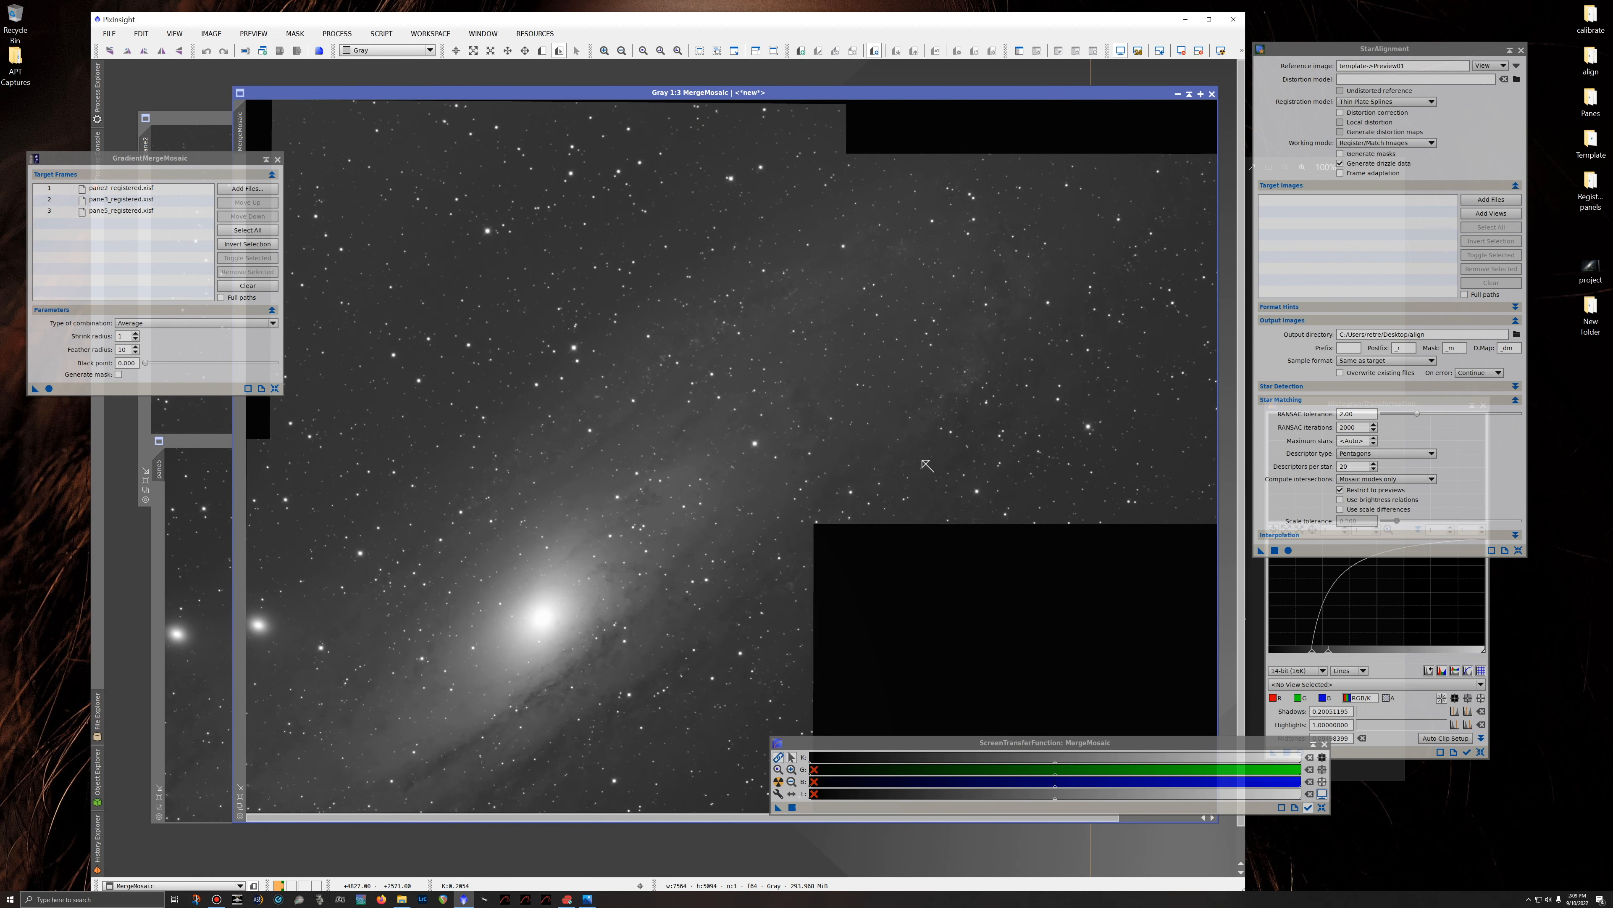
scroll(852, 393, "up", 1)
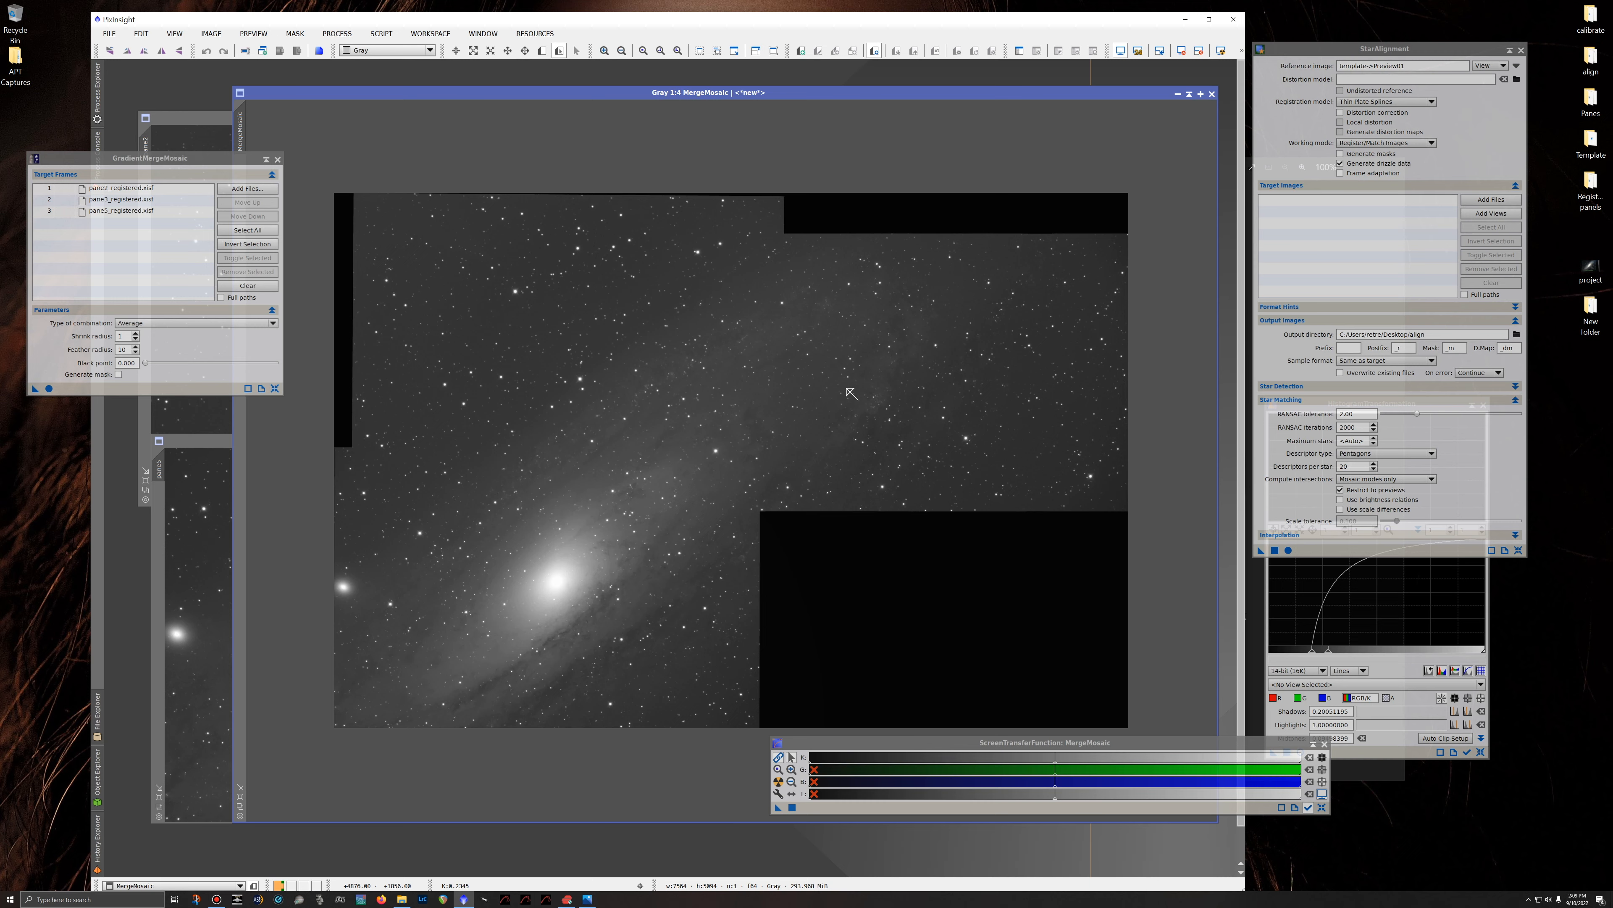
scroll(856, 379, "down", 3)
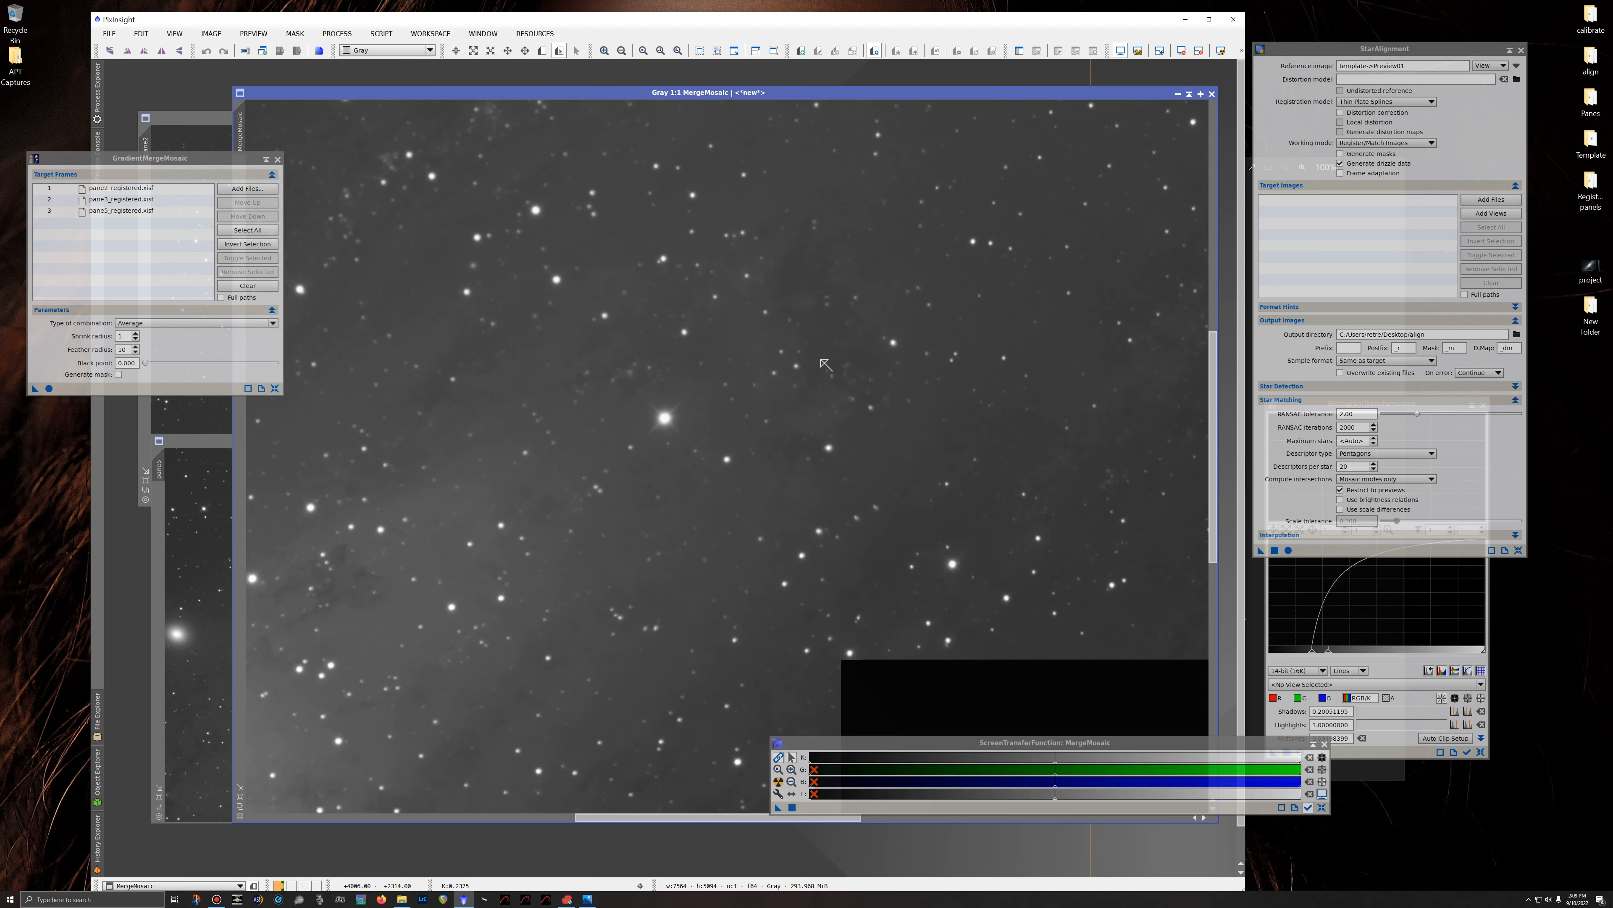
scroll(820, 421, "up", 2)
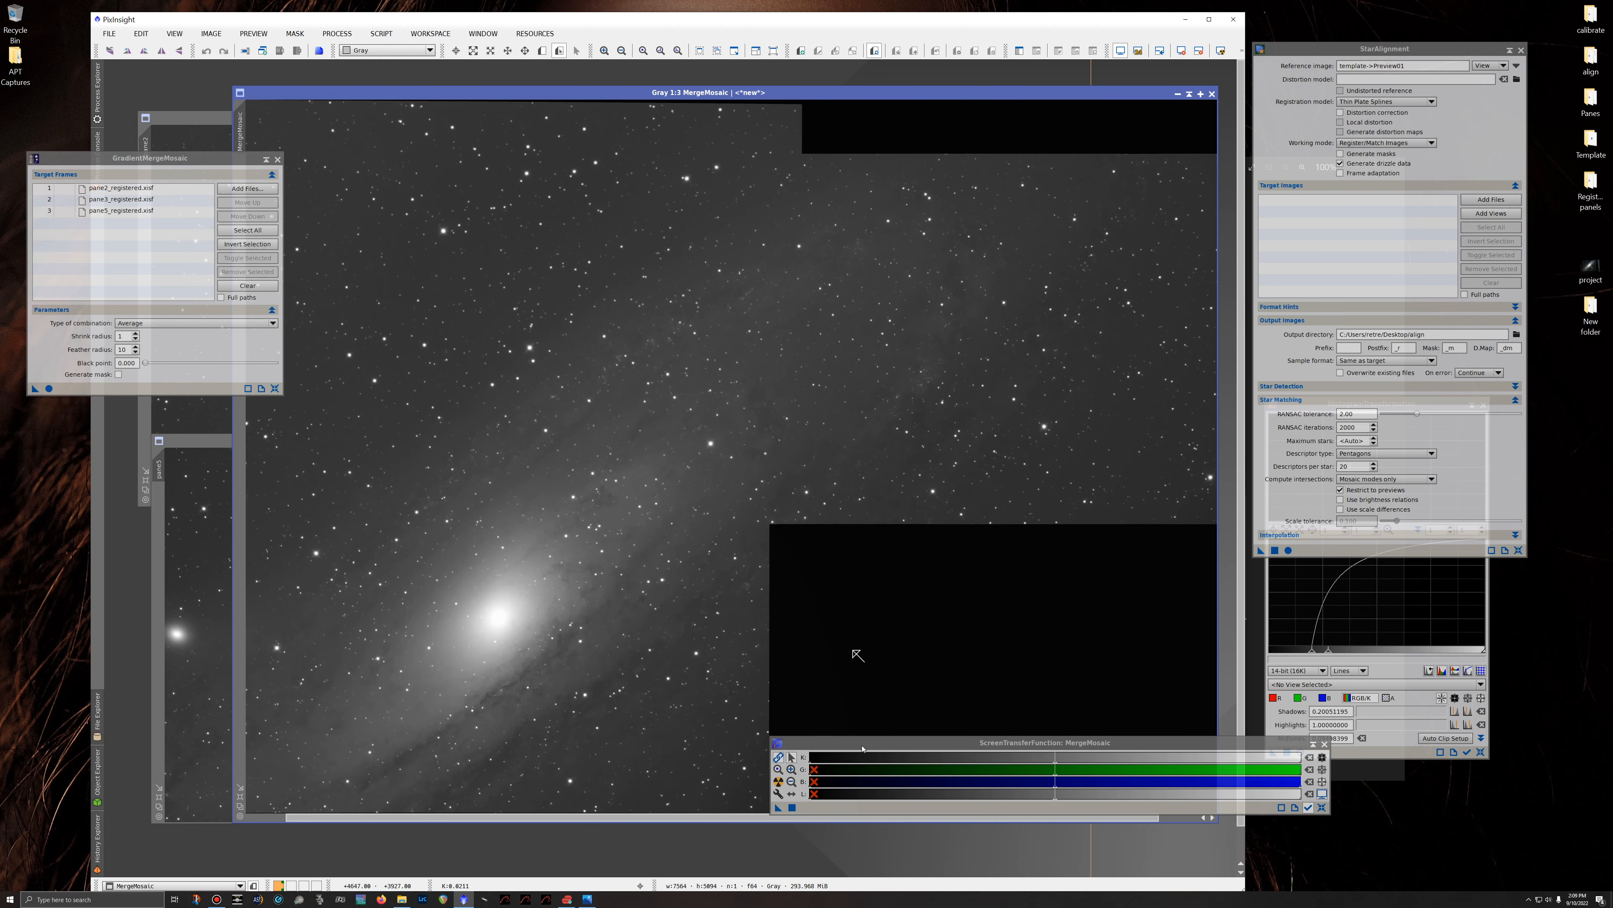
Auto-stretch the mosaic with ScreenTransferFunction and raise the shadows clipping to about 0.13 to darken the background.
left_click(778, 781)
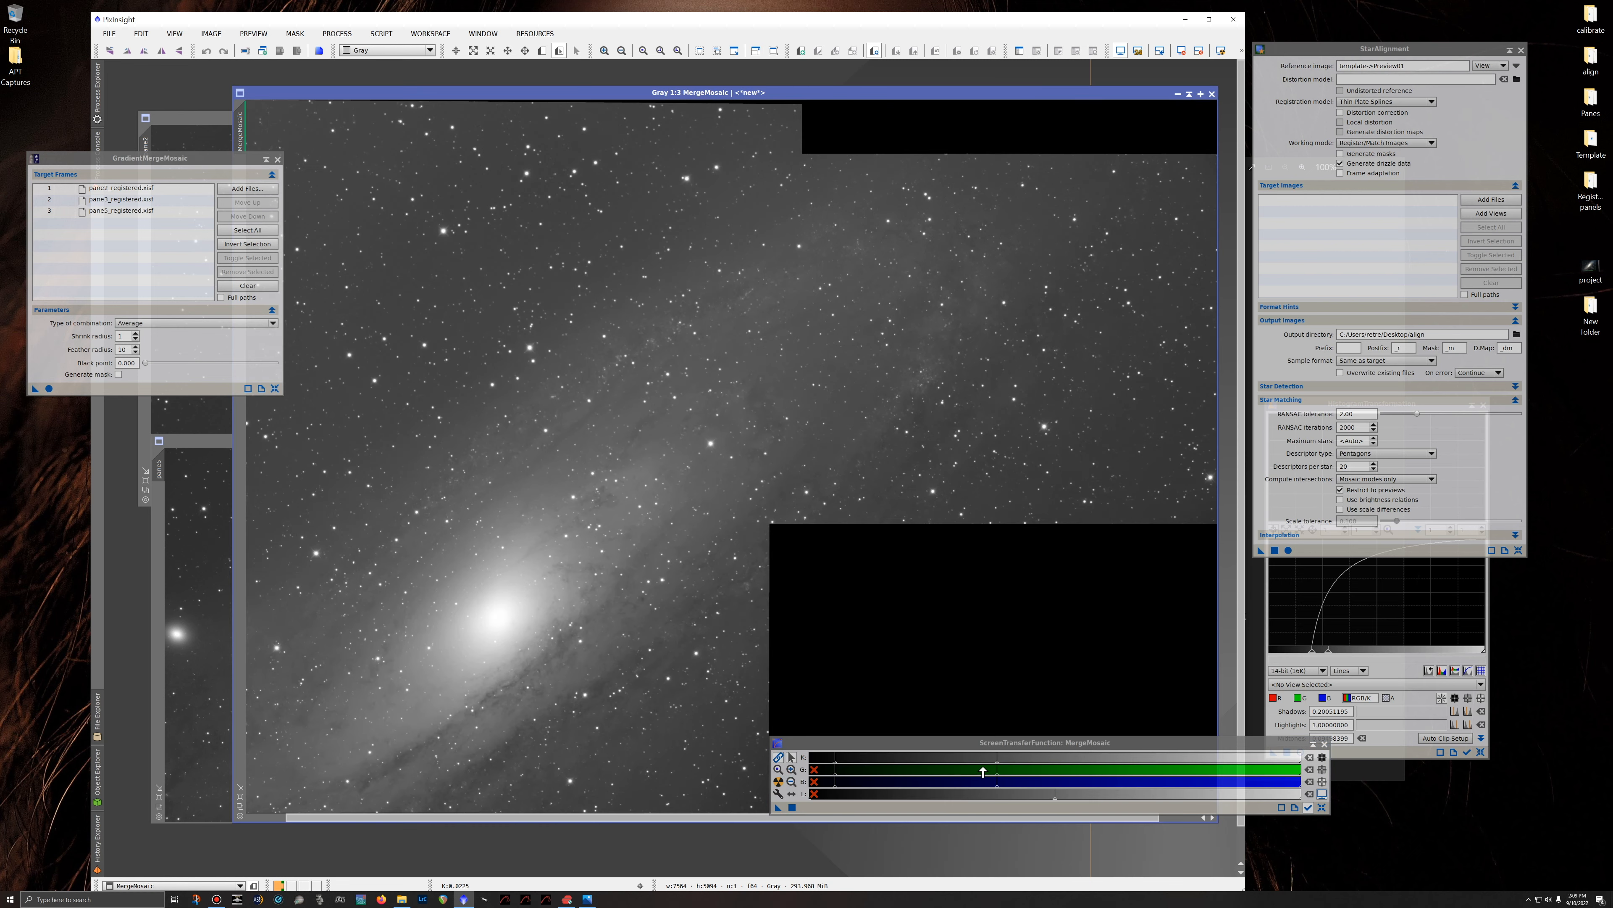
mouse_move(865, 773)
left_mouse_down()
mouse_move(886, 780)
mouse_move(873, 780)
left_mouse_up()
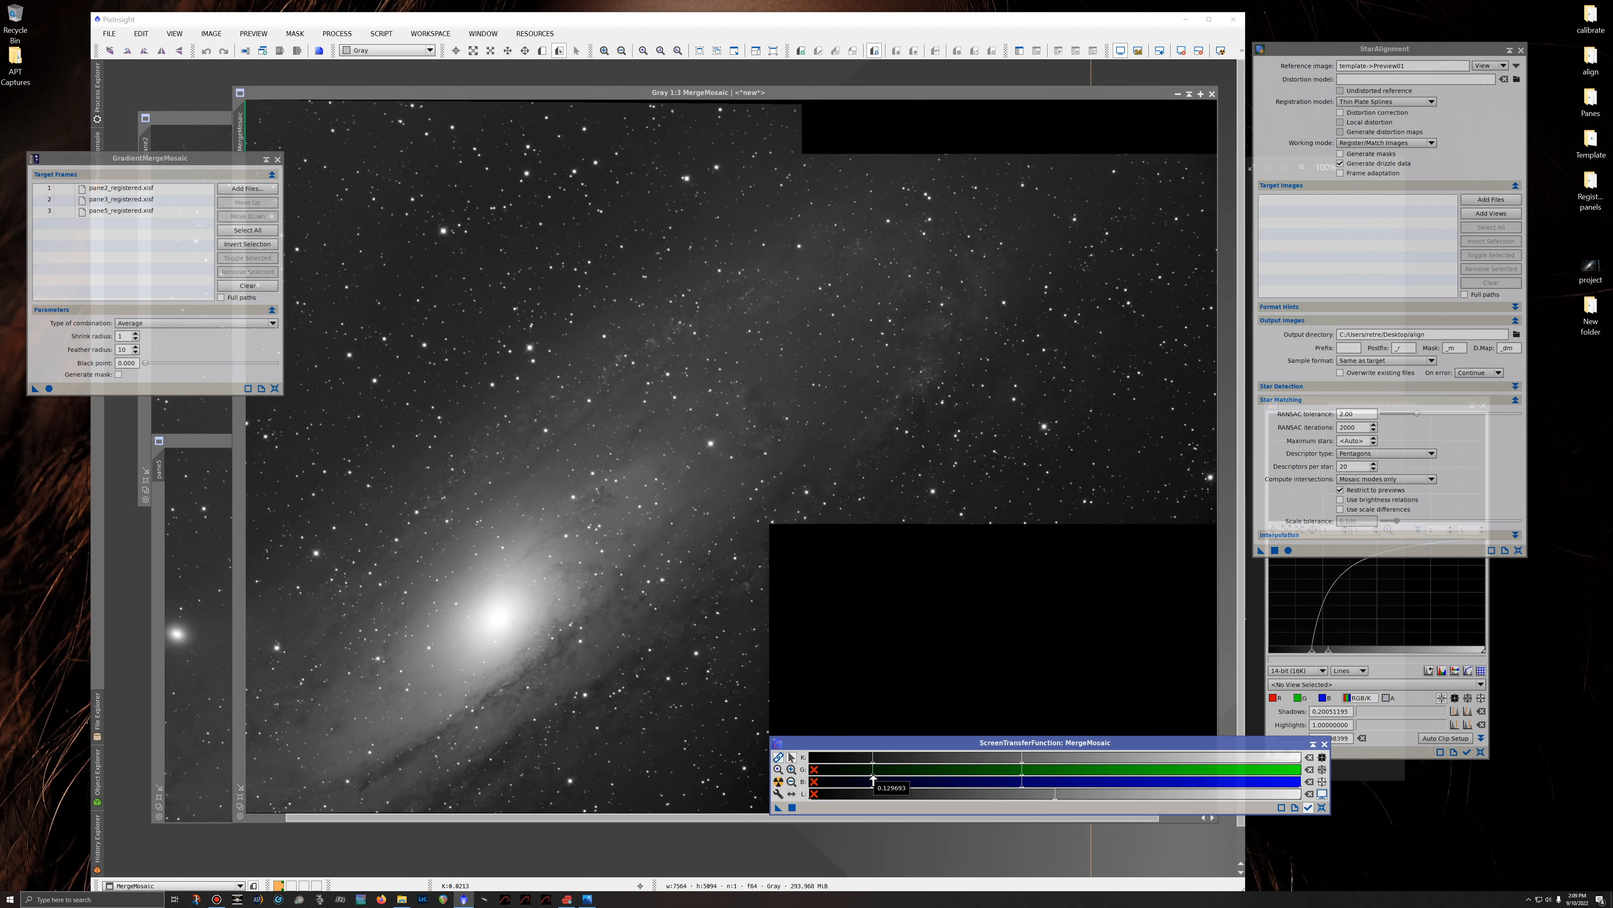
Rotate the mosaic 90 degrees clockwise, fit its window to the image, and reposition the ScreenTransferFunction and mosaic windows.
left_click(124, 53)
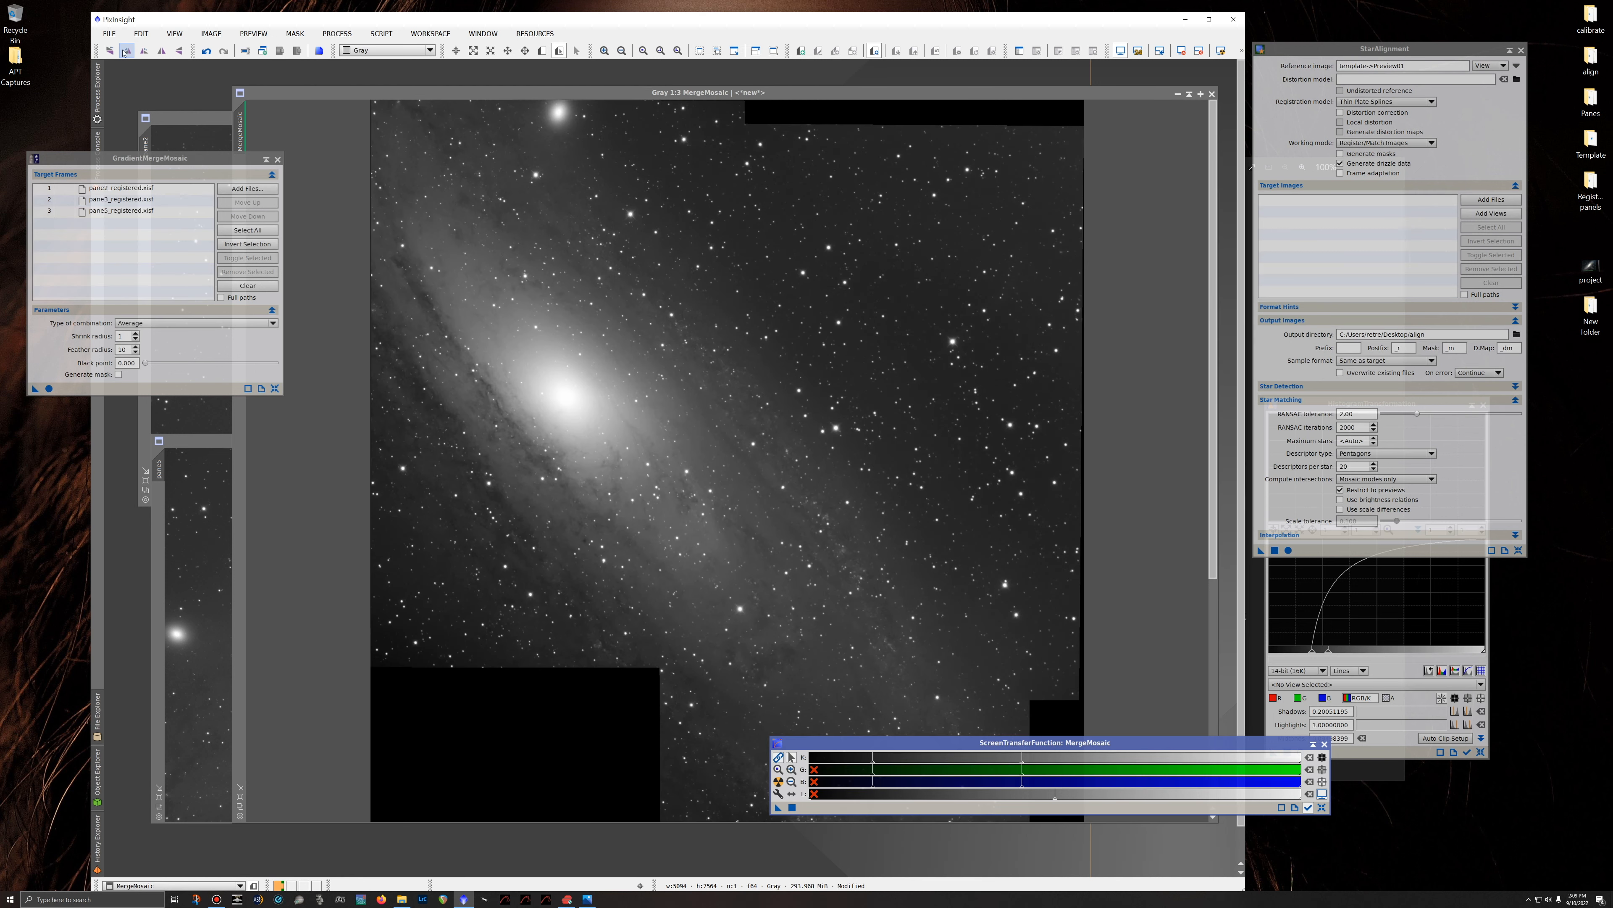
left_click_drag(987, 744, 1348, 771)
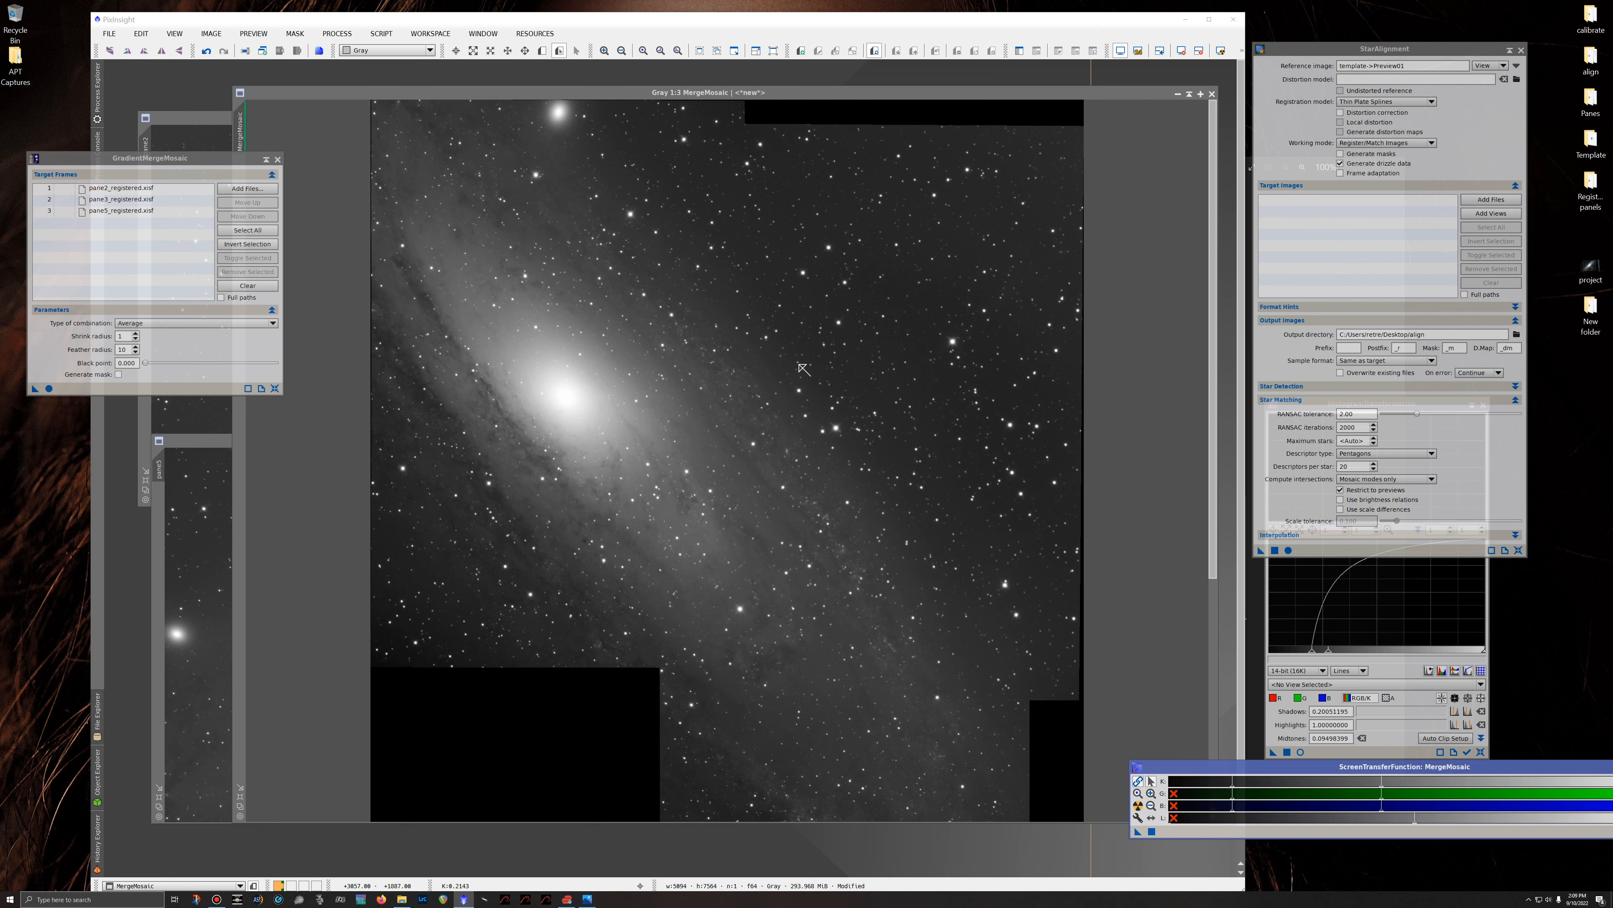
left_click(240, 787)
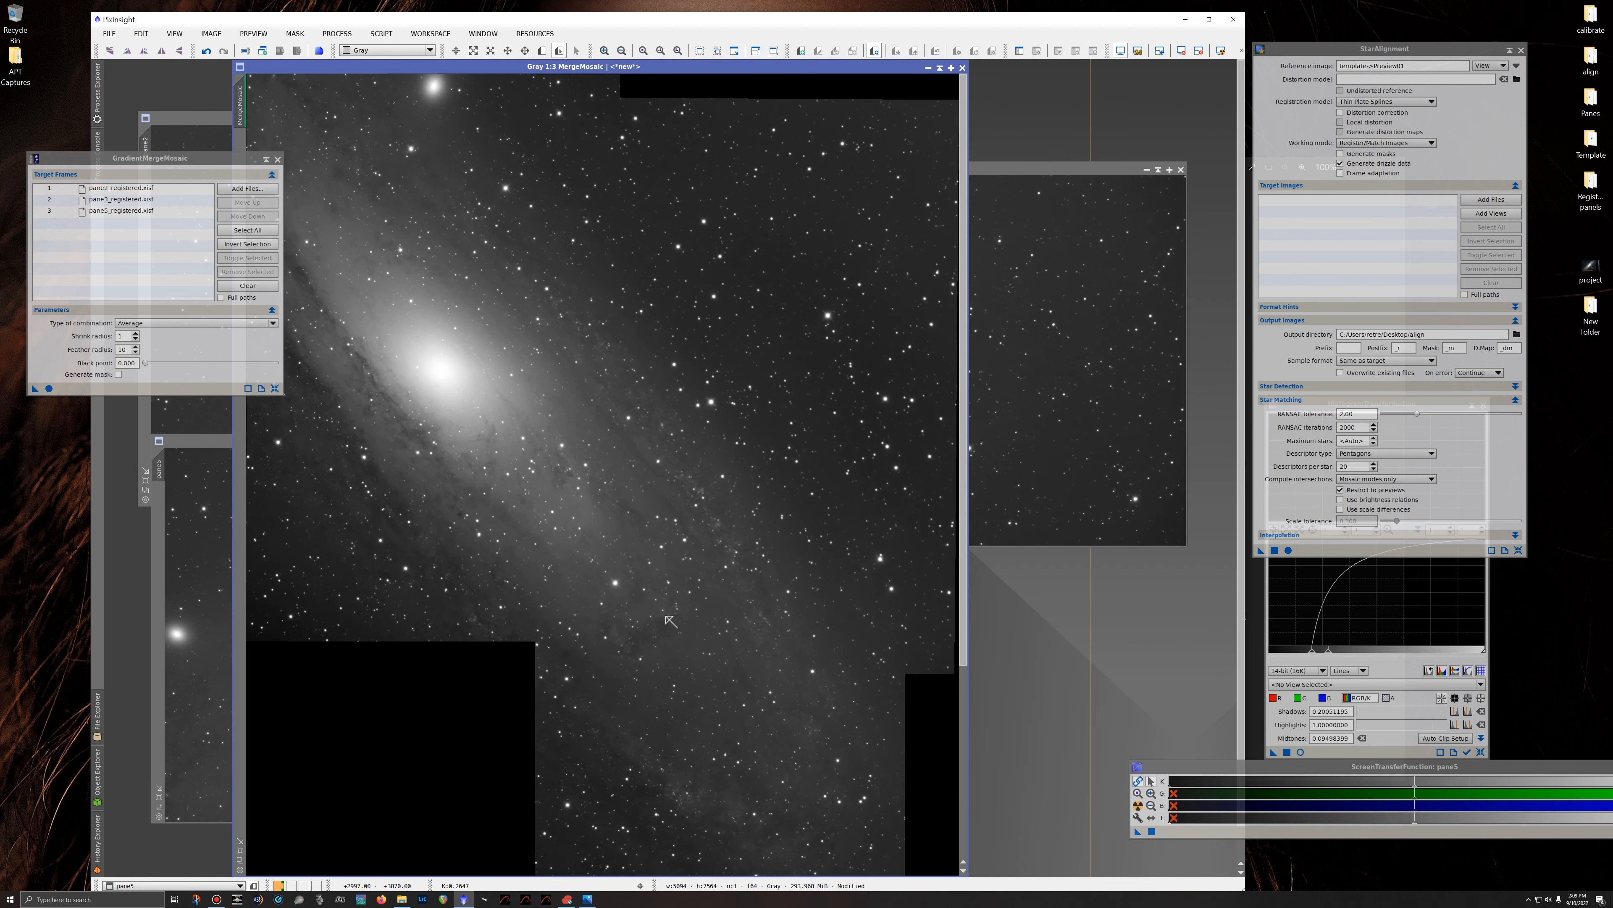
left_click_drag(647, 66, 772, 65)
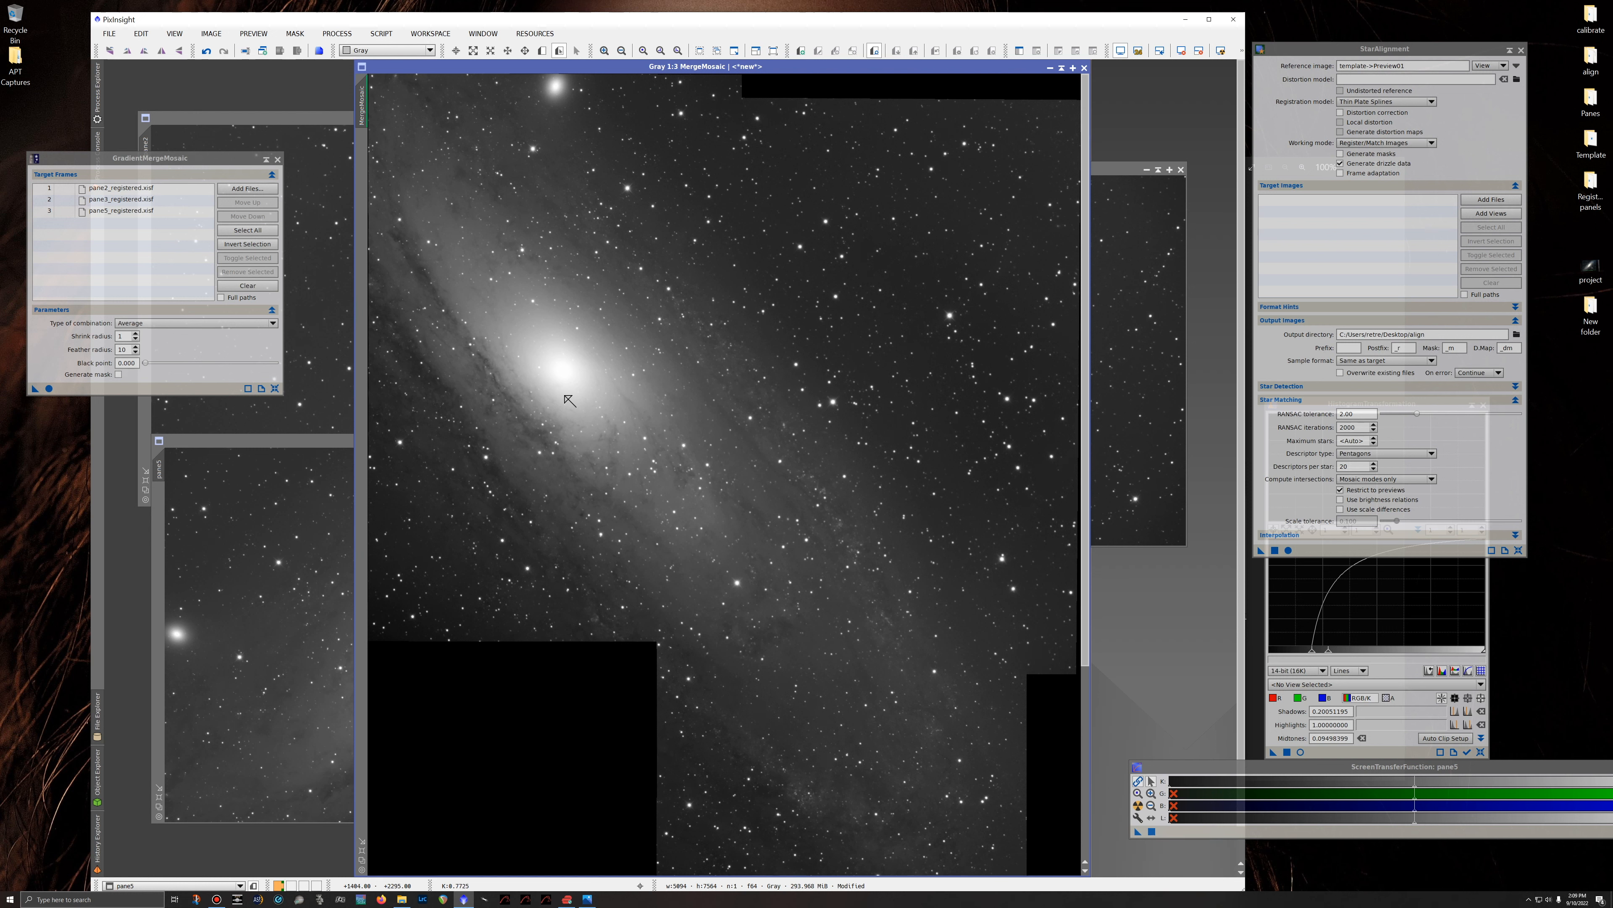
Examine the rotated mosaic from the full frame down to the galaxy core and pane transitions.
scroll(656, 382, "down", 2)
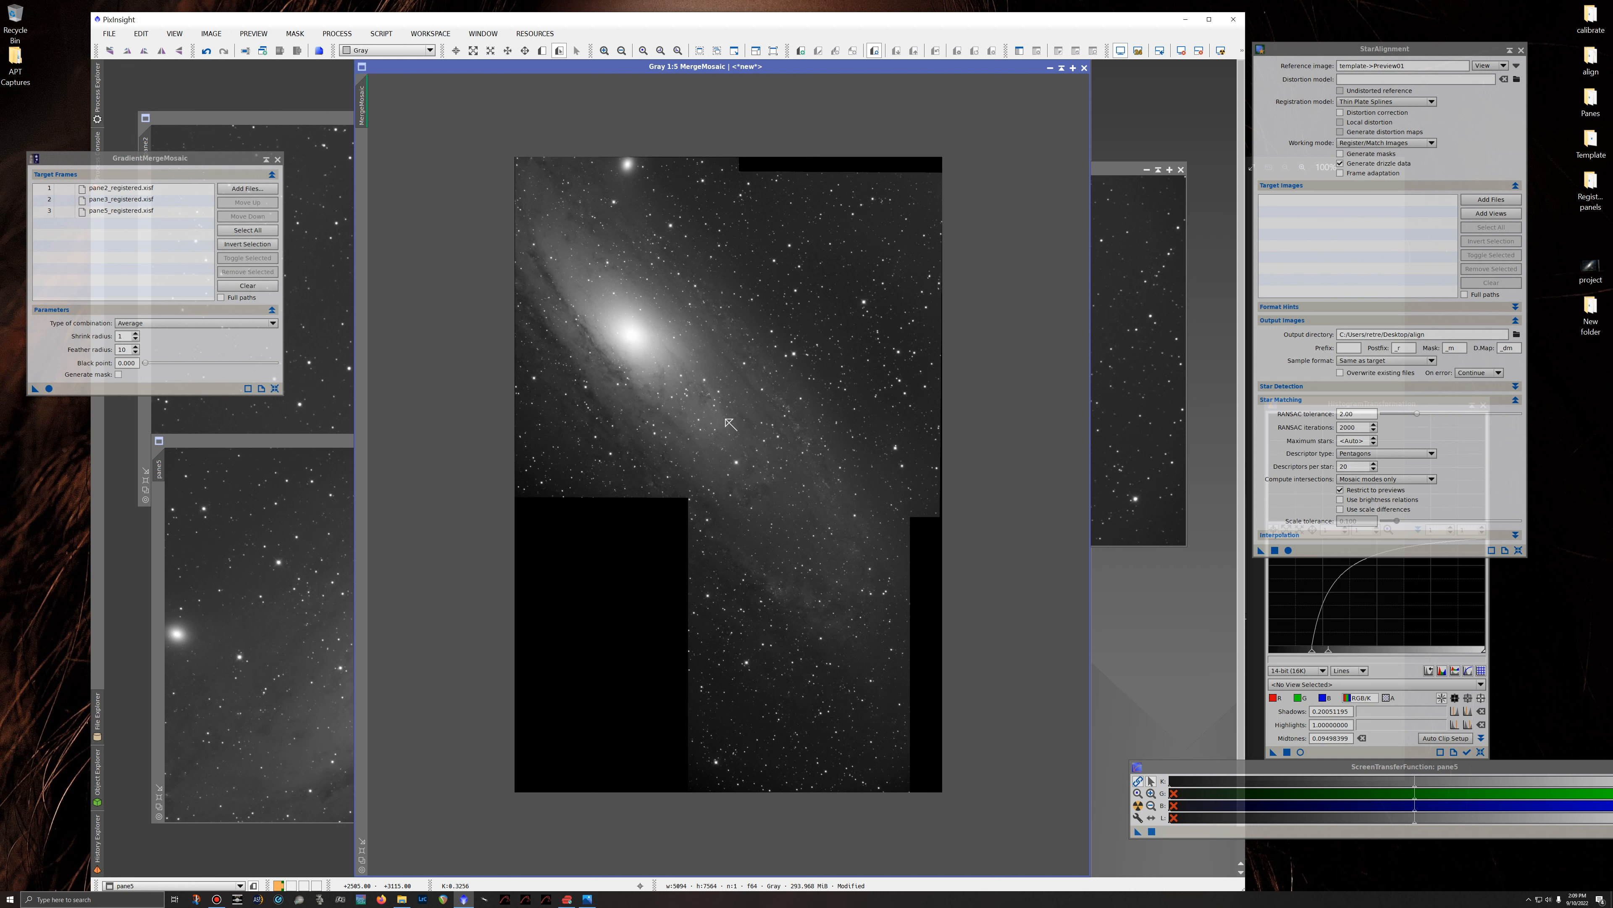
scroll(632, 355, "up", 2)
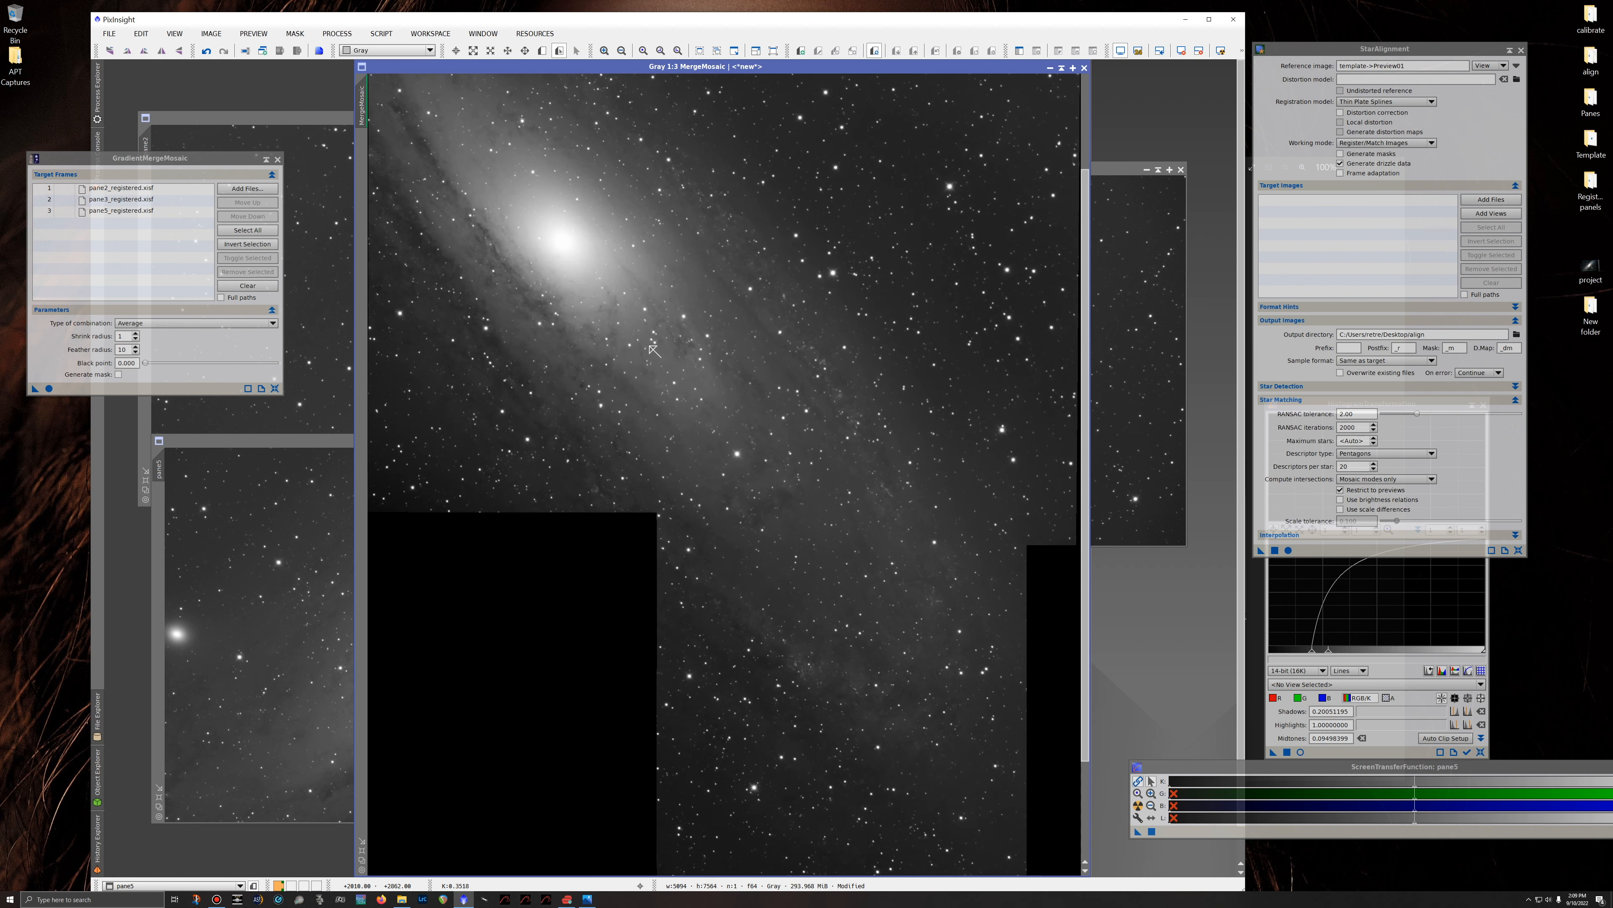
left_click_drag(1086, 255, 1086, 157)
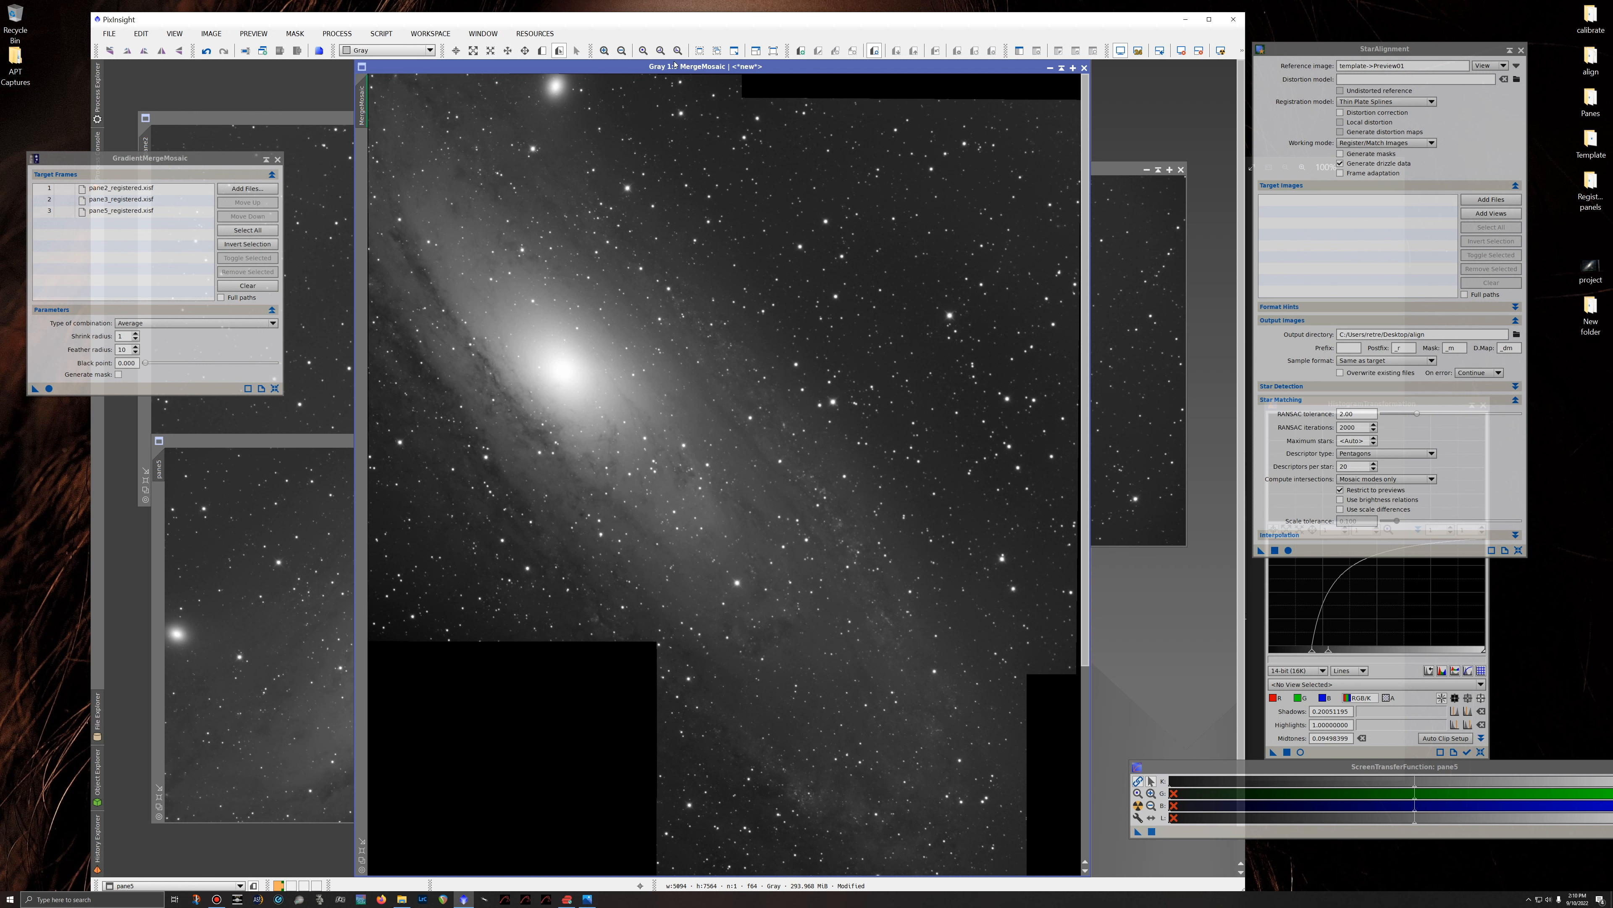
mouse_move(665, 70)
left_mouse_down()
mouse_move(696, 71)
mouse_move(677, 71)
left_mouse_up()
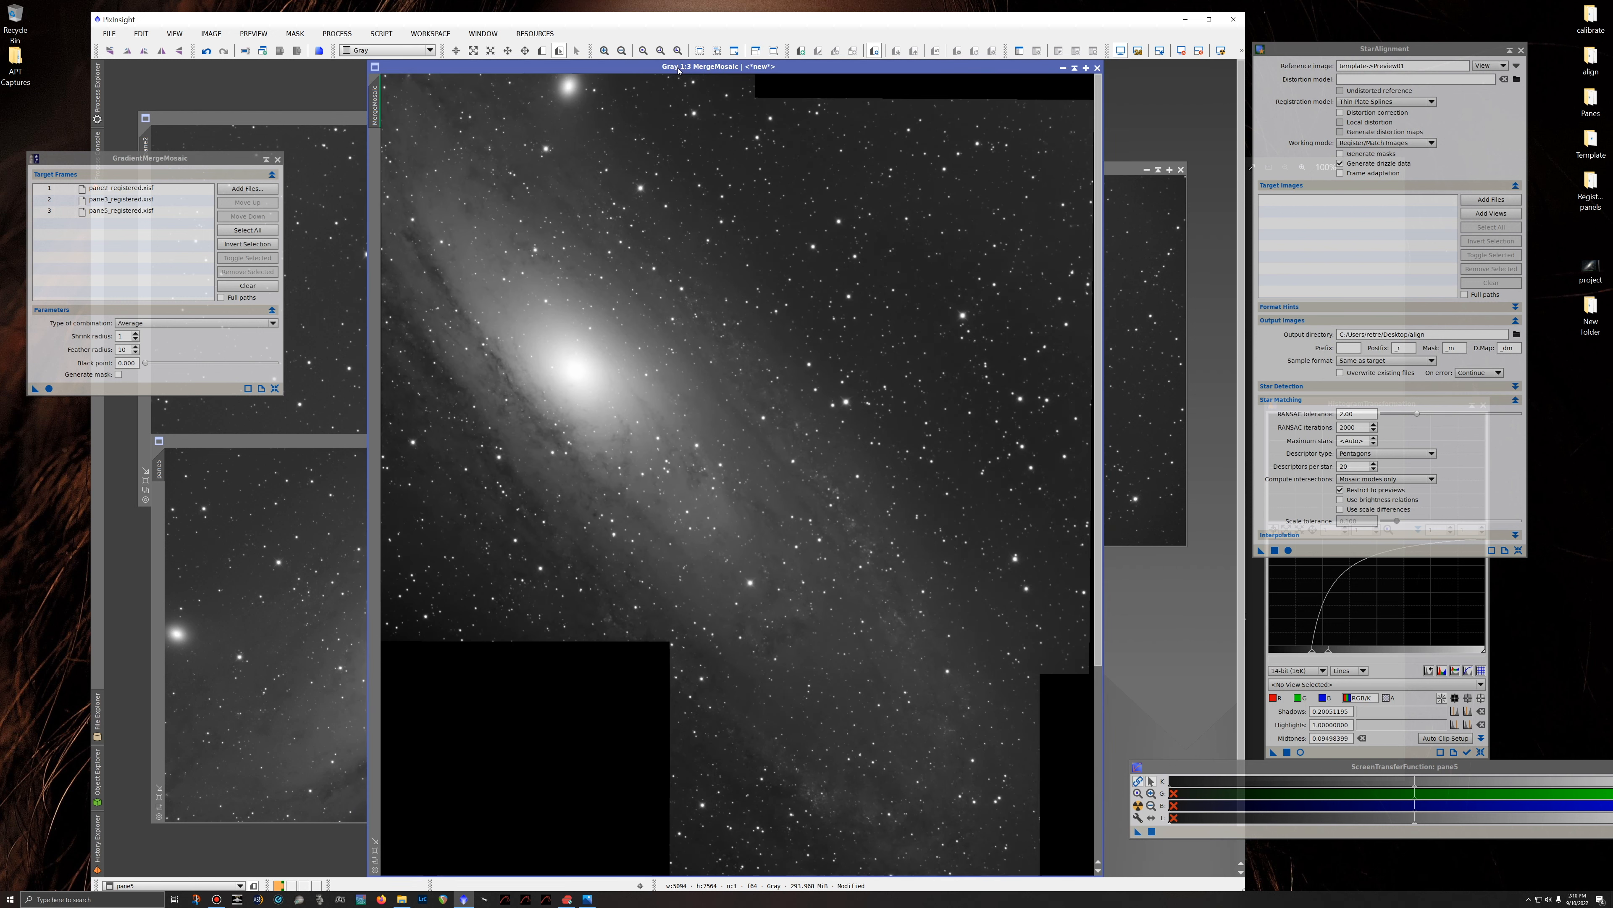